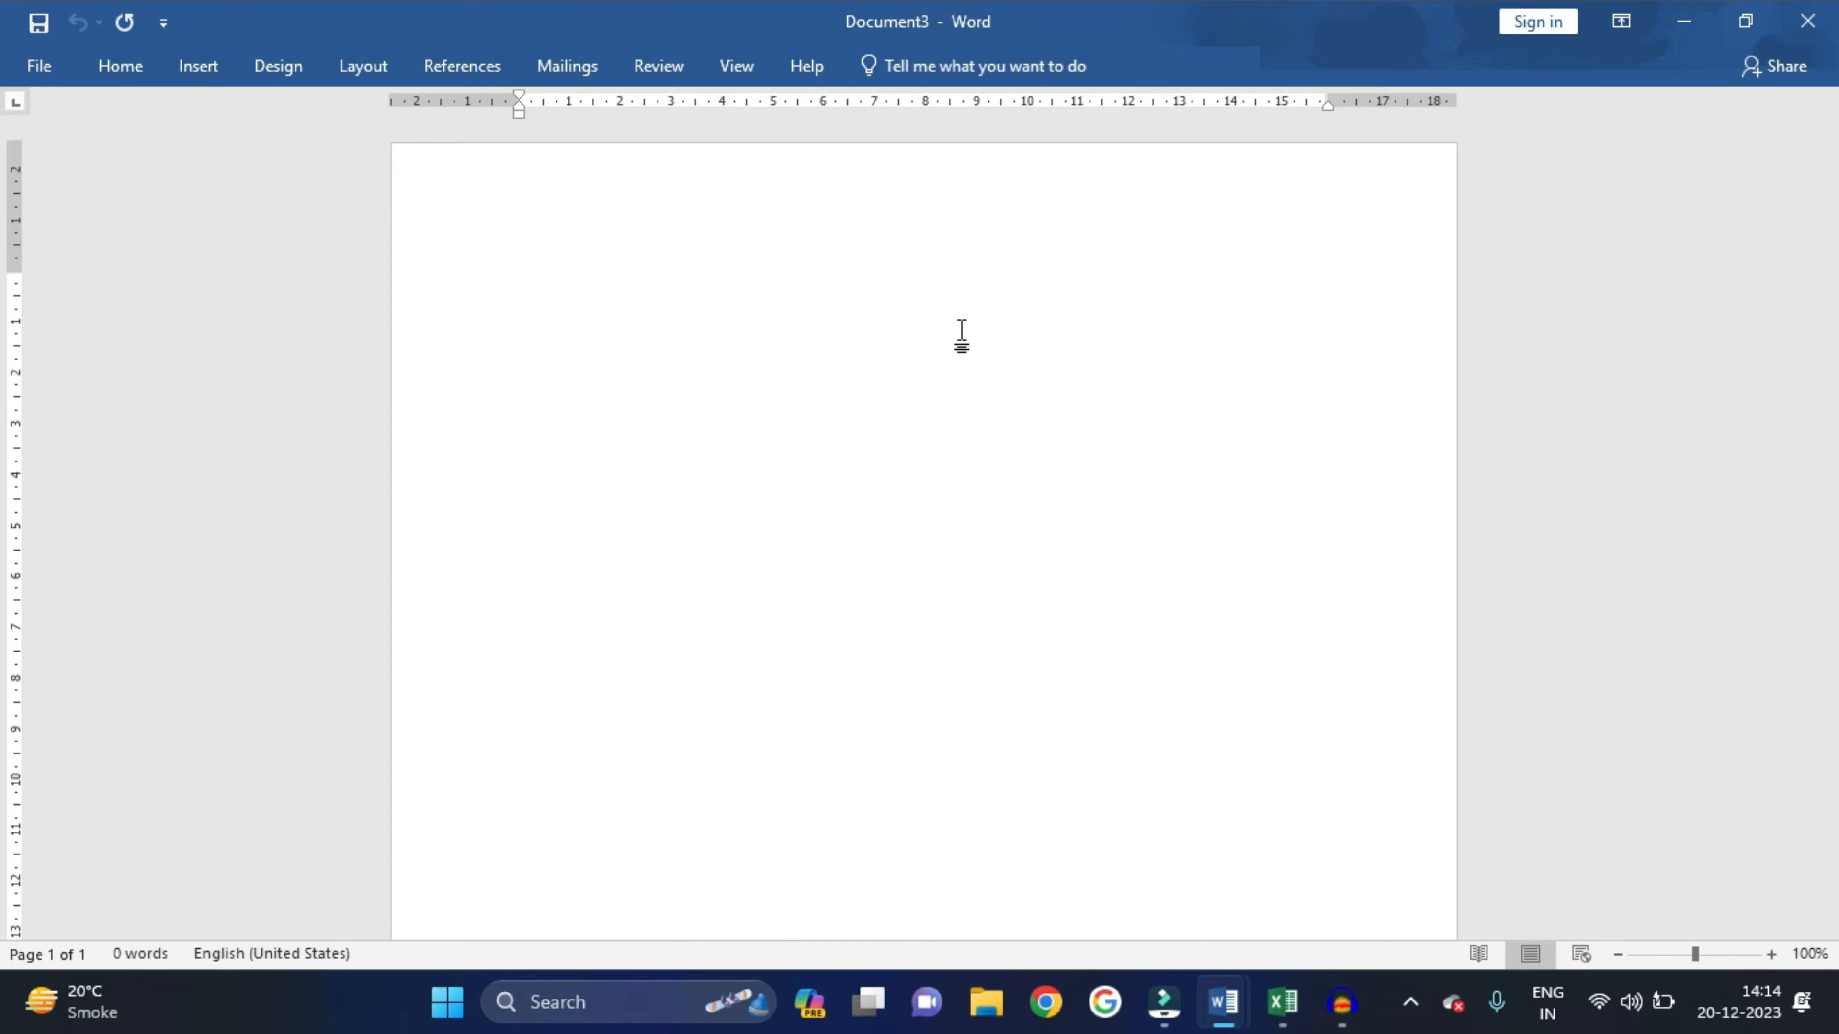
- Glance at the finished Labels1 ID card sheet, then bring the id data workbook forward
key(alt+Tab)
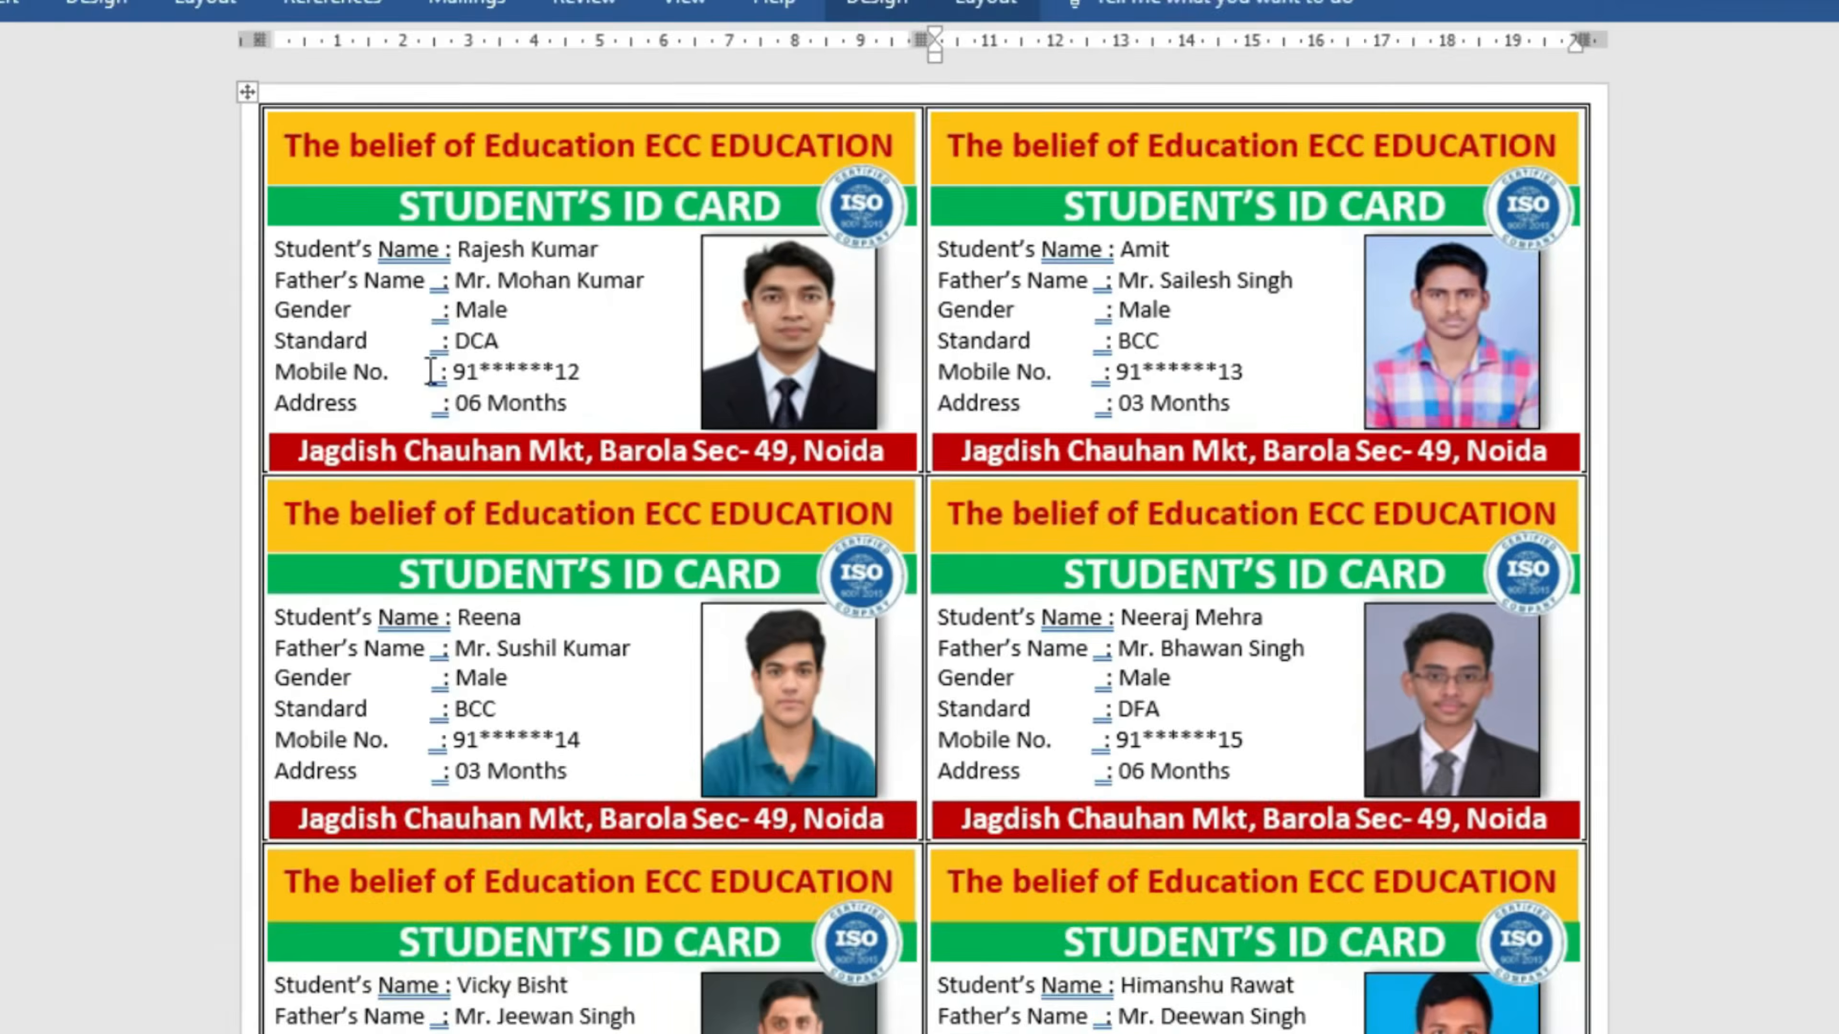
key(alt+Tab)
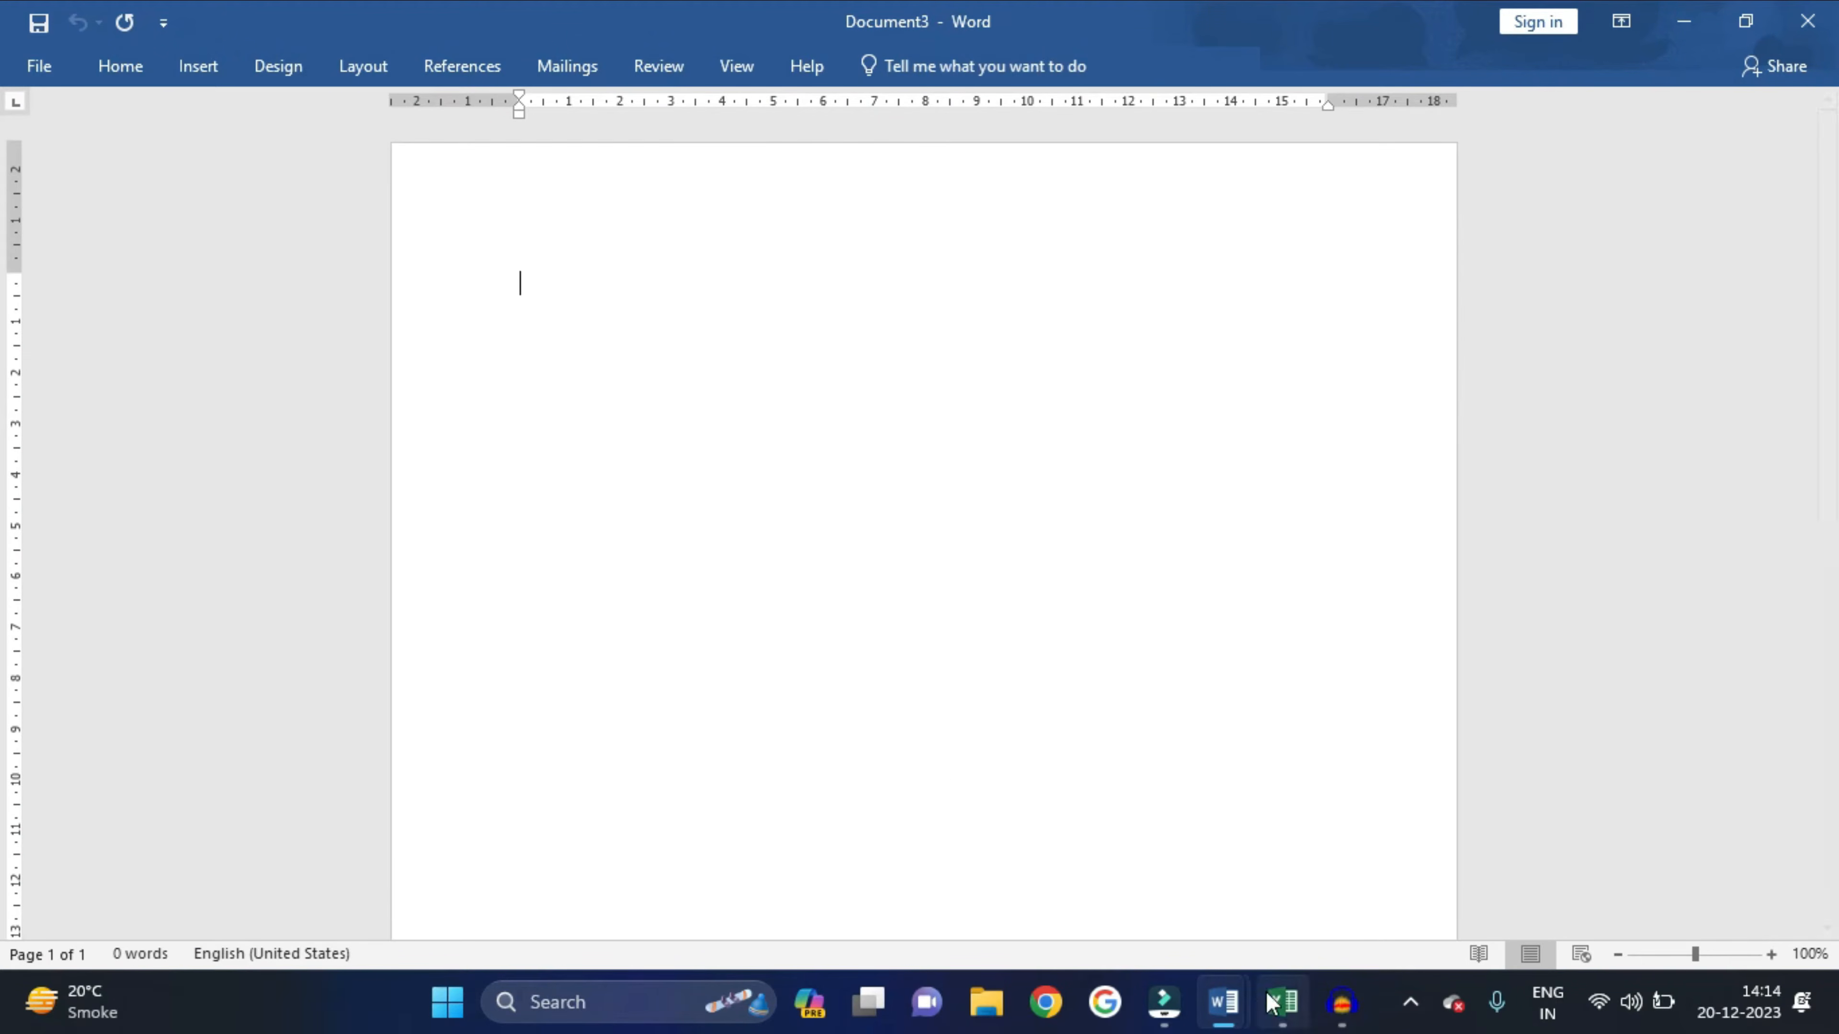
click(1282, 1003)
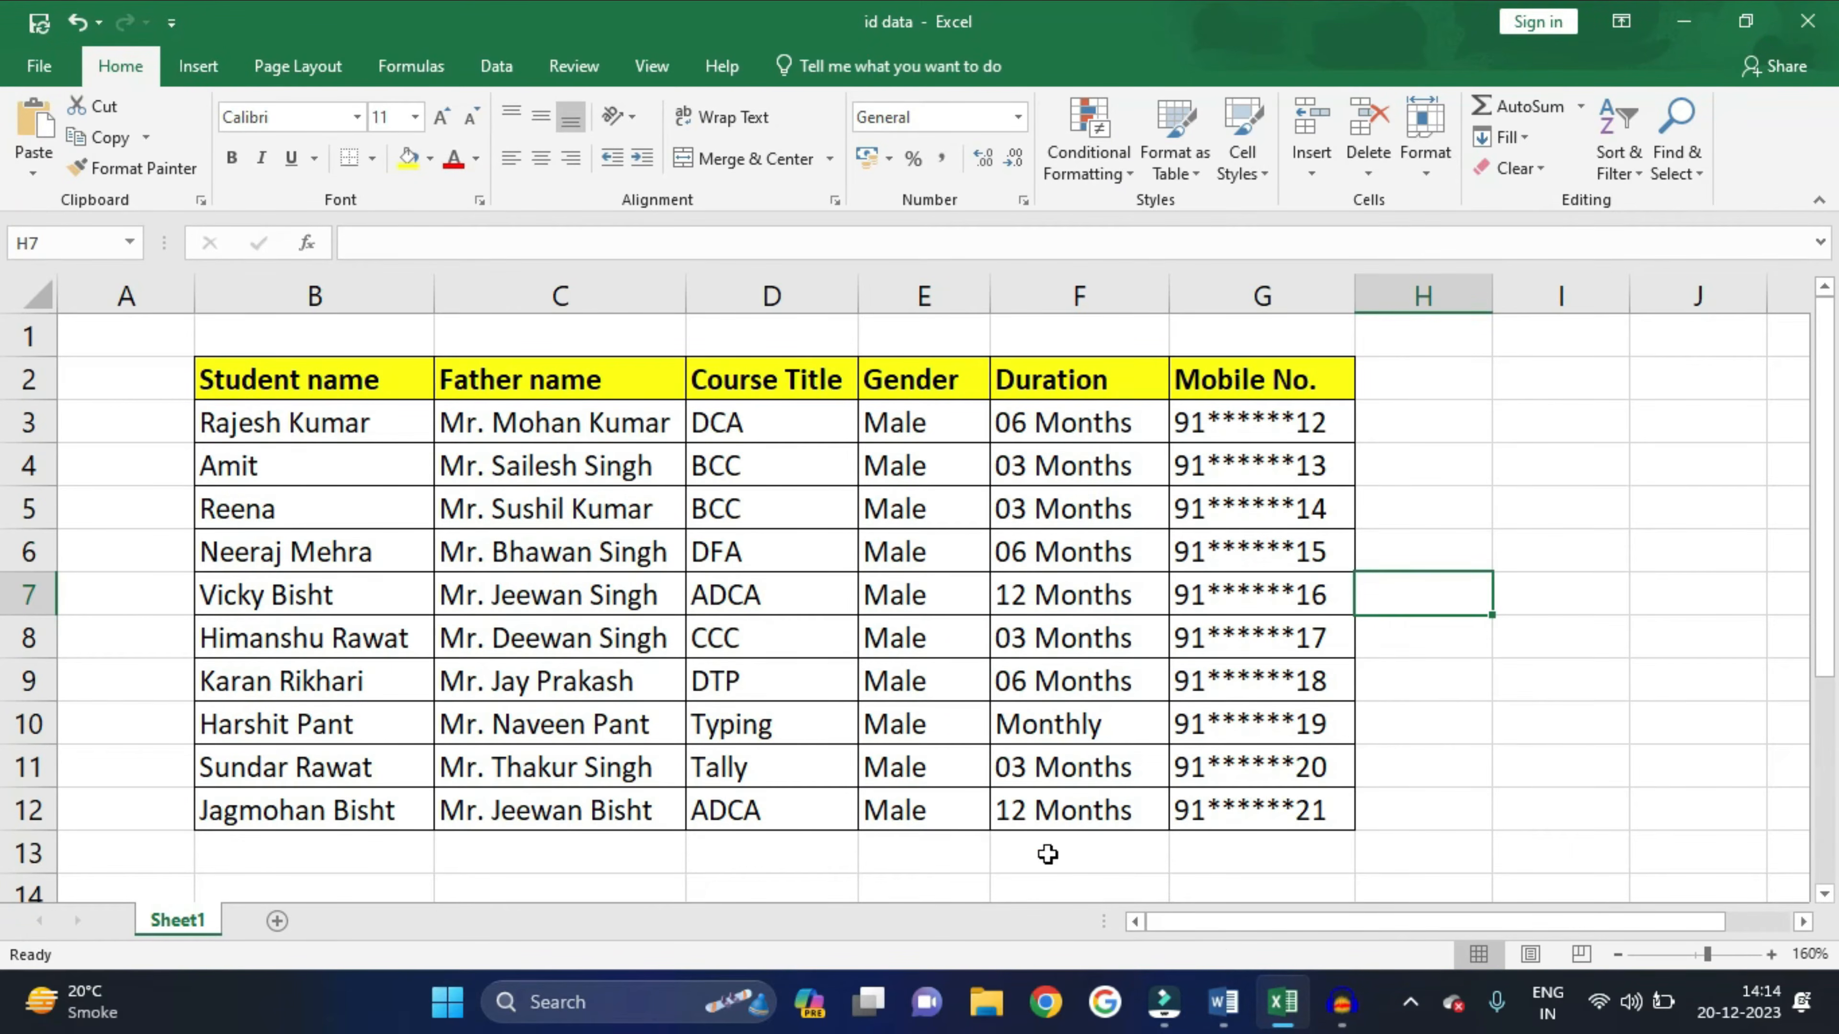
- Select the name, father name, course, gender, duration and mobile columns in turn, then minimise Excel
click(344, 384)
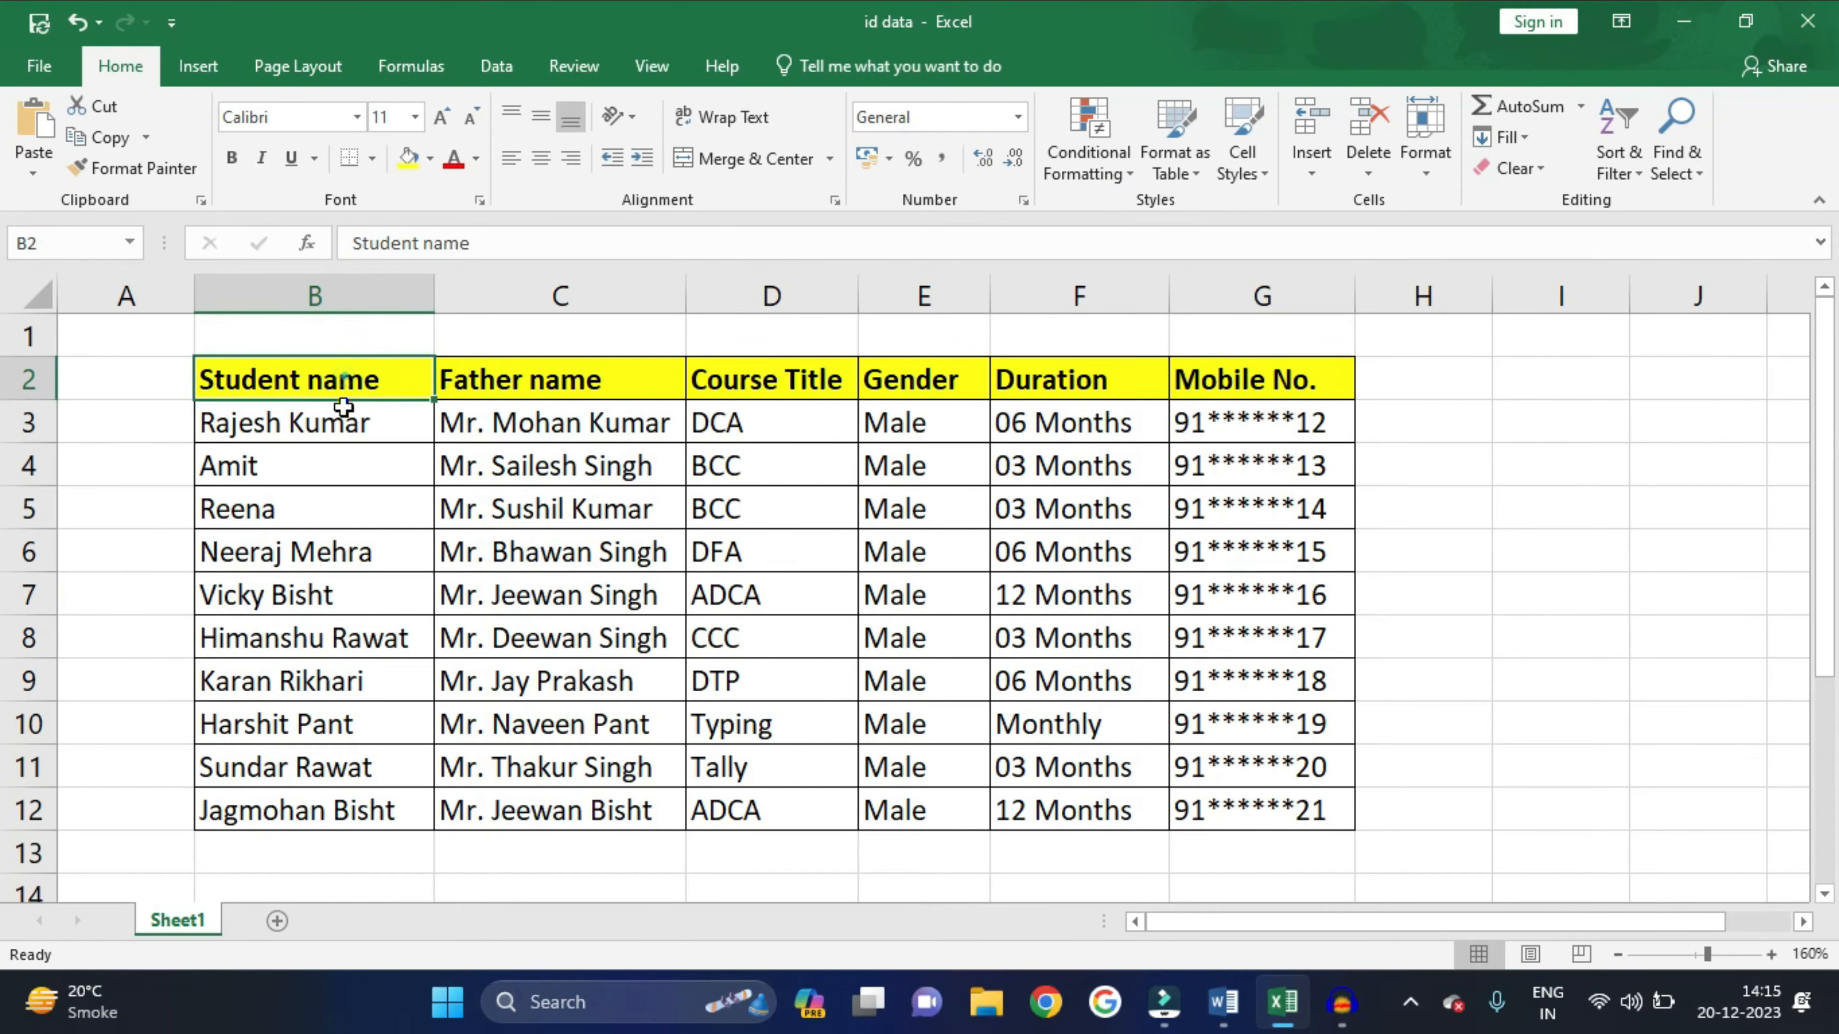
drag(344, 384, 409, 681)
drag(525, 384, 523, 605)
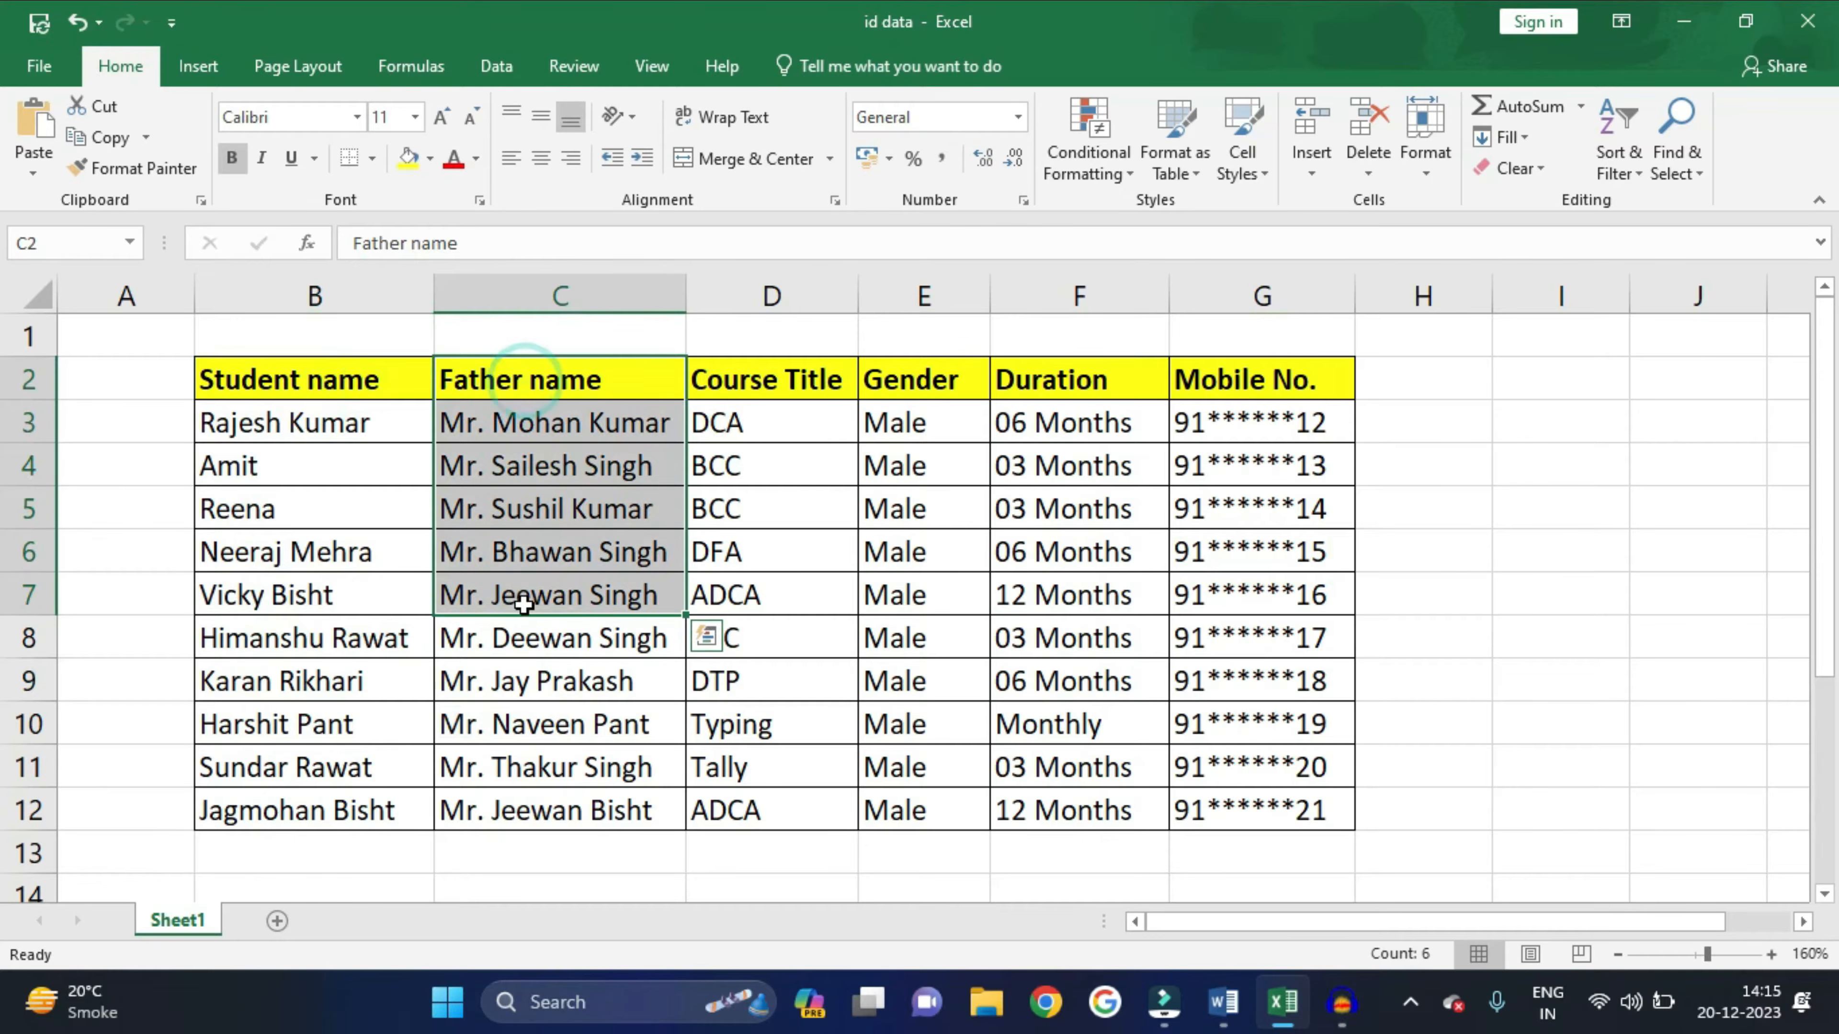
drag(771, 384, 792, 517)
drag(905, 384, 907, 507)
drag(1057, 384, 1064, 510)
drag(1239, 384, 1264, 510)
click(1452, 491)
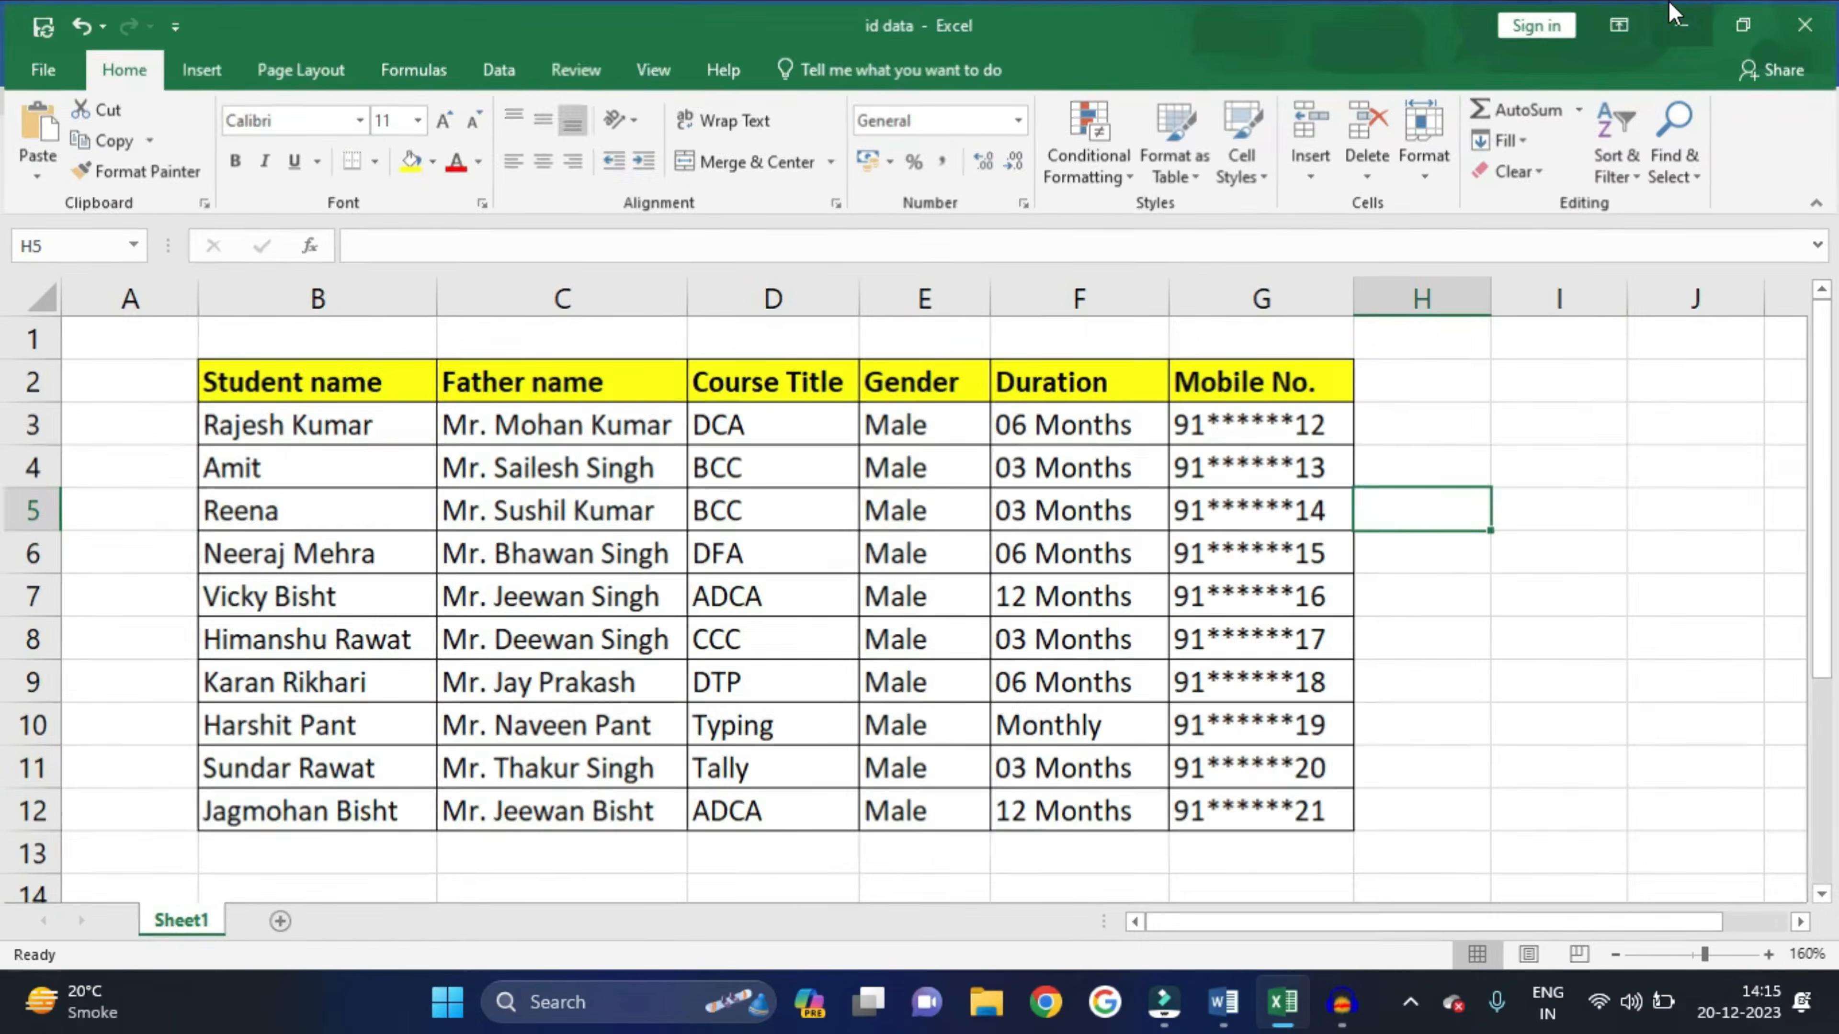
click(1675, 20)
- Minimise both Word windows and open the my data folder on the desktop
click(1676, 18)
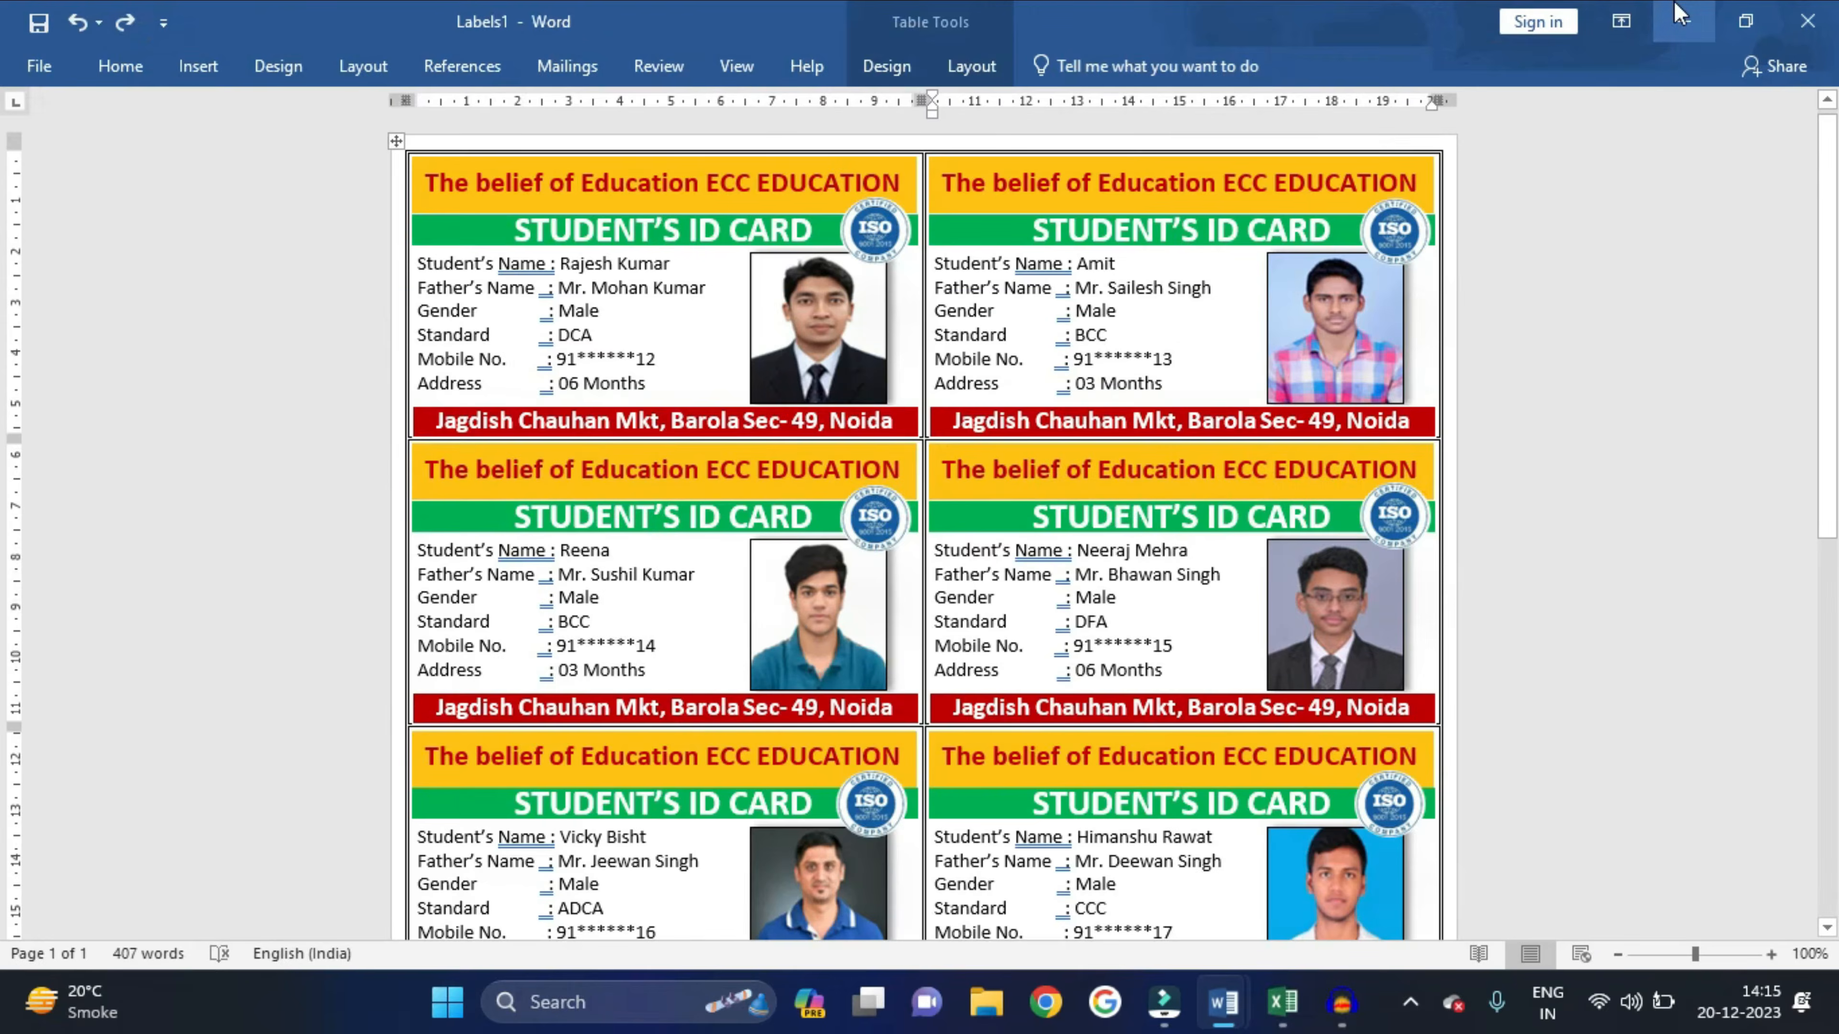
click(1676, 18)
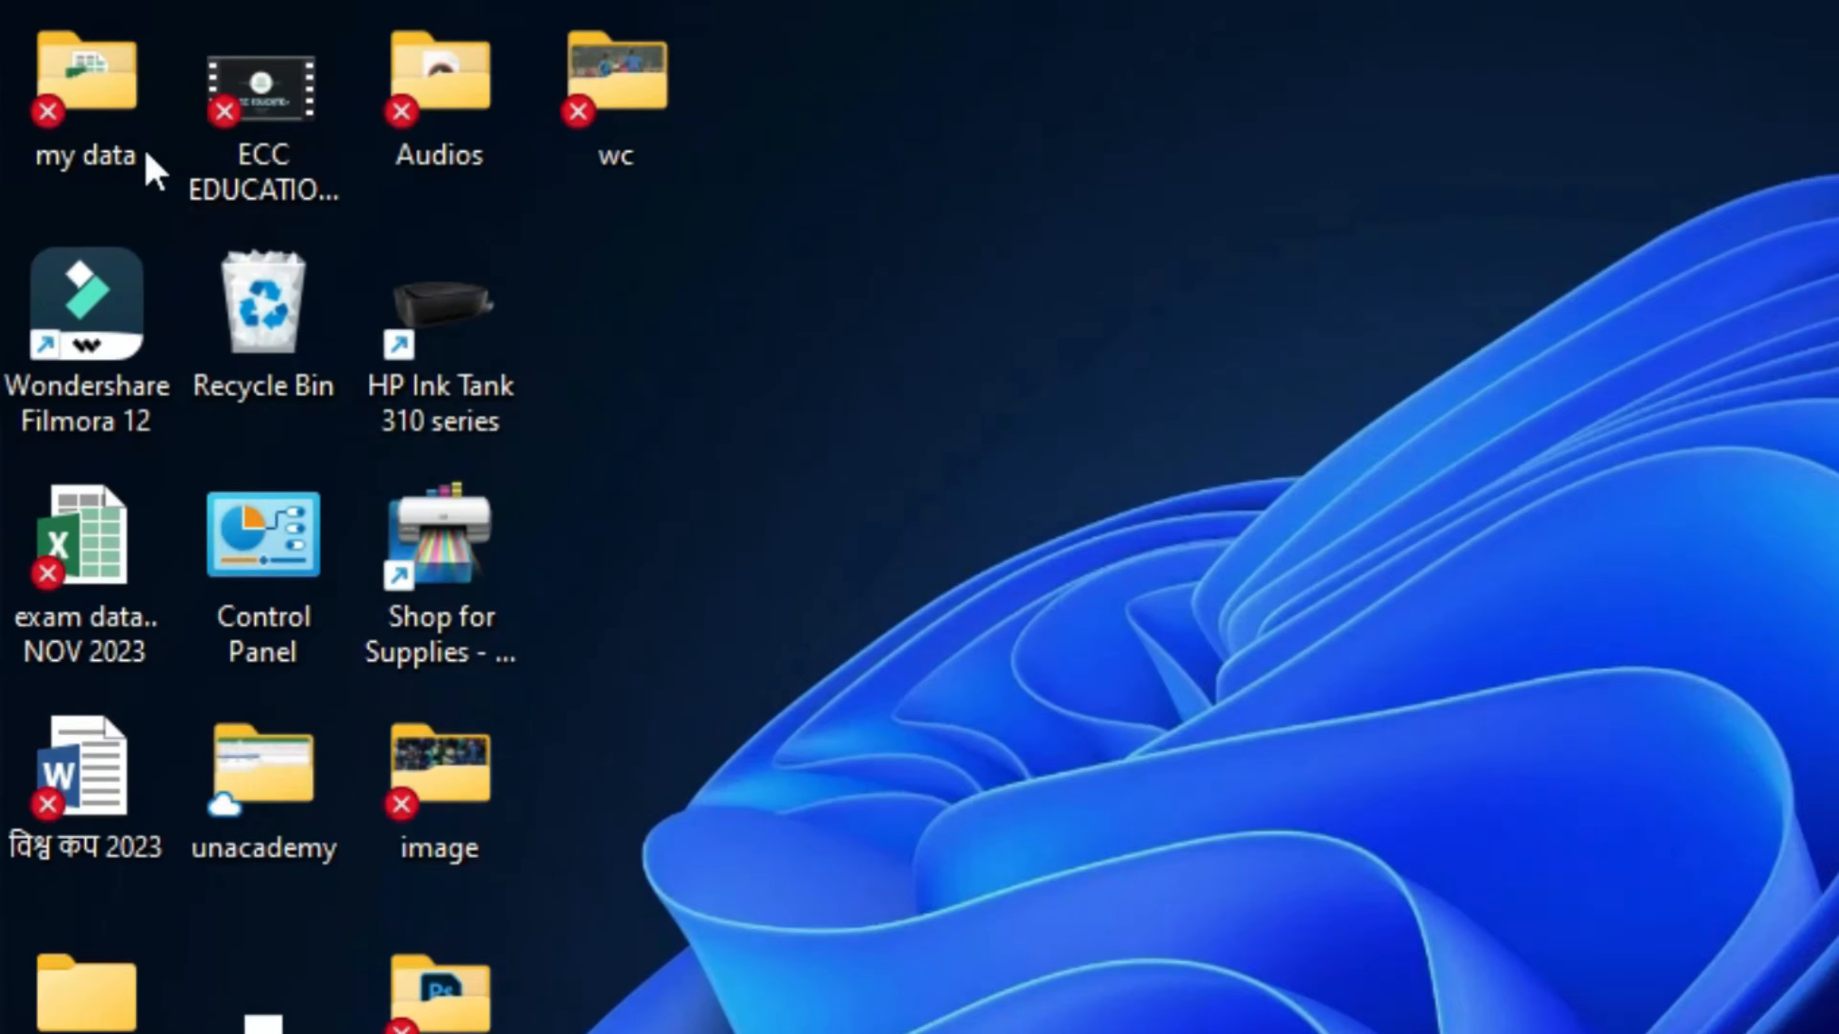
click(67, 87)
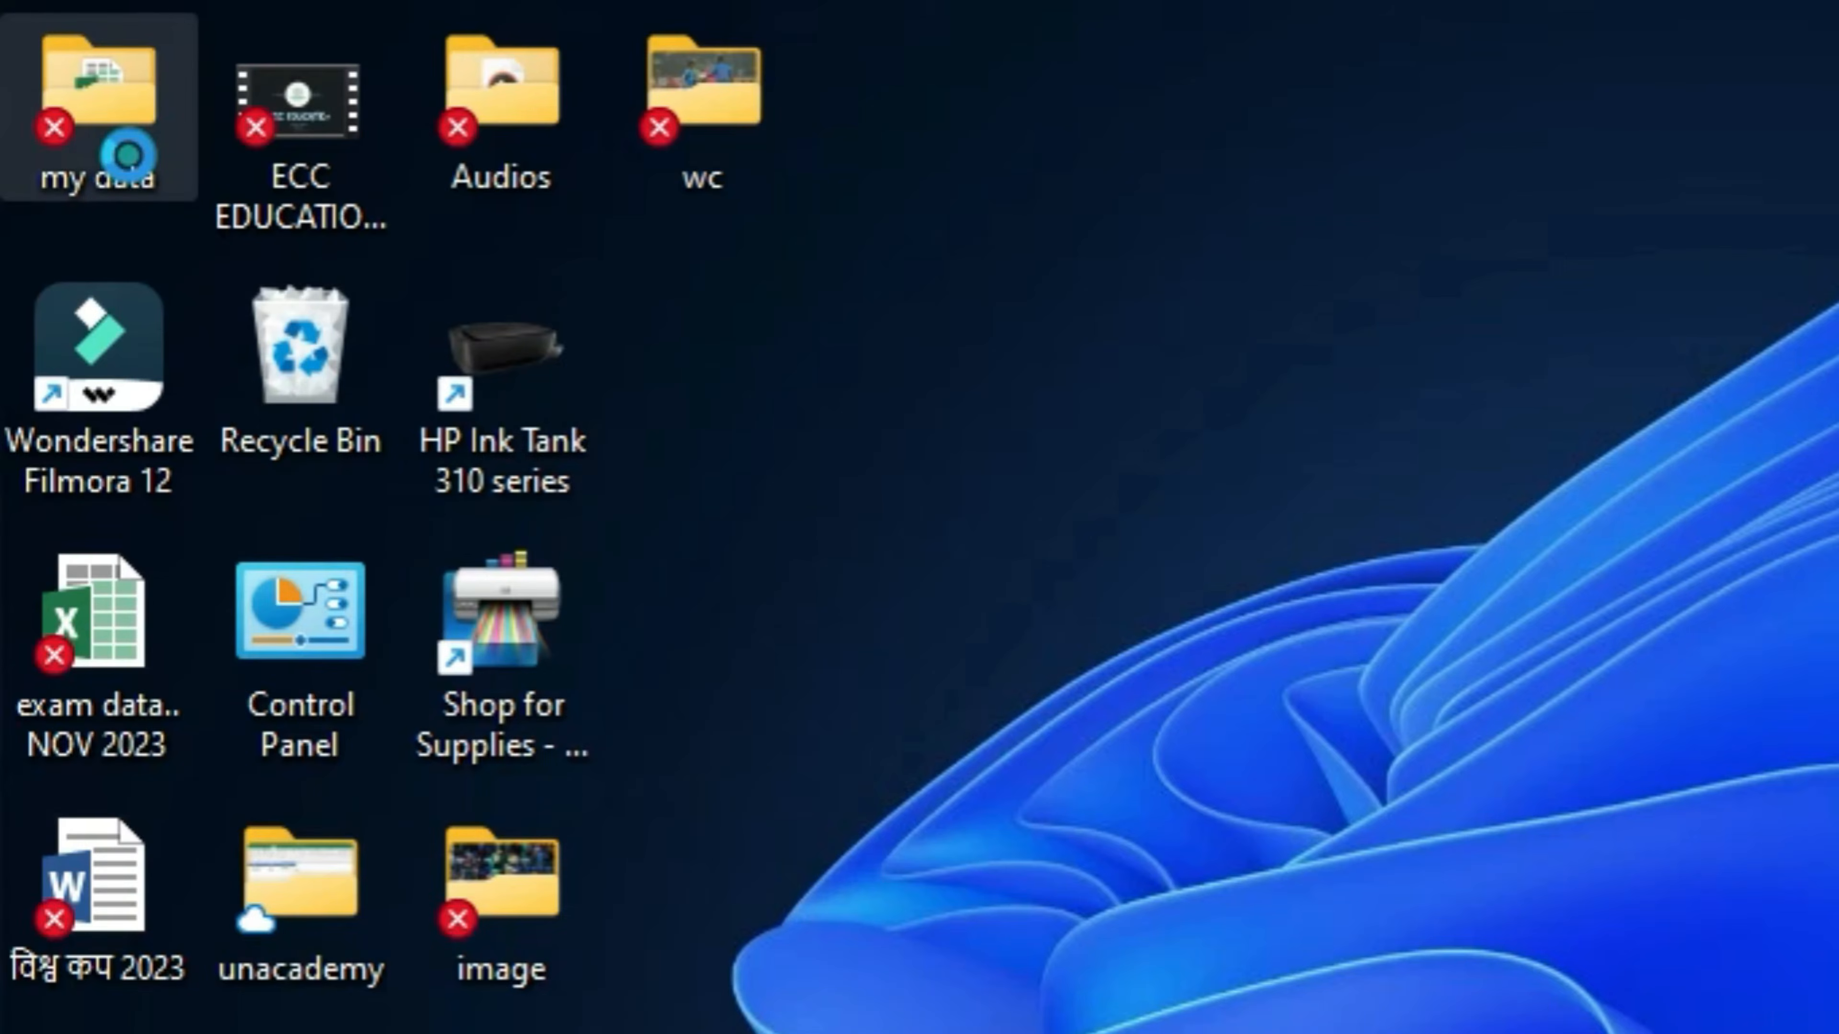
double_click(130, 158)
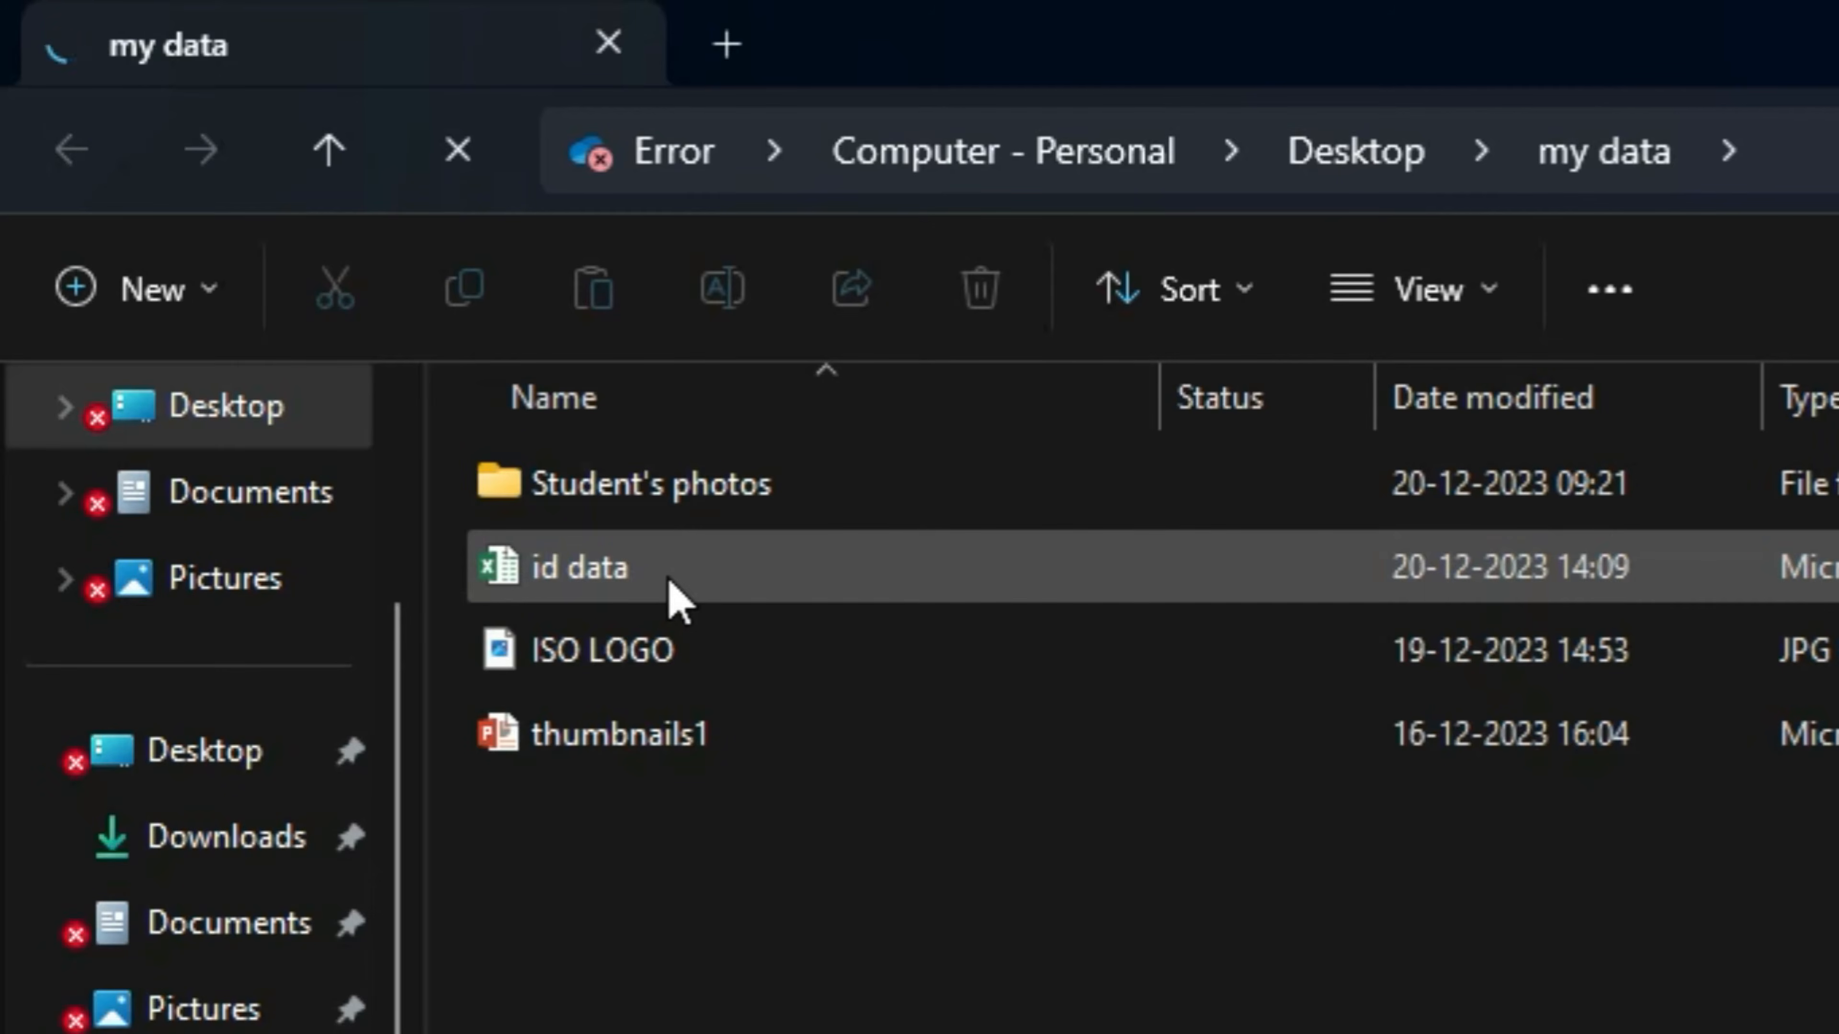
- Close the id data workbook and the my data folder window
click(1267, 998)
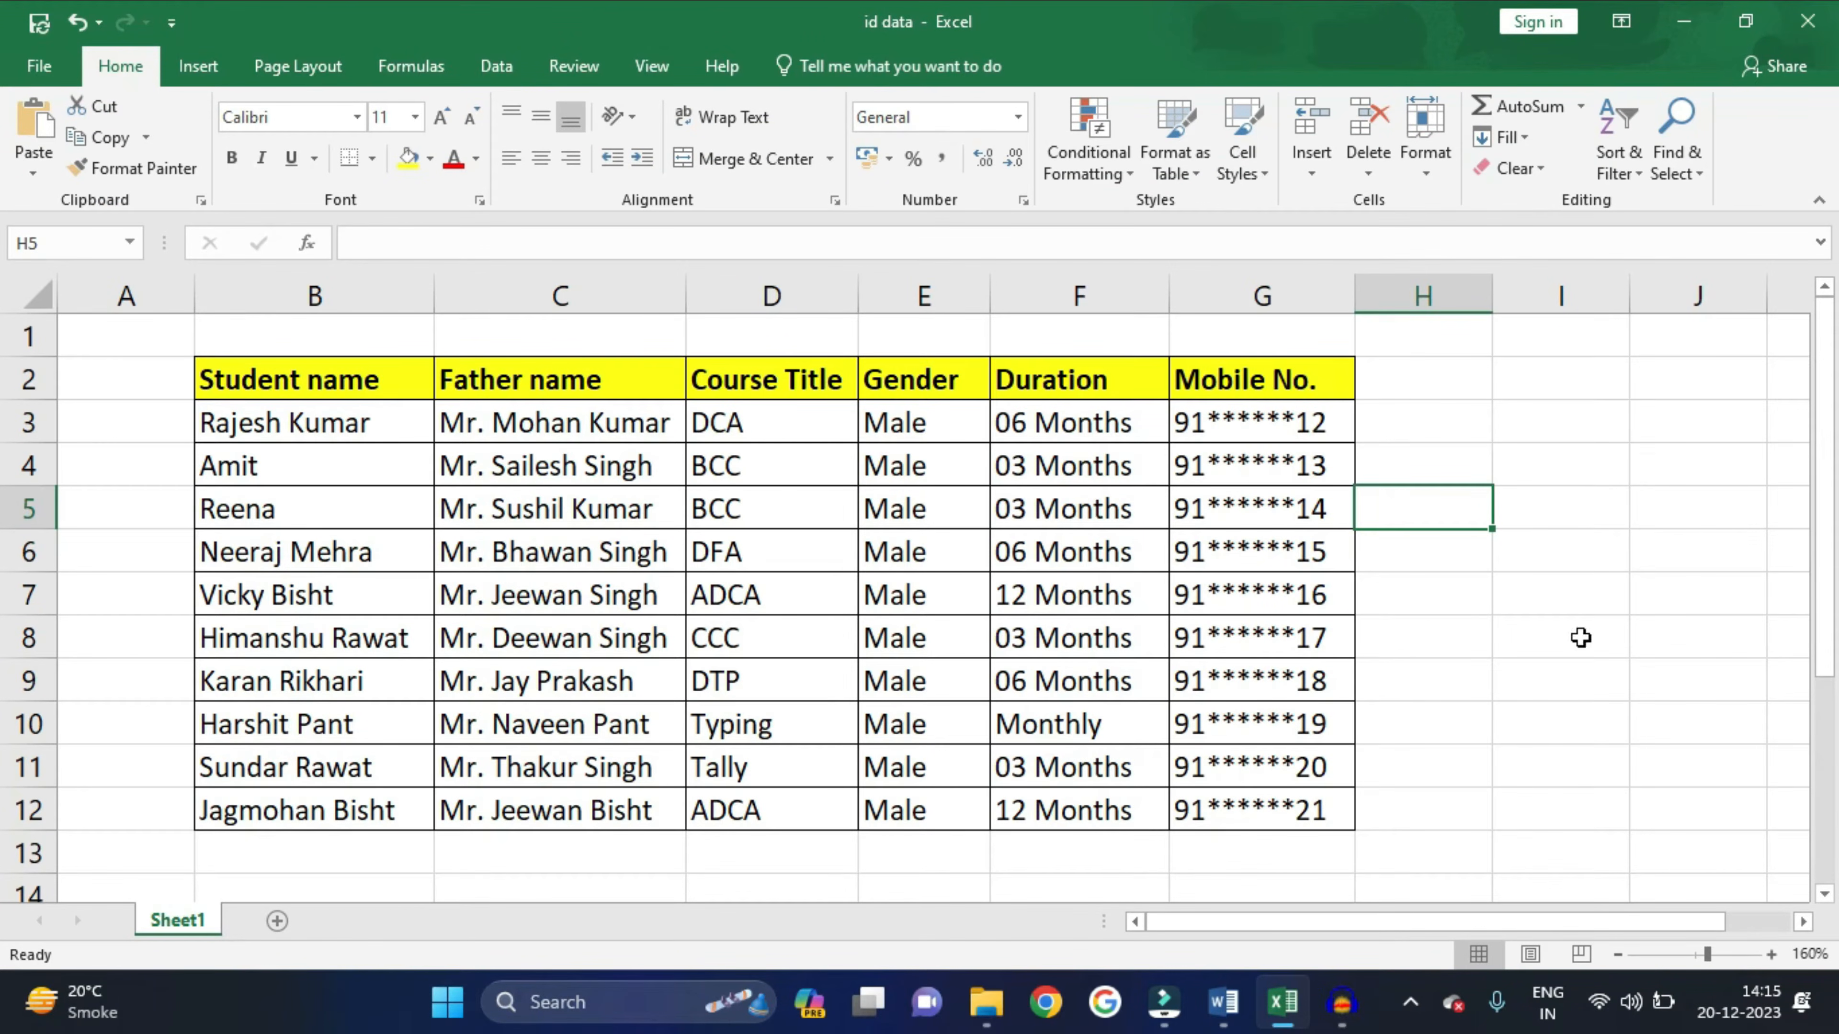
click(1808, 21)
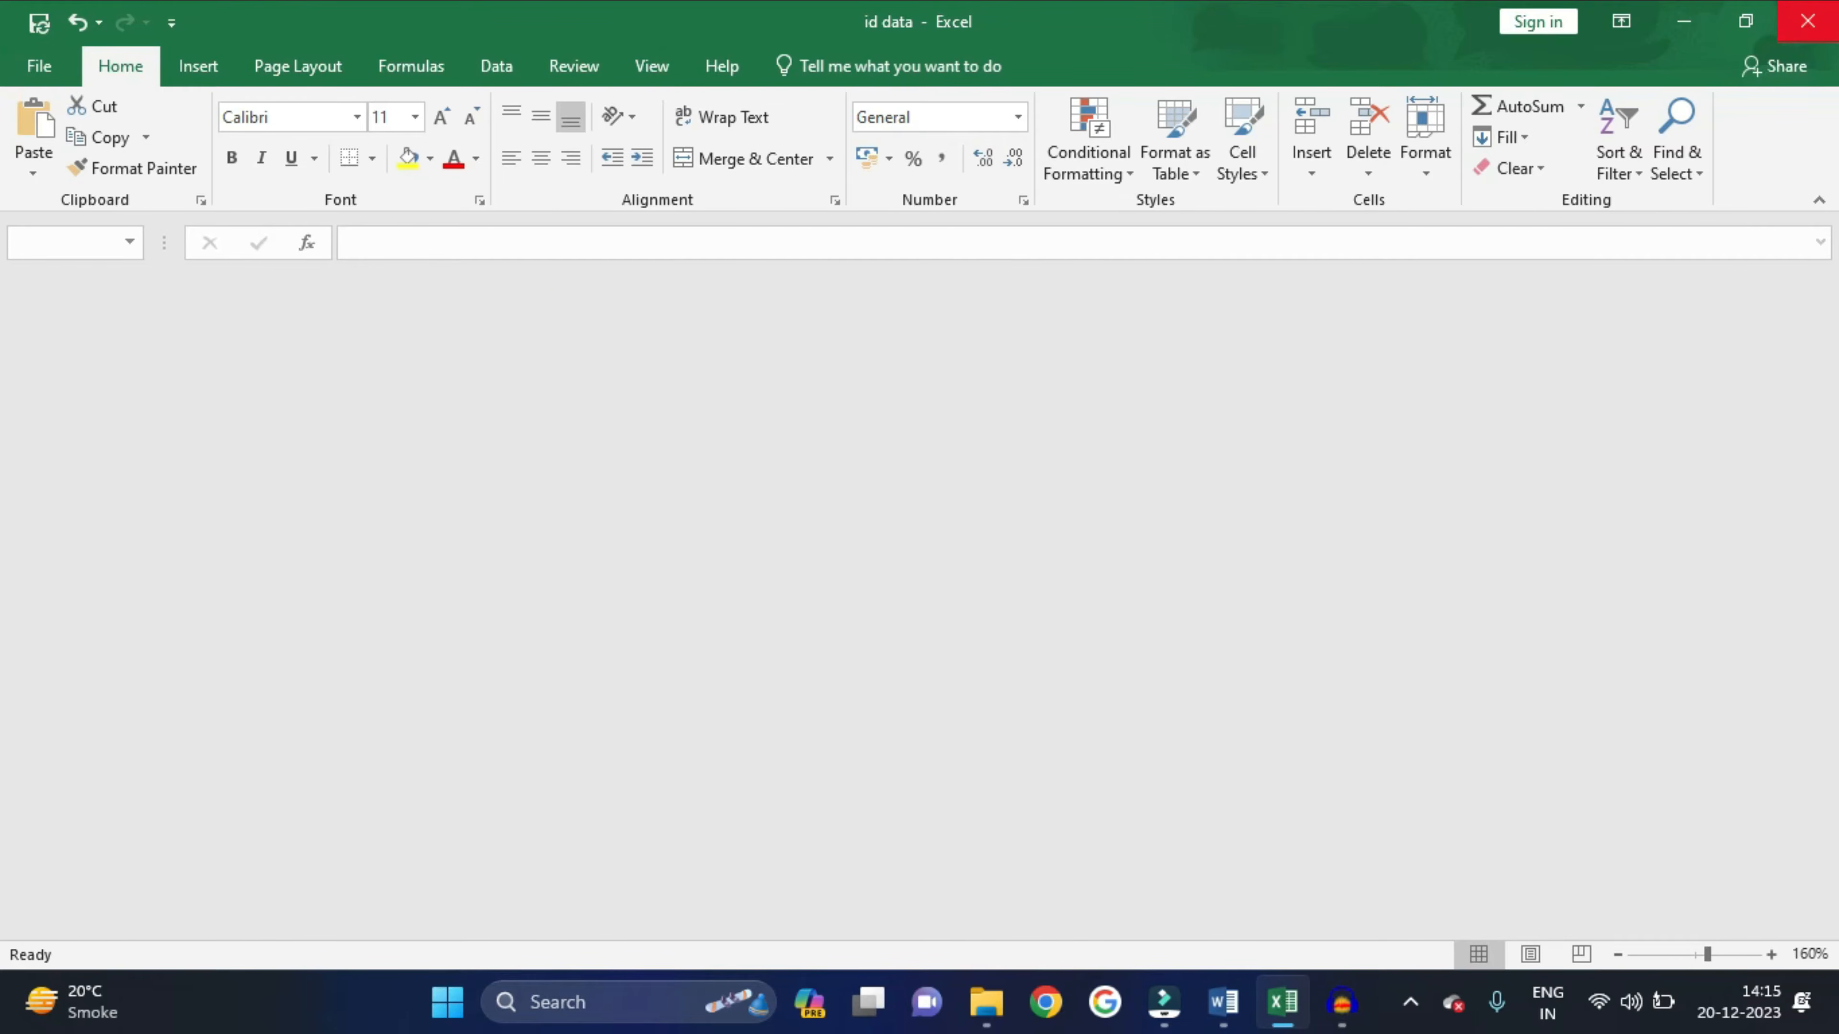
click(1807, 21)
click(1814, 20)
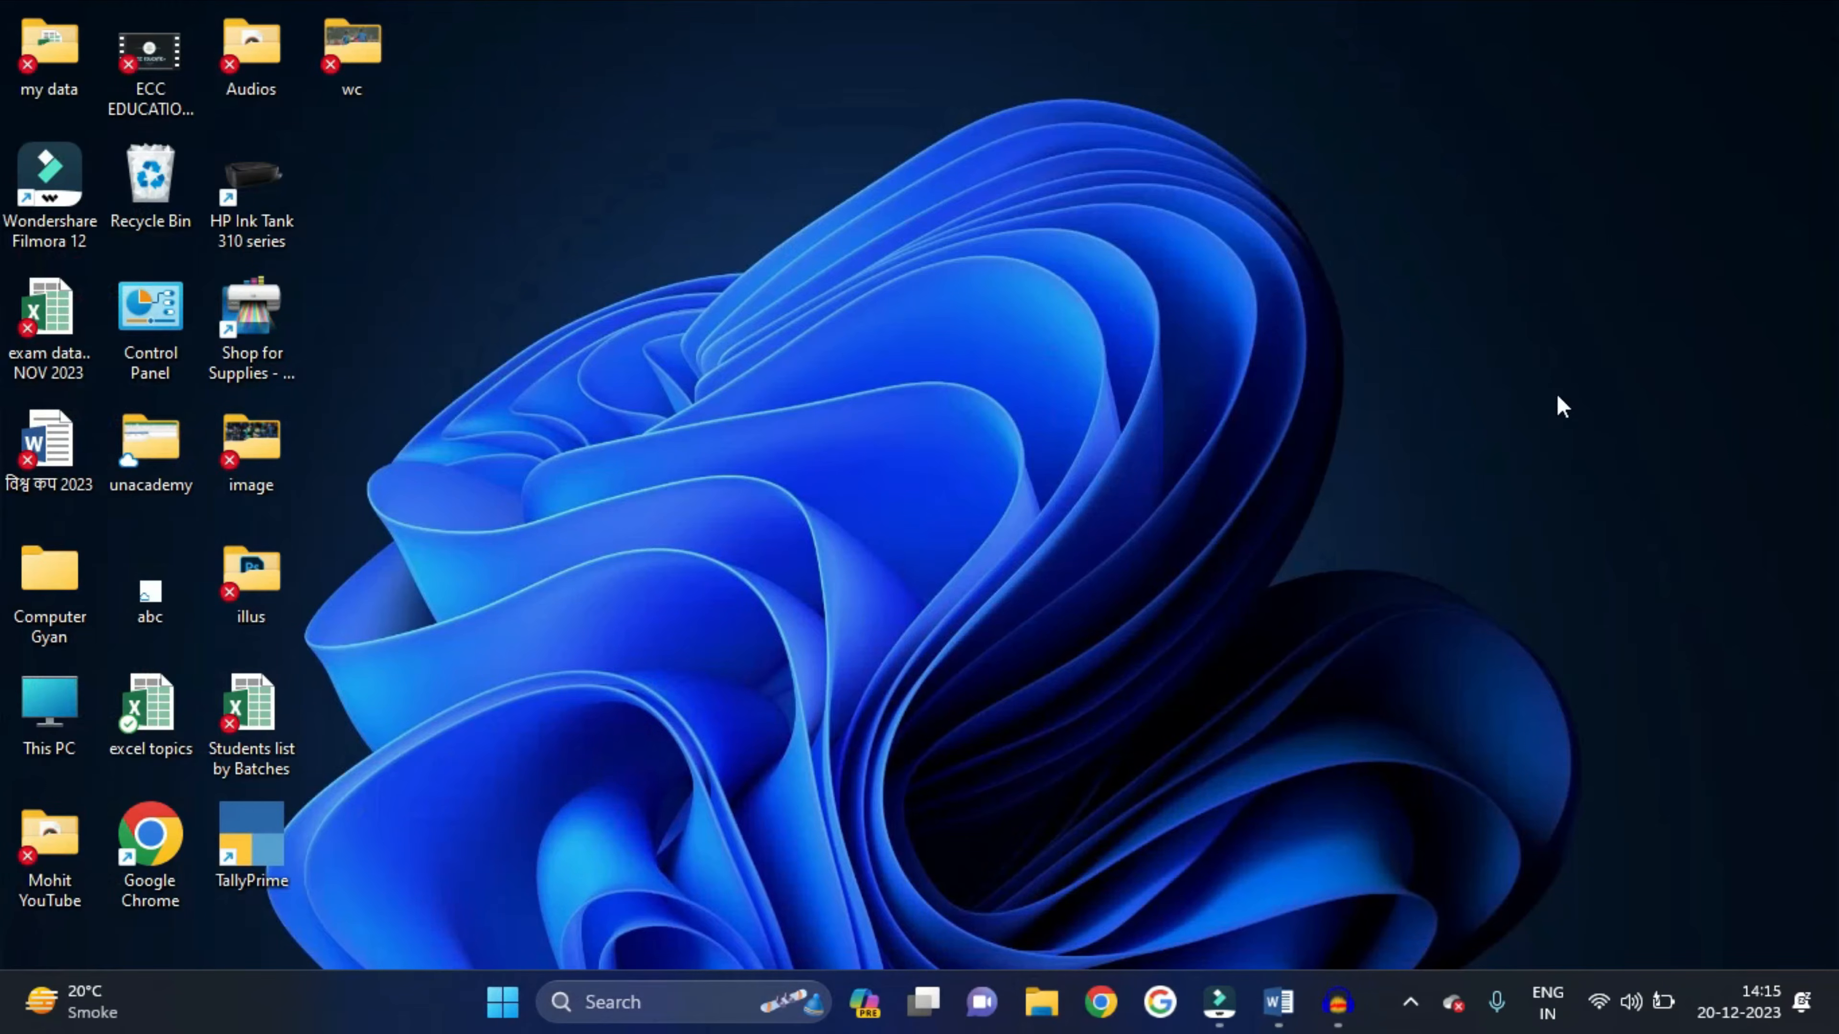
- Close Labels1 without saving, leaving blank Document3 in front
mouse_move(1278, 1002)
click(1375, 885)
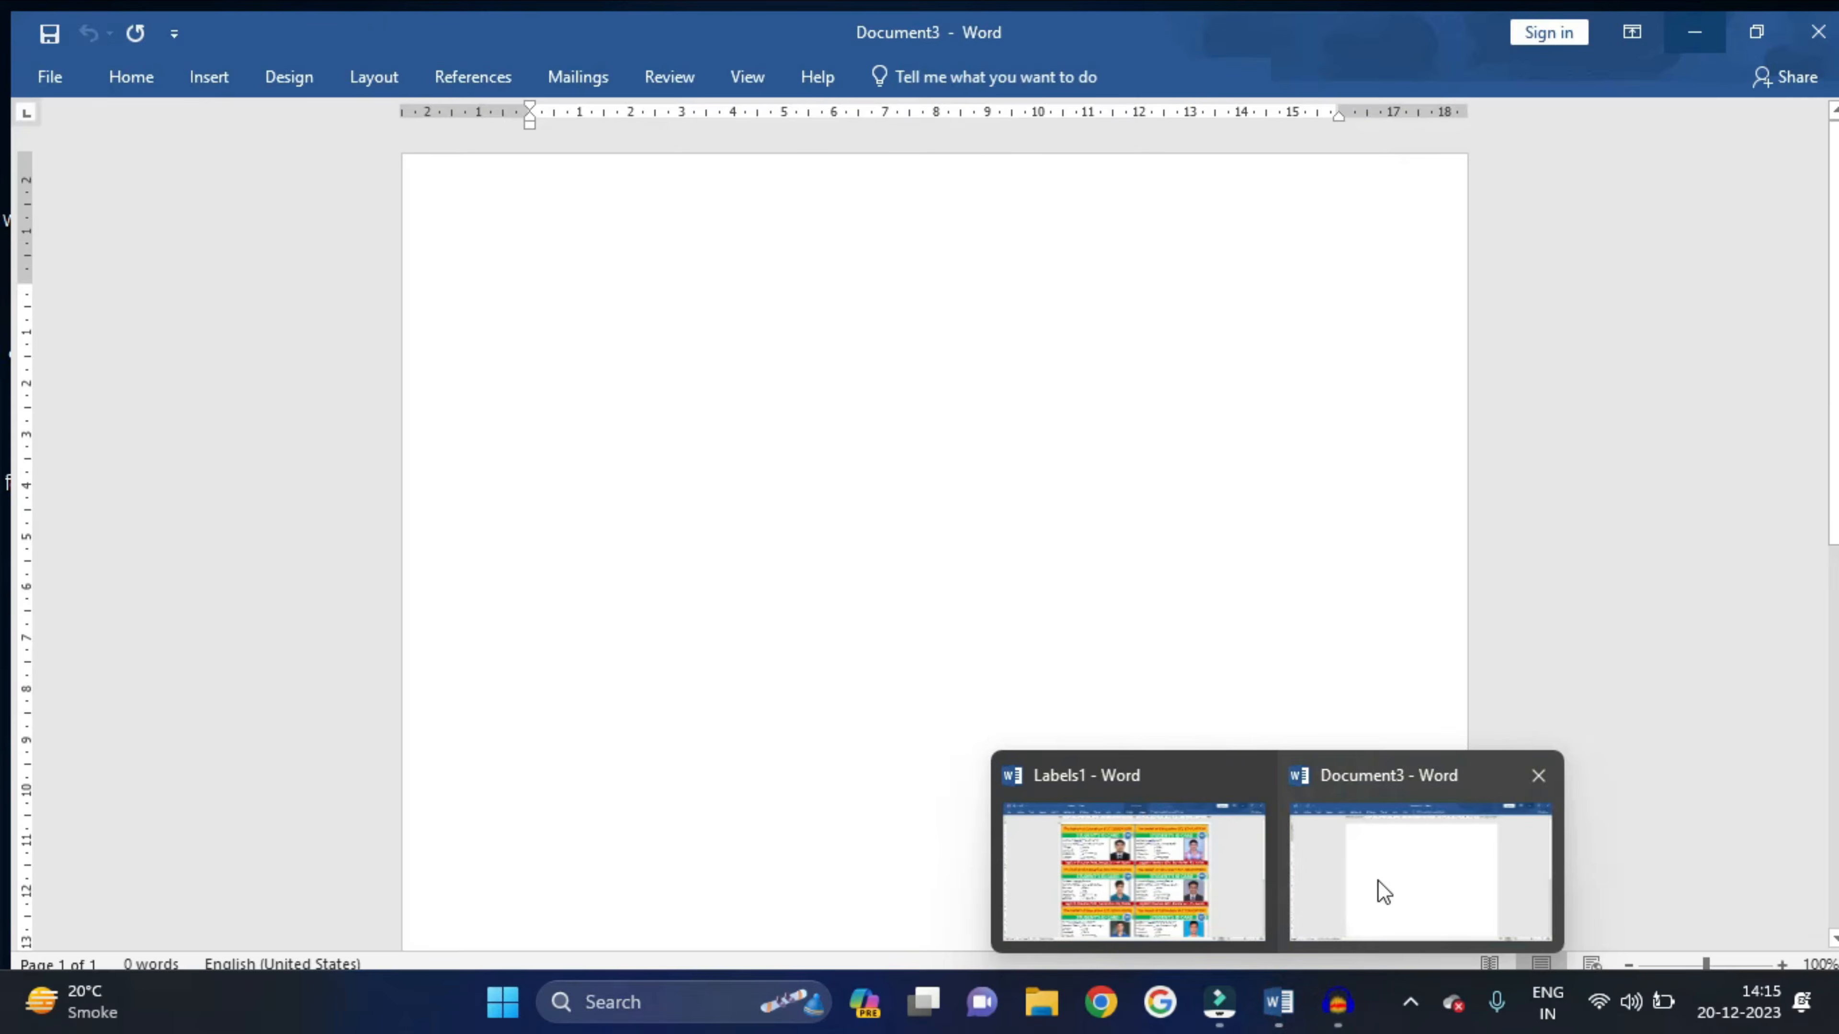
key(alt+Tab)
key(alt+Tab)
key(alt+Tab)
click(1834, 5)
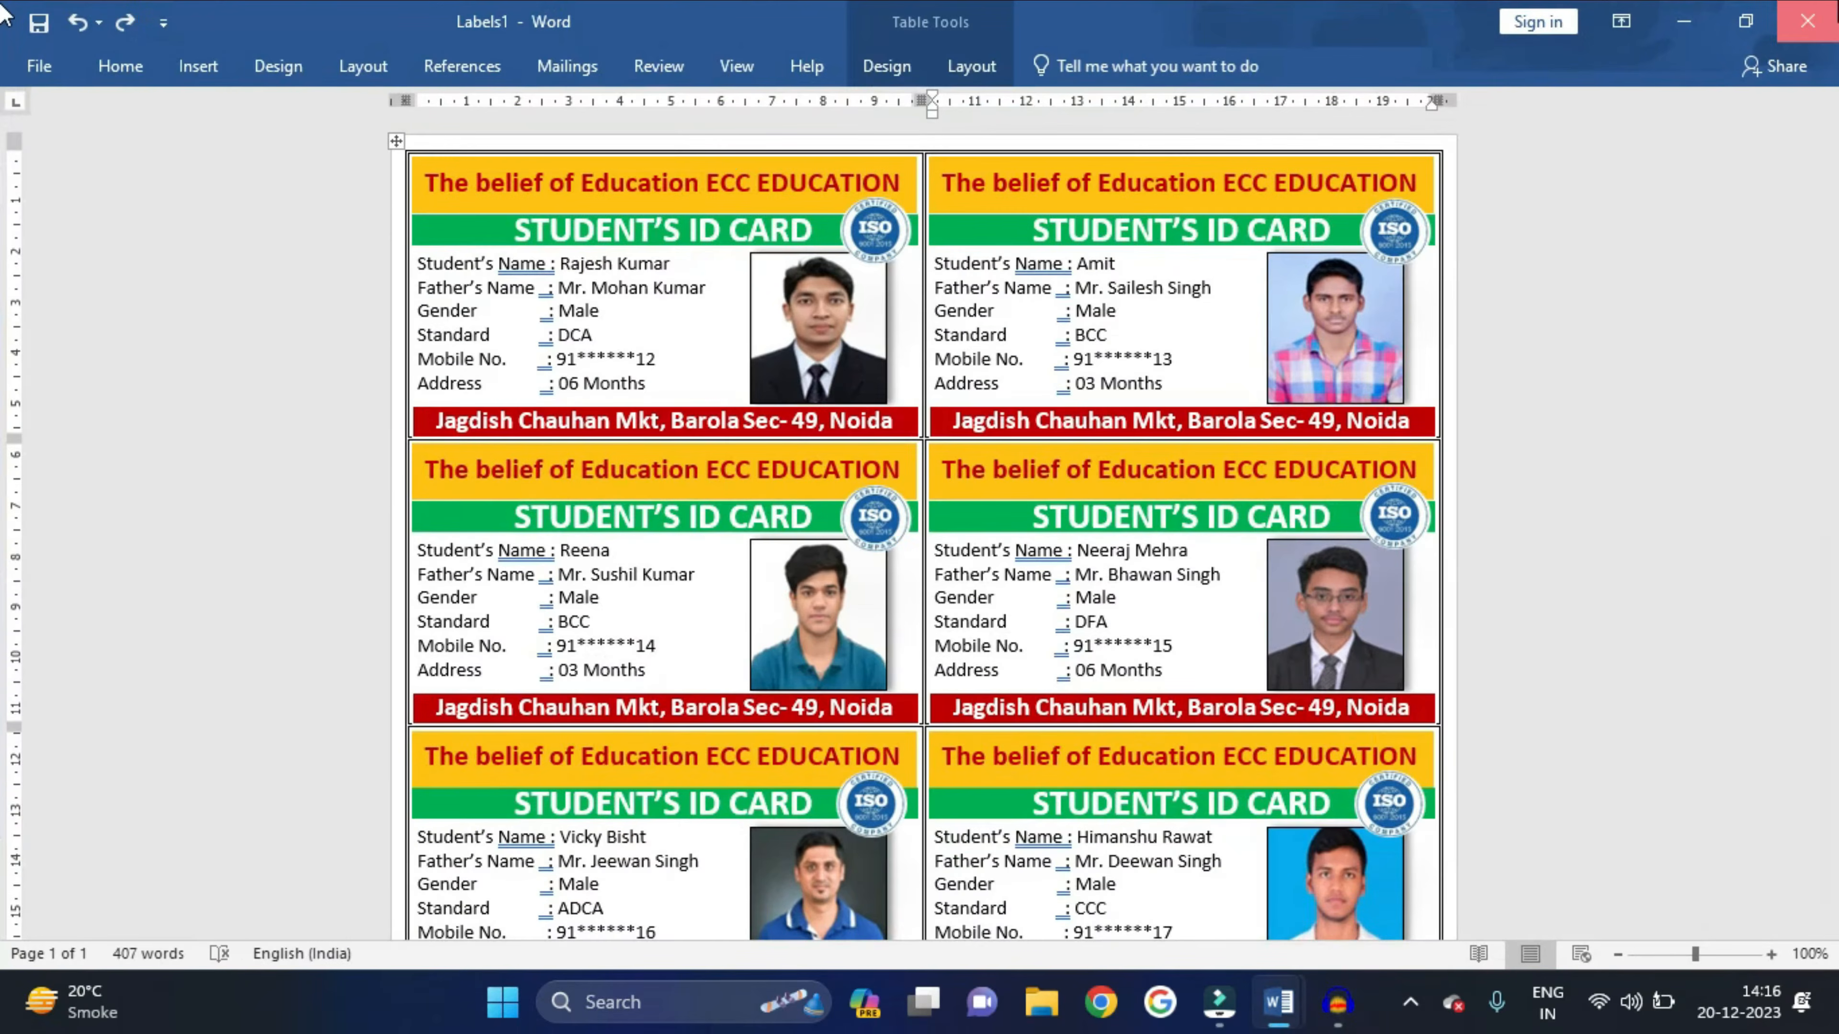
click(932, 548)
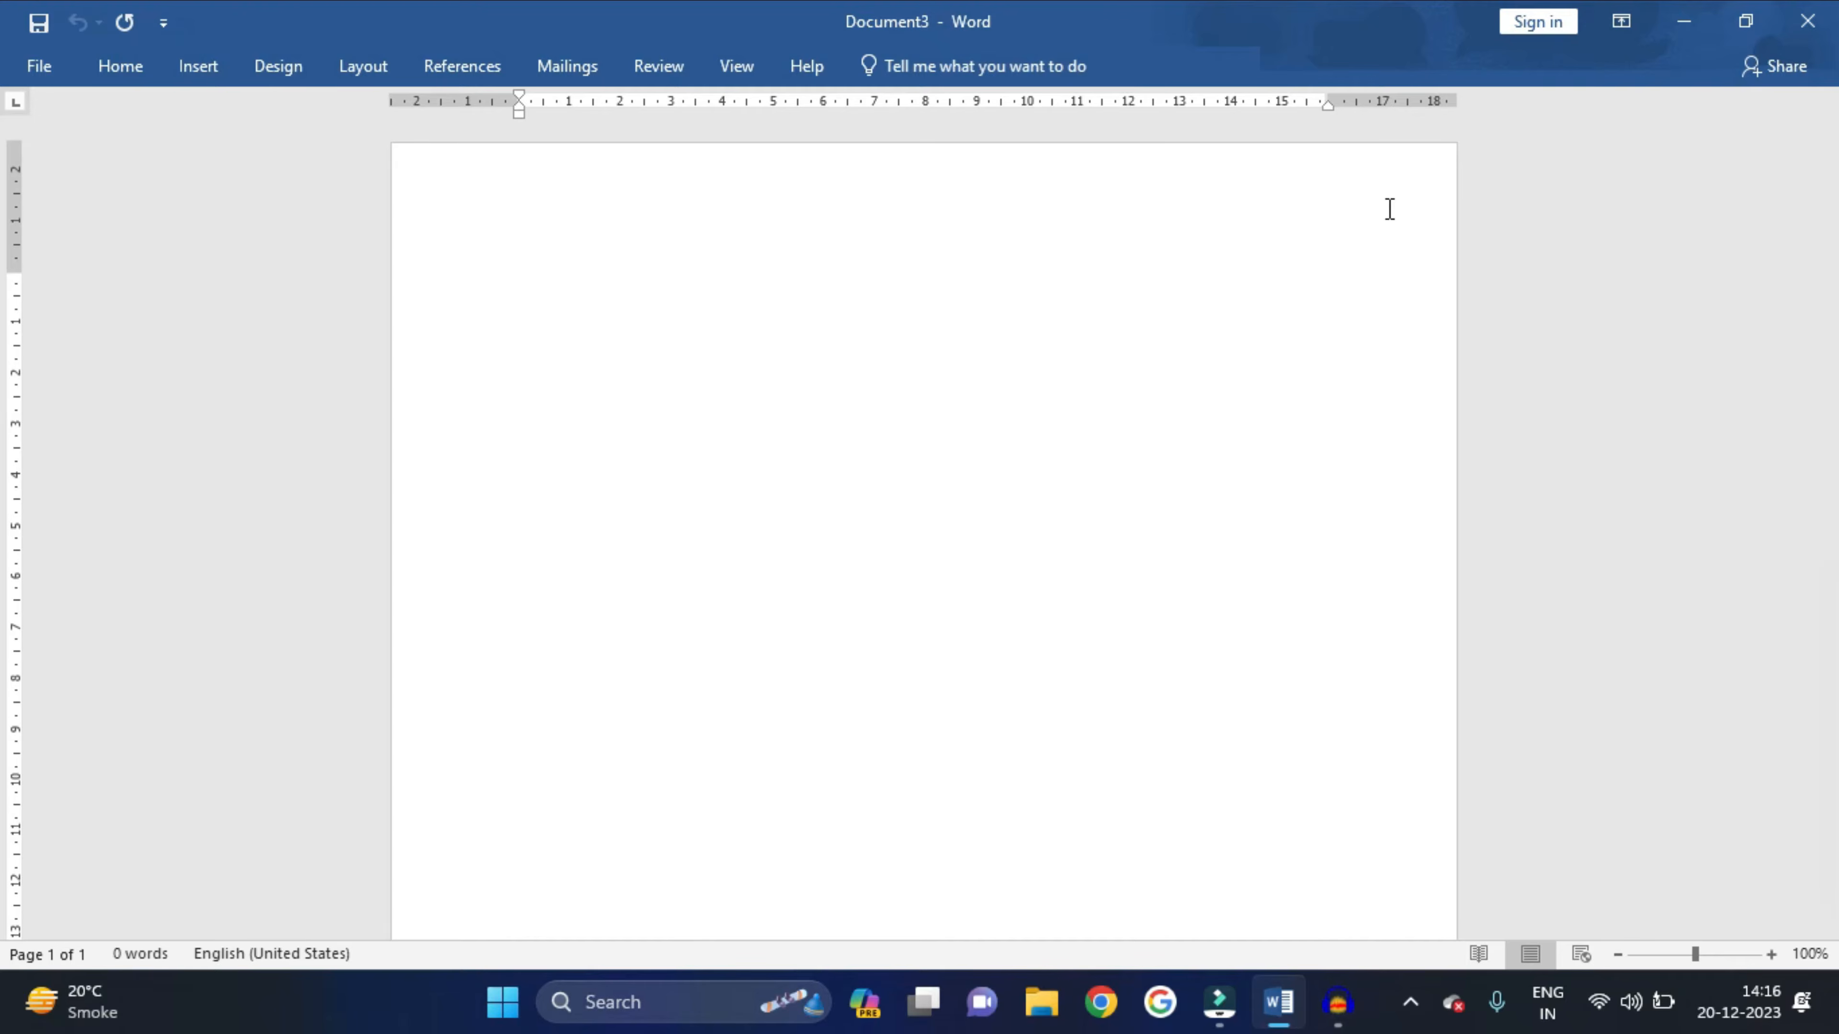
- In Custom Margins, set the top and left margins to .3 cm
click(377, 58)
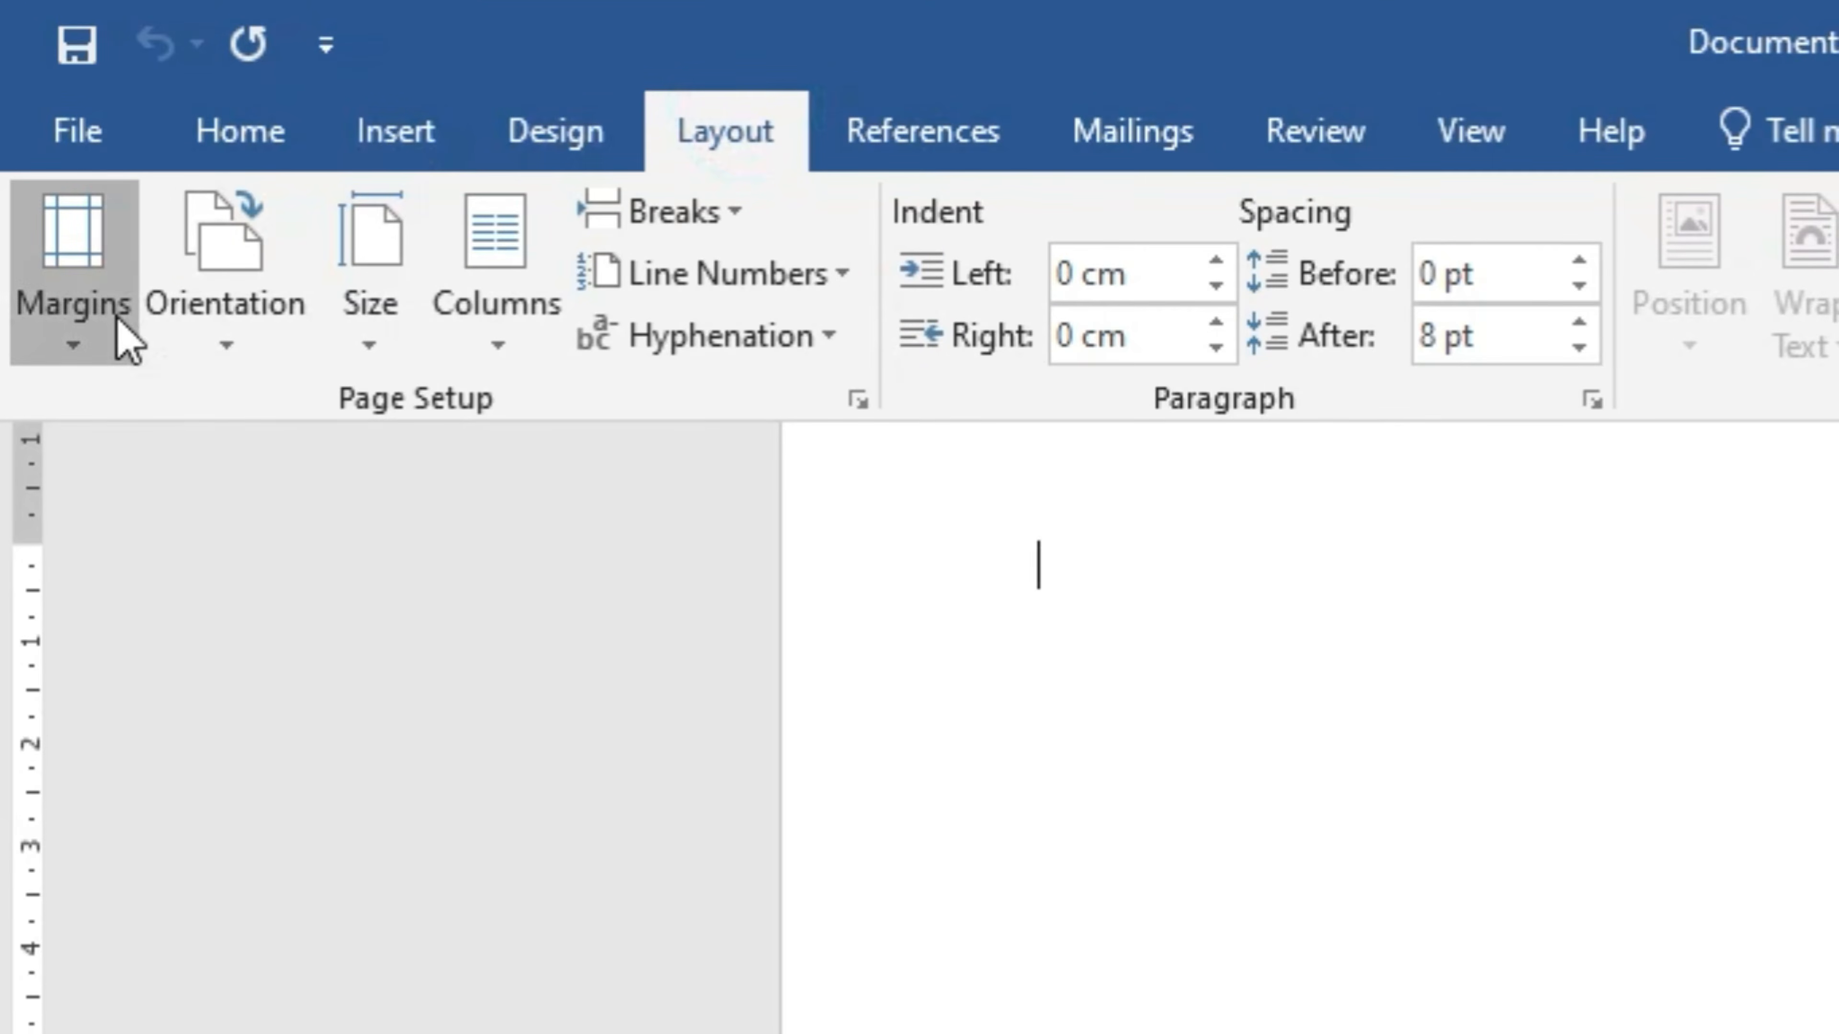
click(127, 341)
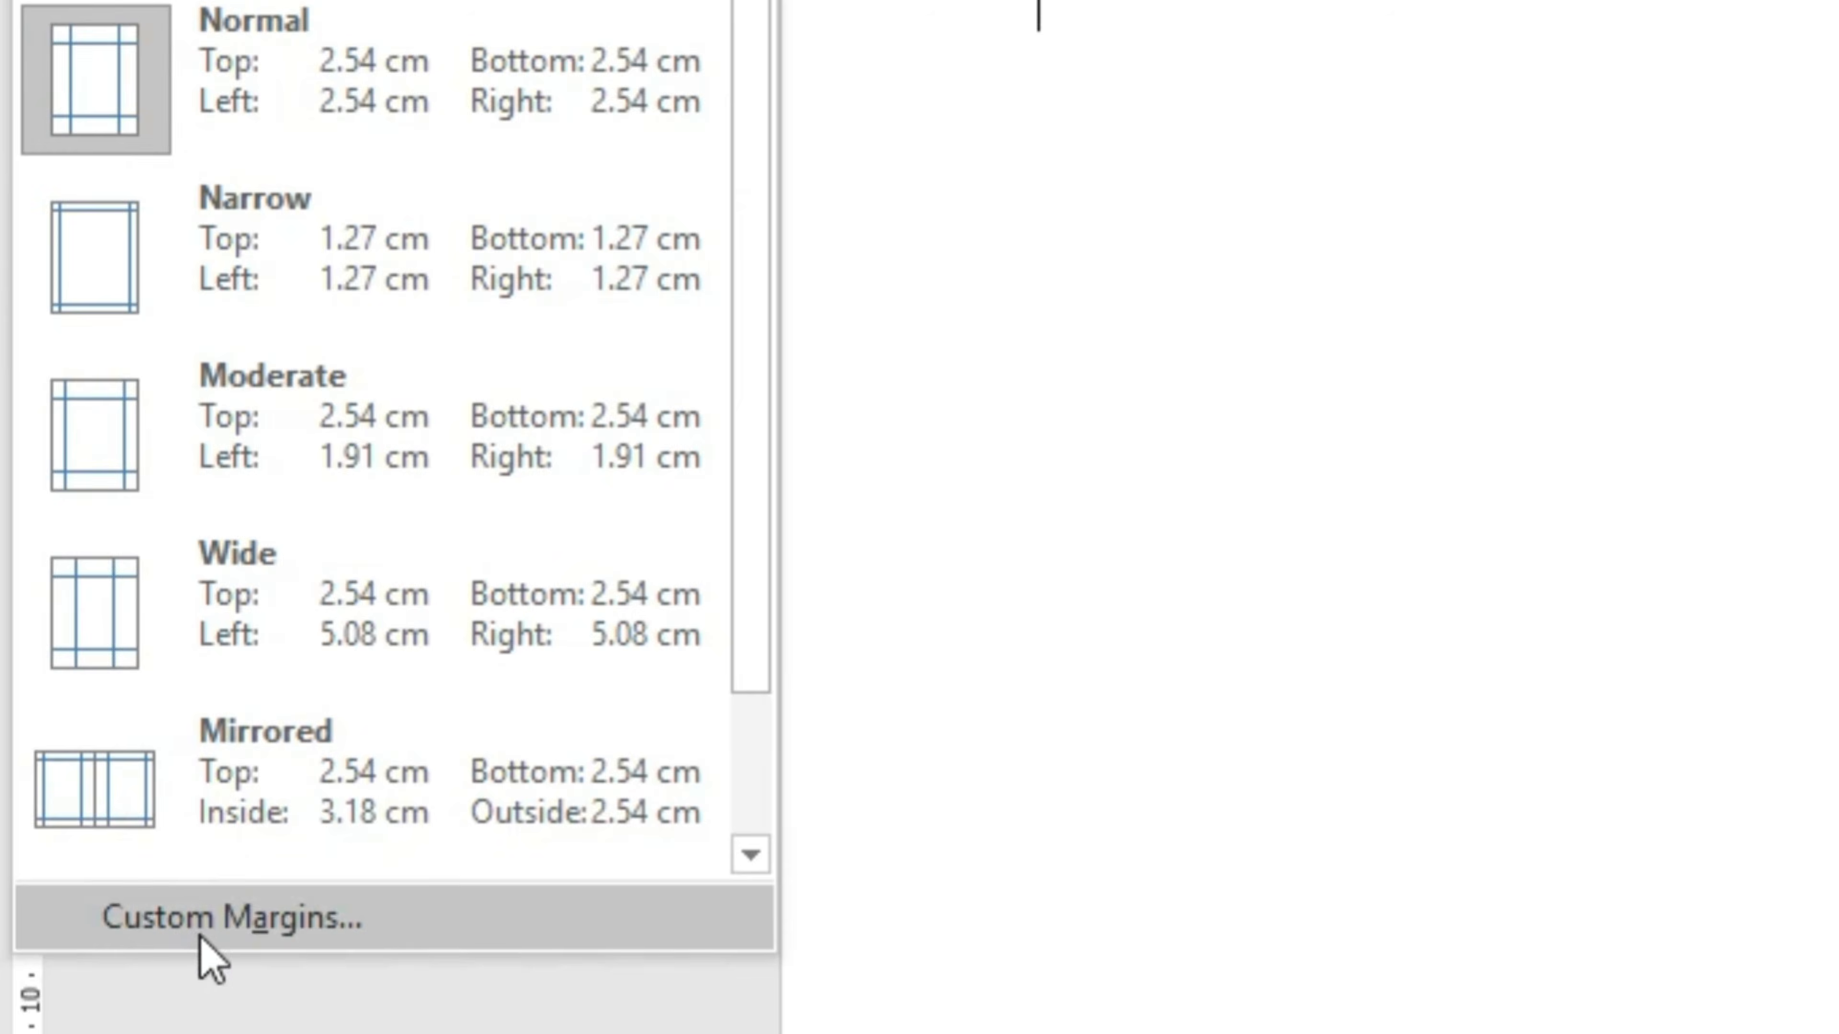
click(196, 932)
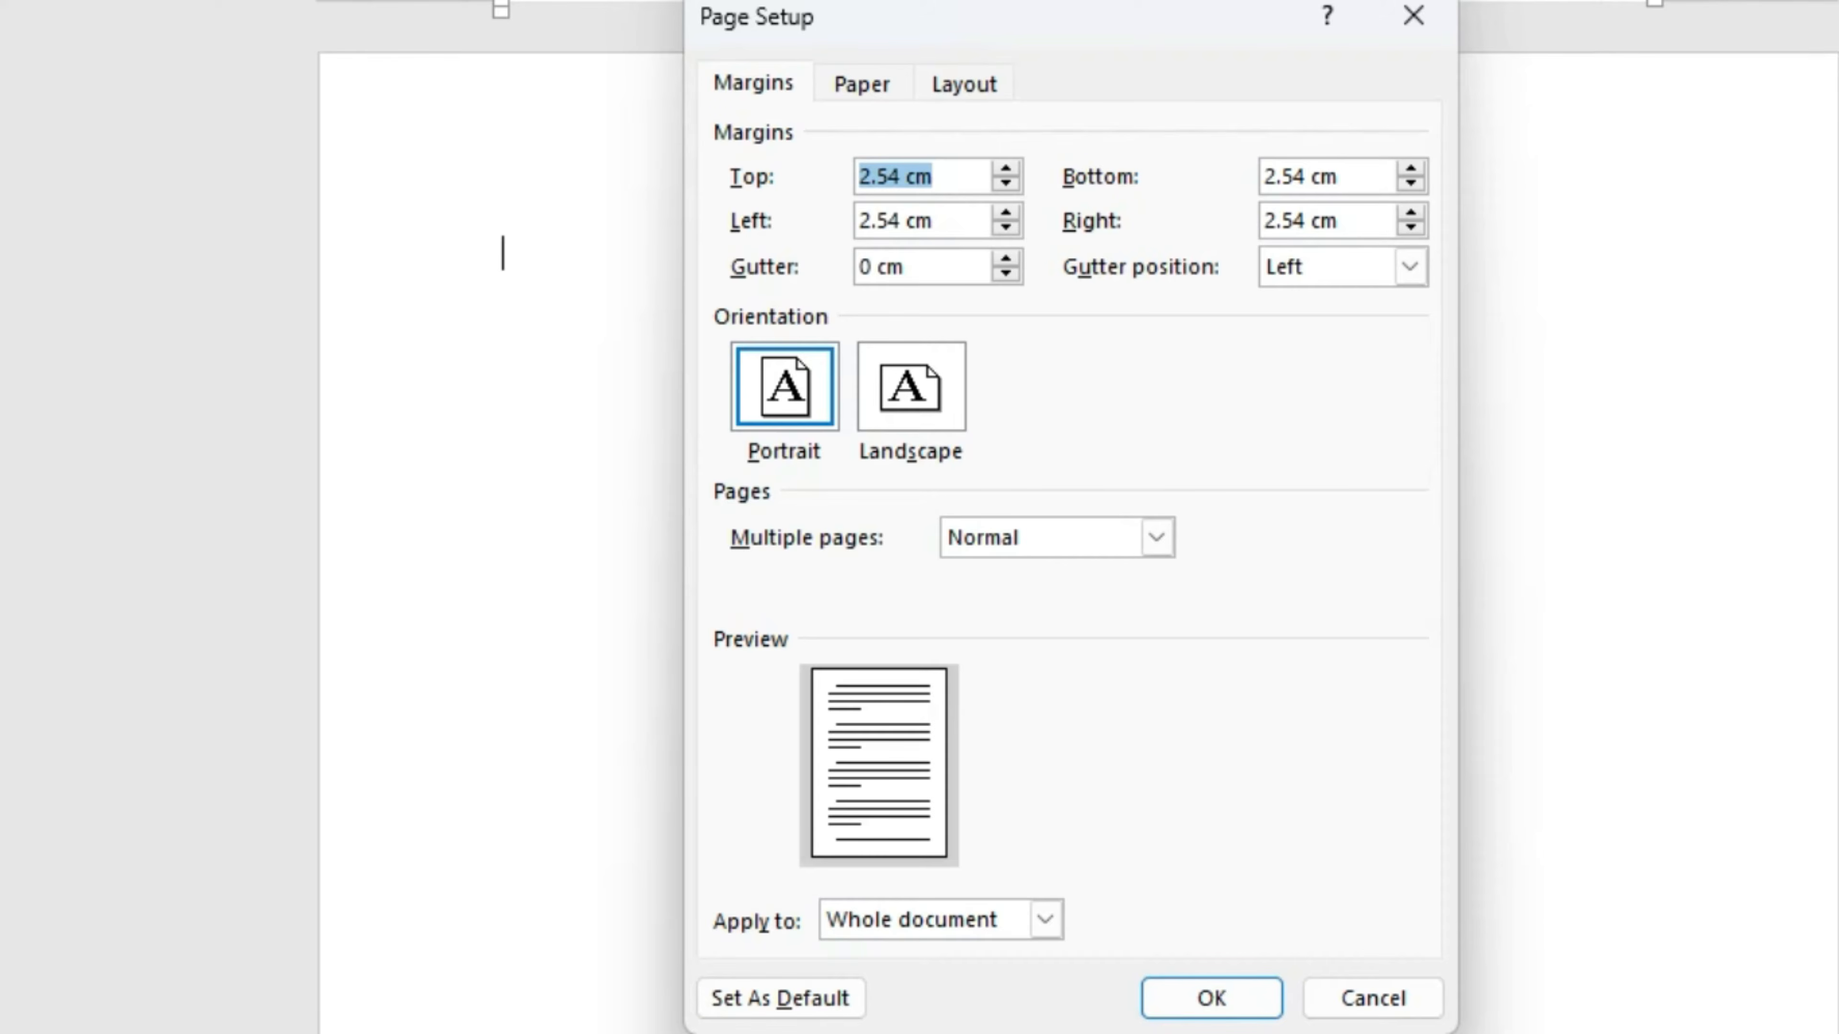
text(.3)
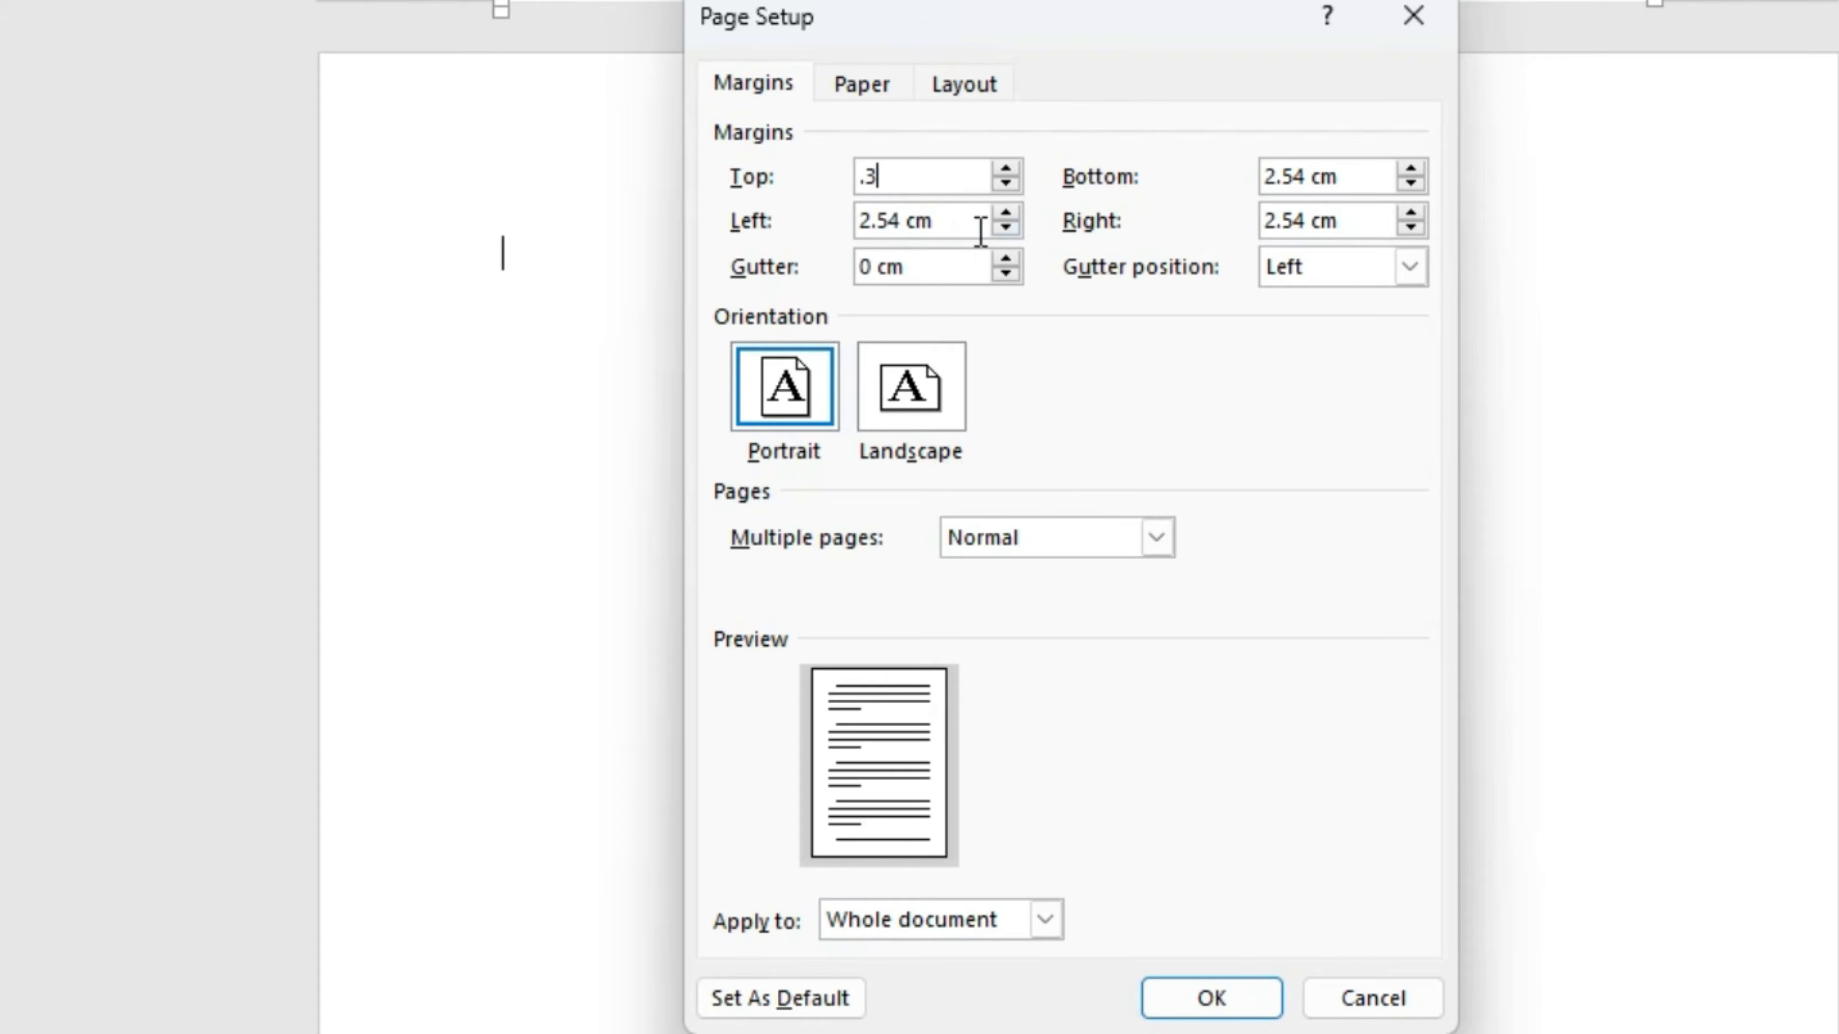
click(965, 223)
double_click(963, 222)
text(.3)
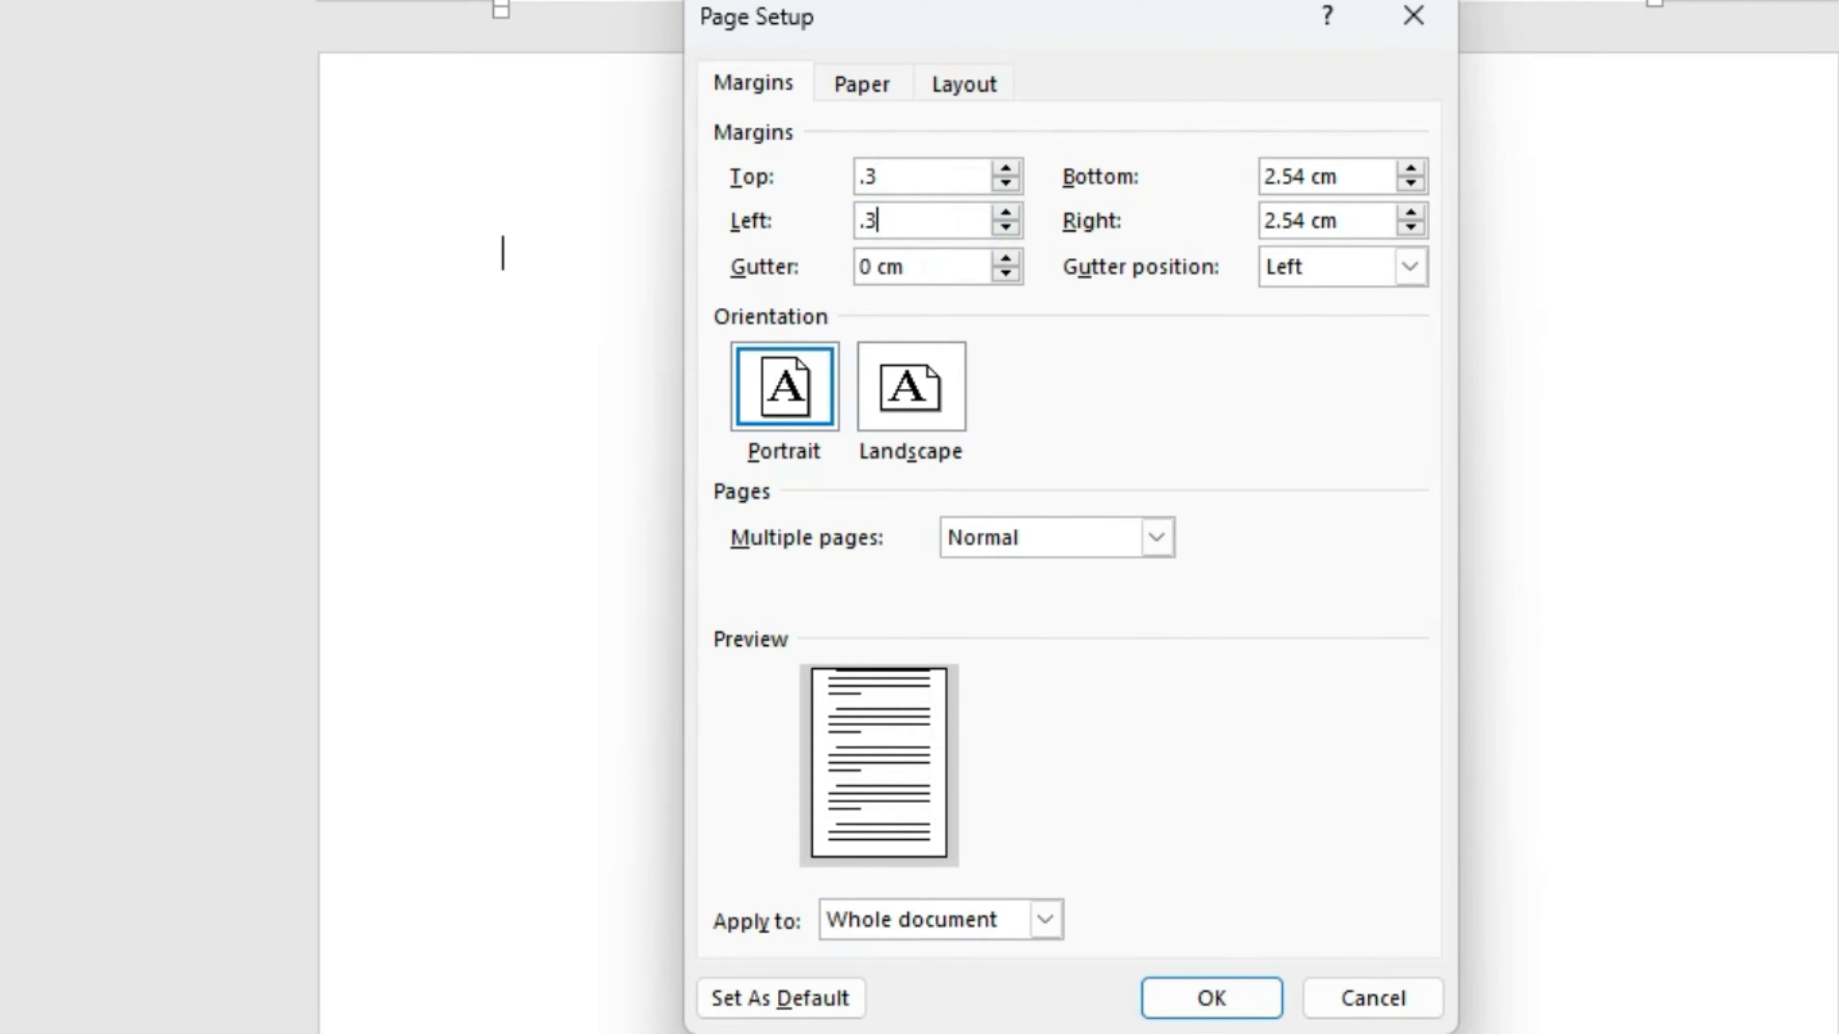
- Set the bottom and right margins to .3 cm, accept Word's Fix, and confirm
drag(1374, 178, 1235, 181)
key(BackSpace)
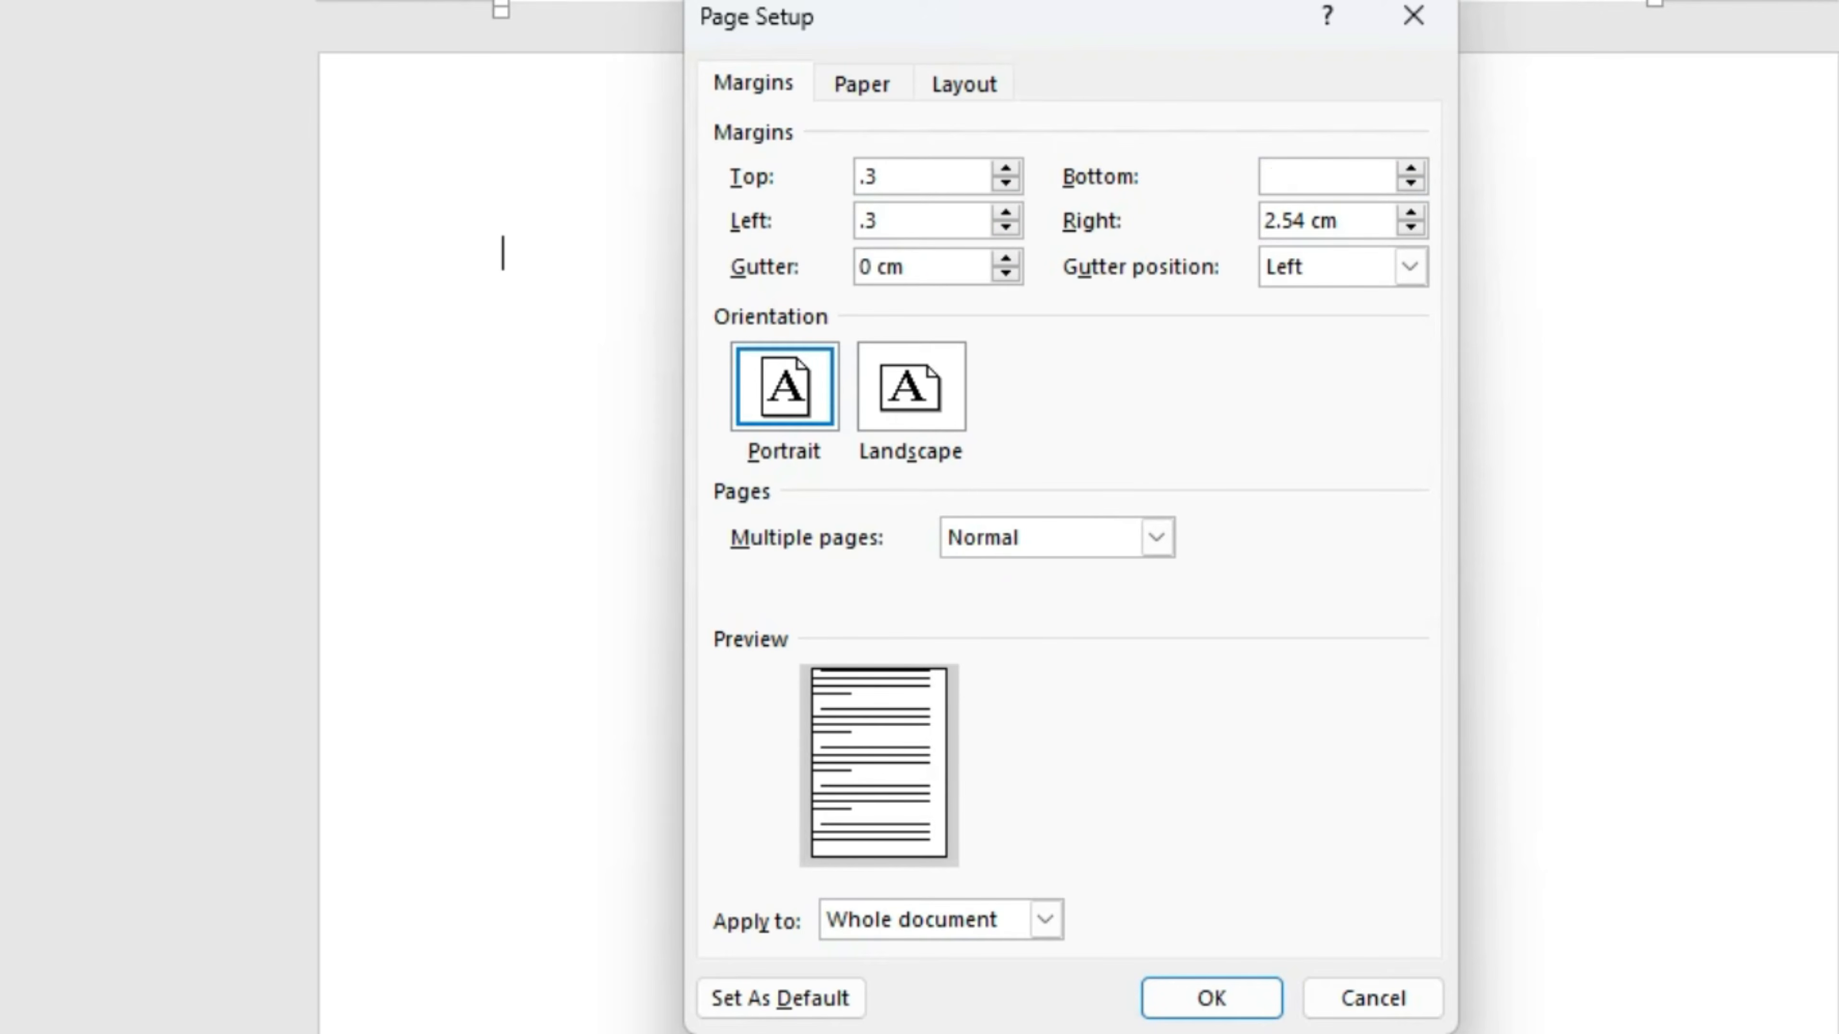
text(.3)
drag(1358, 225, 1231, 226)
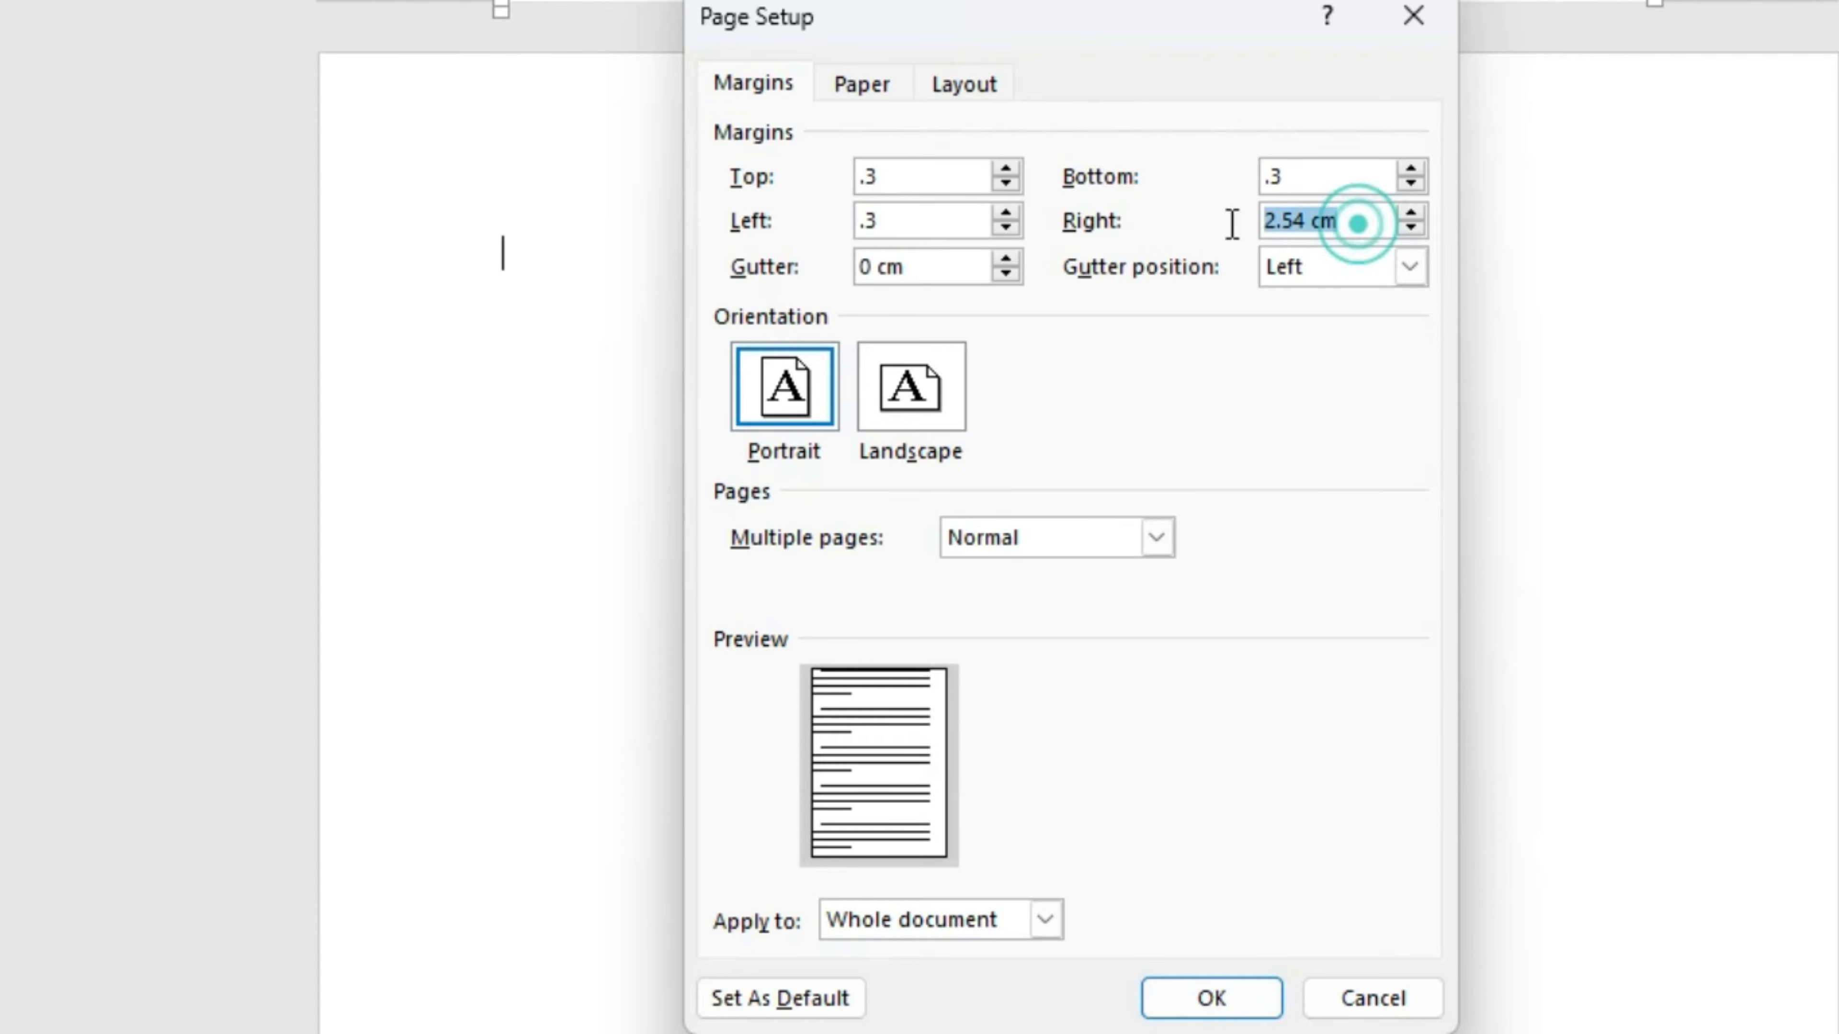
text(.3)
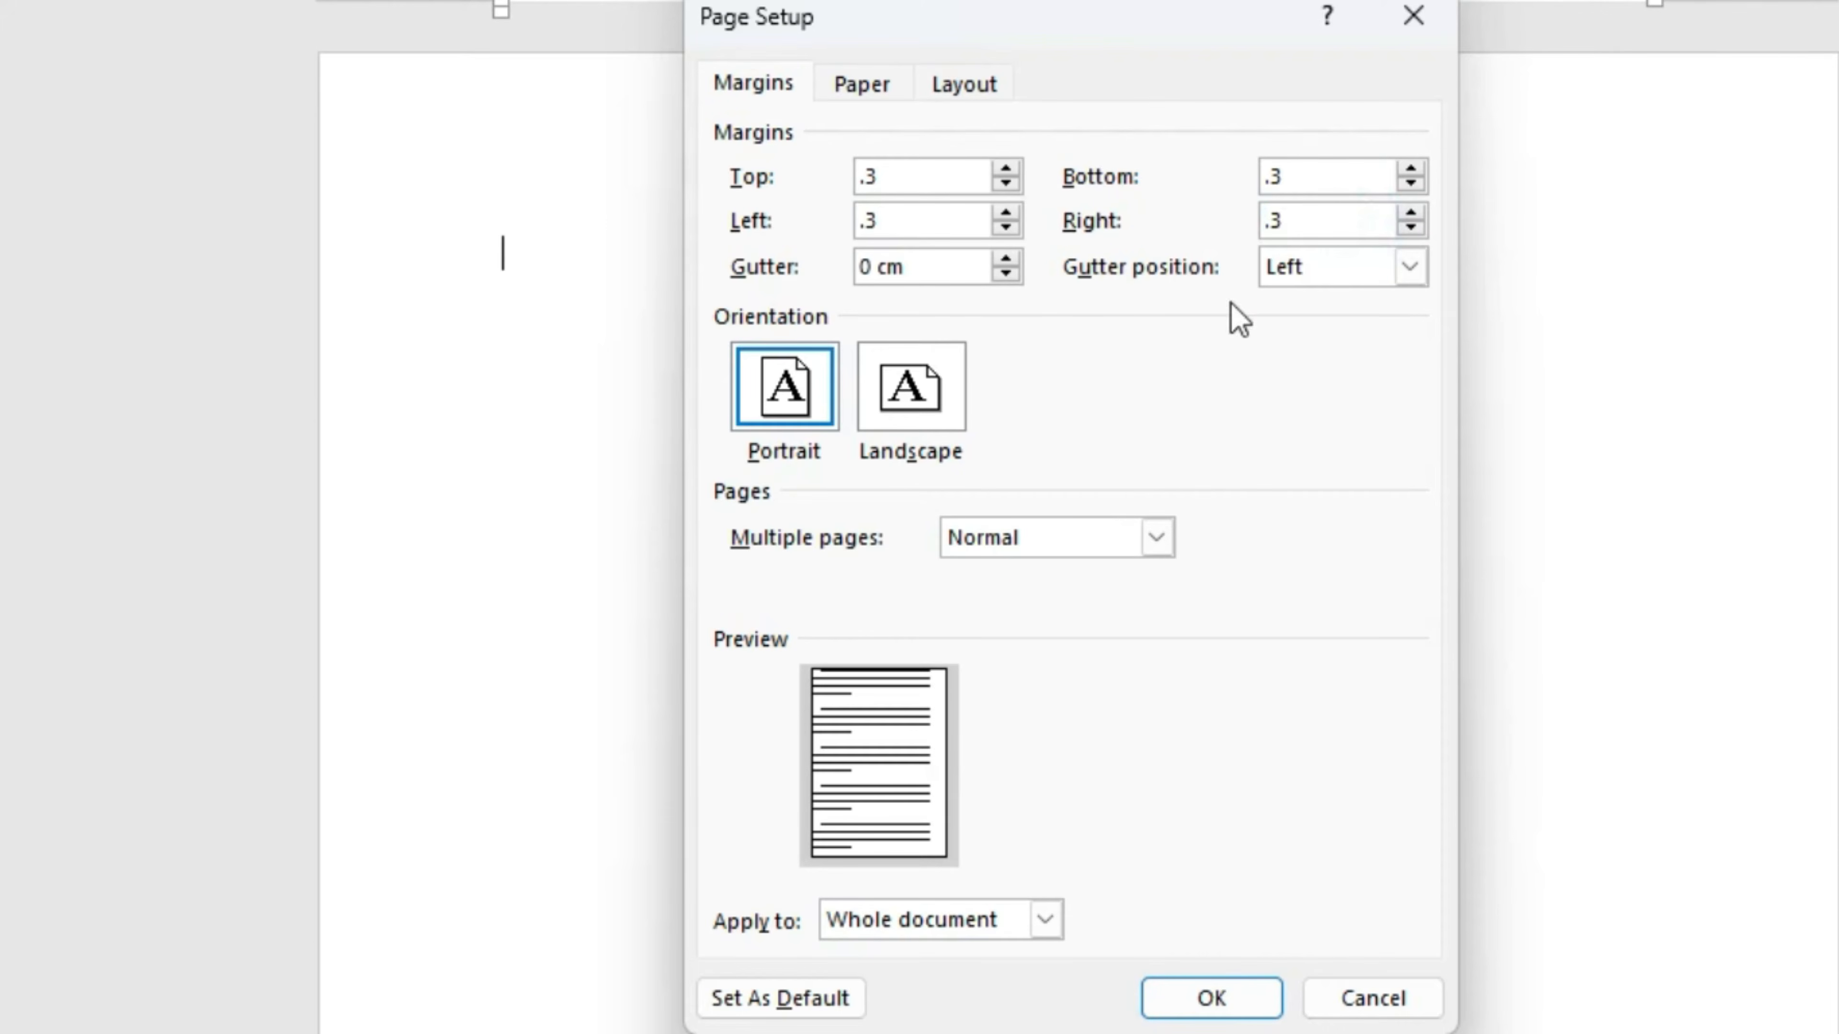
click(1223, 1000)
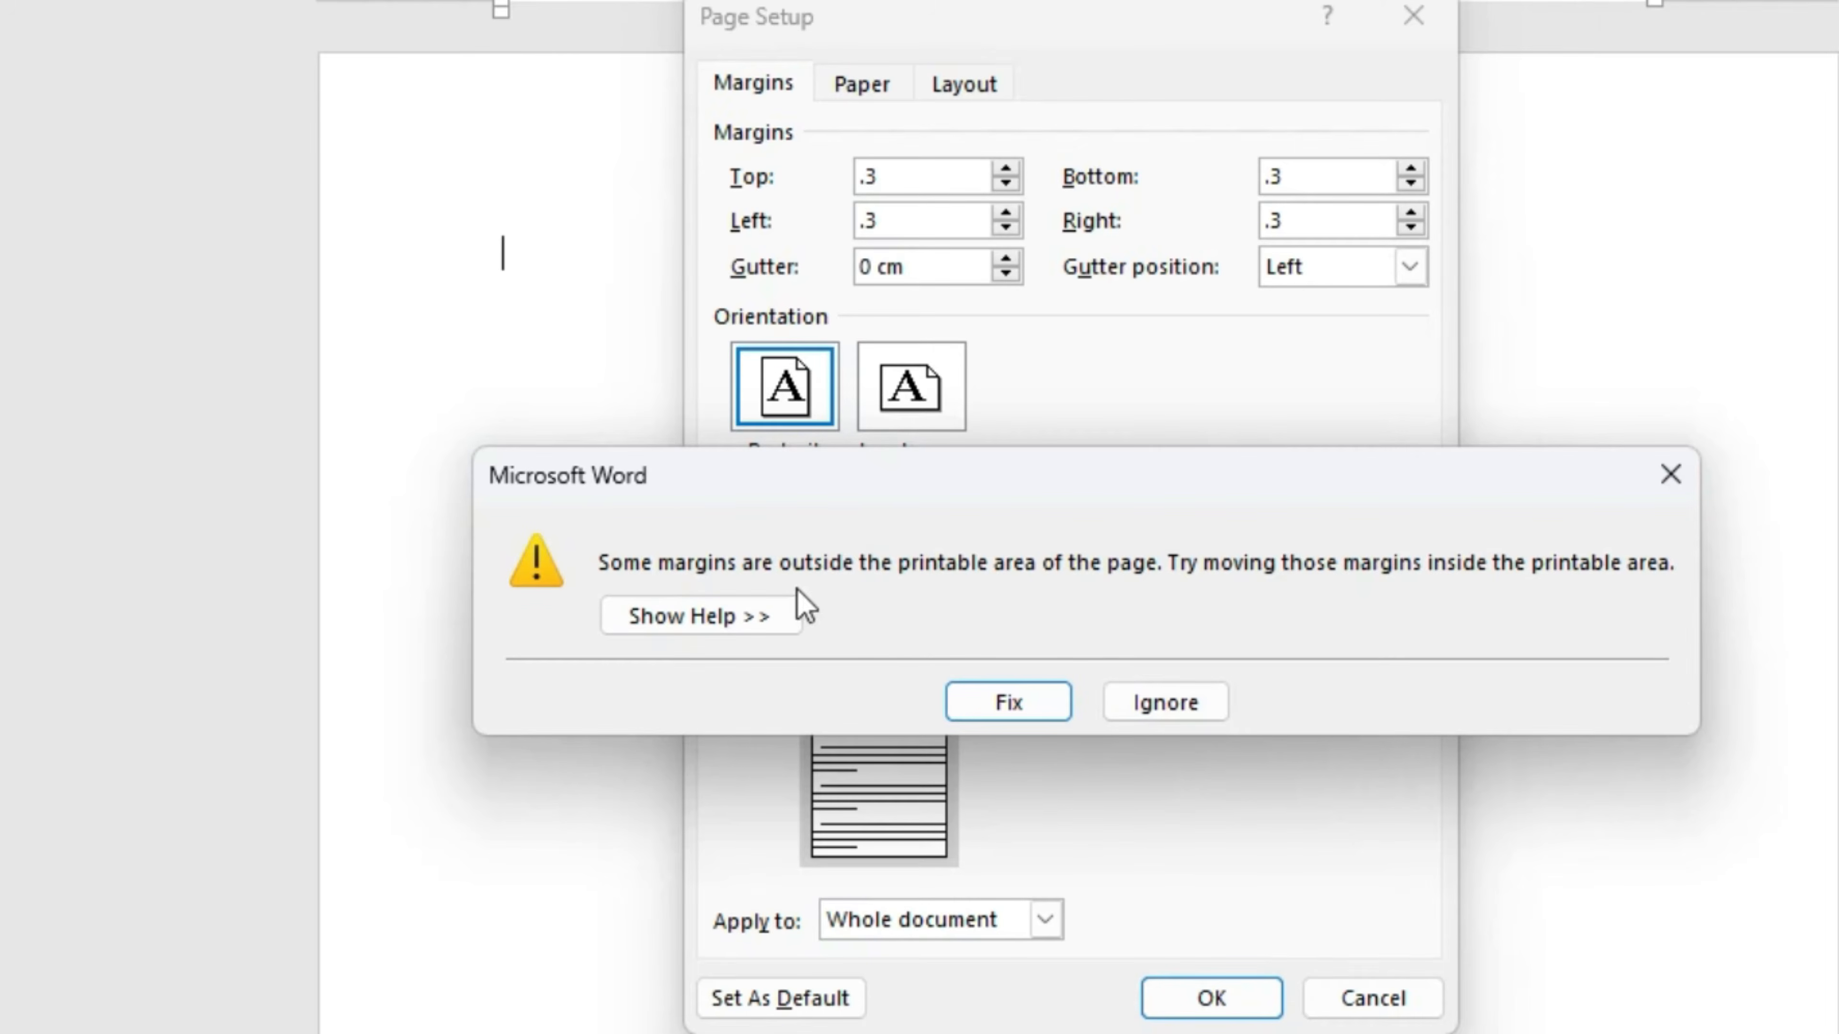
click(1021, 704)
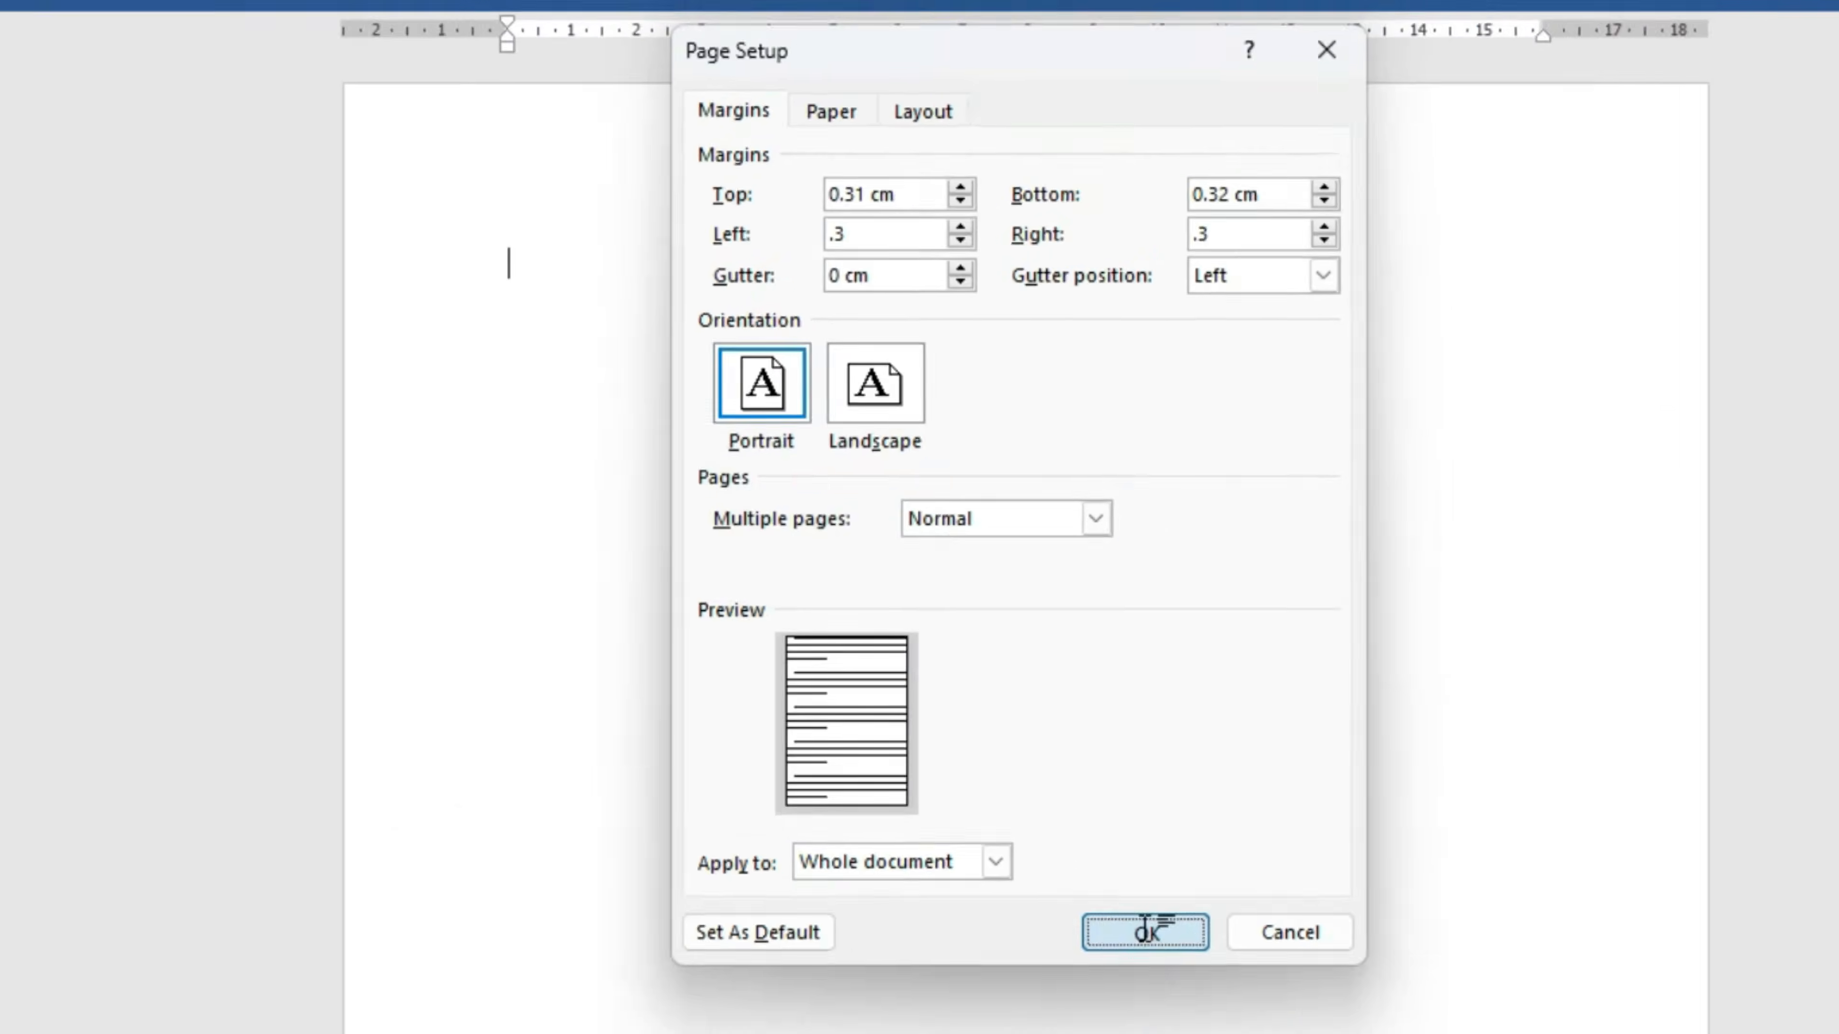
click(1210, 998)
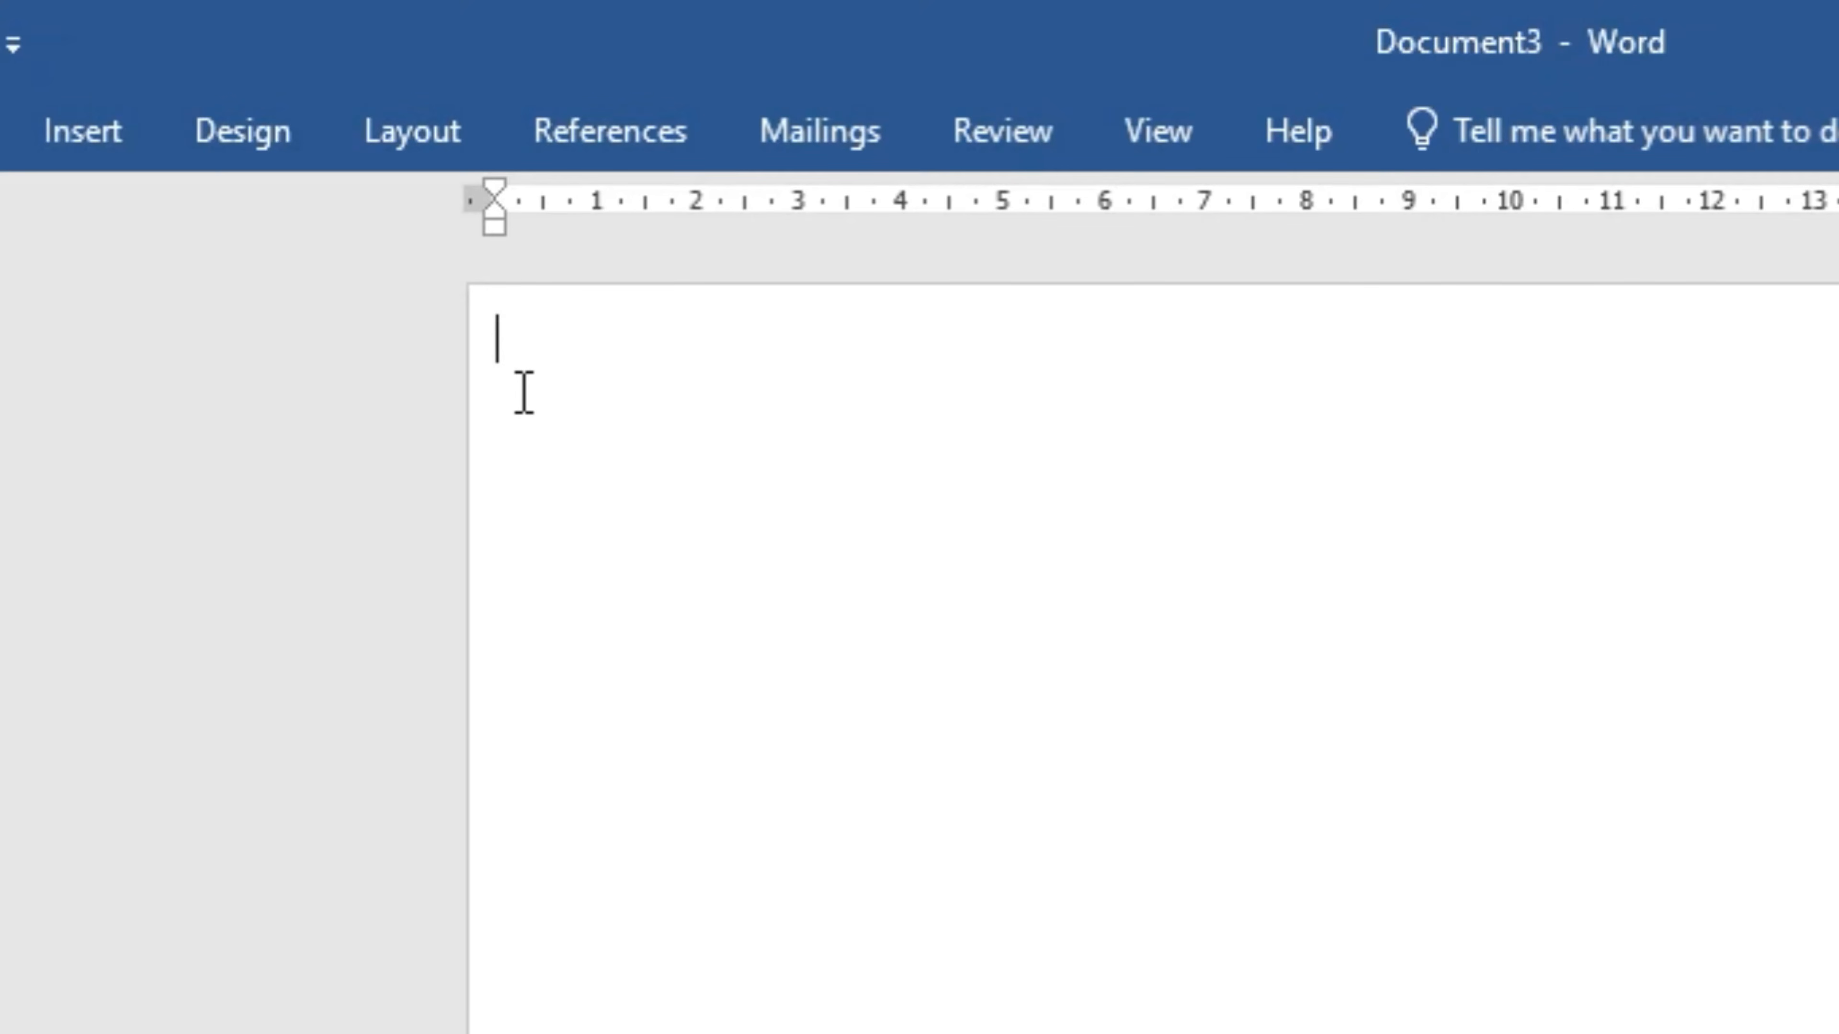
- Insert a 2-column by 5-row table at the top of Document3
click(93, 130)
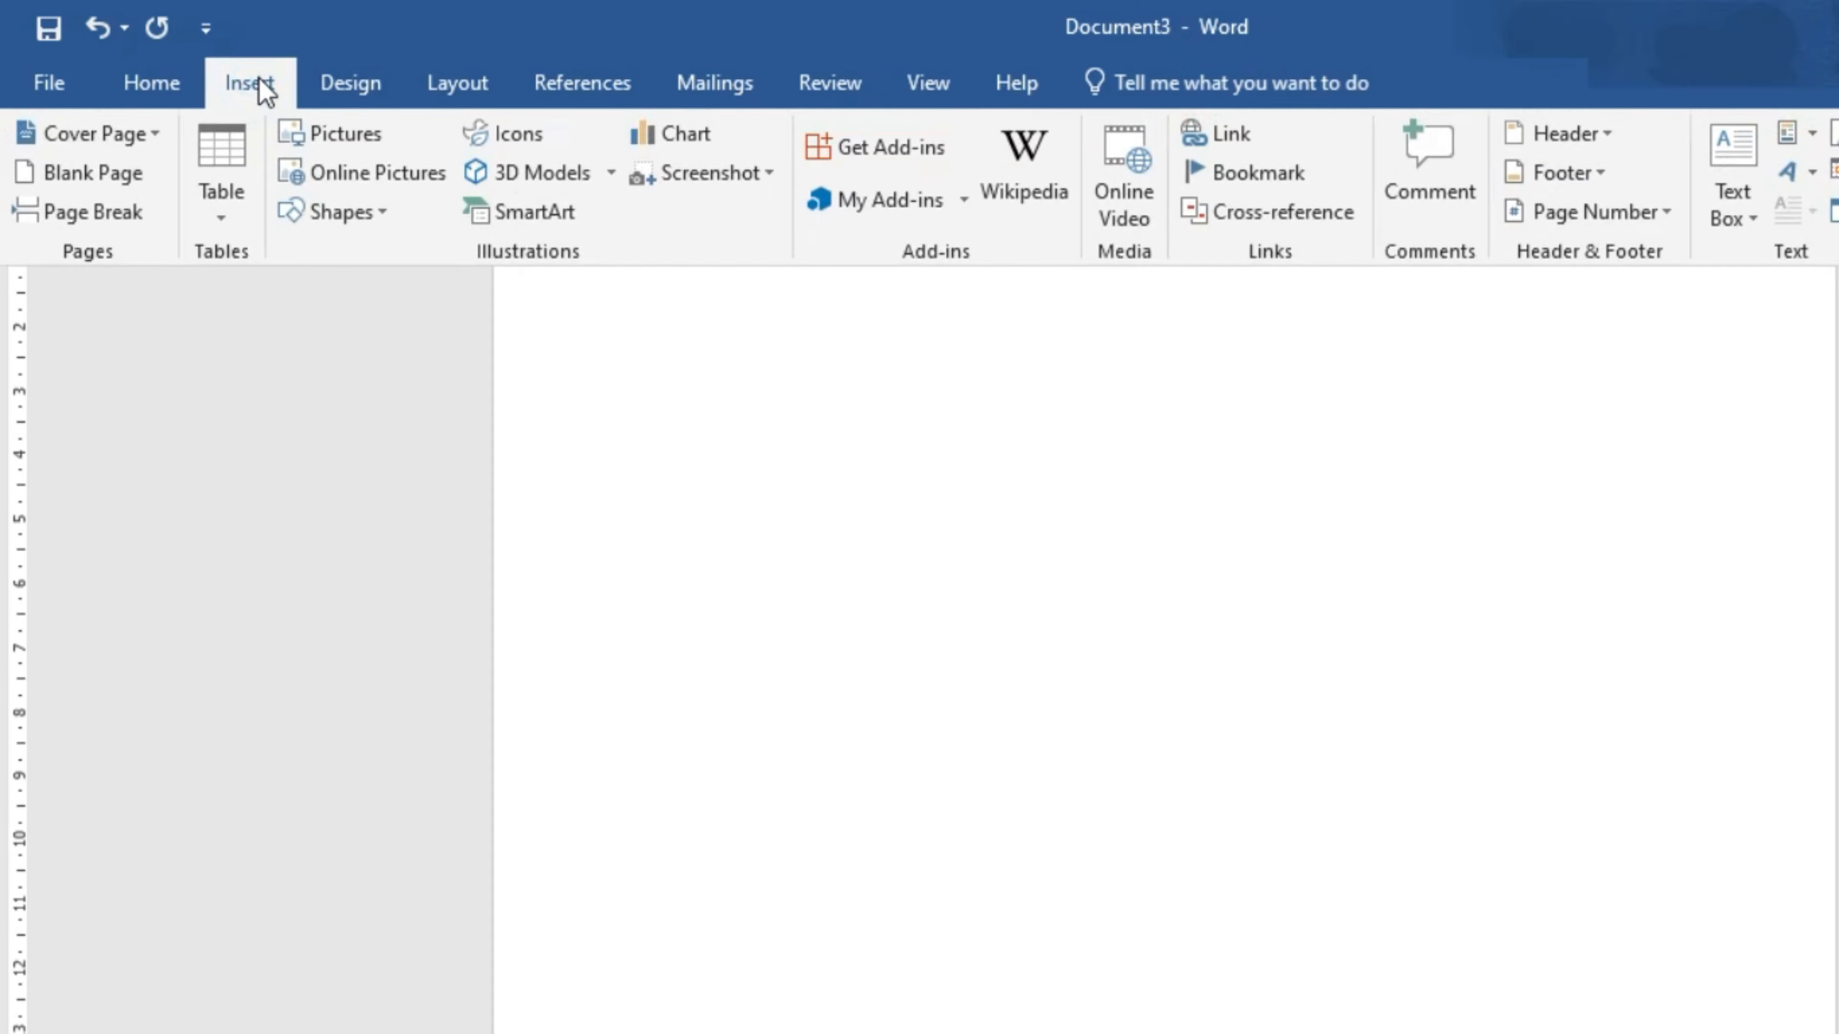
click(228, 211)
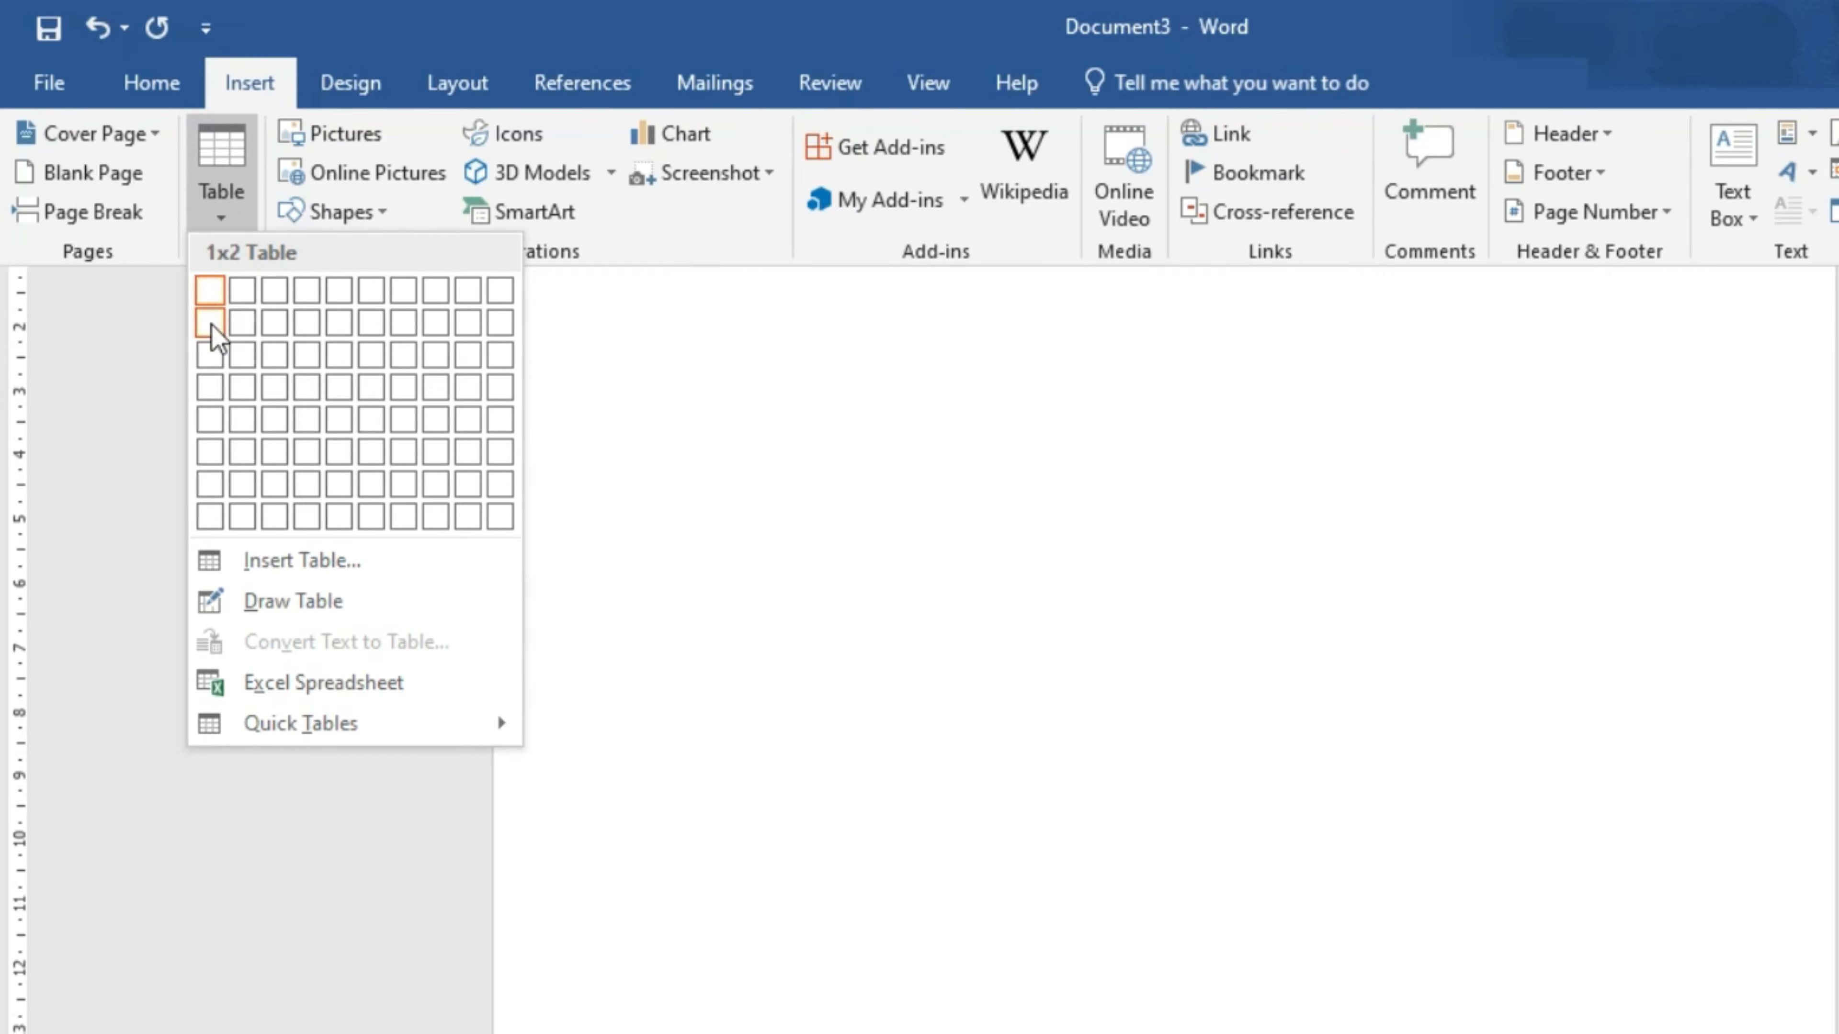
click(247, 429)
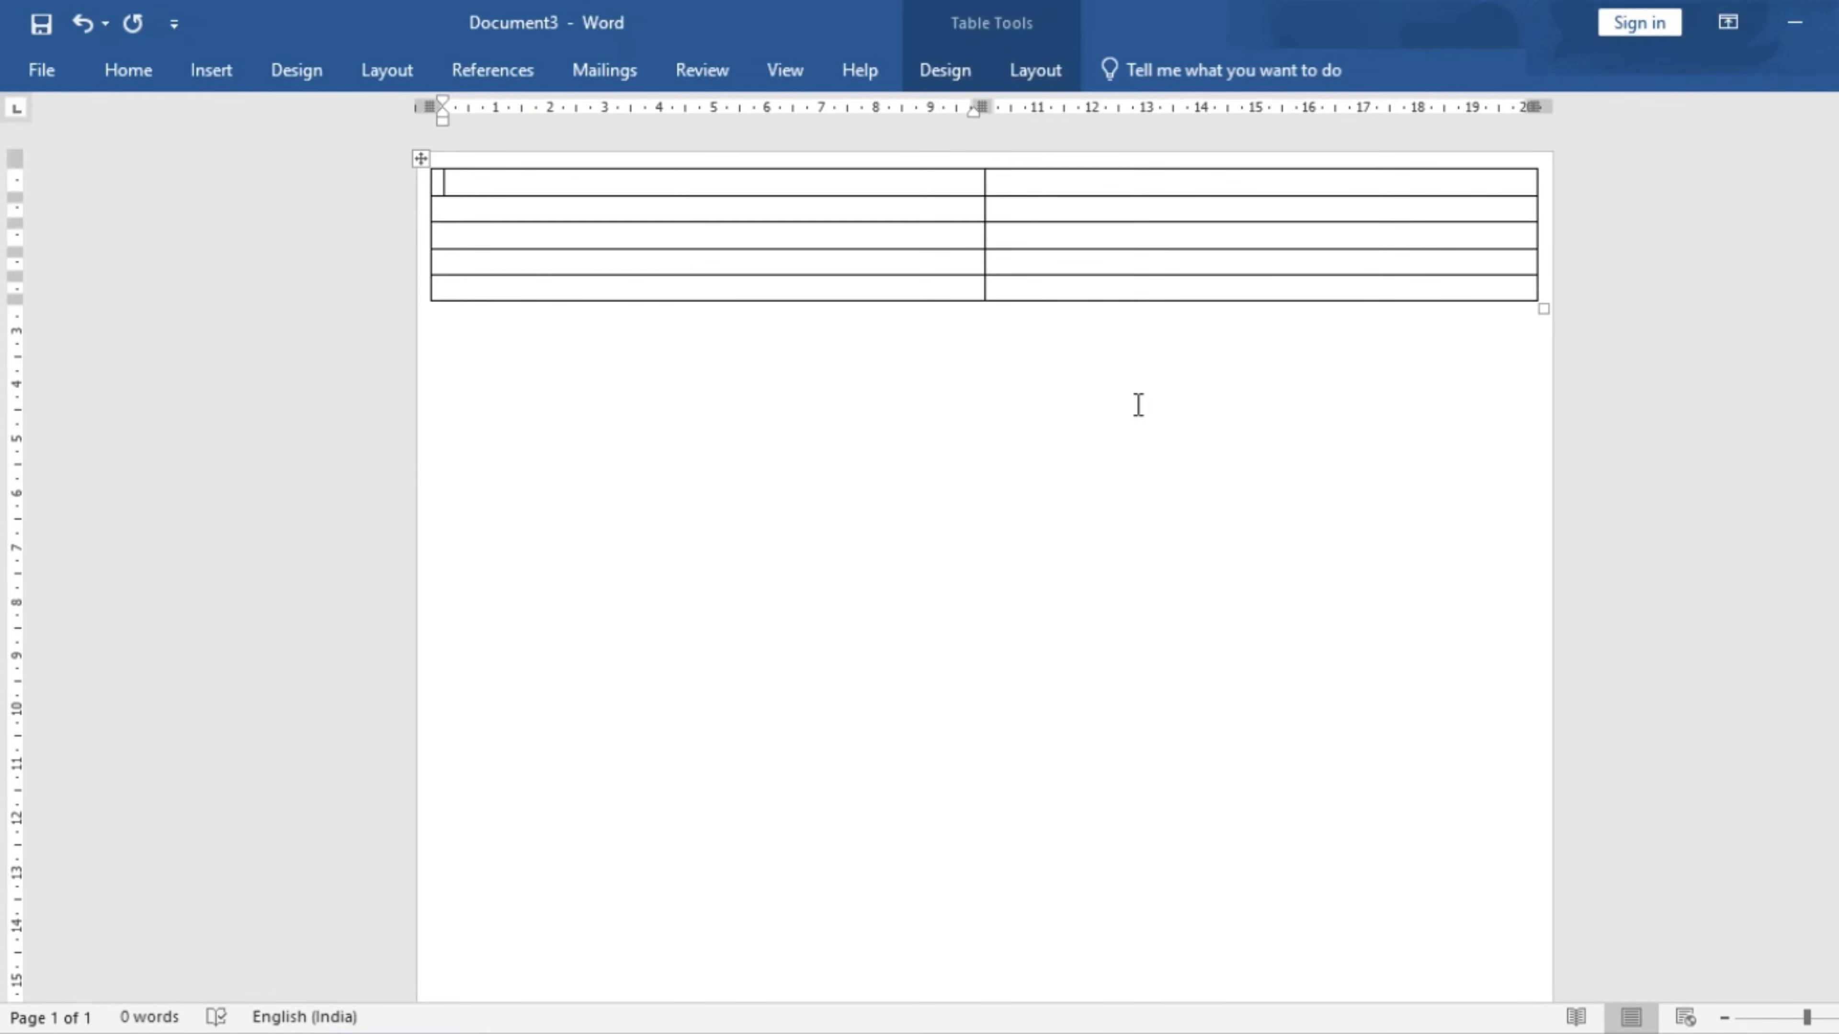
scroll(1138, 404, down, 1)
scroll(1138, 404, down, 1)
- Zoom out and drag the table's bottom edge down so its five rows fill the page
click(1723, 1017)
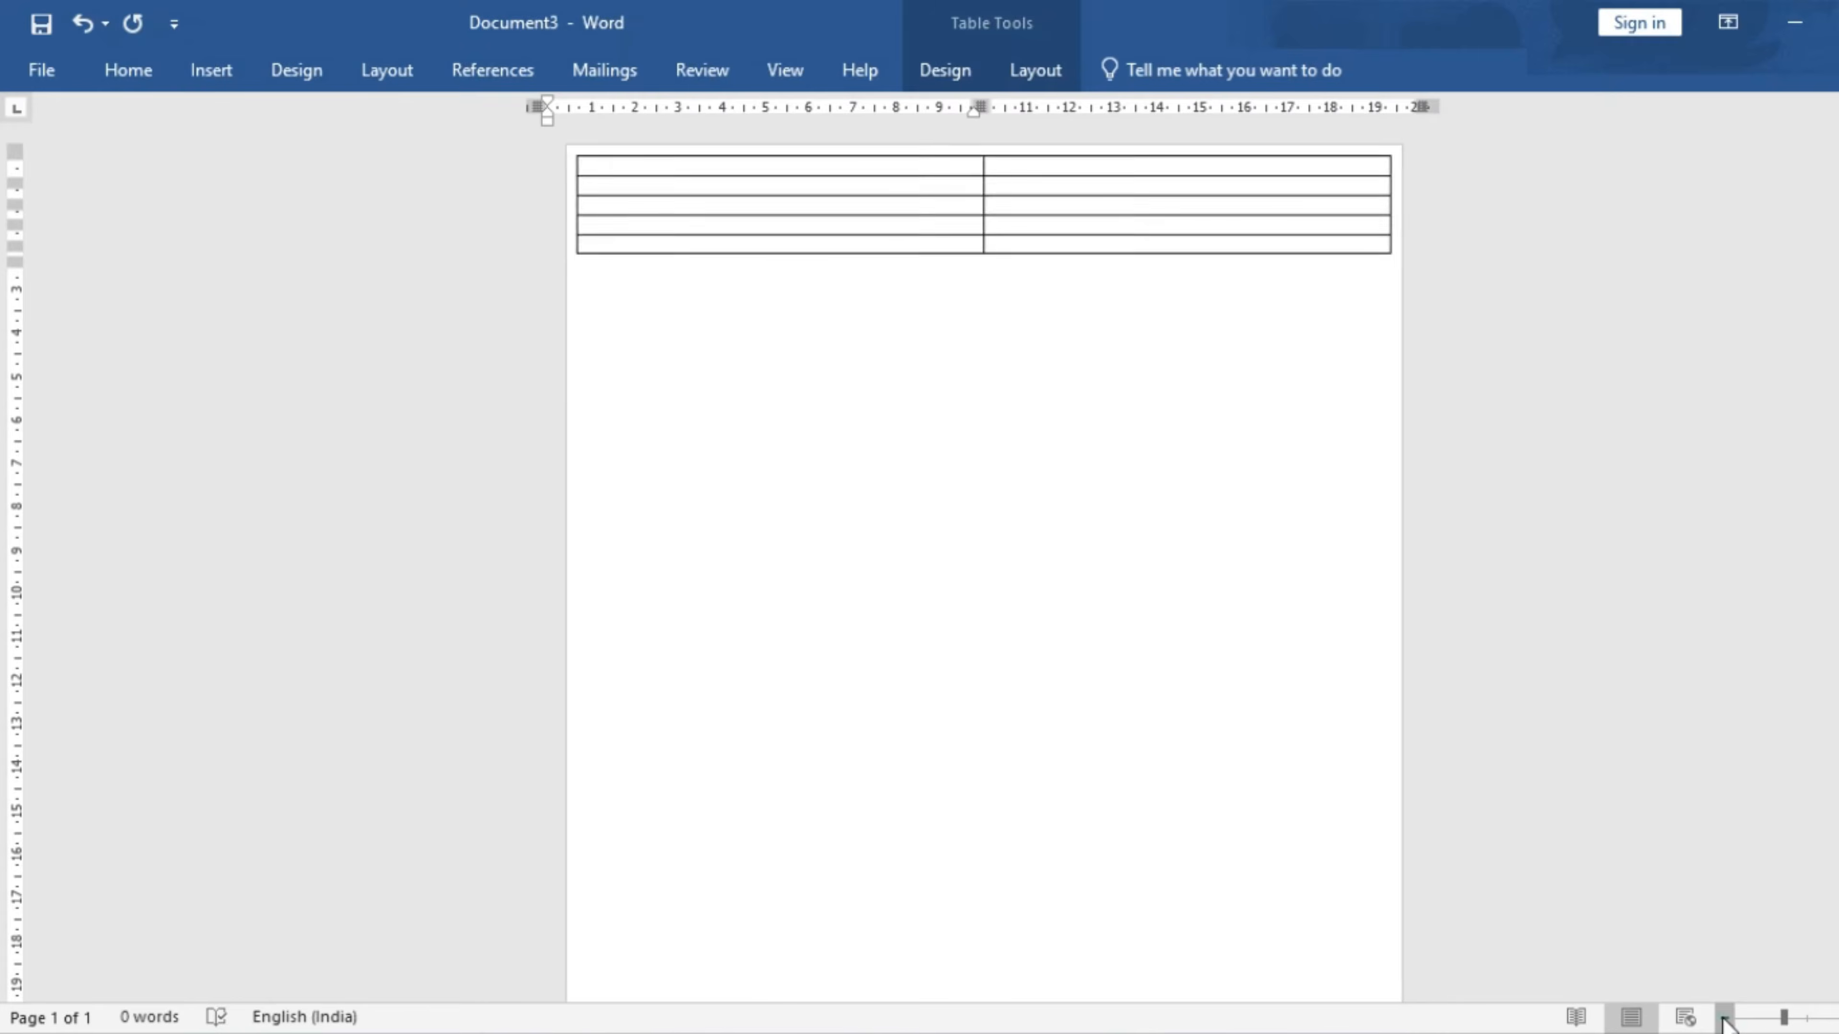
click(1723, 1017)
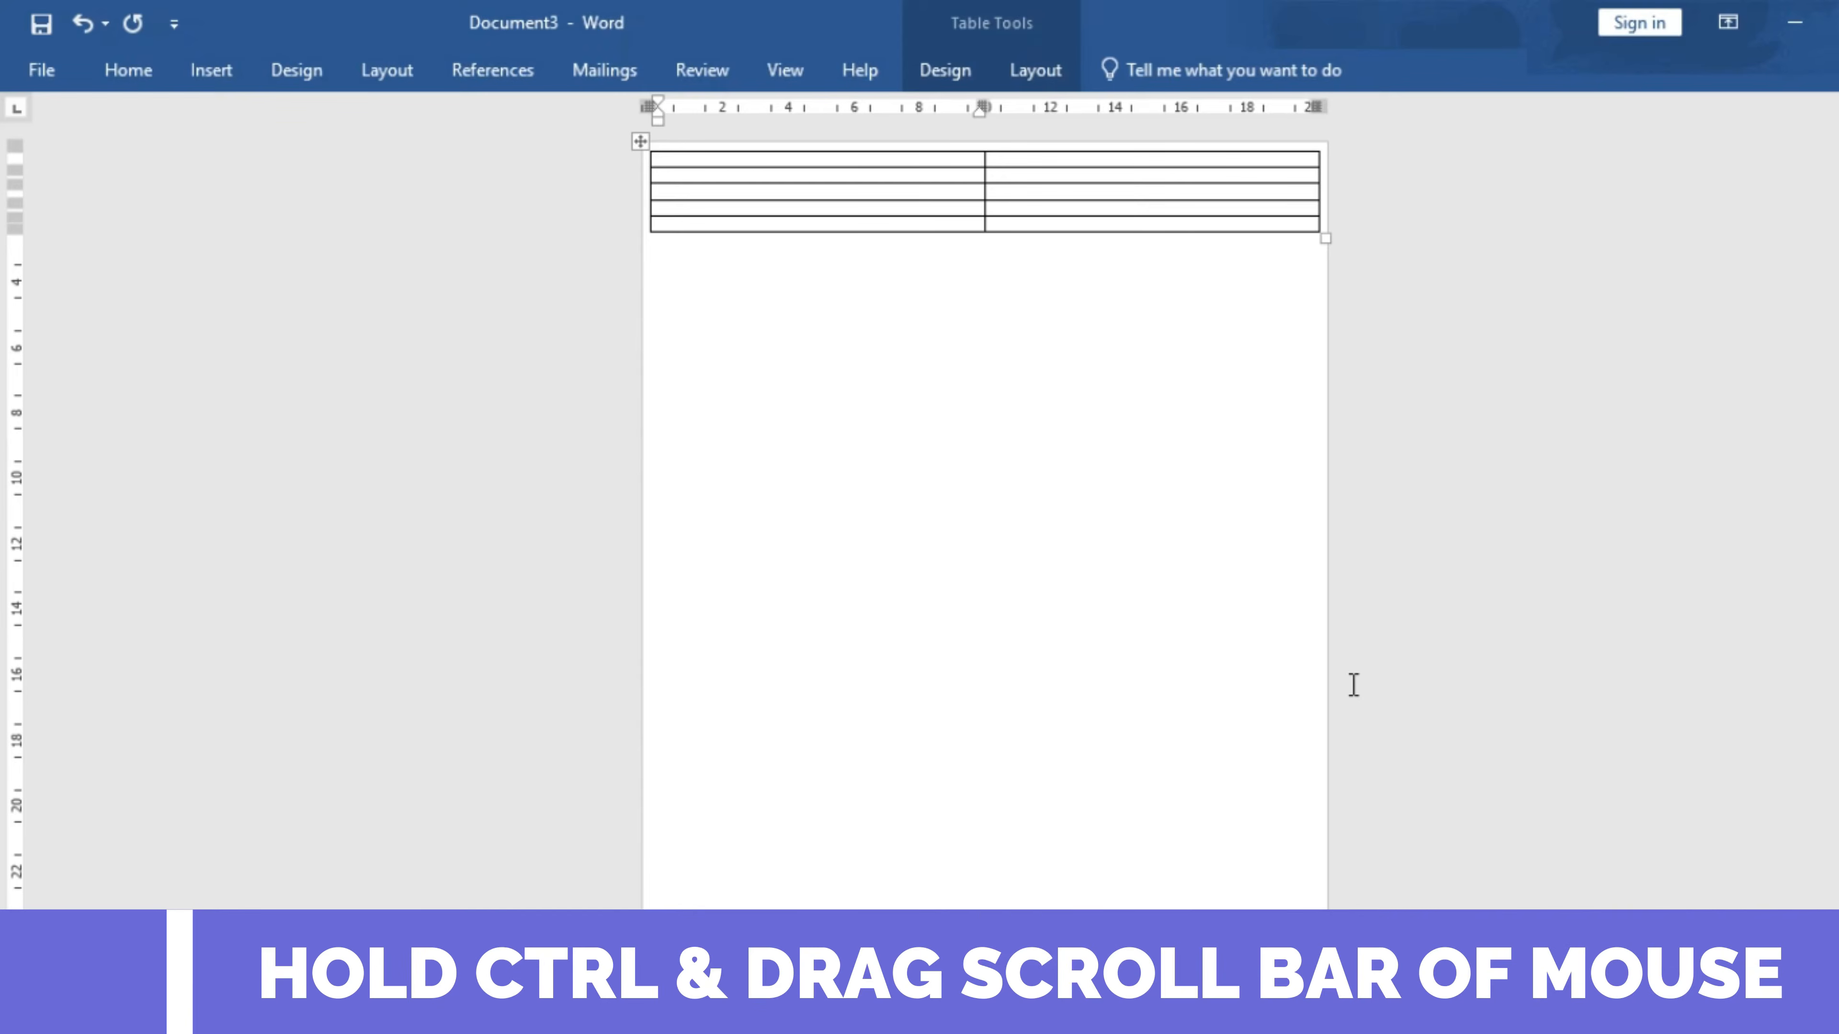
scroll(1343, 672, down, 1)
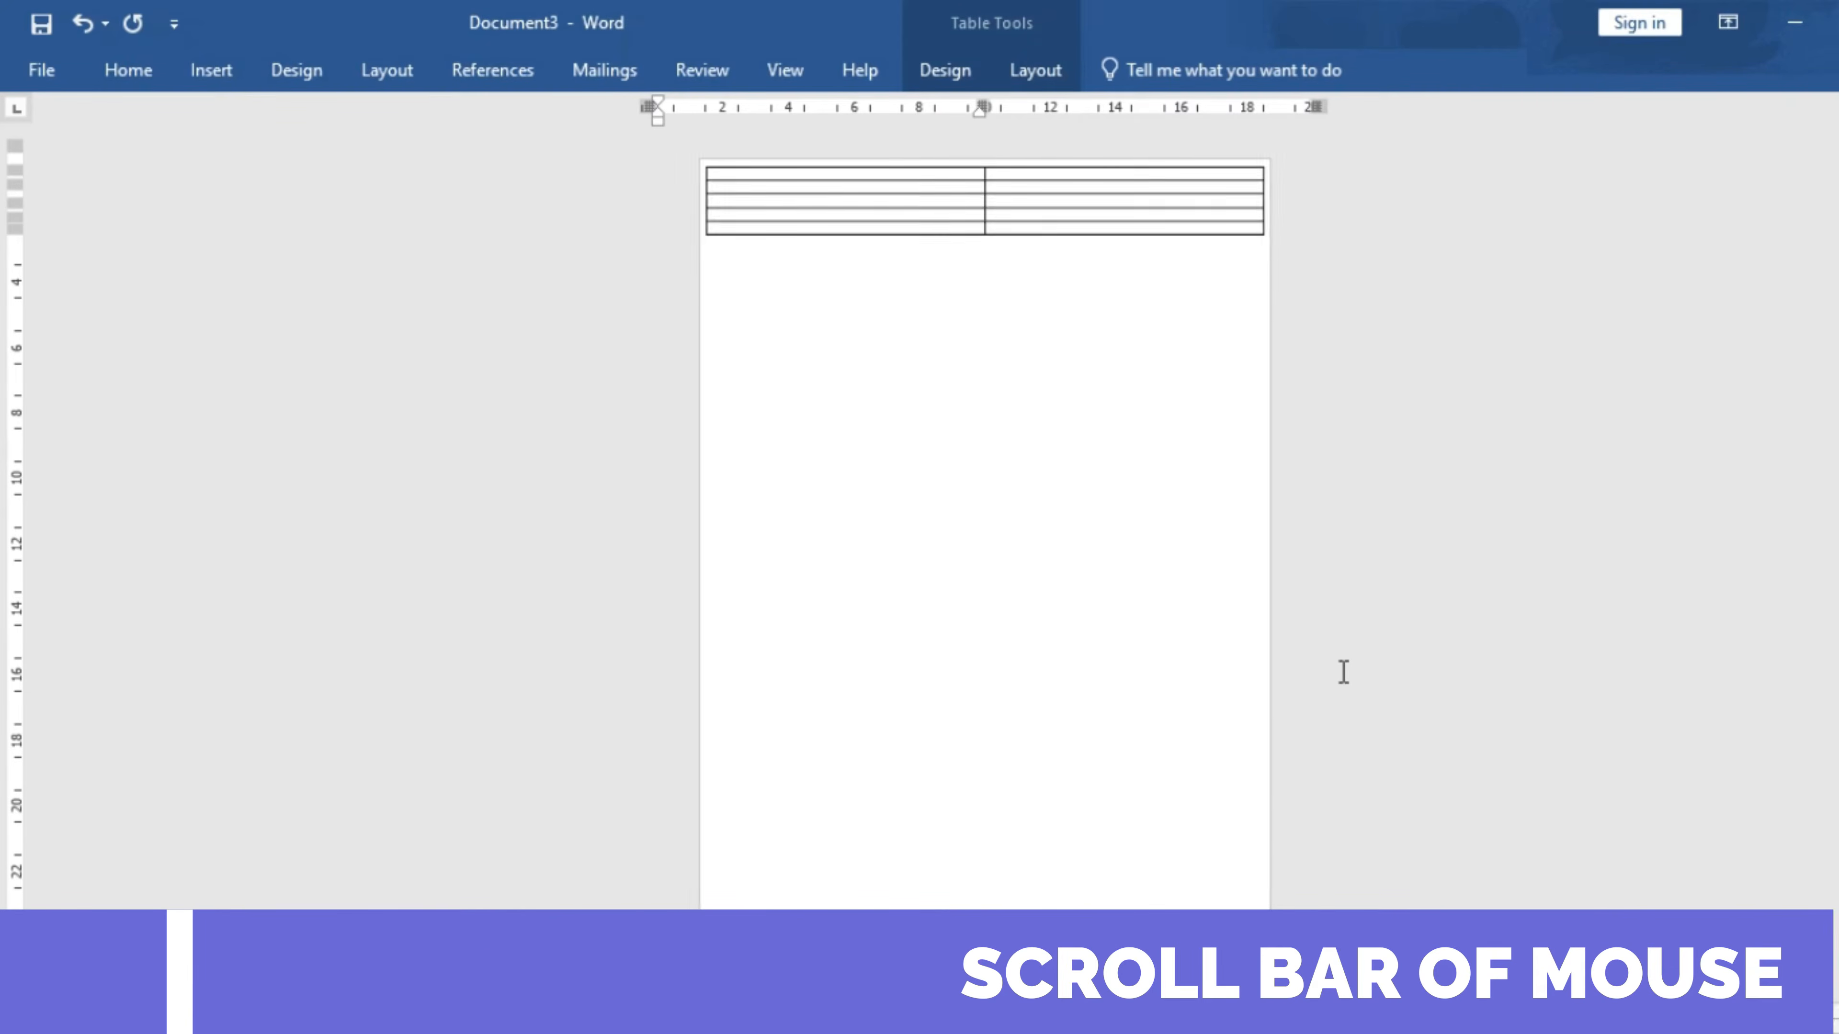
drag(1267, 239, 1257, 913)
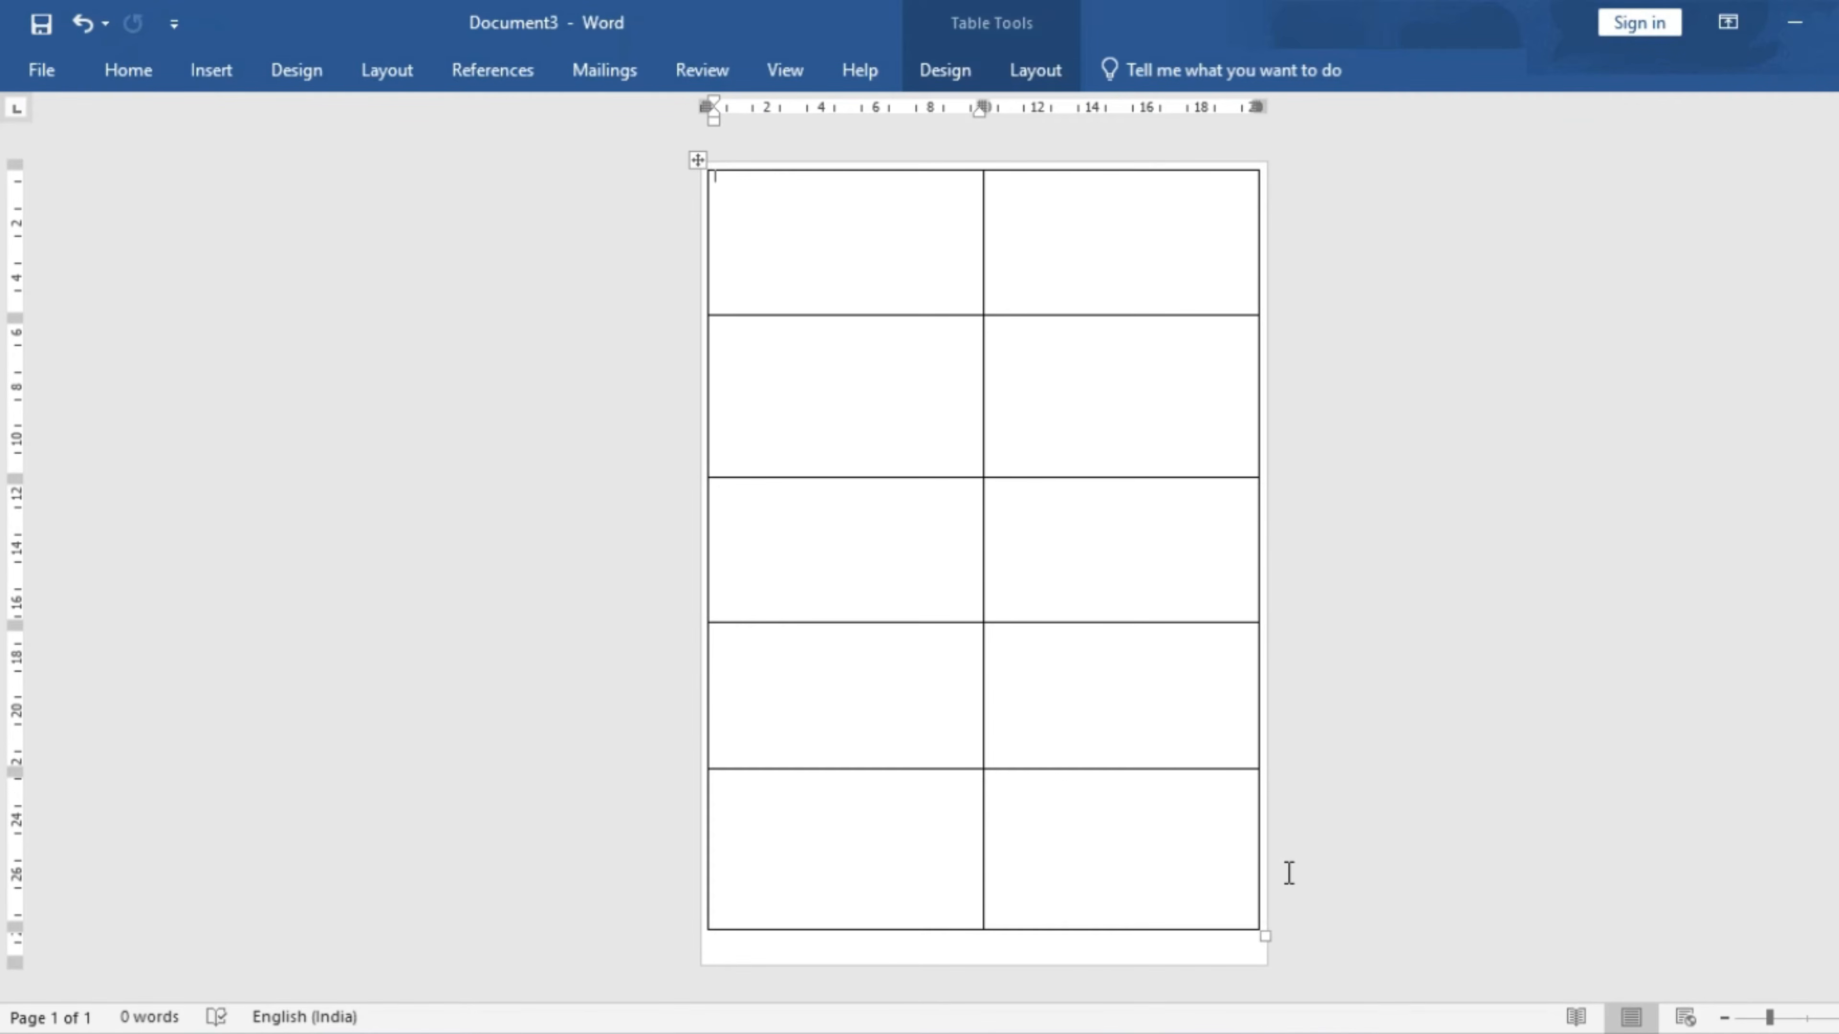
ctrl+scroll(920, 461, up, 10)
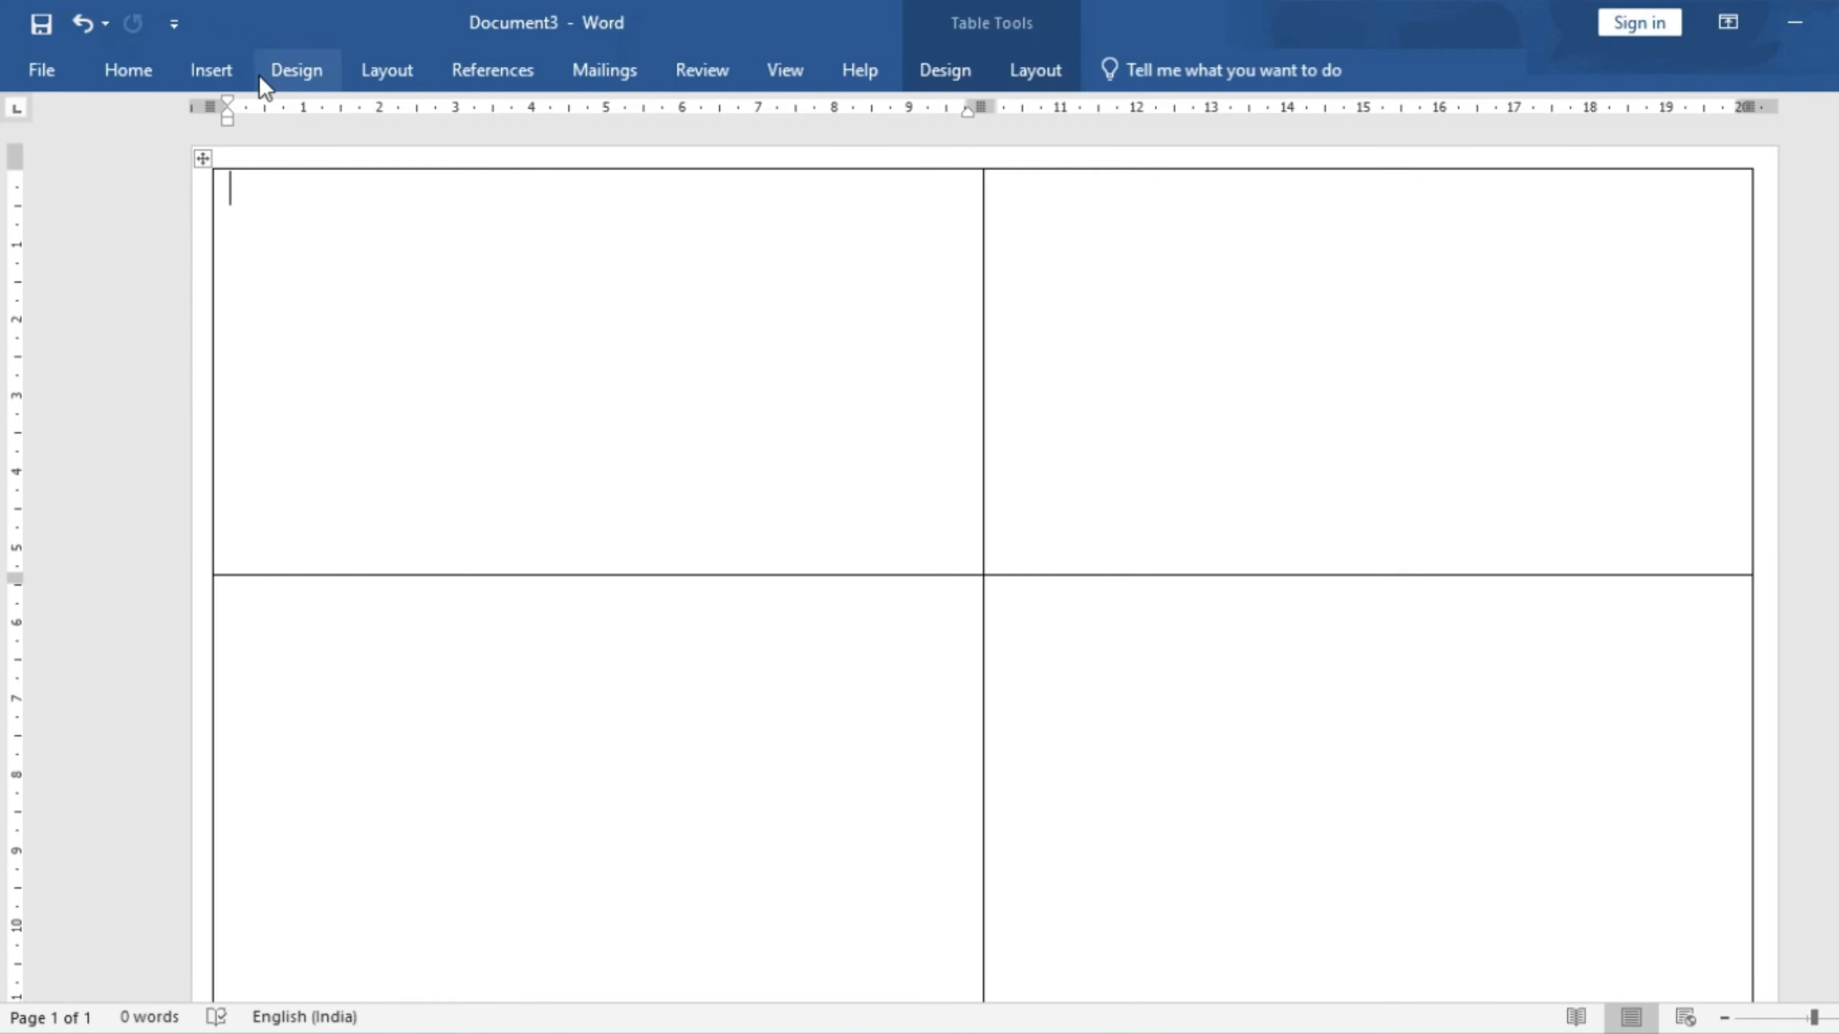
- Draw a rectangle bar across the top of the first table cell
click(233, 70)
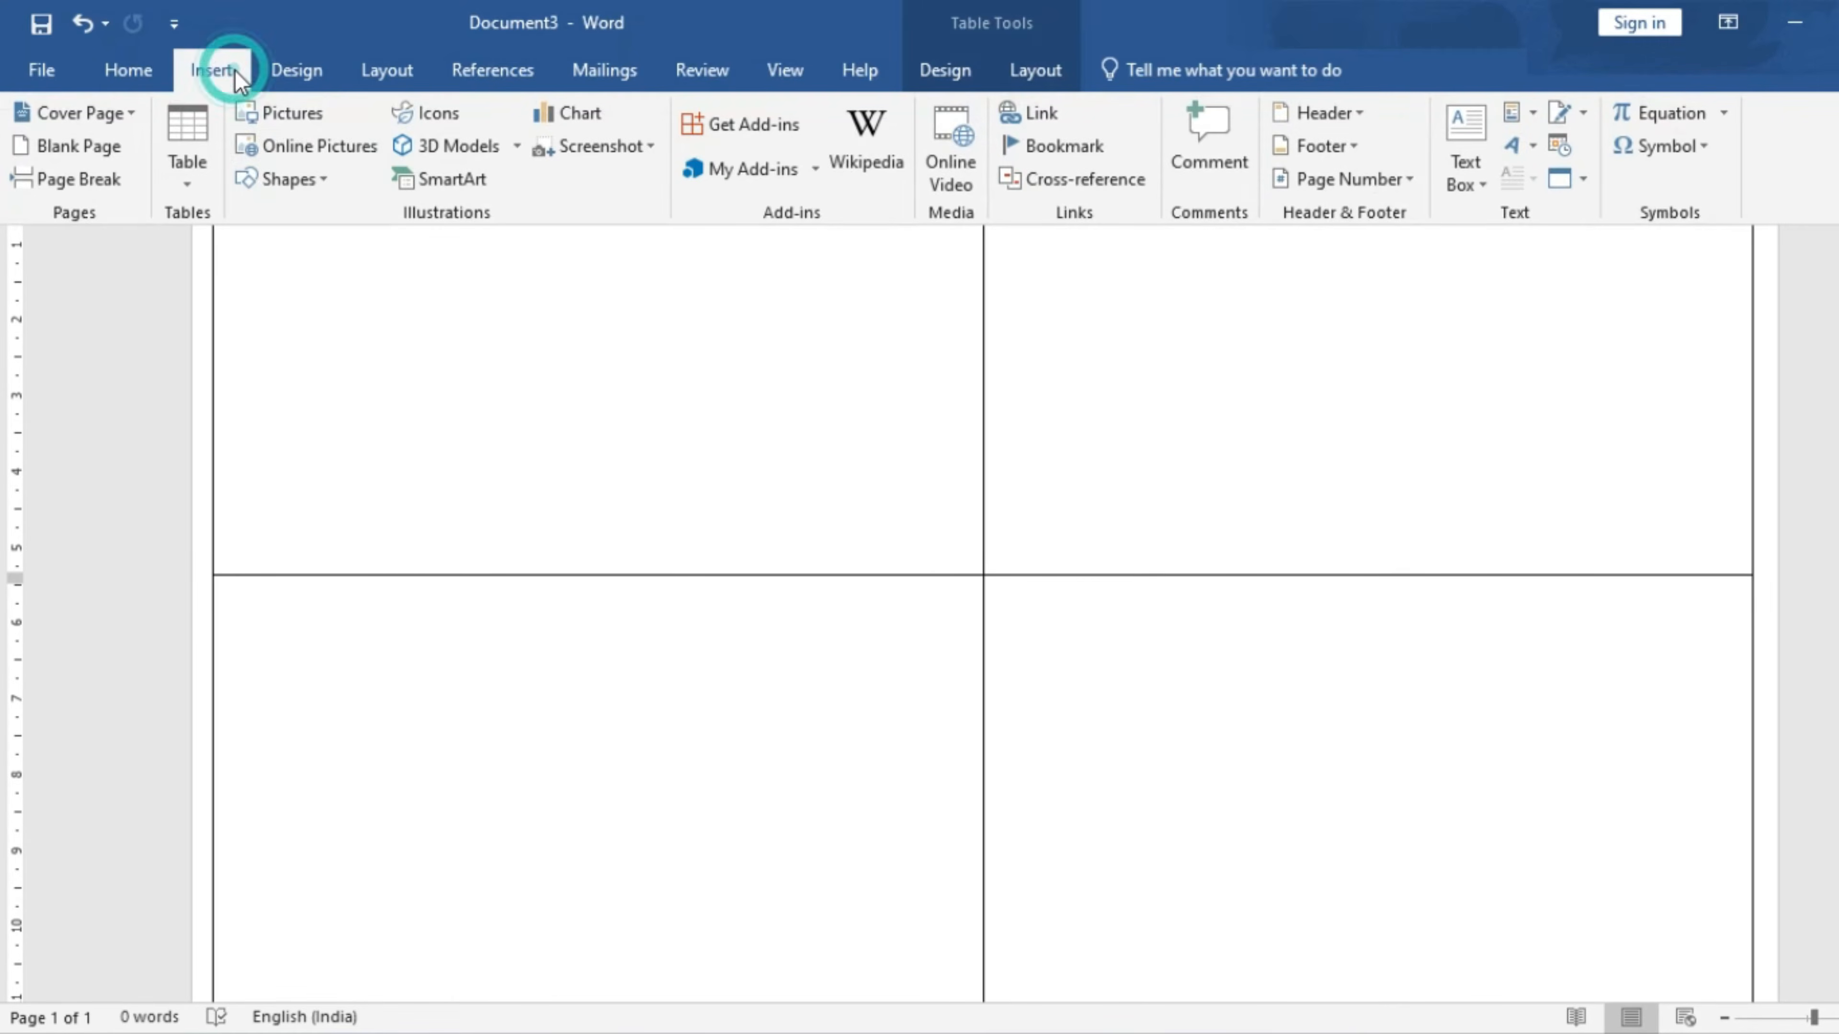
click(322, 179)
click(336, 246)
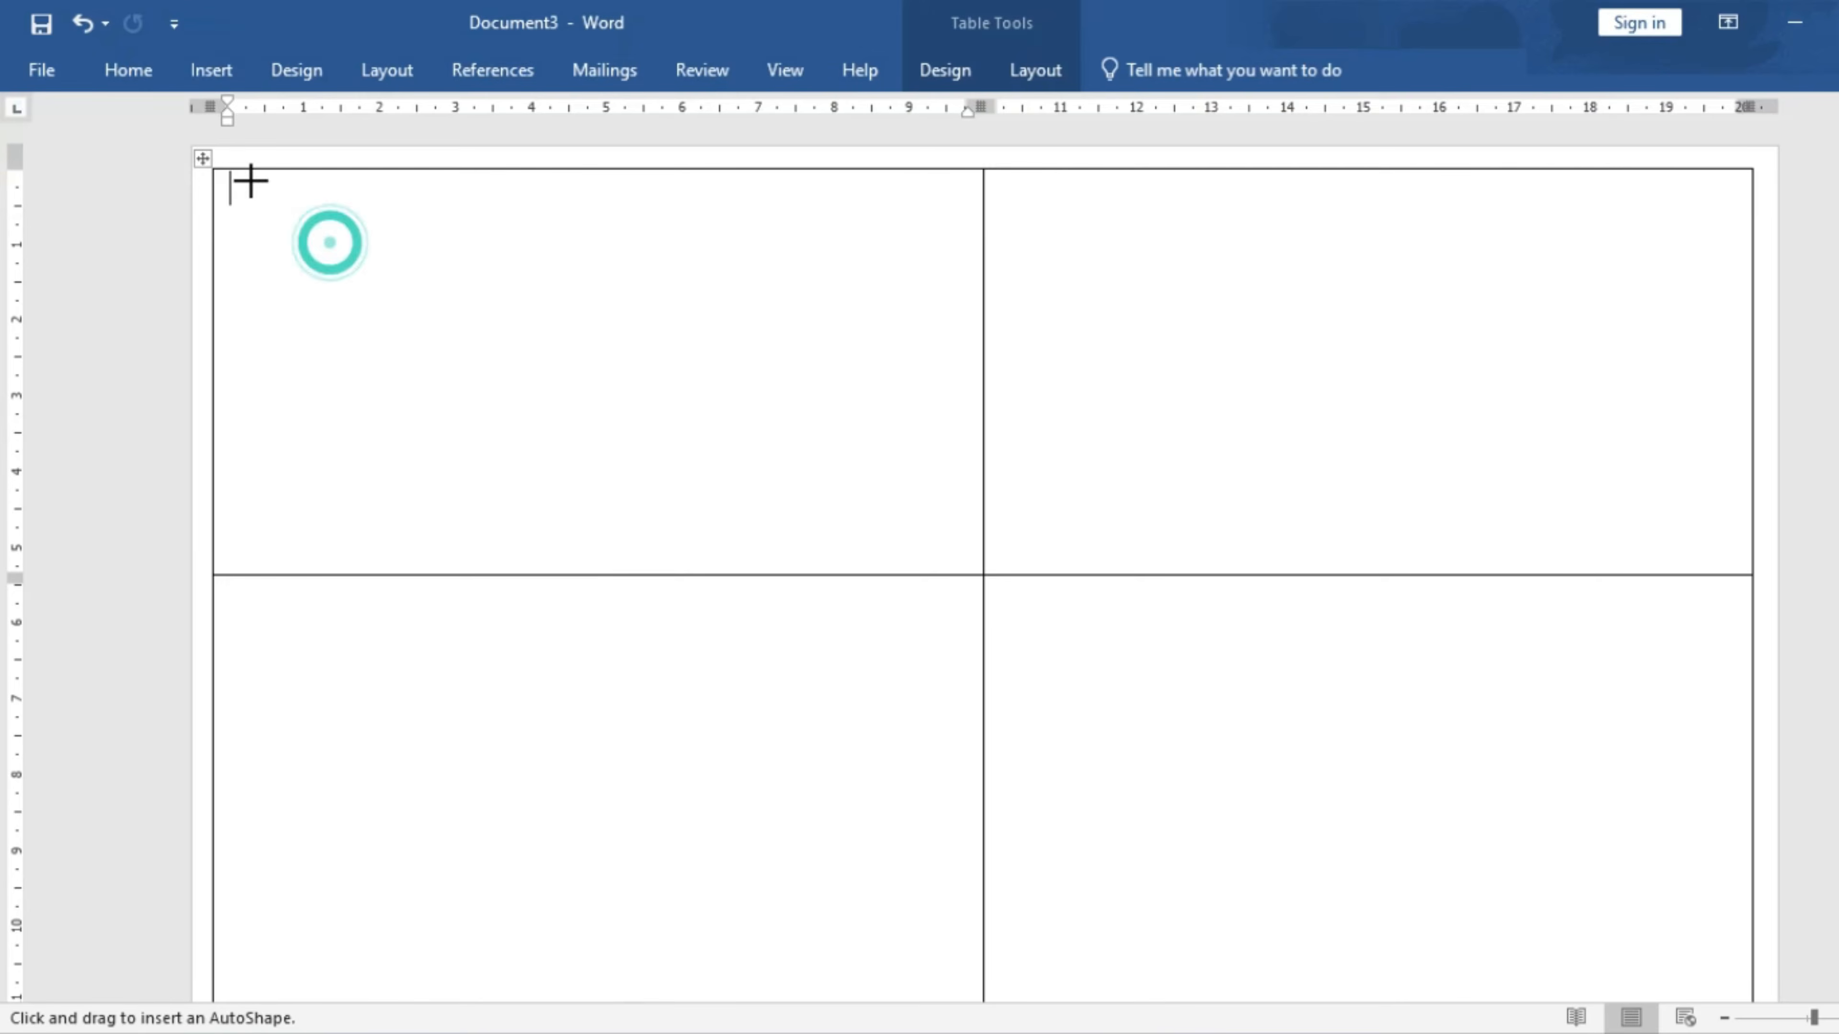
mouse_move(226, 179)
mouse_down()
mouse_move(663, 277)
mouse_move(970, 244)
mouse_up()
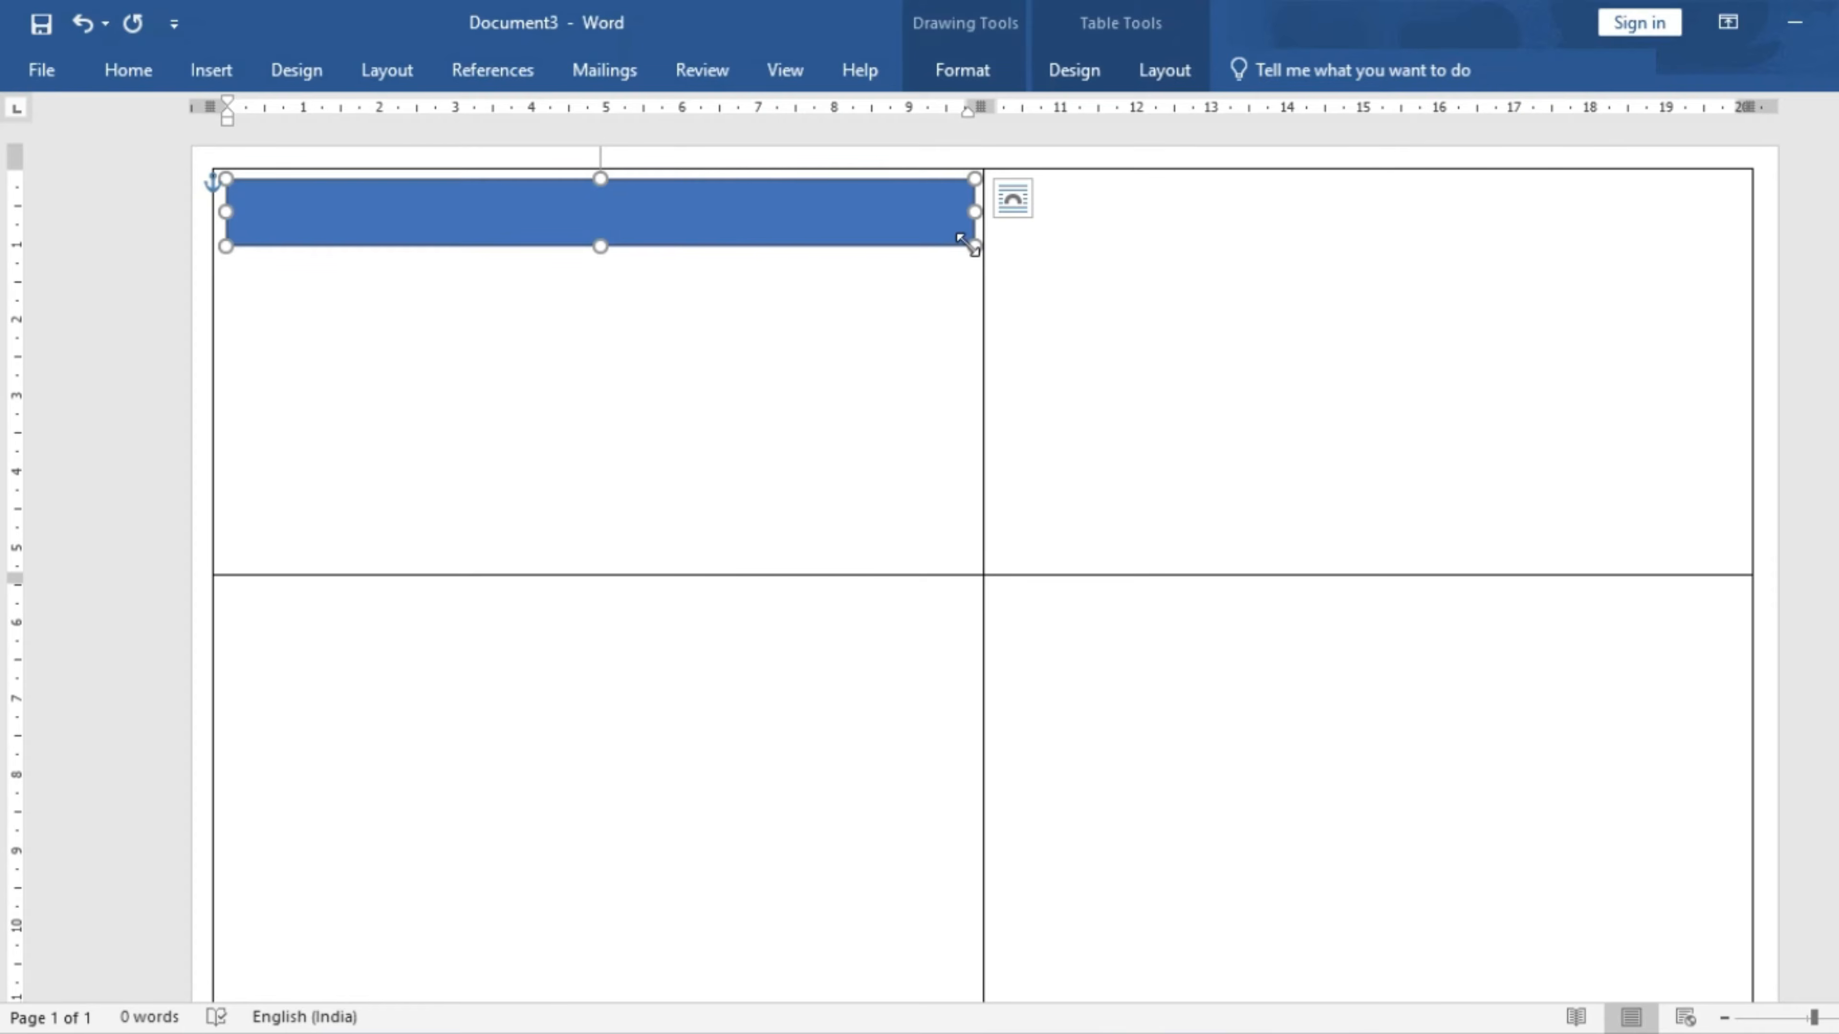
- Give the bar a yellow fill and no outline
click(996, 67)
click(636, 116)
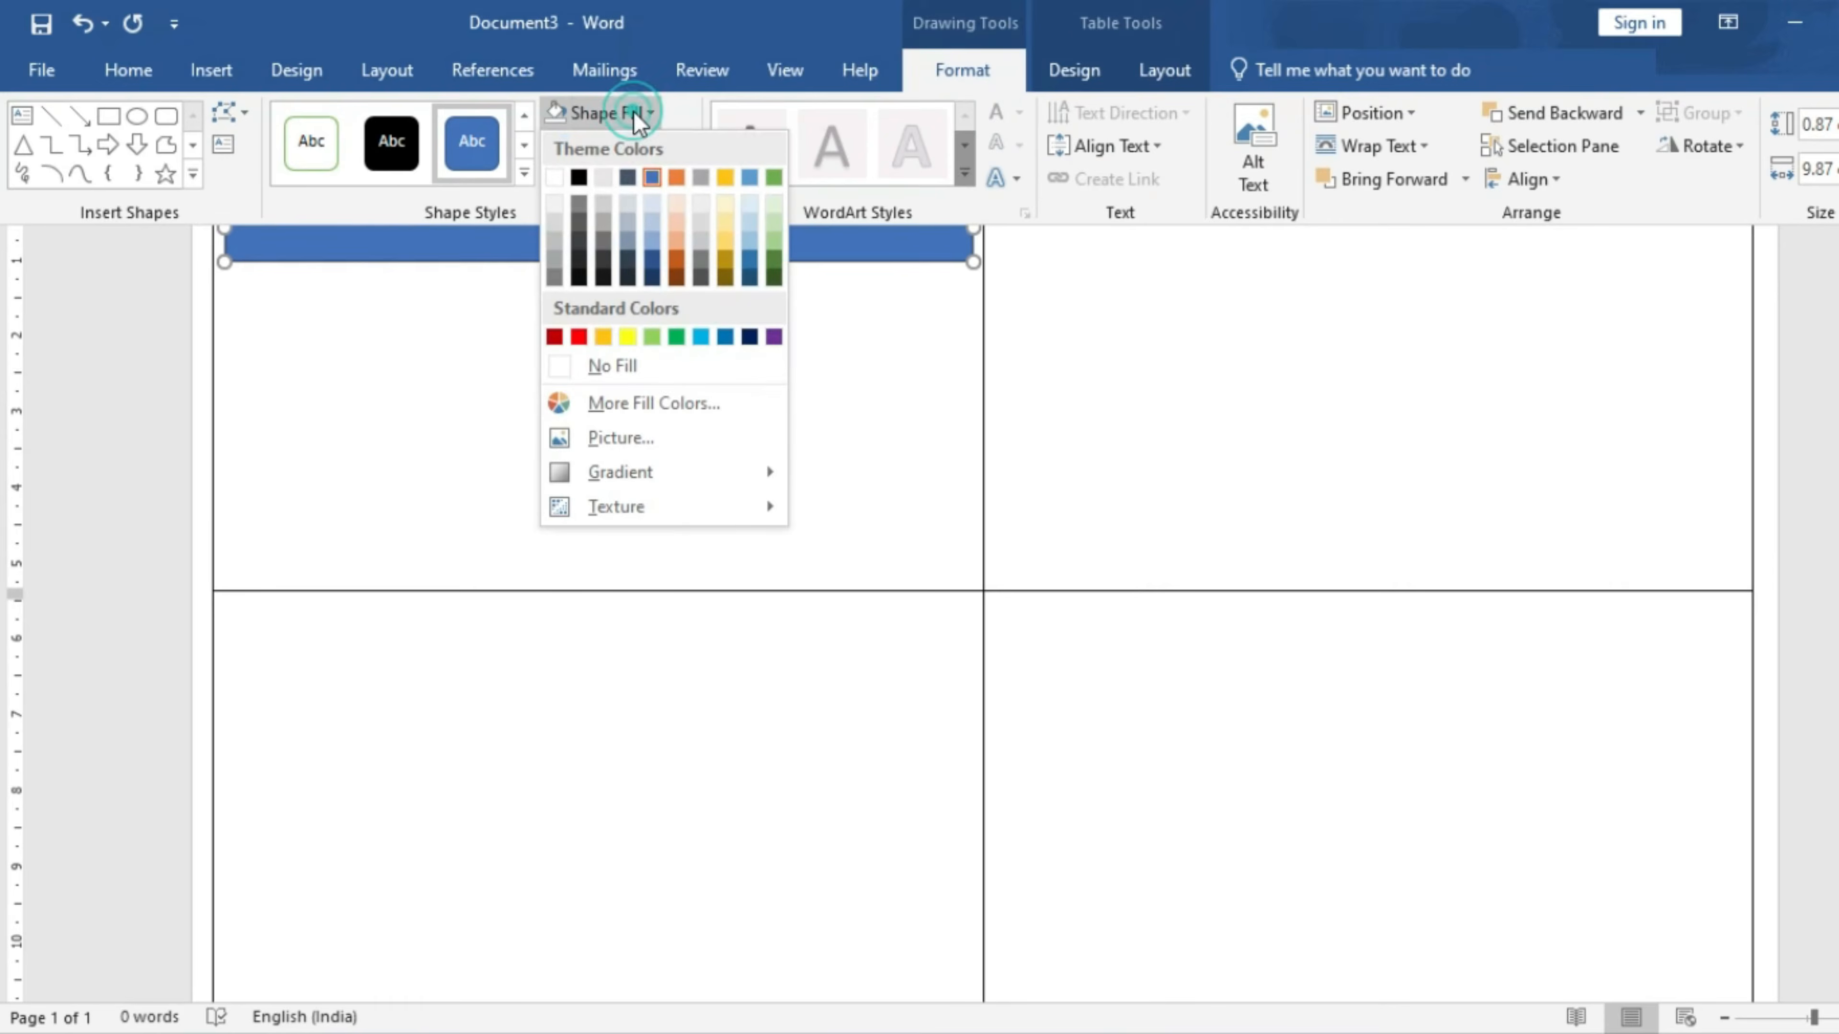
click(627, 336)
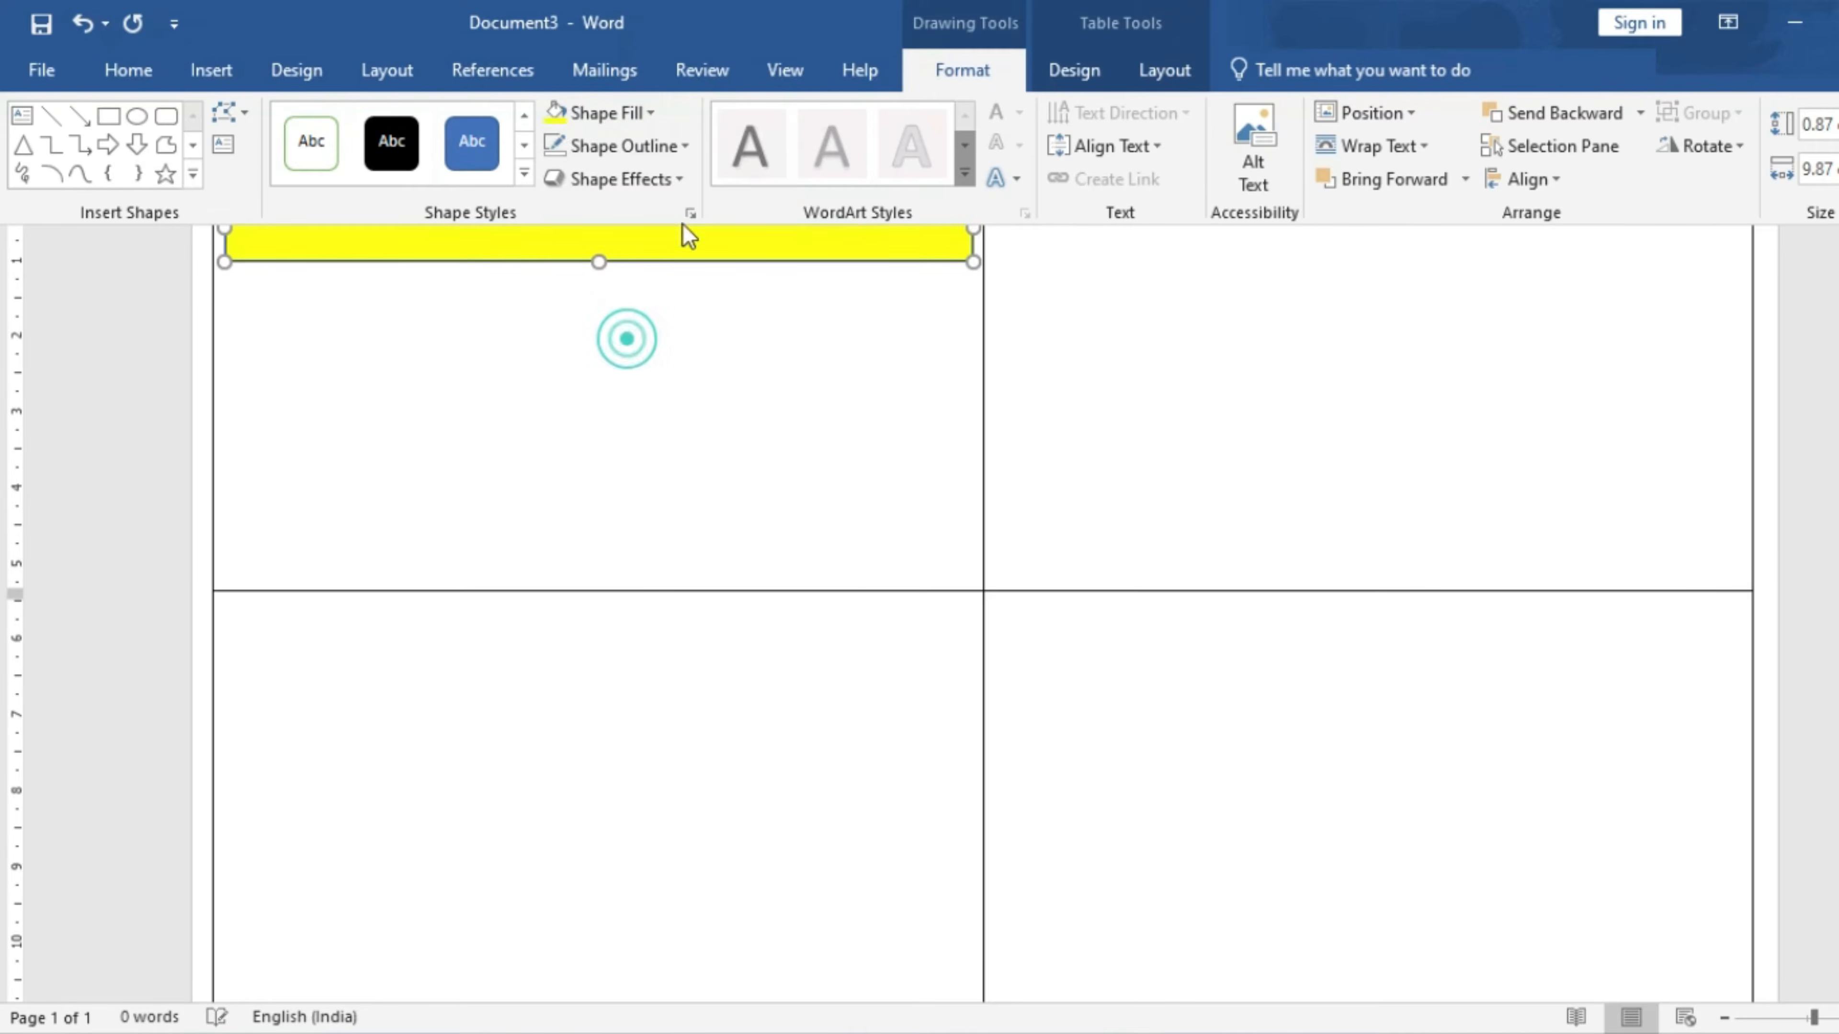
click(676, 159)
click(637, 400)
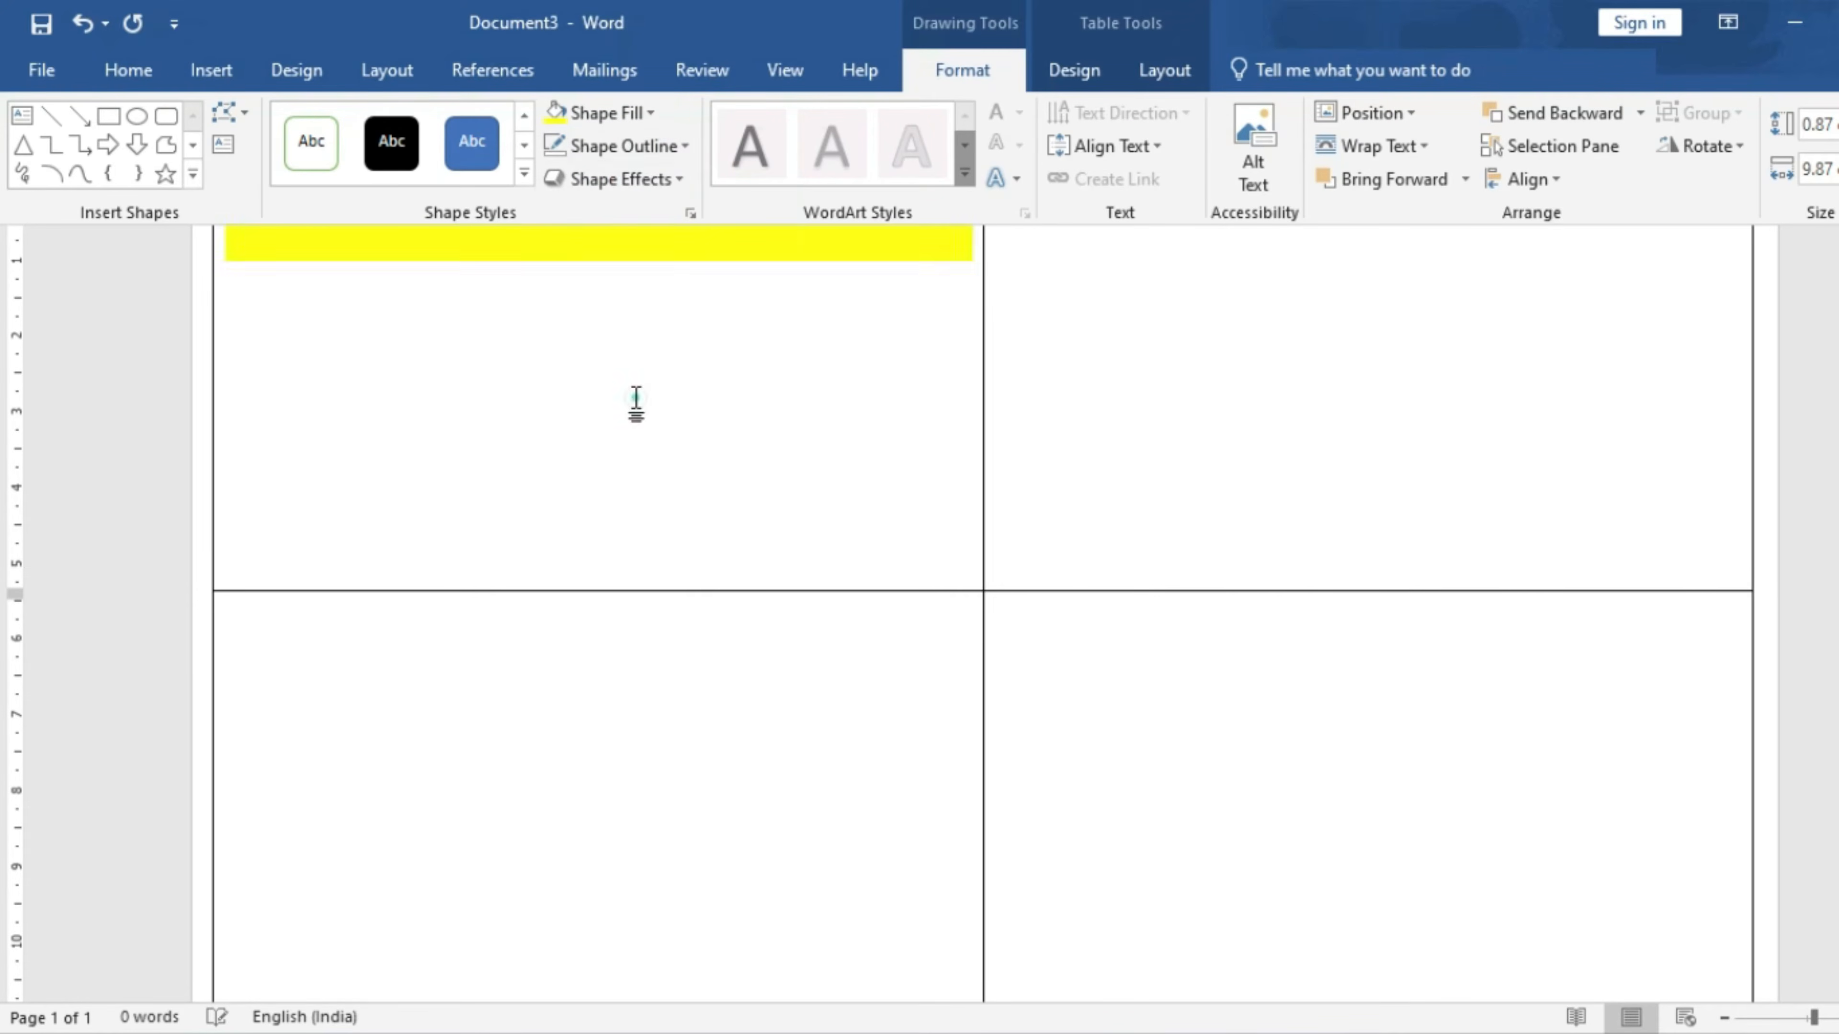
click(674, 250)
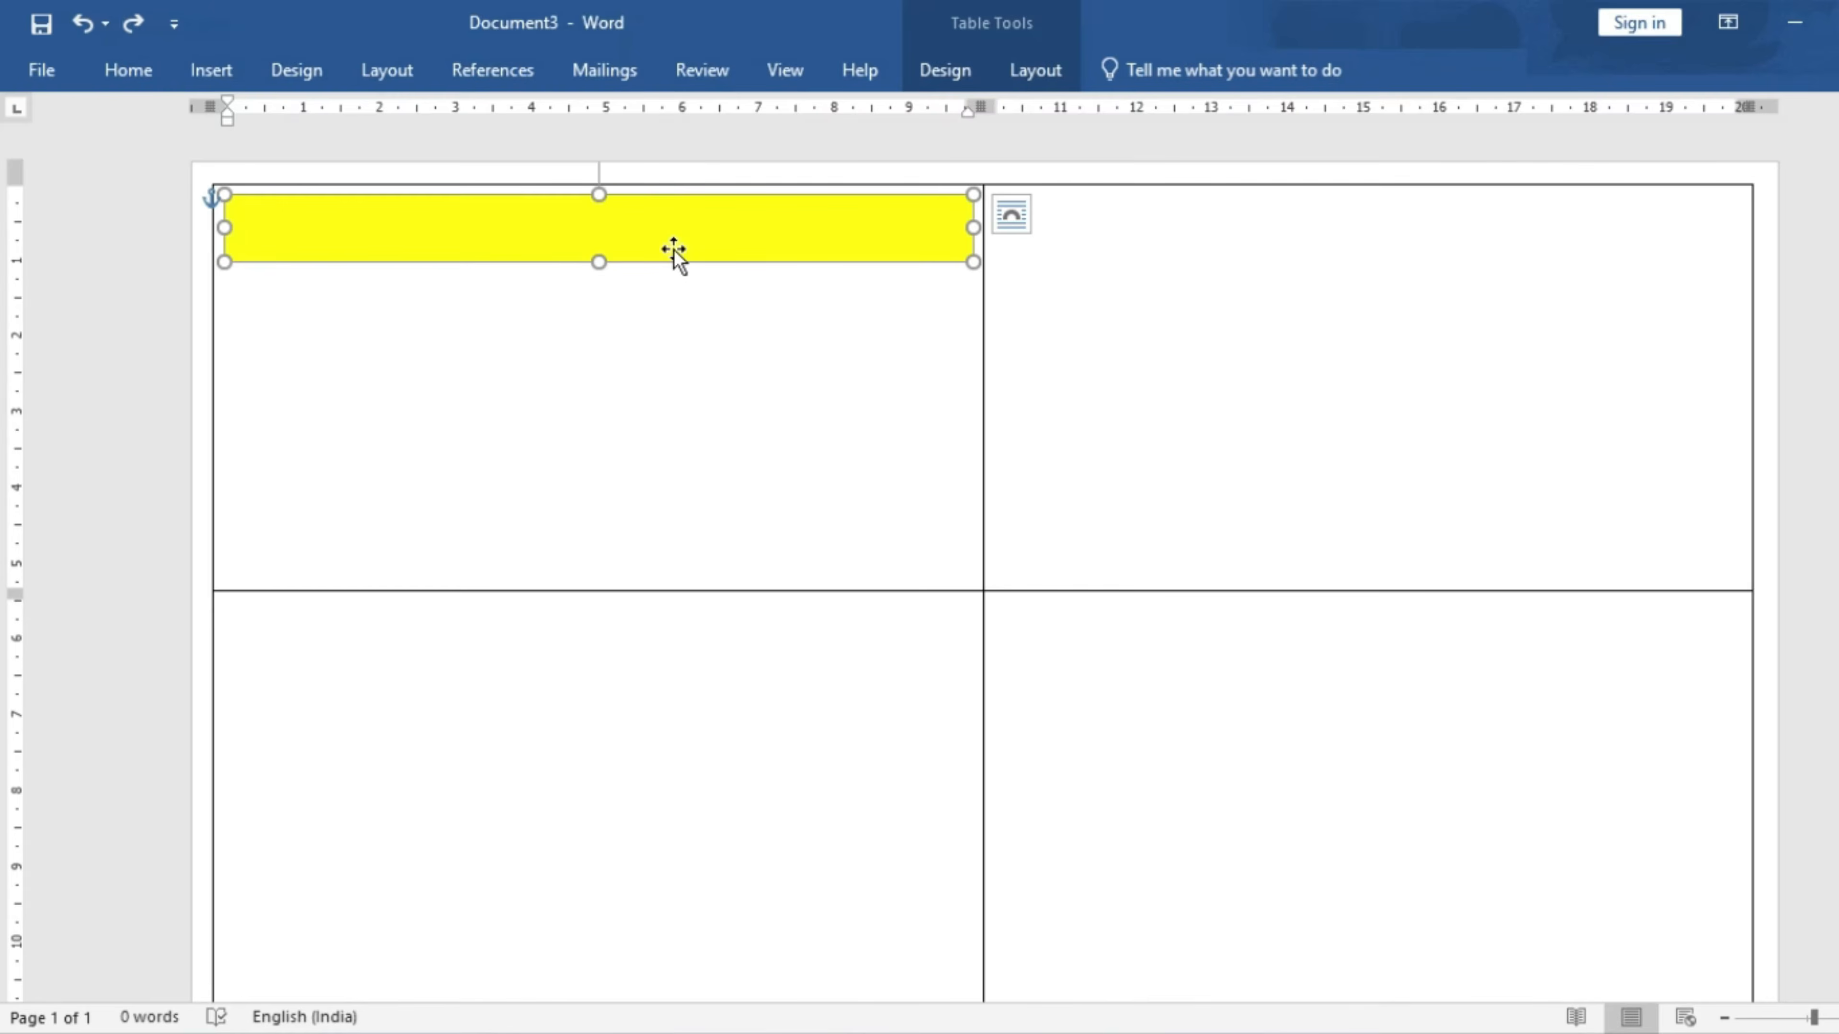
- Duplicate the yellow bar just below it, set the copy to No Fill, and start typing inside it
drag(670, 237, 670, 317)
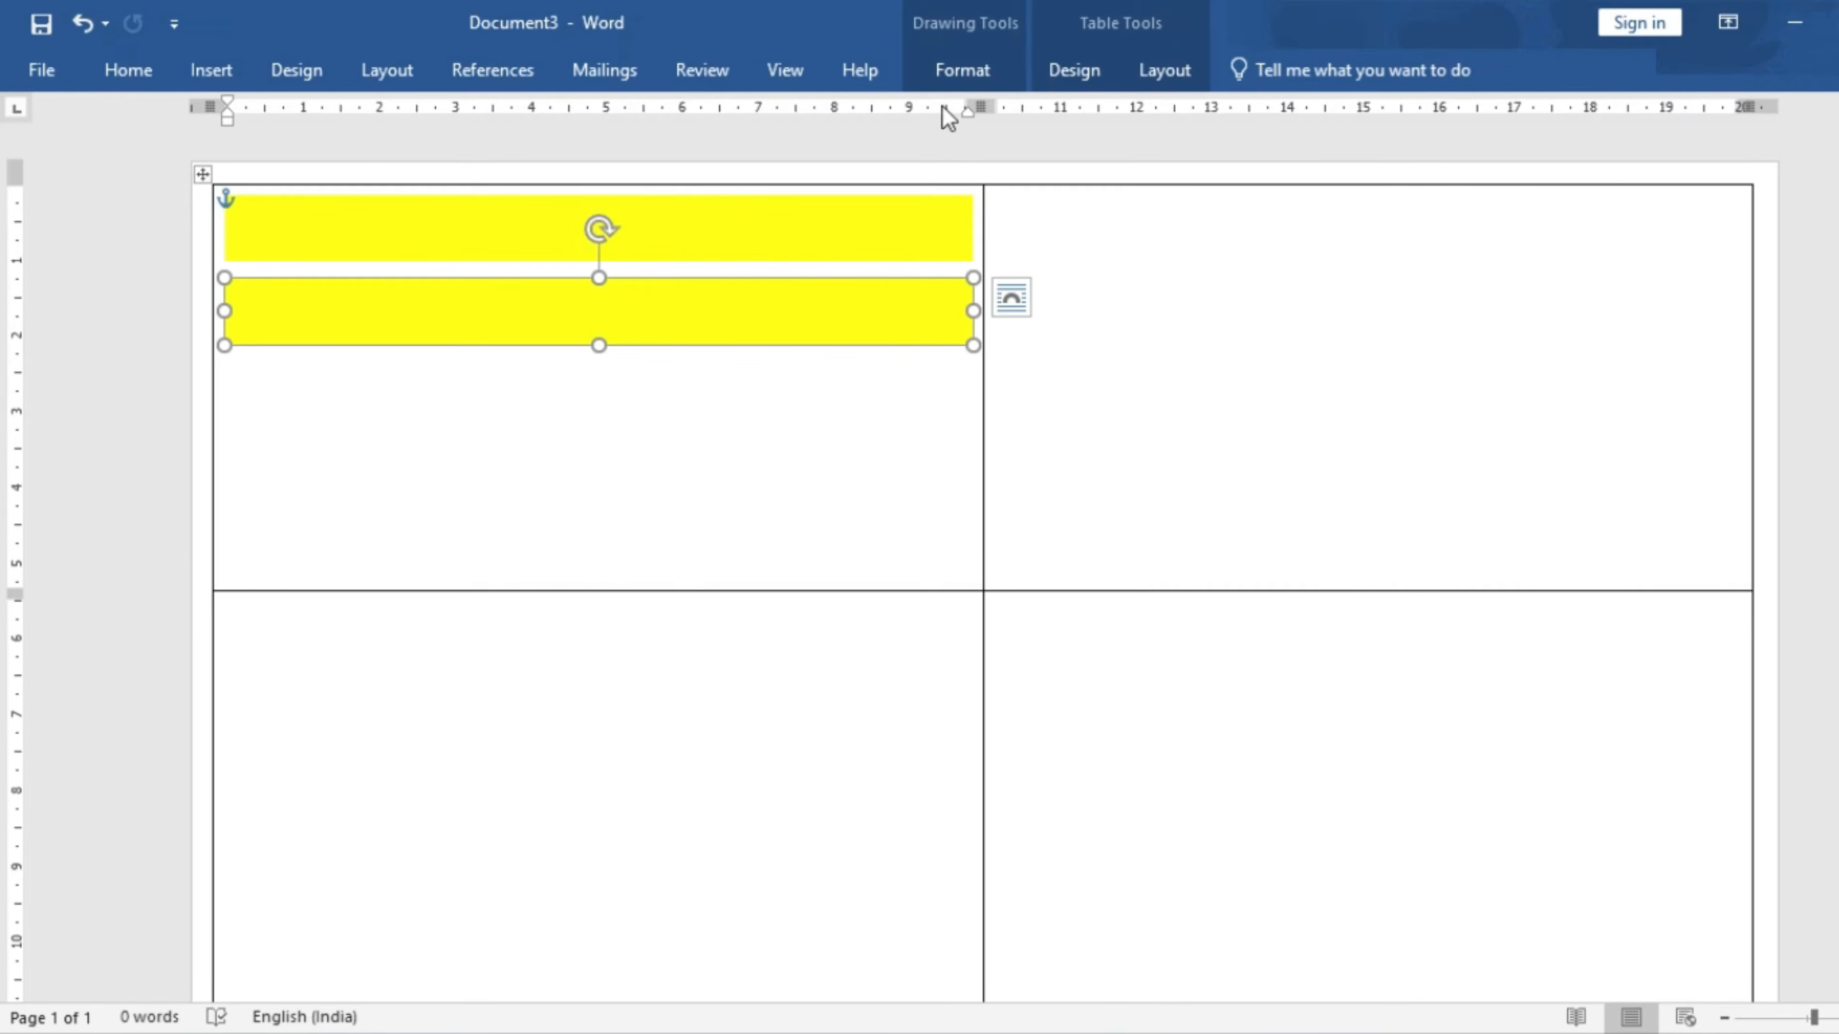
click(962, 72)
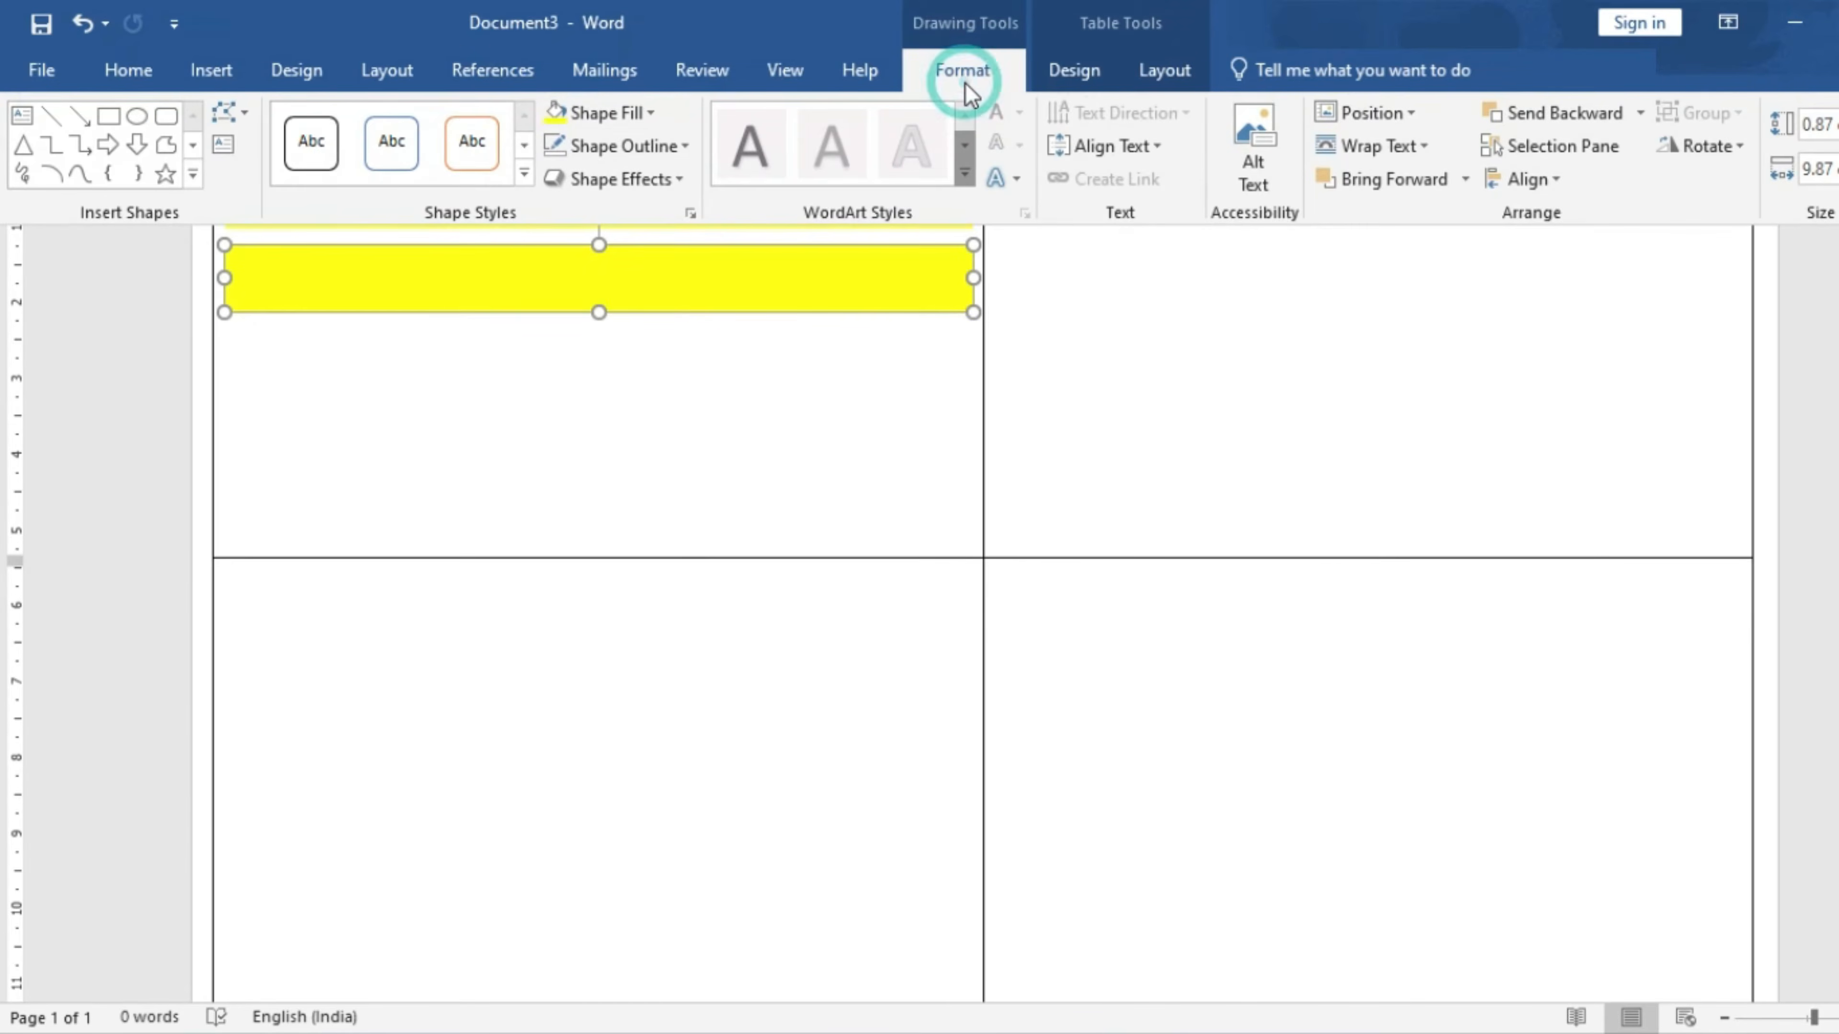
click(651, 115)
click(614, 365)
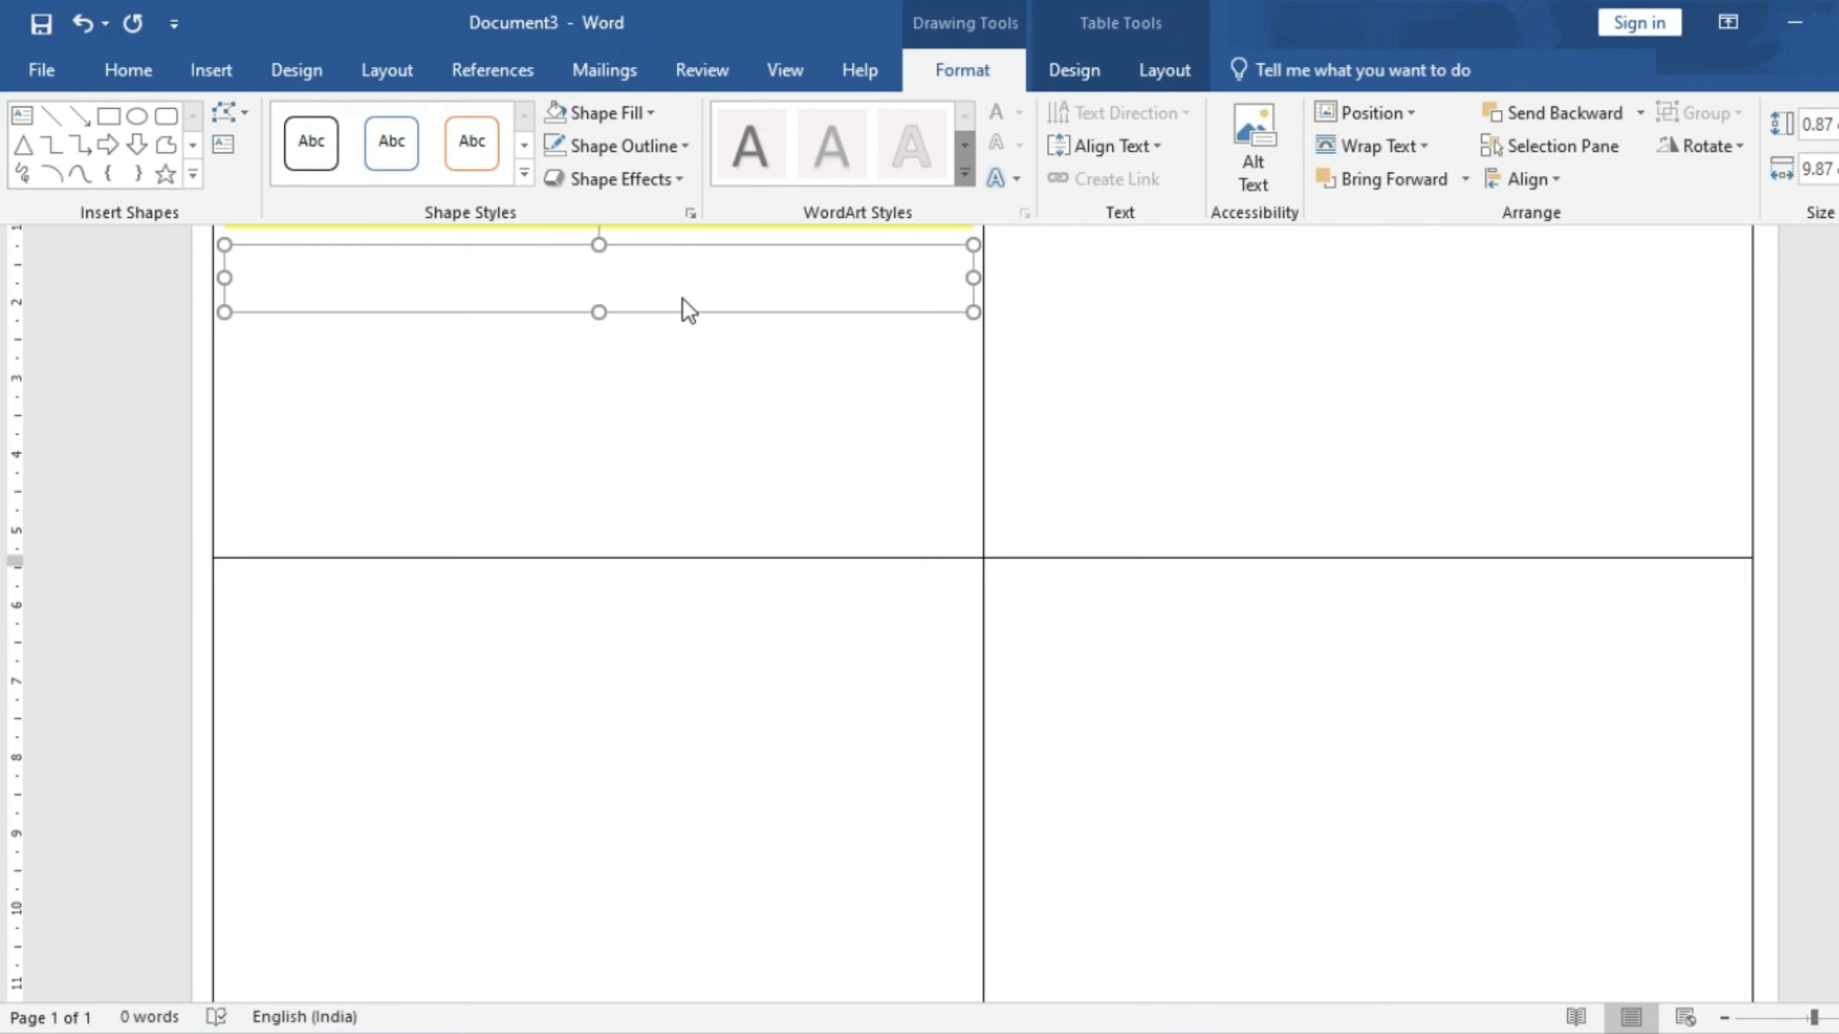
scroll(686, 298, up, 1)
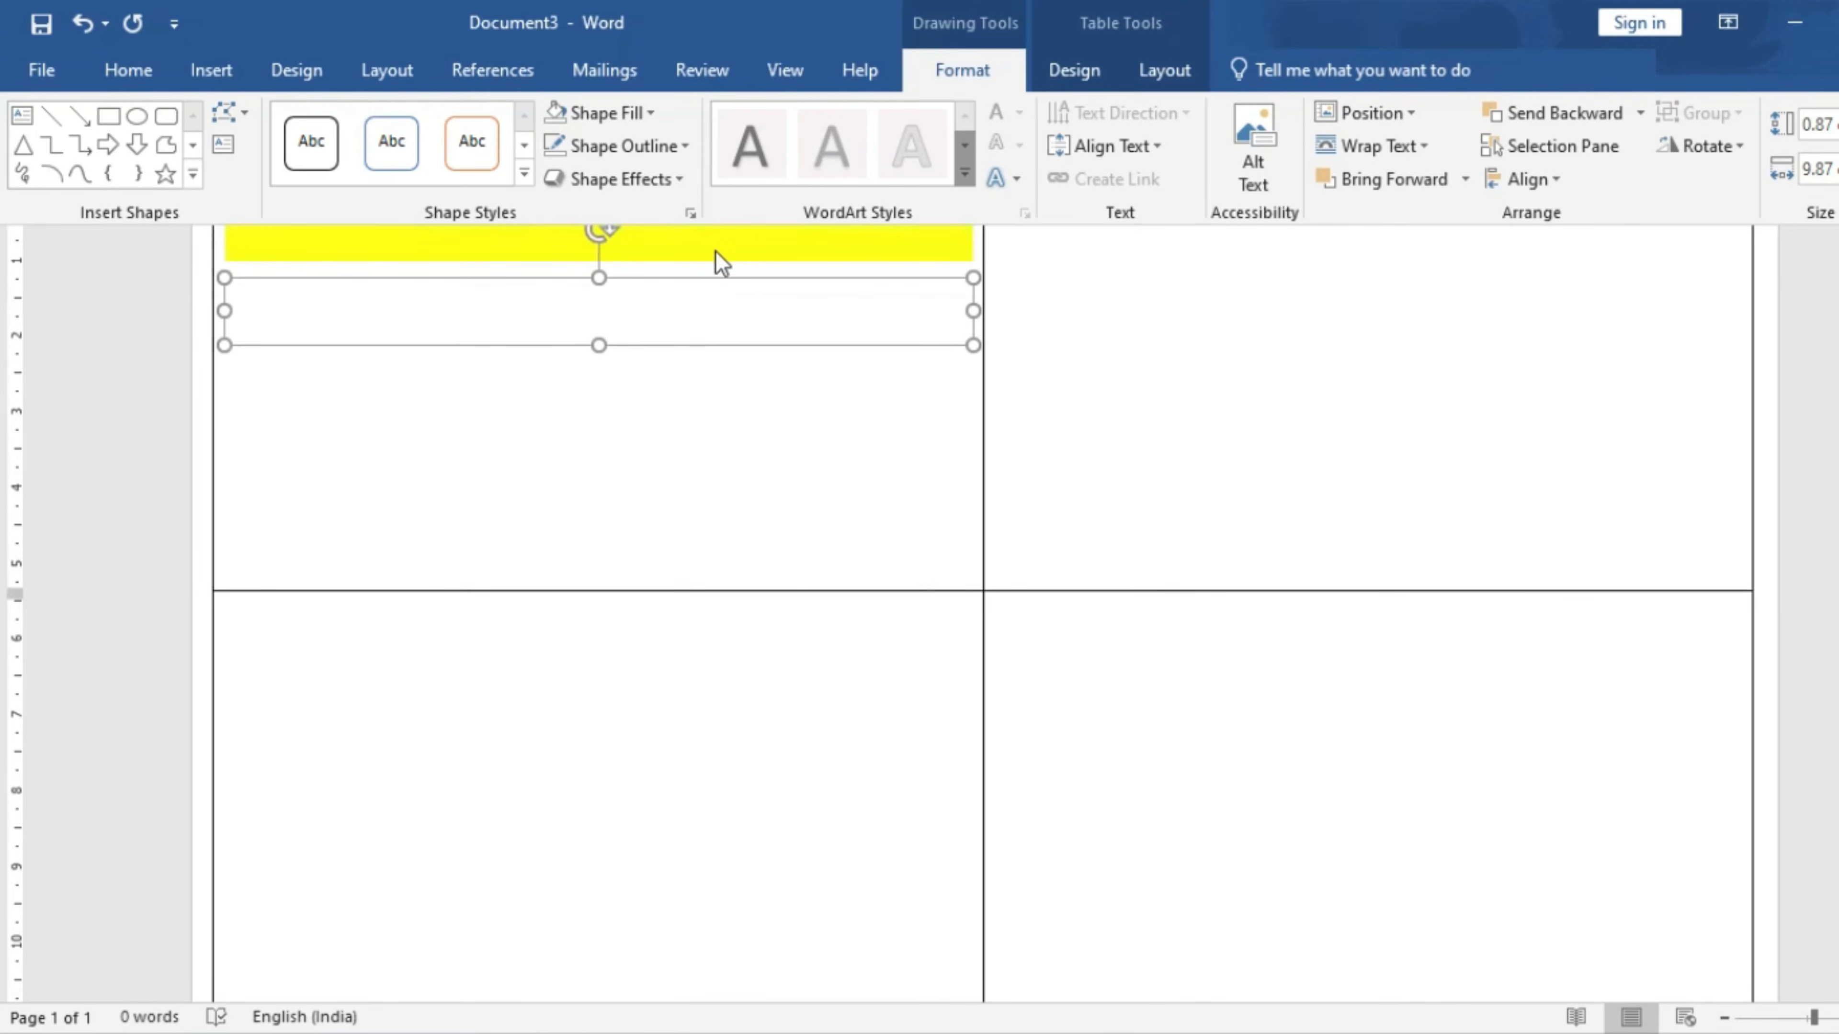
click(696, 336)
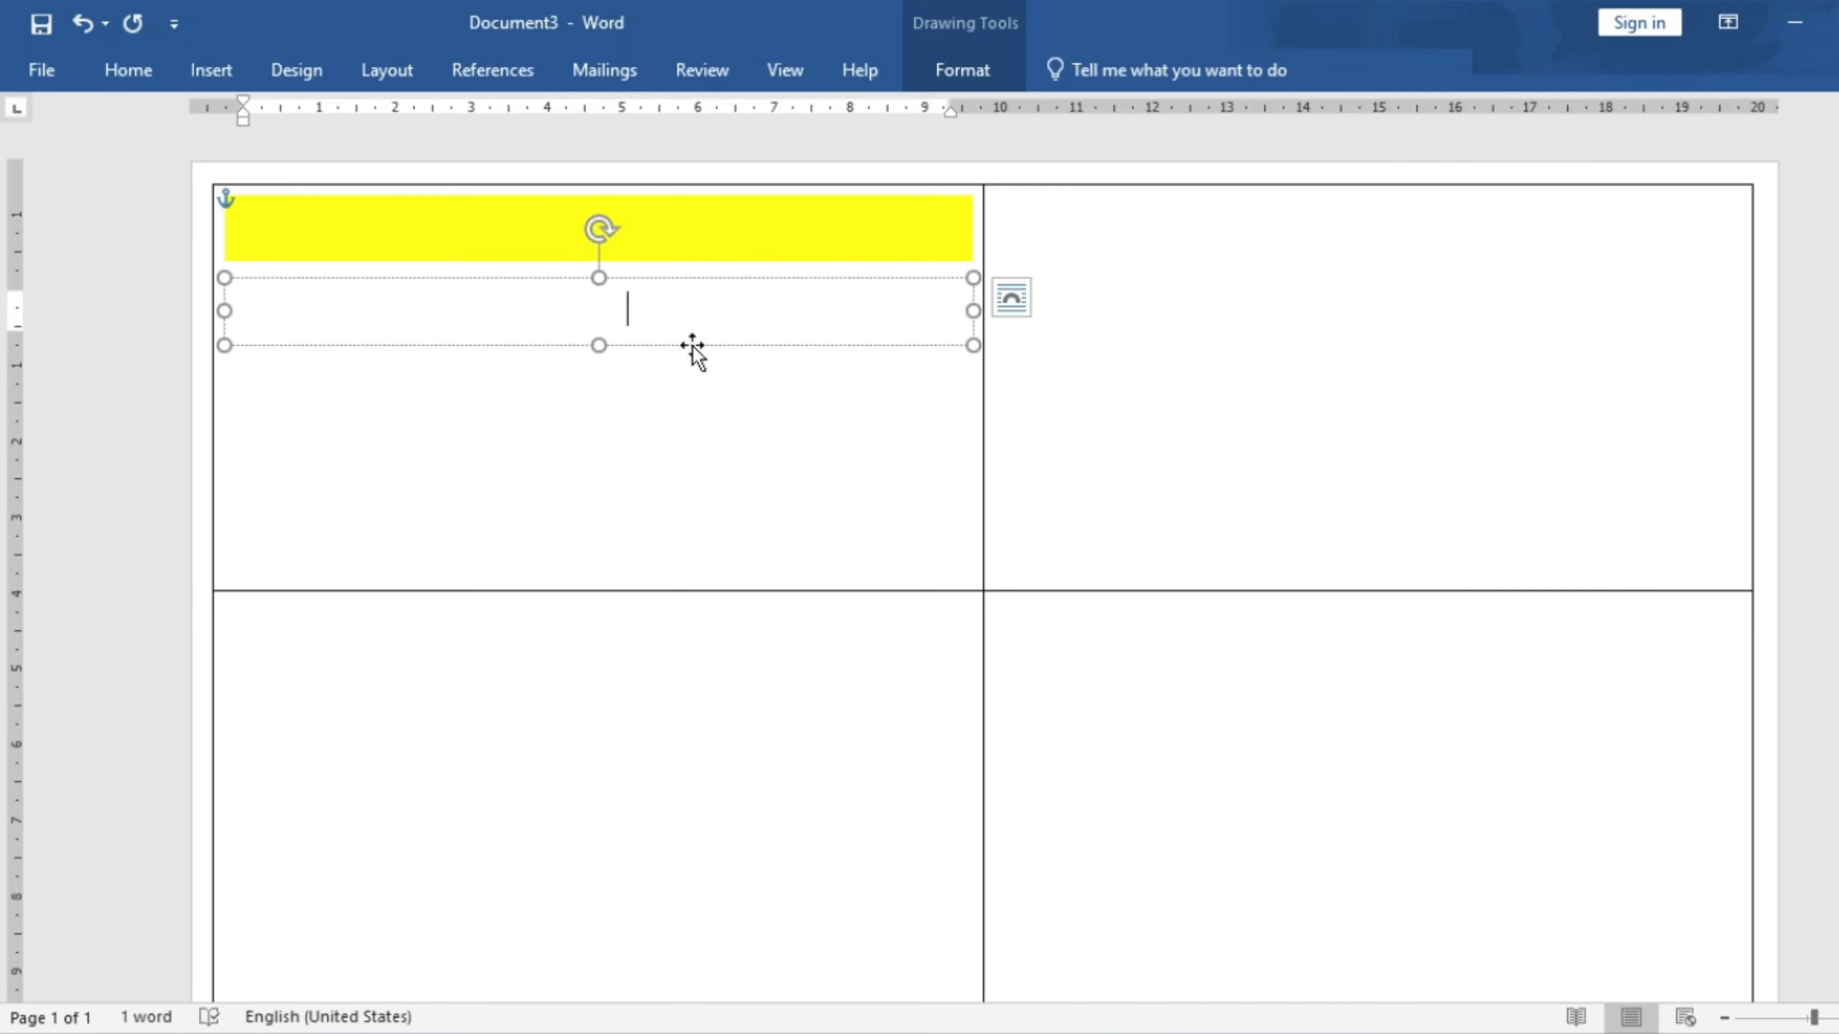
- Move the text box onto the banner, set dark red text, and complete the title 'The belief of Education ECC Education'
drag(692, 337, 687, 261)
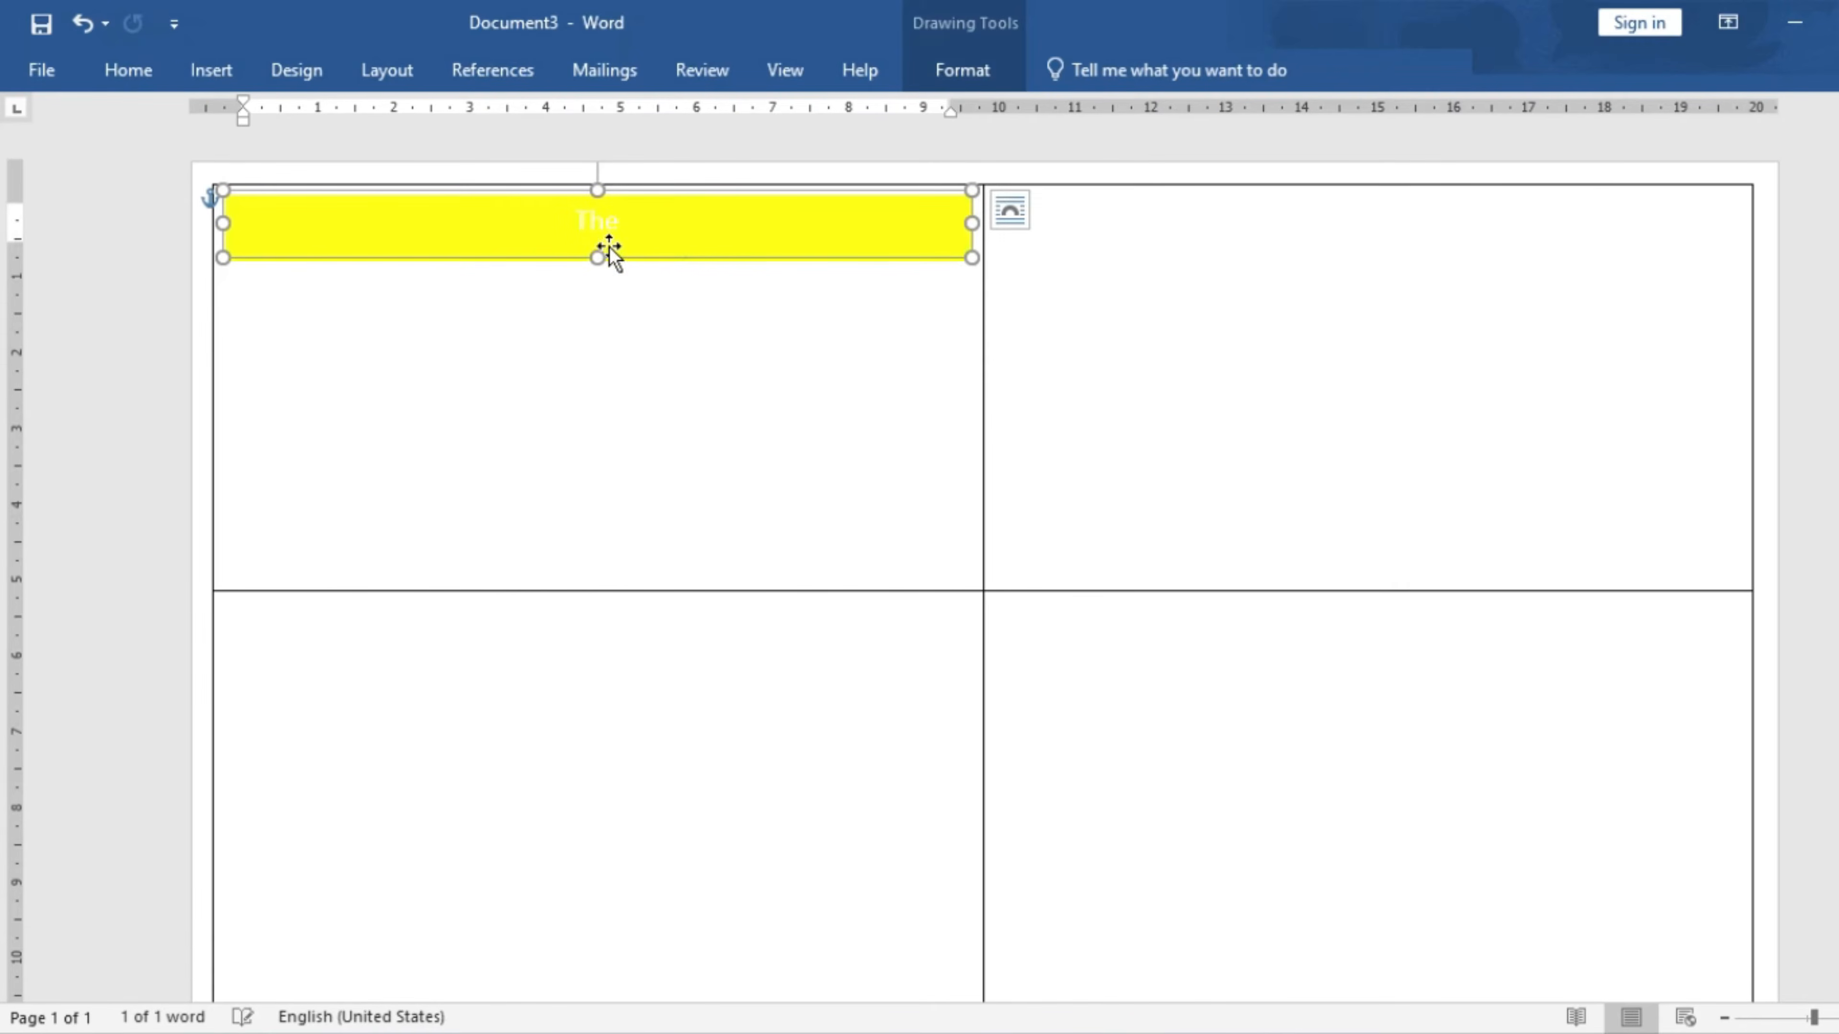
click(979, 75)
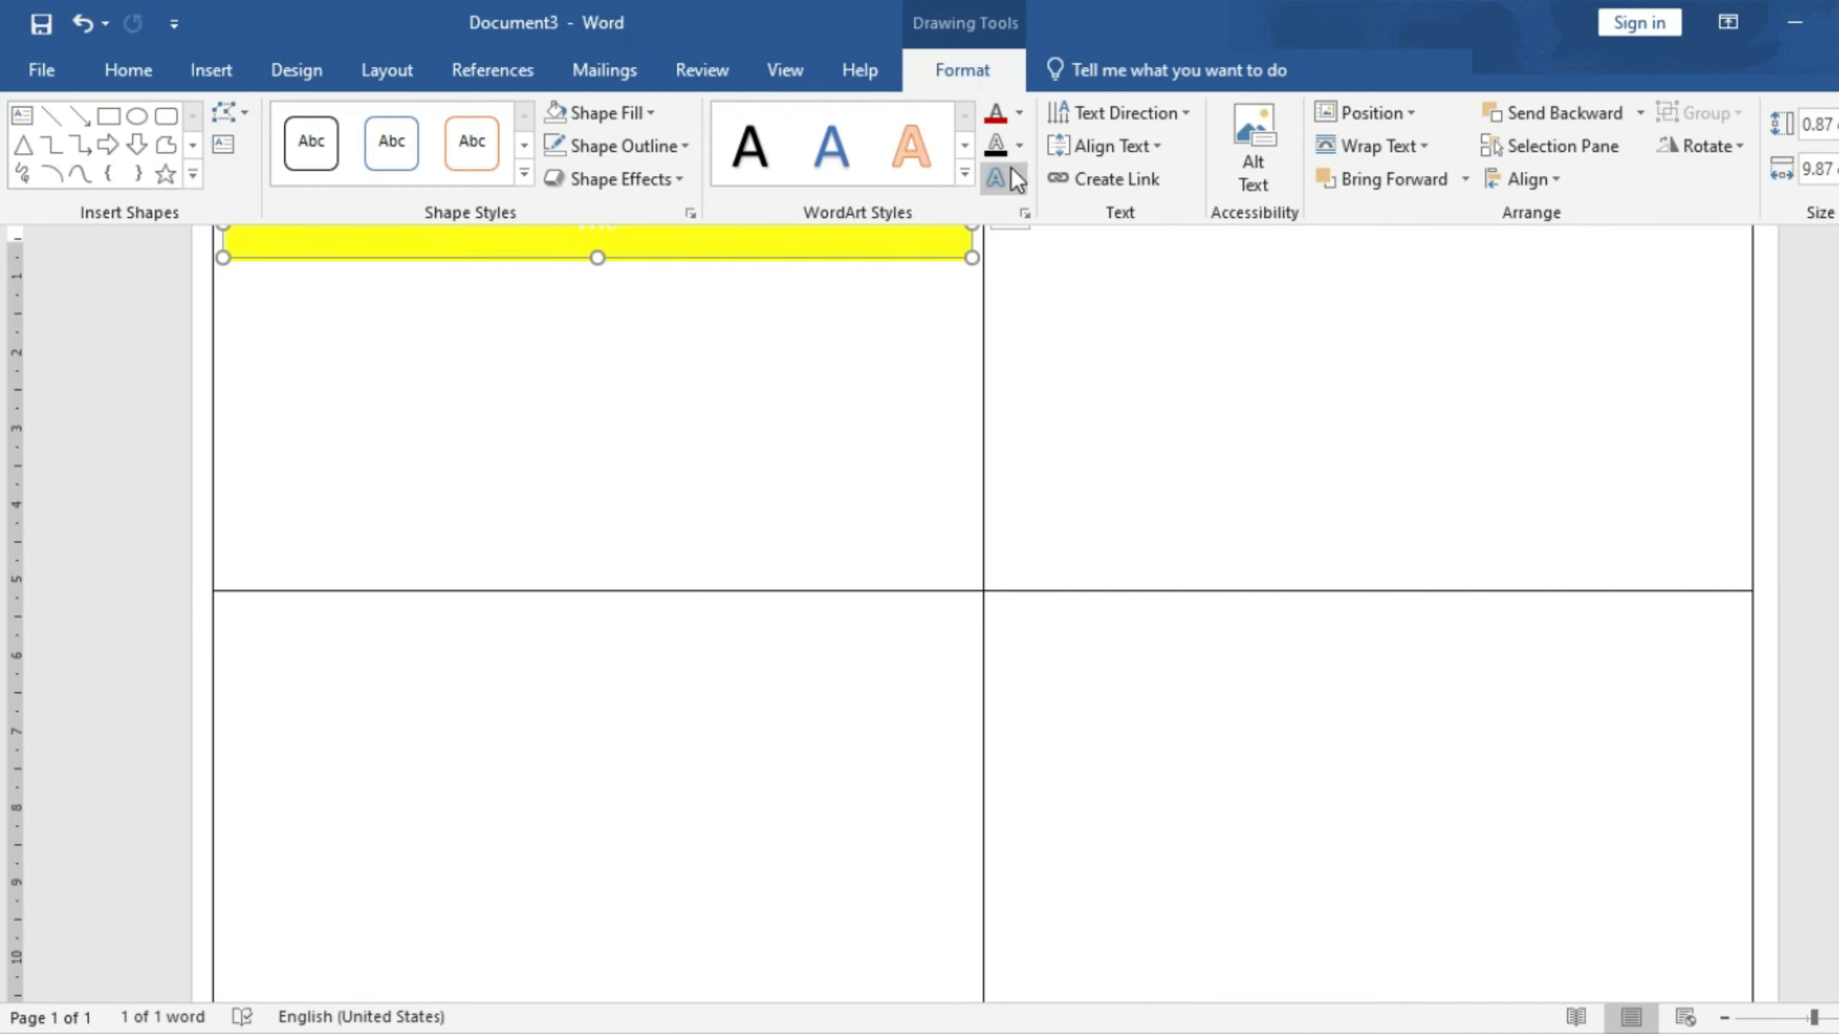
click(1019, 116)
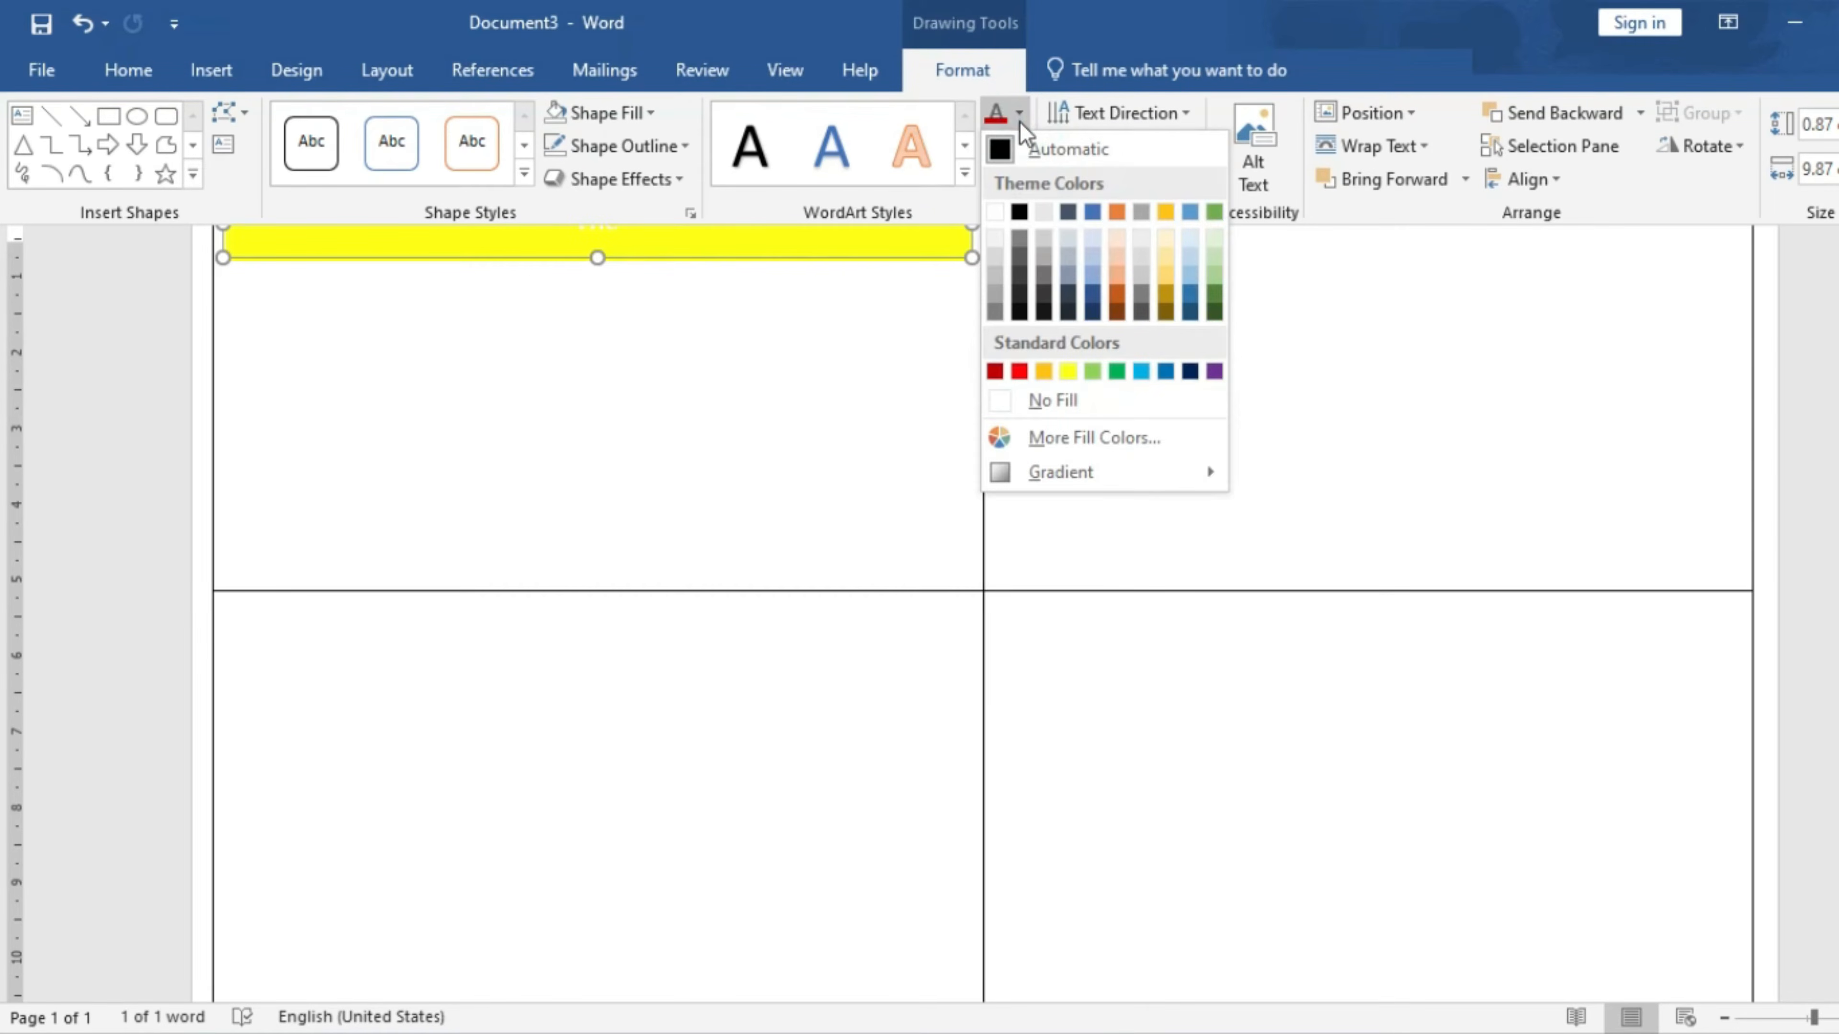
click(1003, 372)
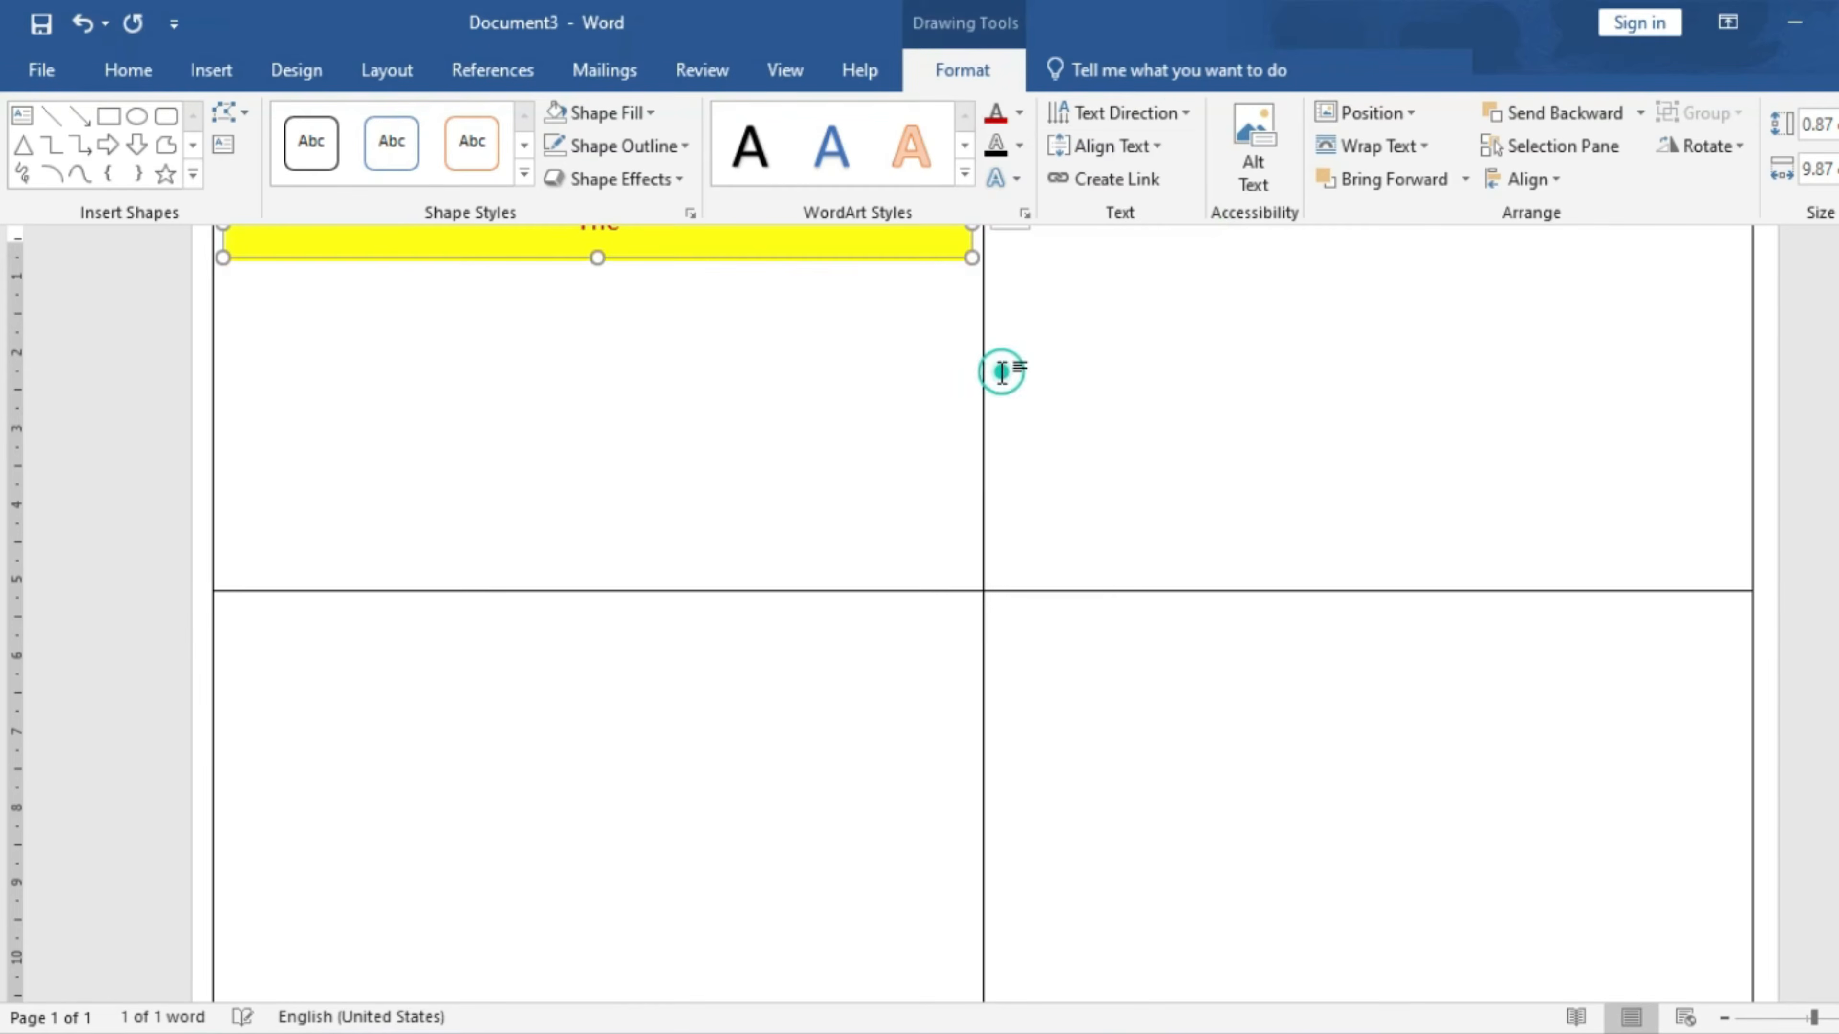
click(846, 359)
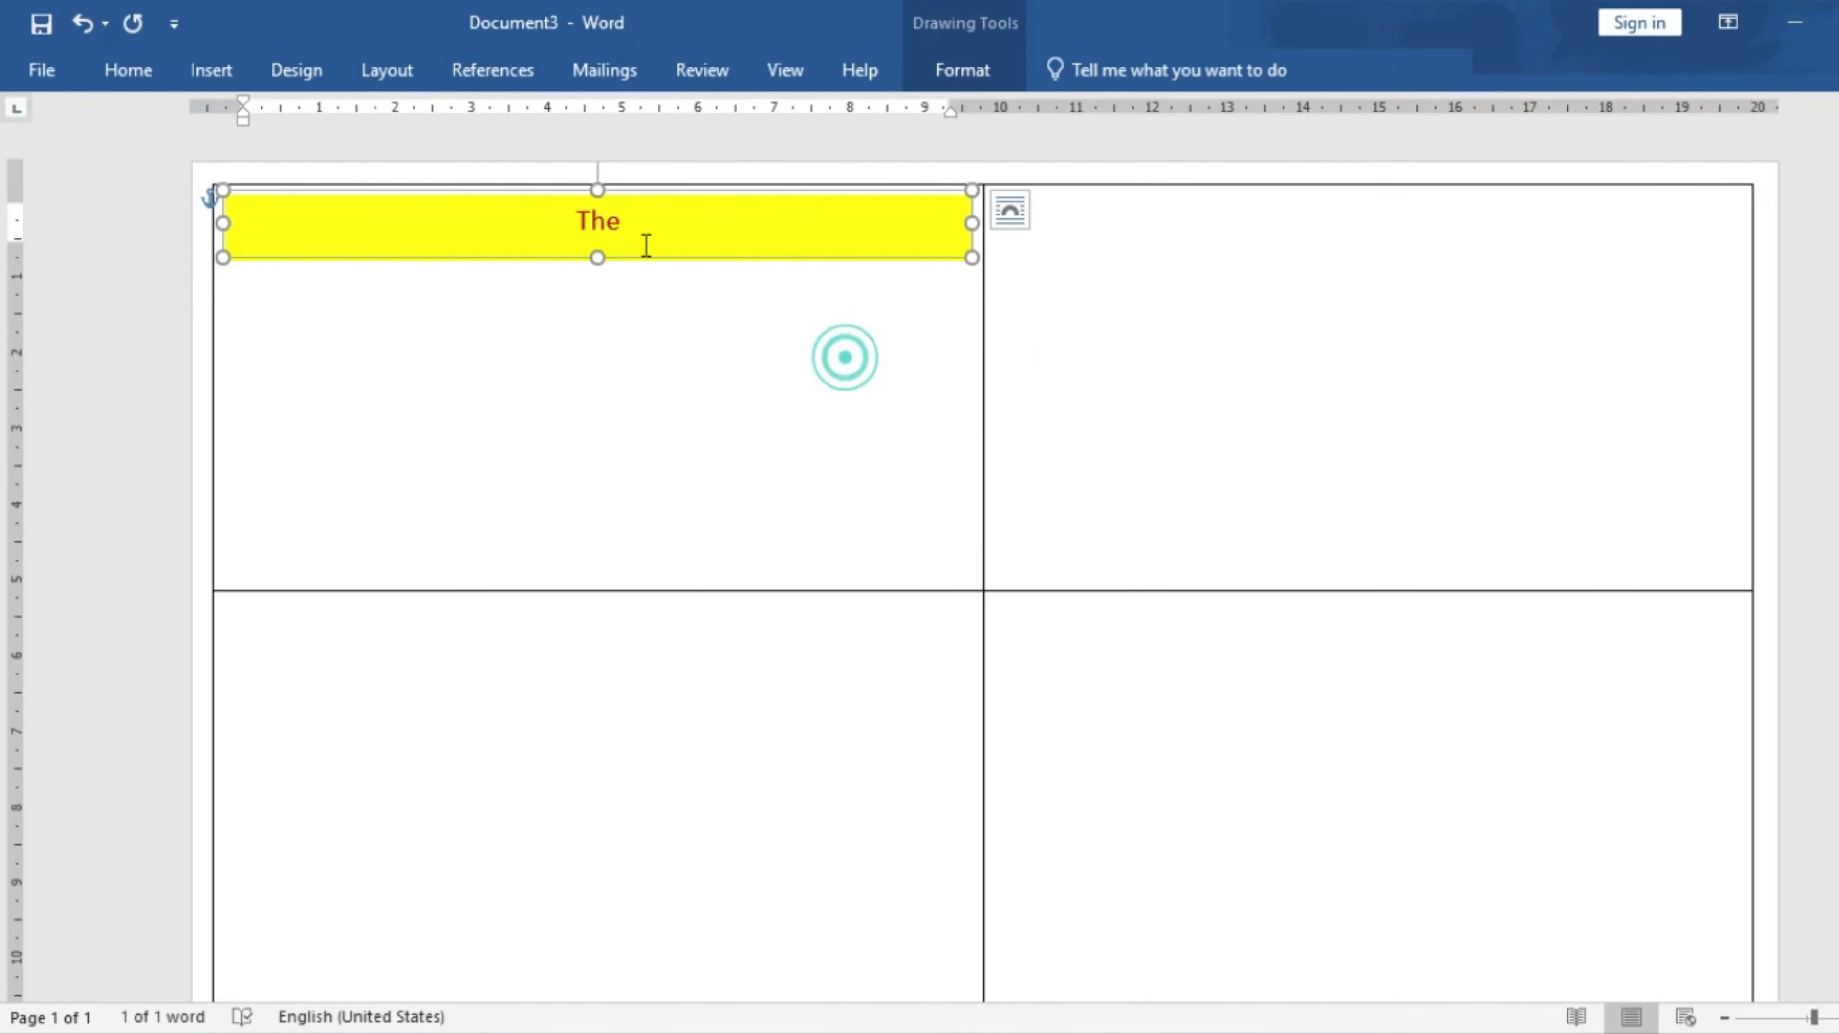
text(belief )
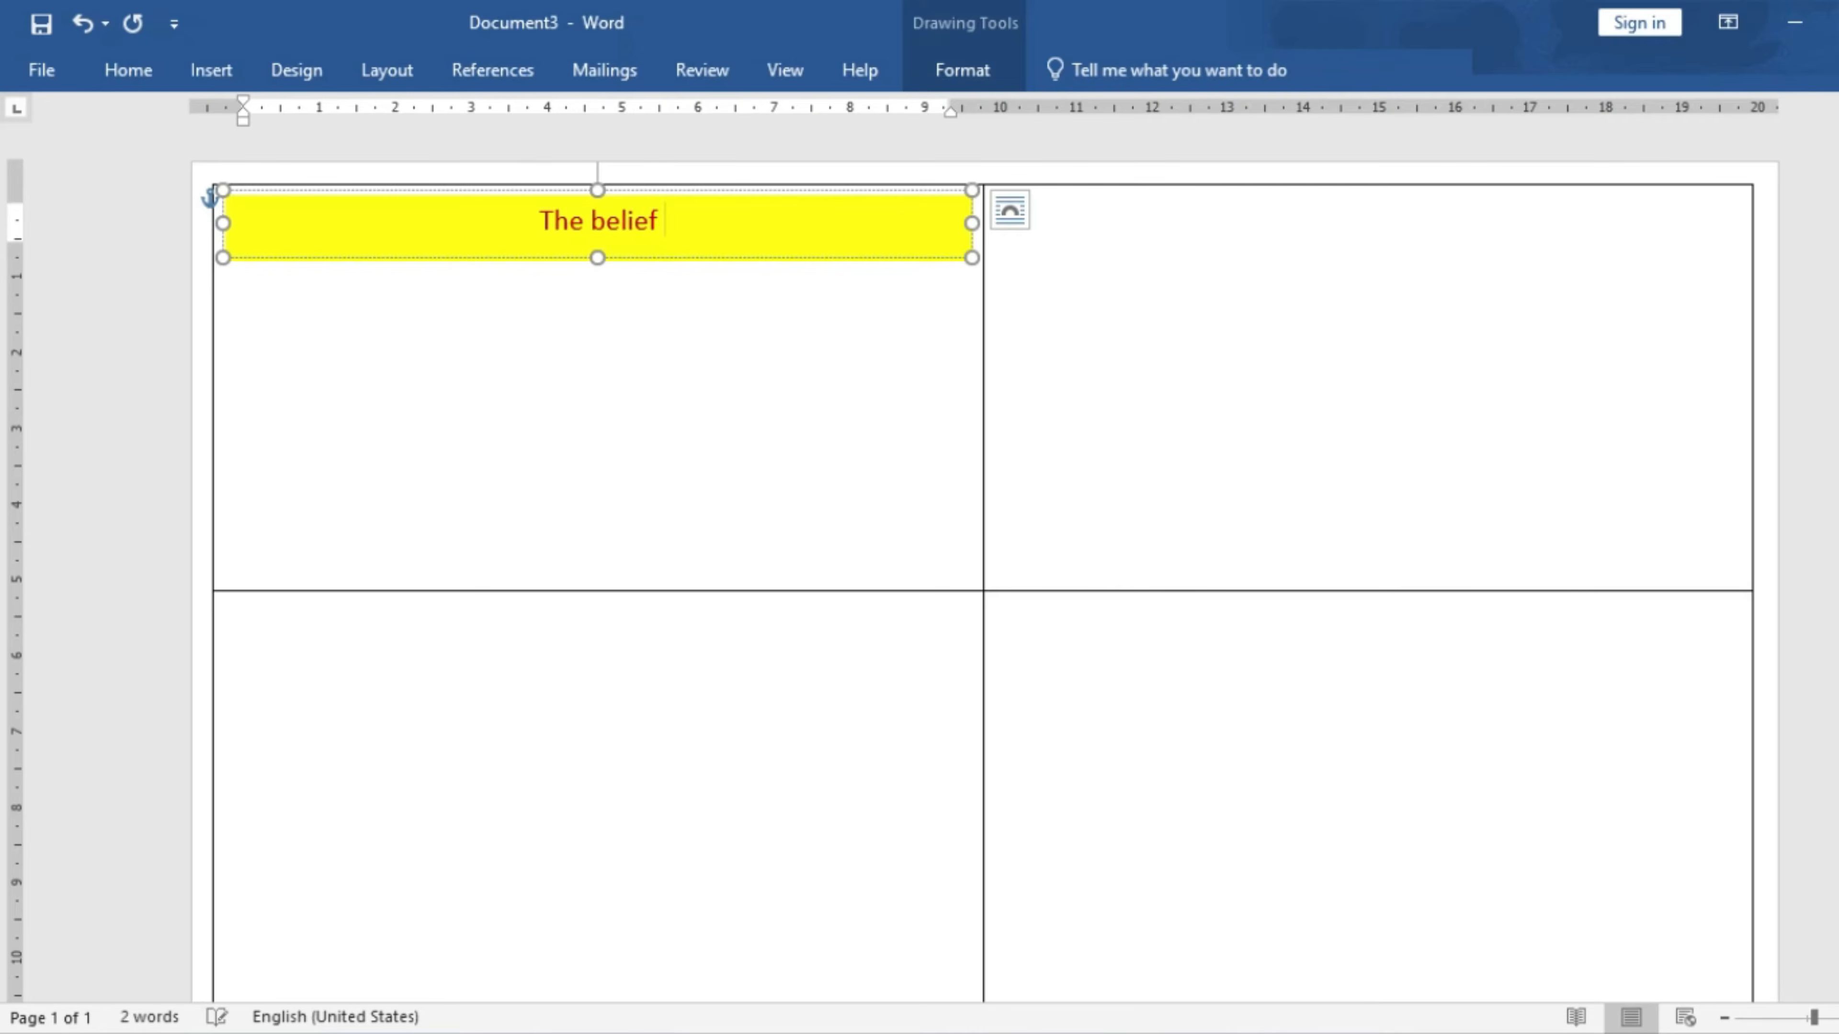
text(of Education )
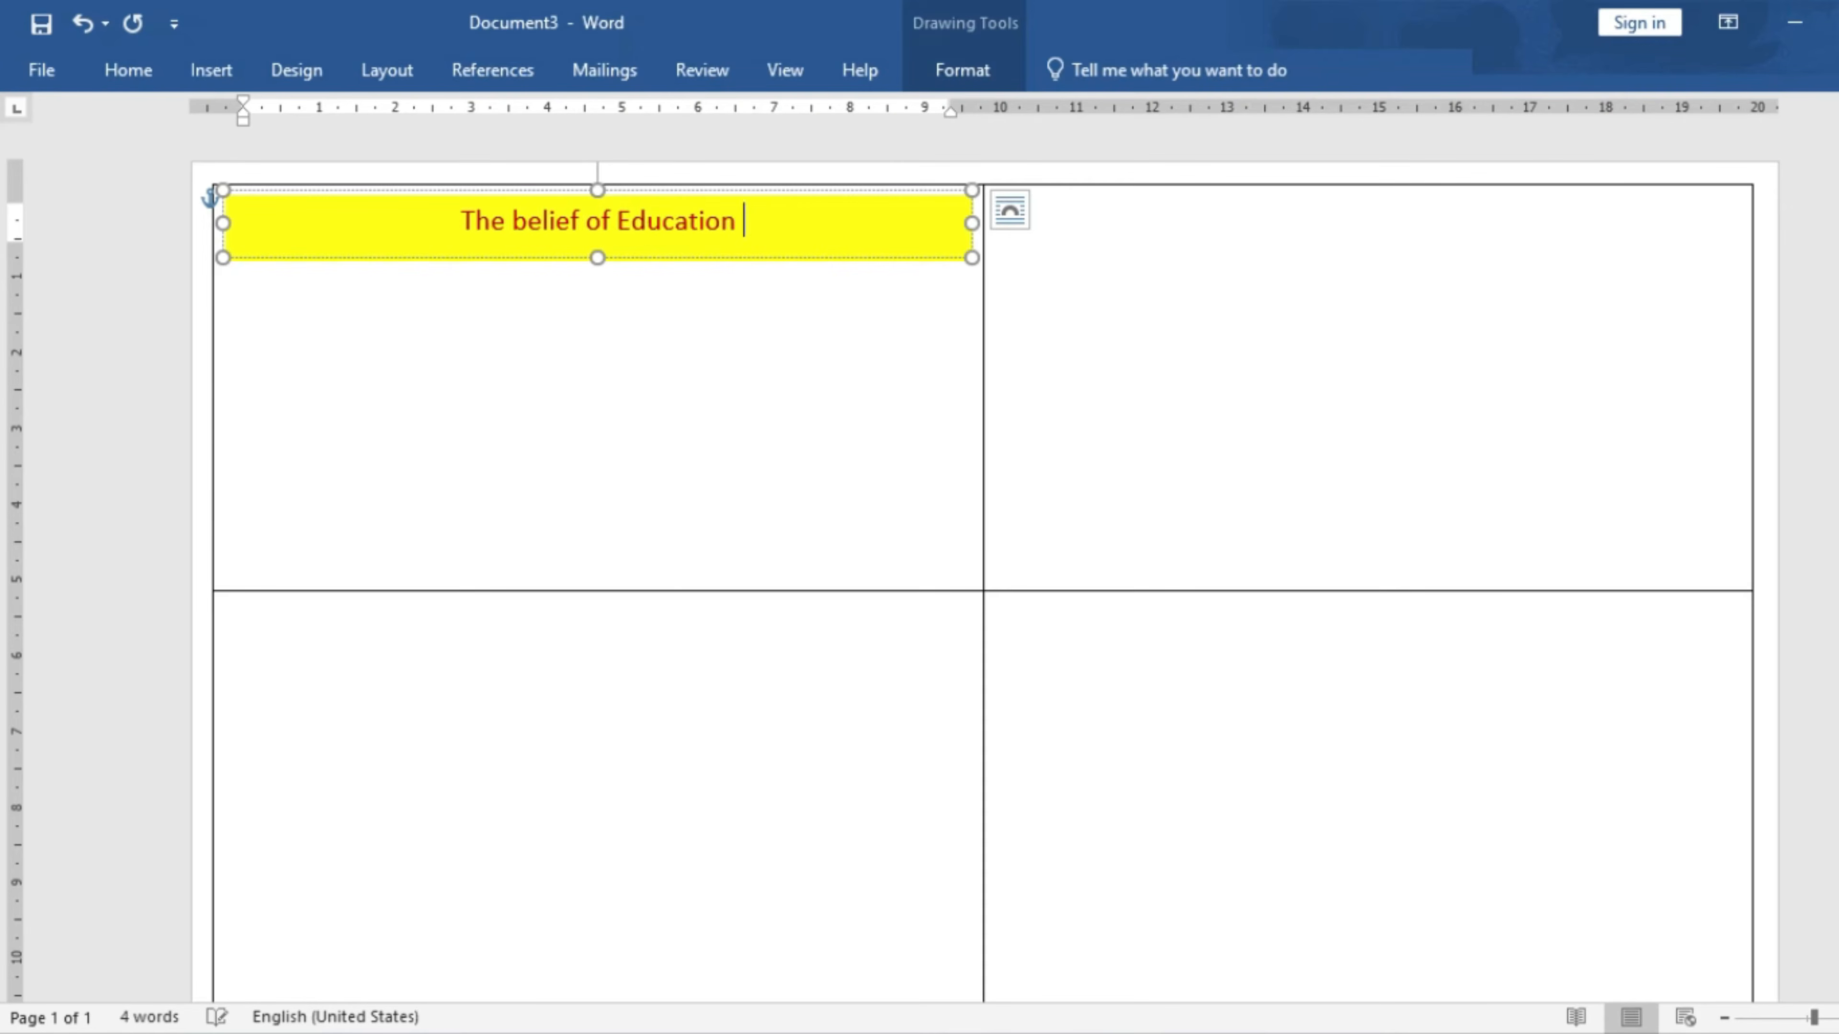
text(ECC Education)
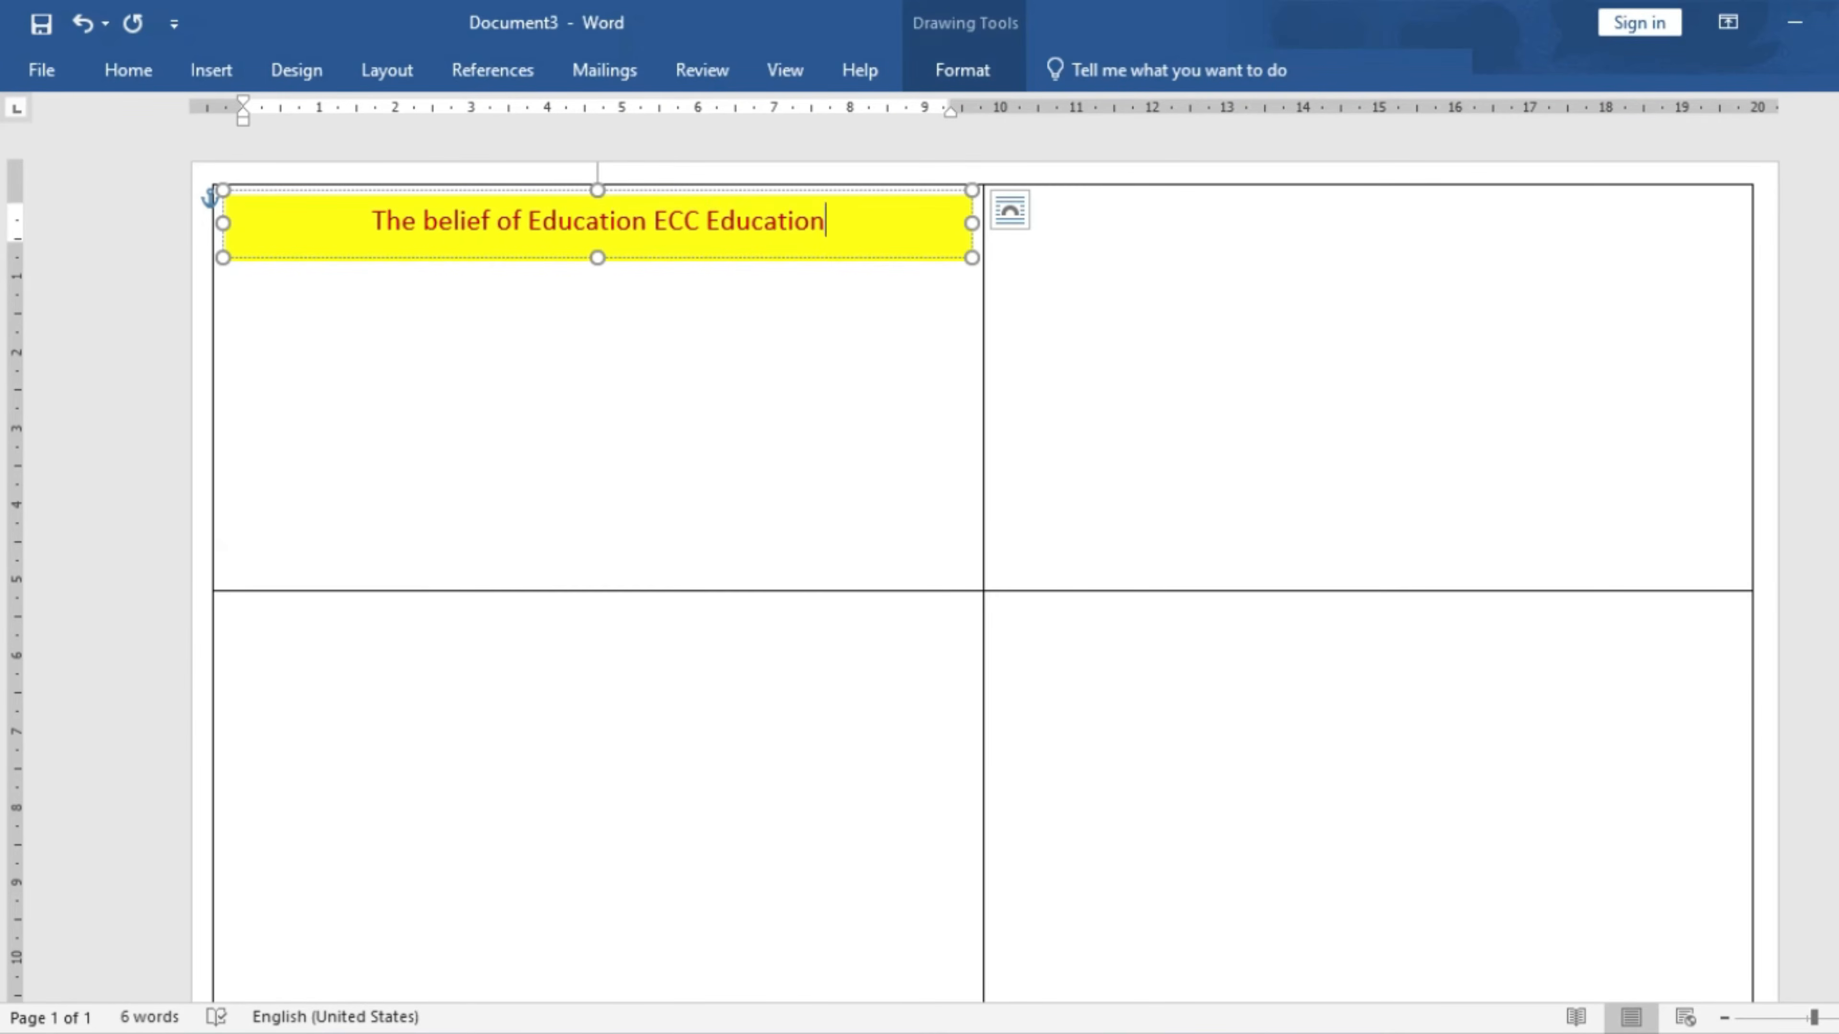
- Make the whole banner title bold at 16 pt
drag(847, 225, 284, 190)
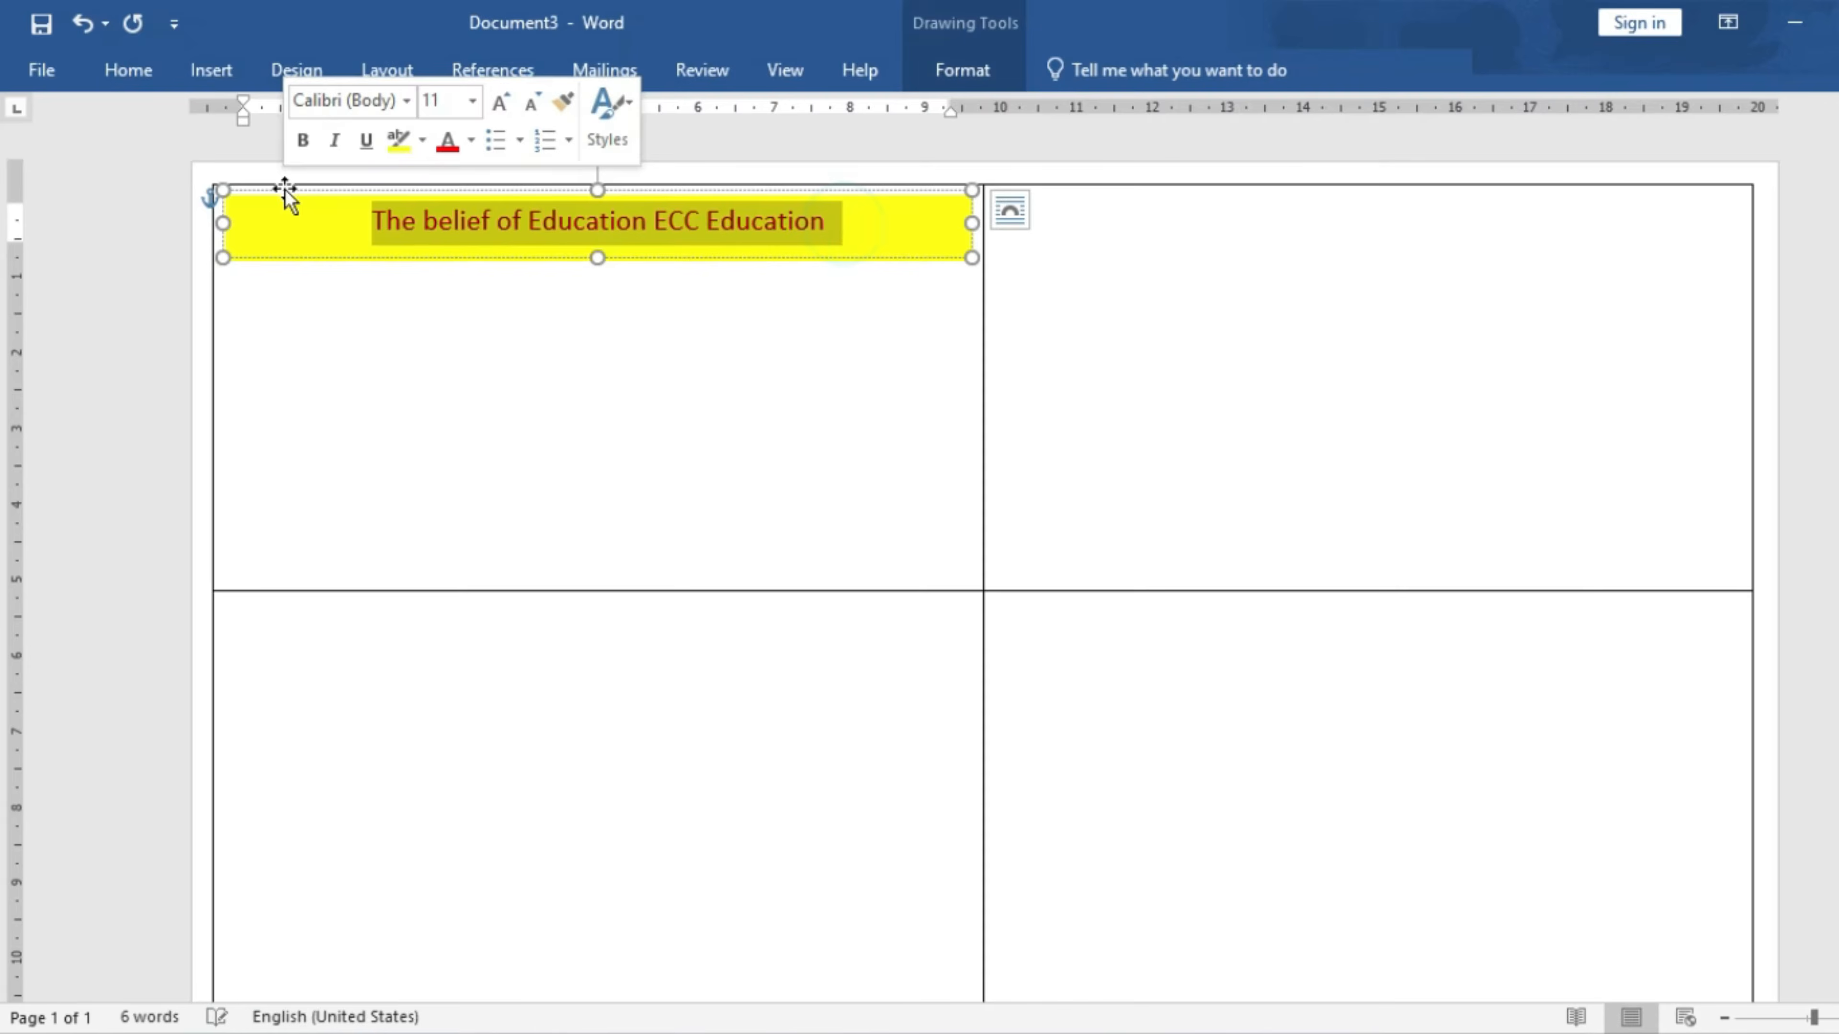
click(123, 70)
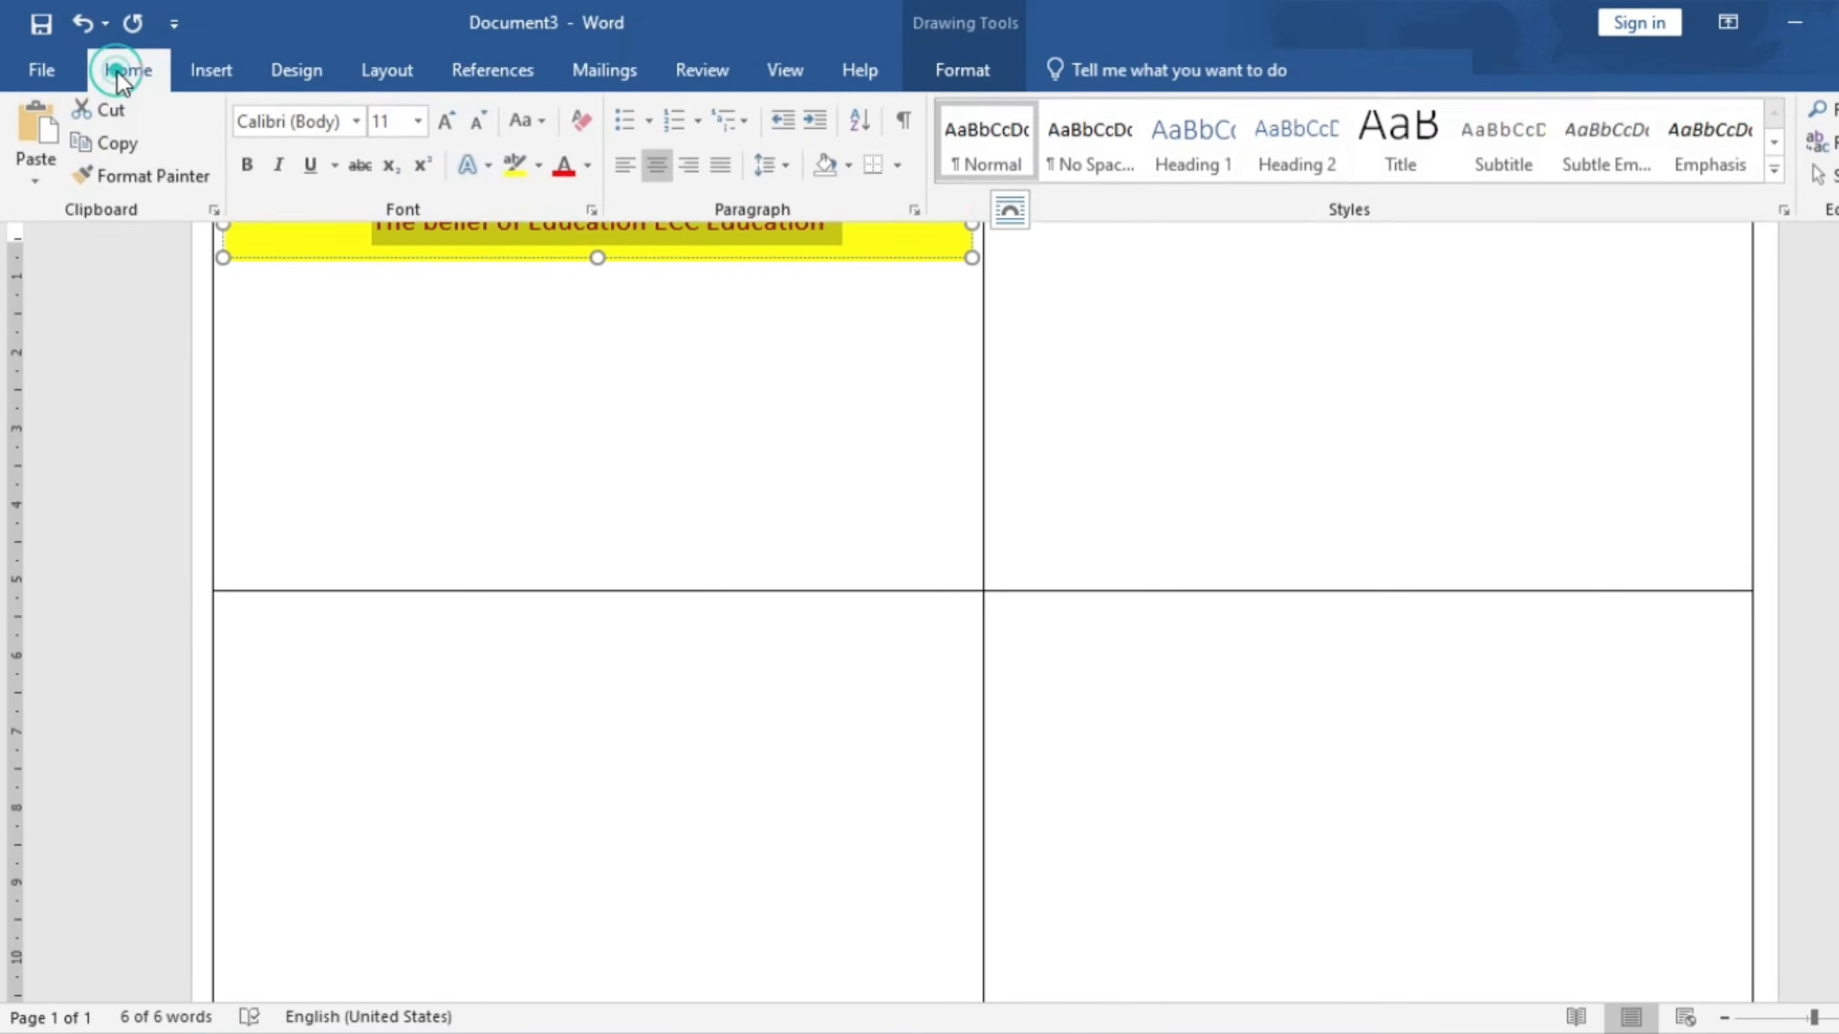
click(444, 134)
click(444, 135)
click(444, 134)
click(444, 134)
click(481, 127)
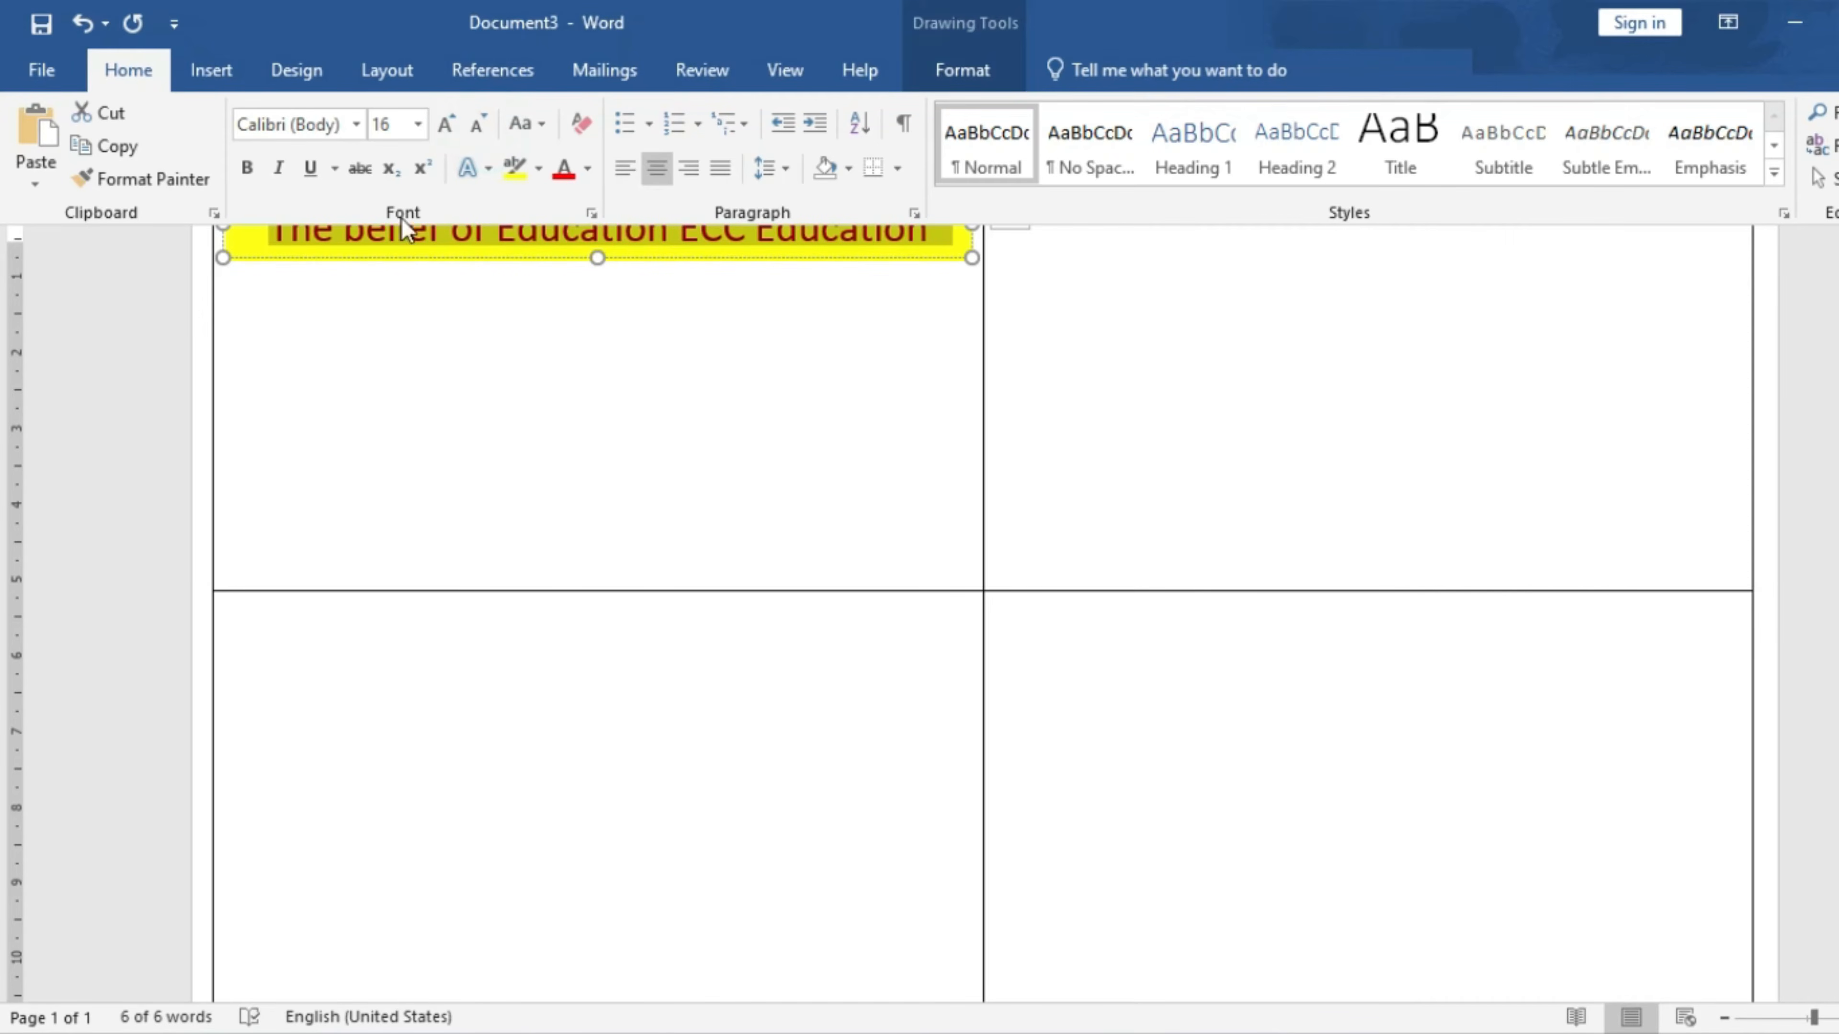
click(244, 167)
click(694, 387)
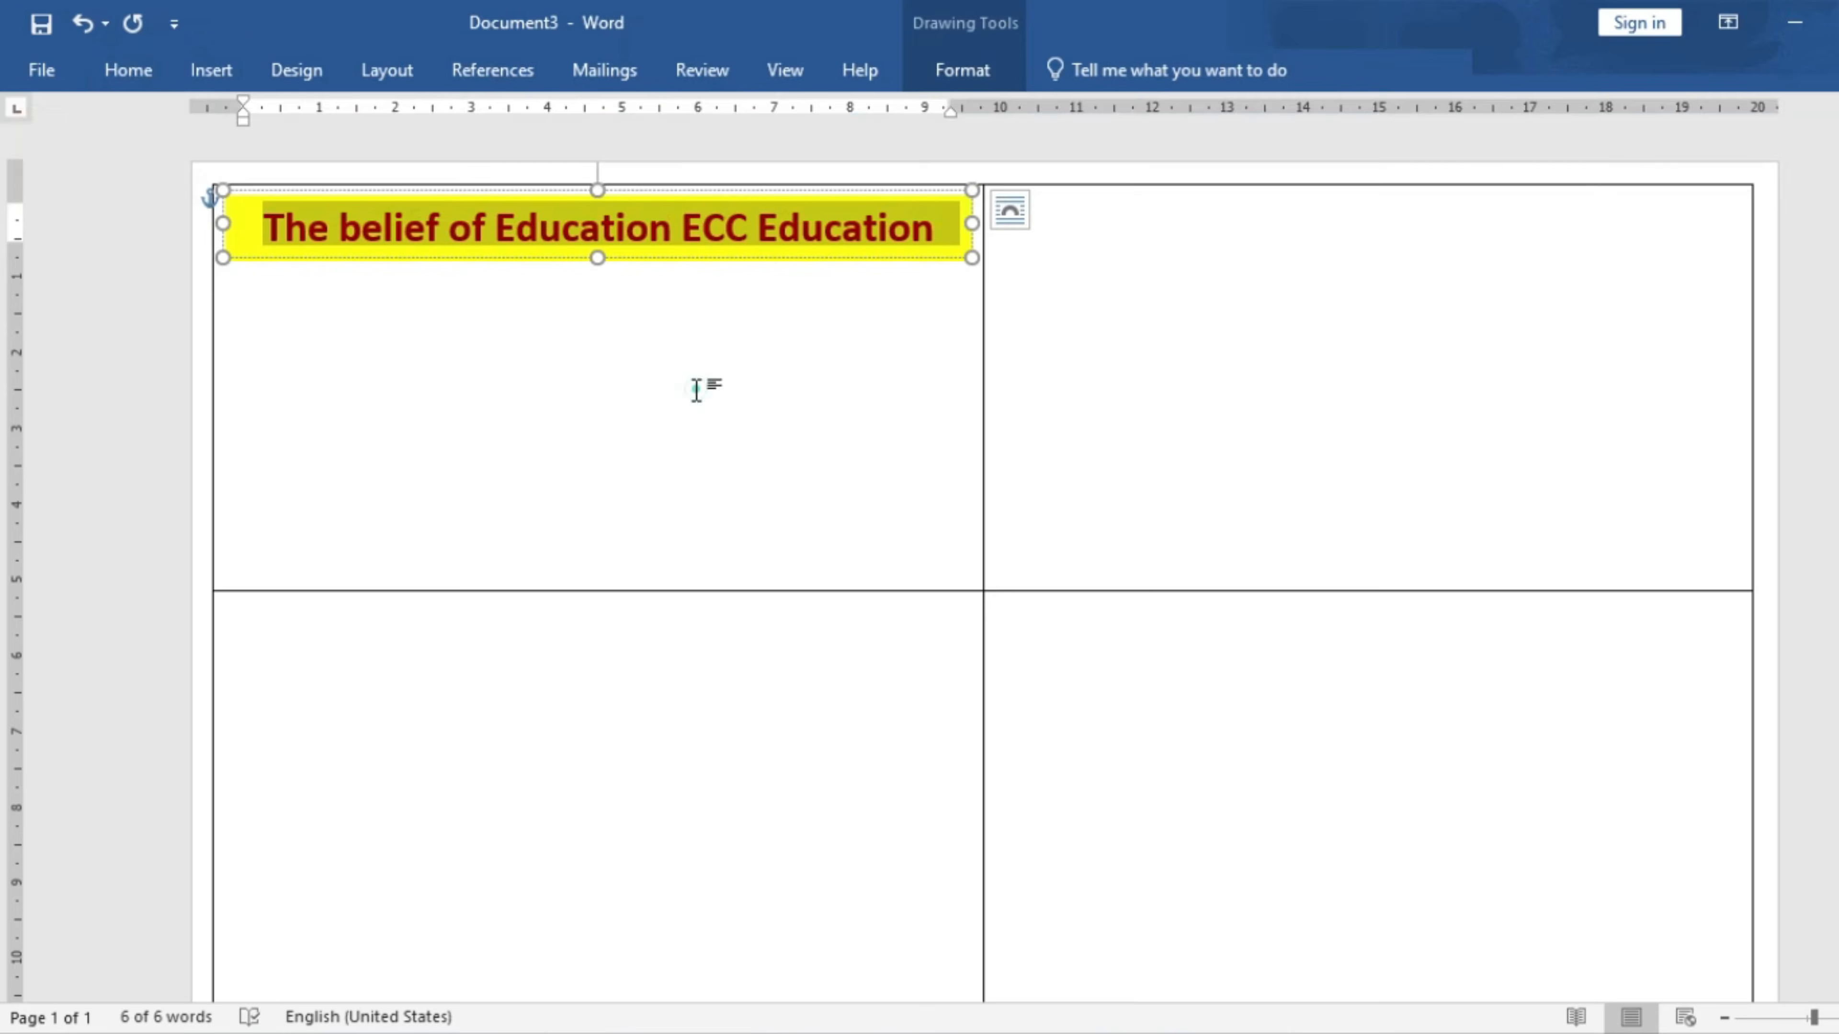
click(815, 389)
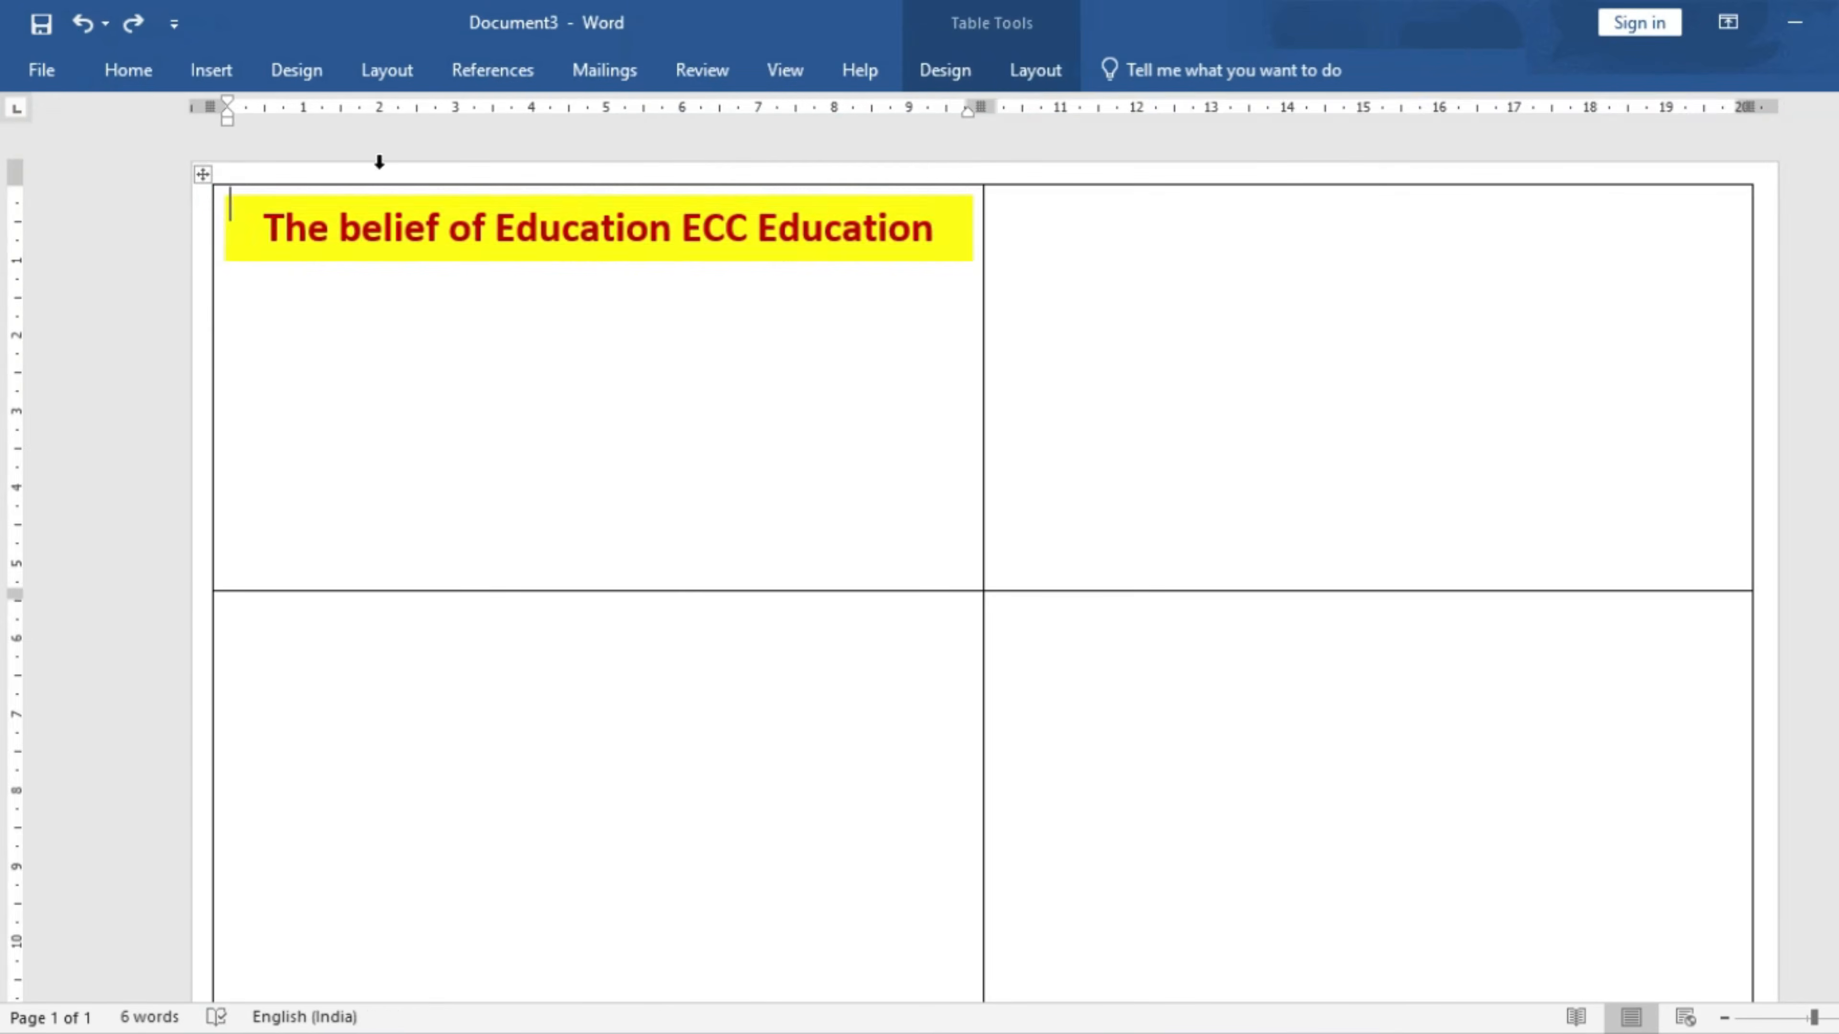
click(212, 72)
- Draw a second rectangle band below the title banner and remove its outline
click(286, 178)
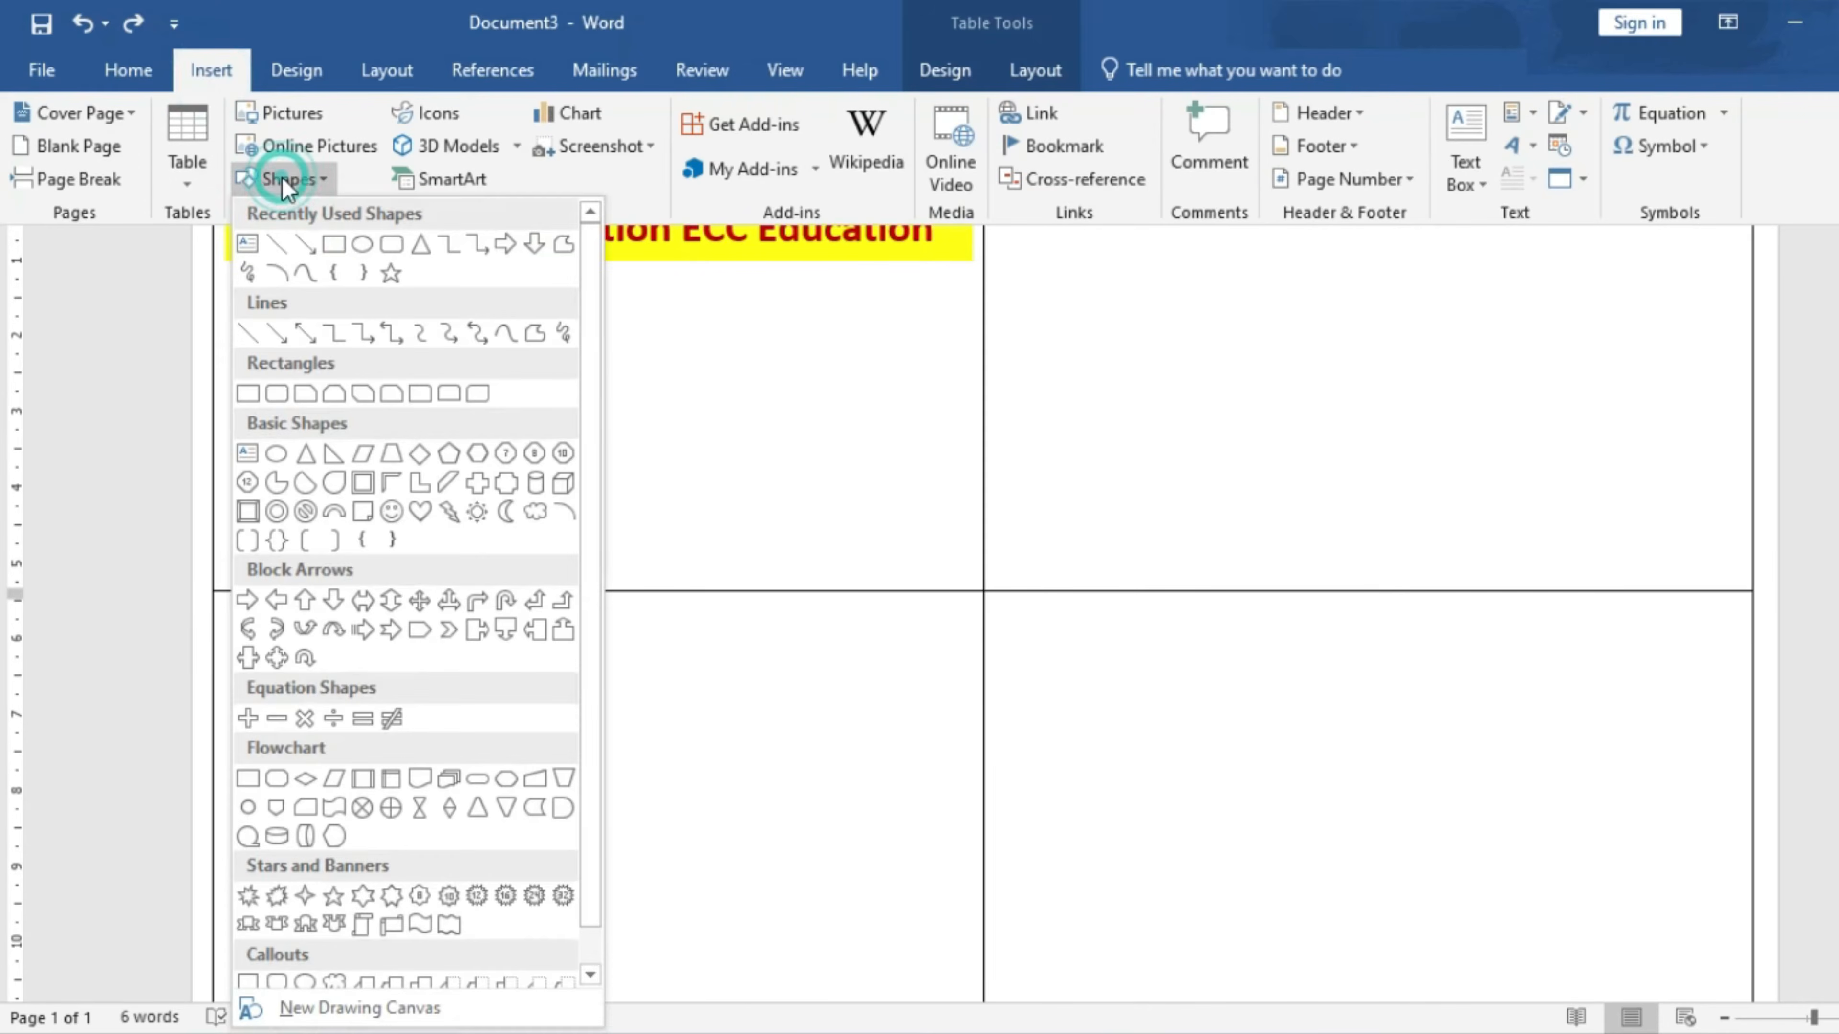
click(333, 246)
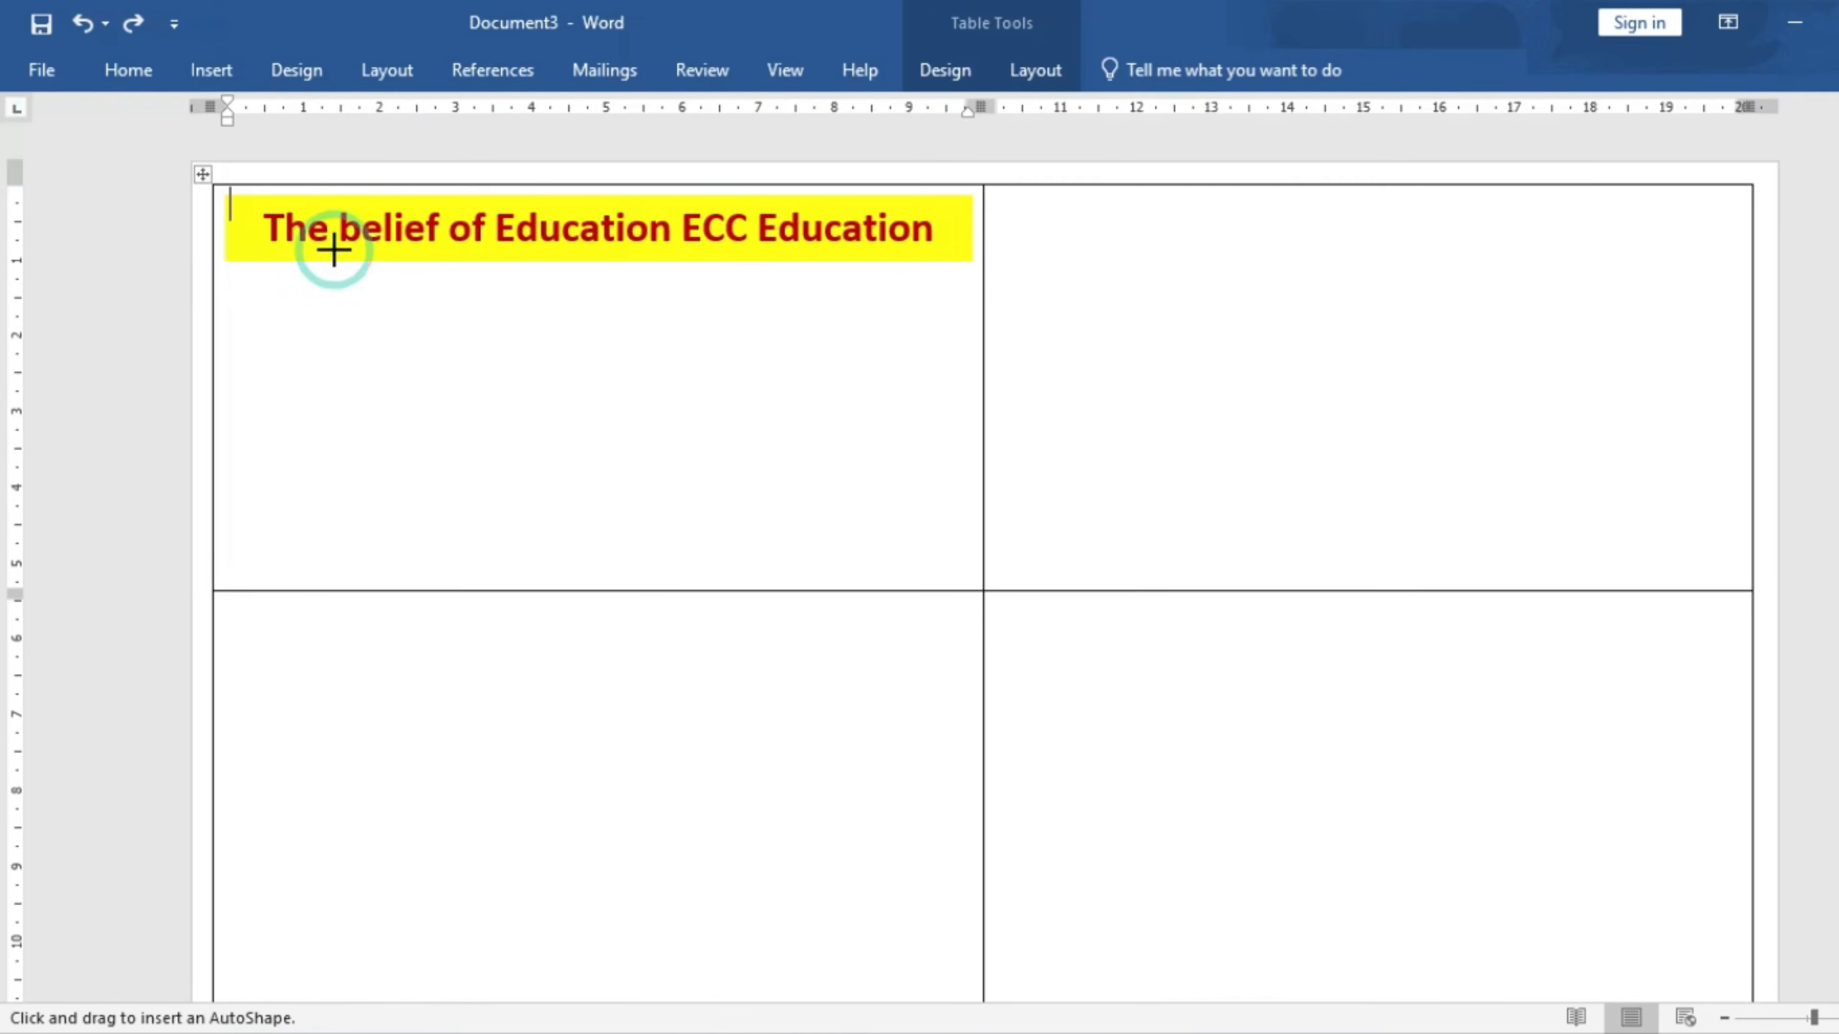
mouse_move(226, 263)
mouse_down()
mouse_move(550, 317)
mouse_move(867, 327)
mouse_move(968, 309)
mouse_up()
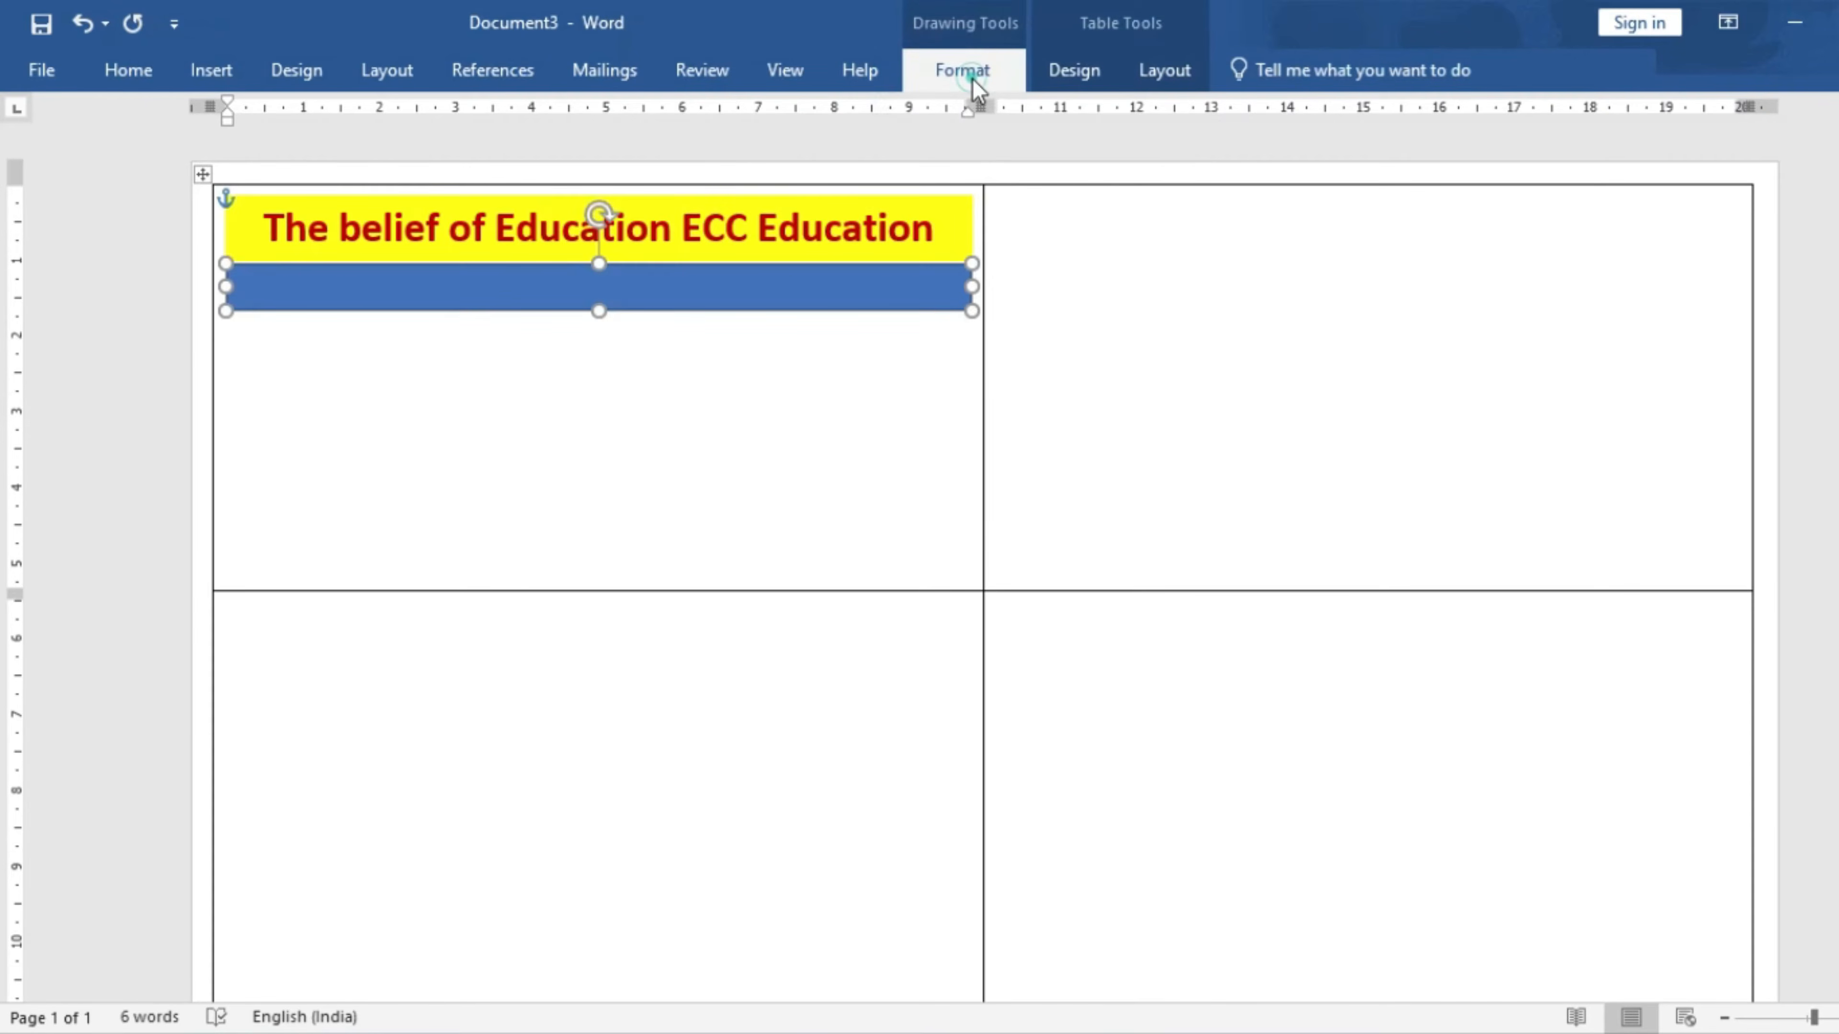
click(969, 72)
click(655, 147)
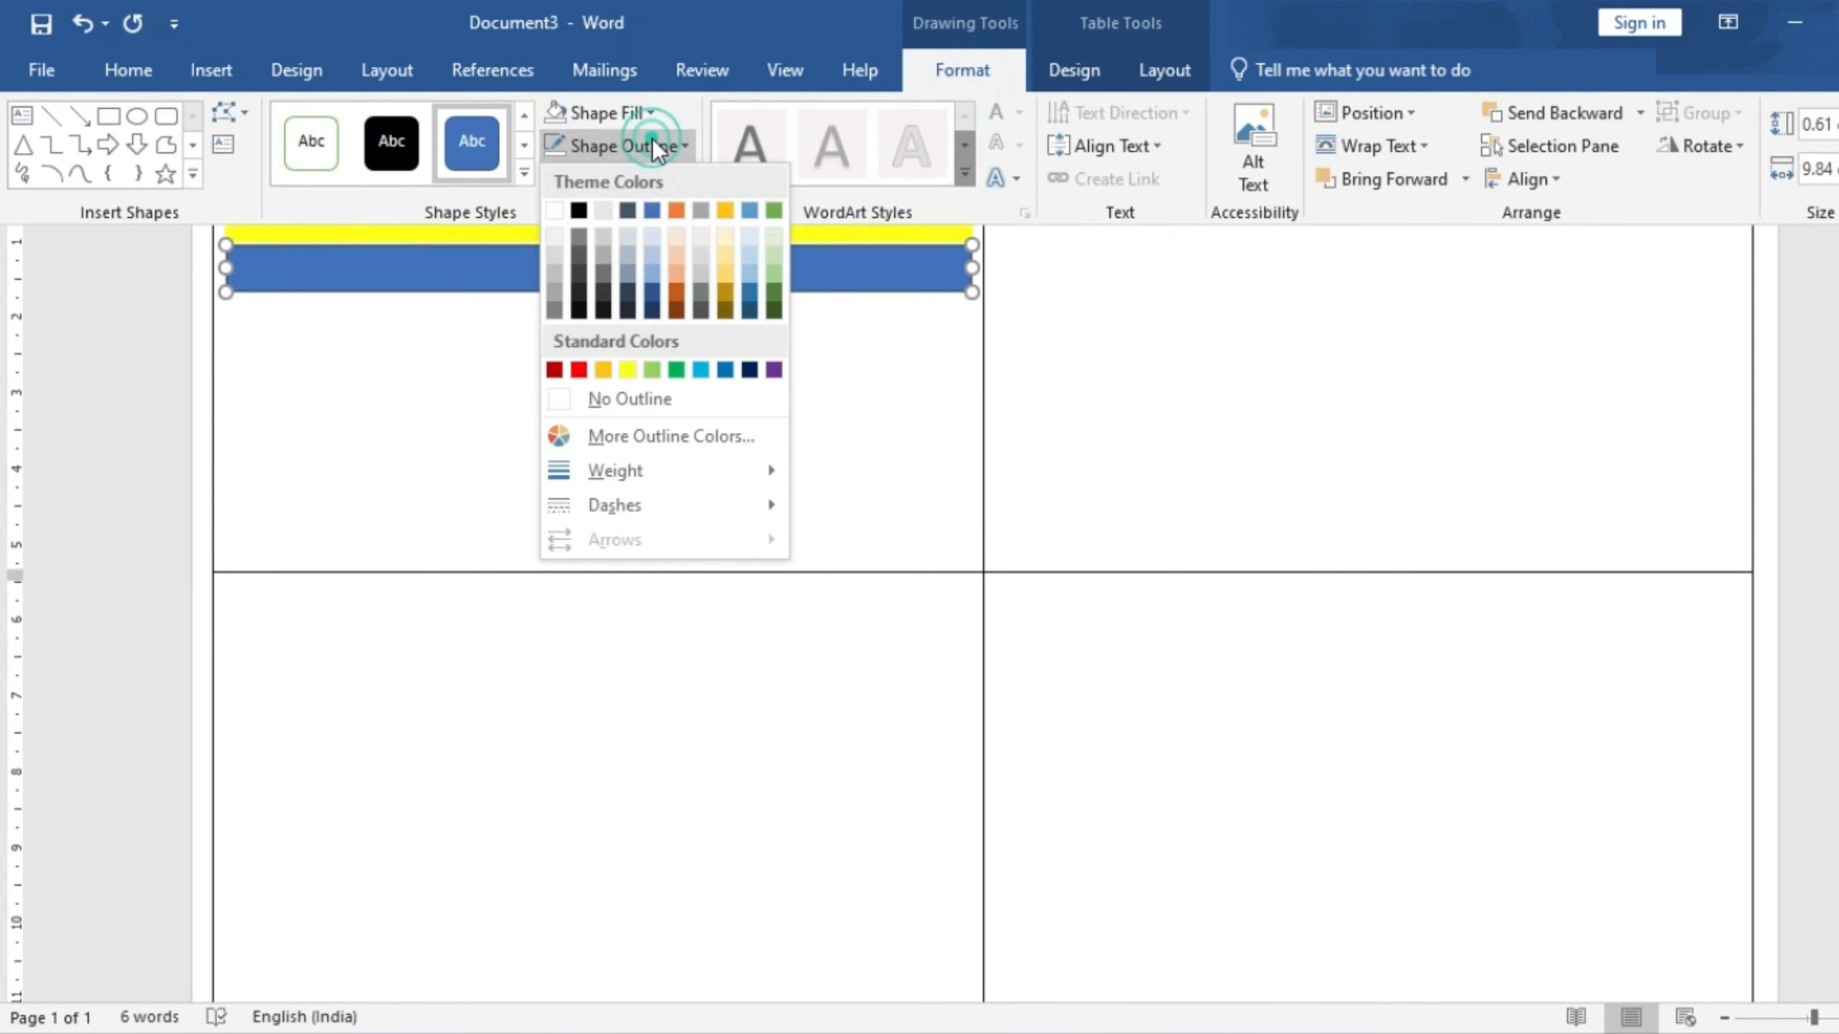
click(614, 384)
- Fill the band with bright green from the Standard colours palette and nudge it up slightly
click(612, 116)
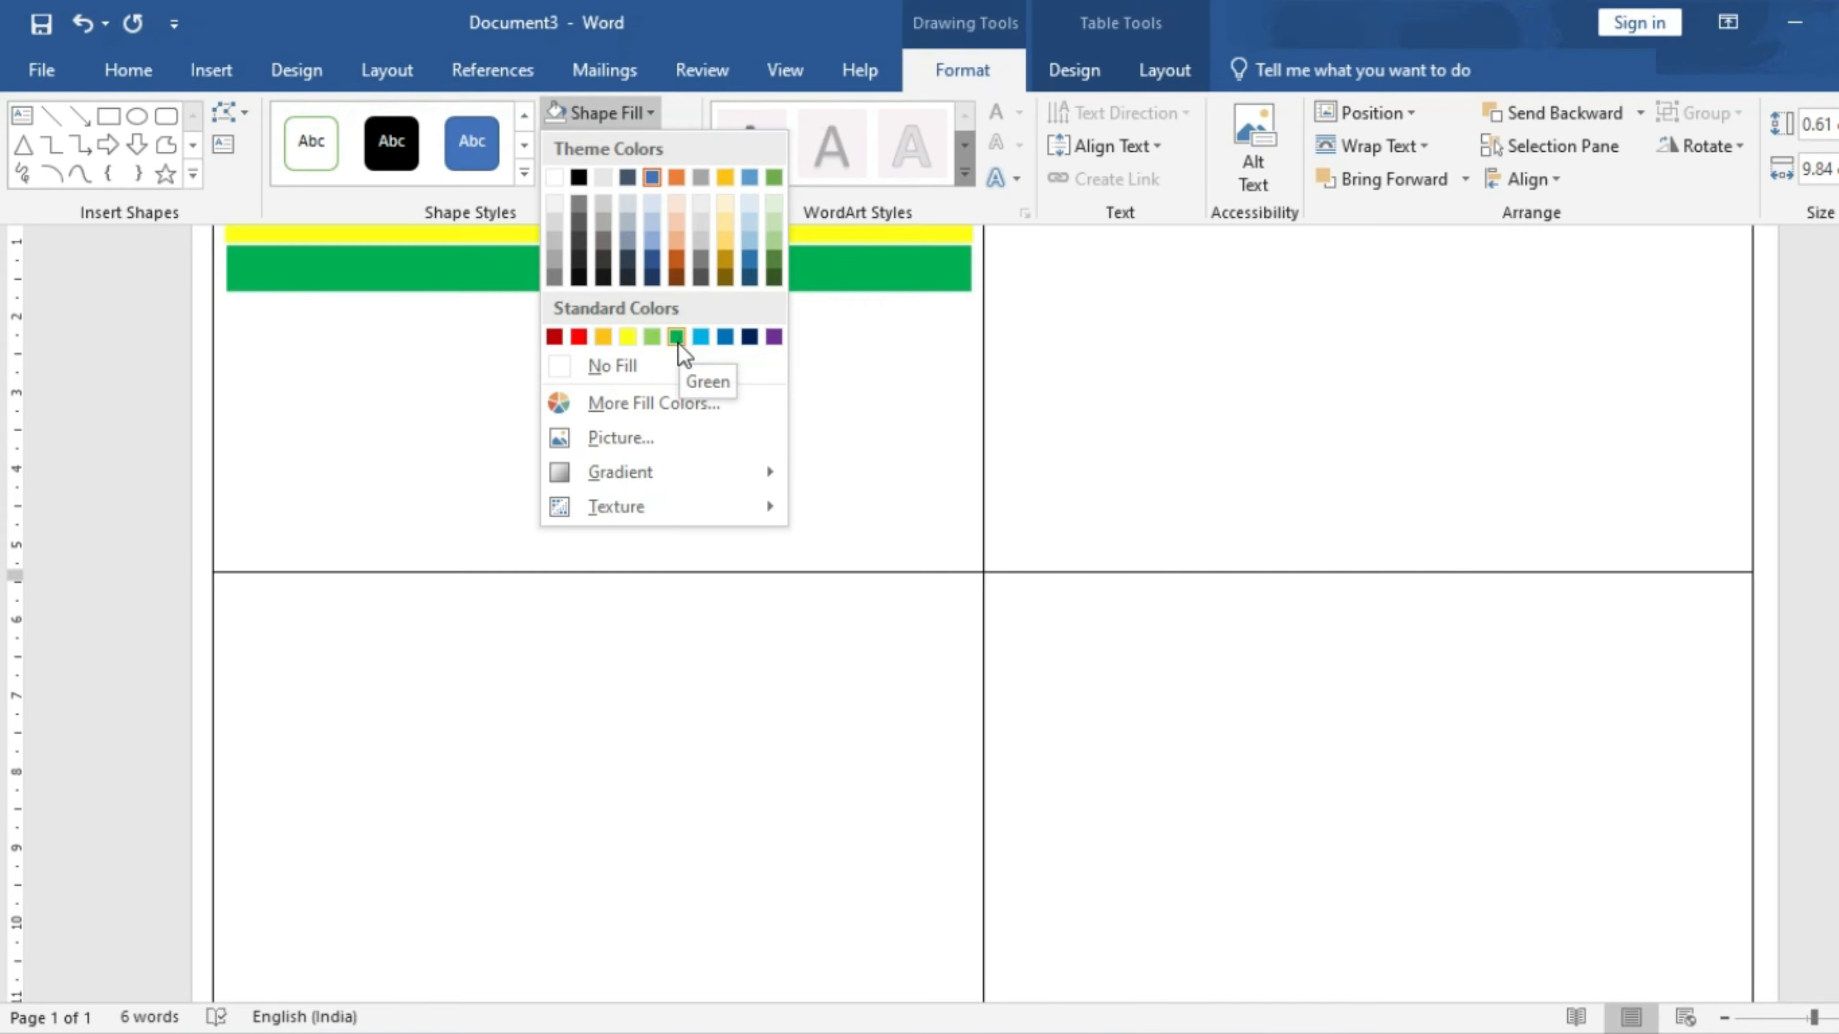
click(654, 400)
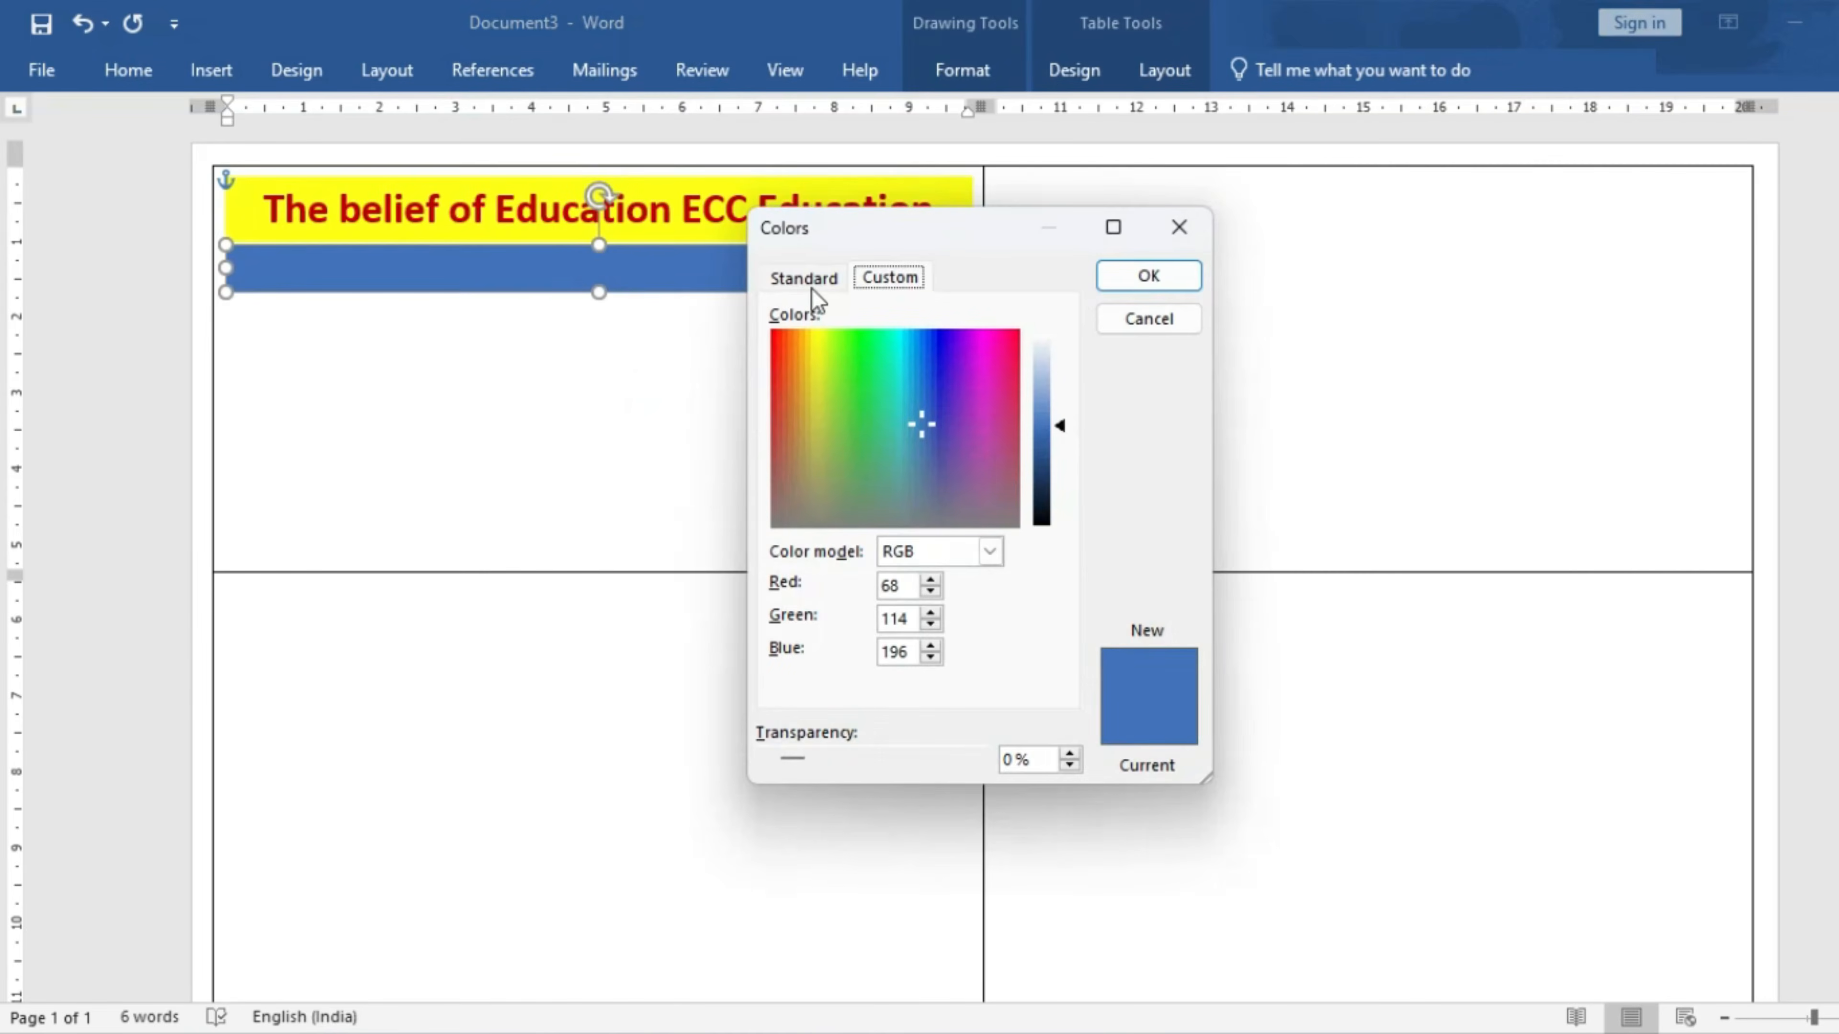
click(810, 284)
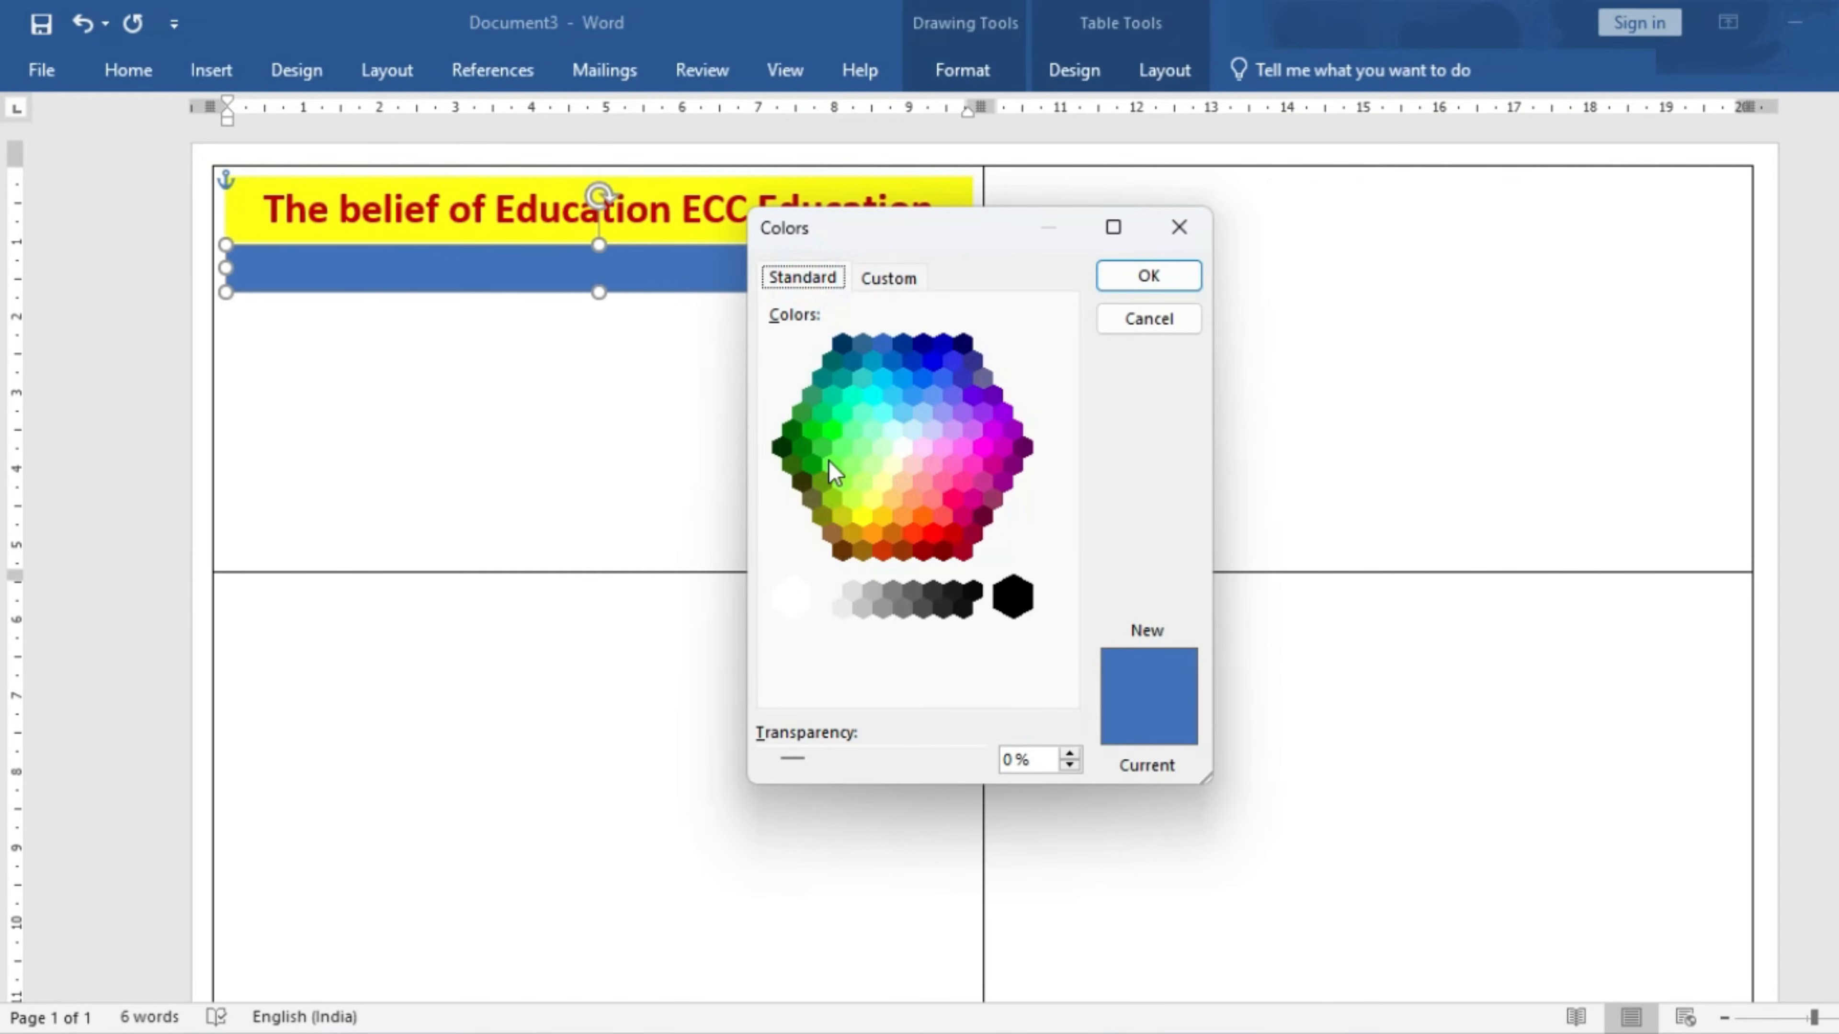
click(885, 282)
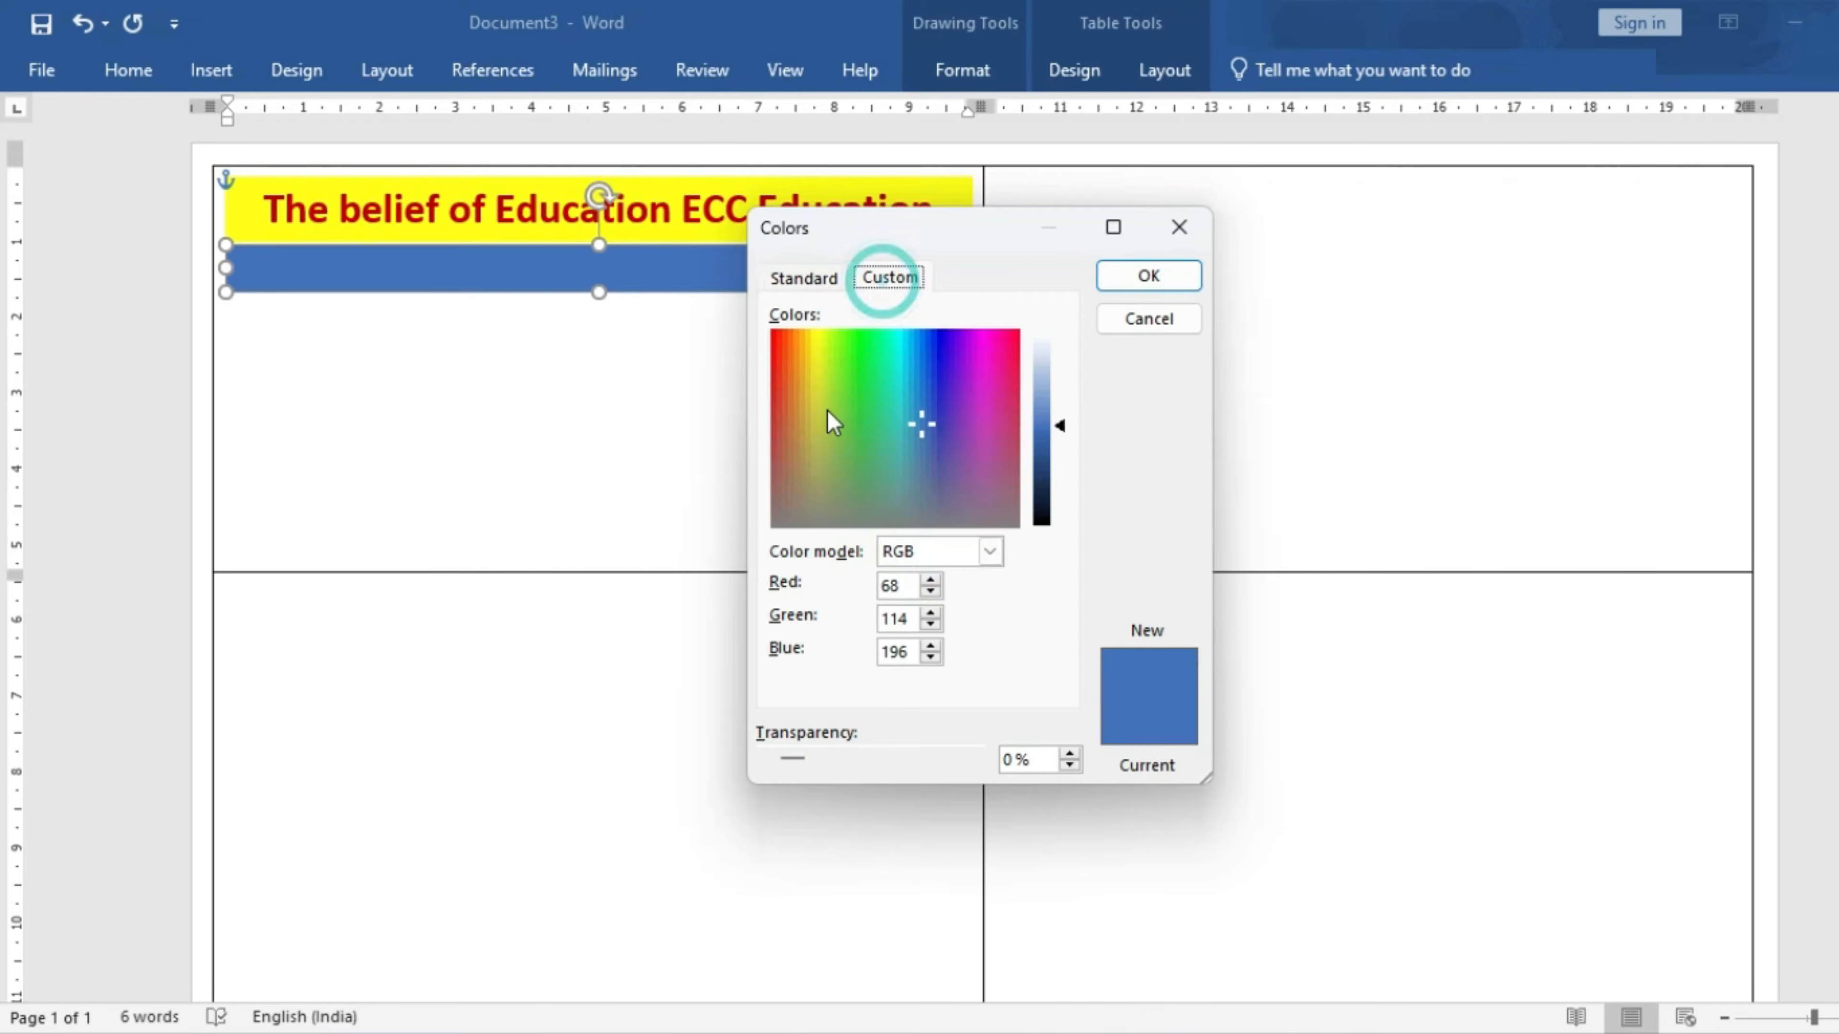
click(809, 284)
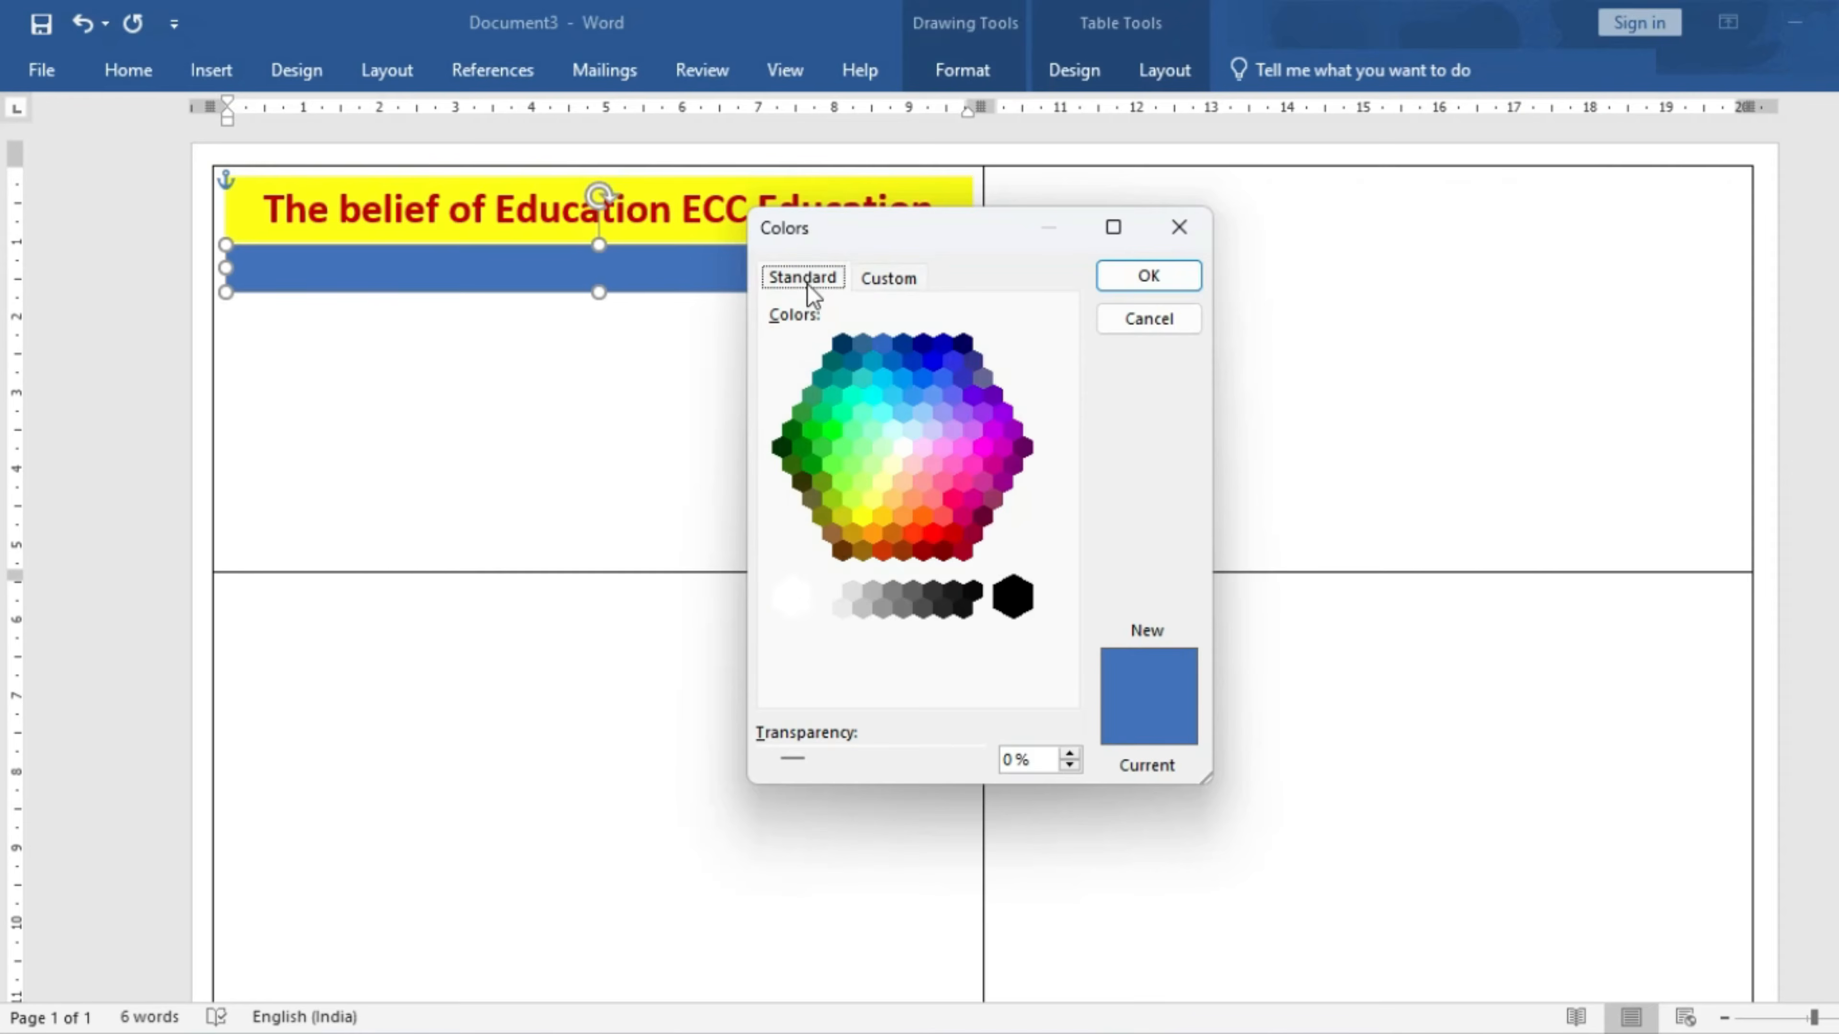
click(818, 433)
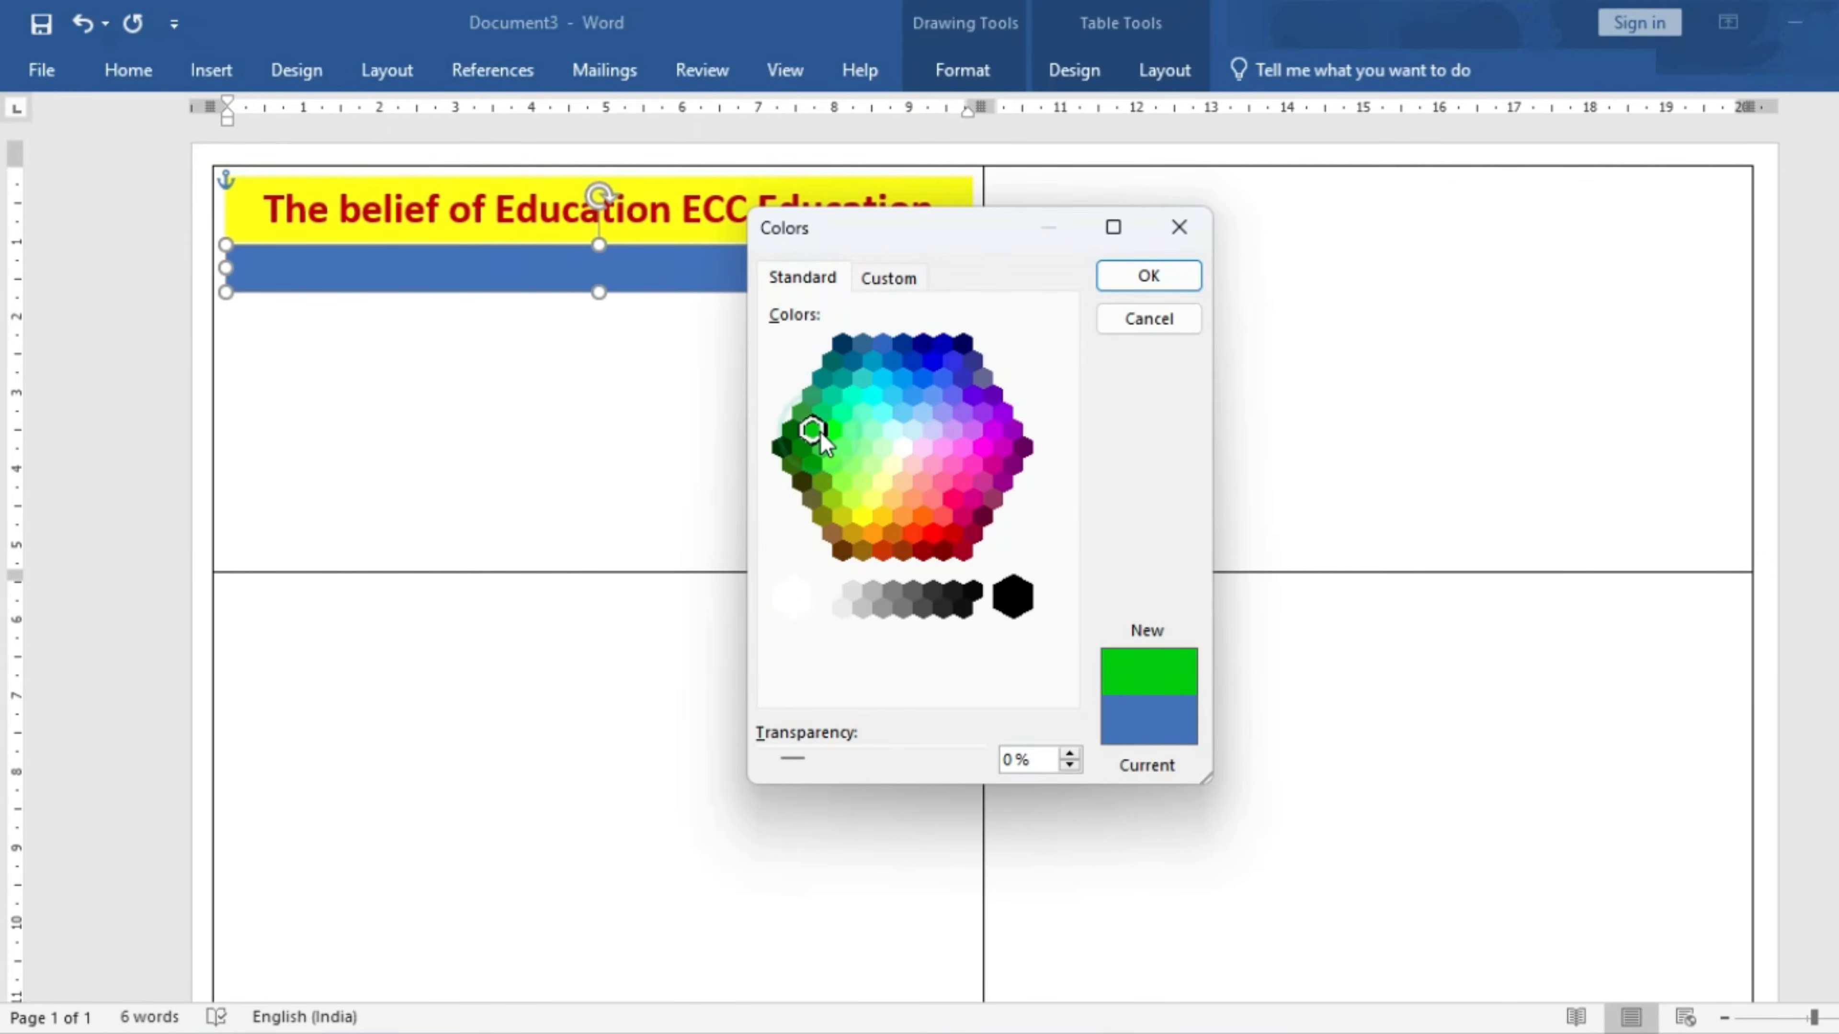
click(1144, 279)
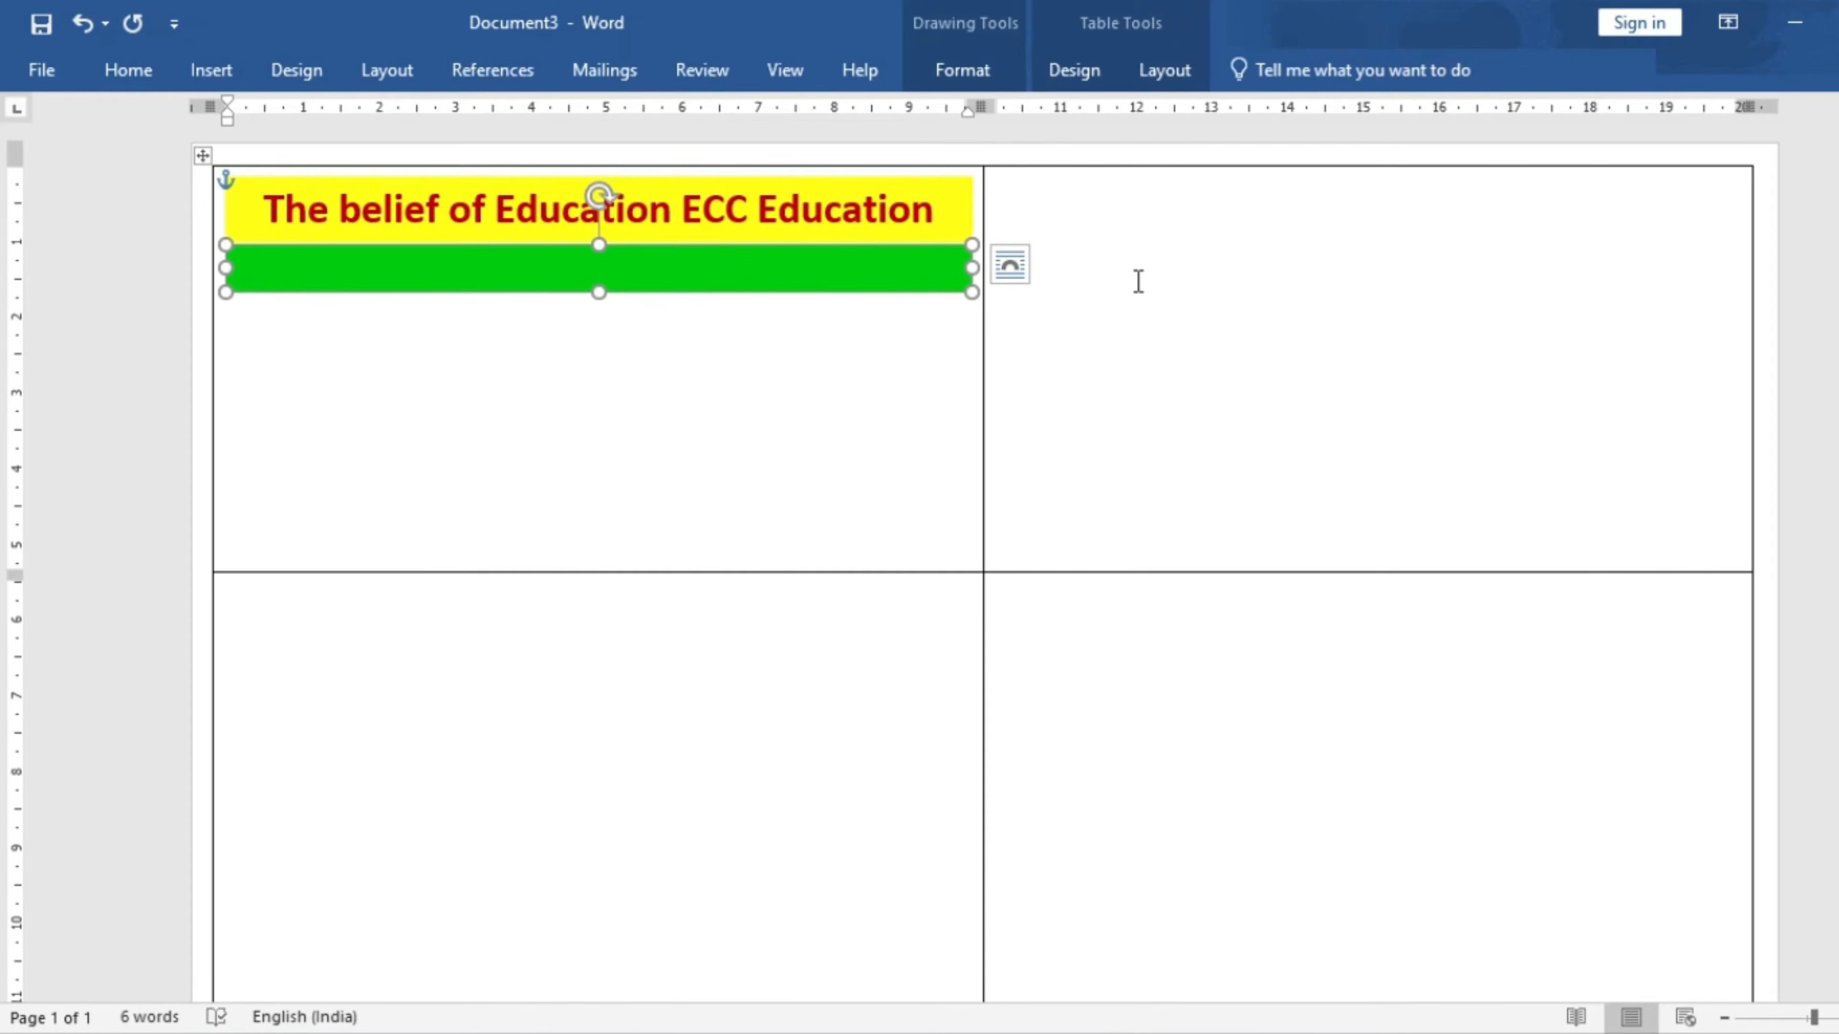
key(Up)
key(Up)
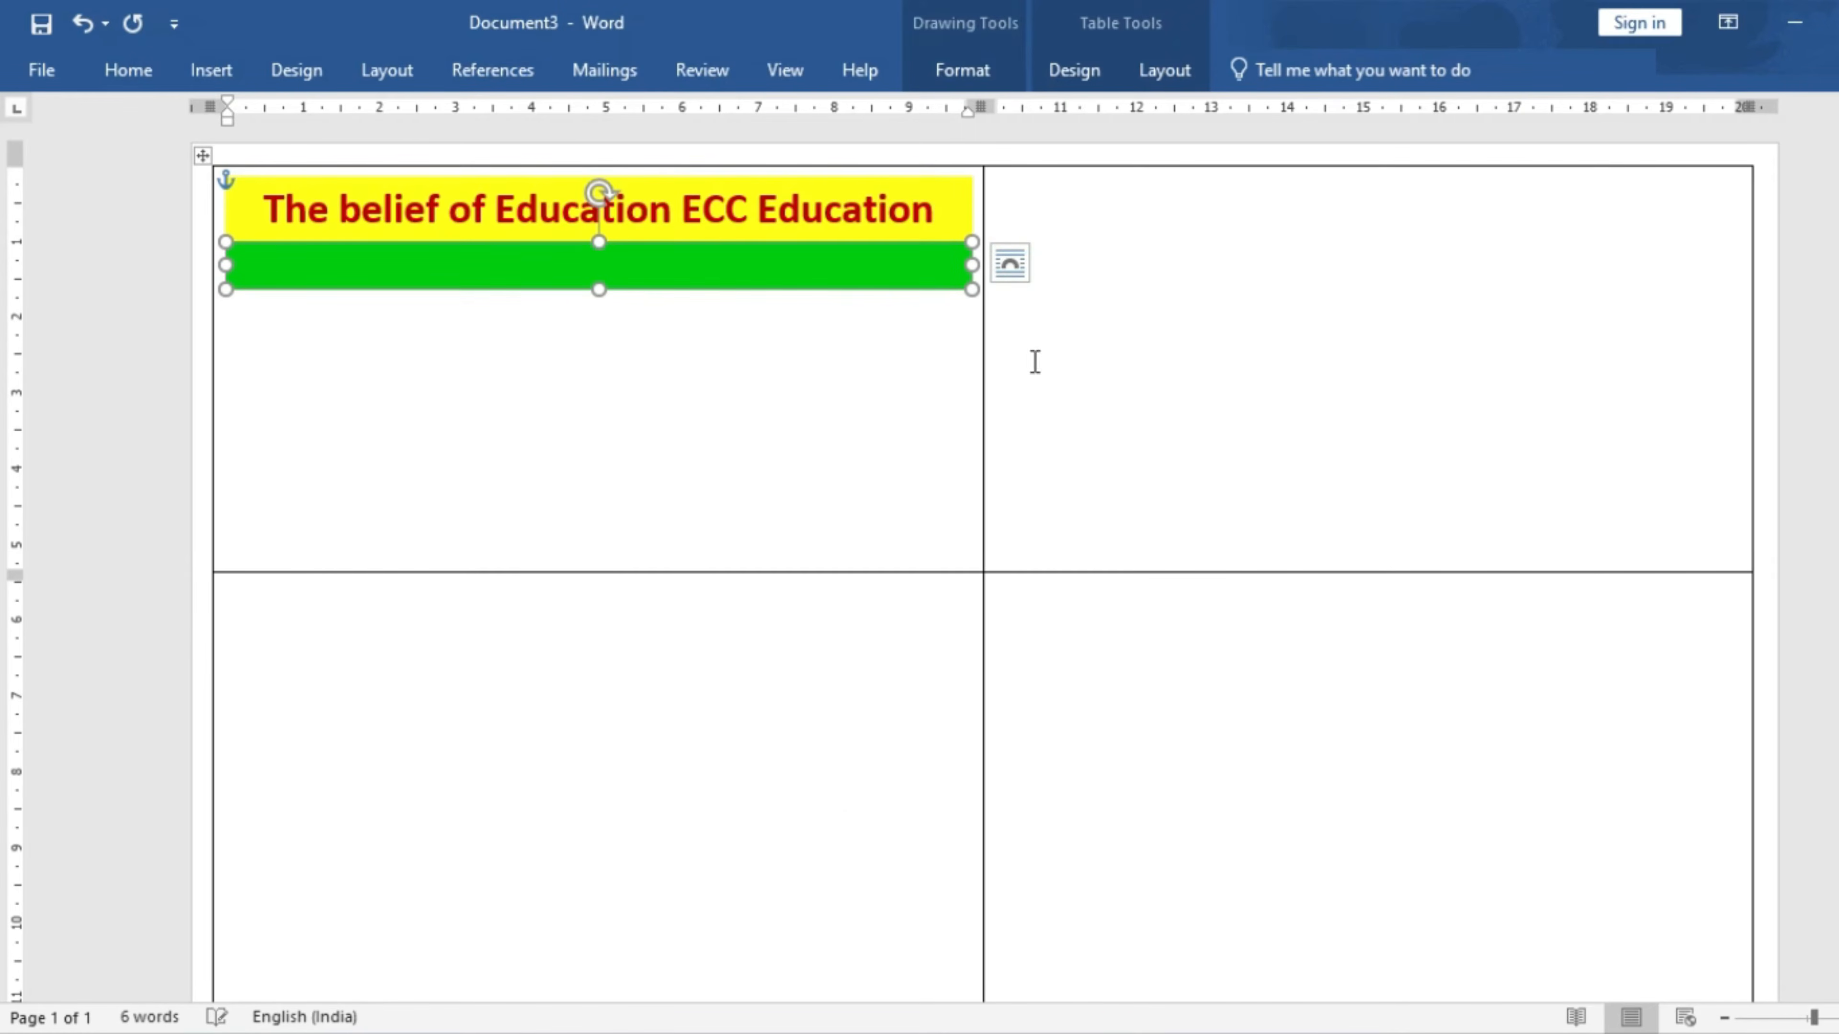
- Widen the green band so its right edge lines up with the yellow banner
click(935, 359)
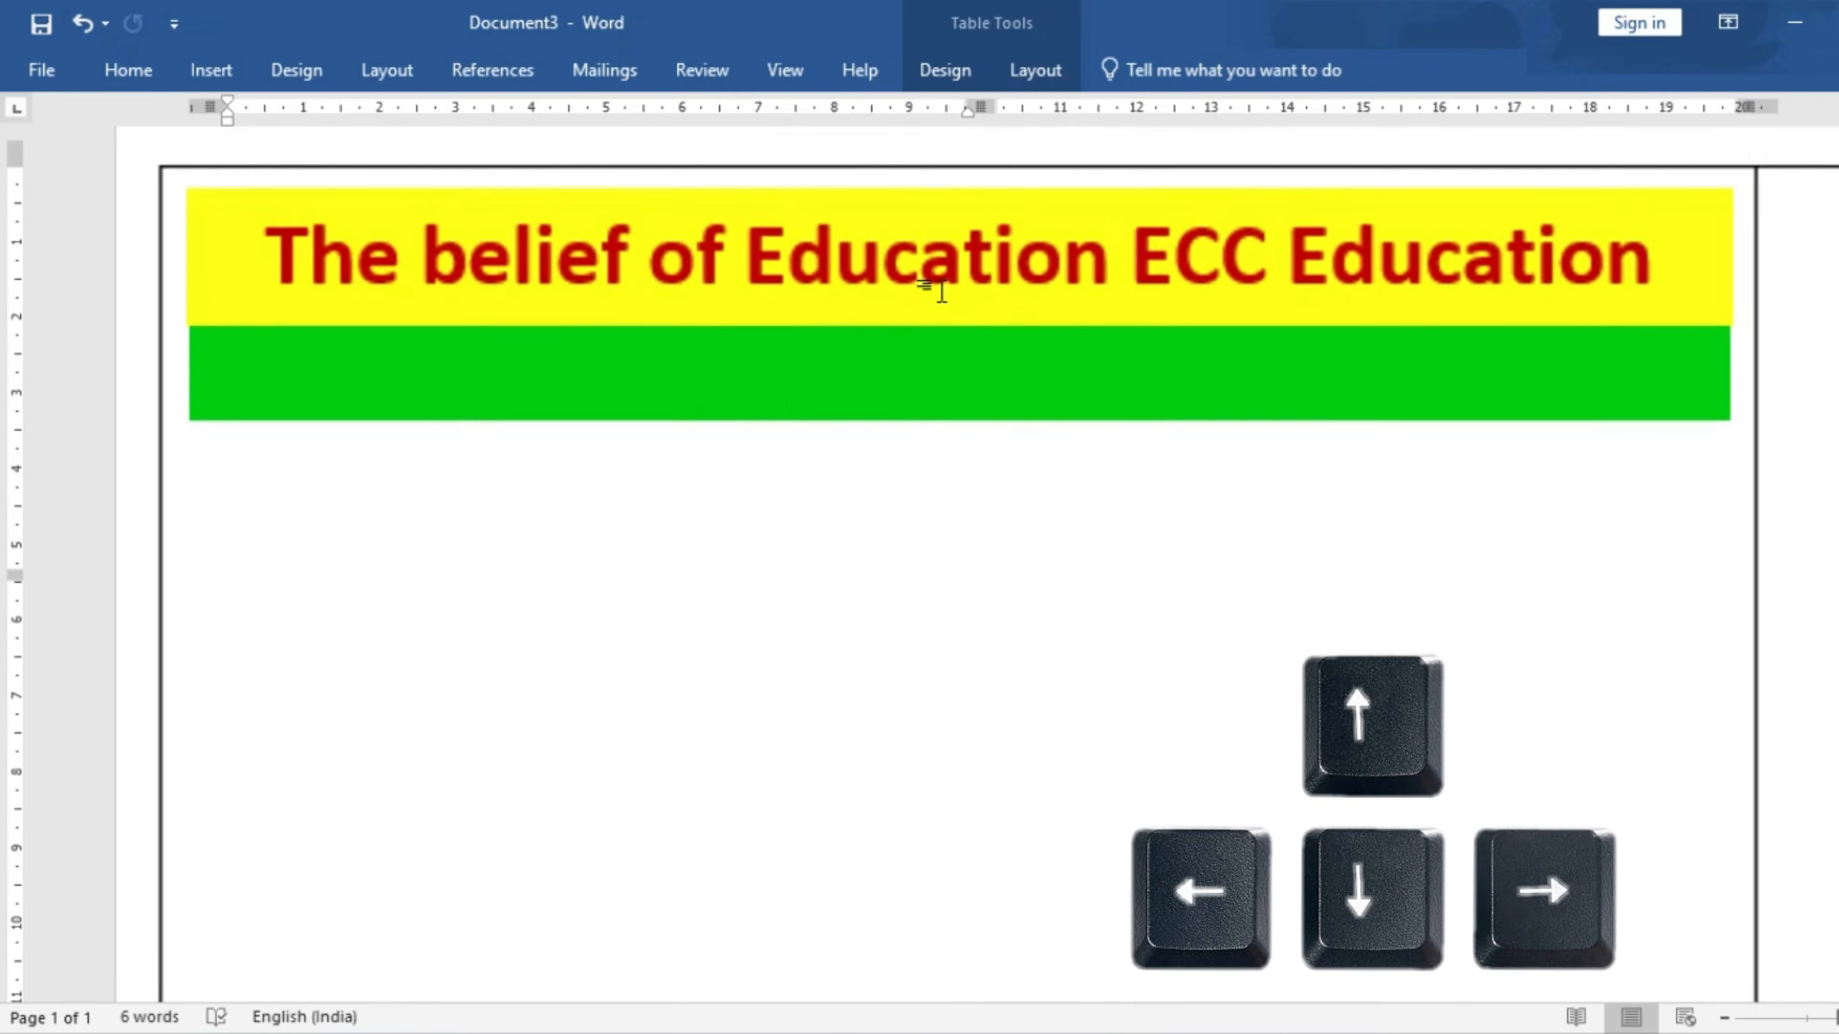
click(332, 398)
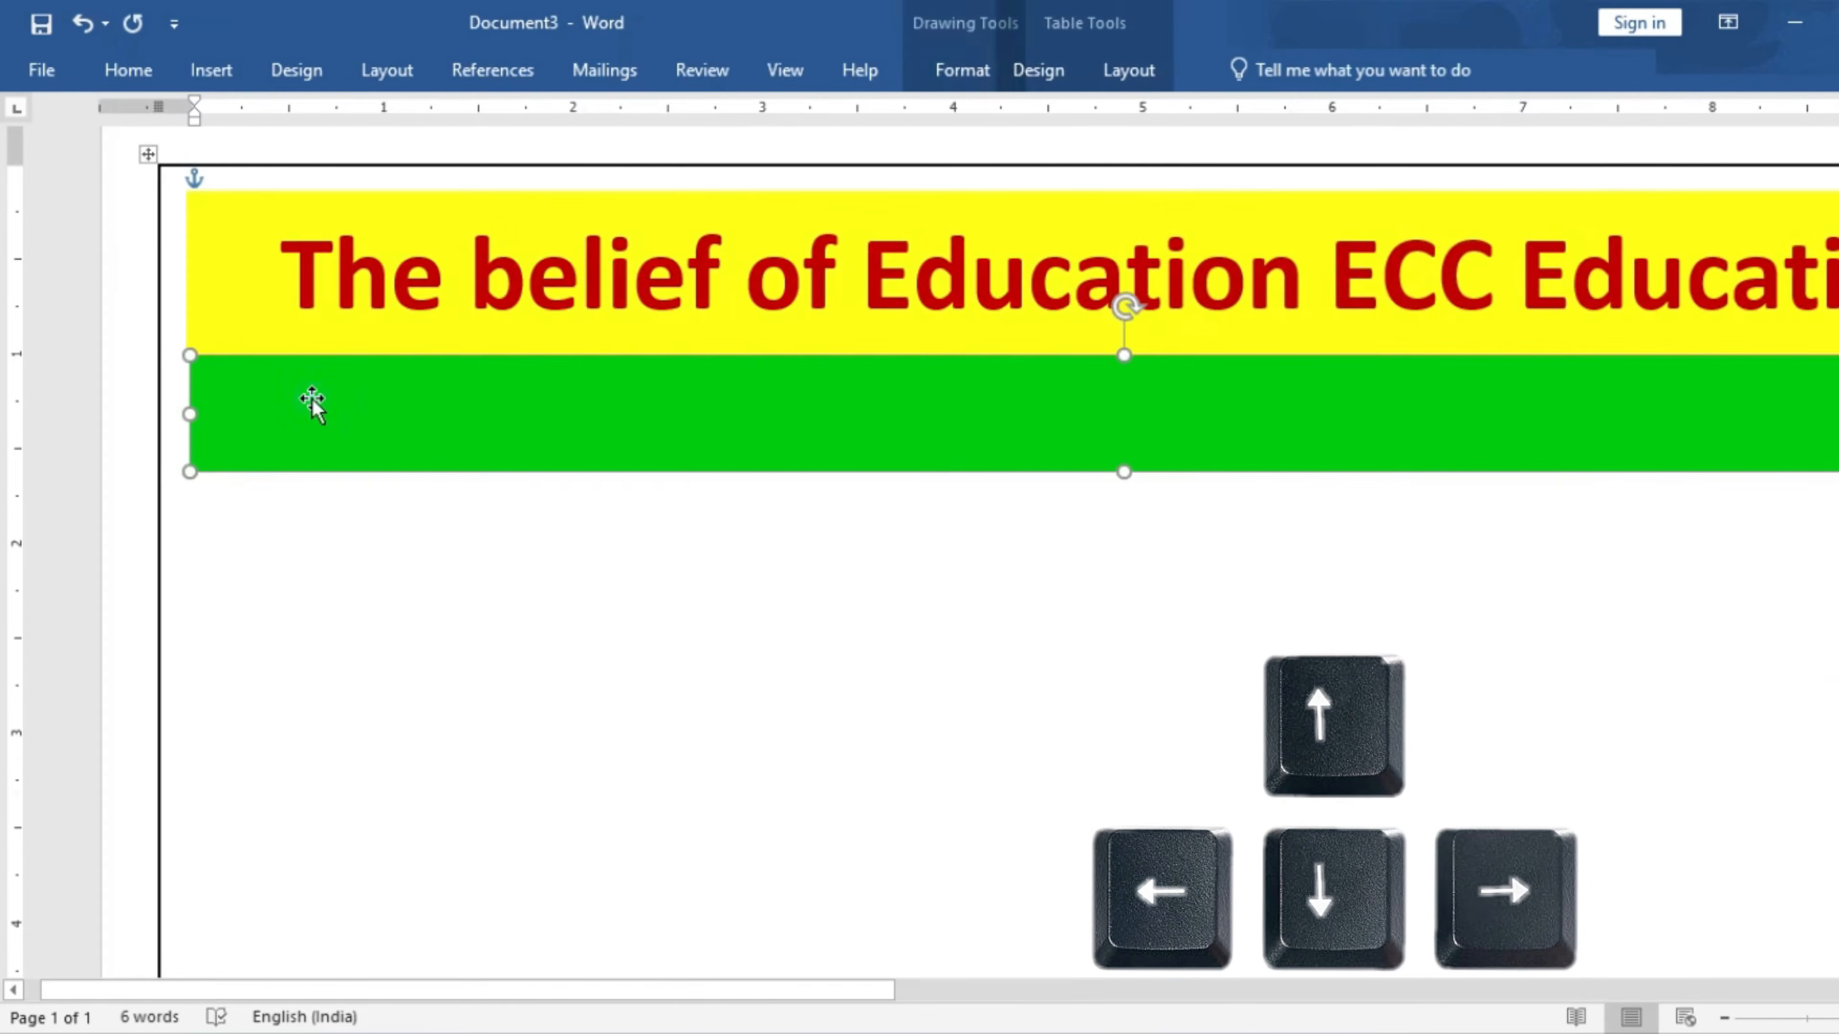
click(360, 513)
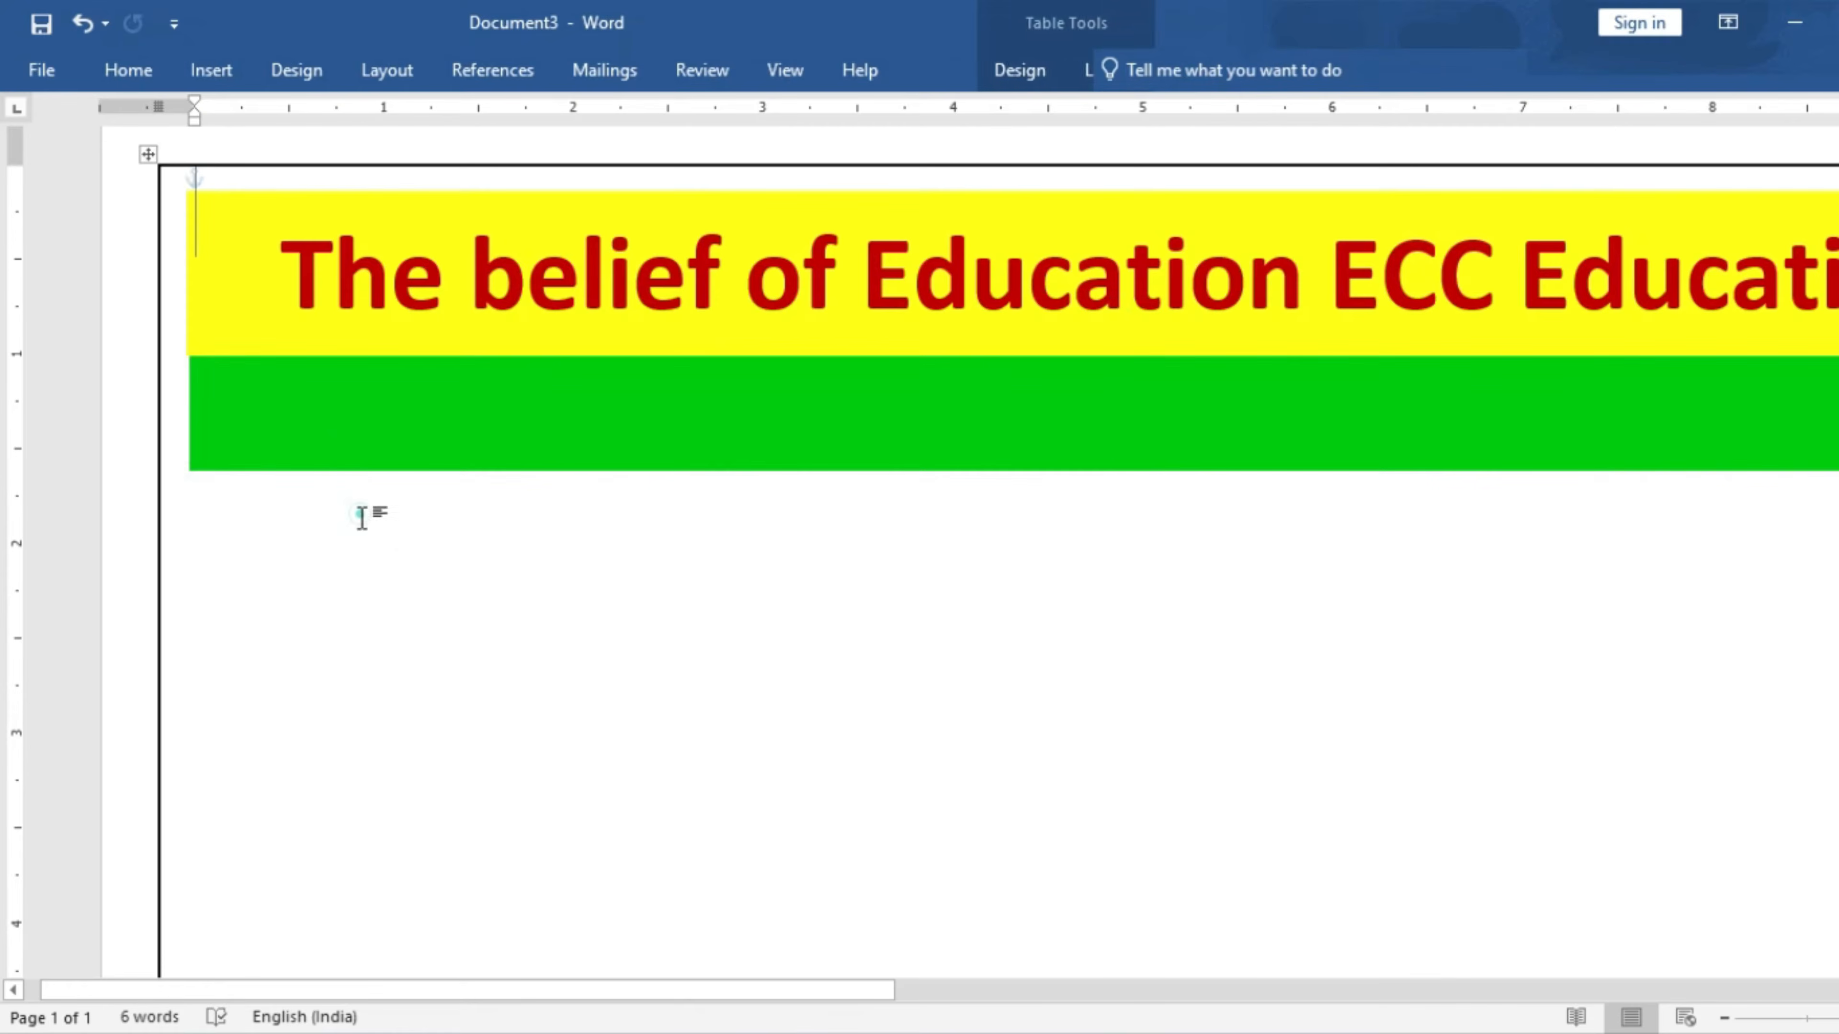
click(379, 449)
click(420, 515)
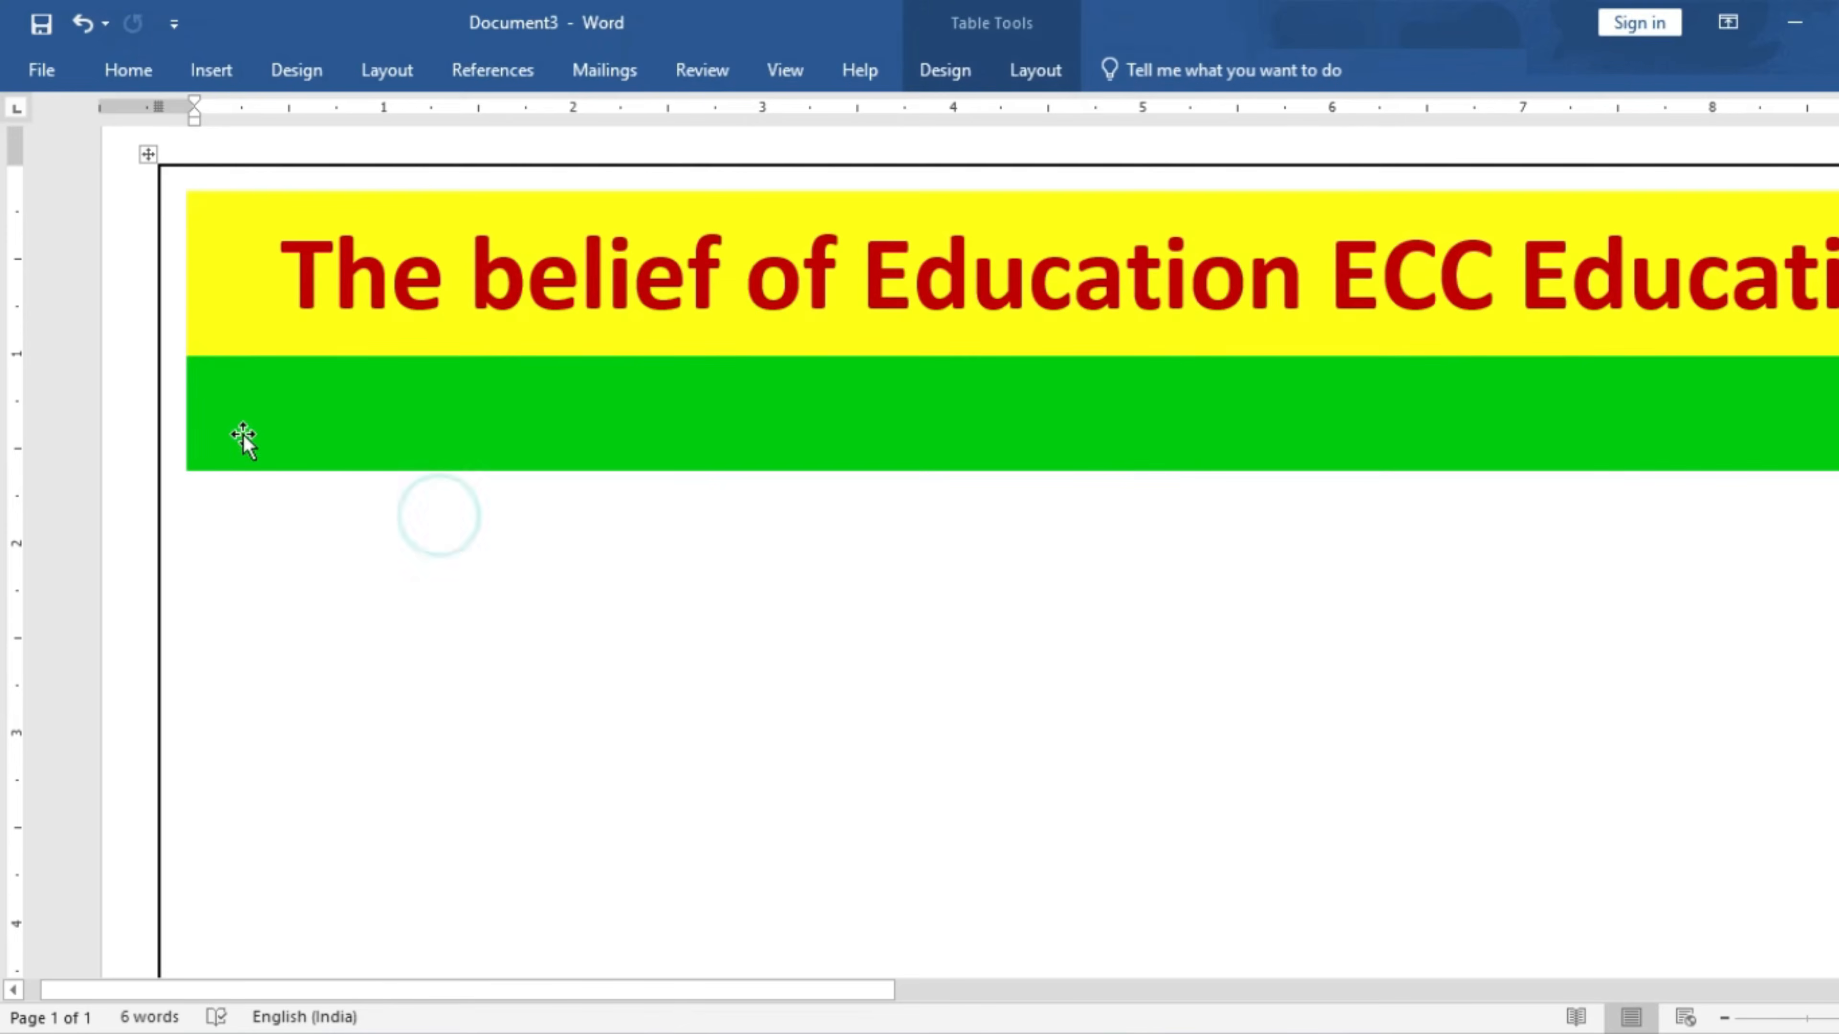
click(365, 511)
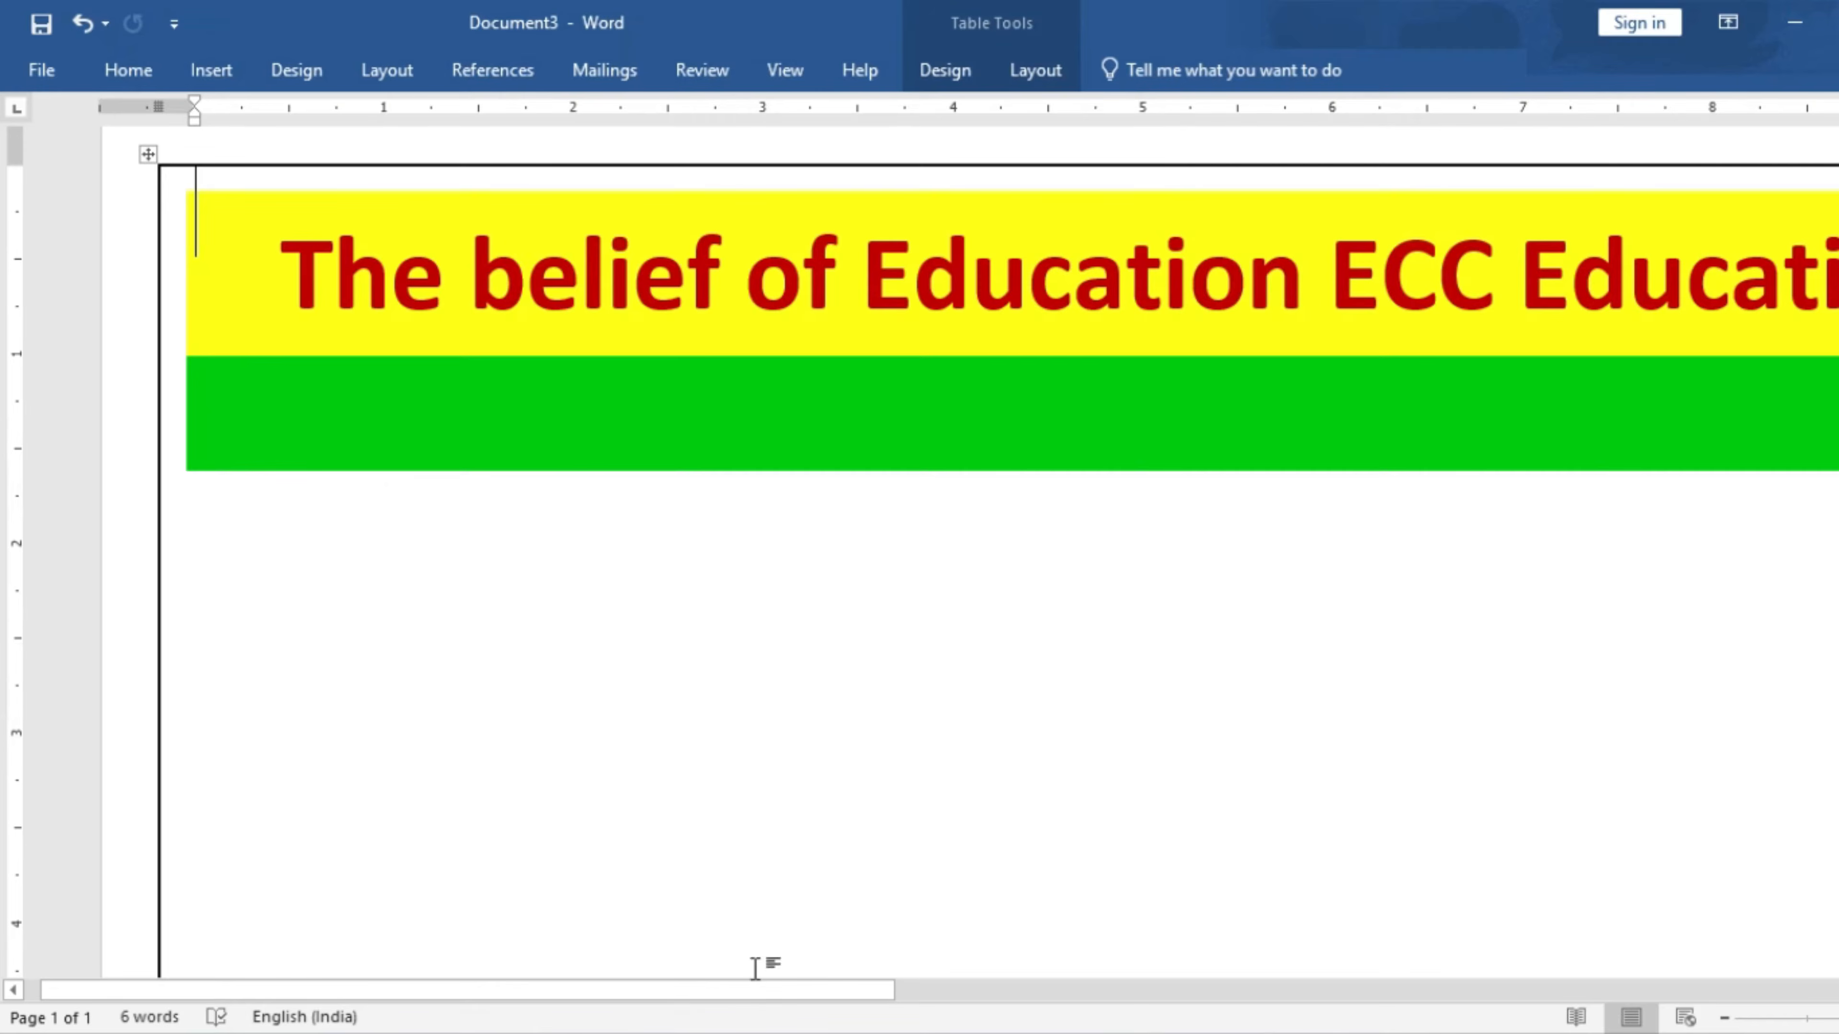
drag(738, 989, 1042, 996)
click(1289, 435)
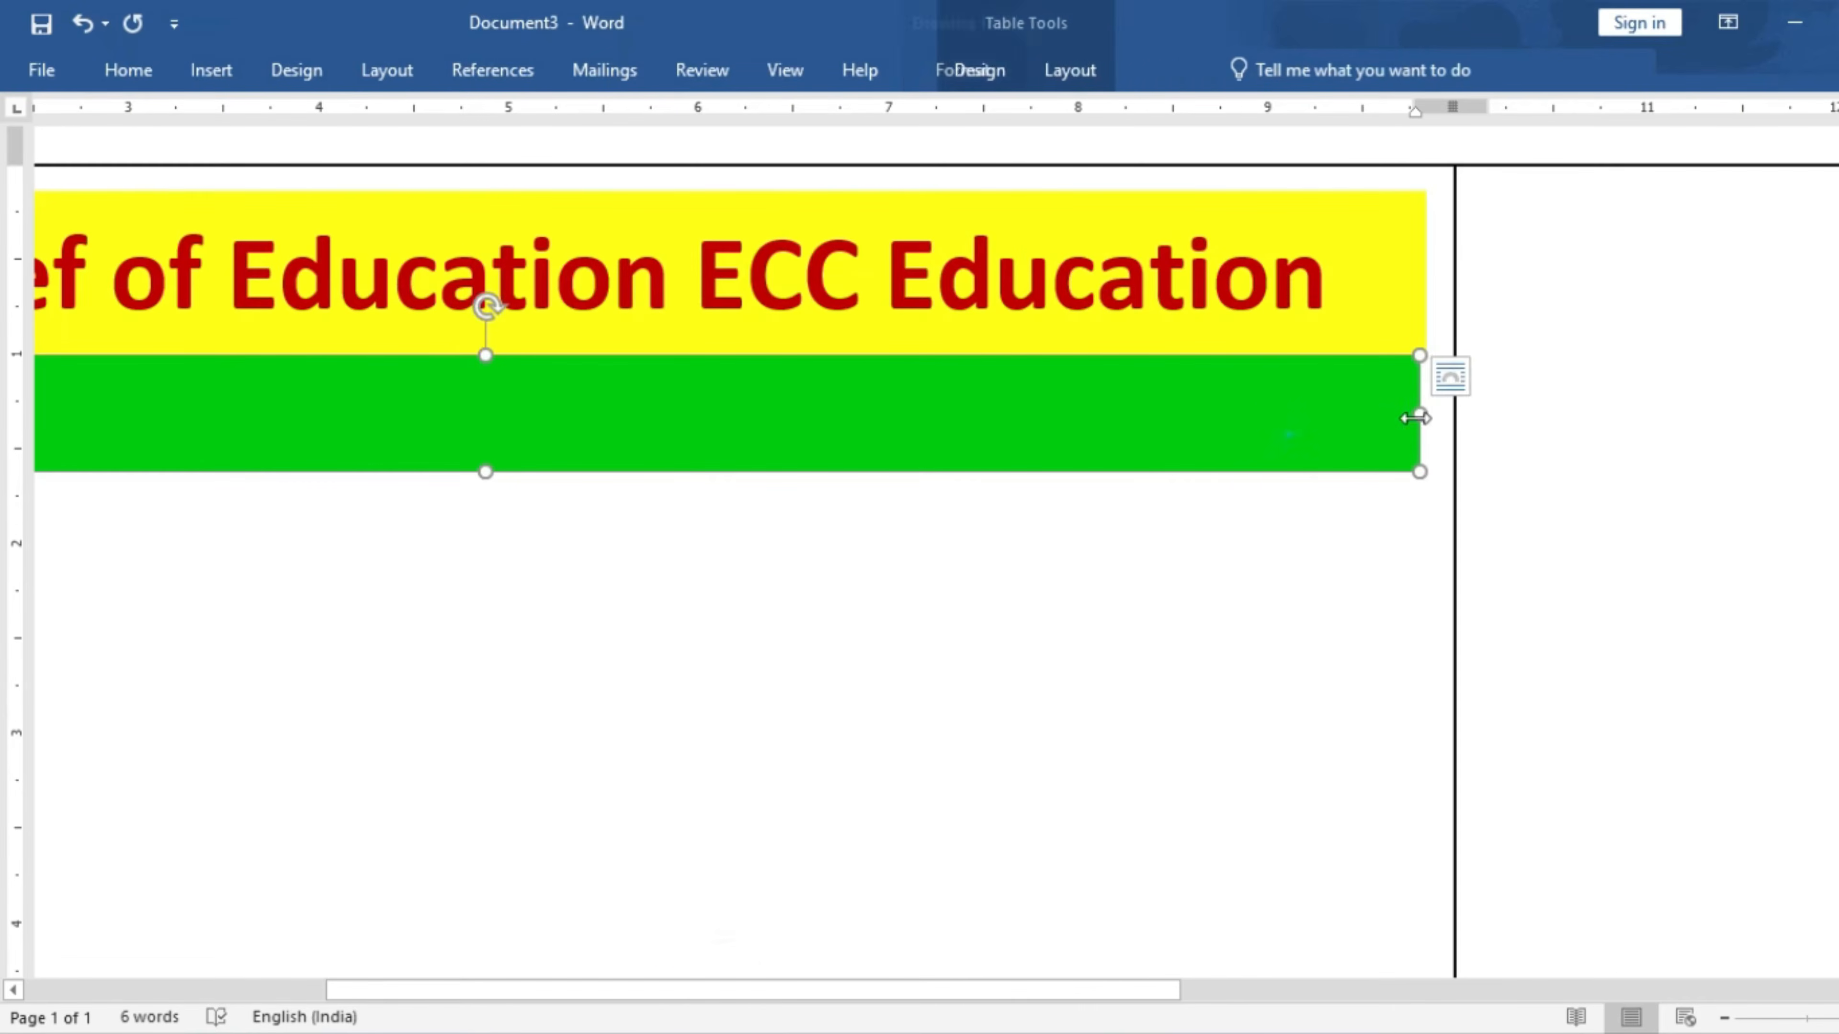
drag(1424, 415, 1428, 415)
- Deselect the band and move around the page to check the two-colour header
click(1395, 513)
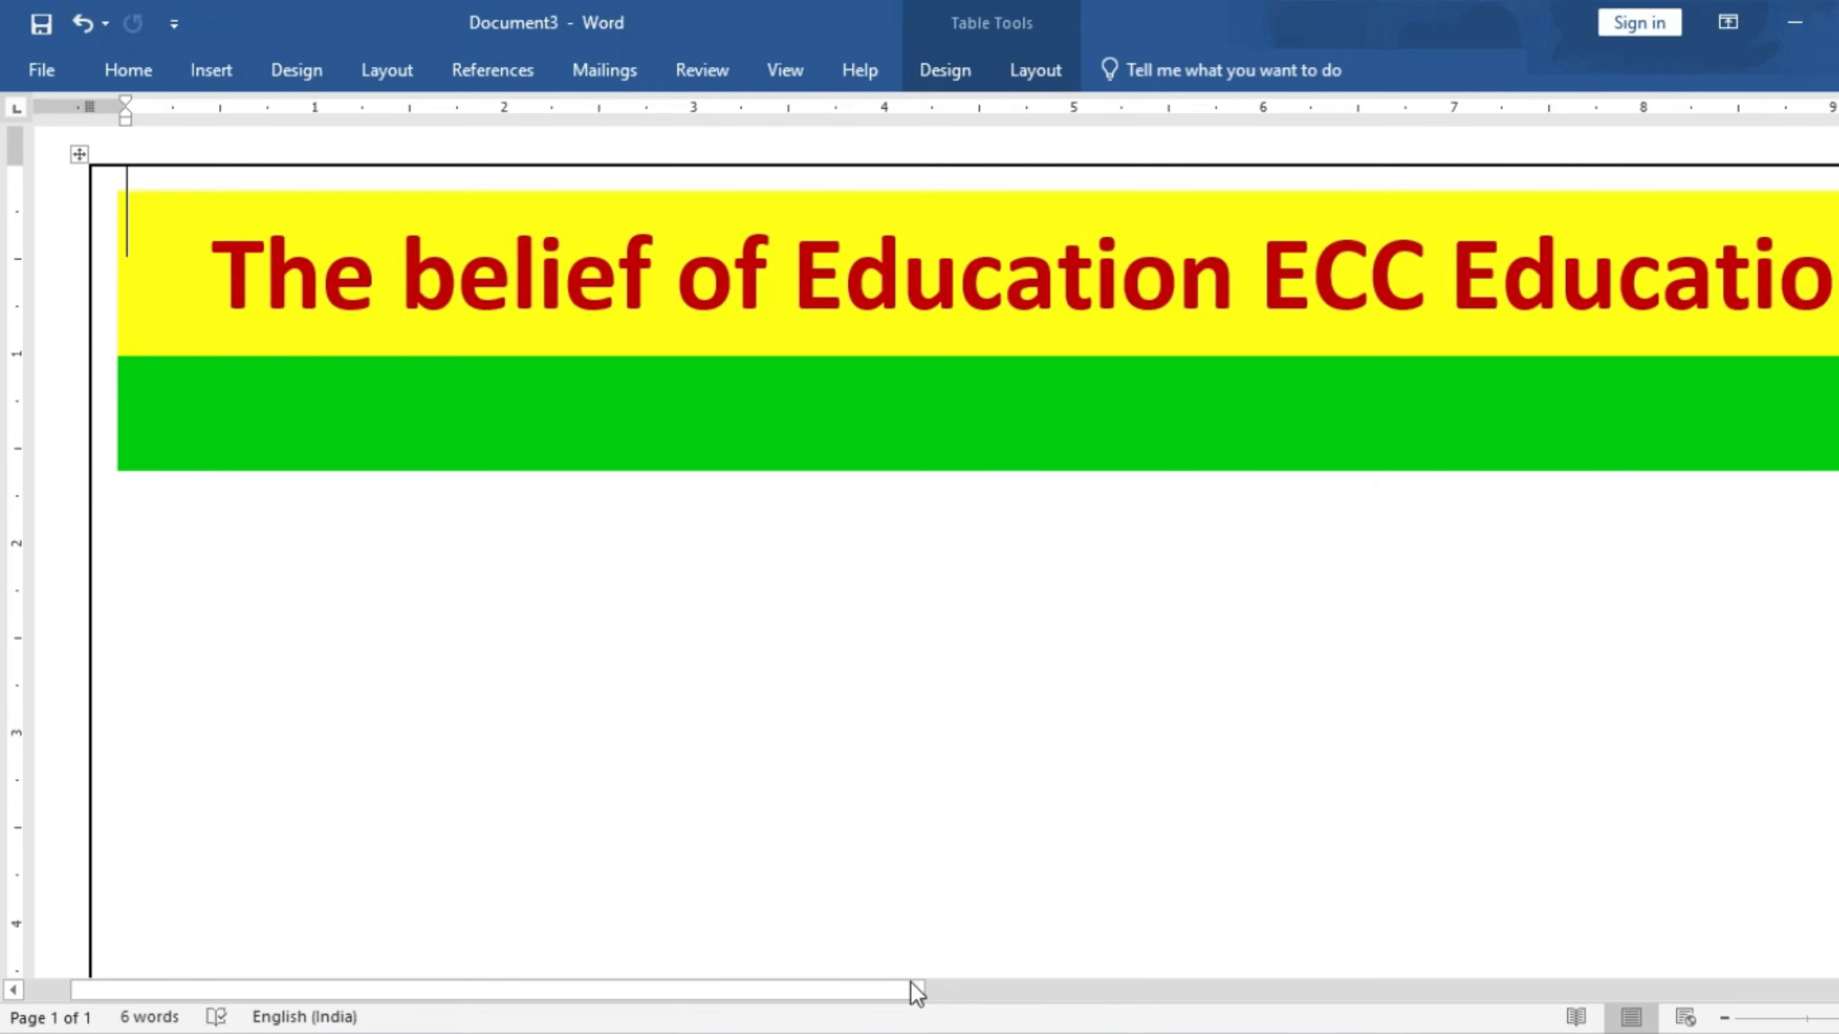
drag(858, 990, 1079, 987)
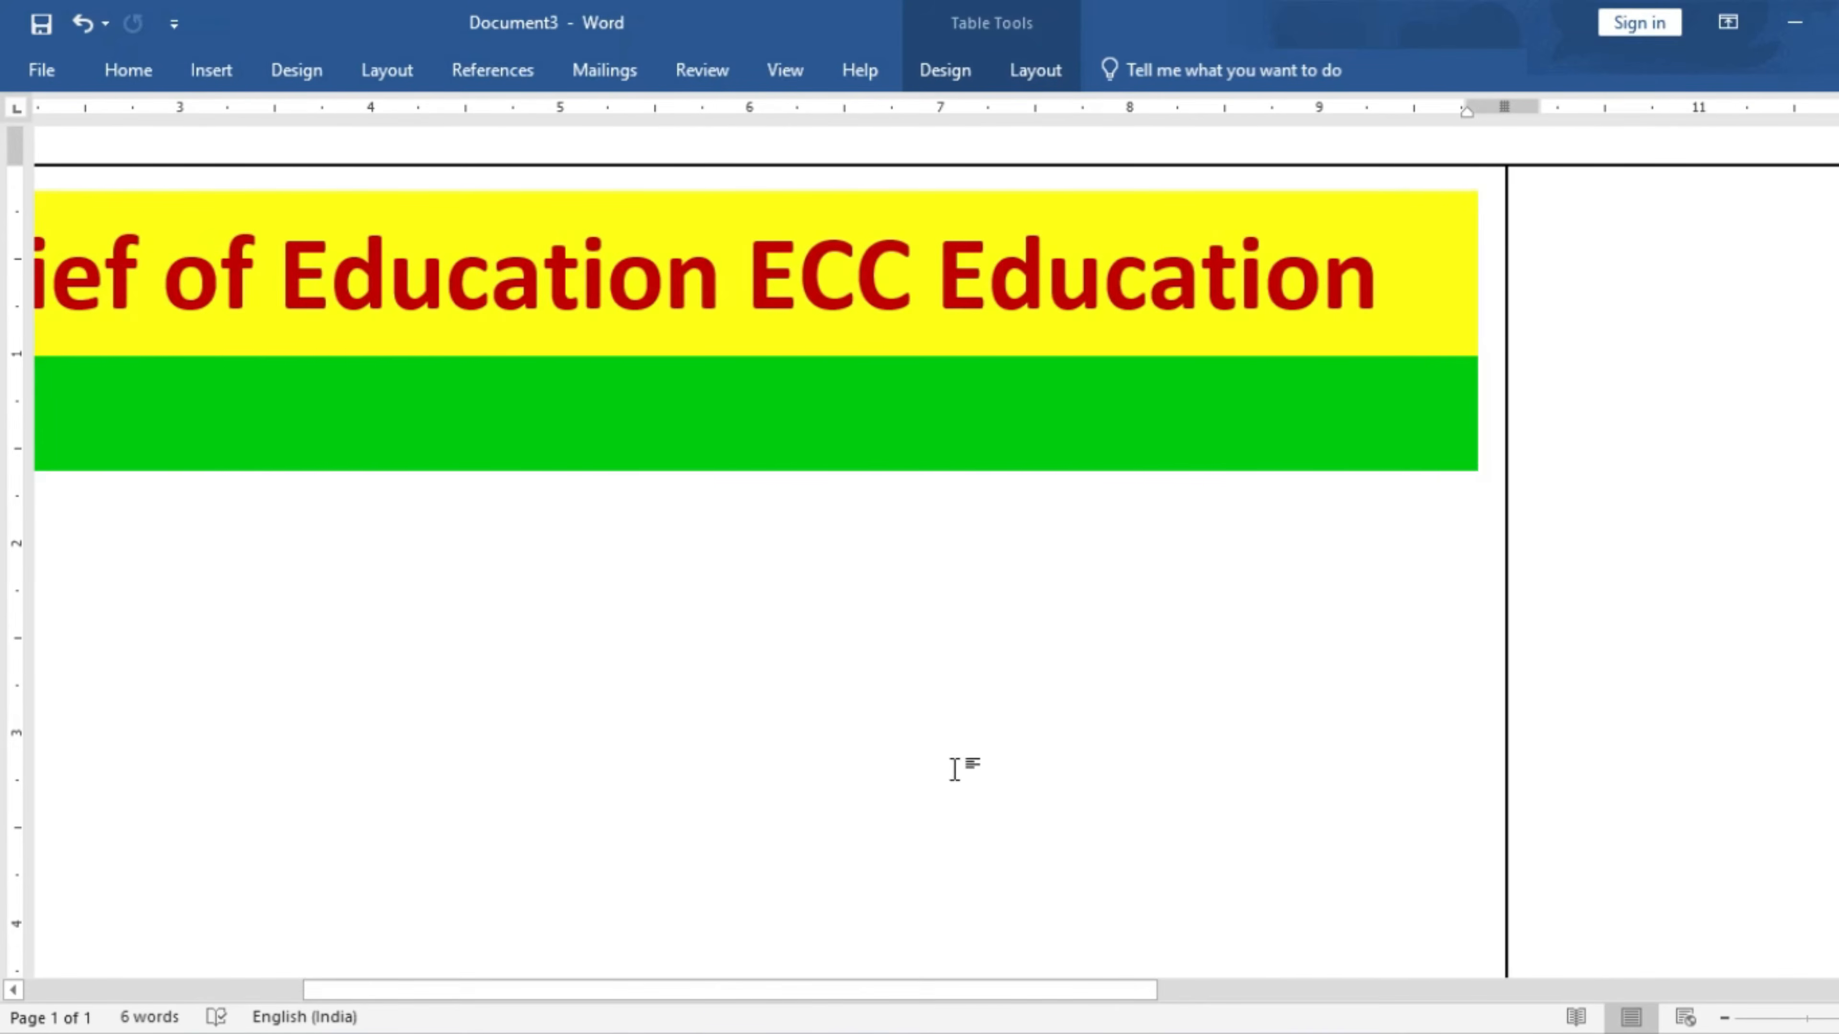
scroll(821, 715, down, 2)
scroll(821, 715, down, 4)
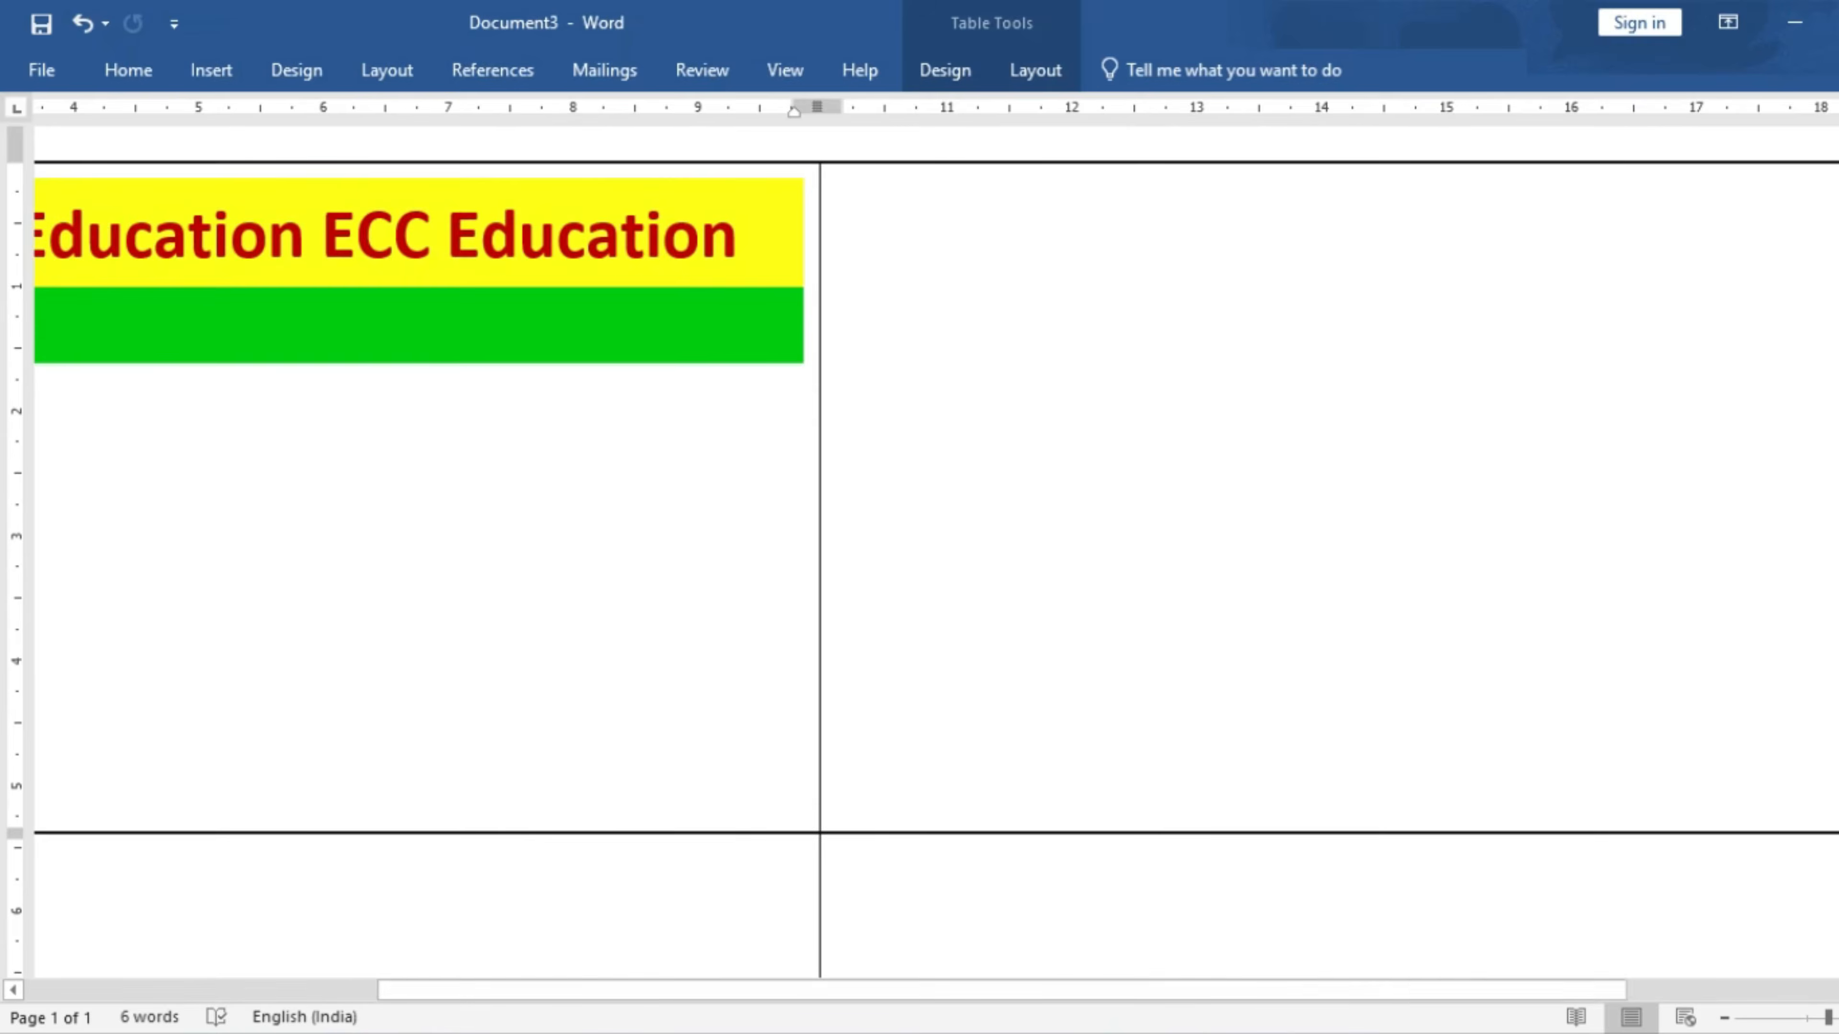
drag(1090, 988, 955, 987)
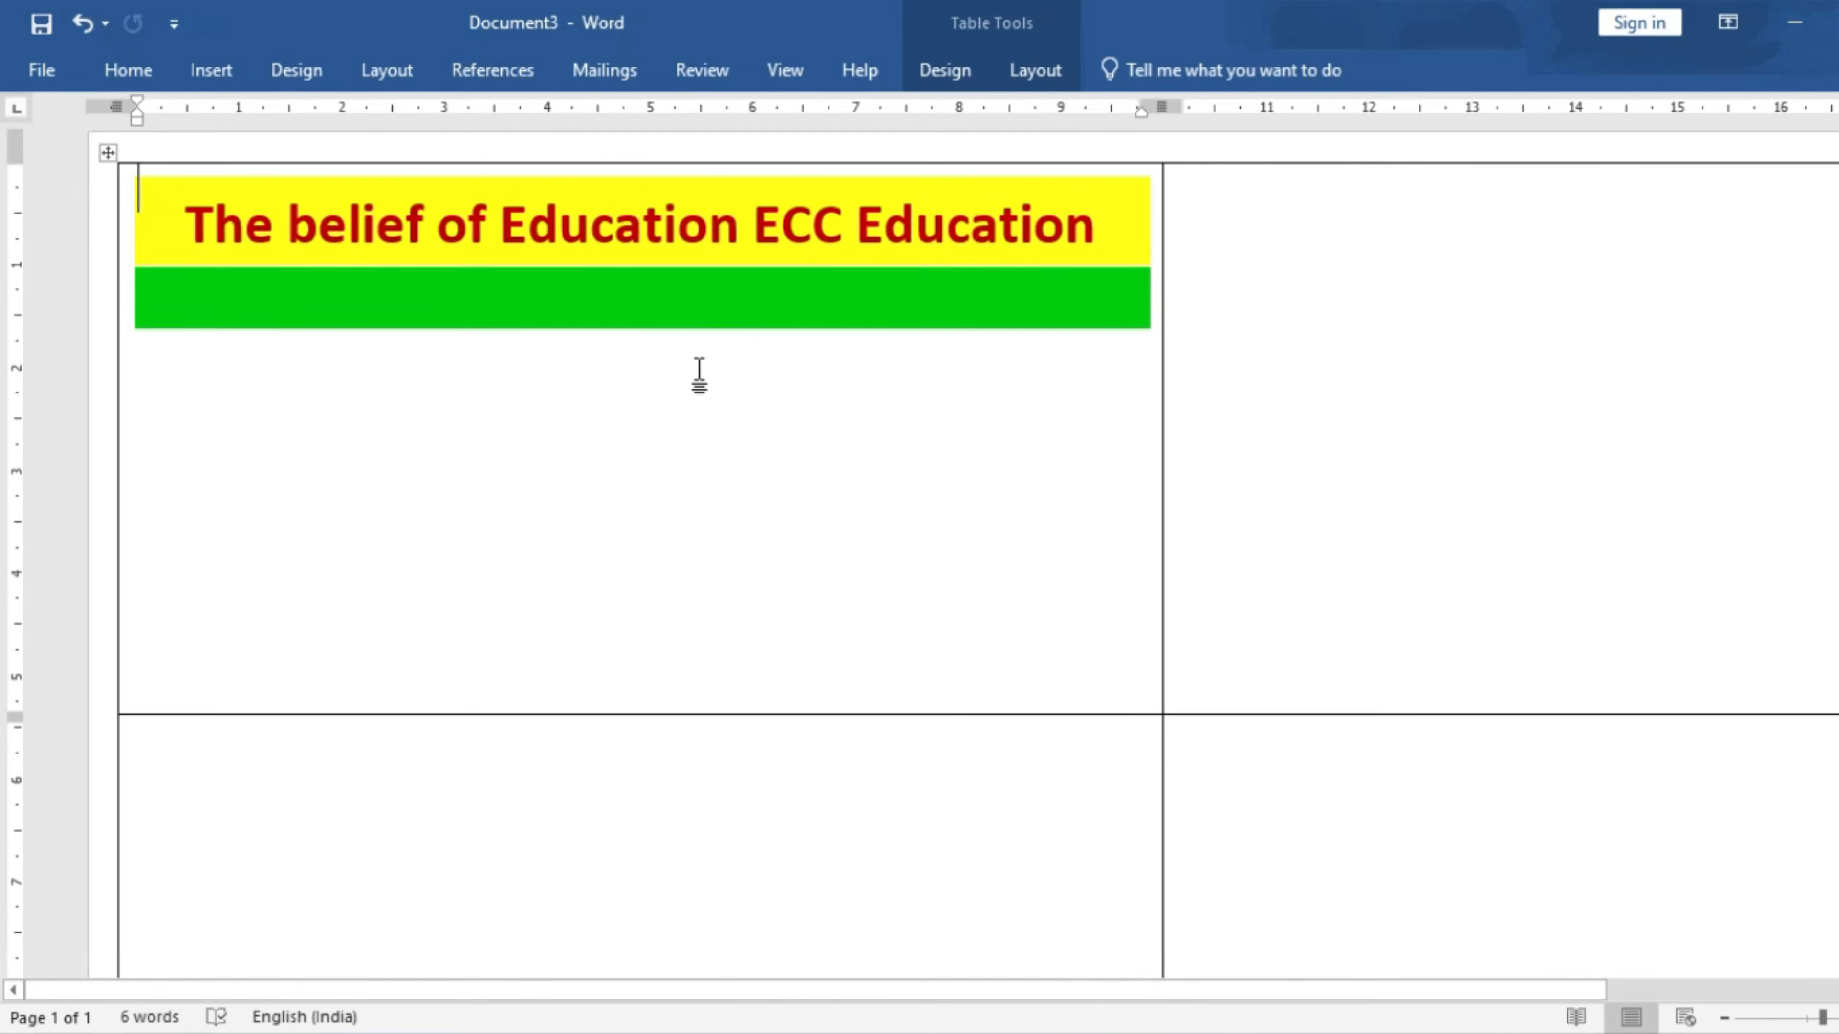
- Copy the title text box into the green band and retype it as STUDENT'S ID CARD
click(722, 317)
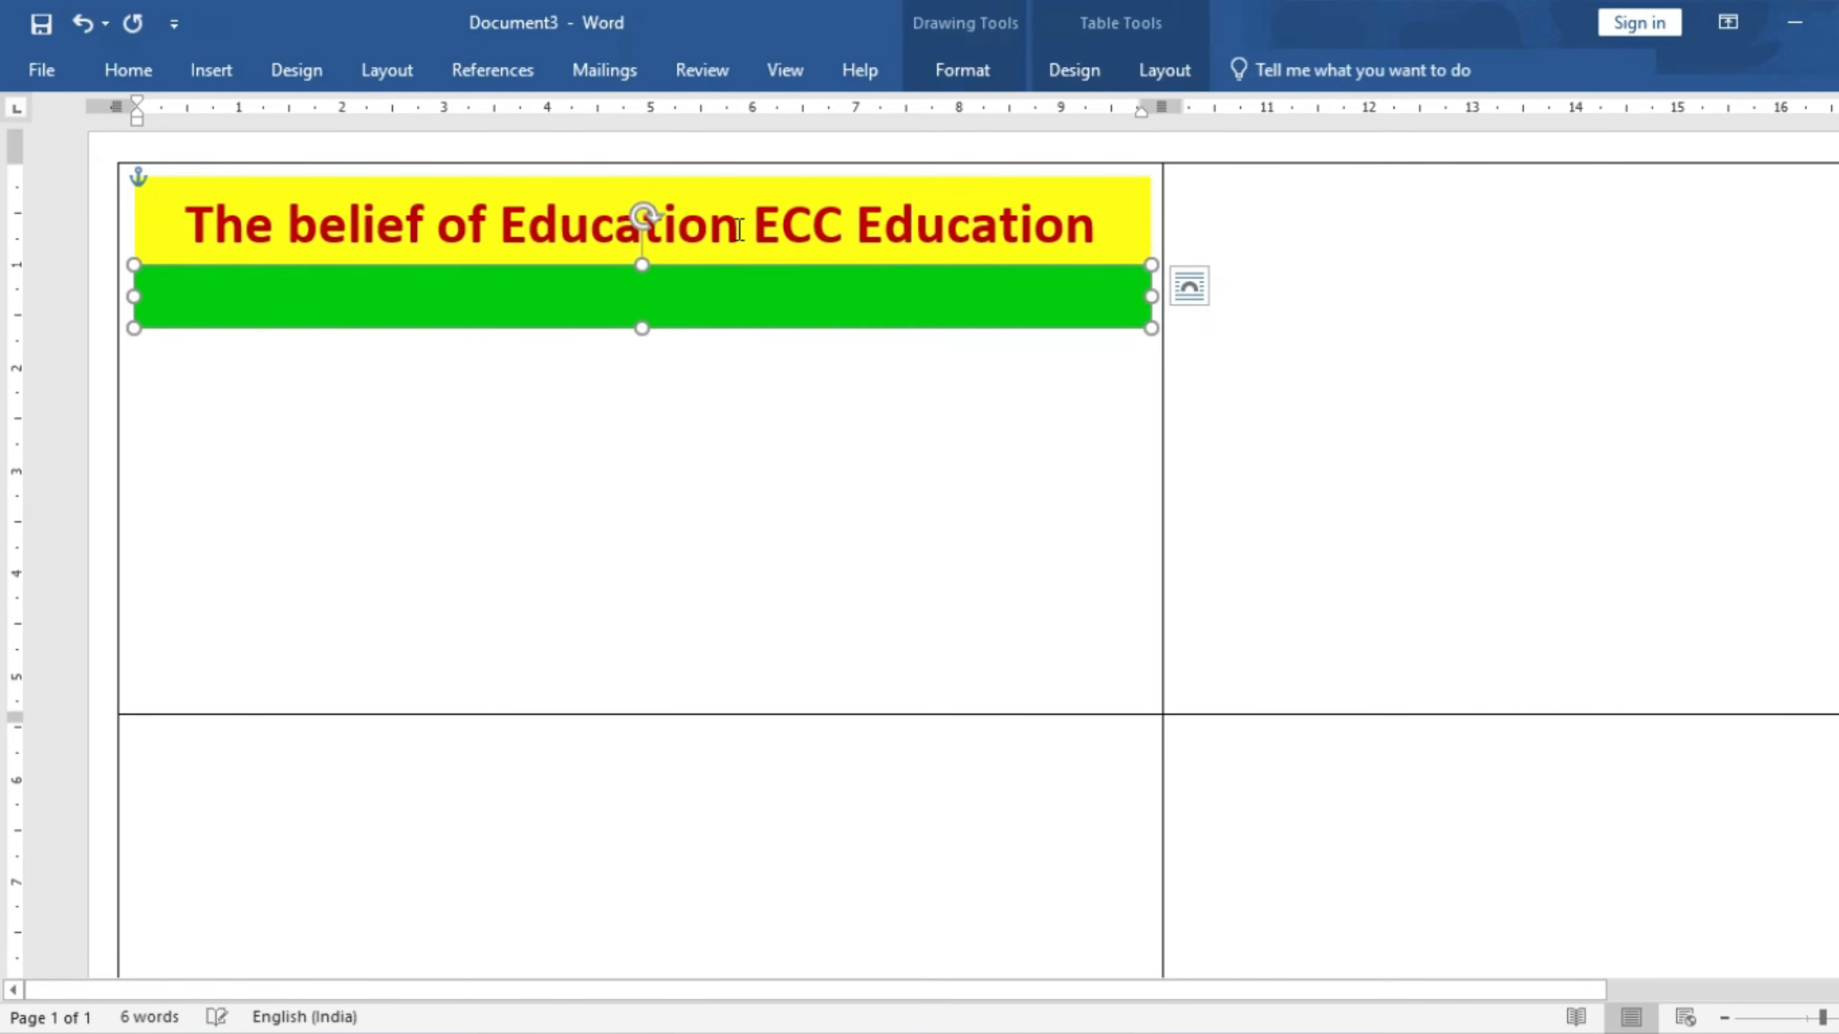
click(710, 263)
click(714, 238)
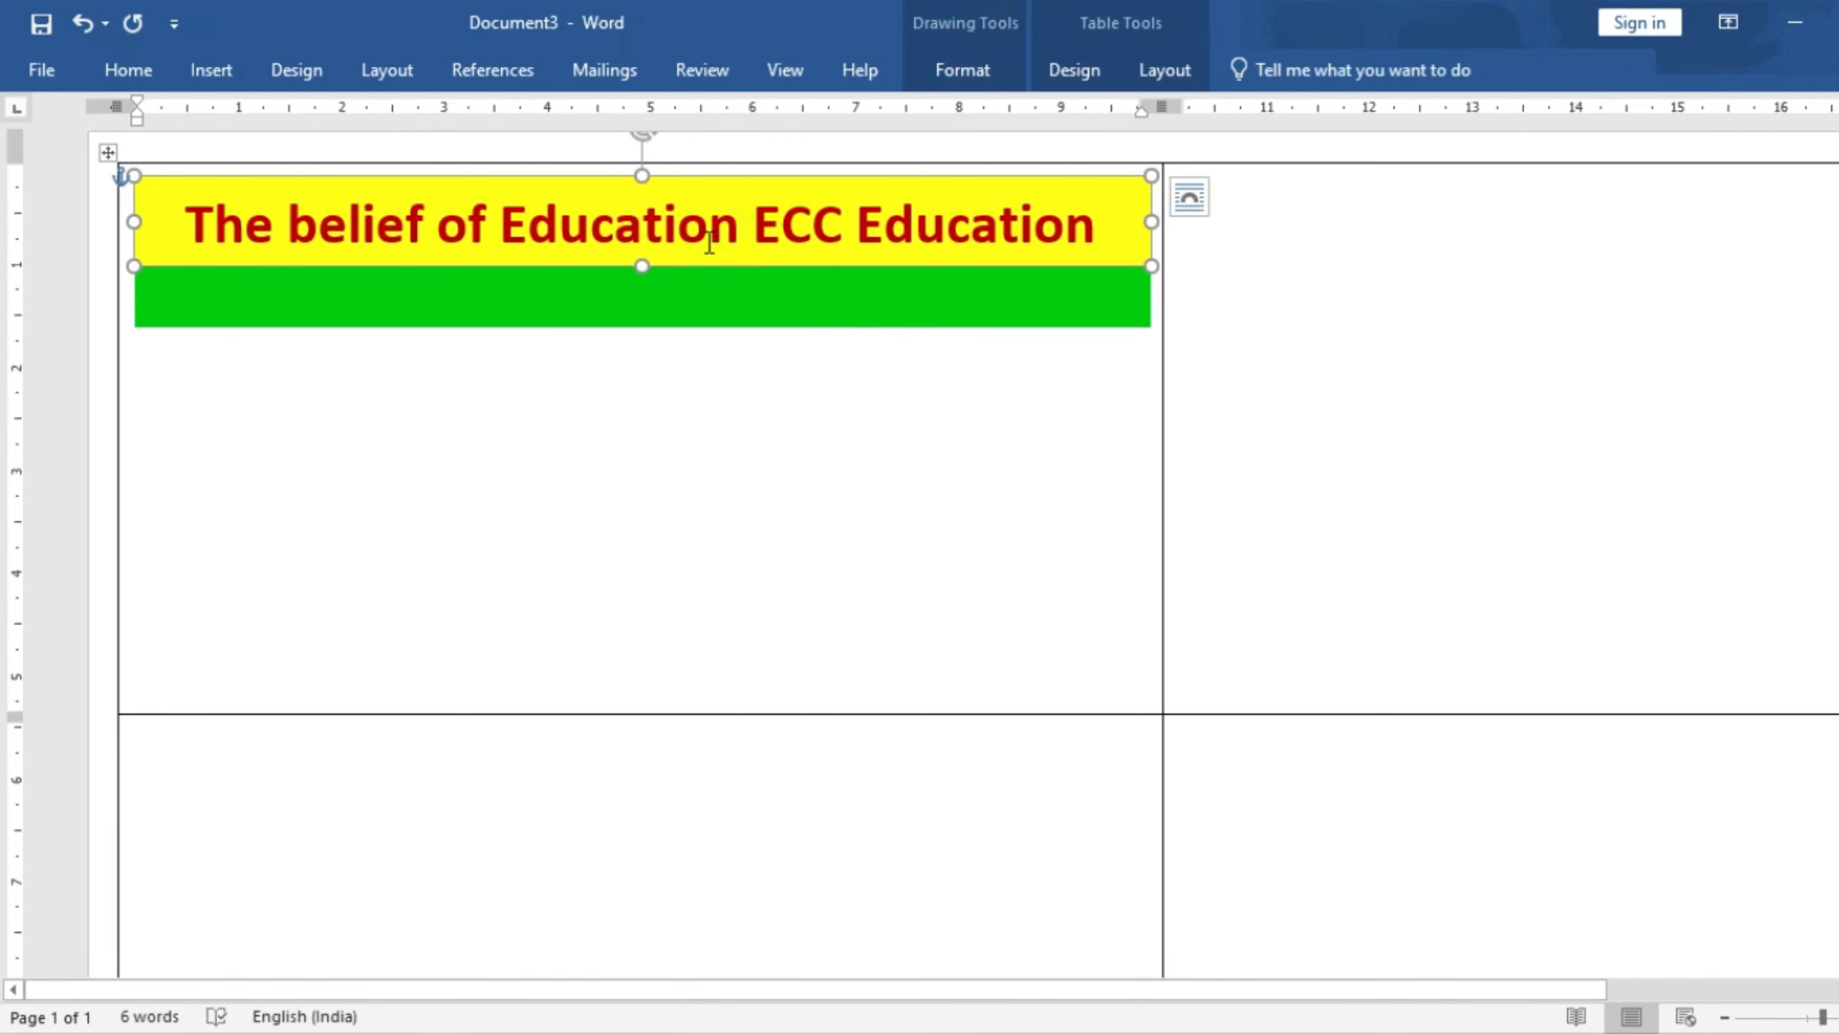
click(709, 236)
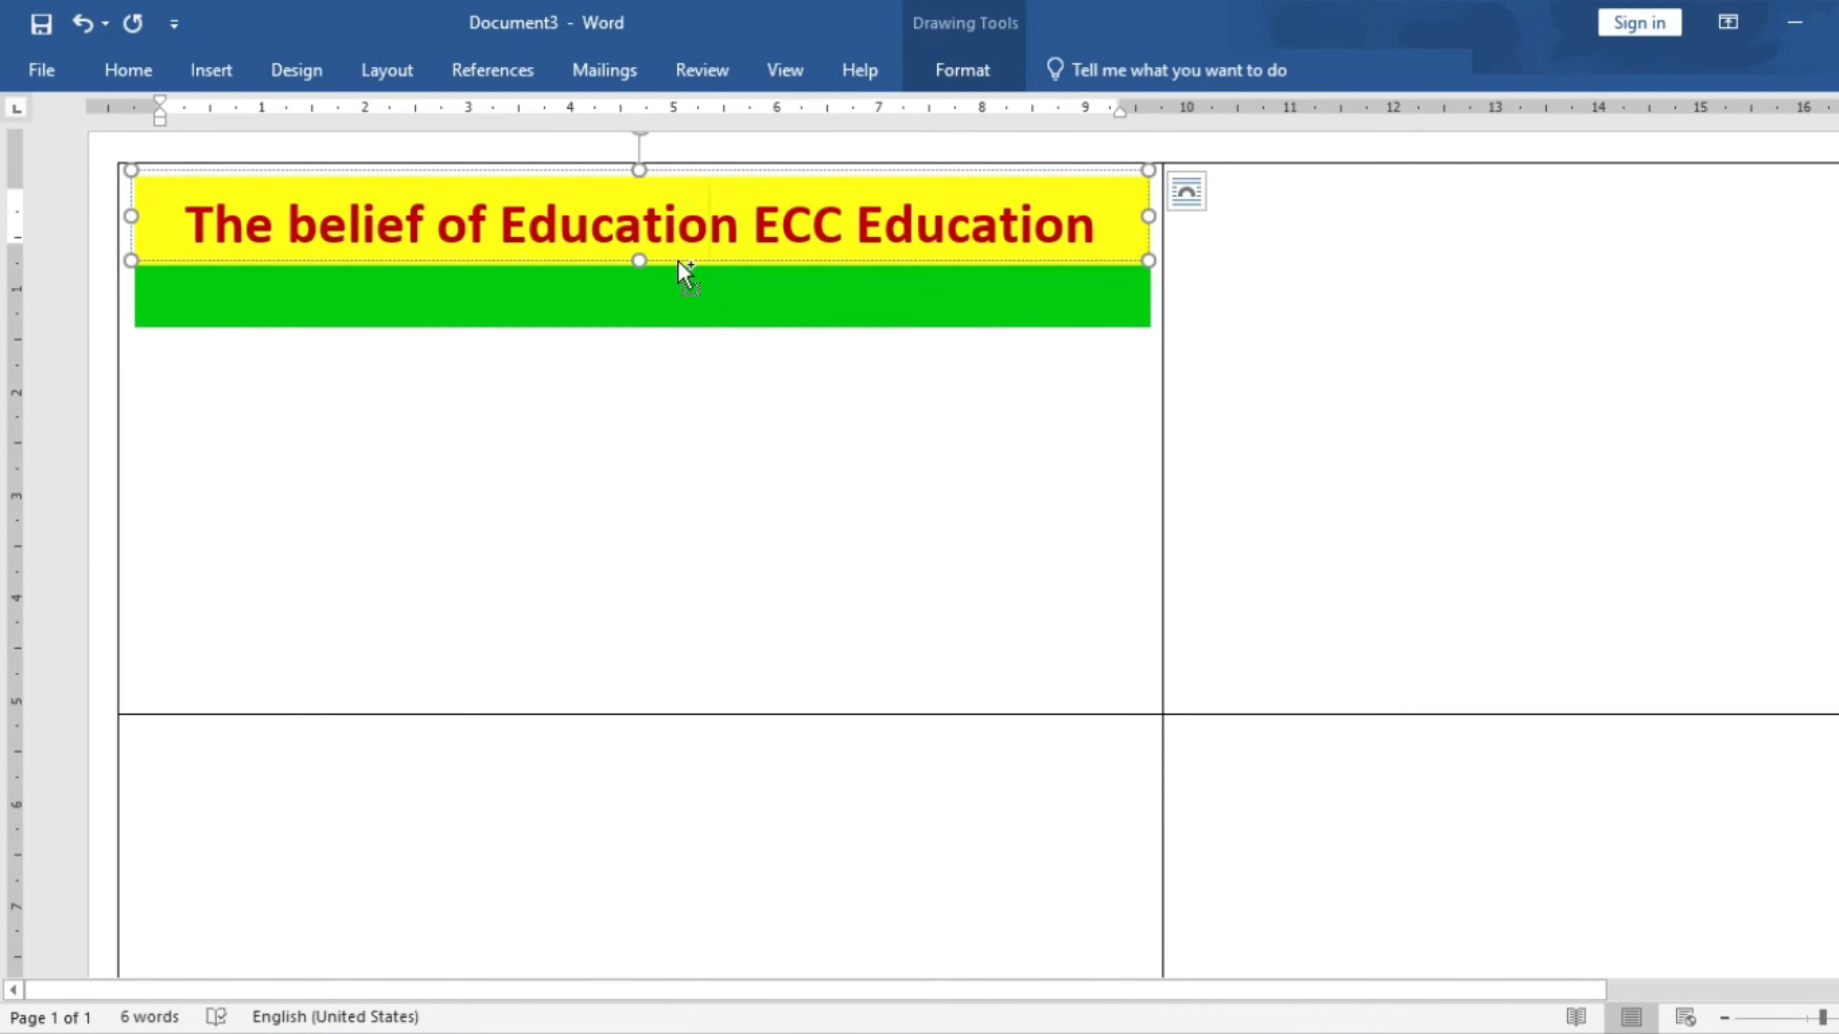
mouse_move(679, 262)
mouse_down()
mouse_move(669, 295)
mouse_move(649, 278)
mouse_up()
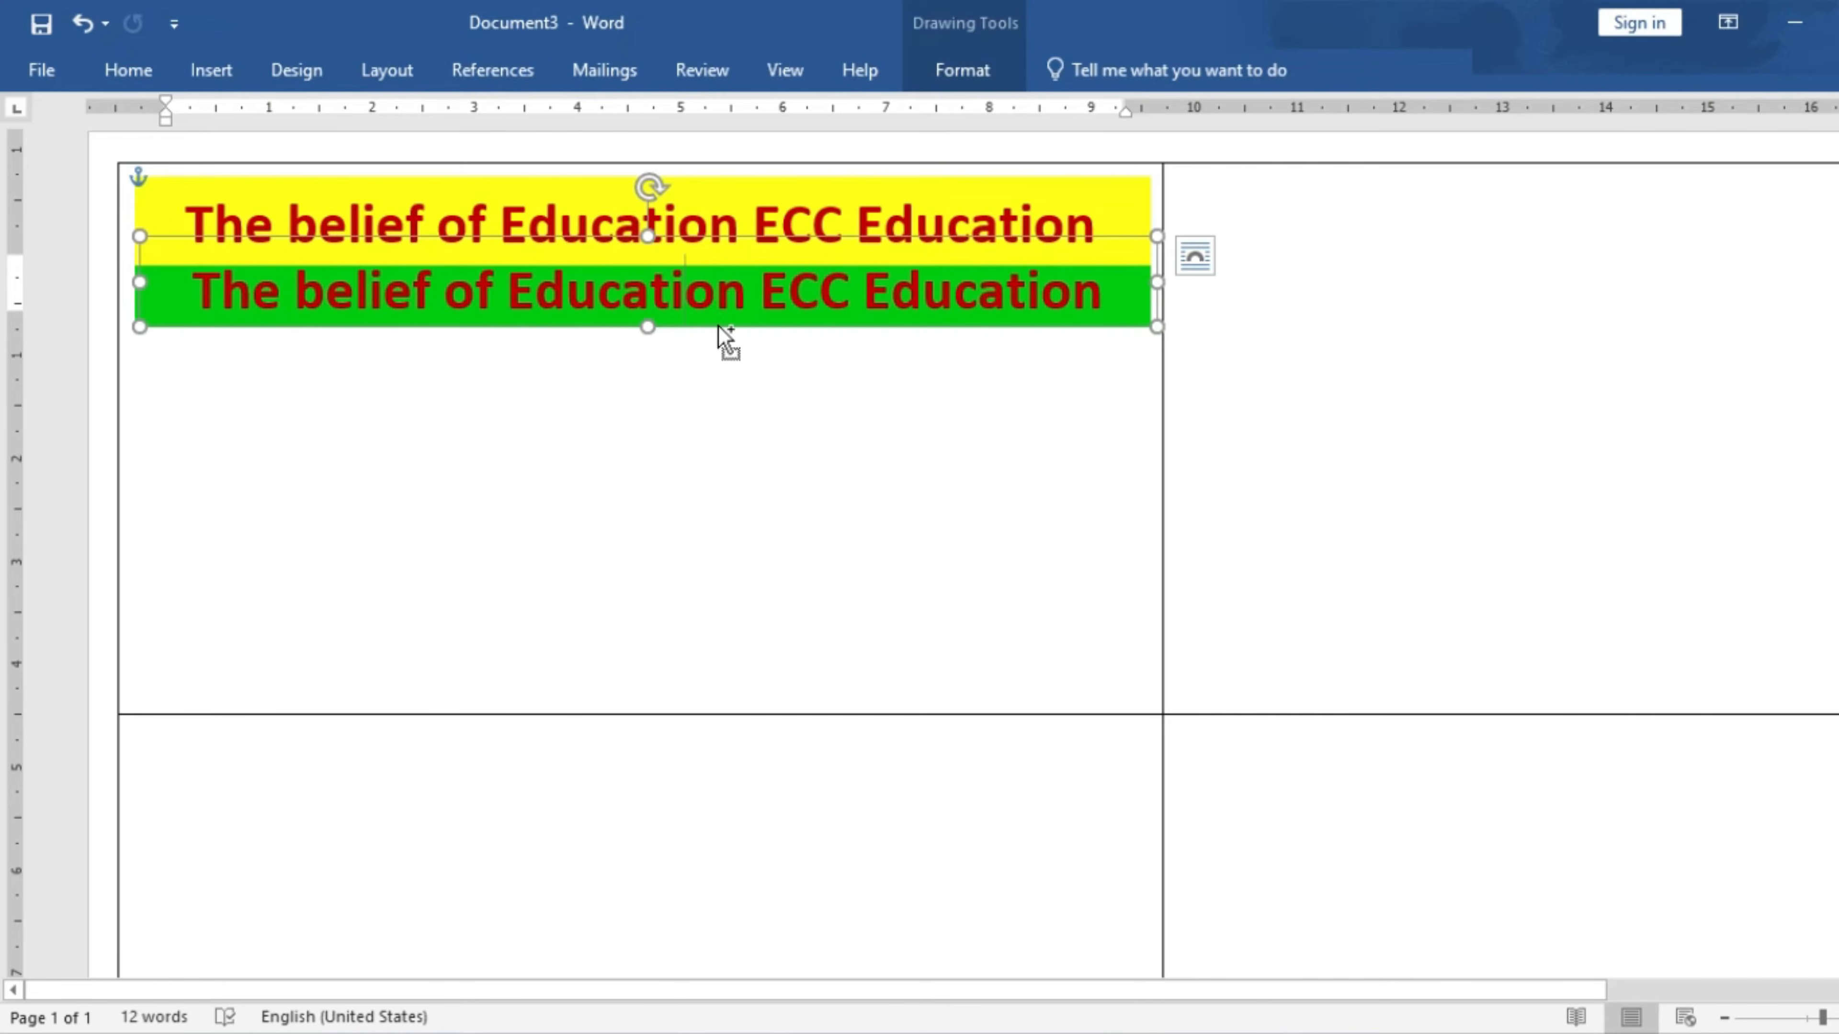
click(715, 293)
key(ctrl+a)
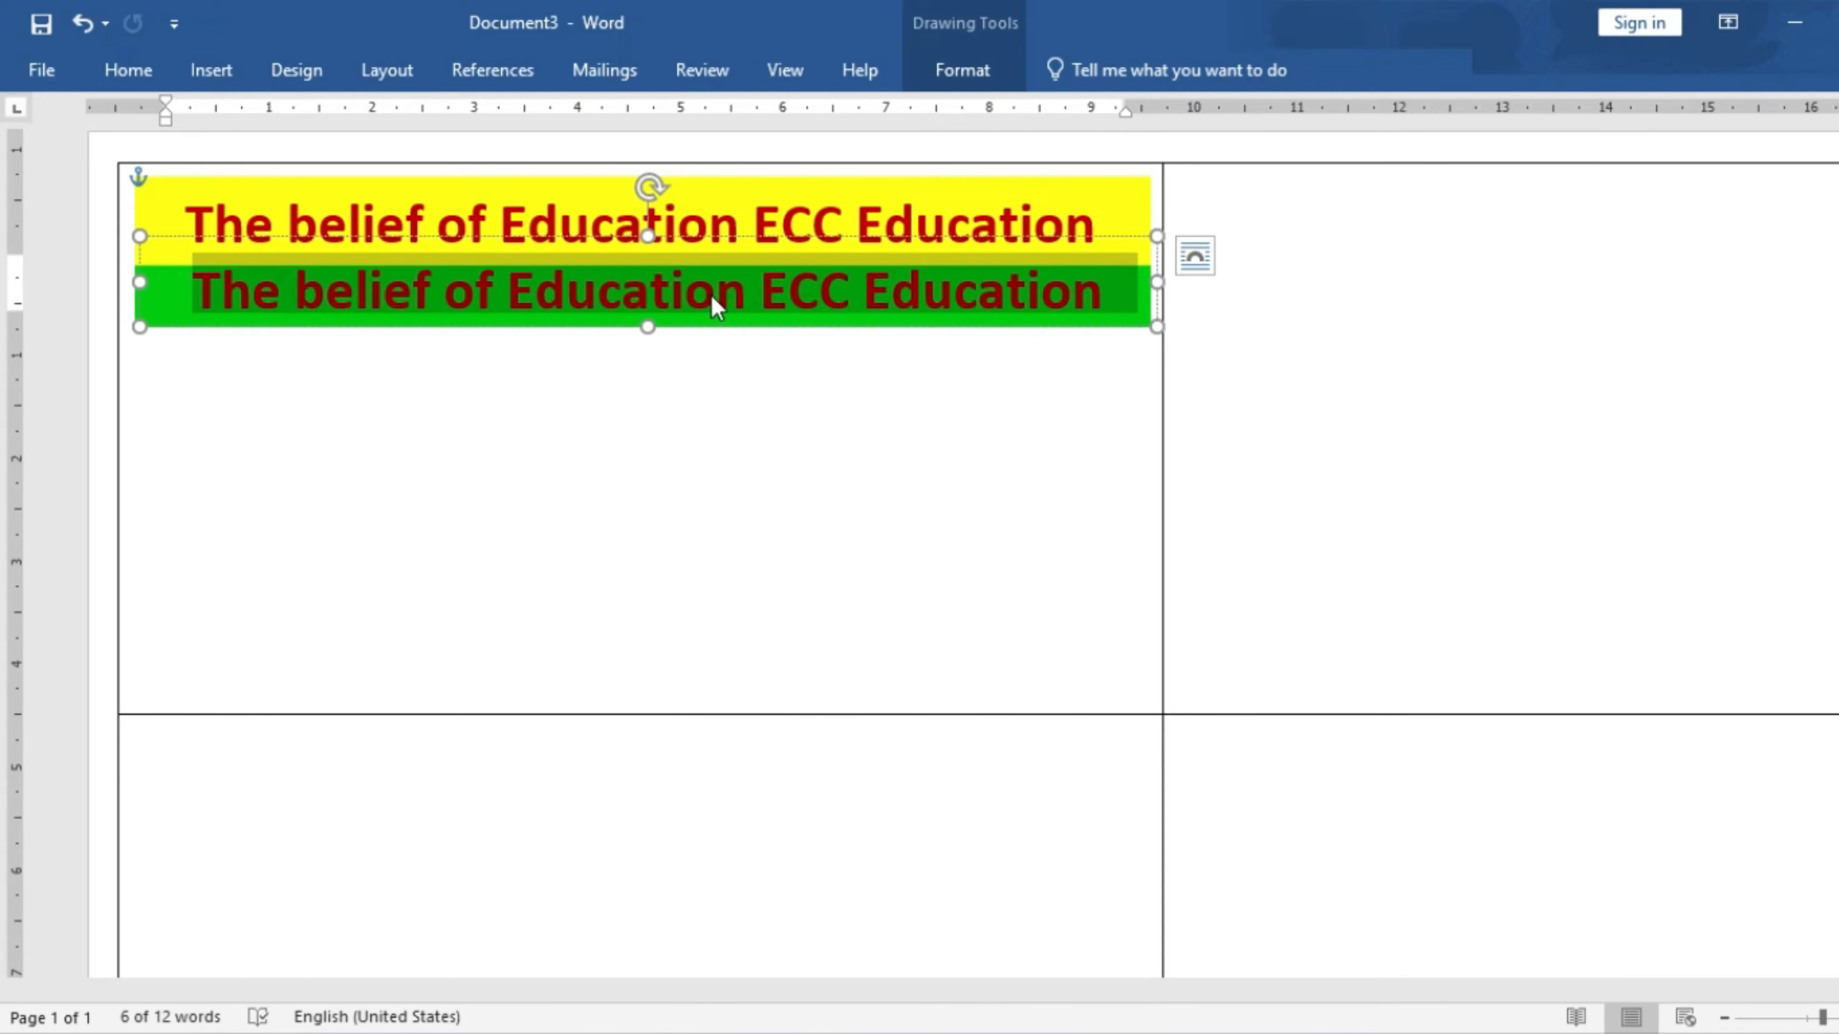
text(STUDENTS)
key(BackSpace)
text('S ID)
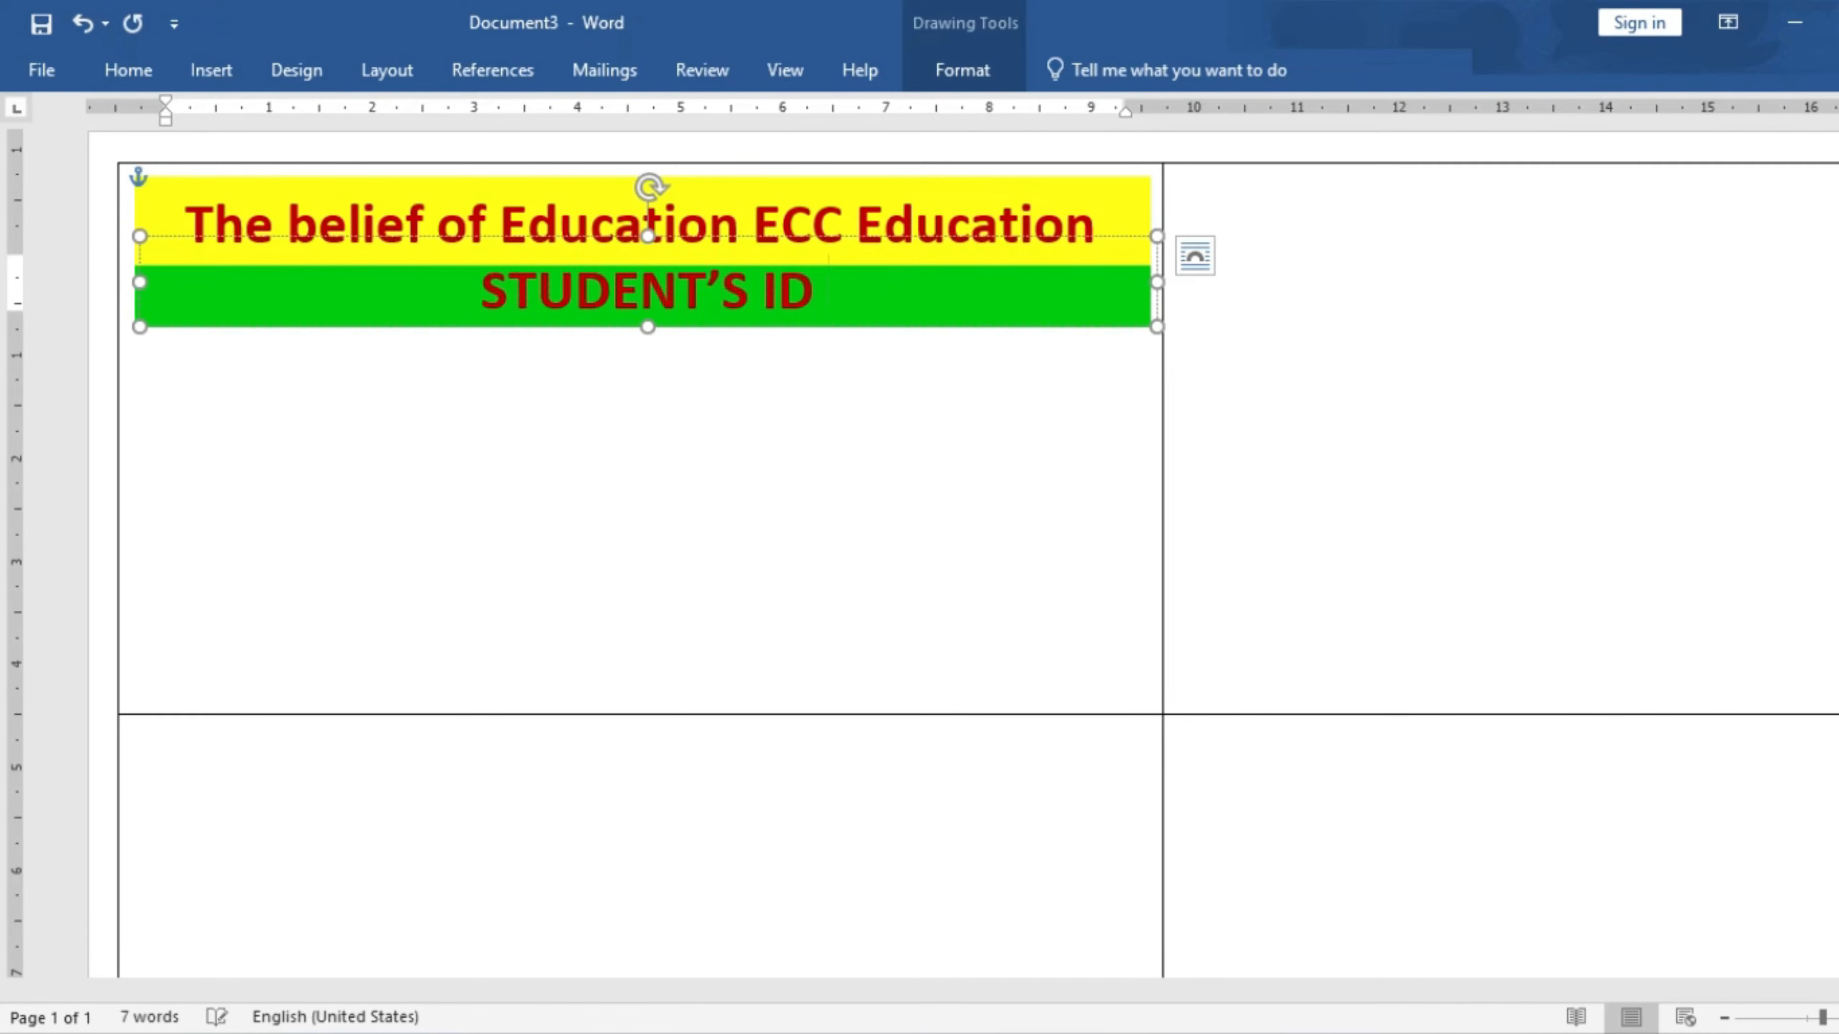
text( CARD)
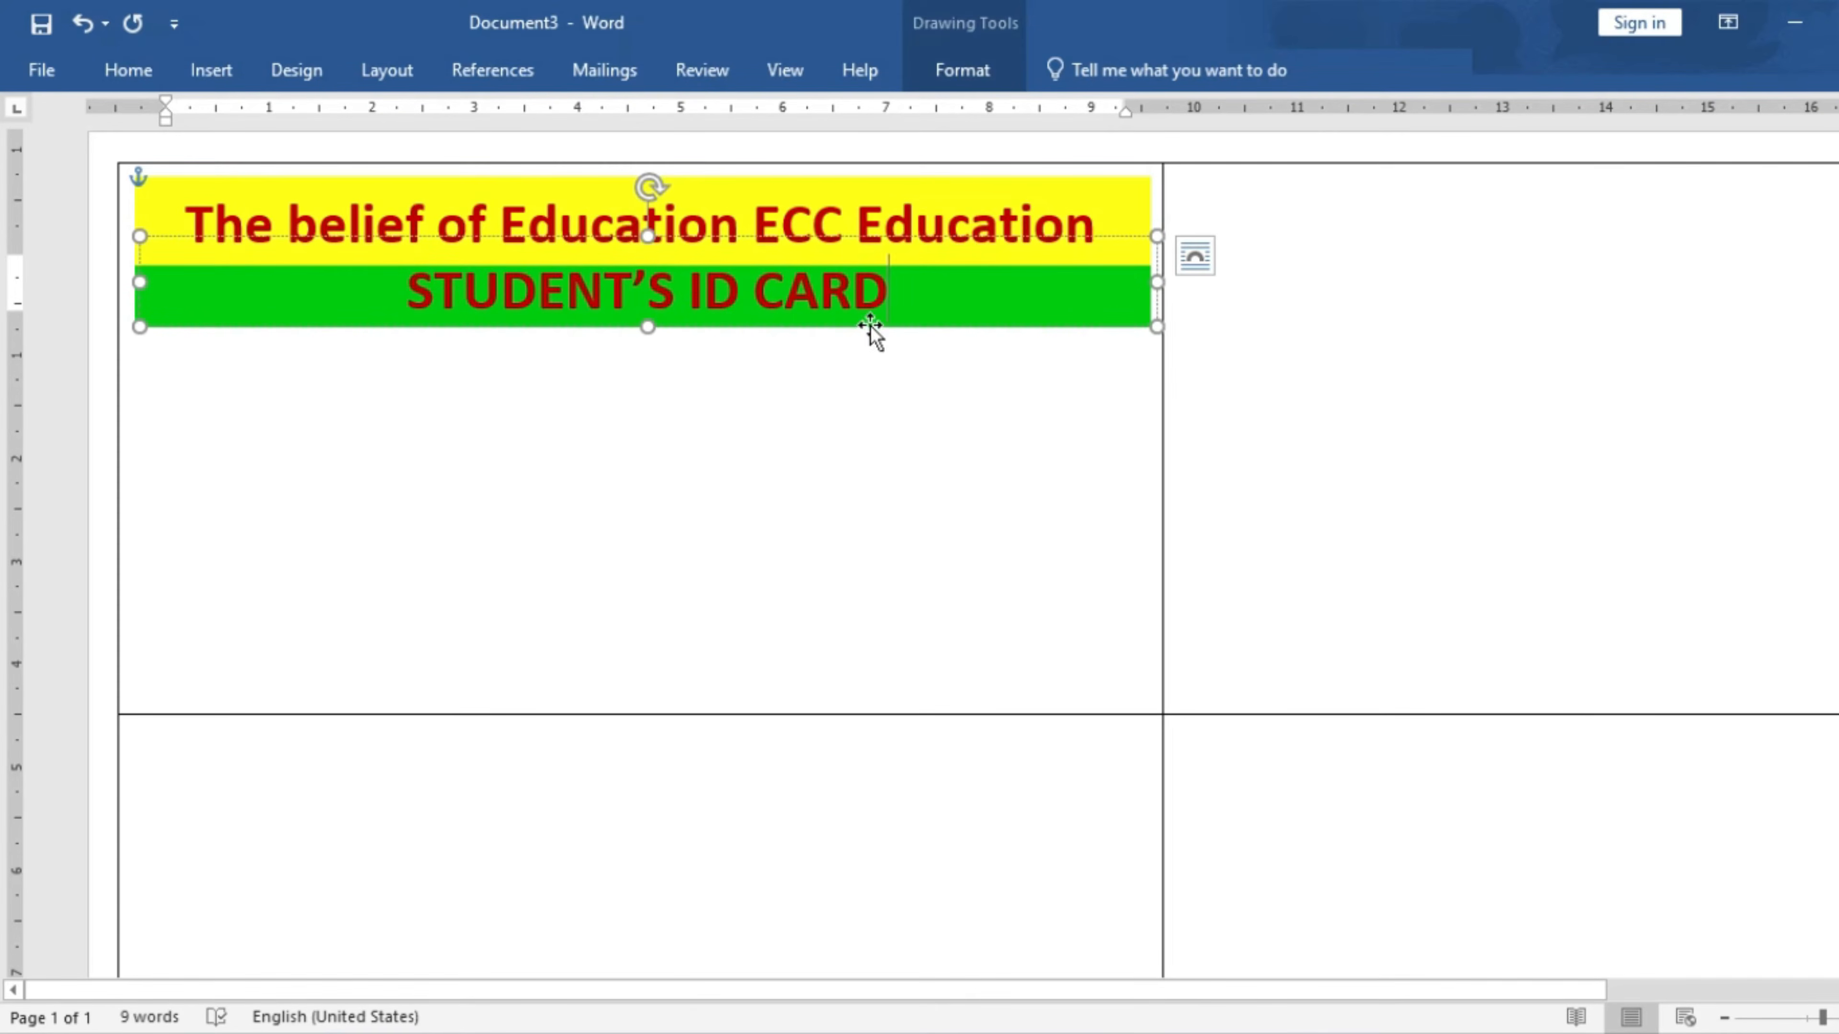
- Make the STUDENT'S ID CARD heading text white
drag(1149, 235, 1151, 240)
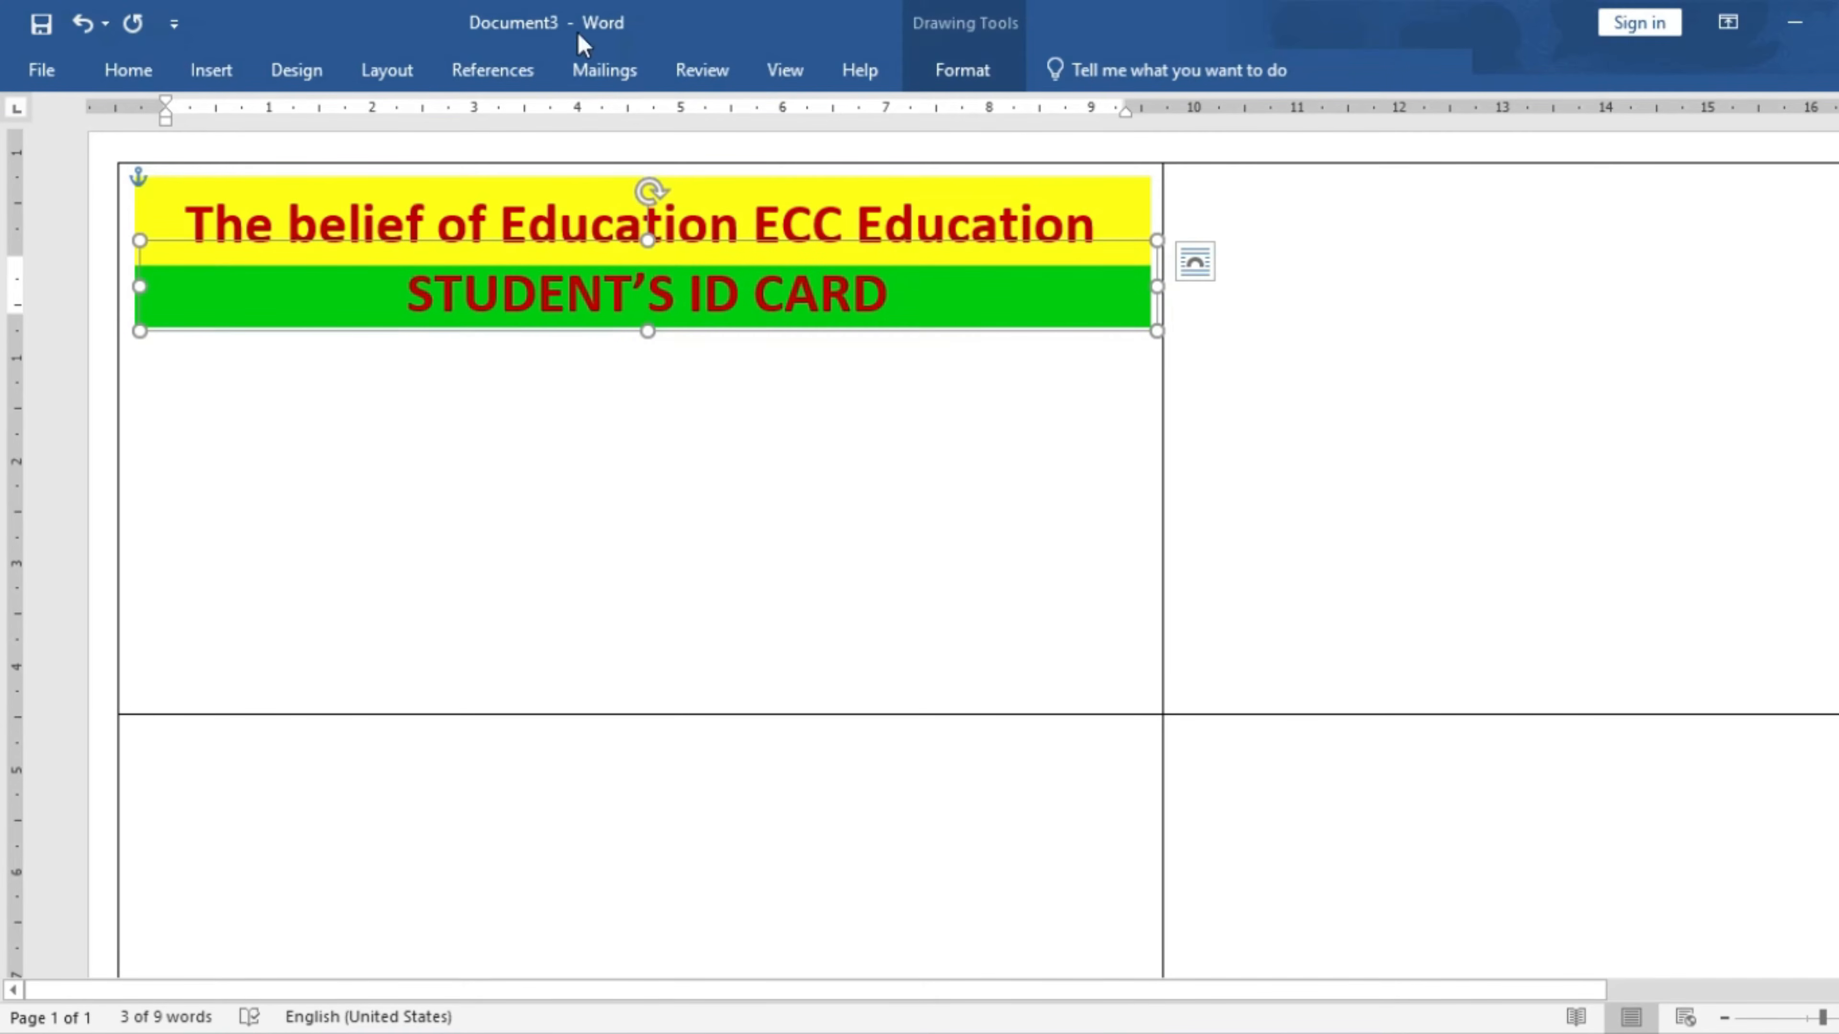
click(124, 69)
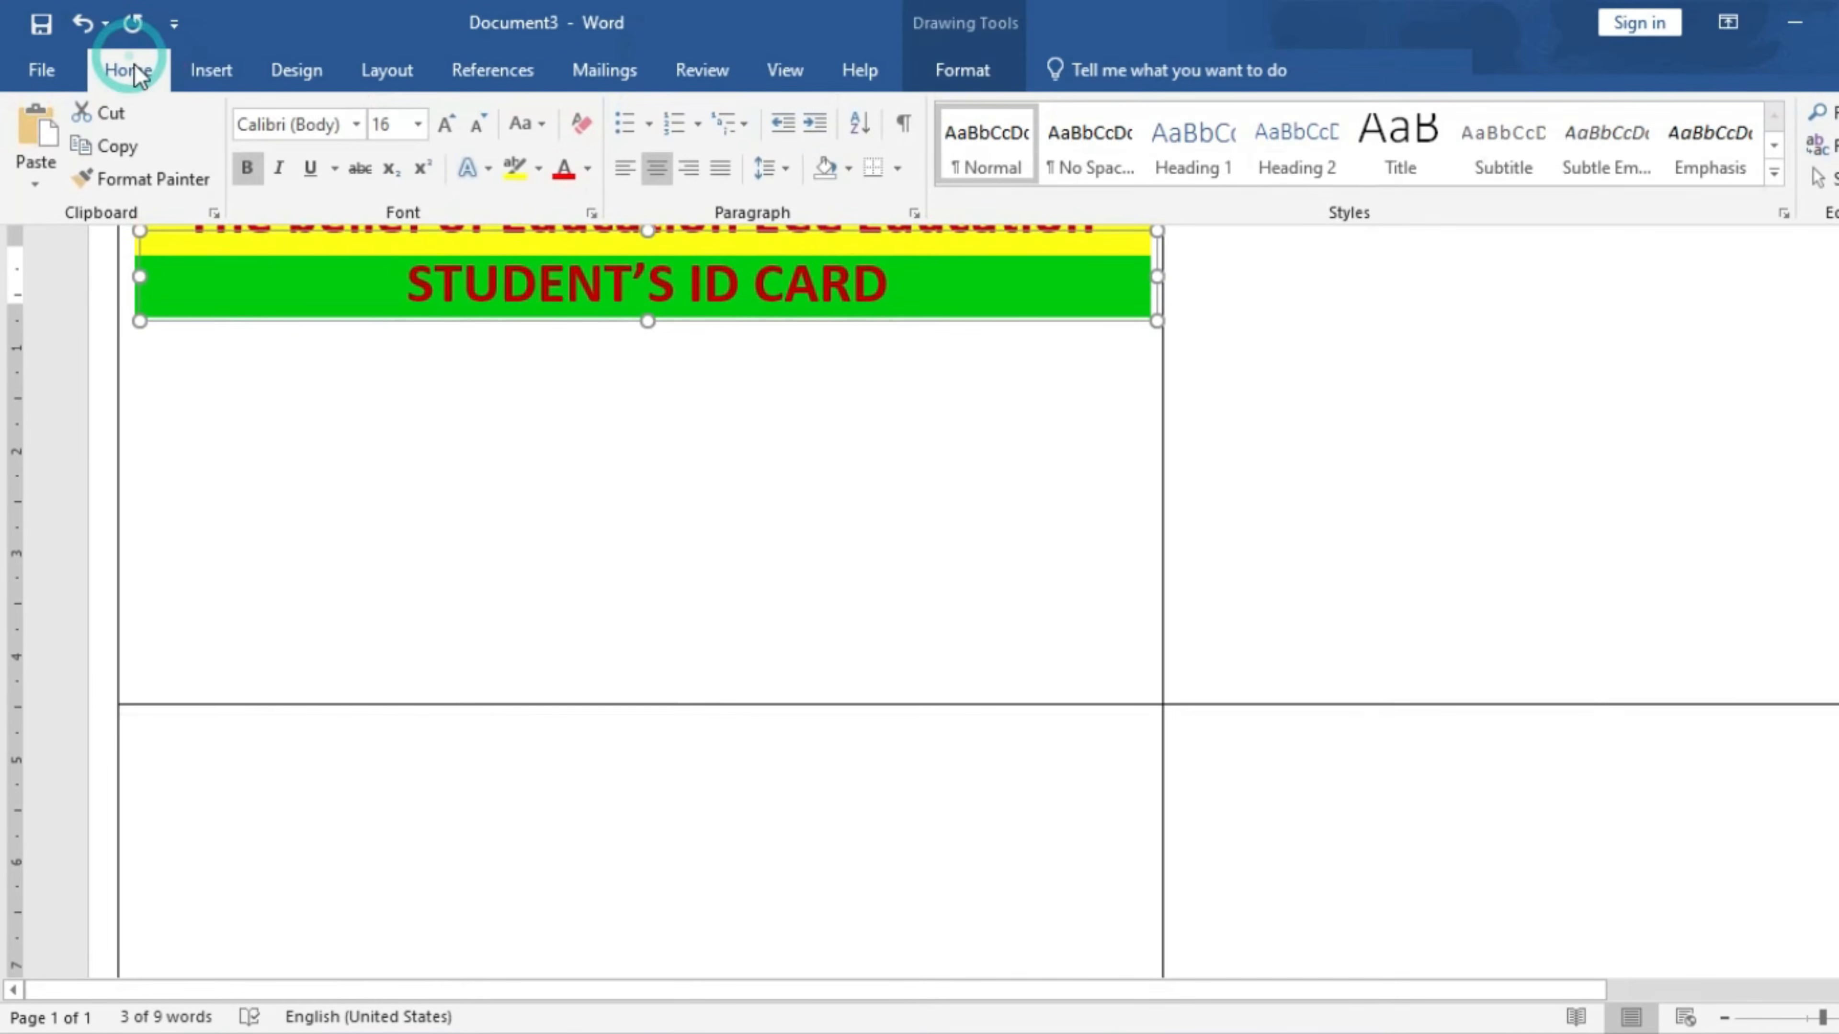
click(588, 168)
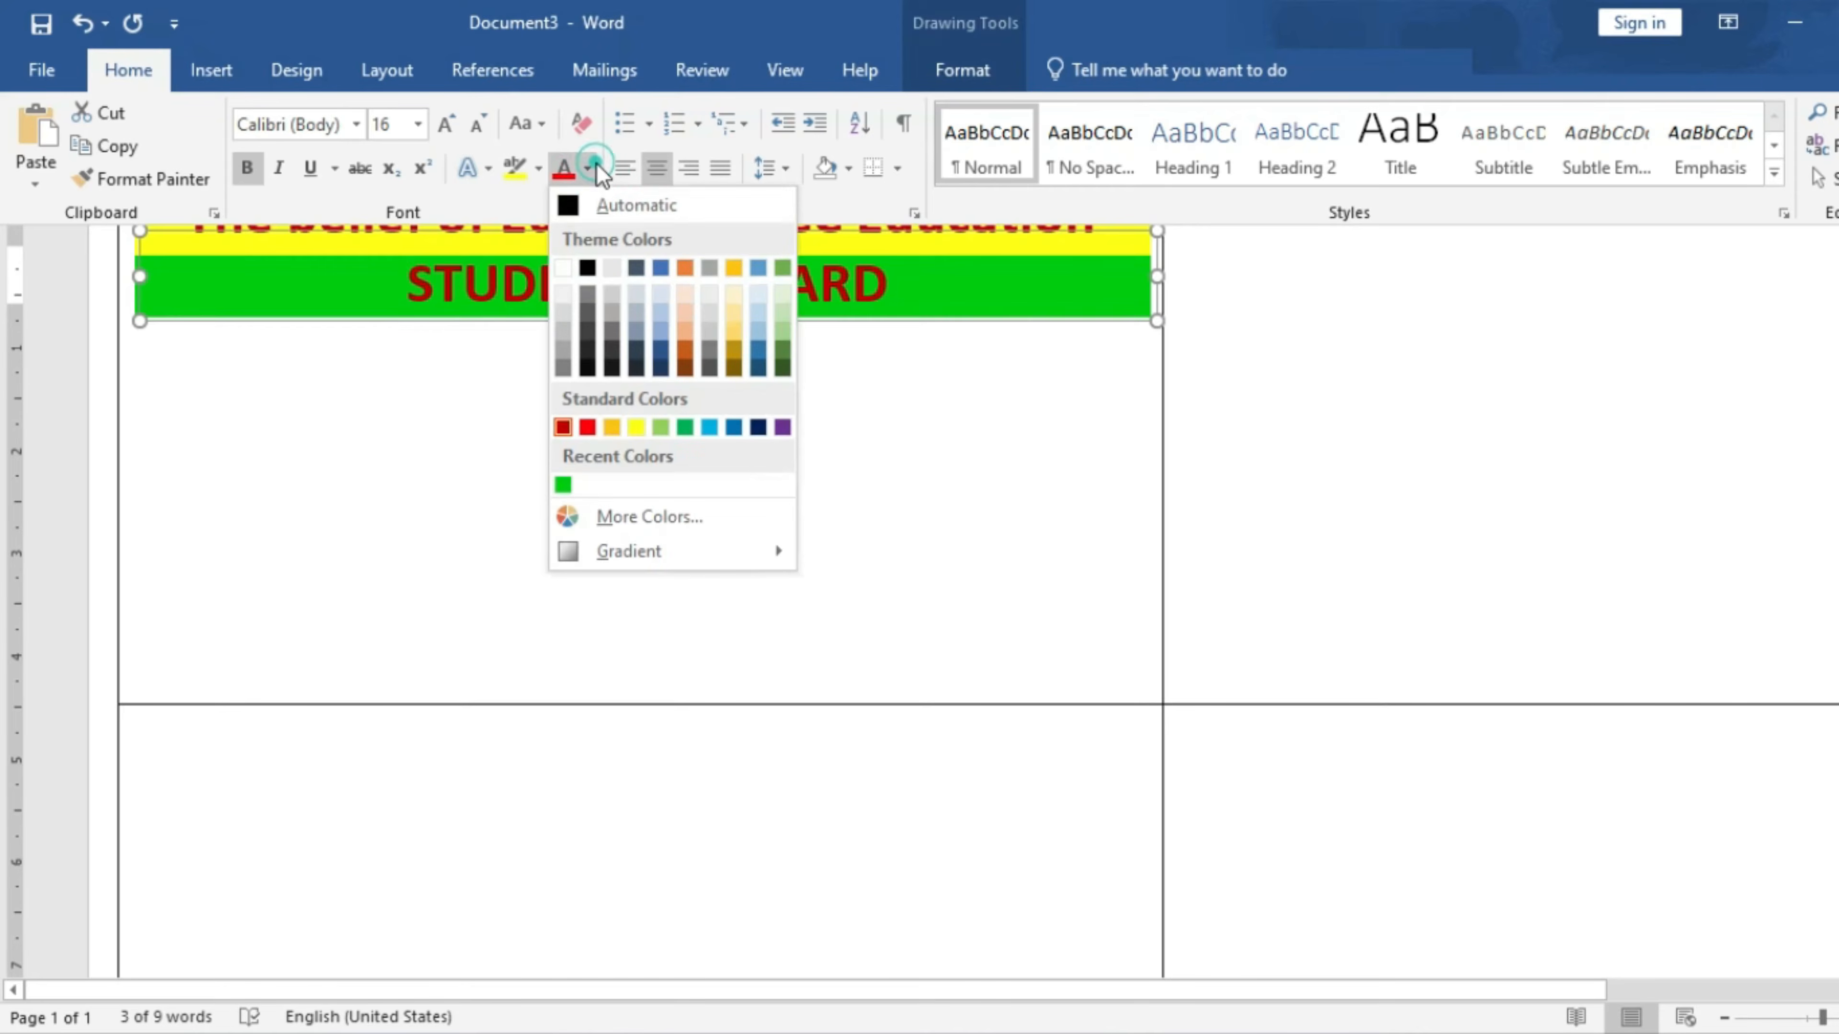
click(563, 269)
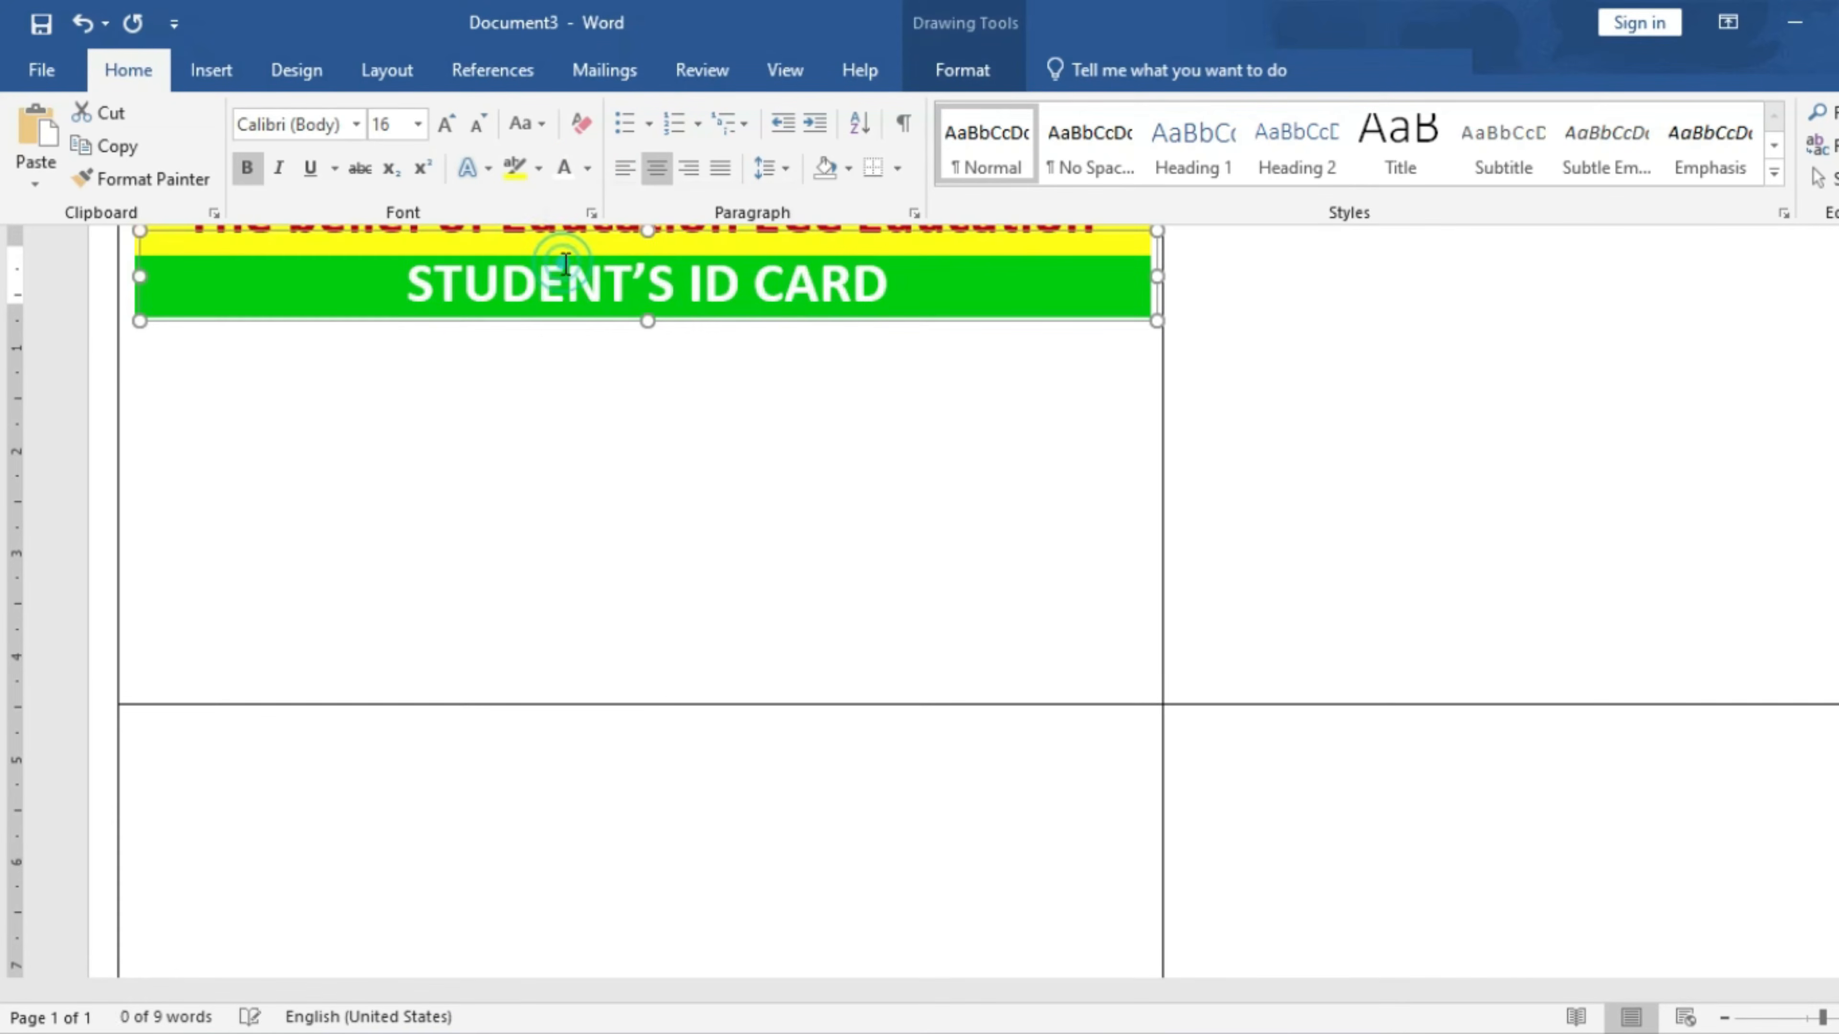
- Set the yellow heading line's font to Bahnschrift SemiBold Condensed
click(357, 124)
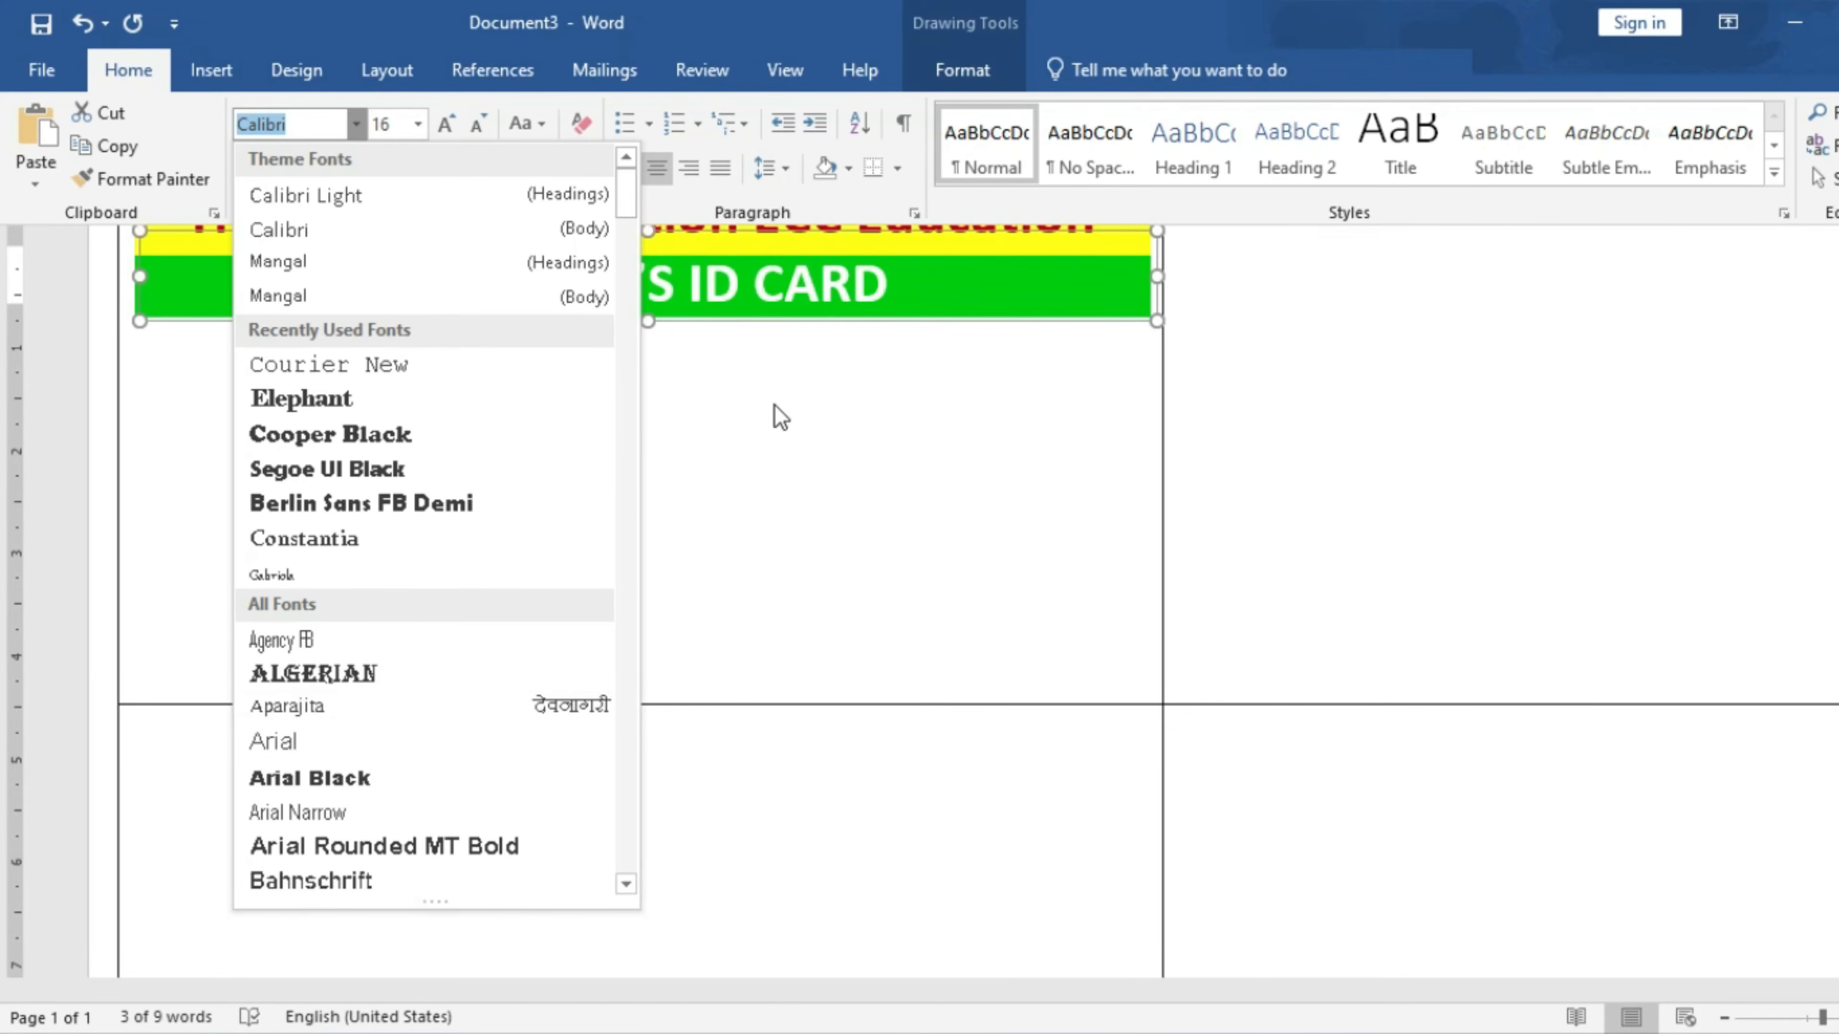
click(258, 234)
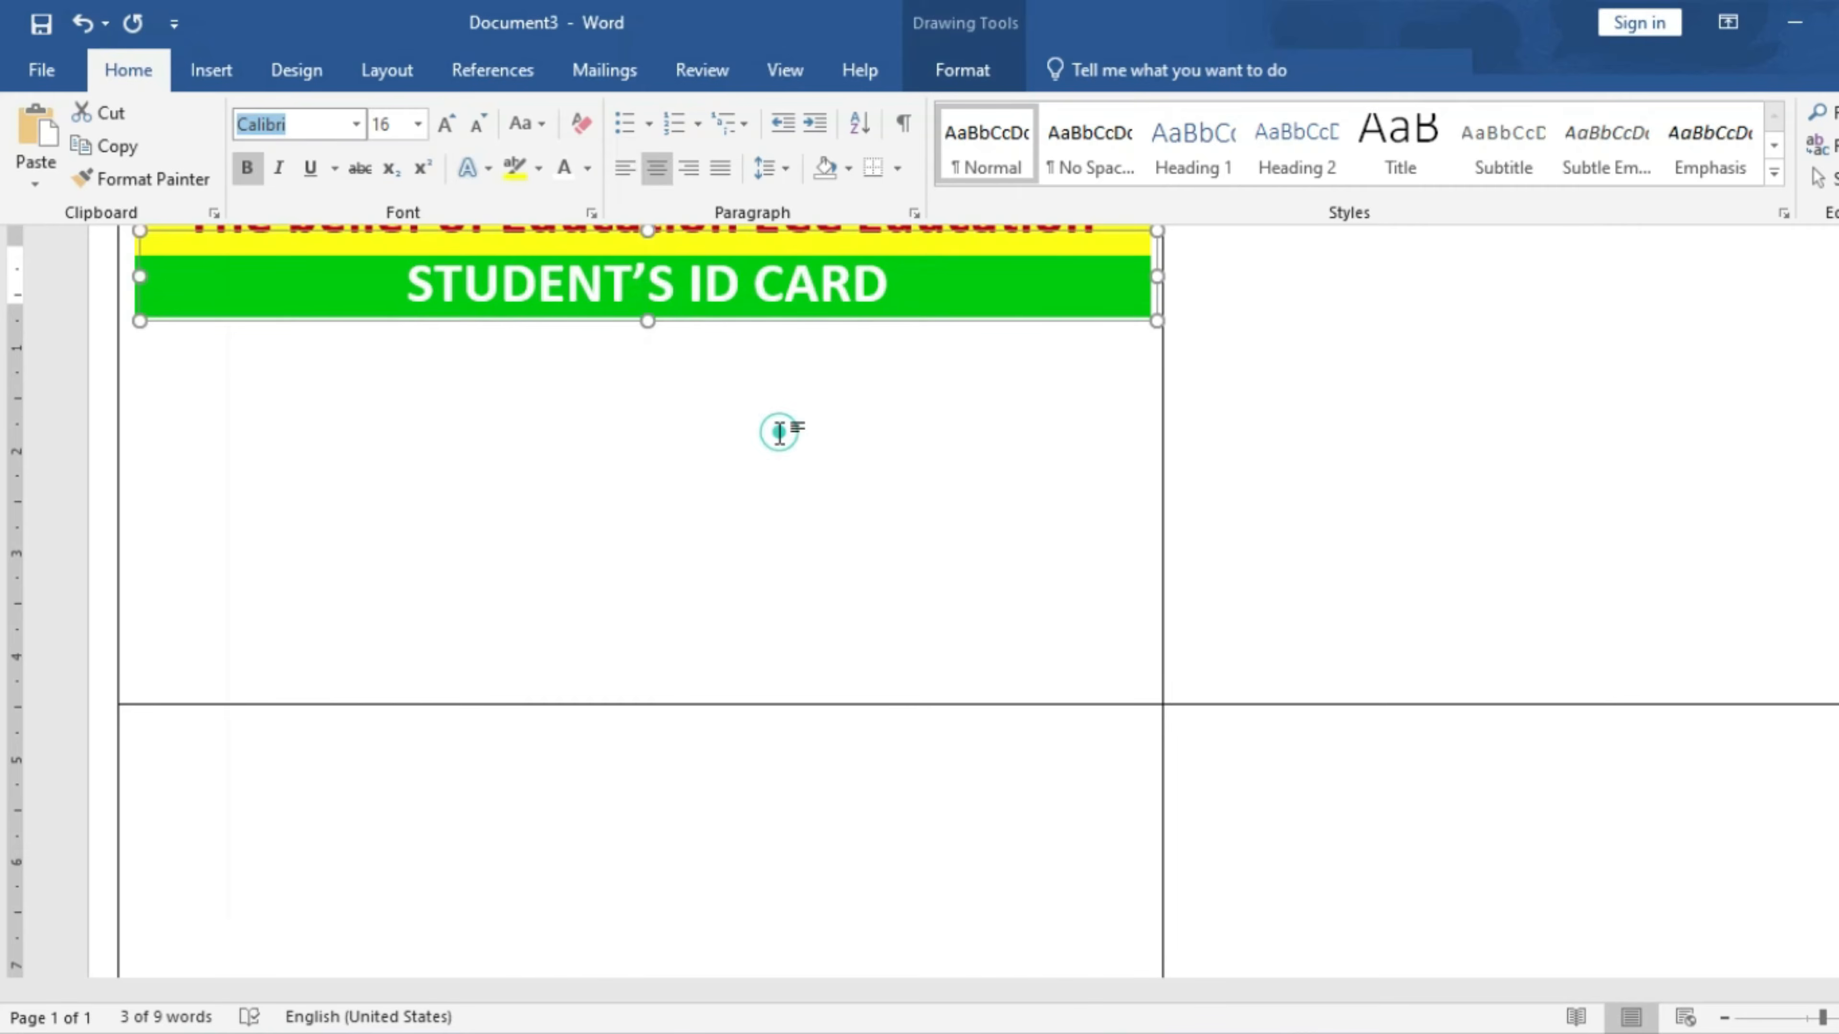
key(ctrl+F1)
click(931, 256)
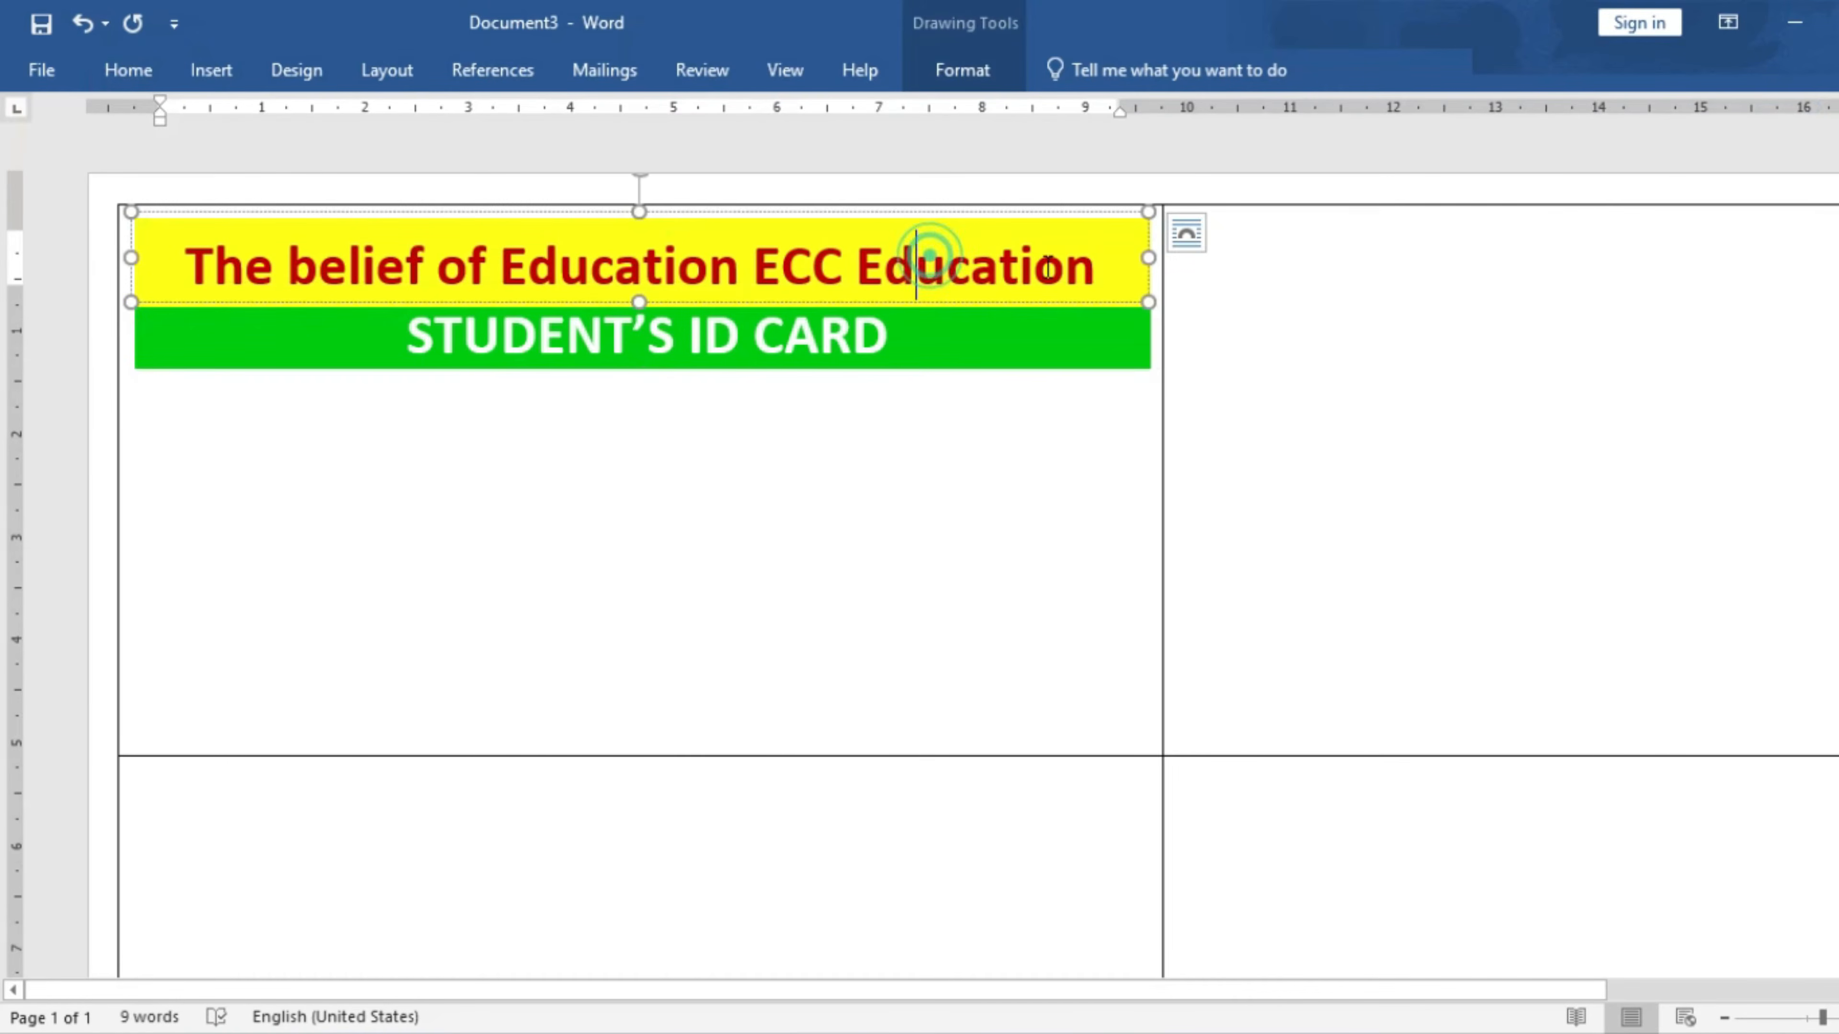
triple_click(1100, 271)
click(128, 70)
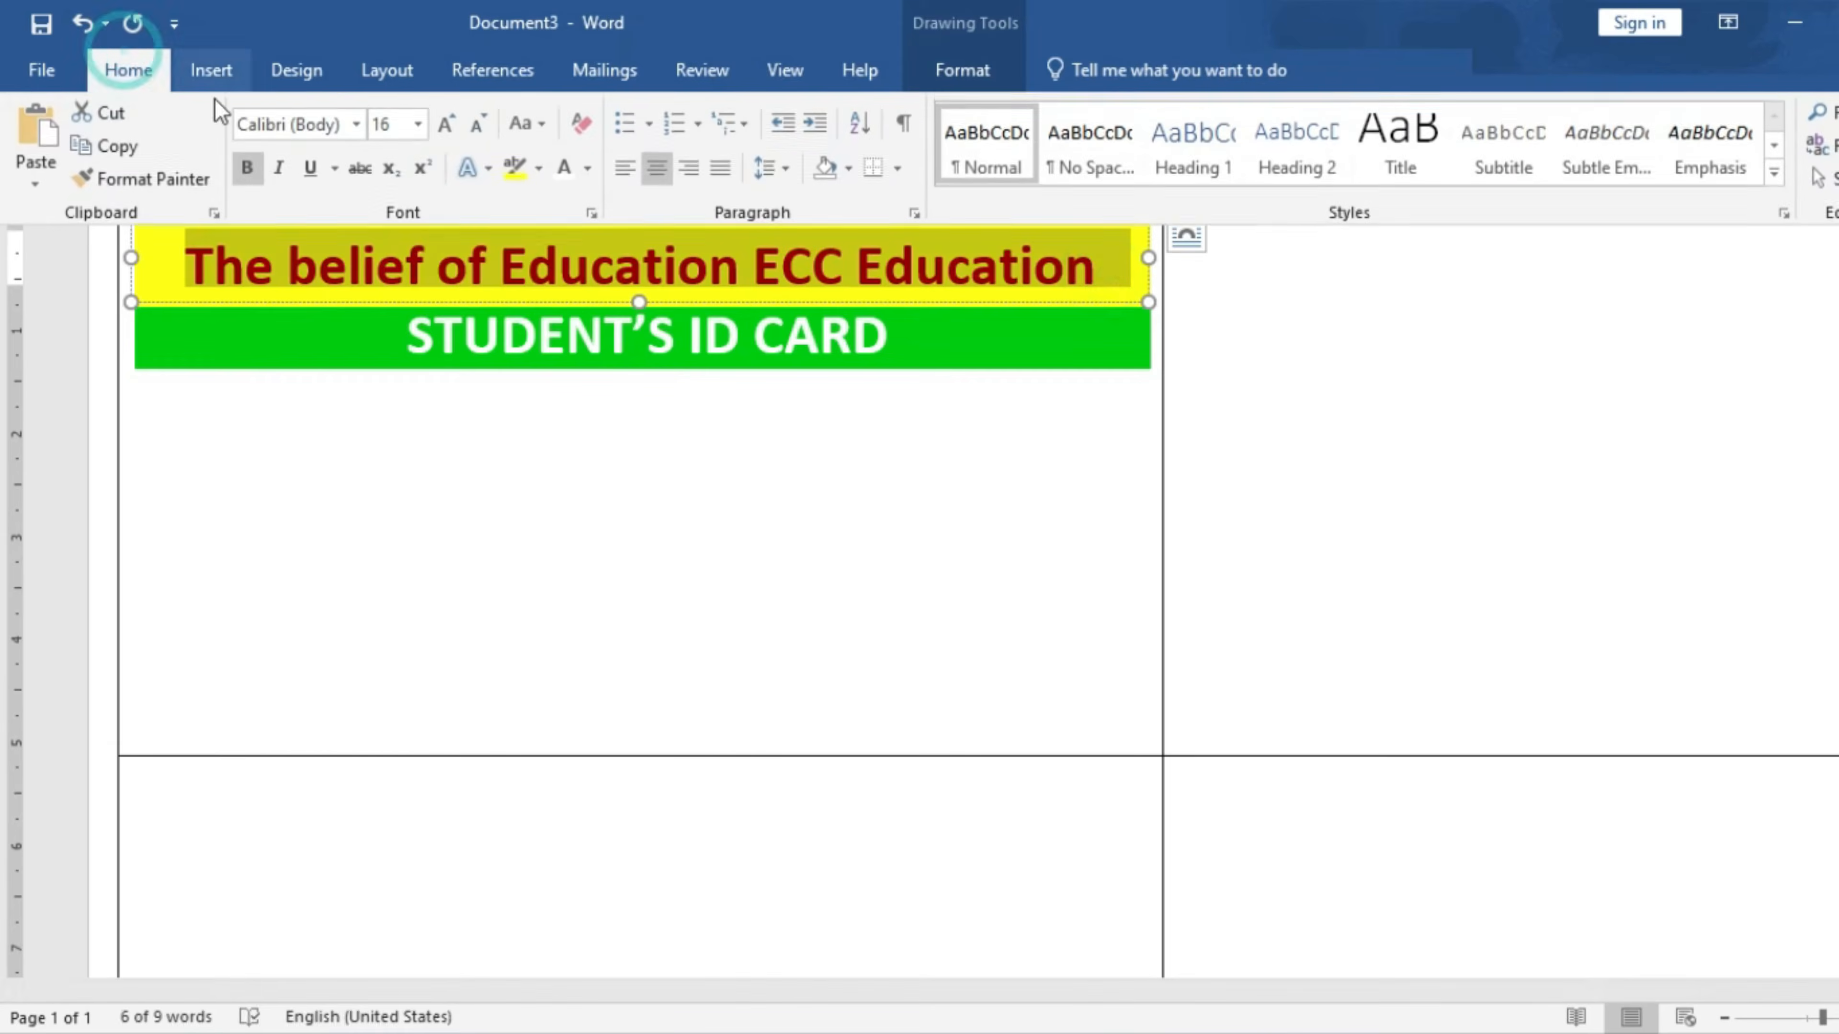
click(355, 124)
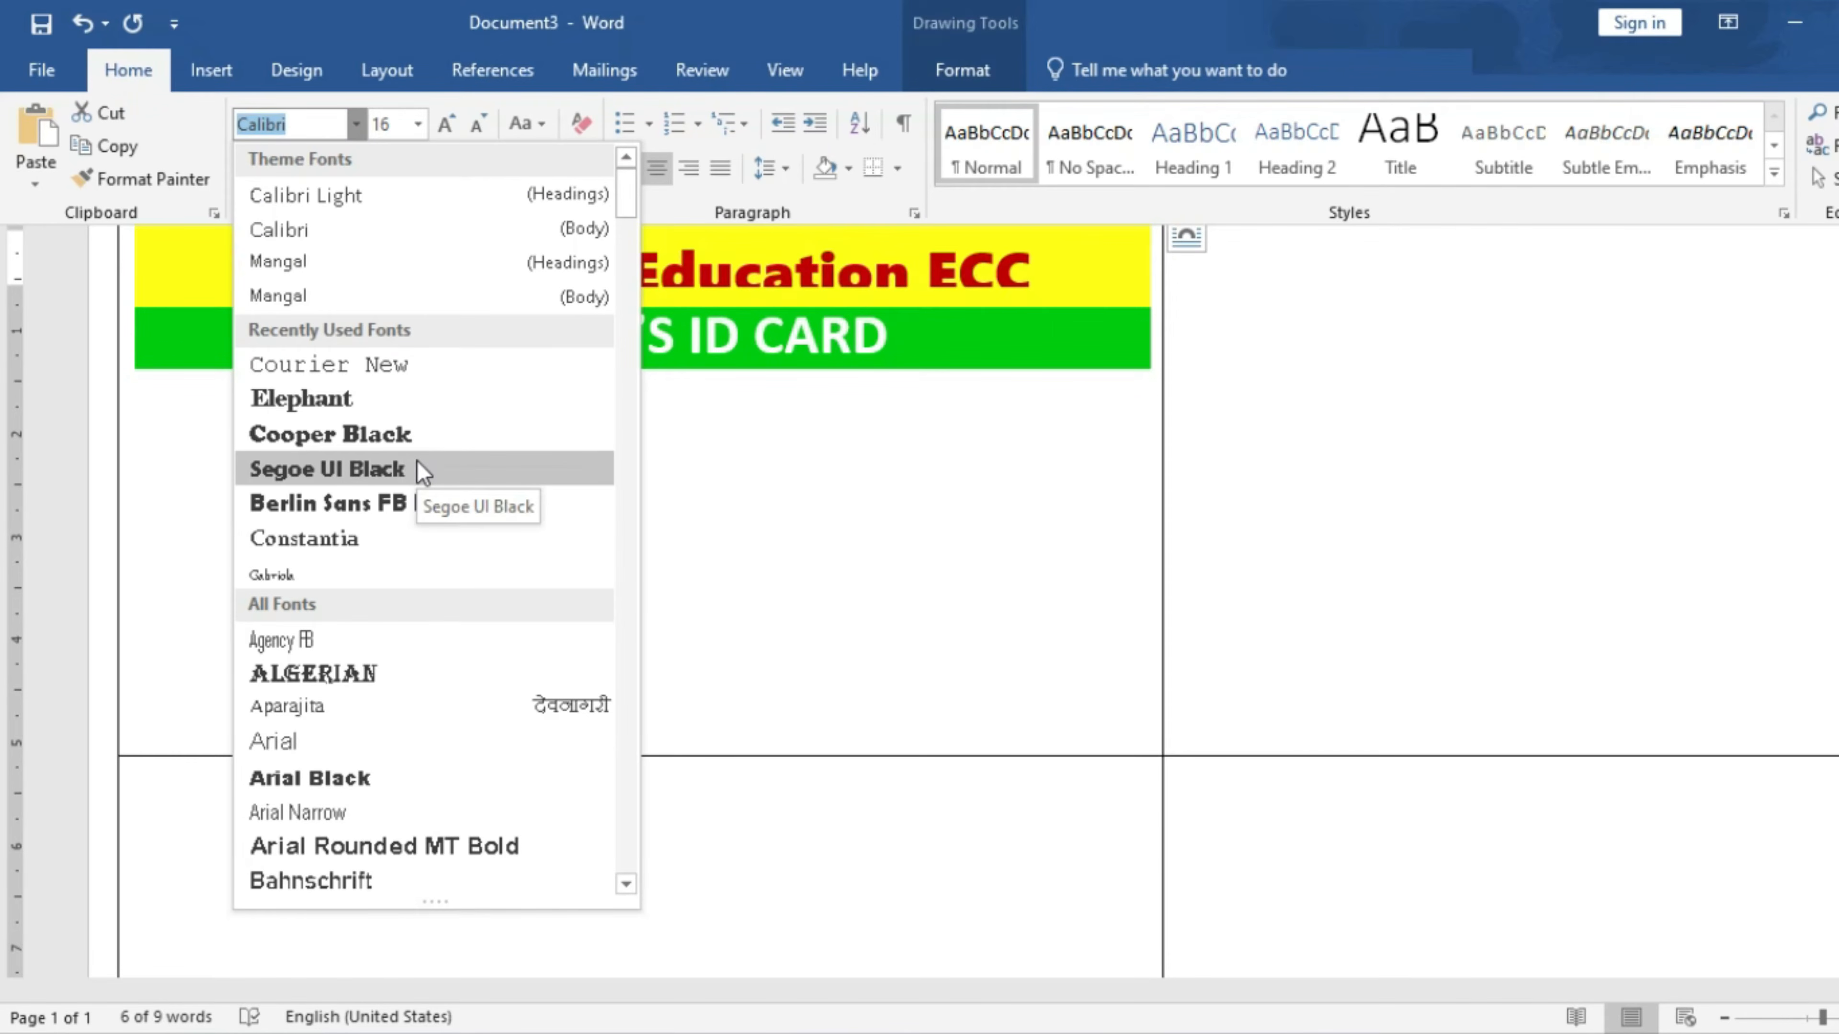
drag(628, 202, 631, 240)
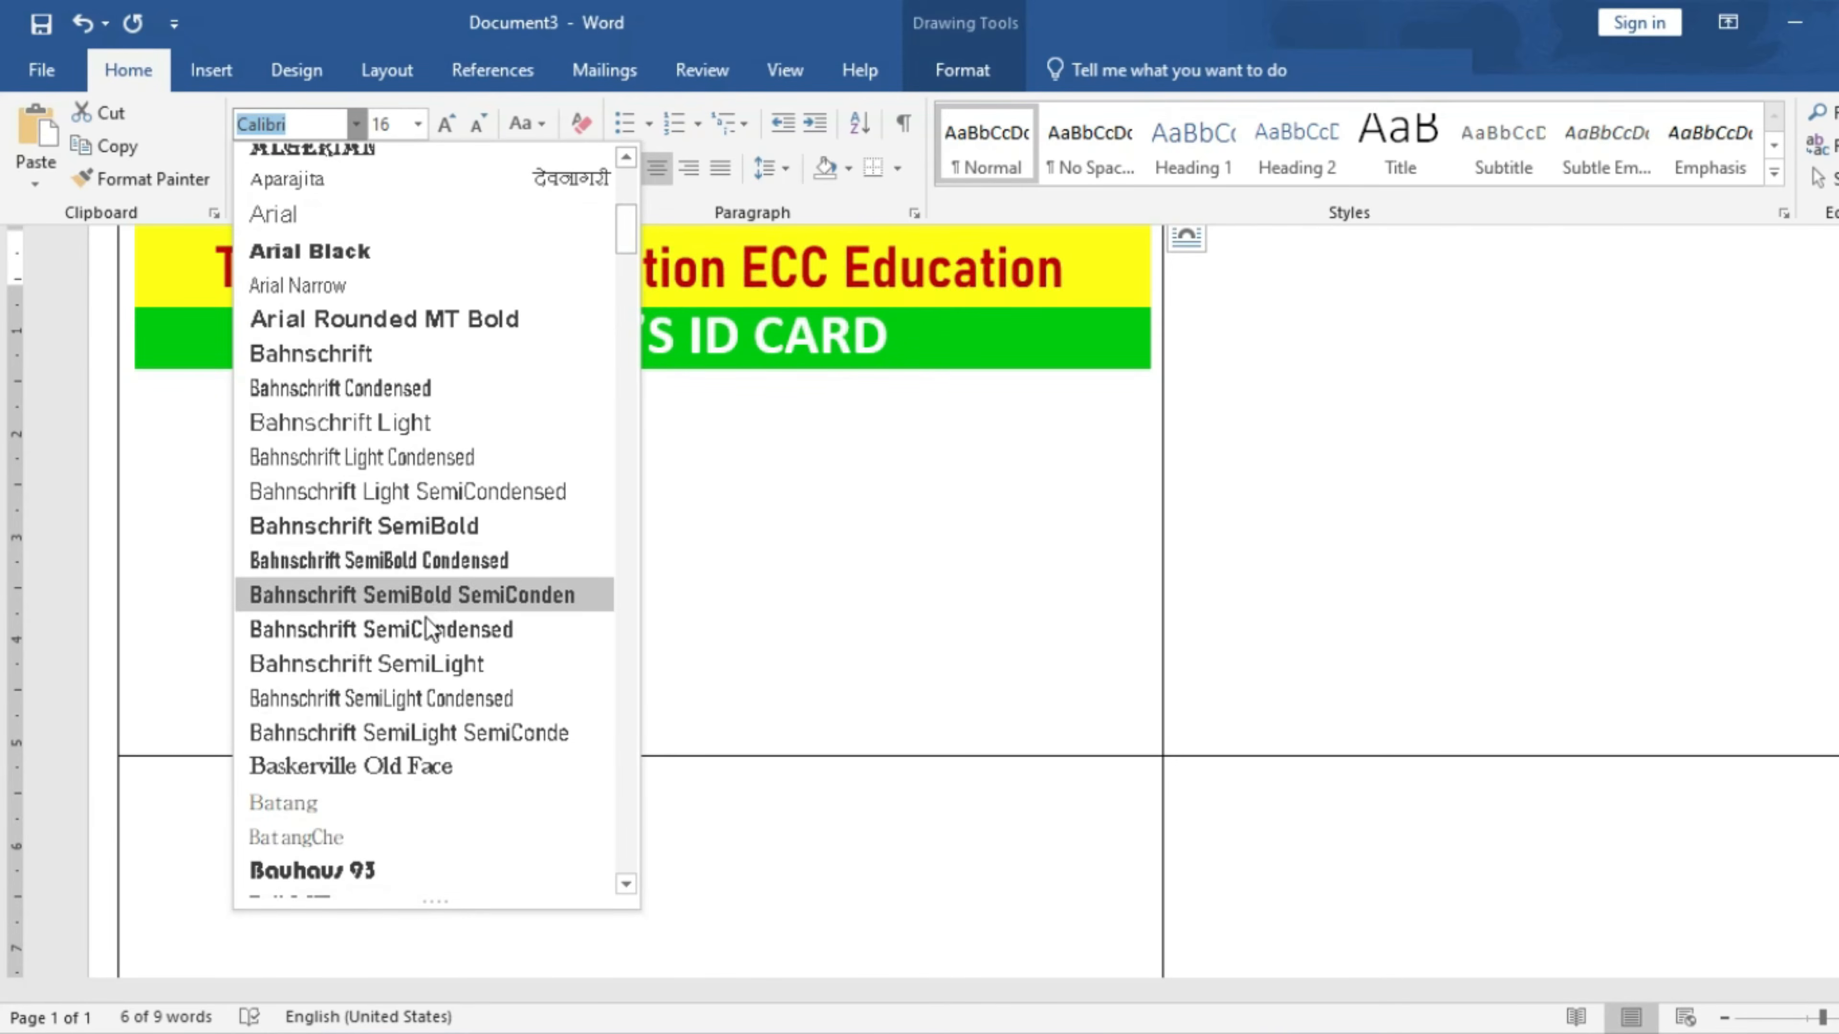
click(458, 561)
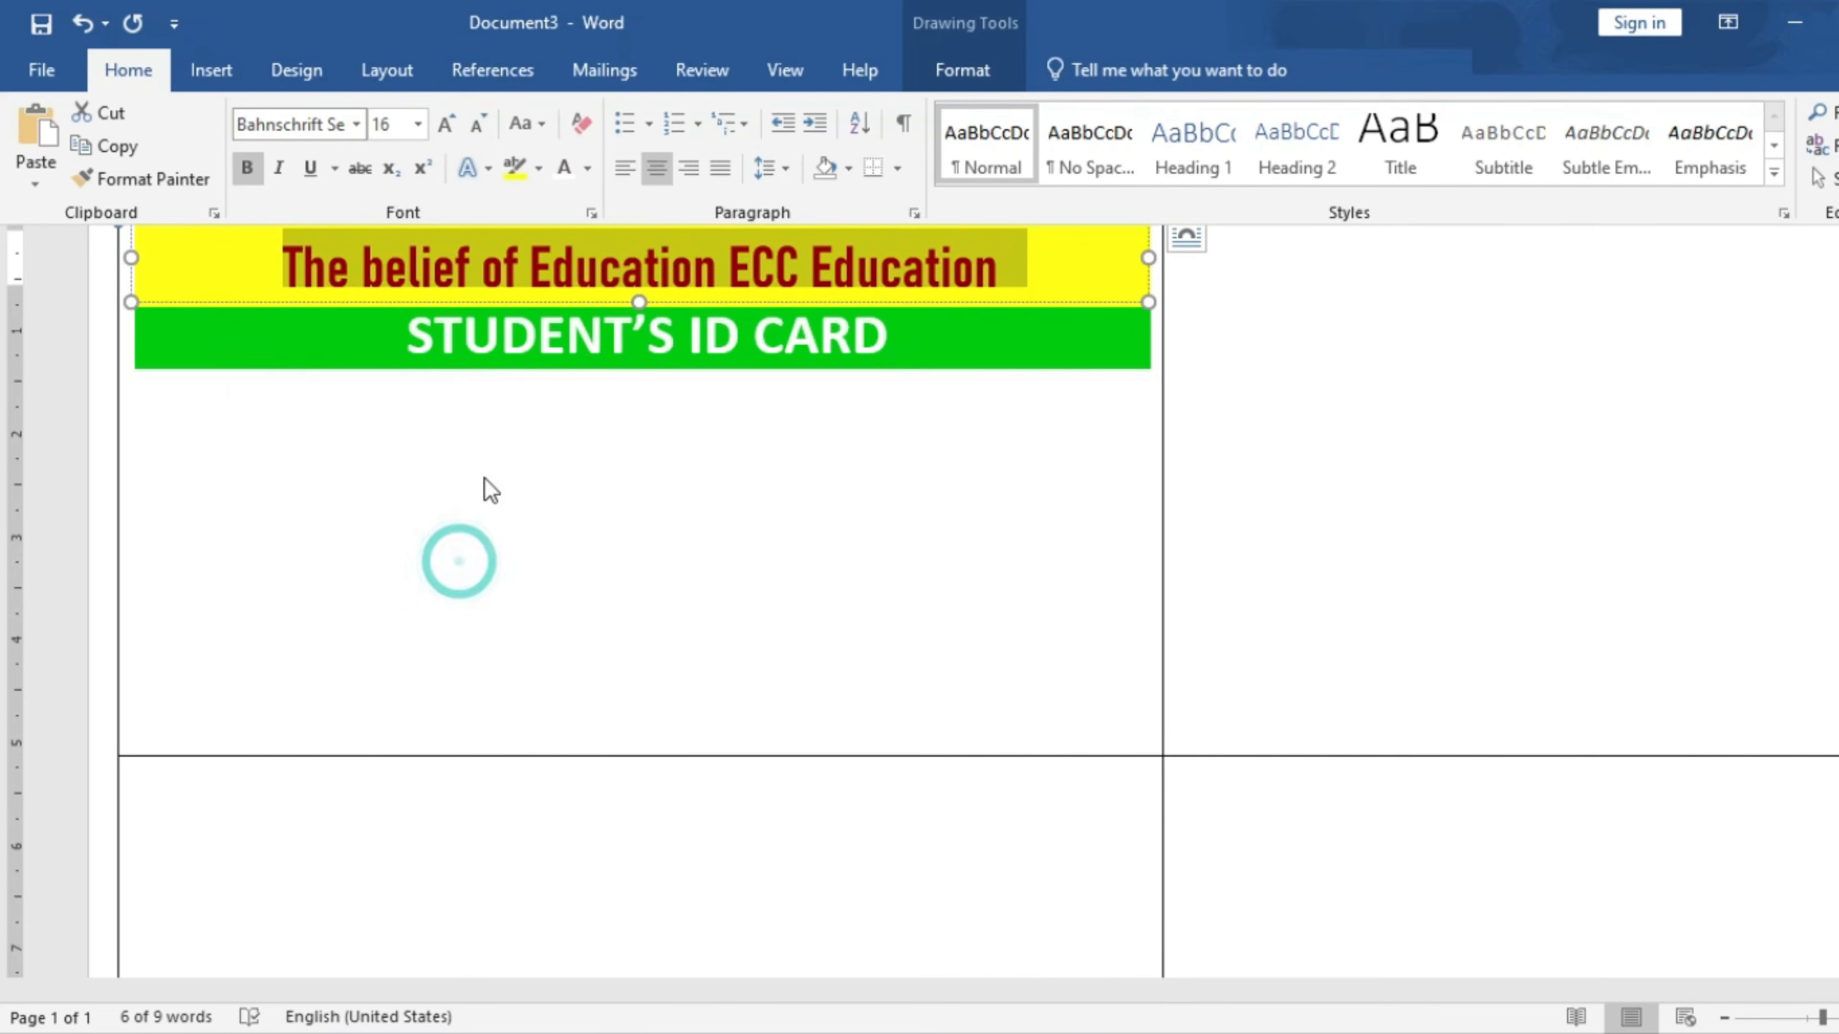
- Enlarge the heading to 18 pt and make its box tall enough to show it
click(445, 123)
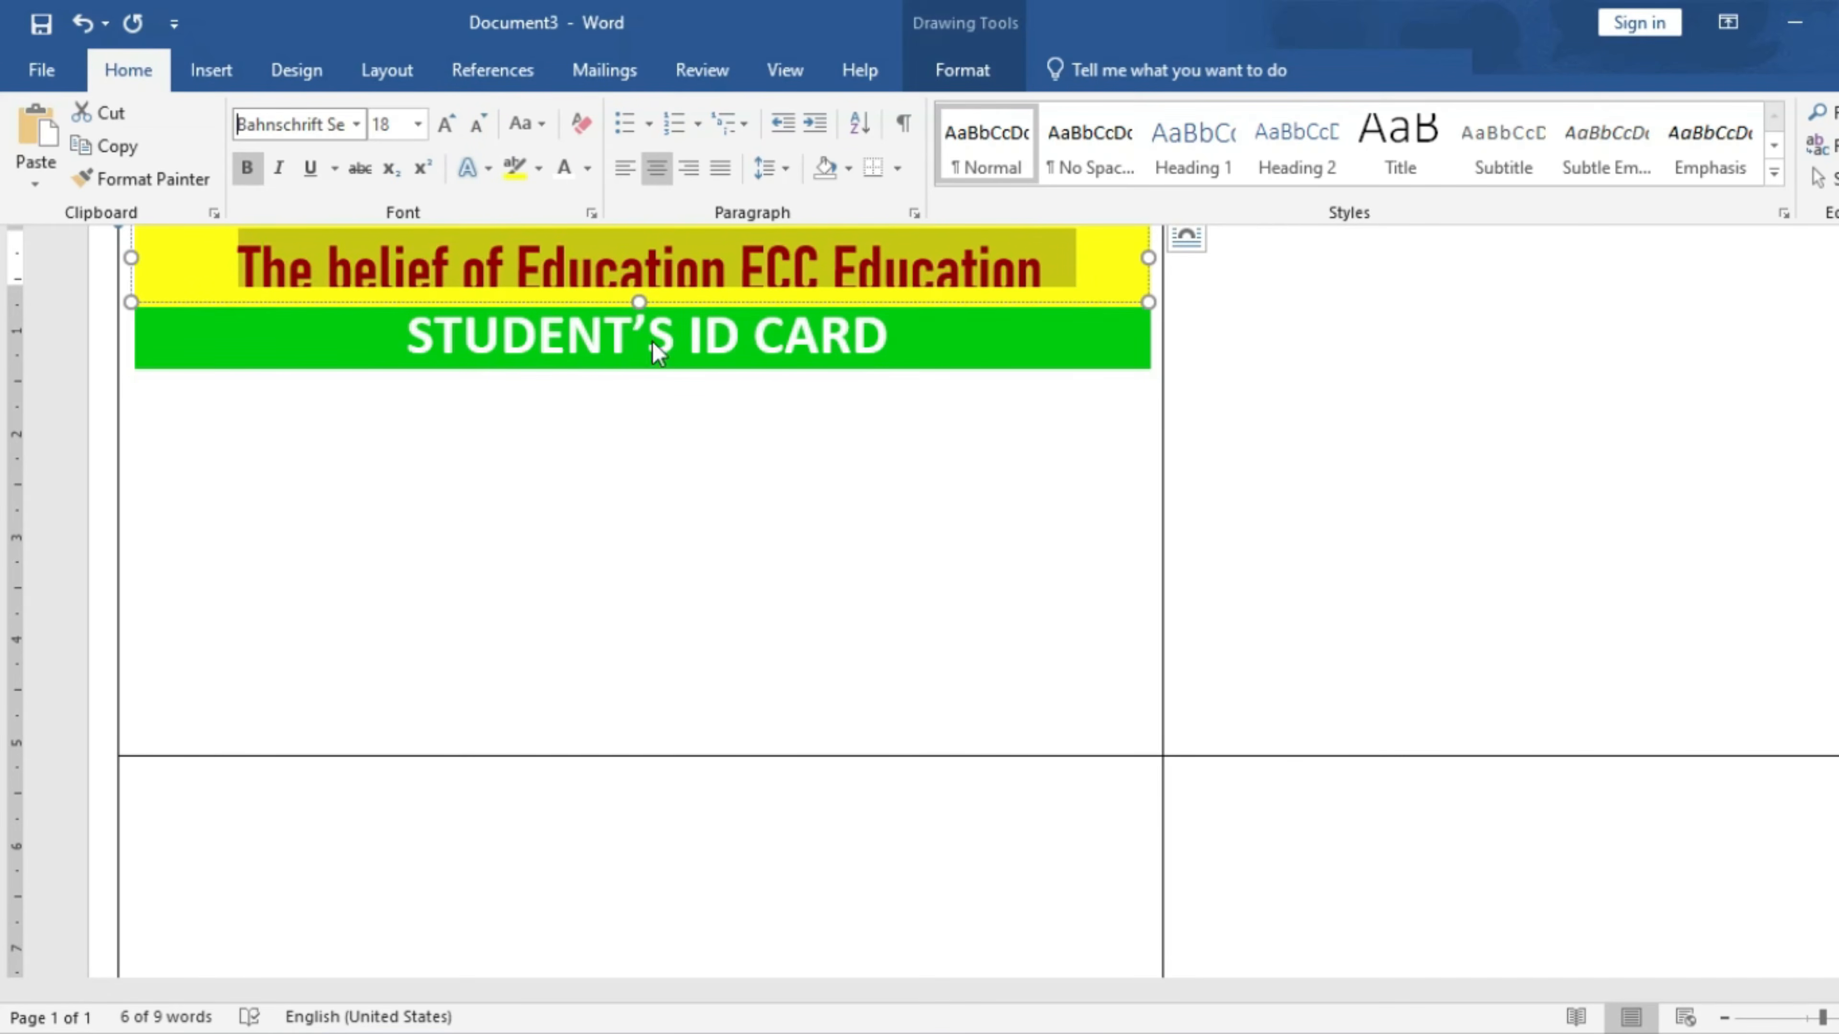
drag(639, 302, 639, 315)
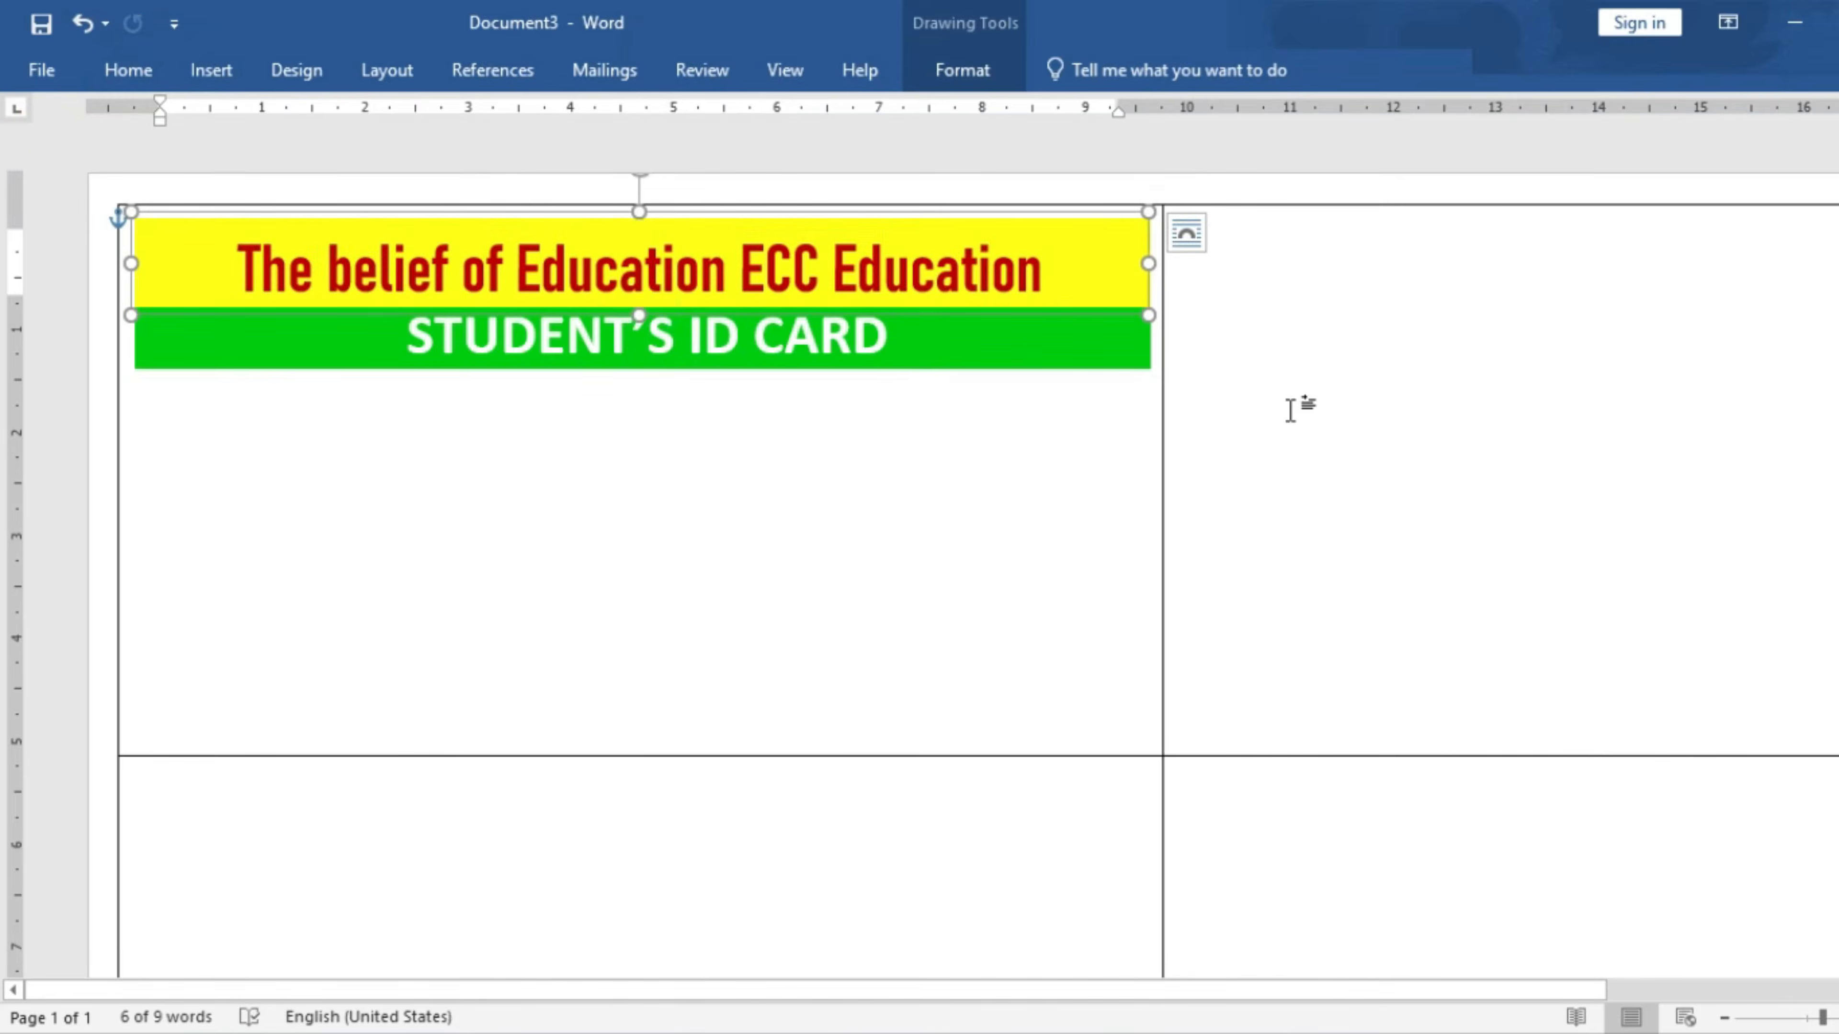
click(1290, 410)
click(340, 399)
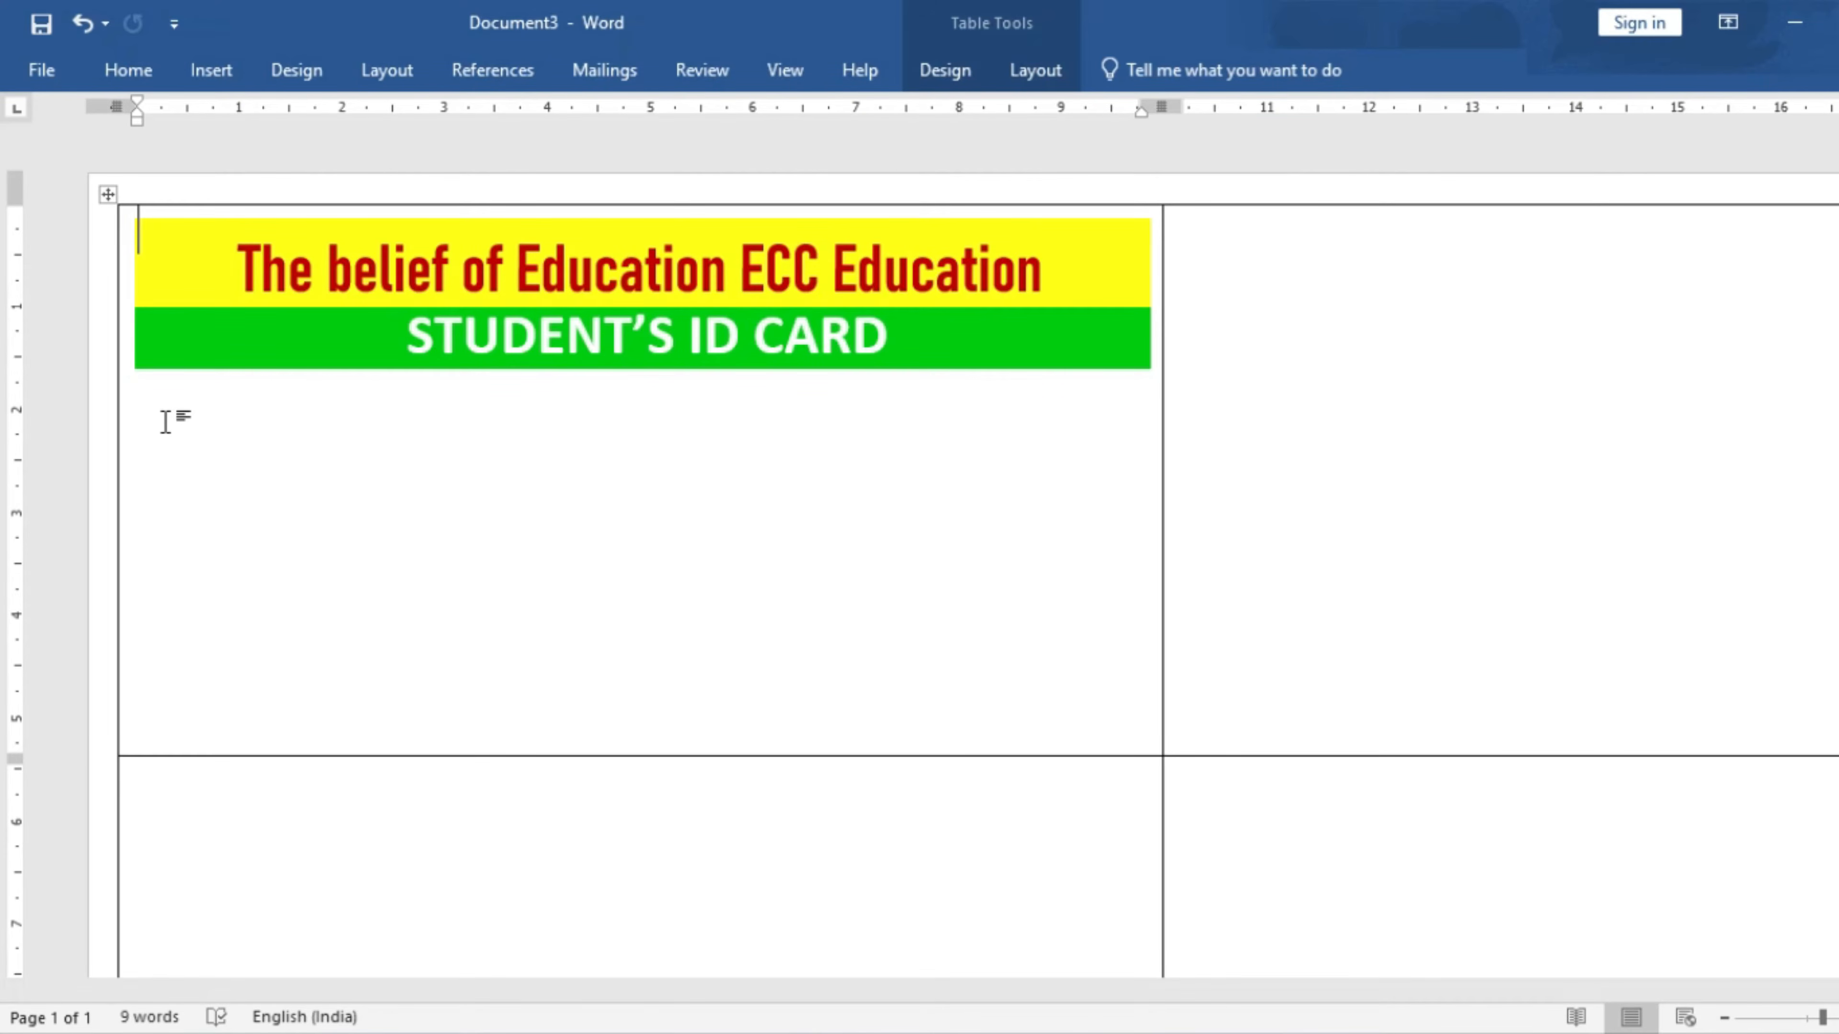
key(Return)
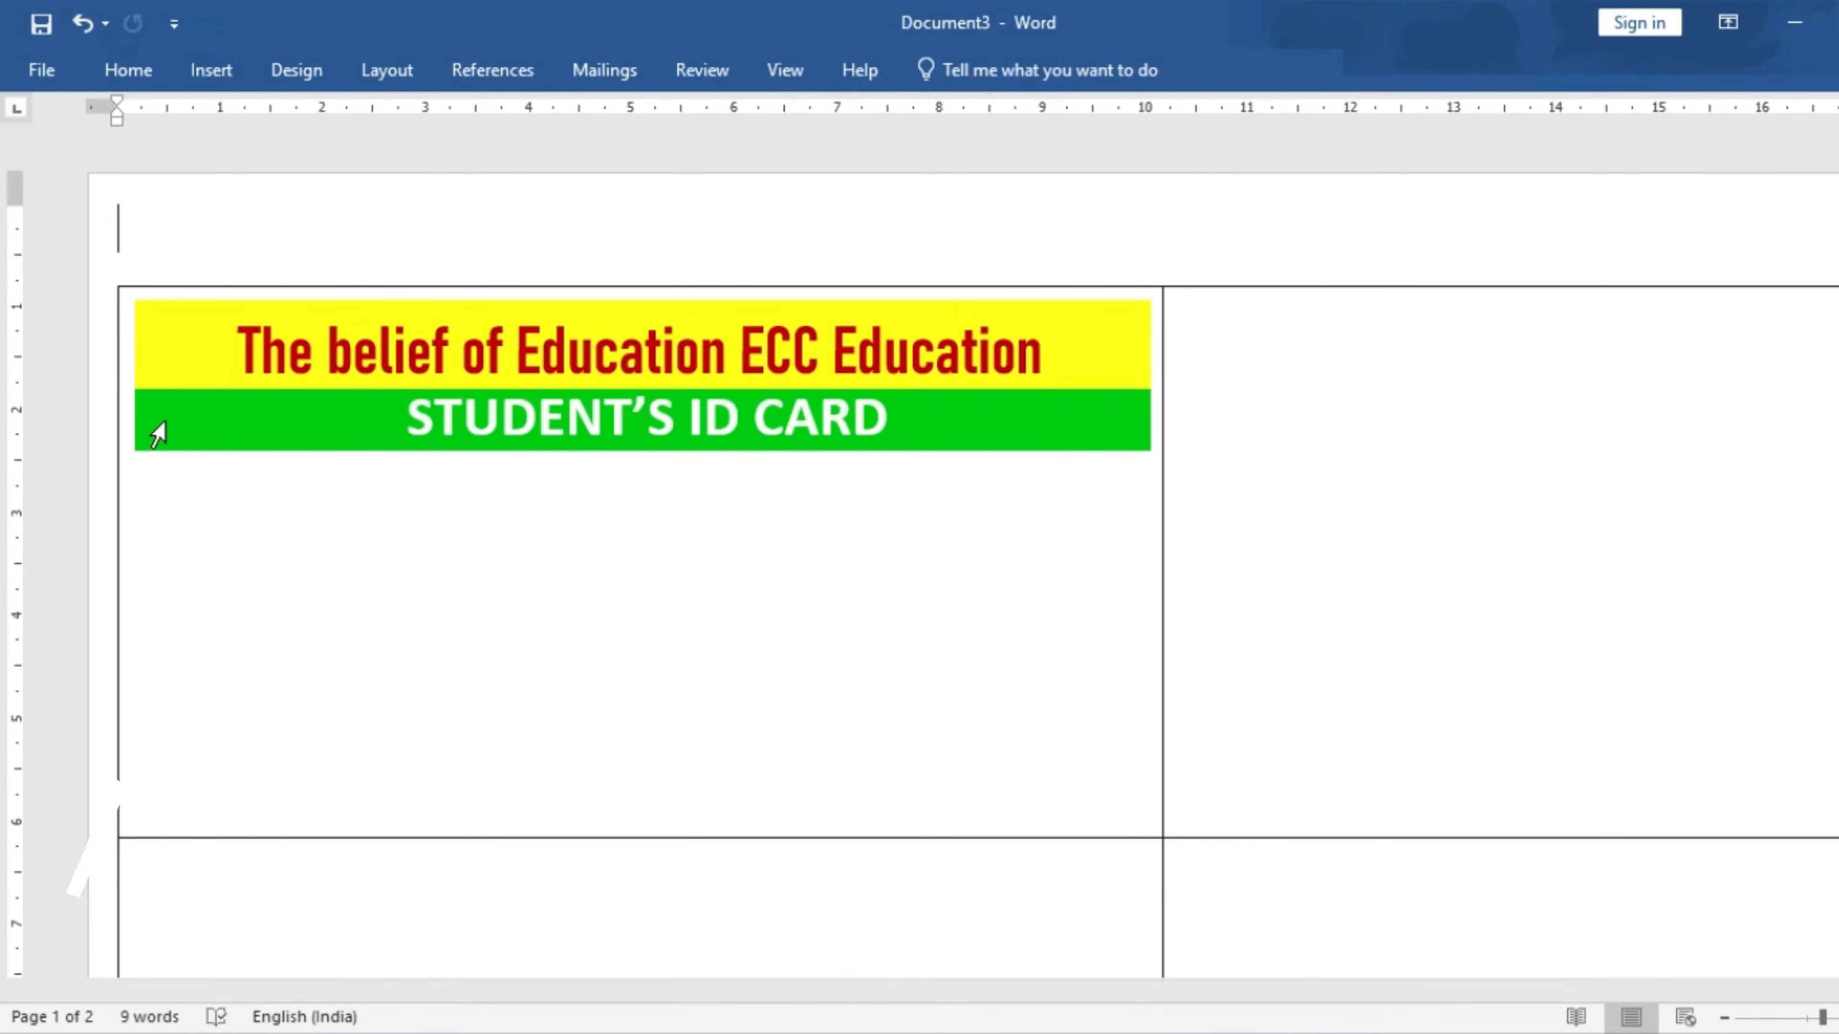
key(ctrl+z)
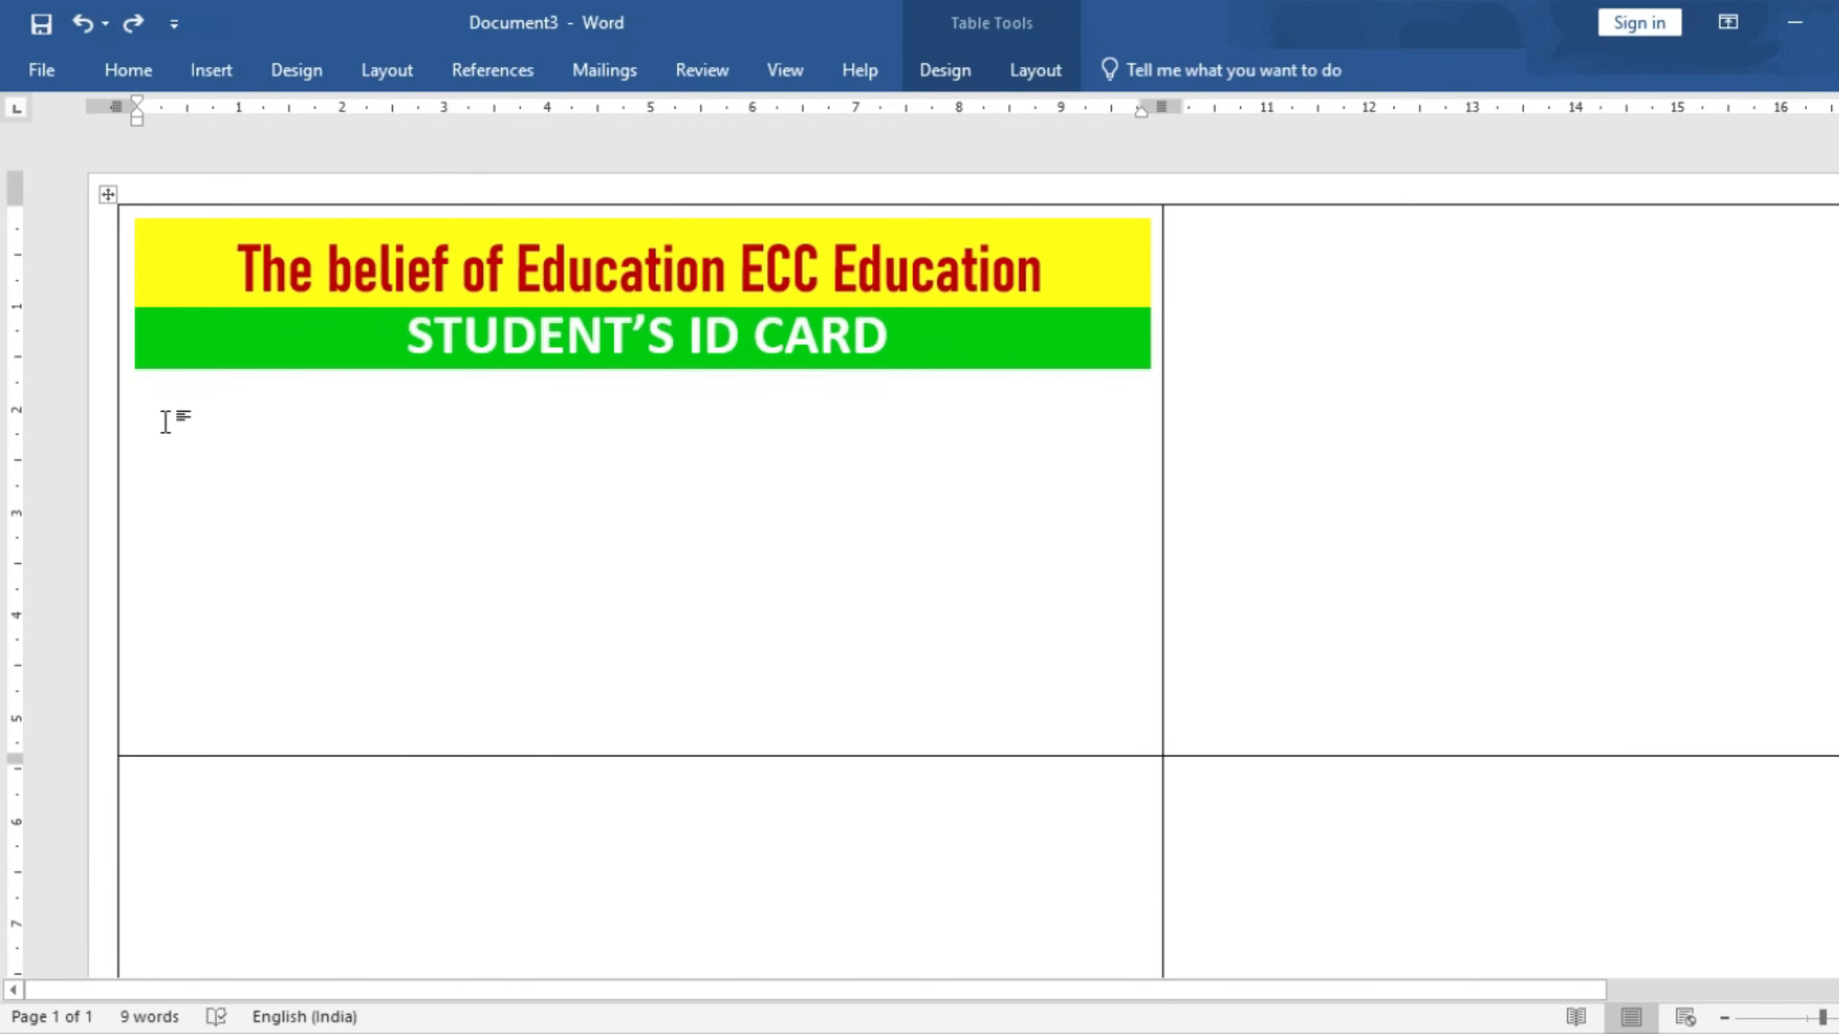
key(End)
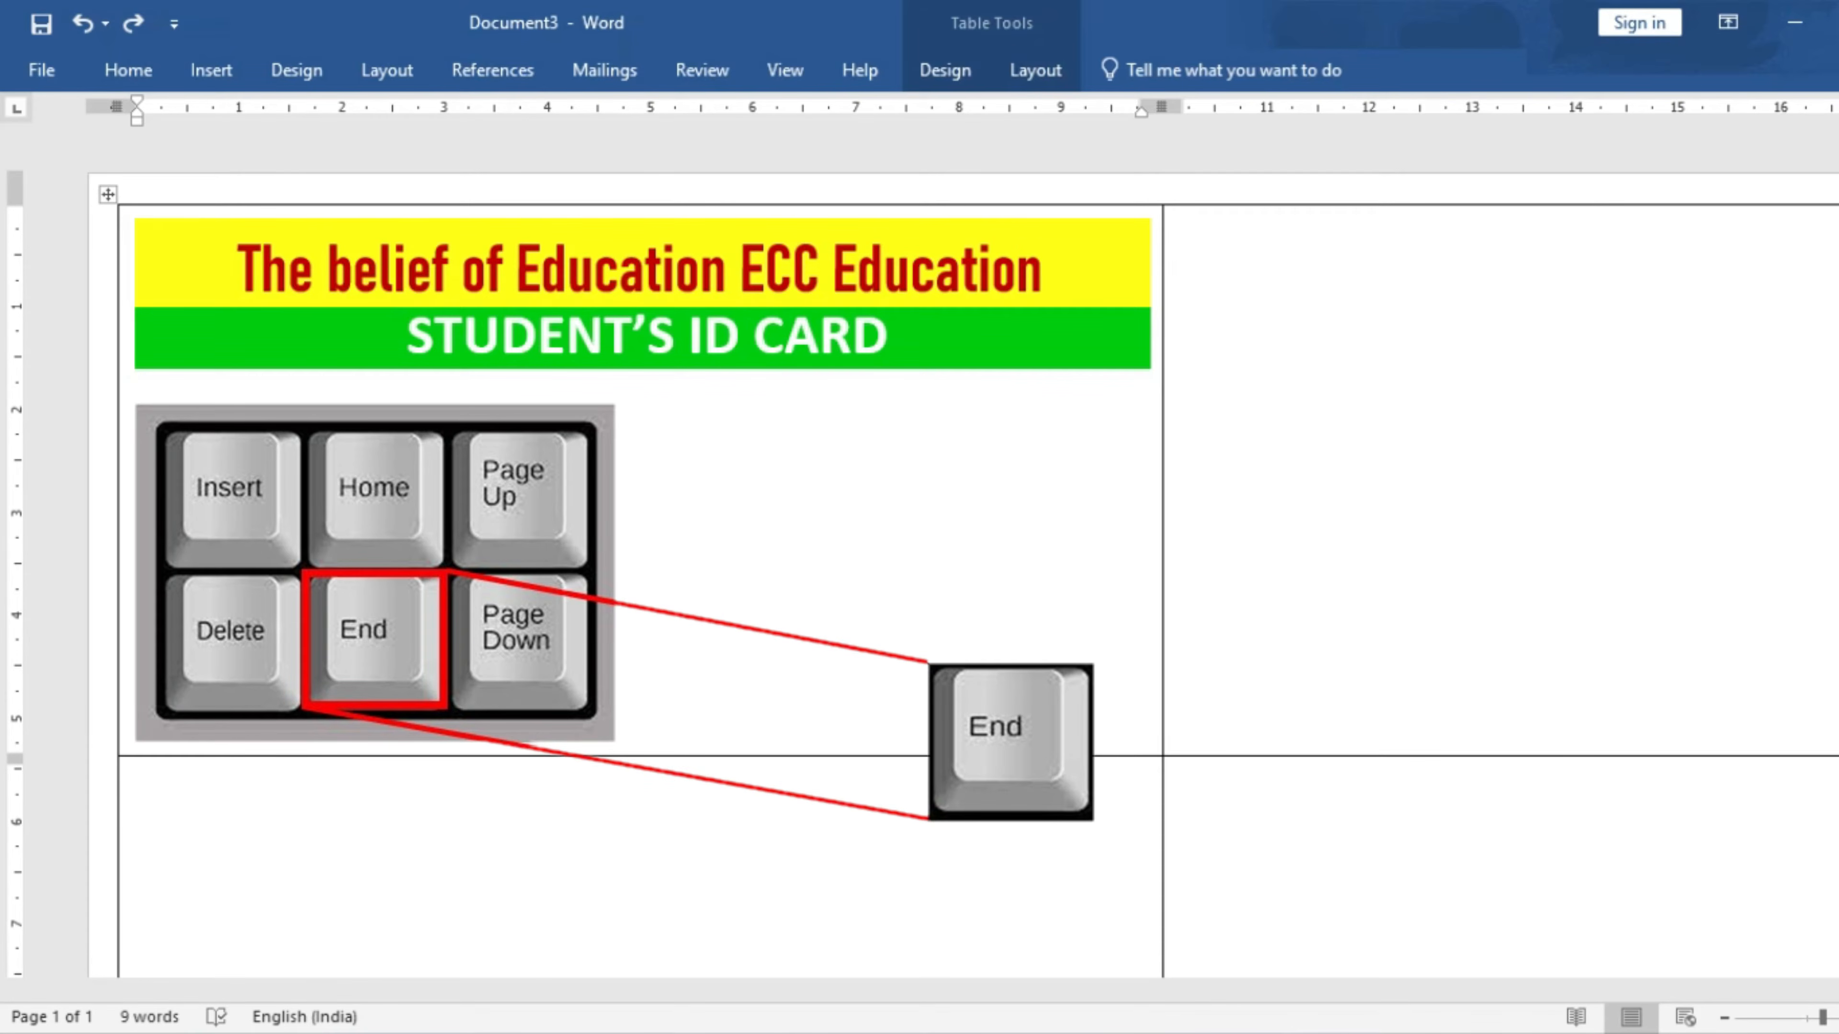
key(Return)
key(Return)
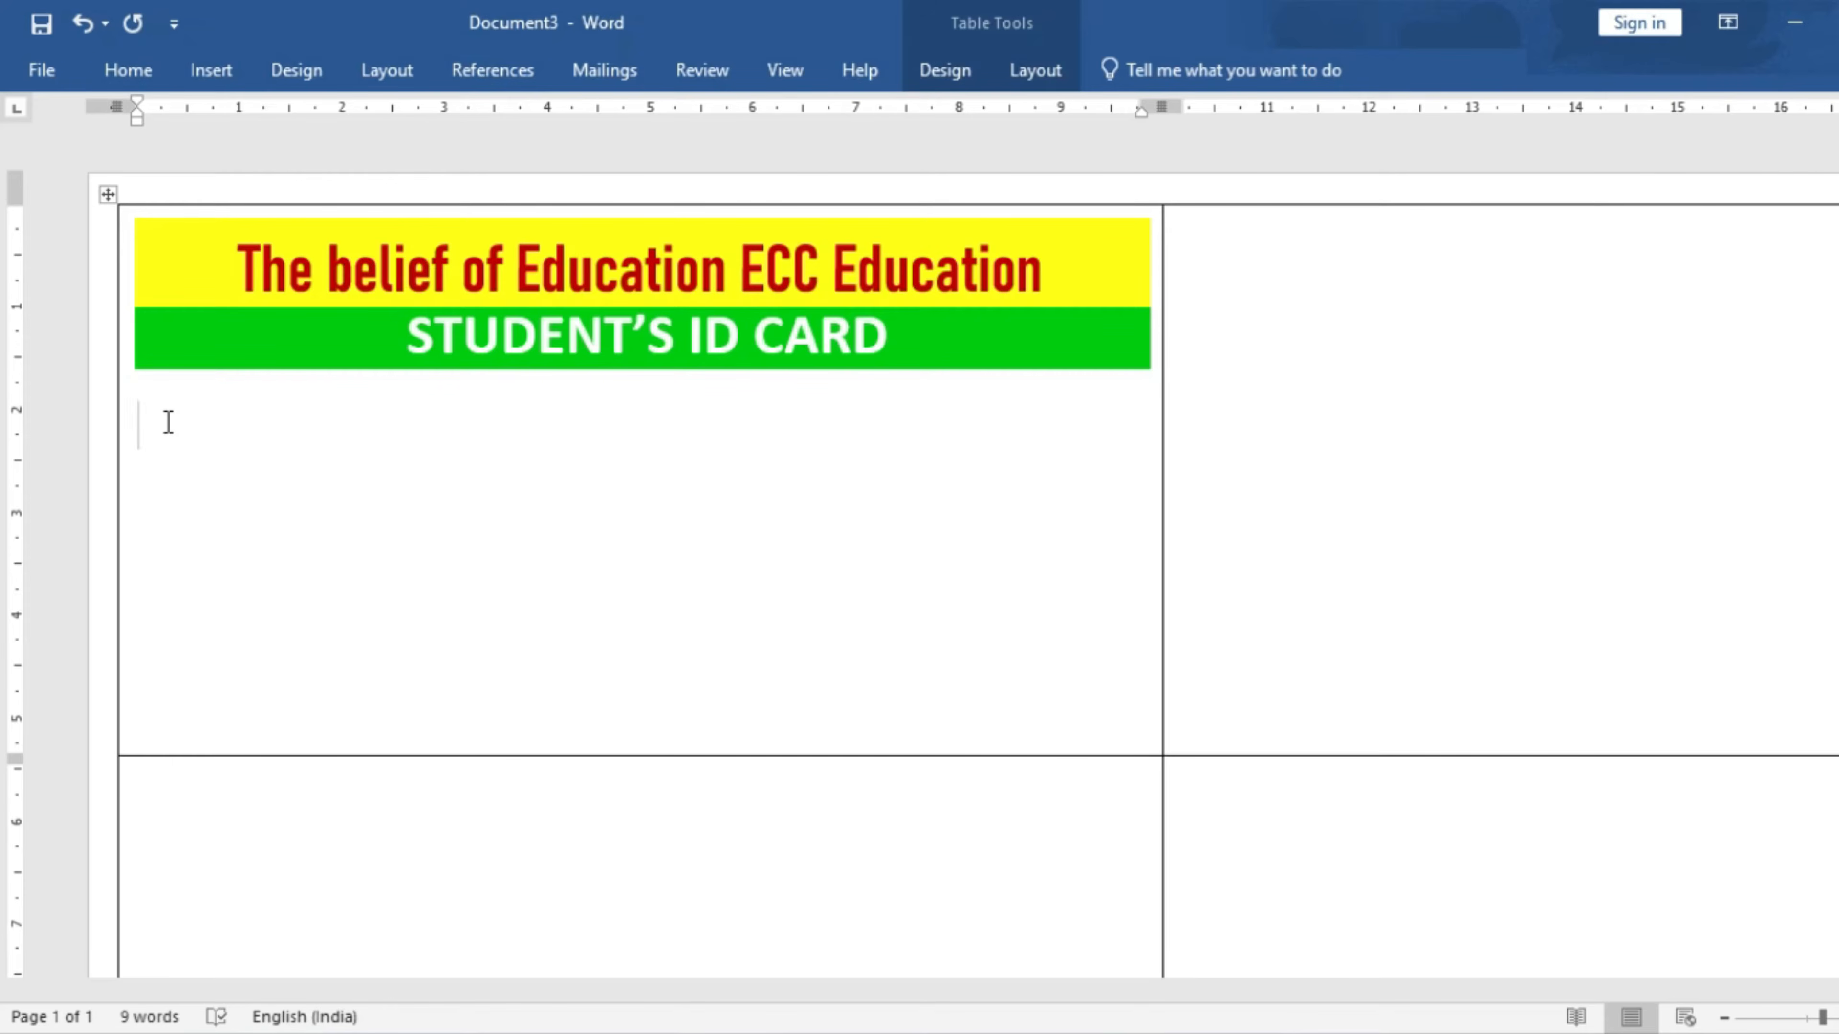
- Type the Student's name, Father's name and Gender labels, each followed by a colon
text(Studen)
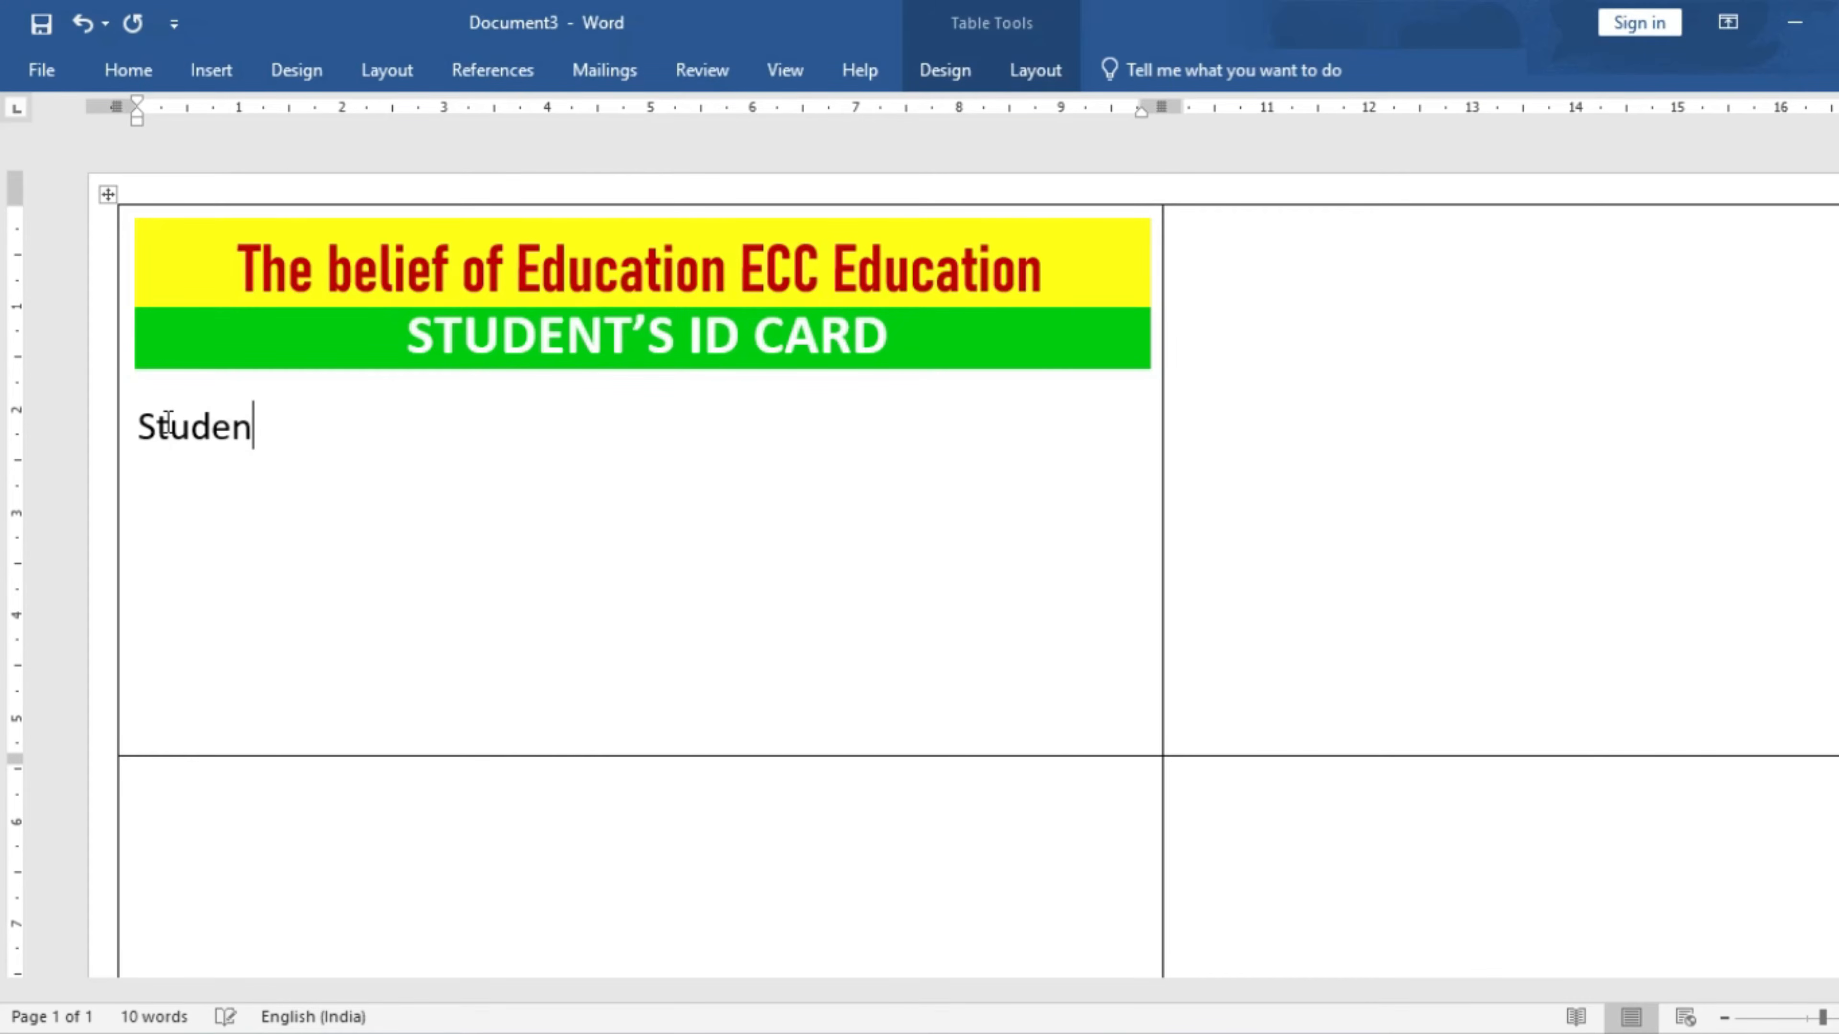
text(t's name)
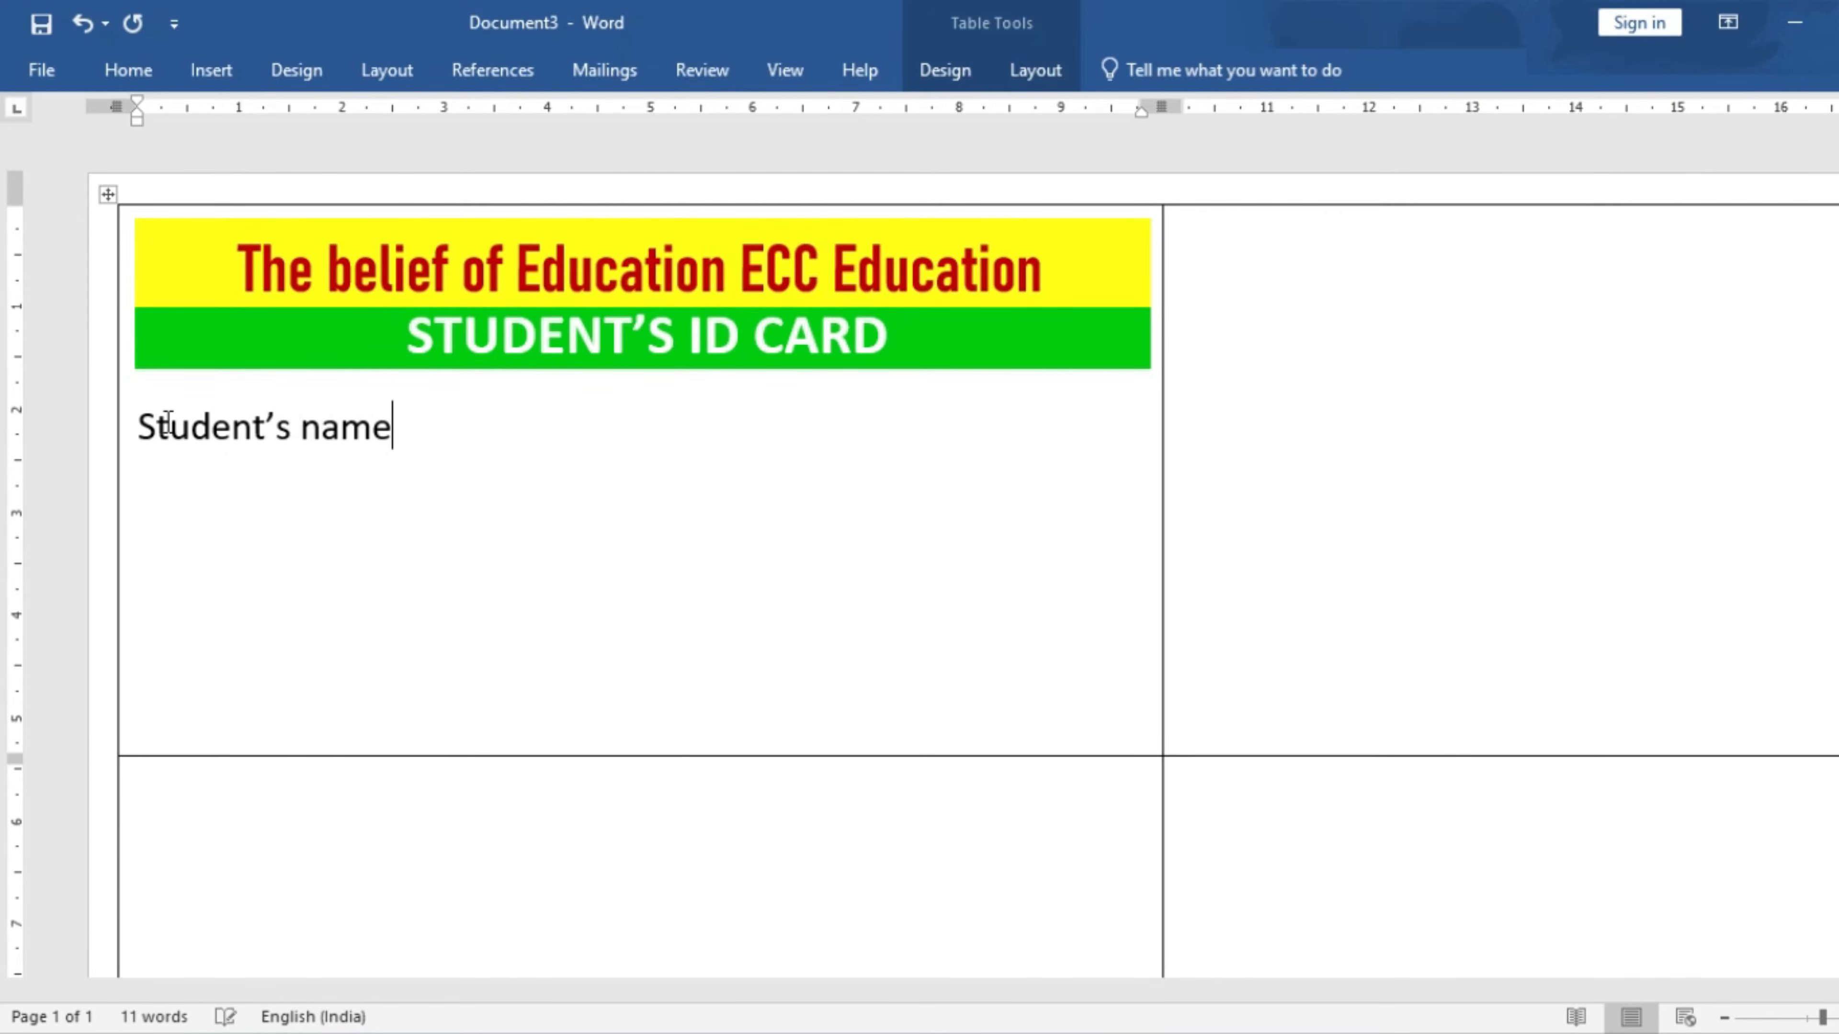
text( :)
key(Return)
text(Father's name)
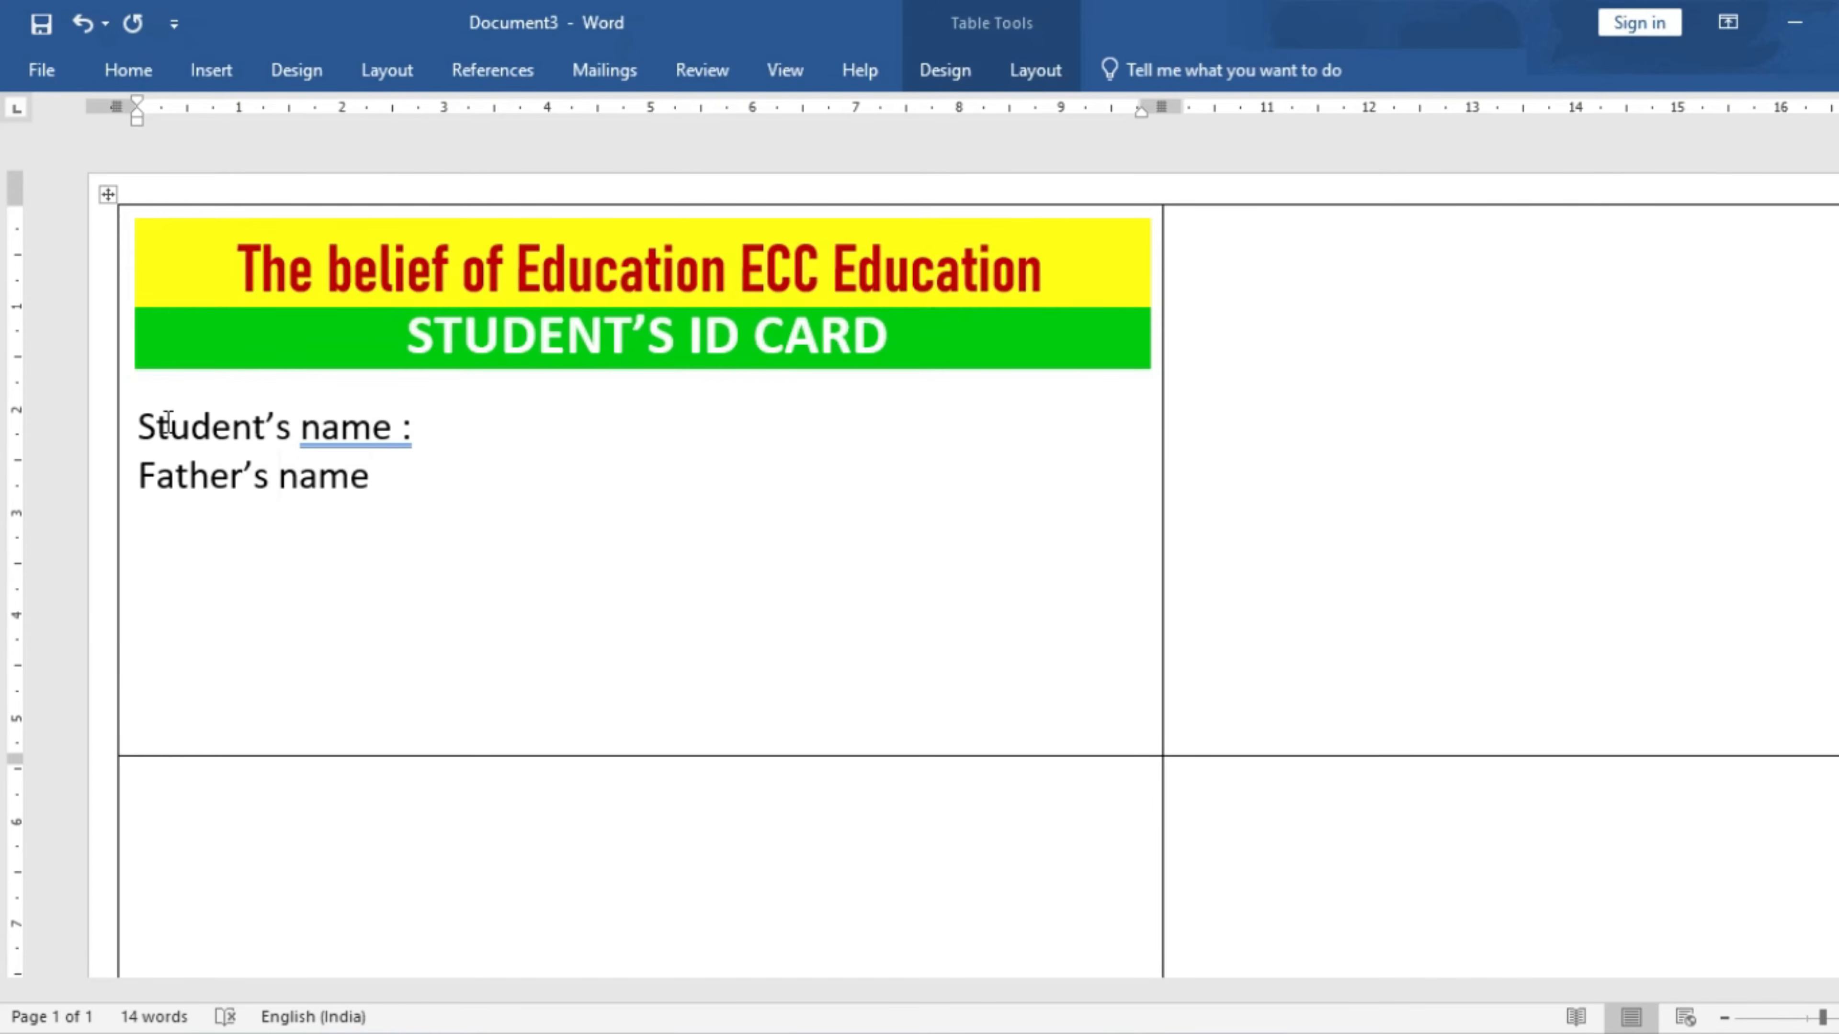
text(   :)
text(Gend)
text(er            )
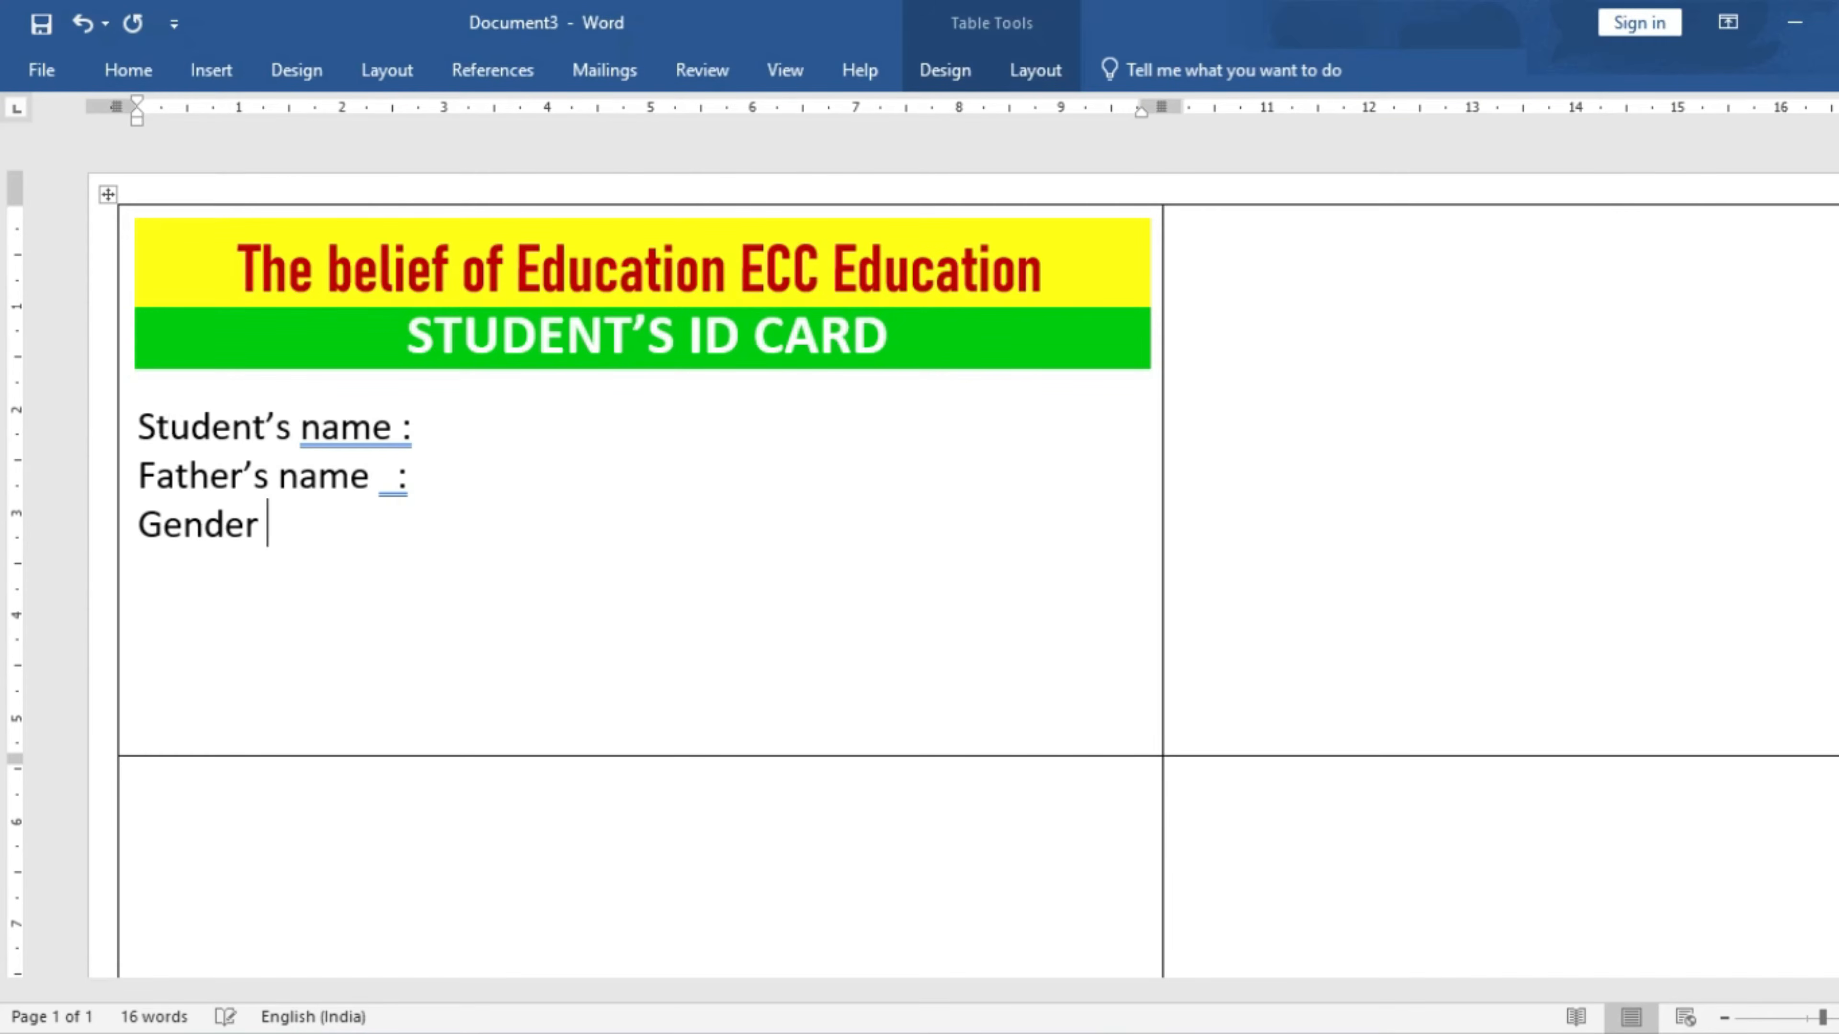
text( :)
- Add Course Title, Course Duration and Mobile No. labels with colons, lining up the colons
click(455, 595)
text(Course )
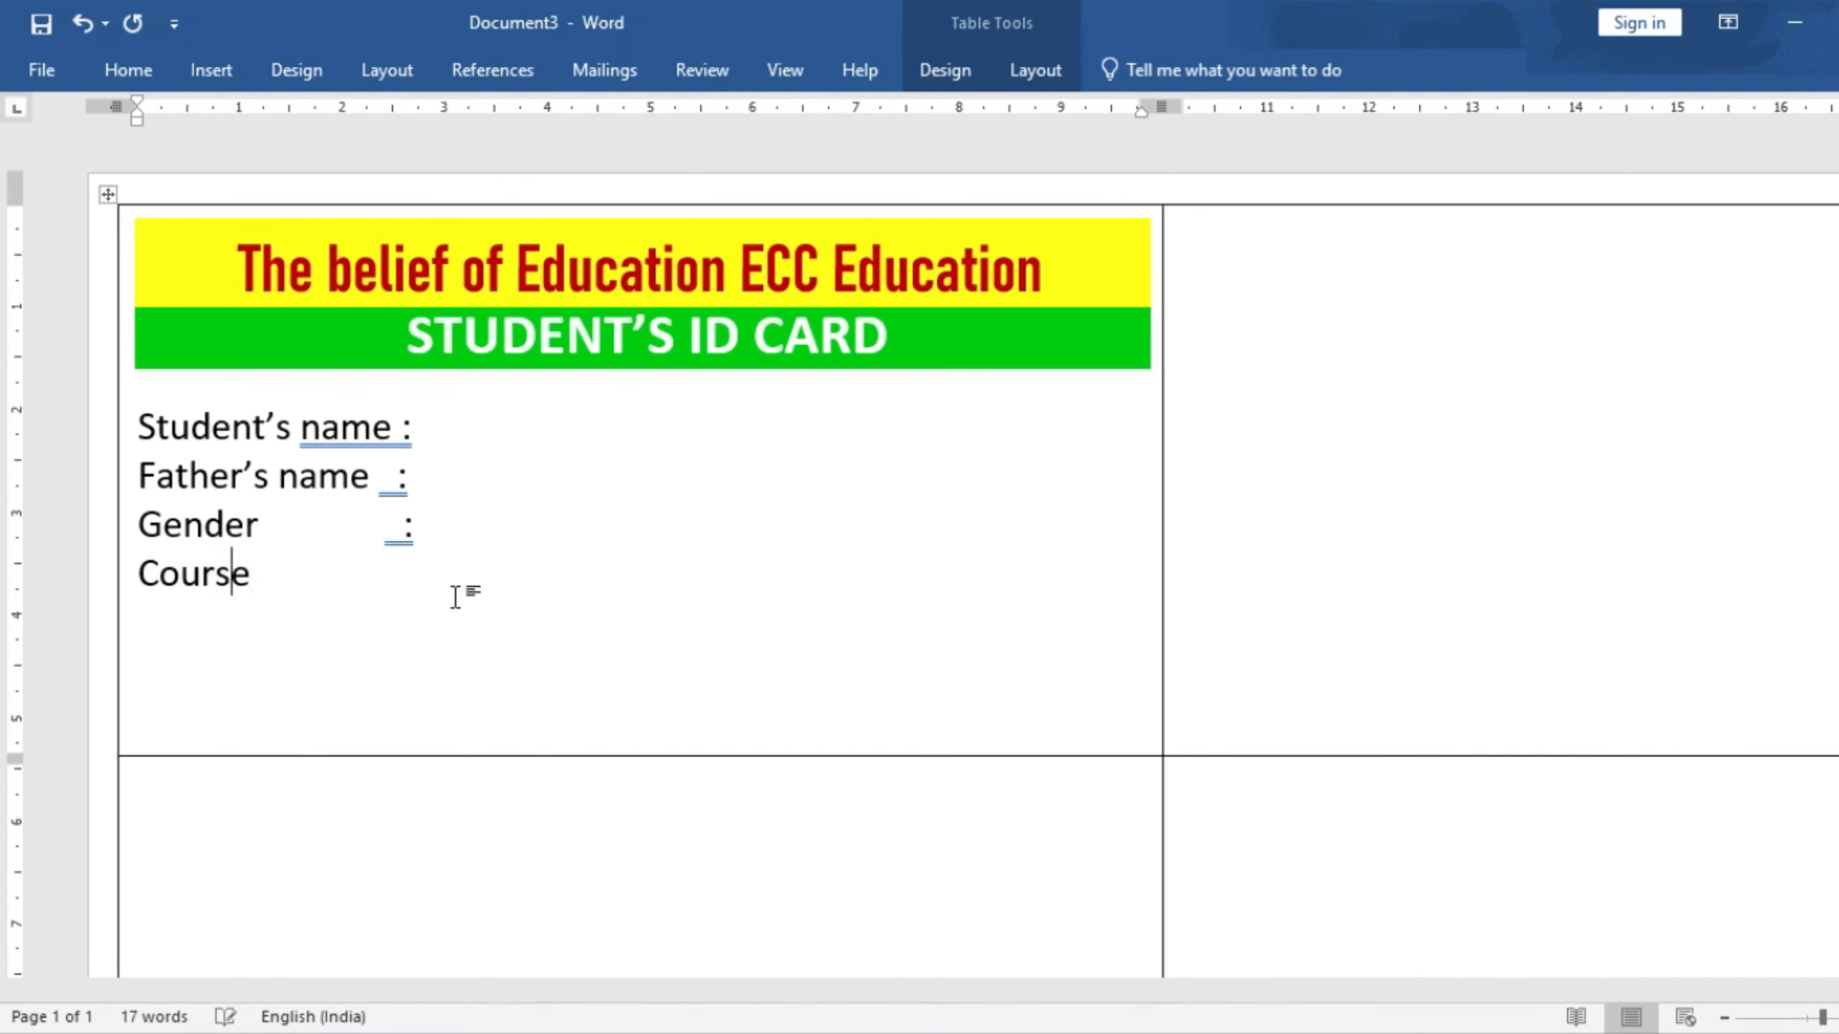
text(Title )
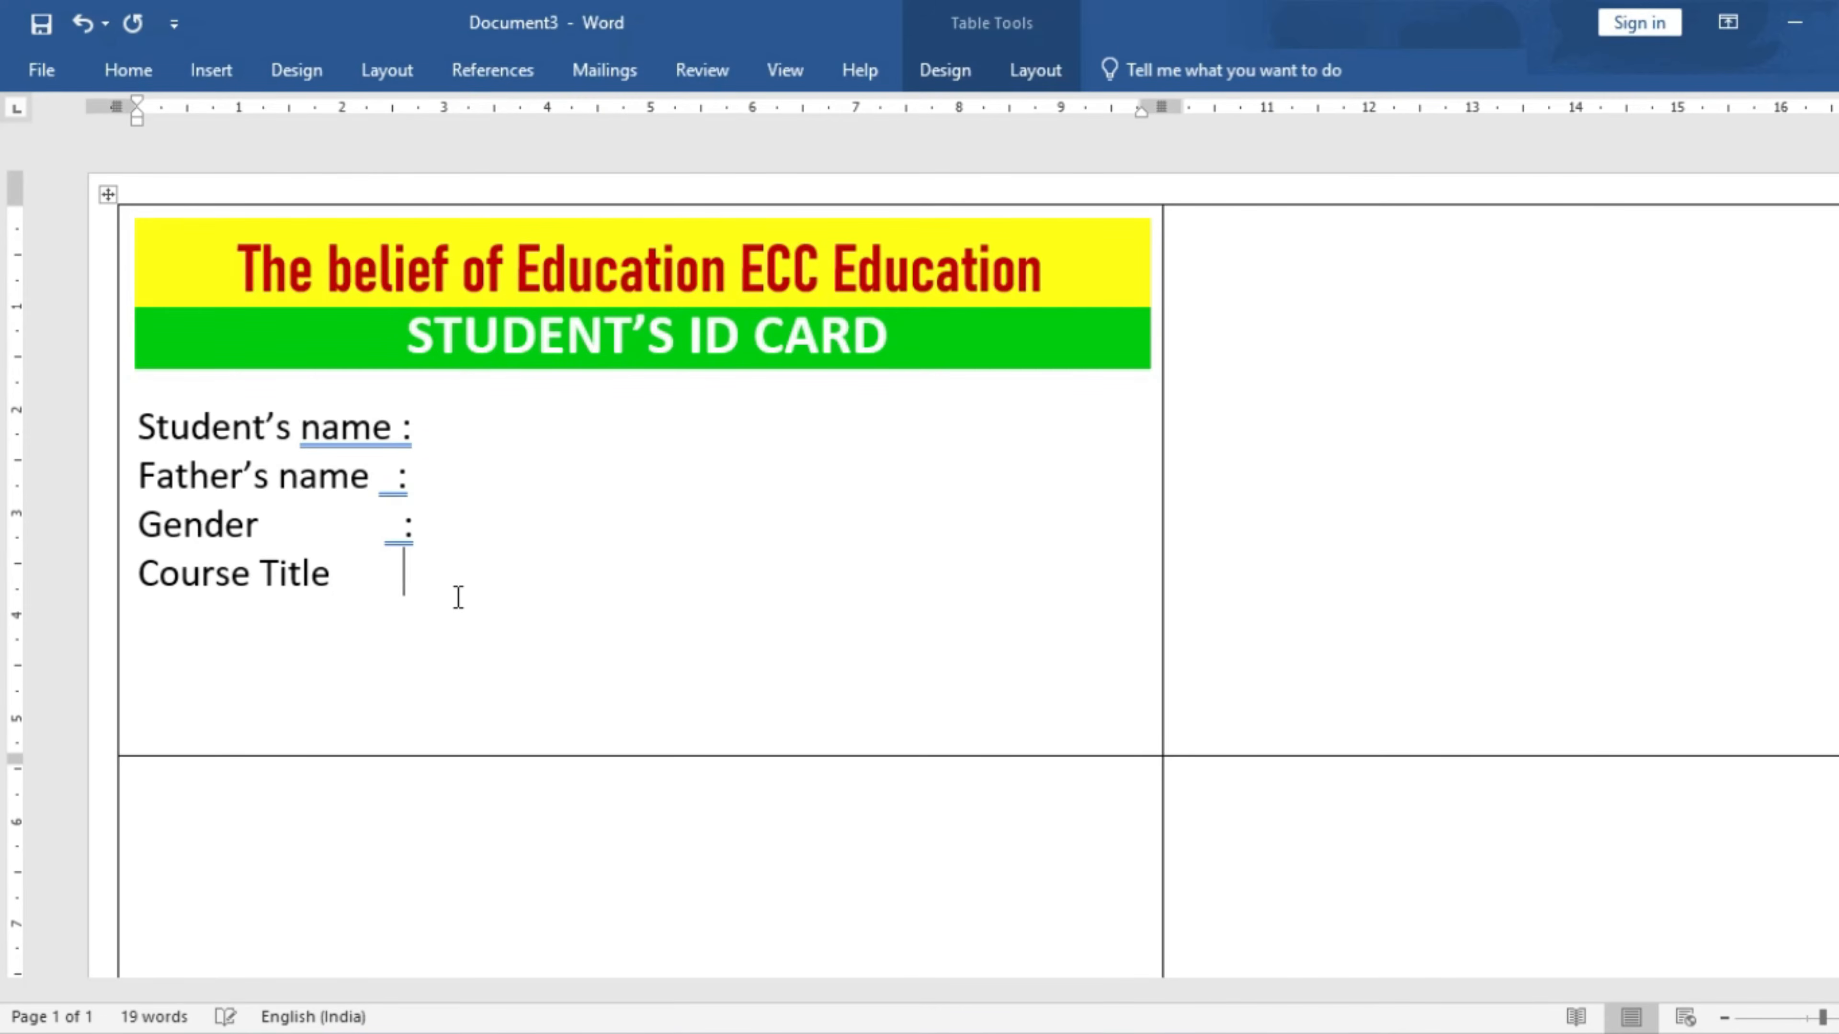
text(      :)
key(Return)
text(Course Duratio)
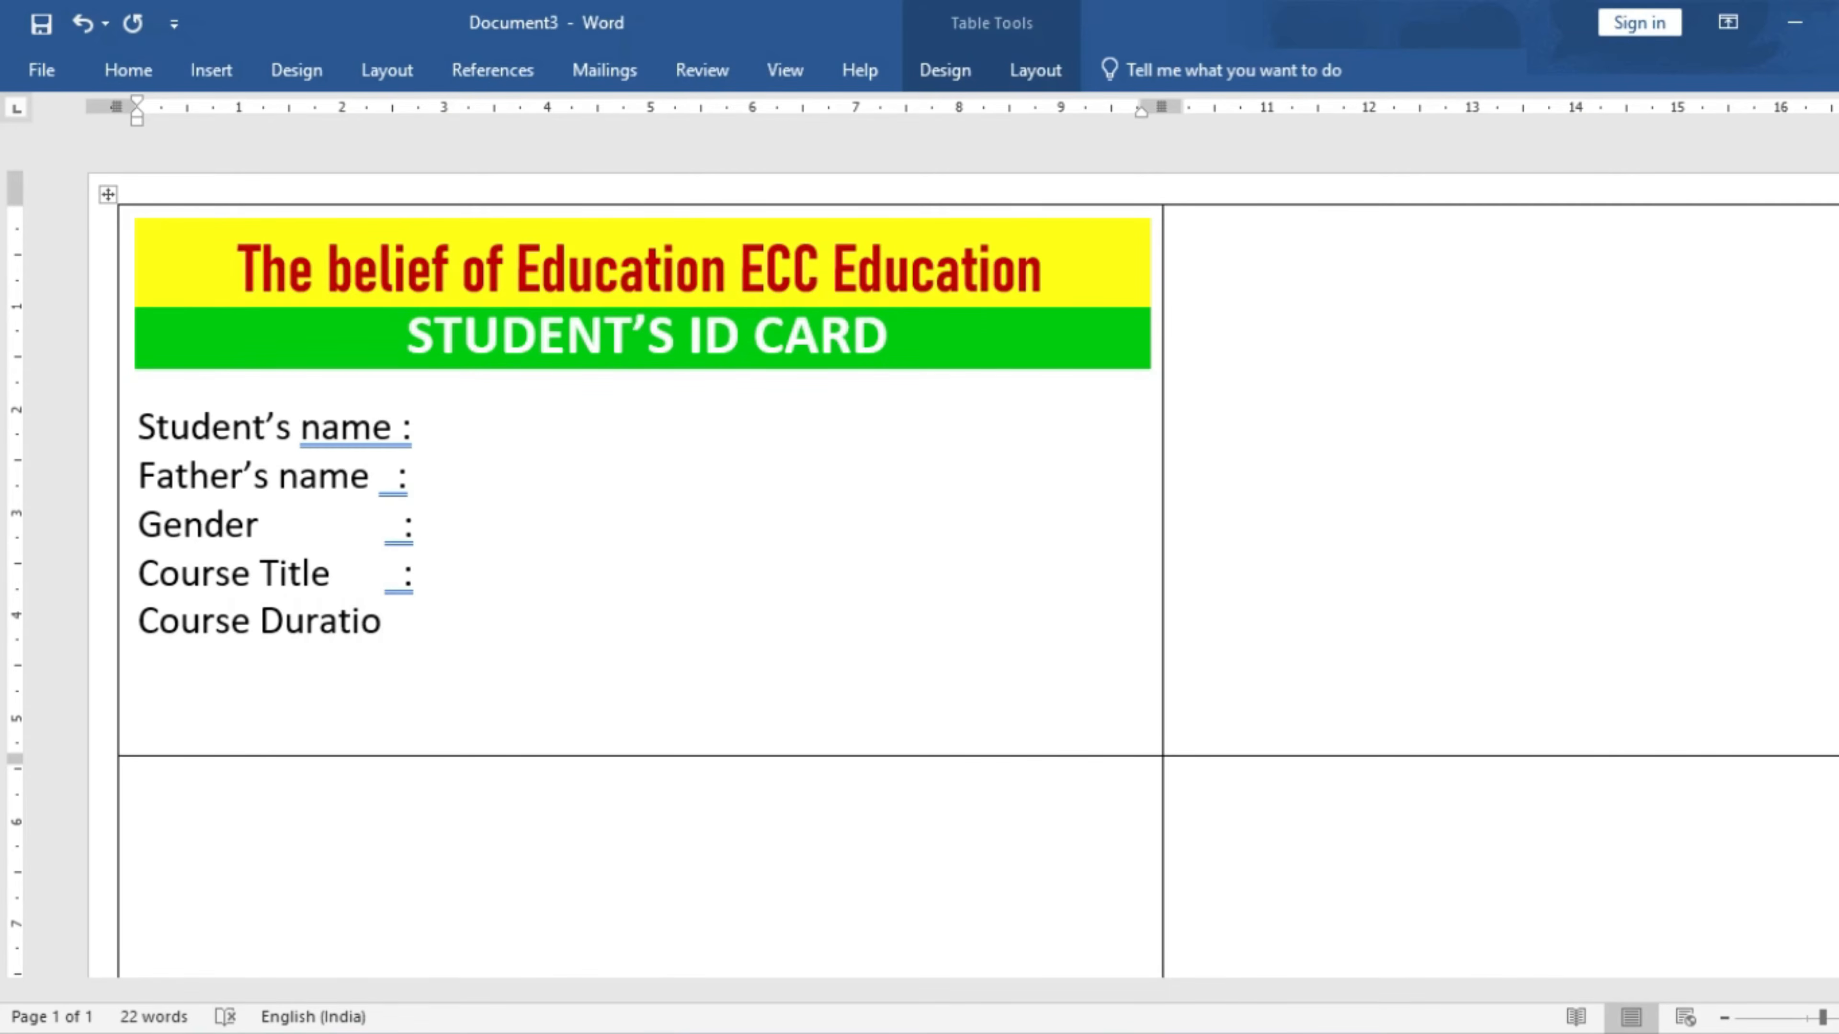
text(n:)
key(Return)
text(Mobile No. )
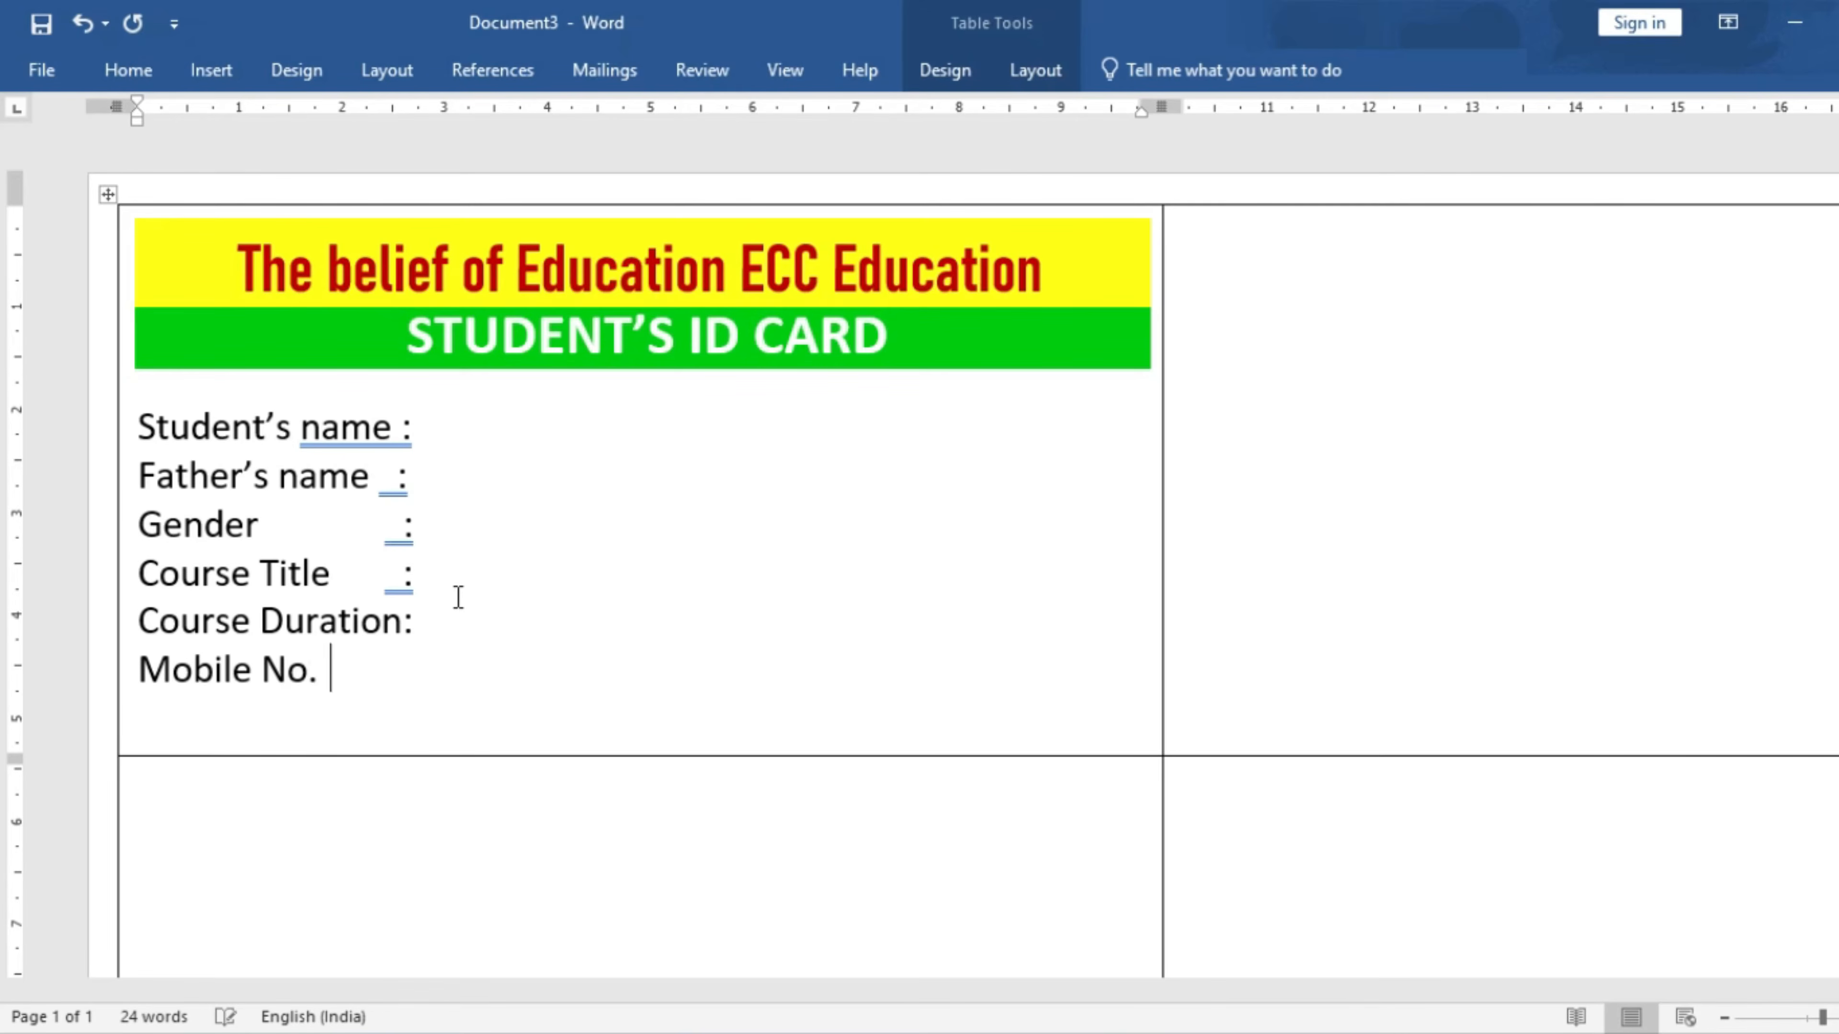
text(        :)
click(397, 483)
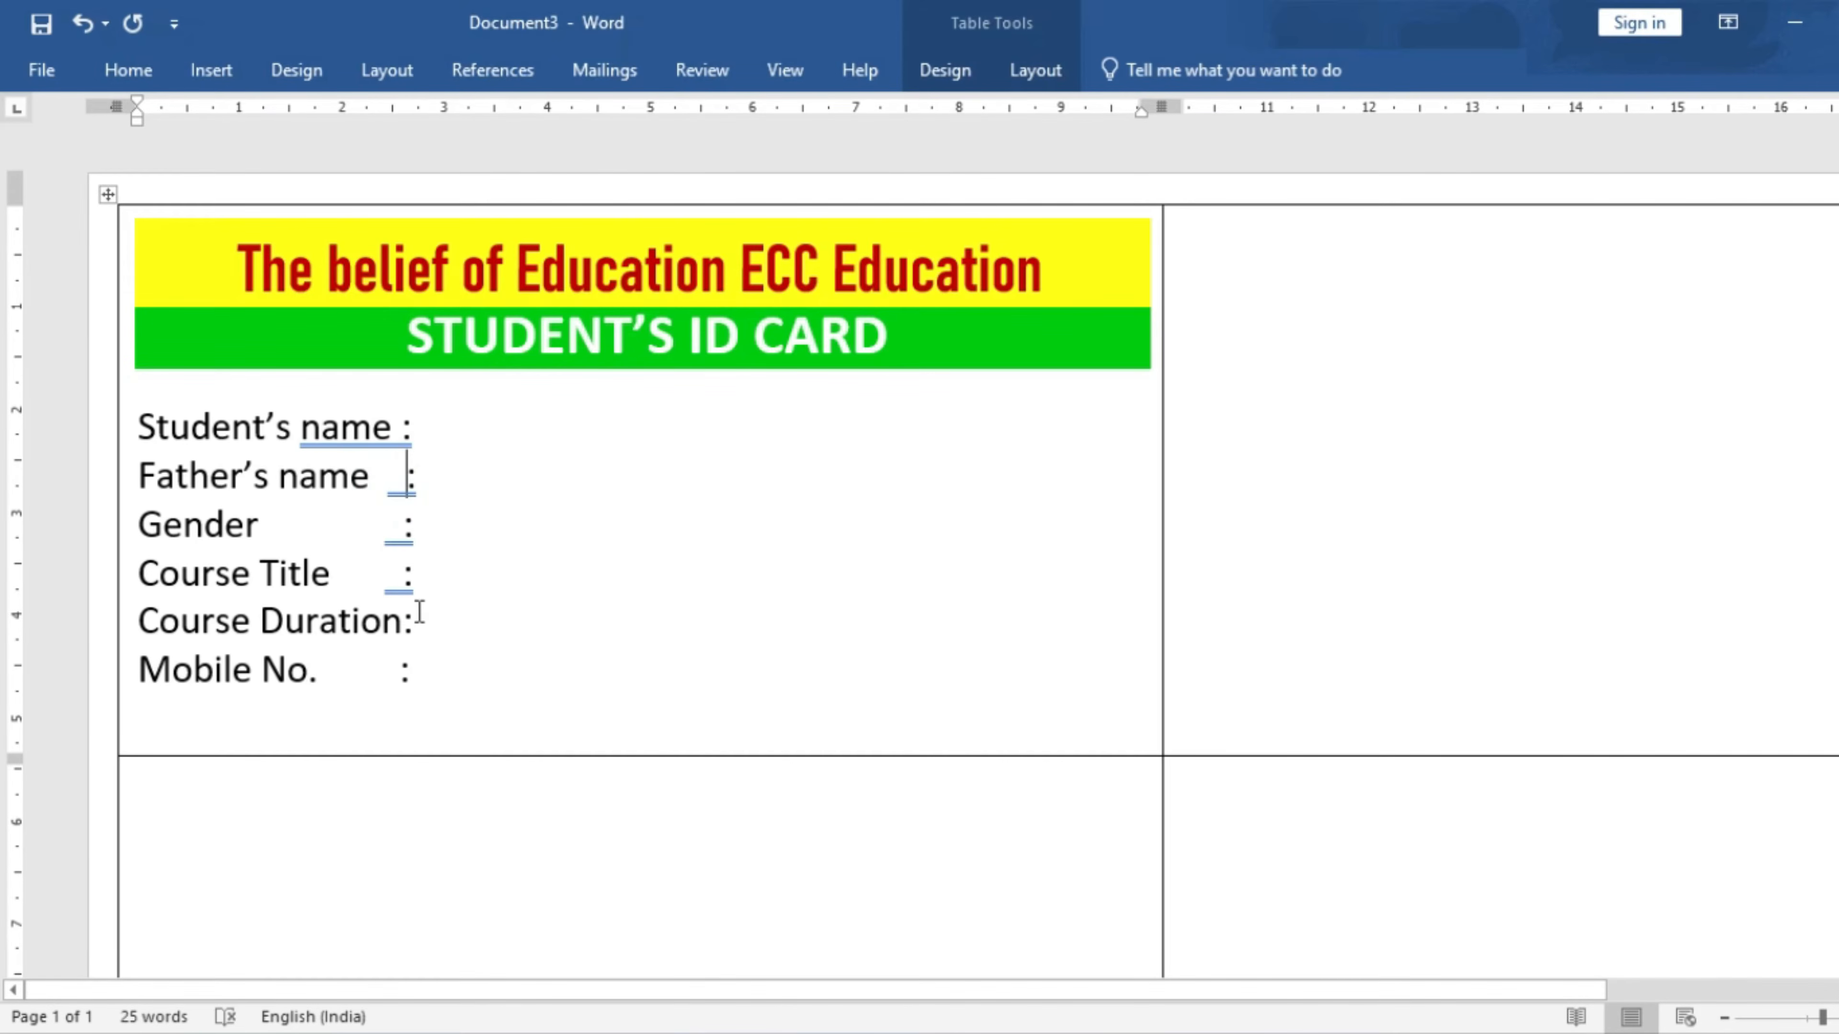
key(Up)
- Draw a rectangle across the card below the Mobile No. line
click(689, 685)
click(210, 73)
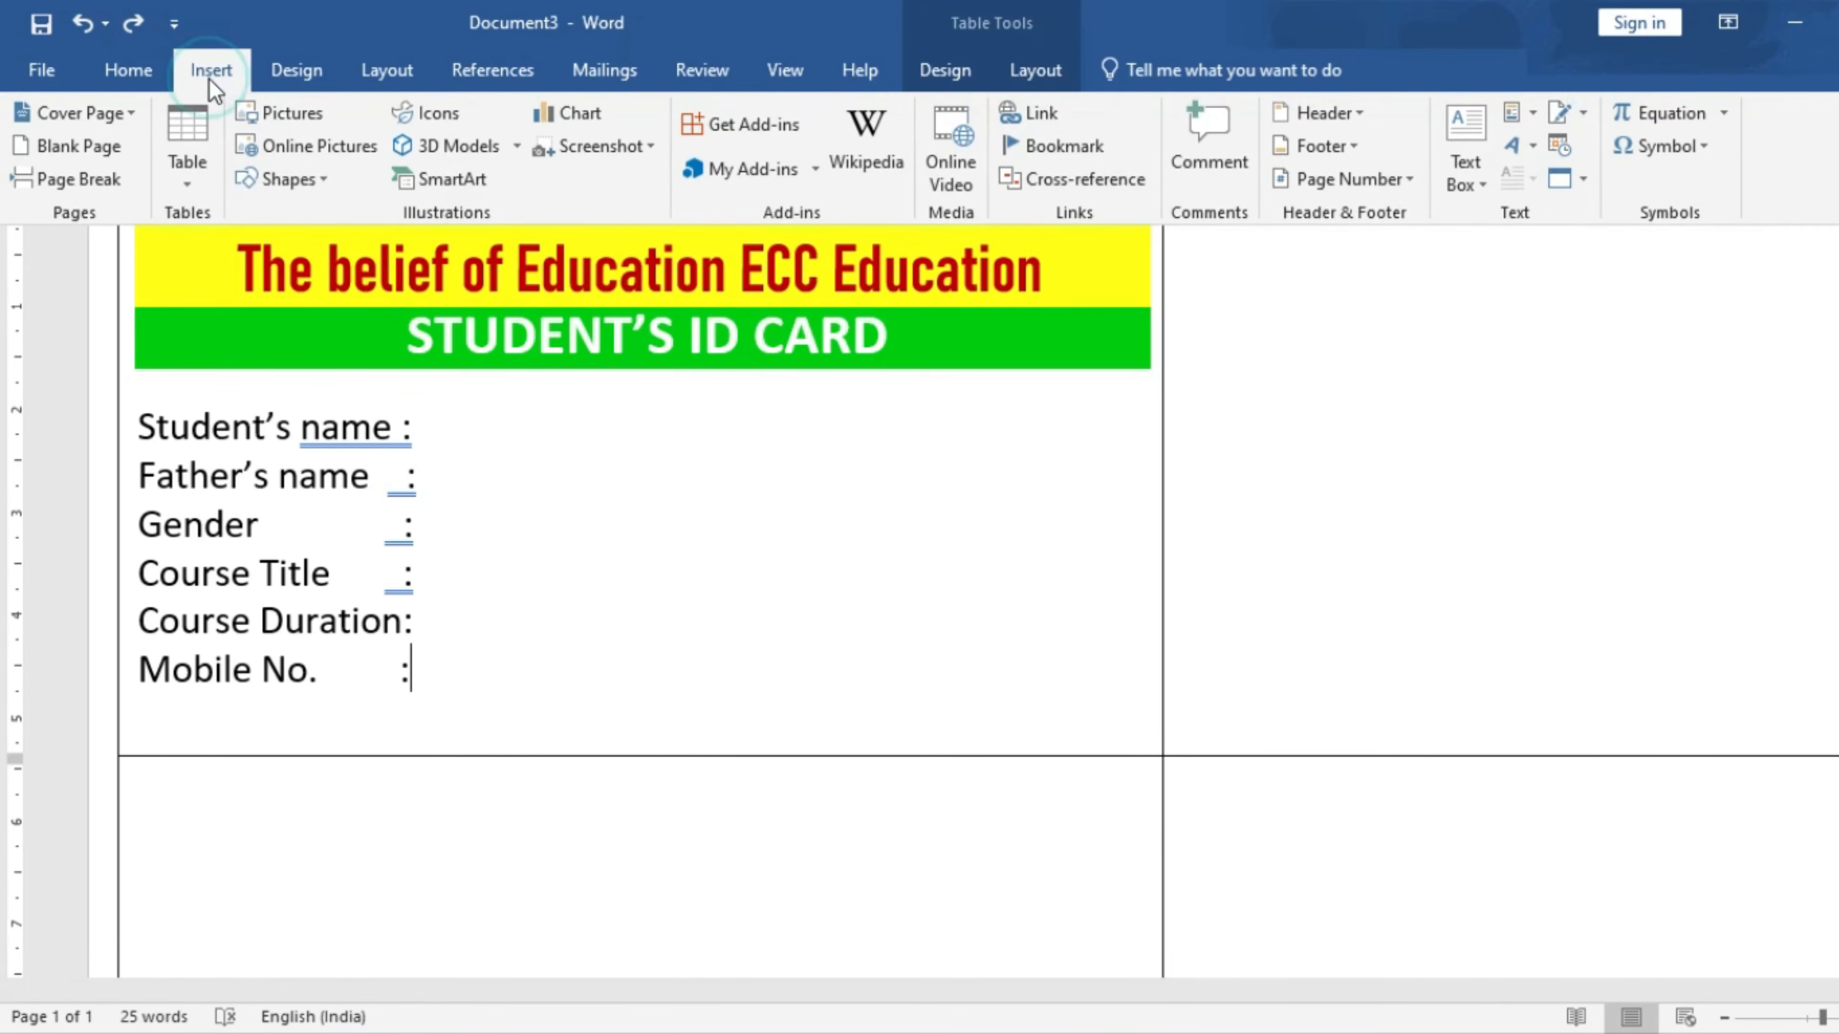
click(283, 179)
click(331, 246)
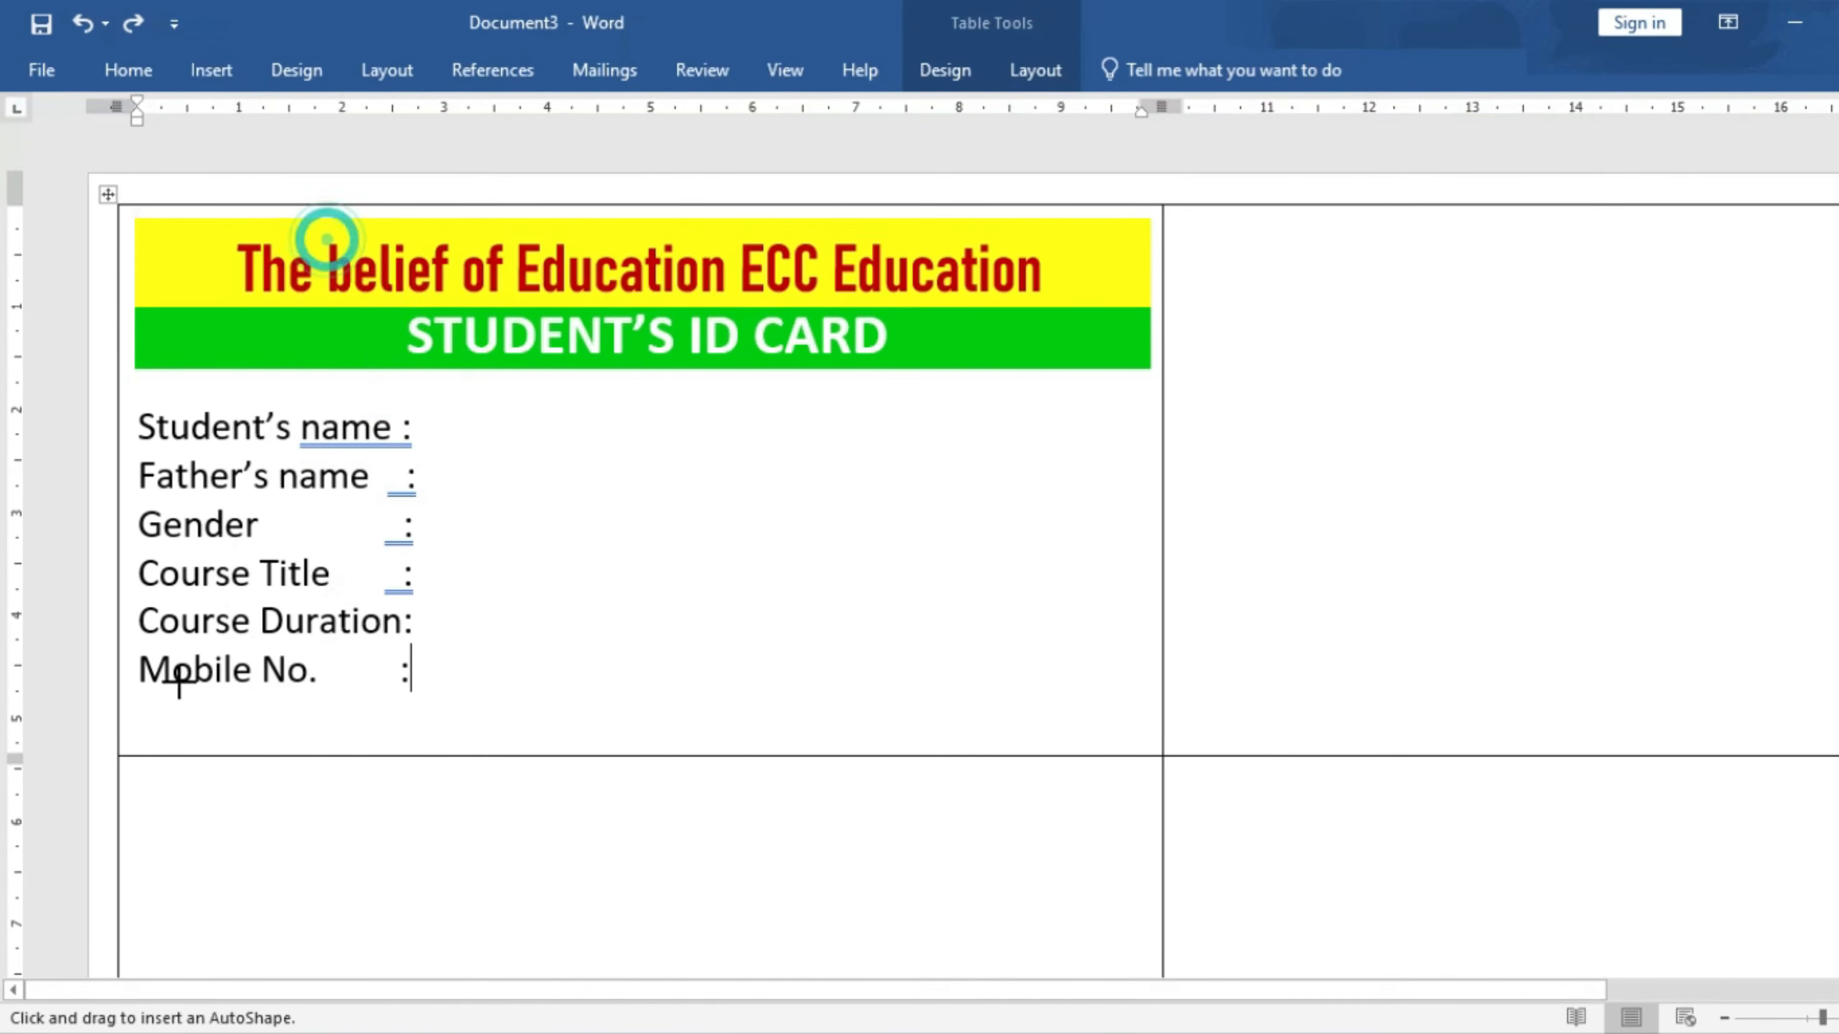
mouse_move(142, 698)
mouse_down()
mouse_move(365, 784)
mouse_move(1143, 745)
mouse_move(1153, 722)
mouse_up()
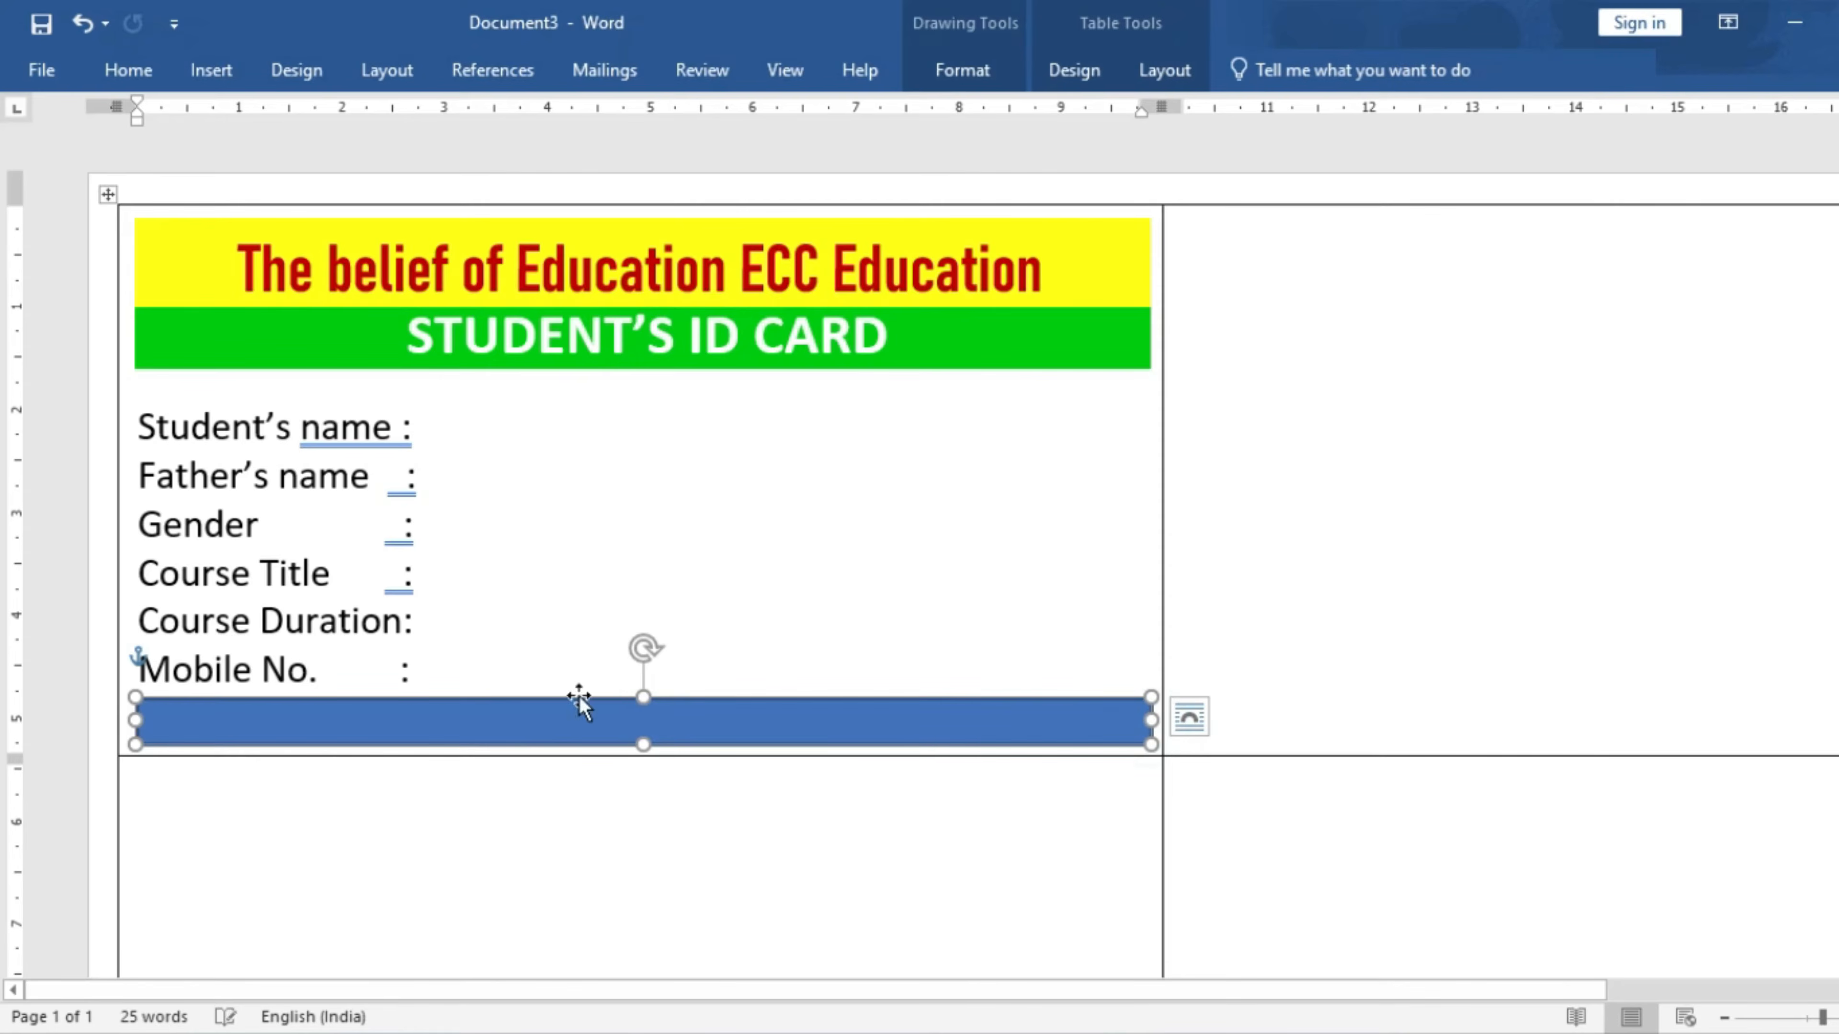
drag(637, 697, 644, 689)
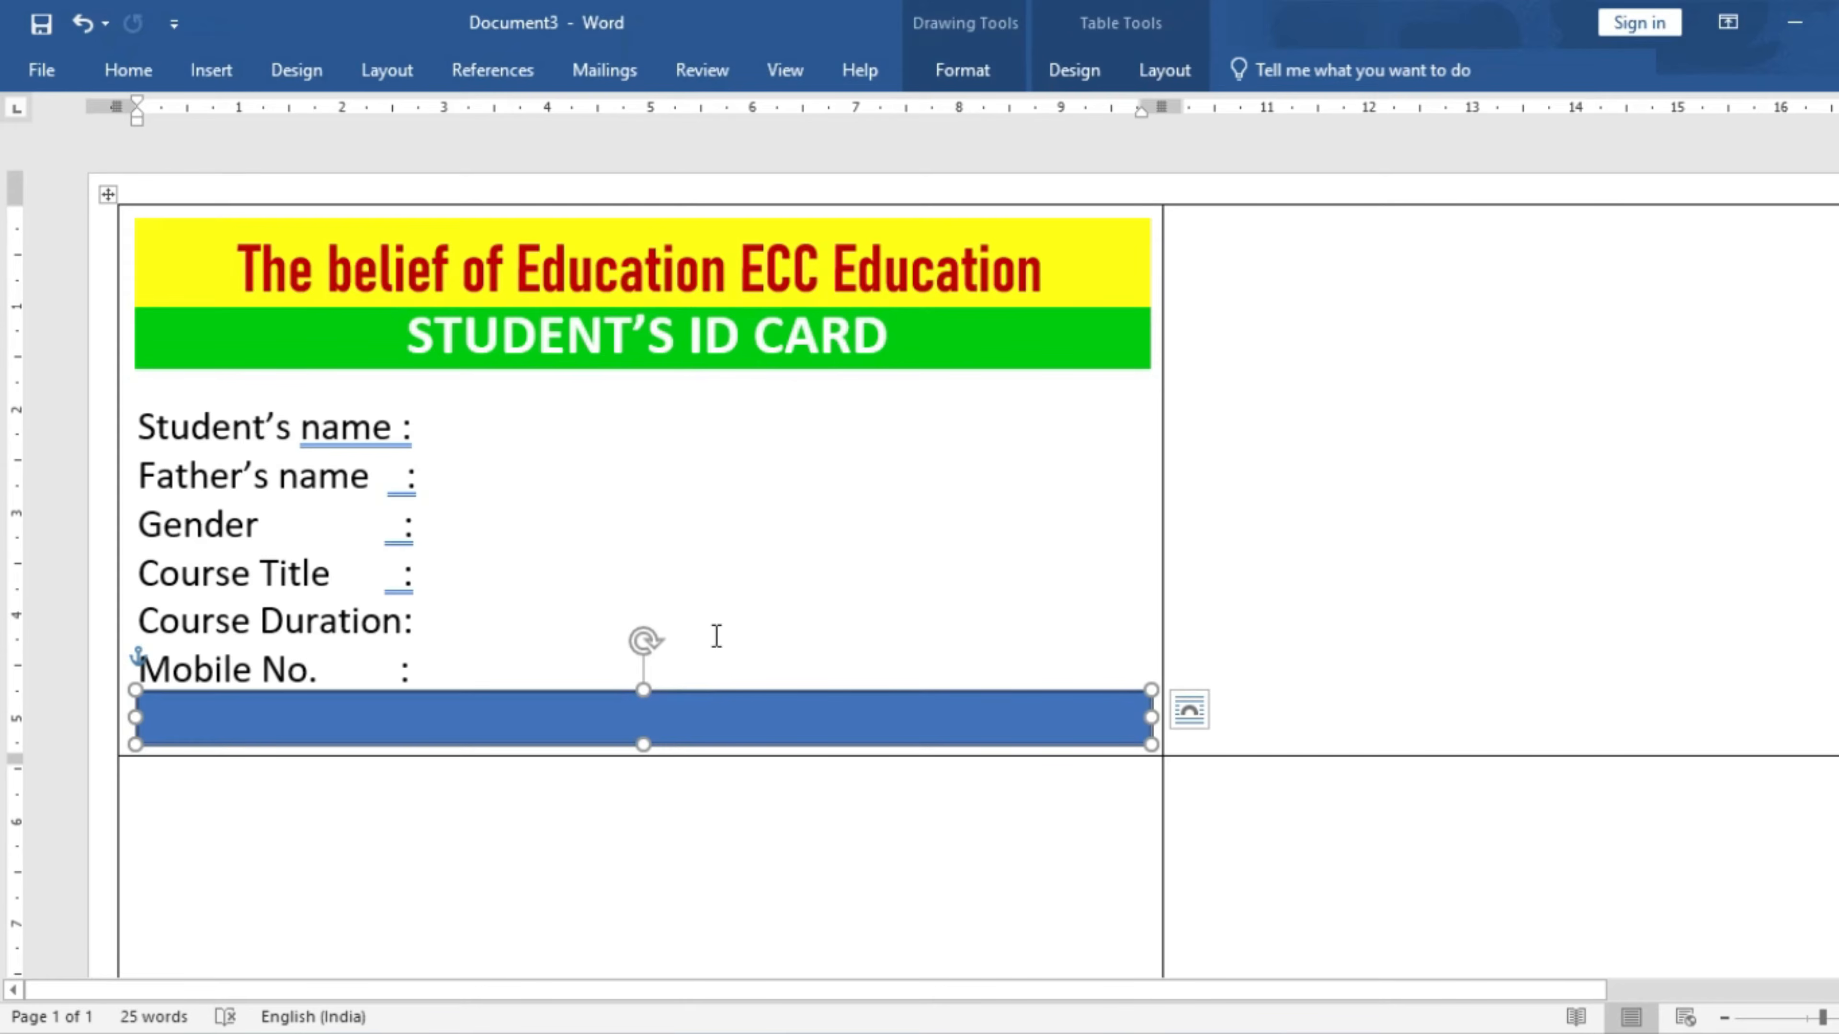
- Fill the rectangle dark red with no outline, then select the green STUDENT'S ID CARD banner
click(963, 70)
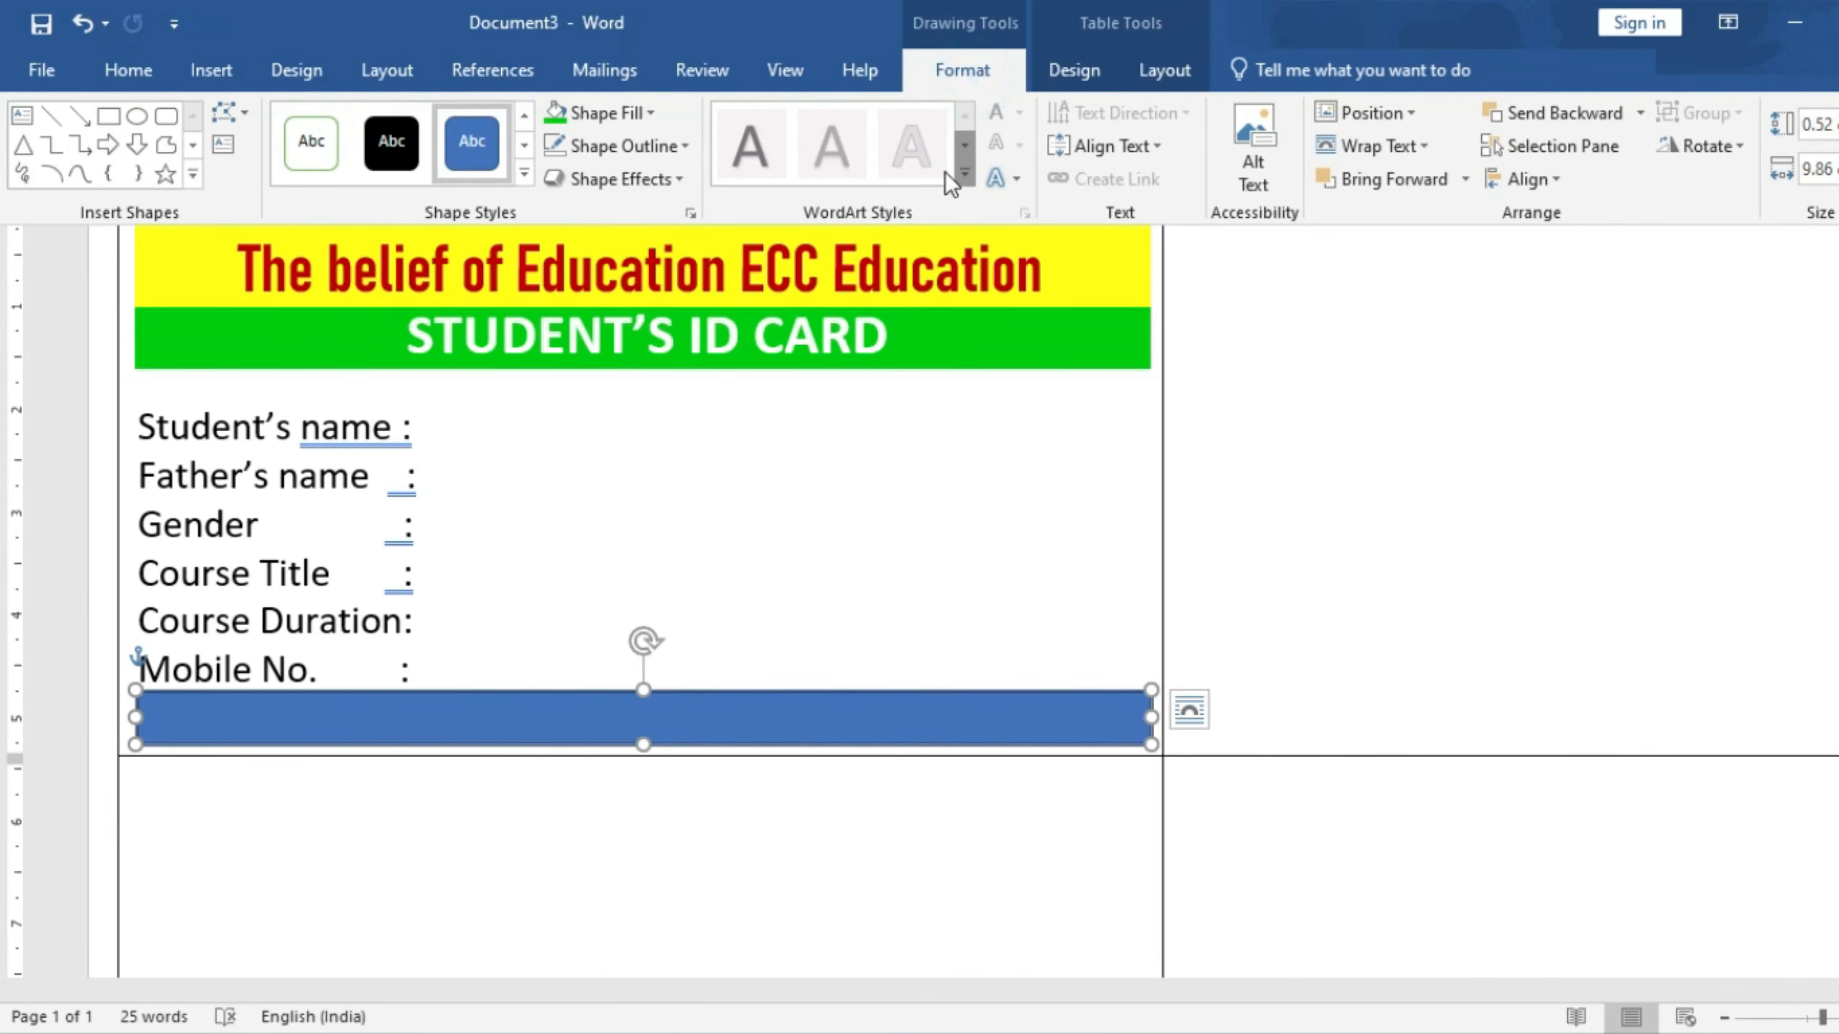
click(611, 113)
click(559, 331)
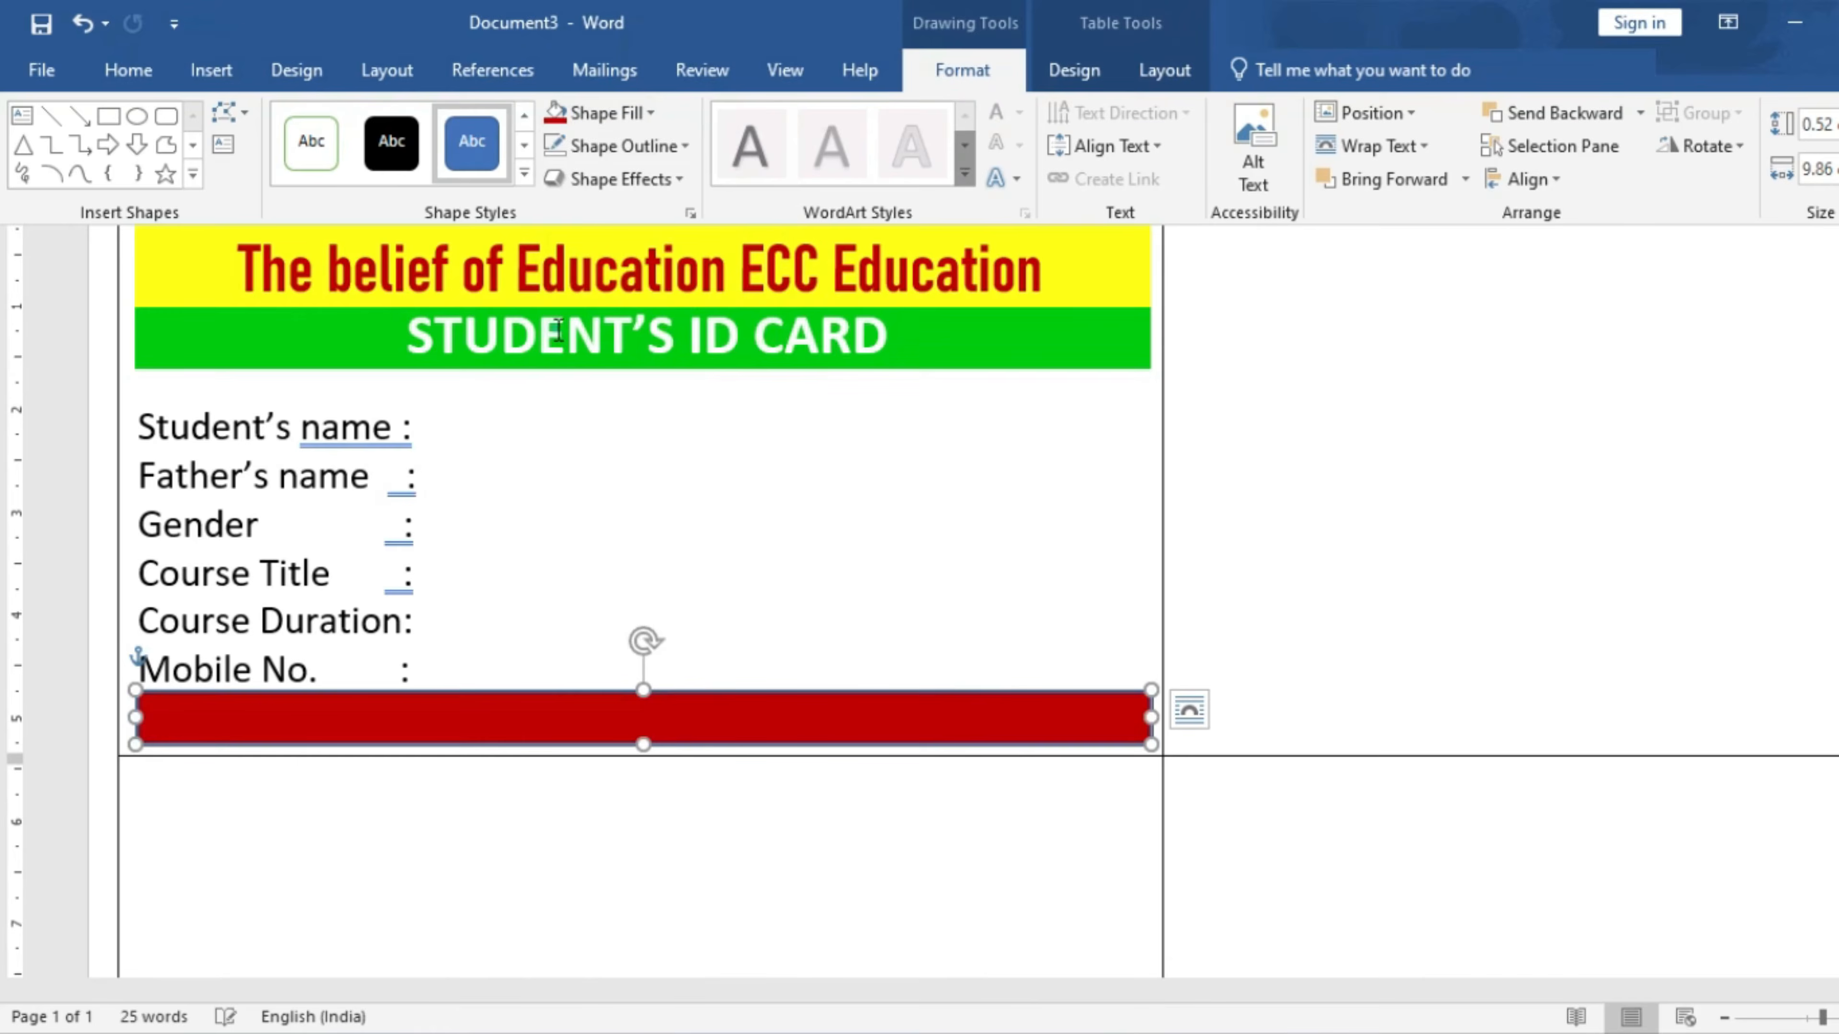
click(624, 145)
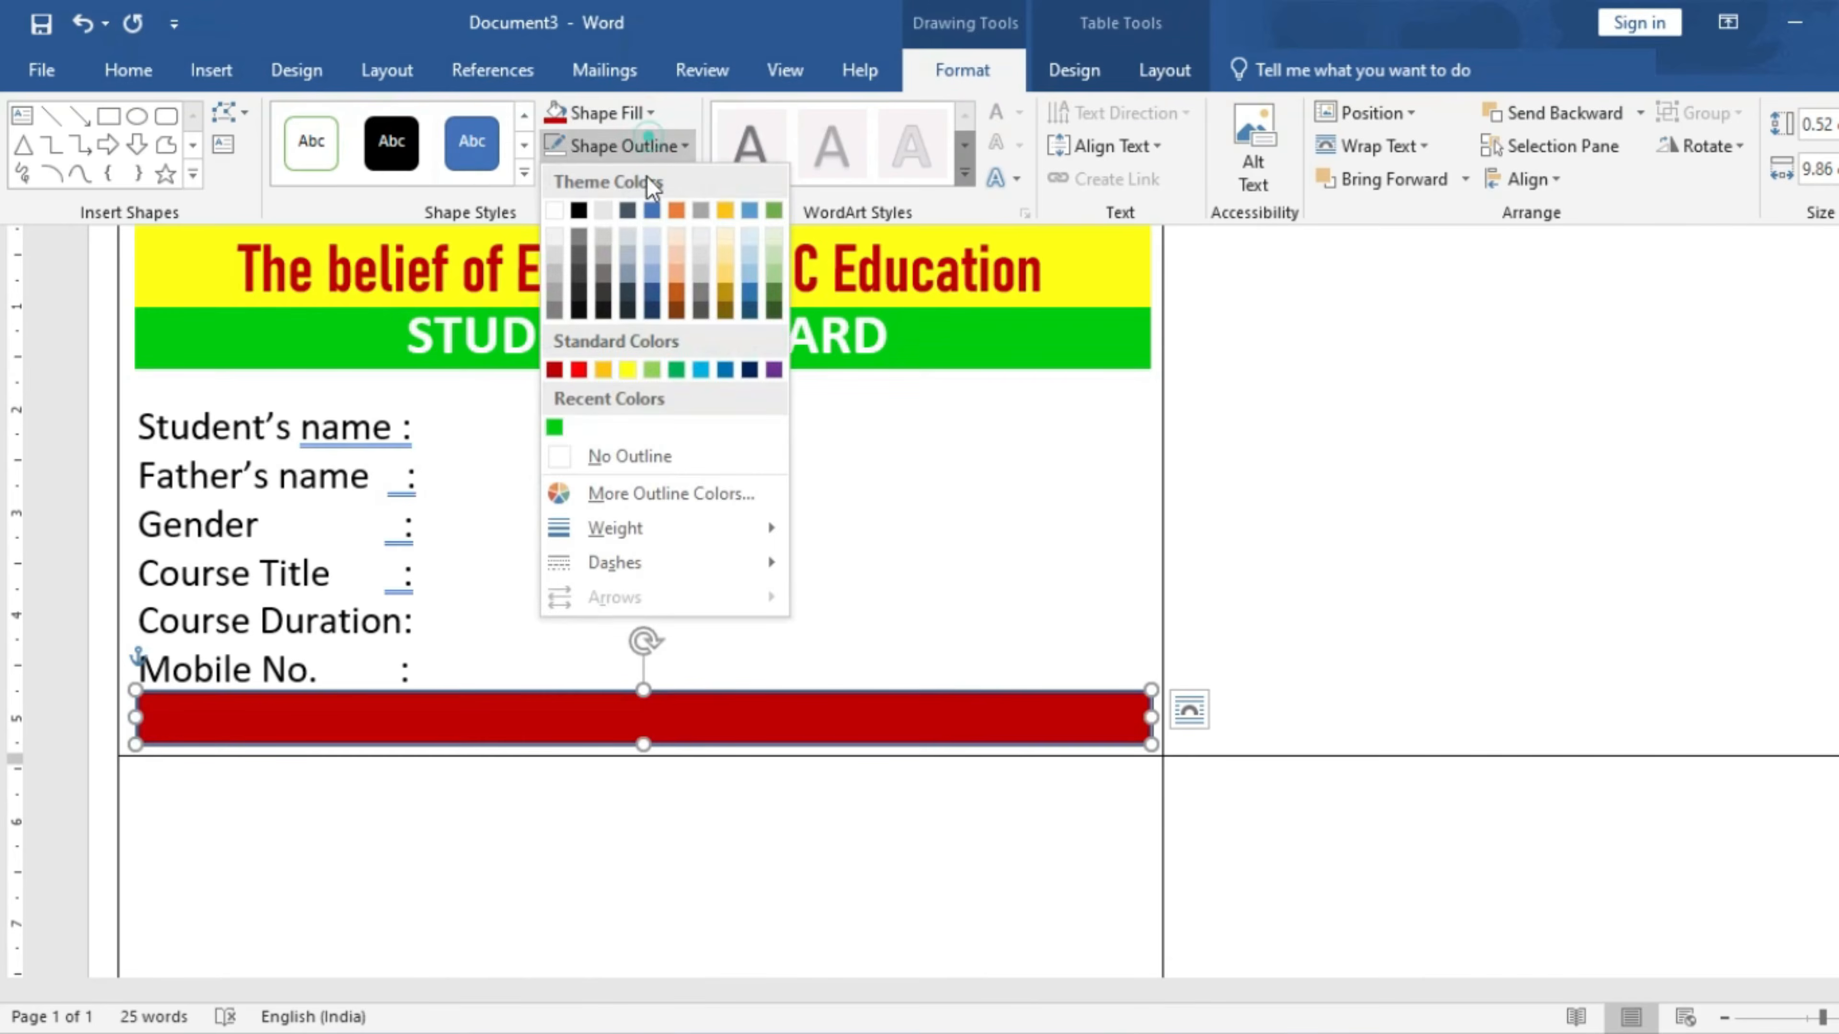
click(624, 456)
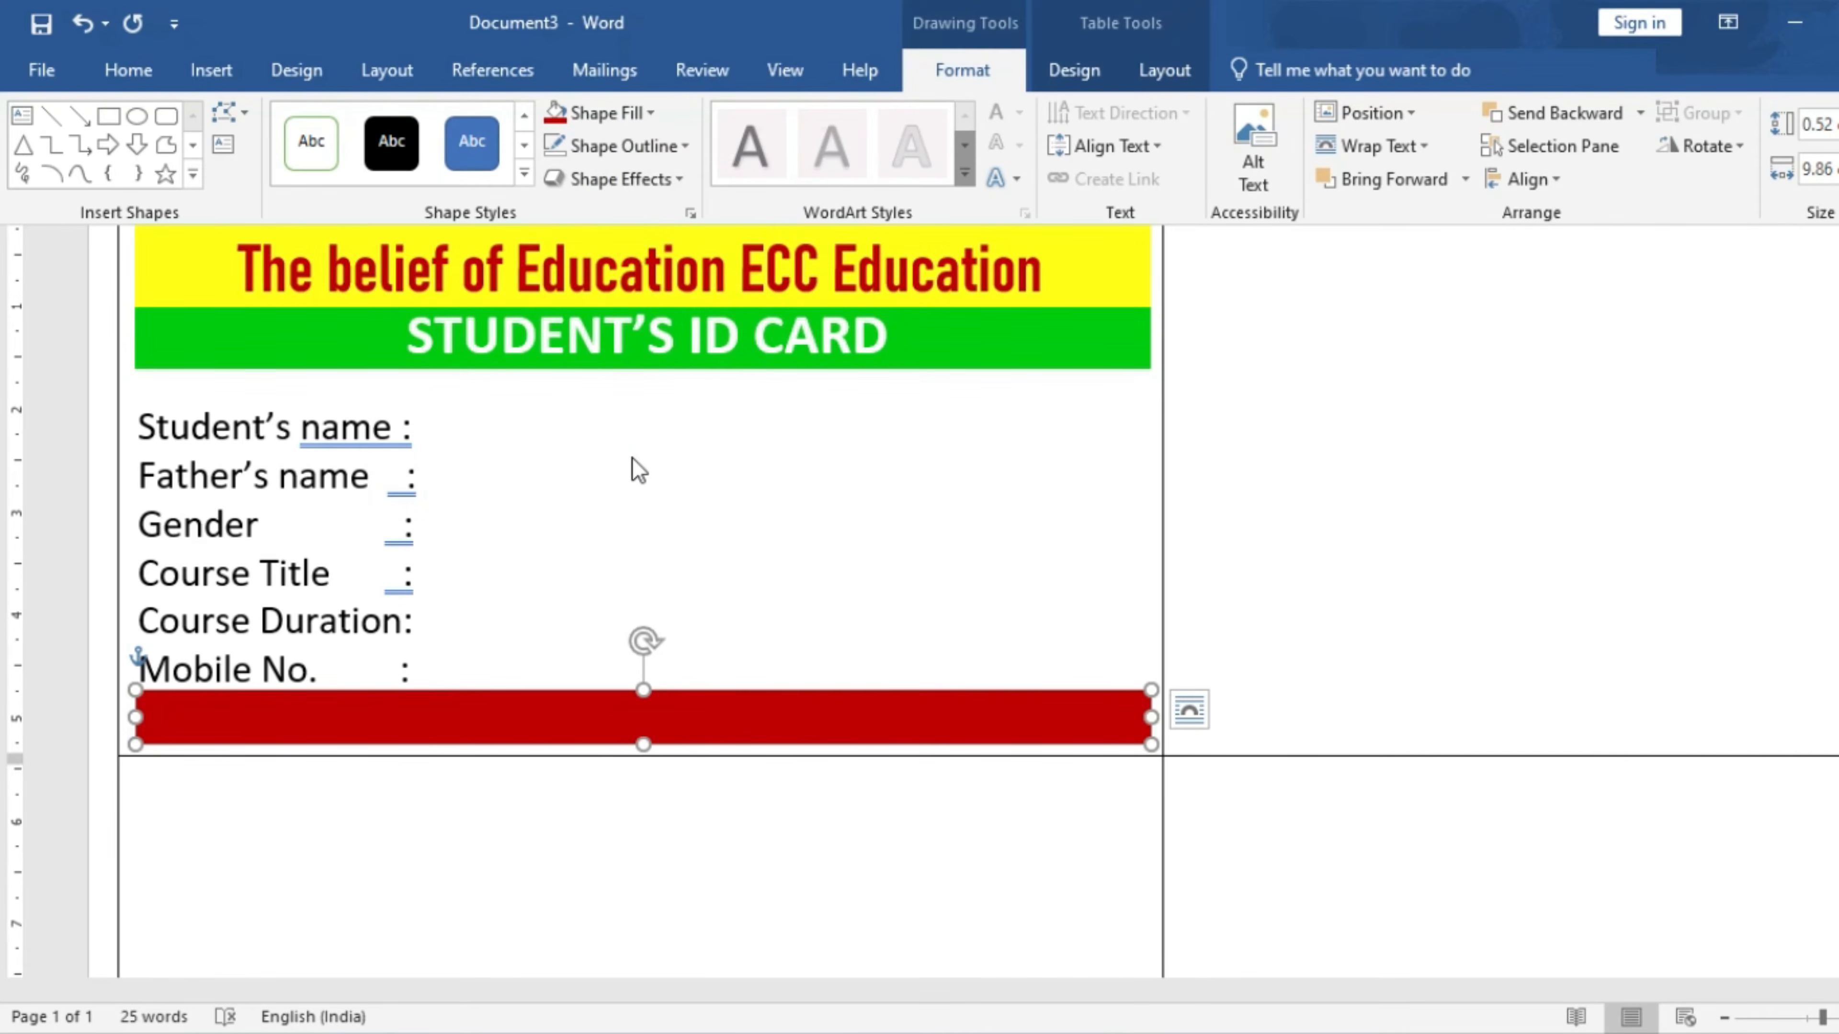
click(689, 482)
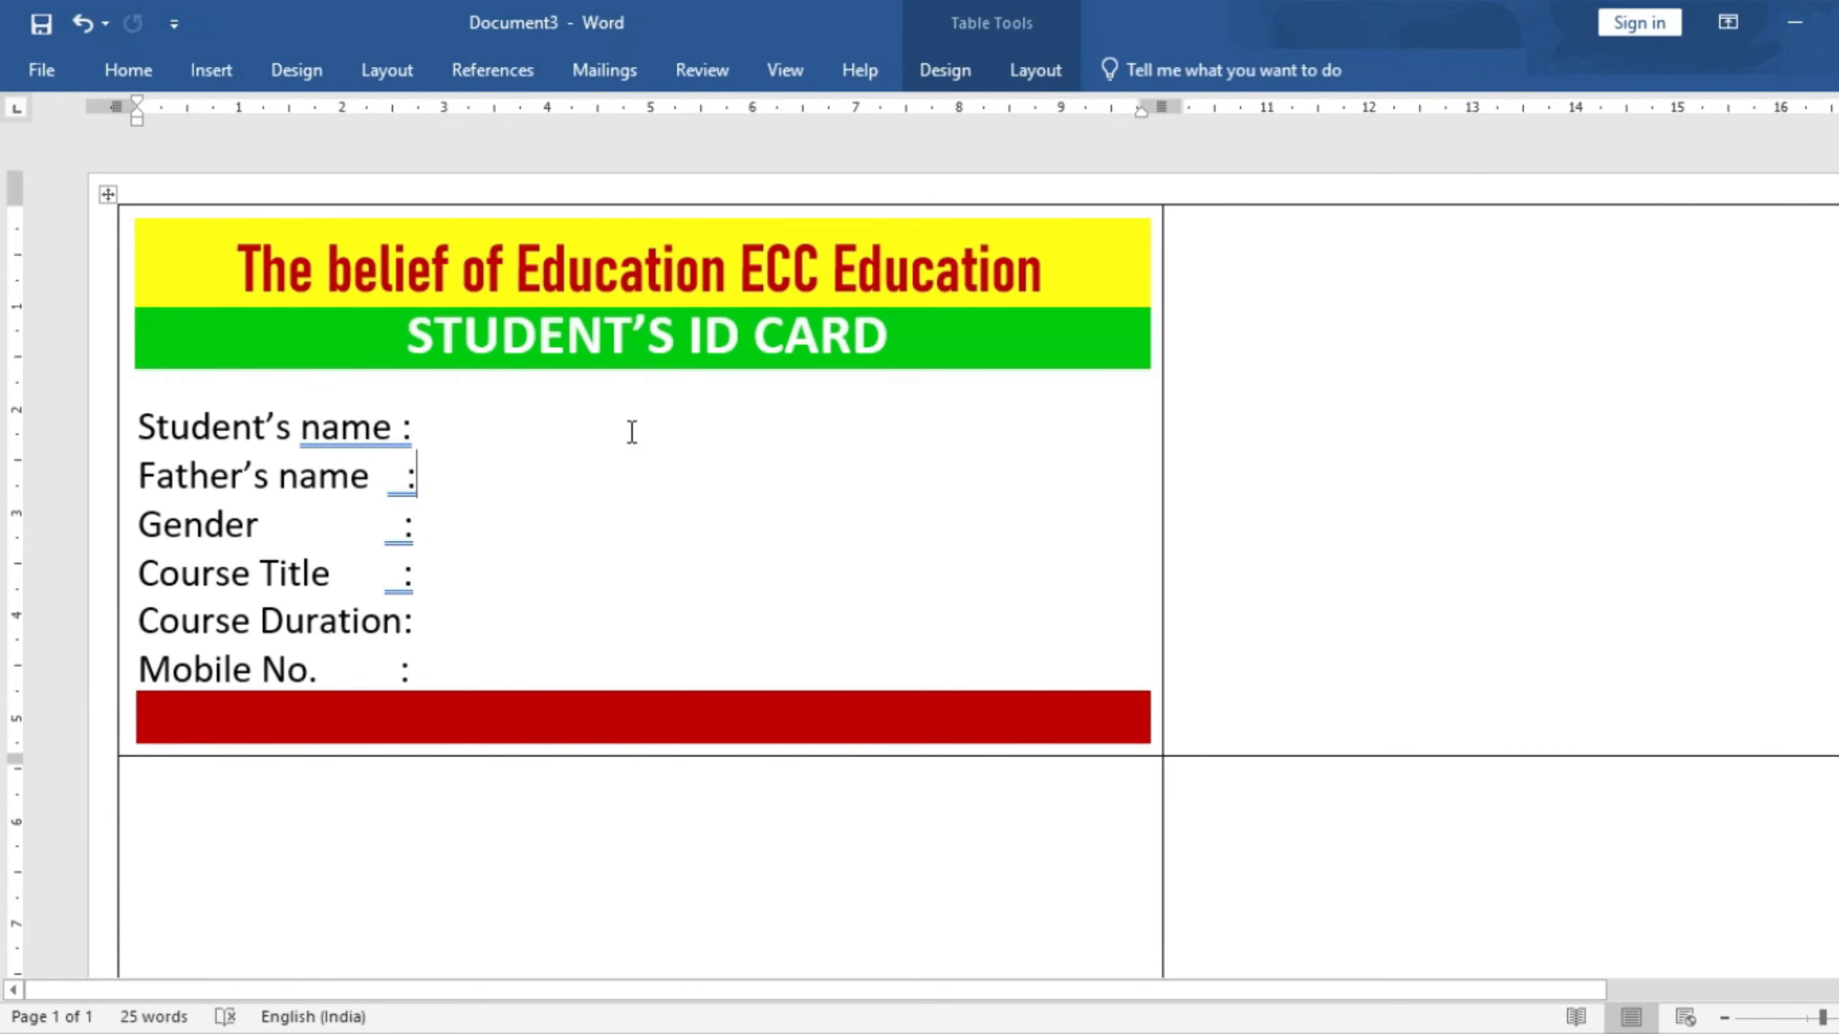
click(637, 371)
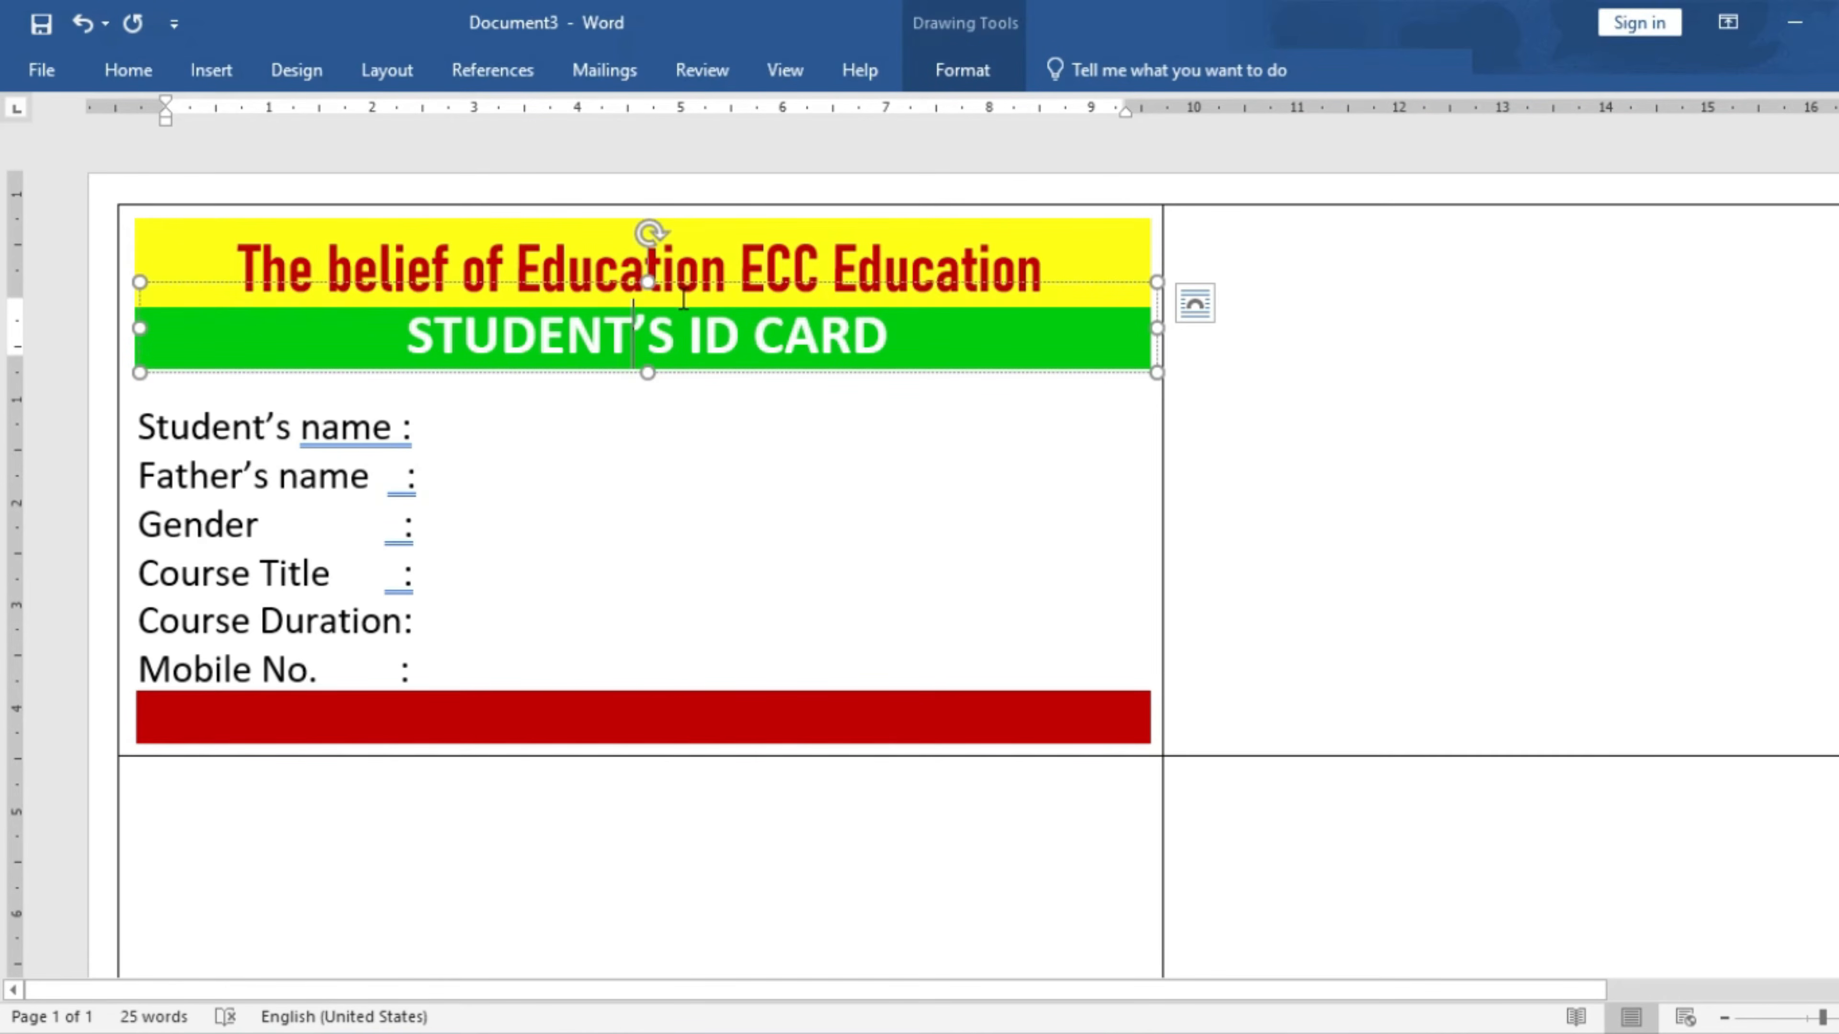
- Copy the banner text box onto the red bar, replace its text with the institute's address, and shrink it to one line
click(715, 378)
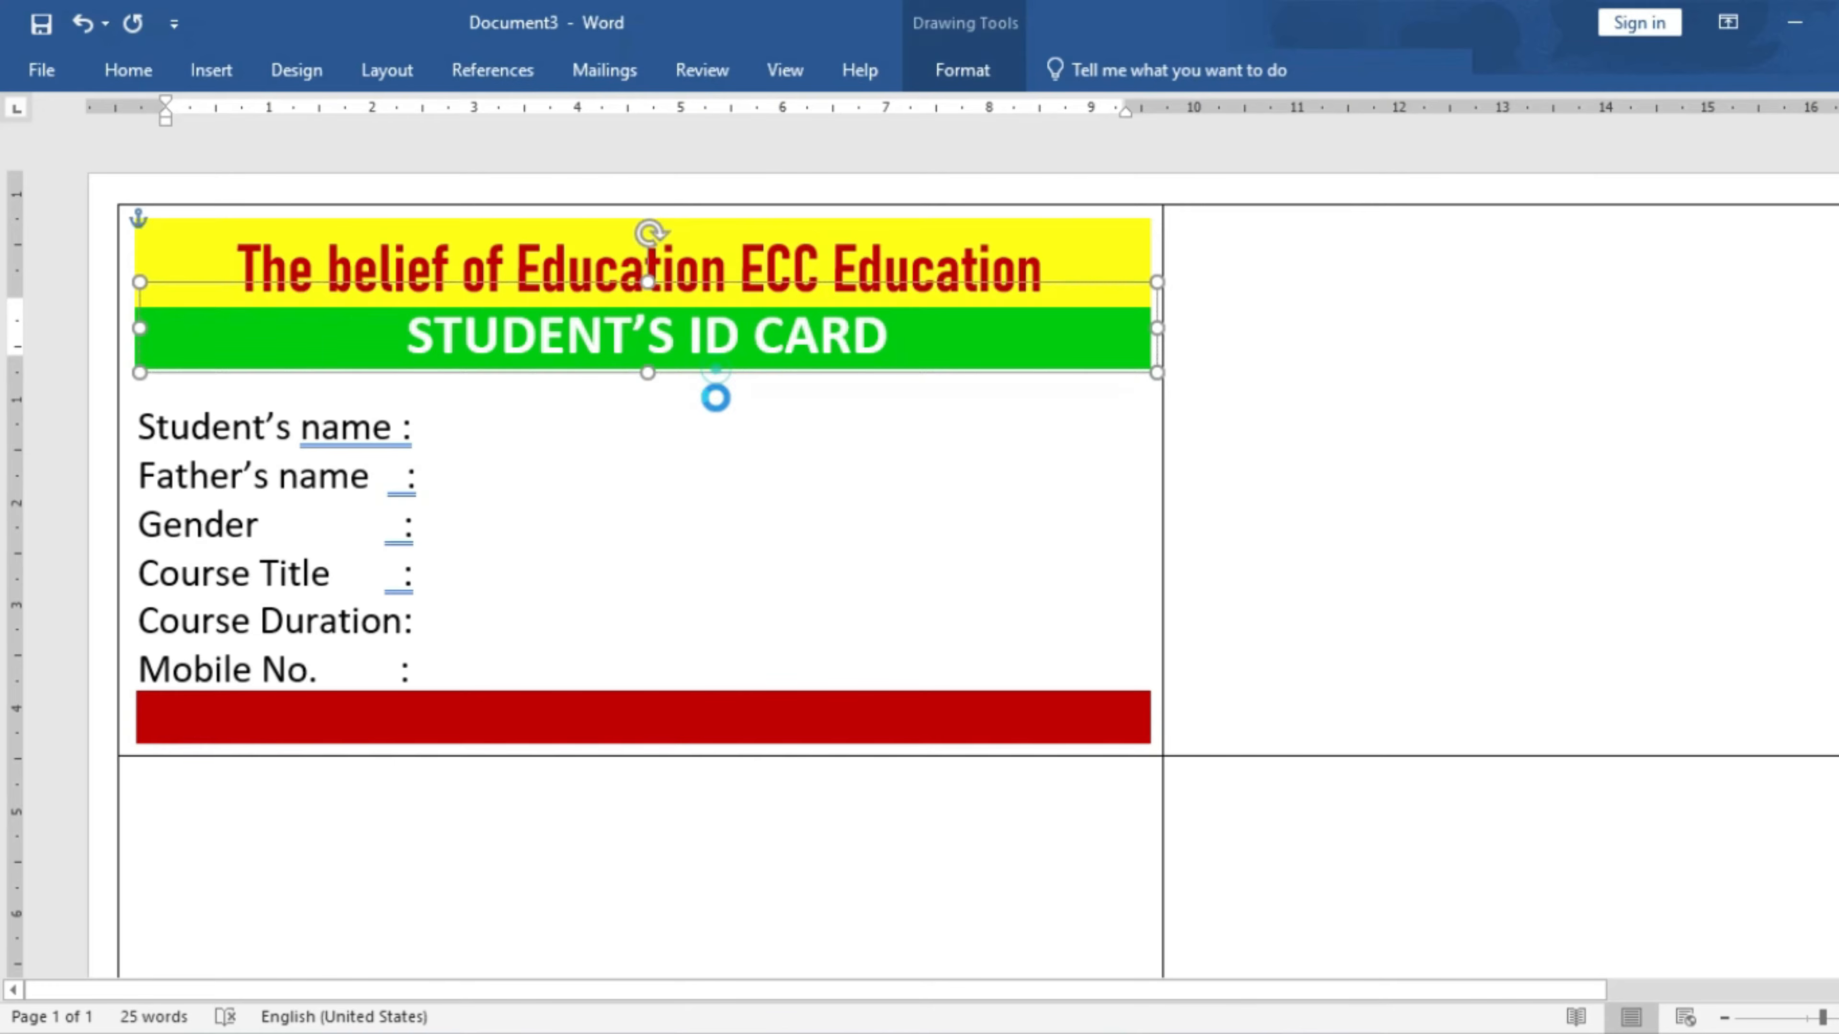
drag(722, 712, 723, 749)
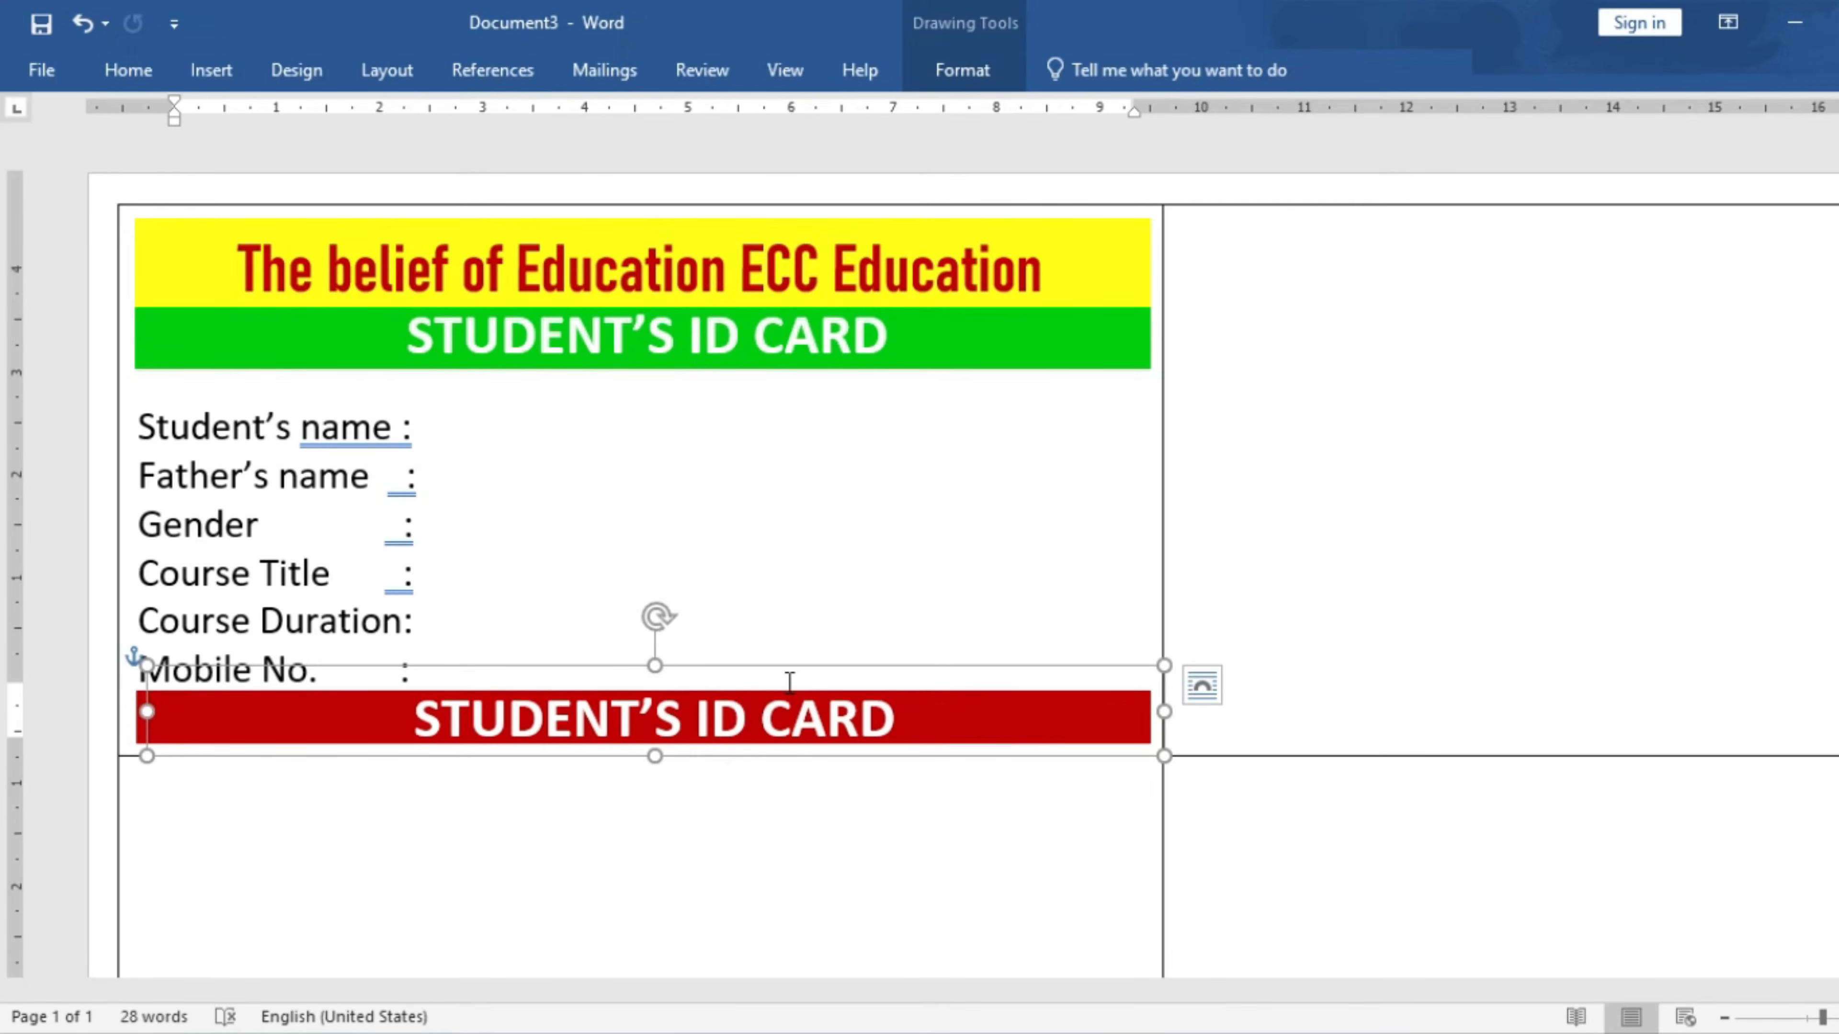
triple_click(789, 683)
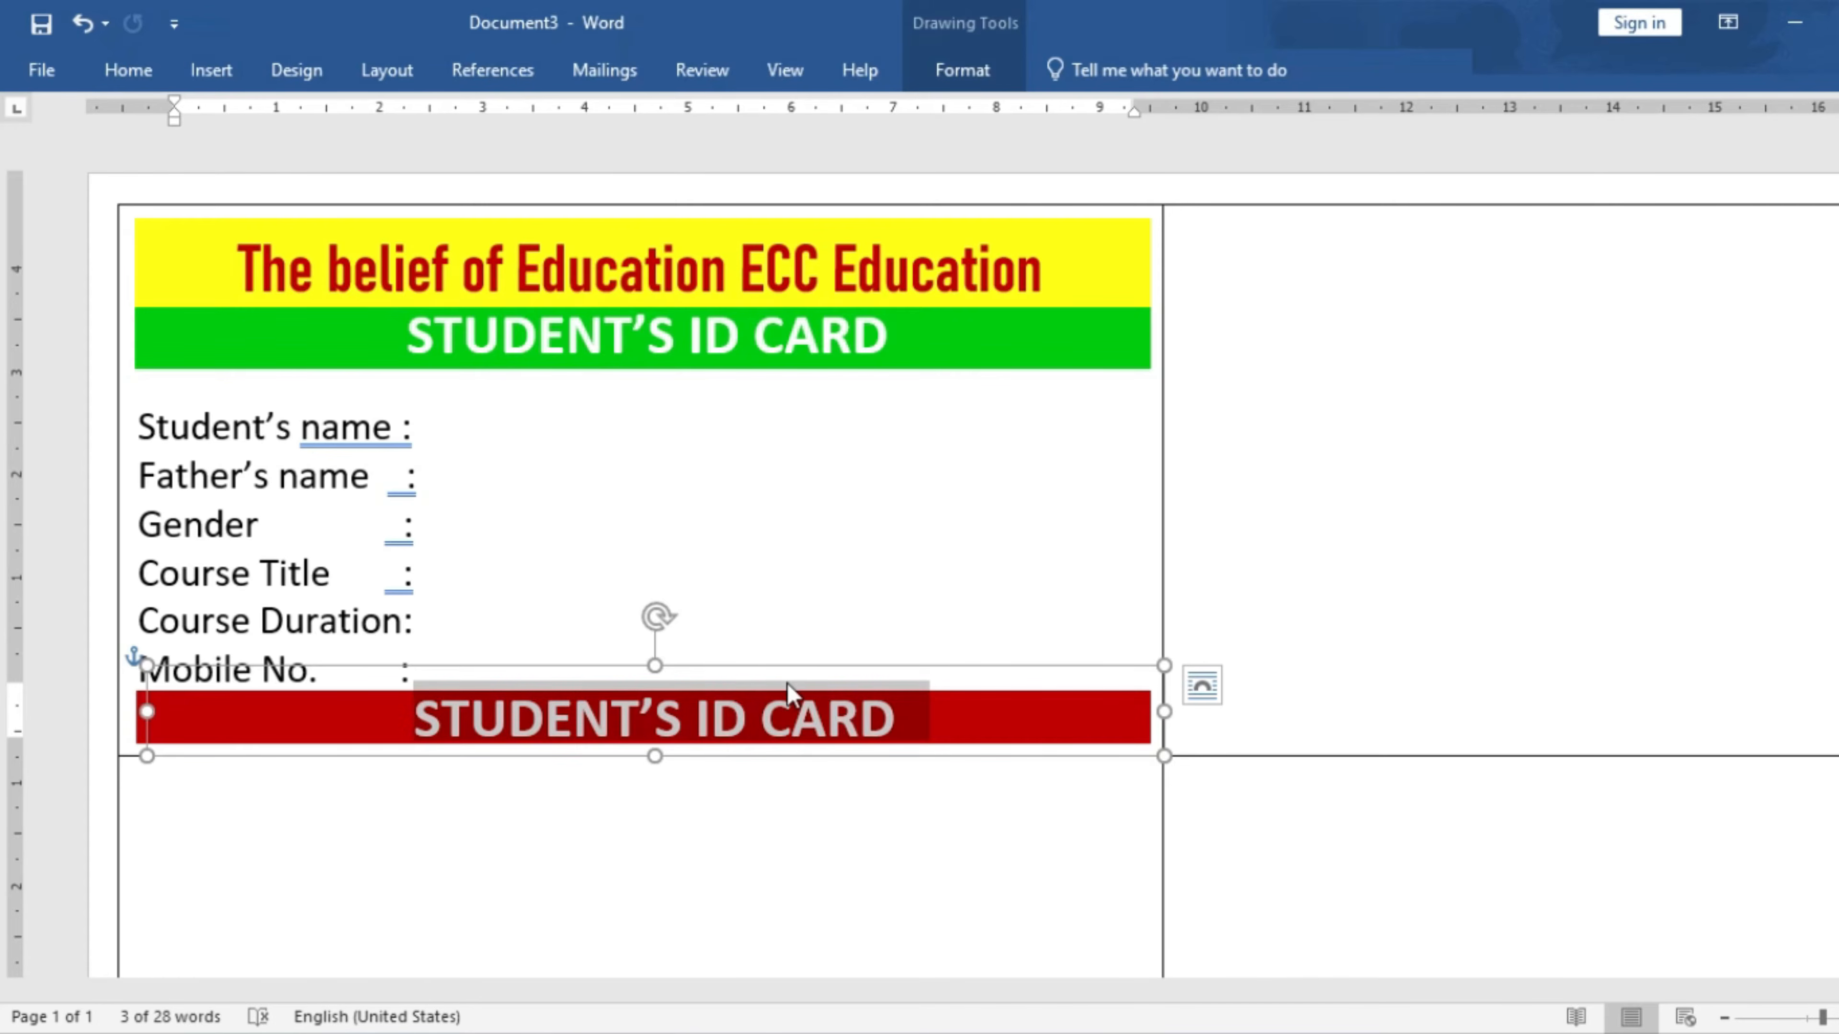
text(Ja)
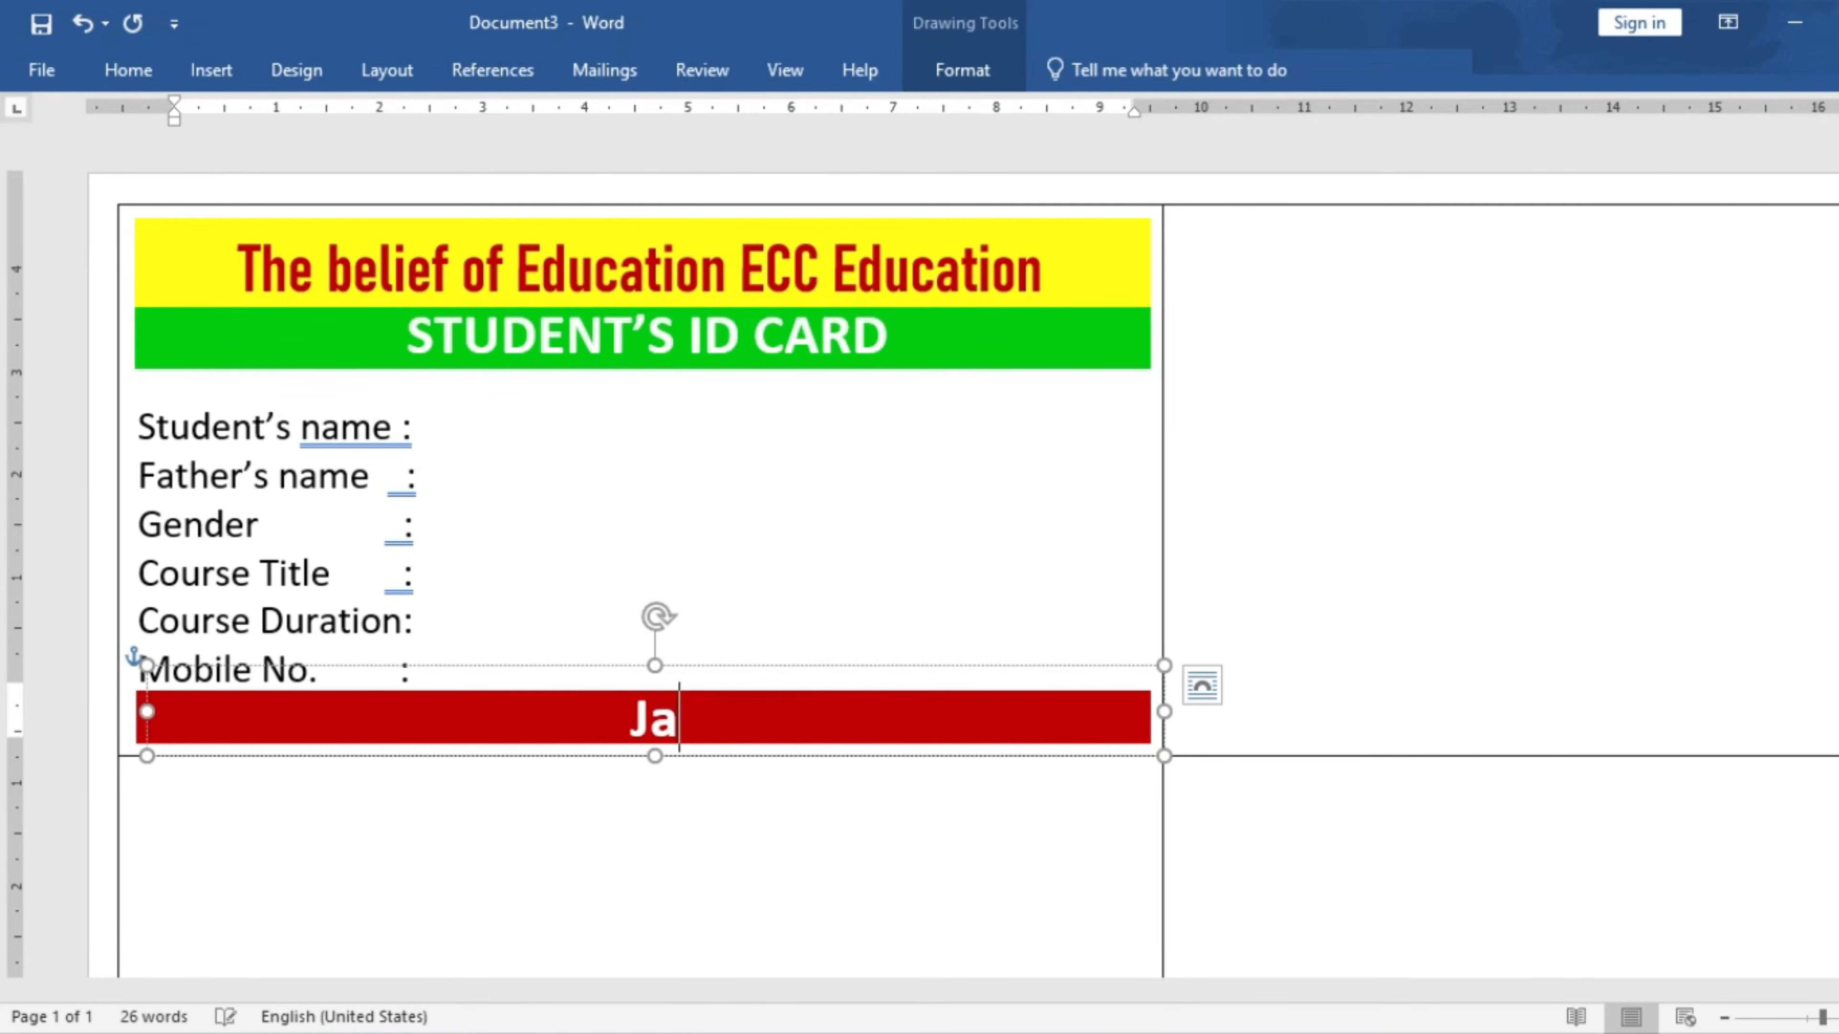
text(gdish Chauhan Mkt. Ba)
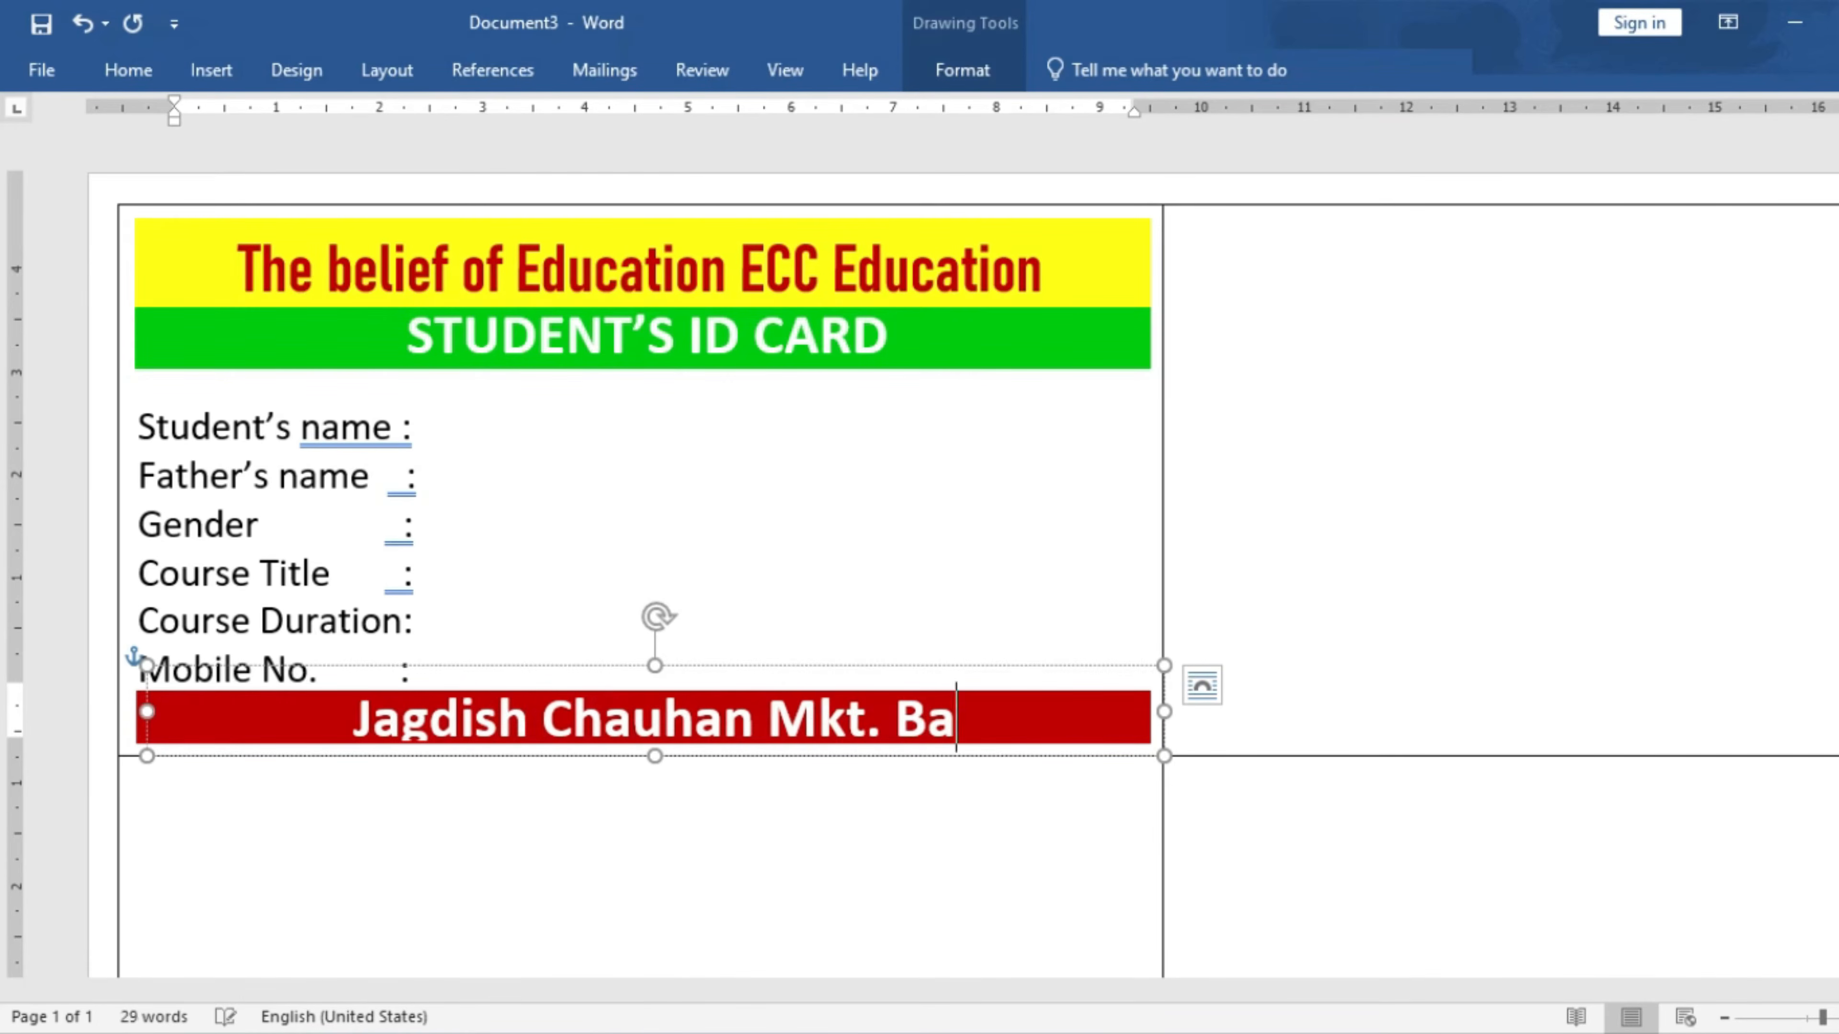
text(rola, Sec- 49,)
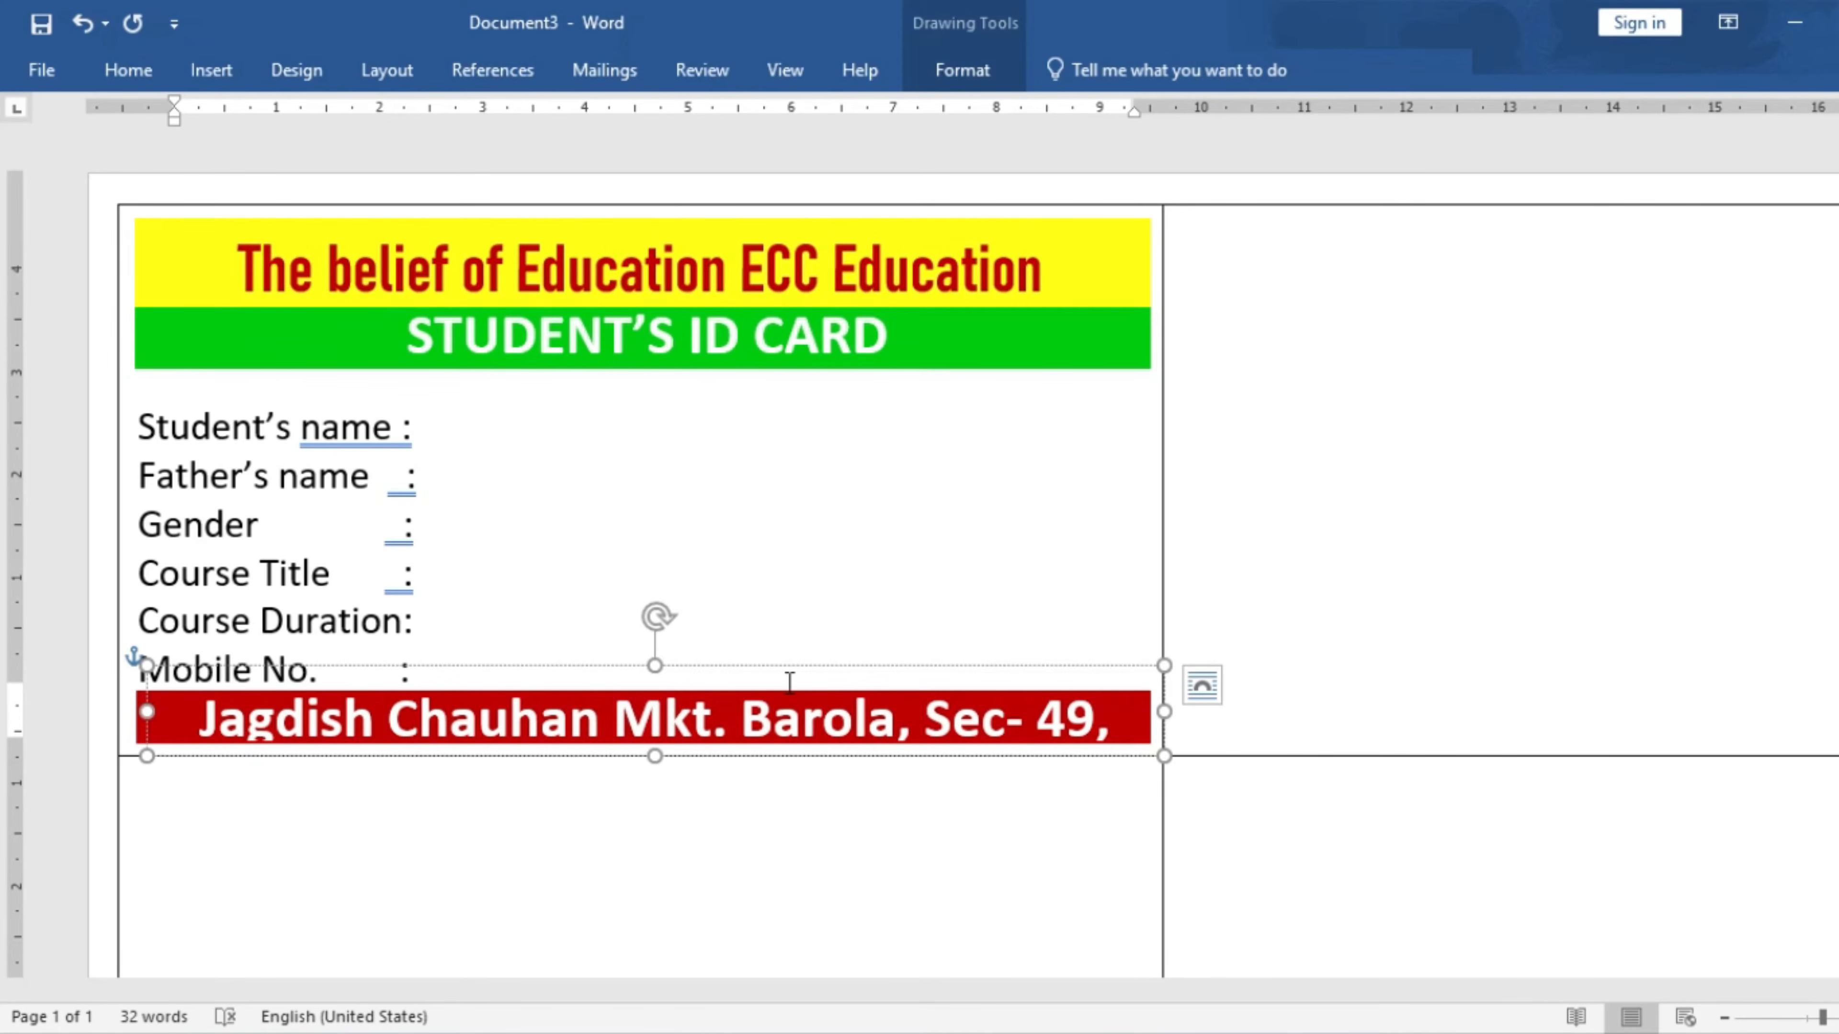
triple_click(789, 682)
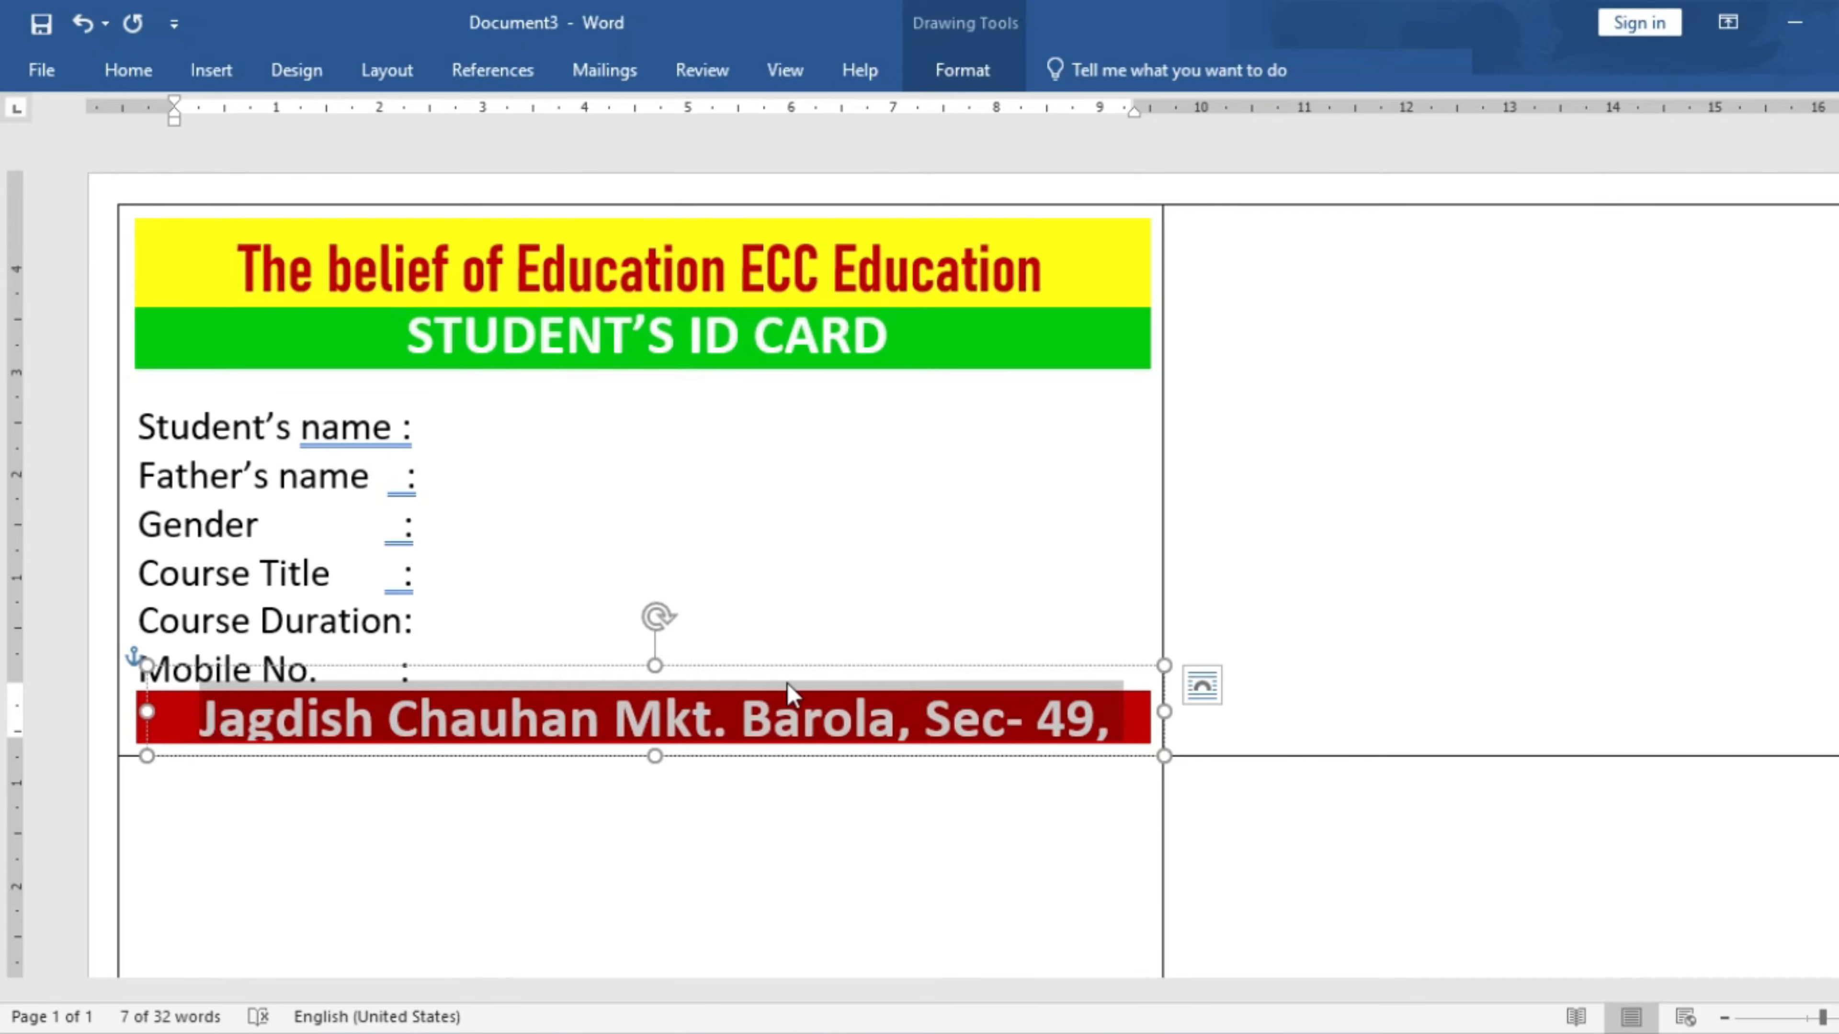
key(ctrl+shift+comma)
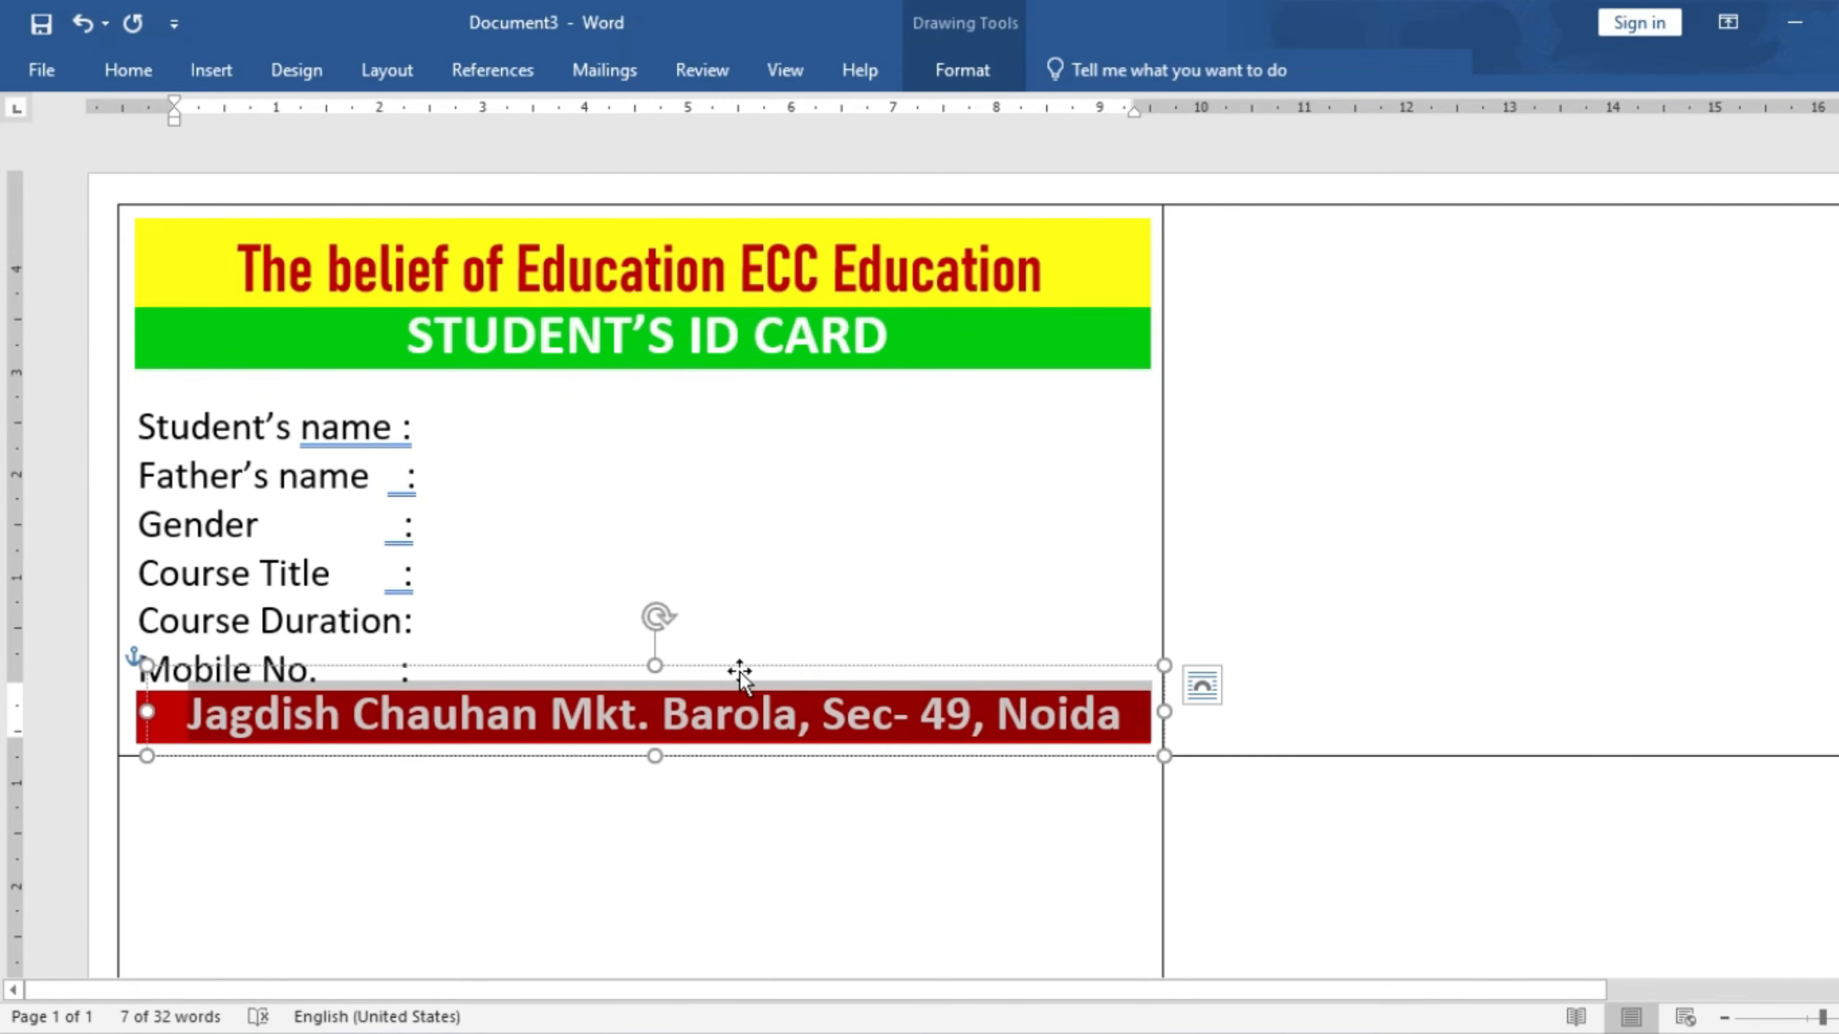
click(874, 628)
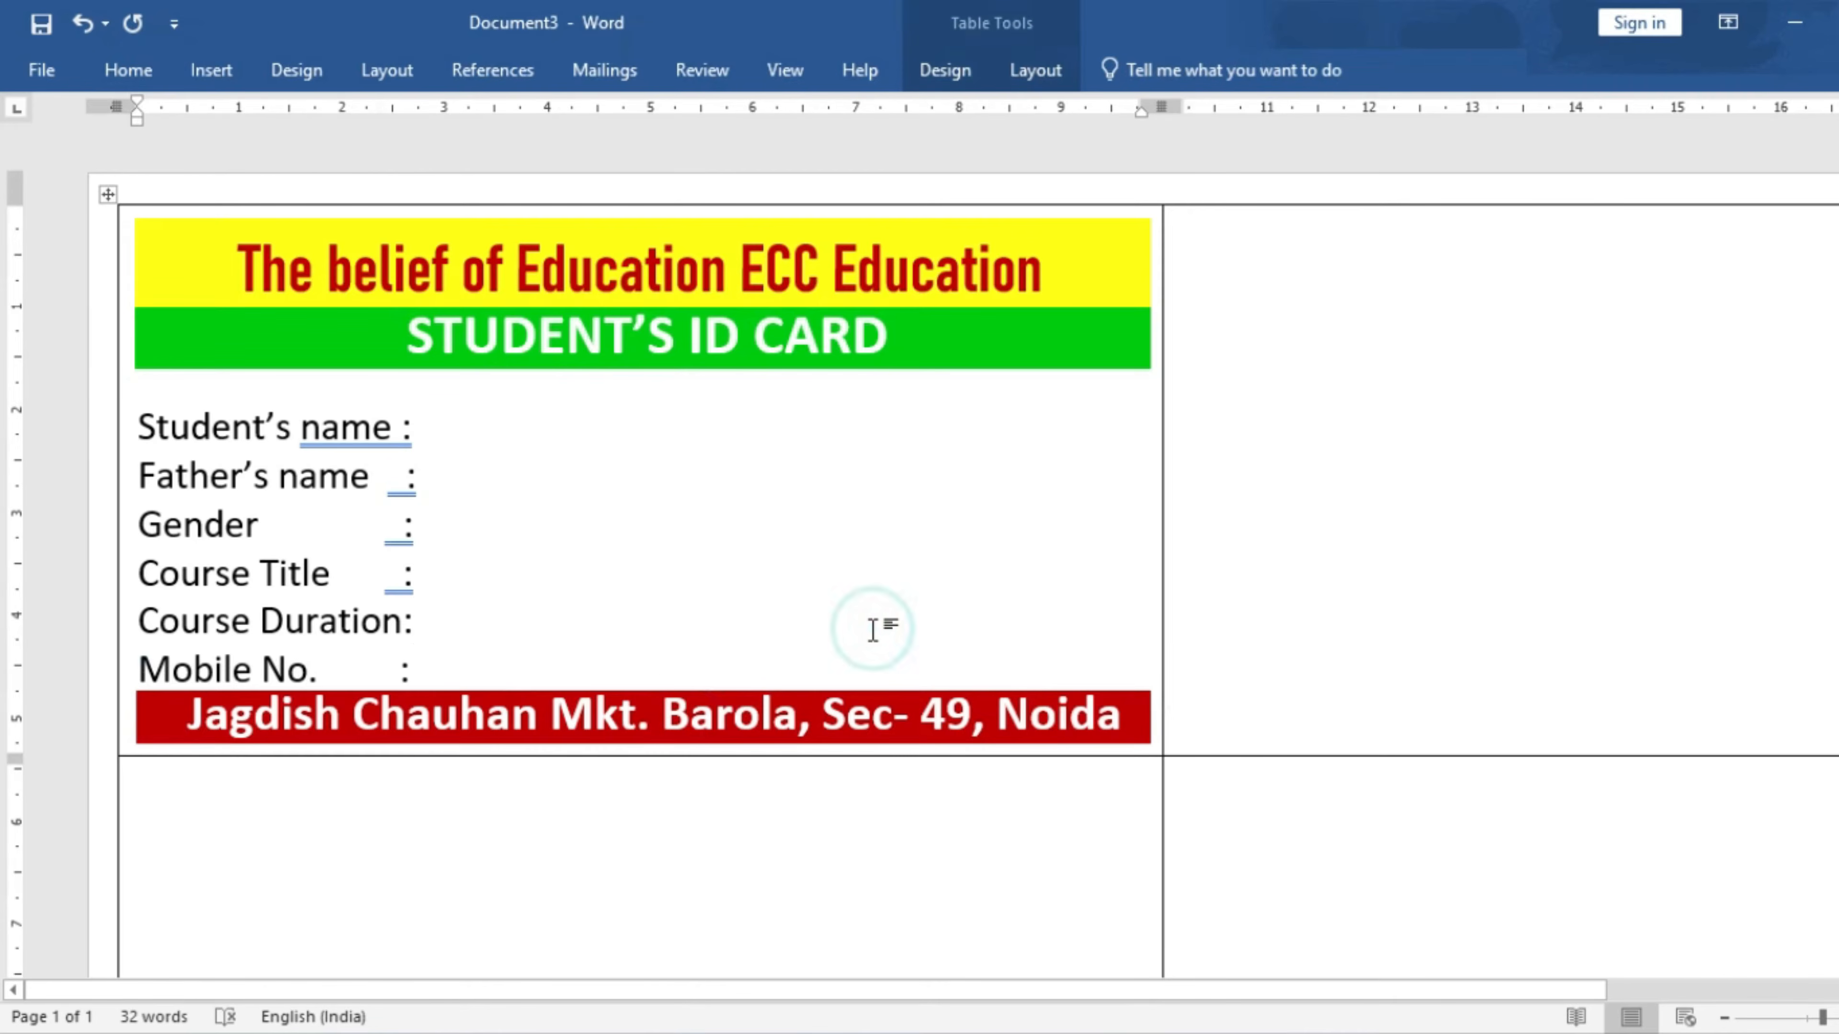
- Narrow the title text box and set the yellow banner to Behind Text wrapping
ctrl+scroll(184, 763, up, 5)
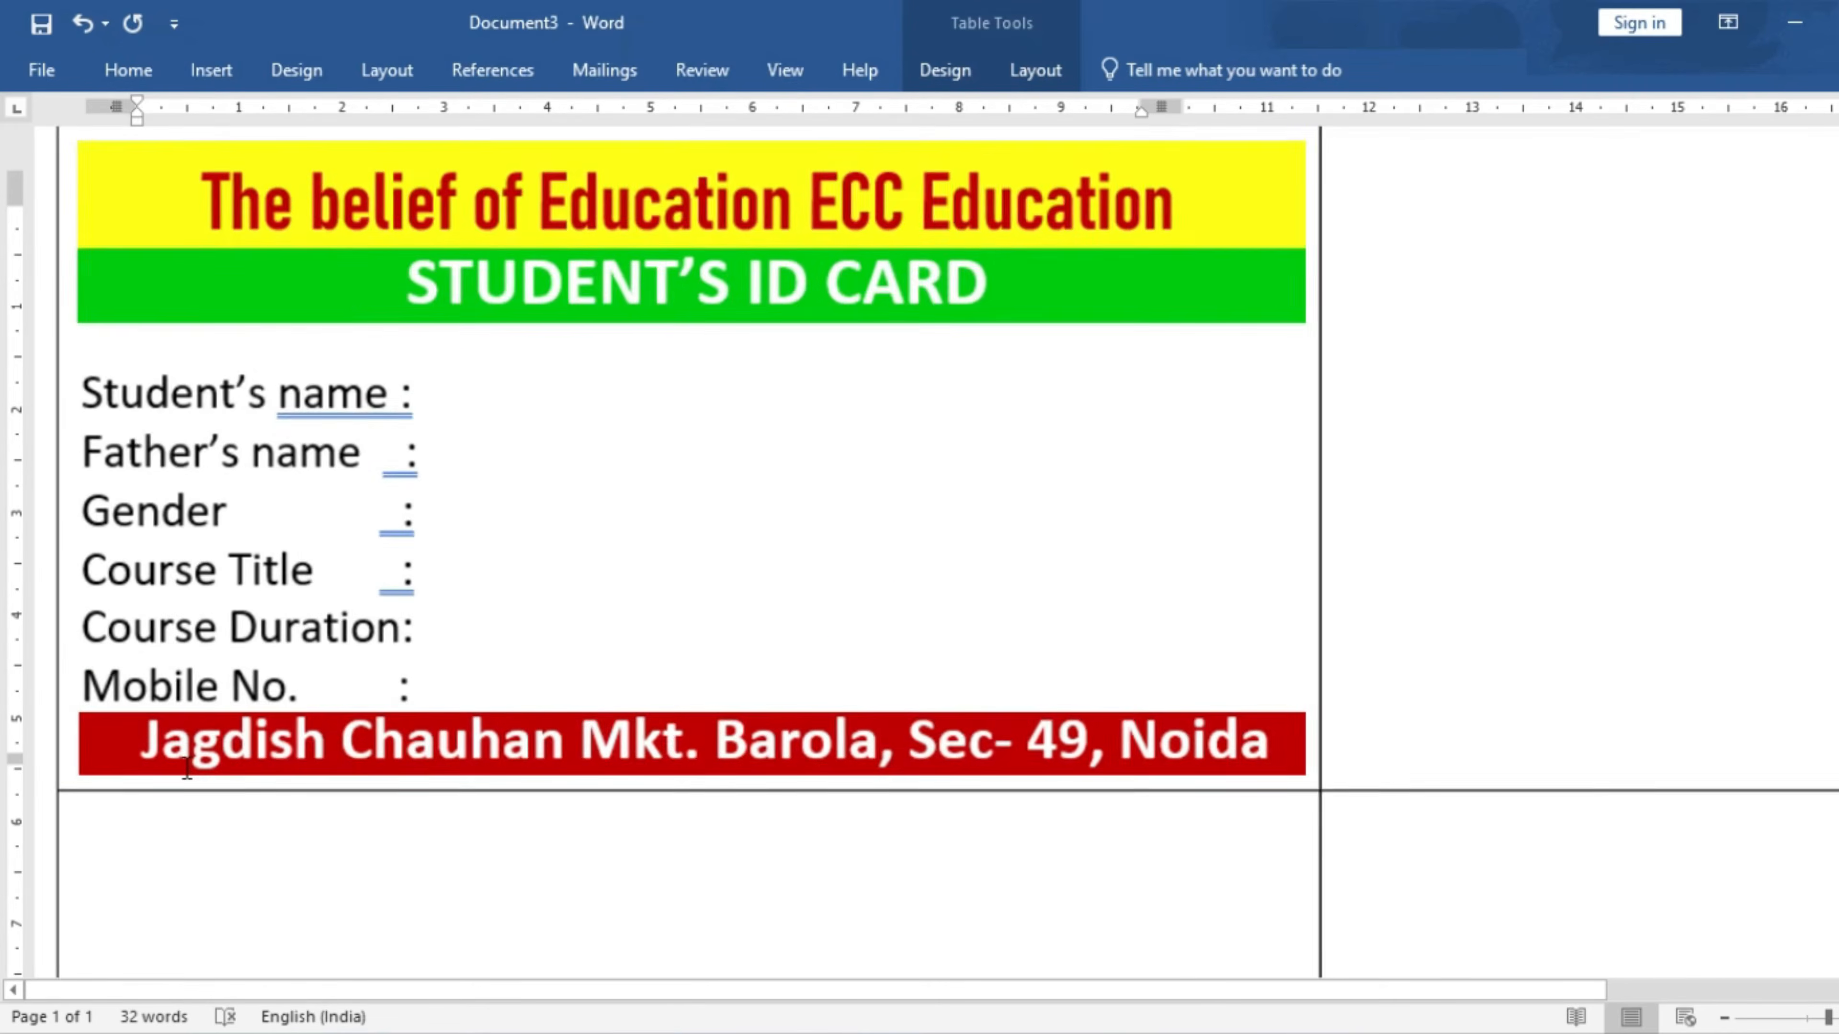
drag(772, 984, 666, 985)
scroll(406, 592, up, 3)
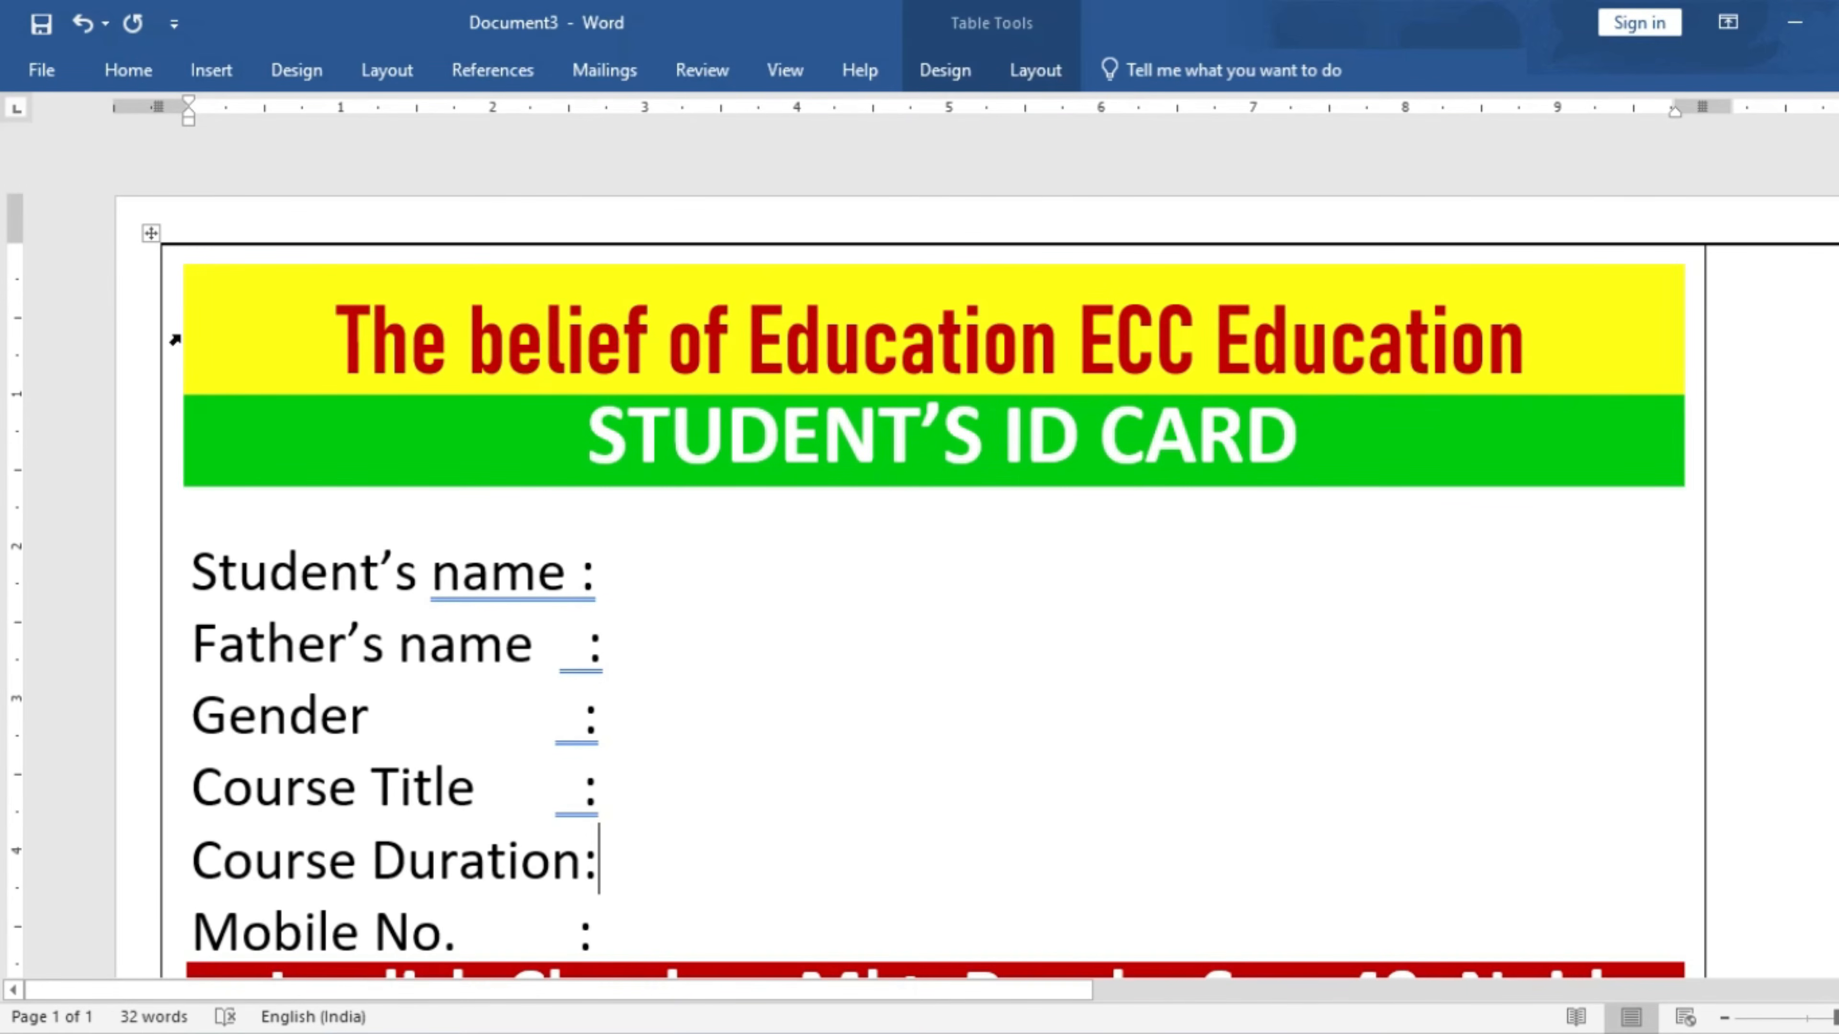
click(181, 353)
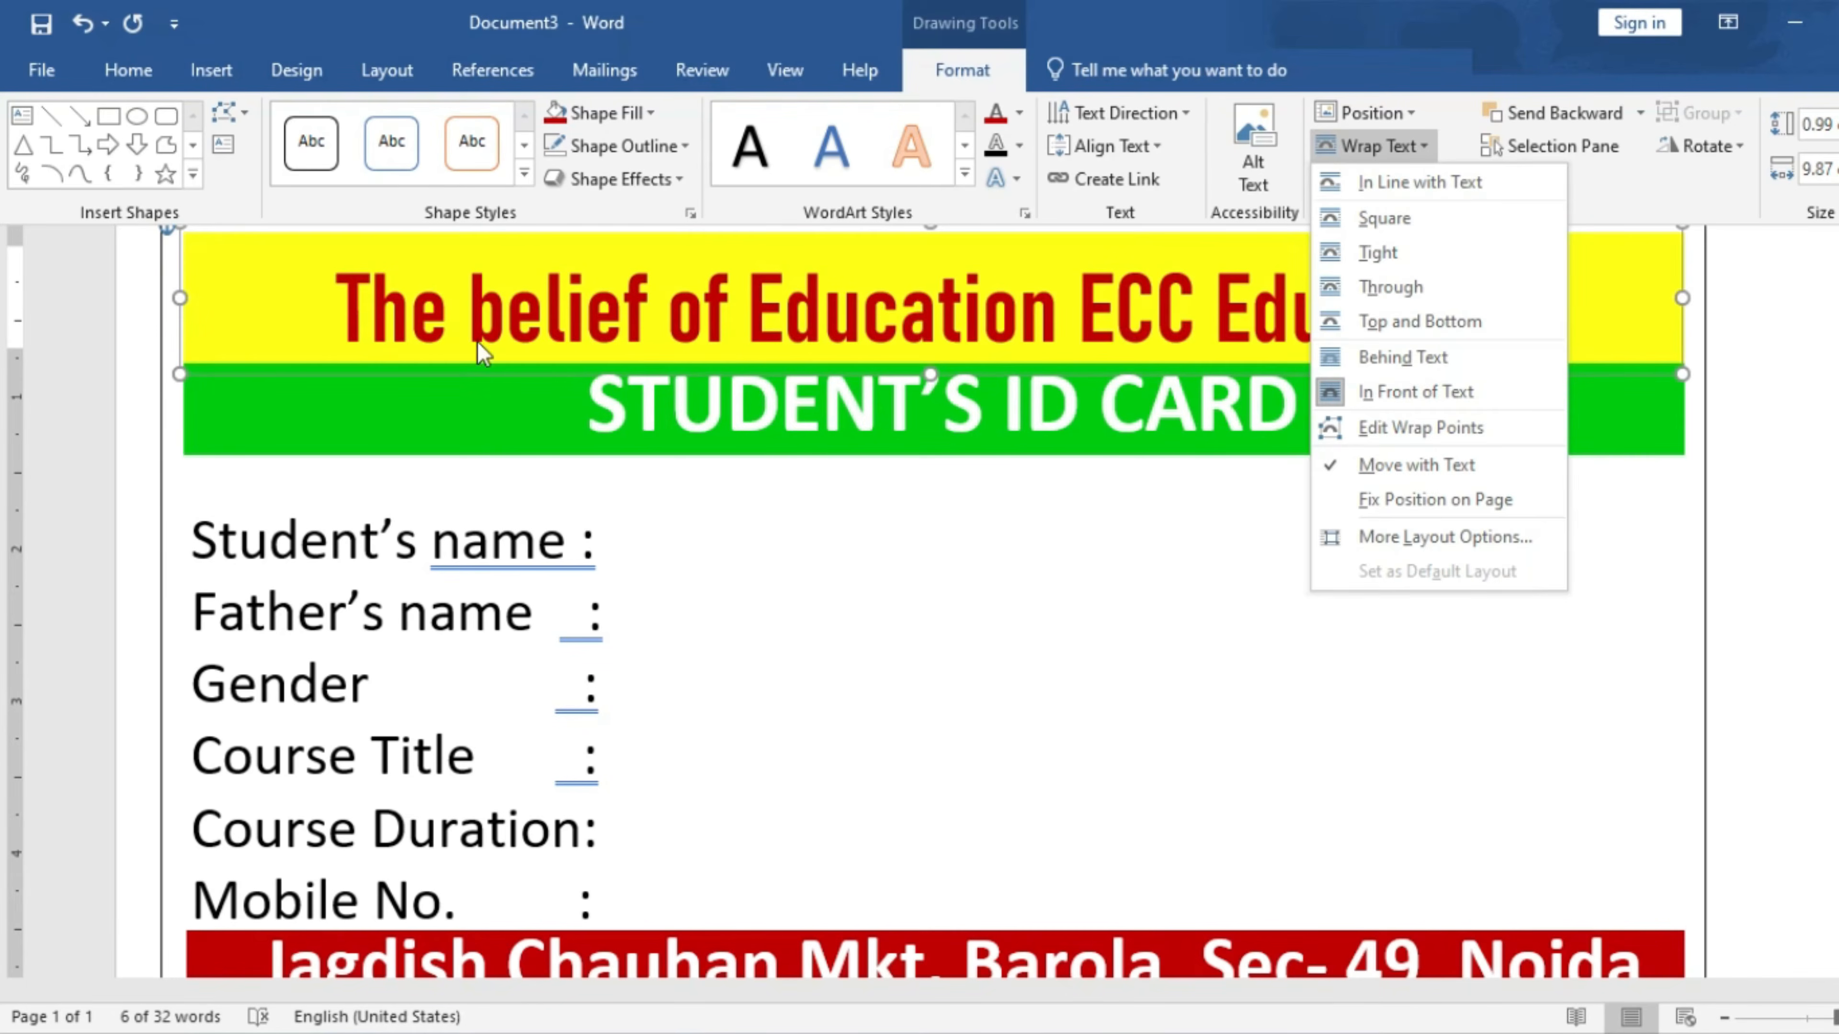
click(239, 302)
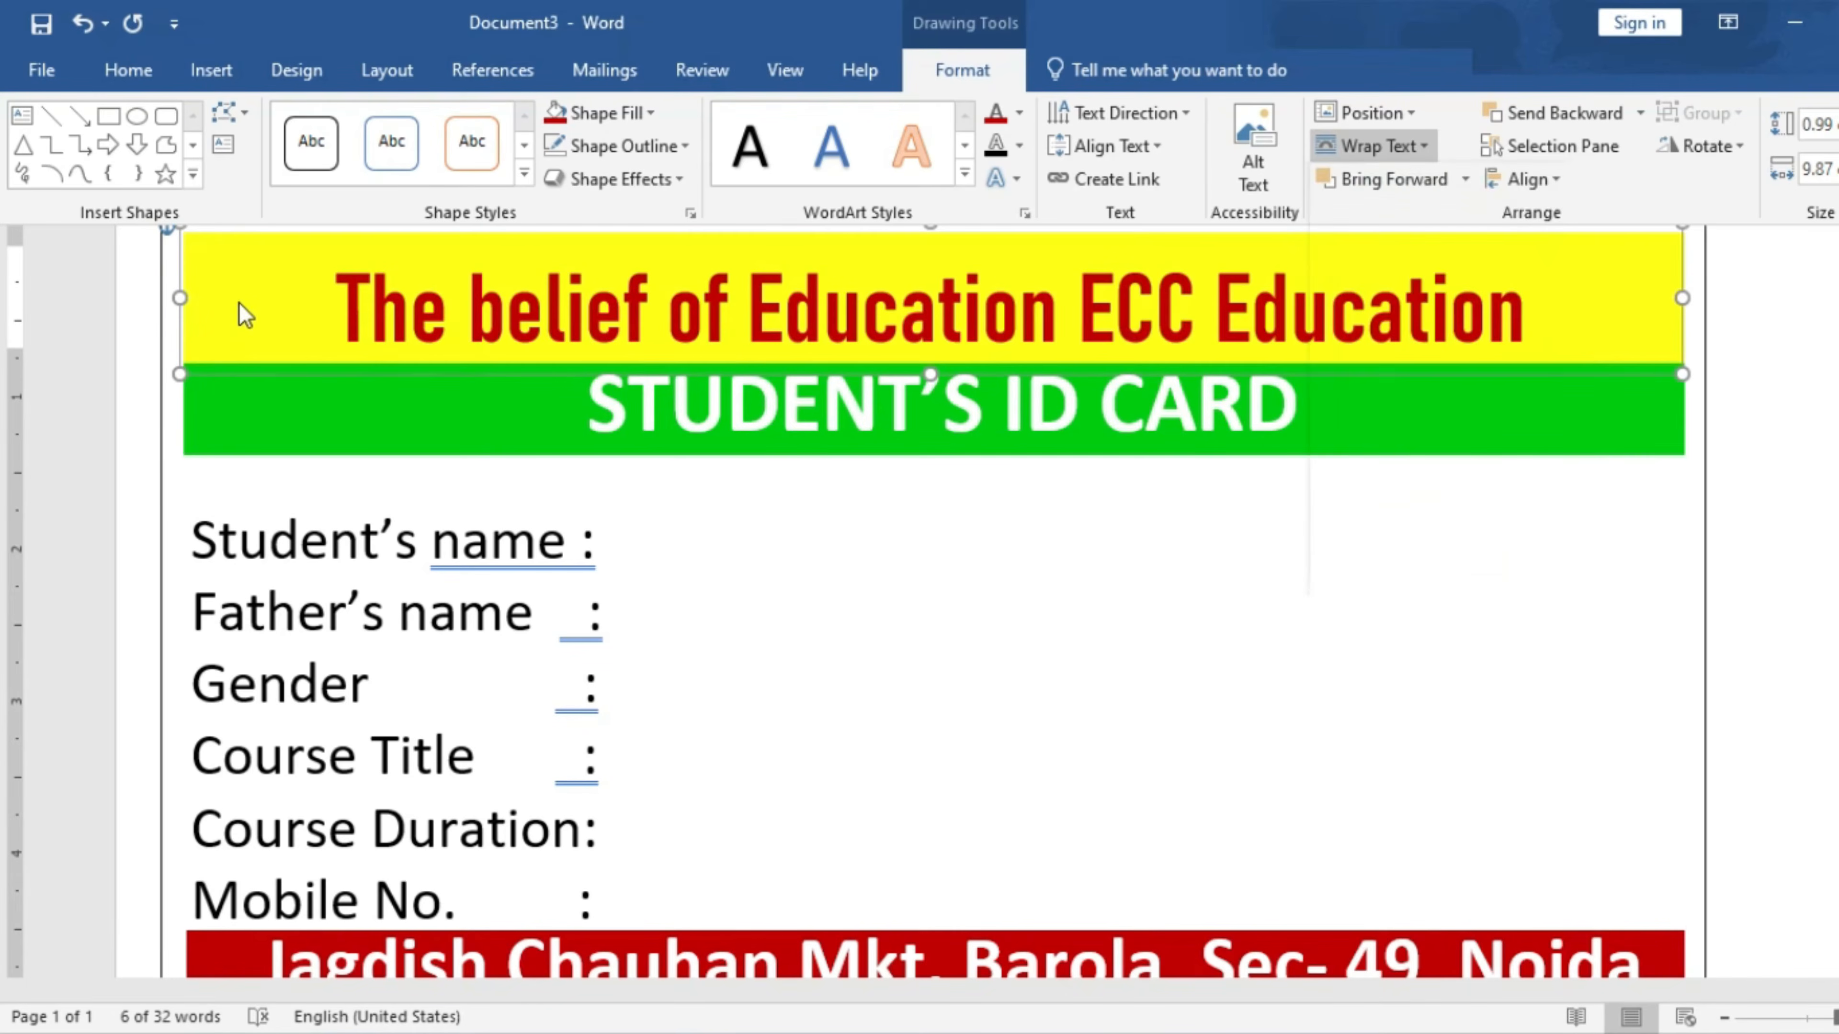
click(179, 297)
drag(185, 297, 229, 297)
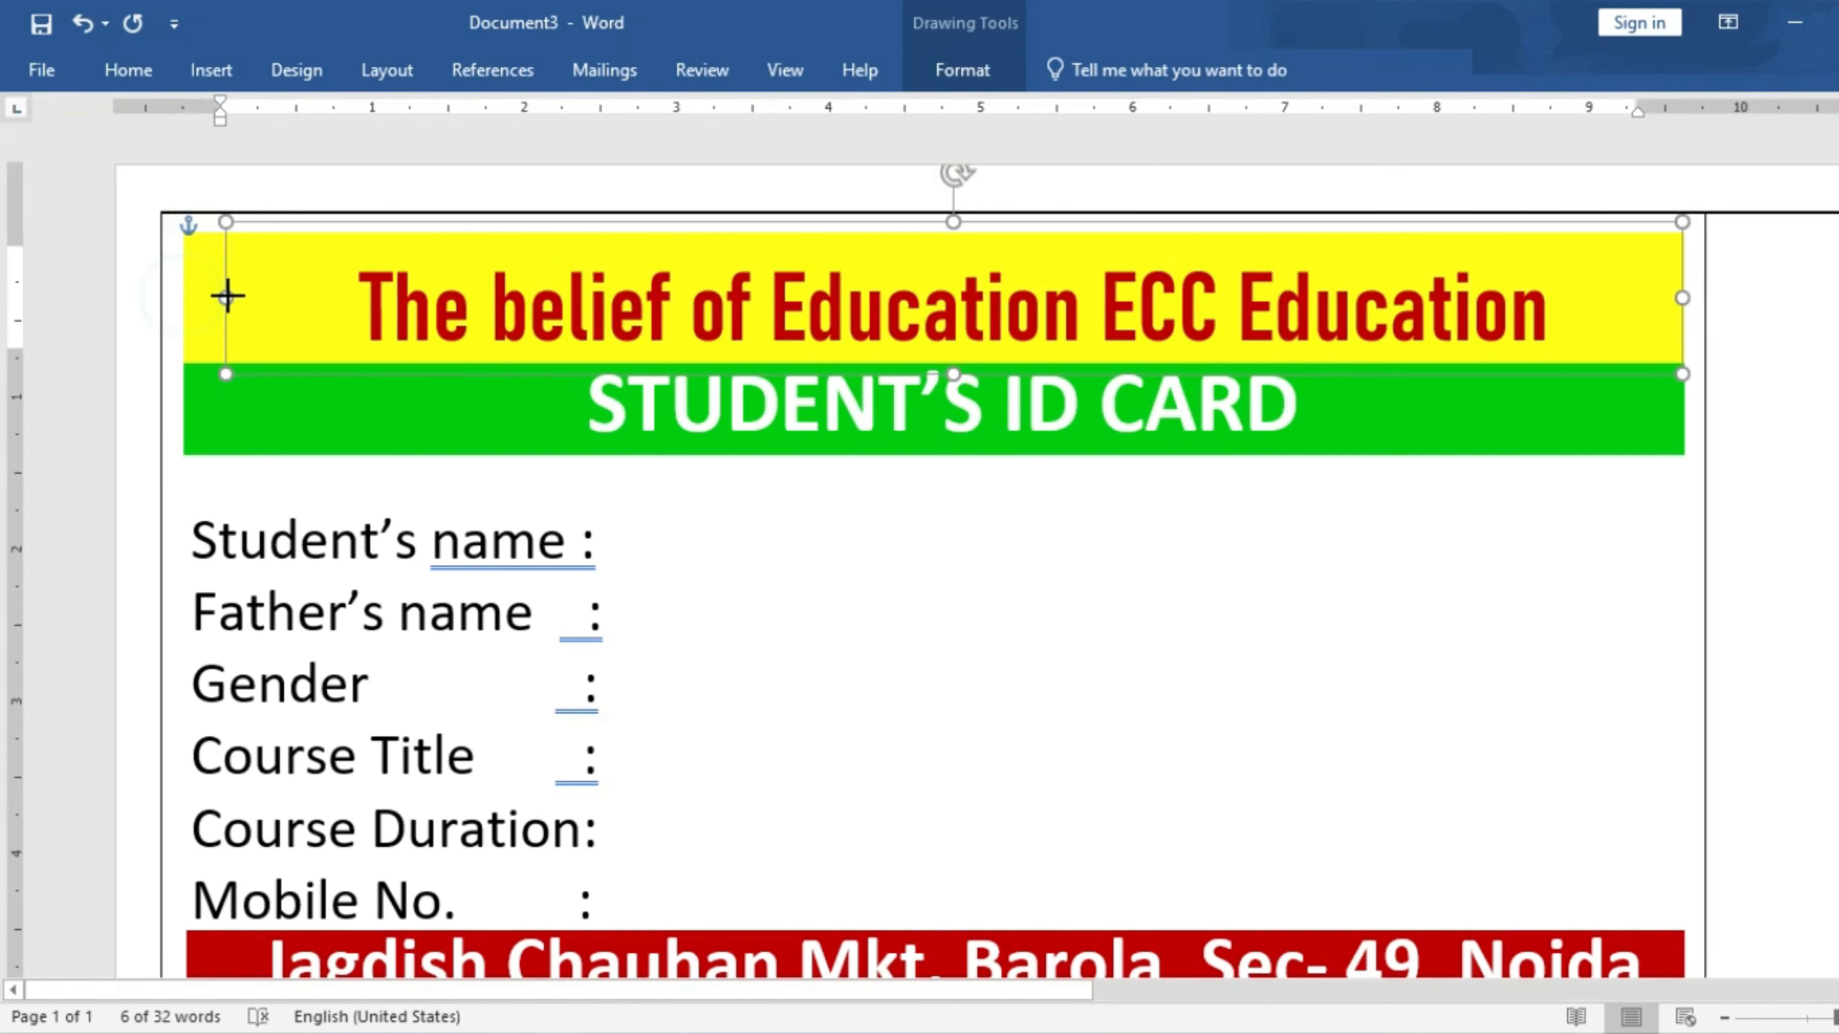
click(192, 301)
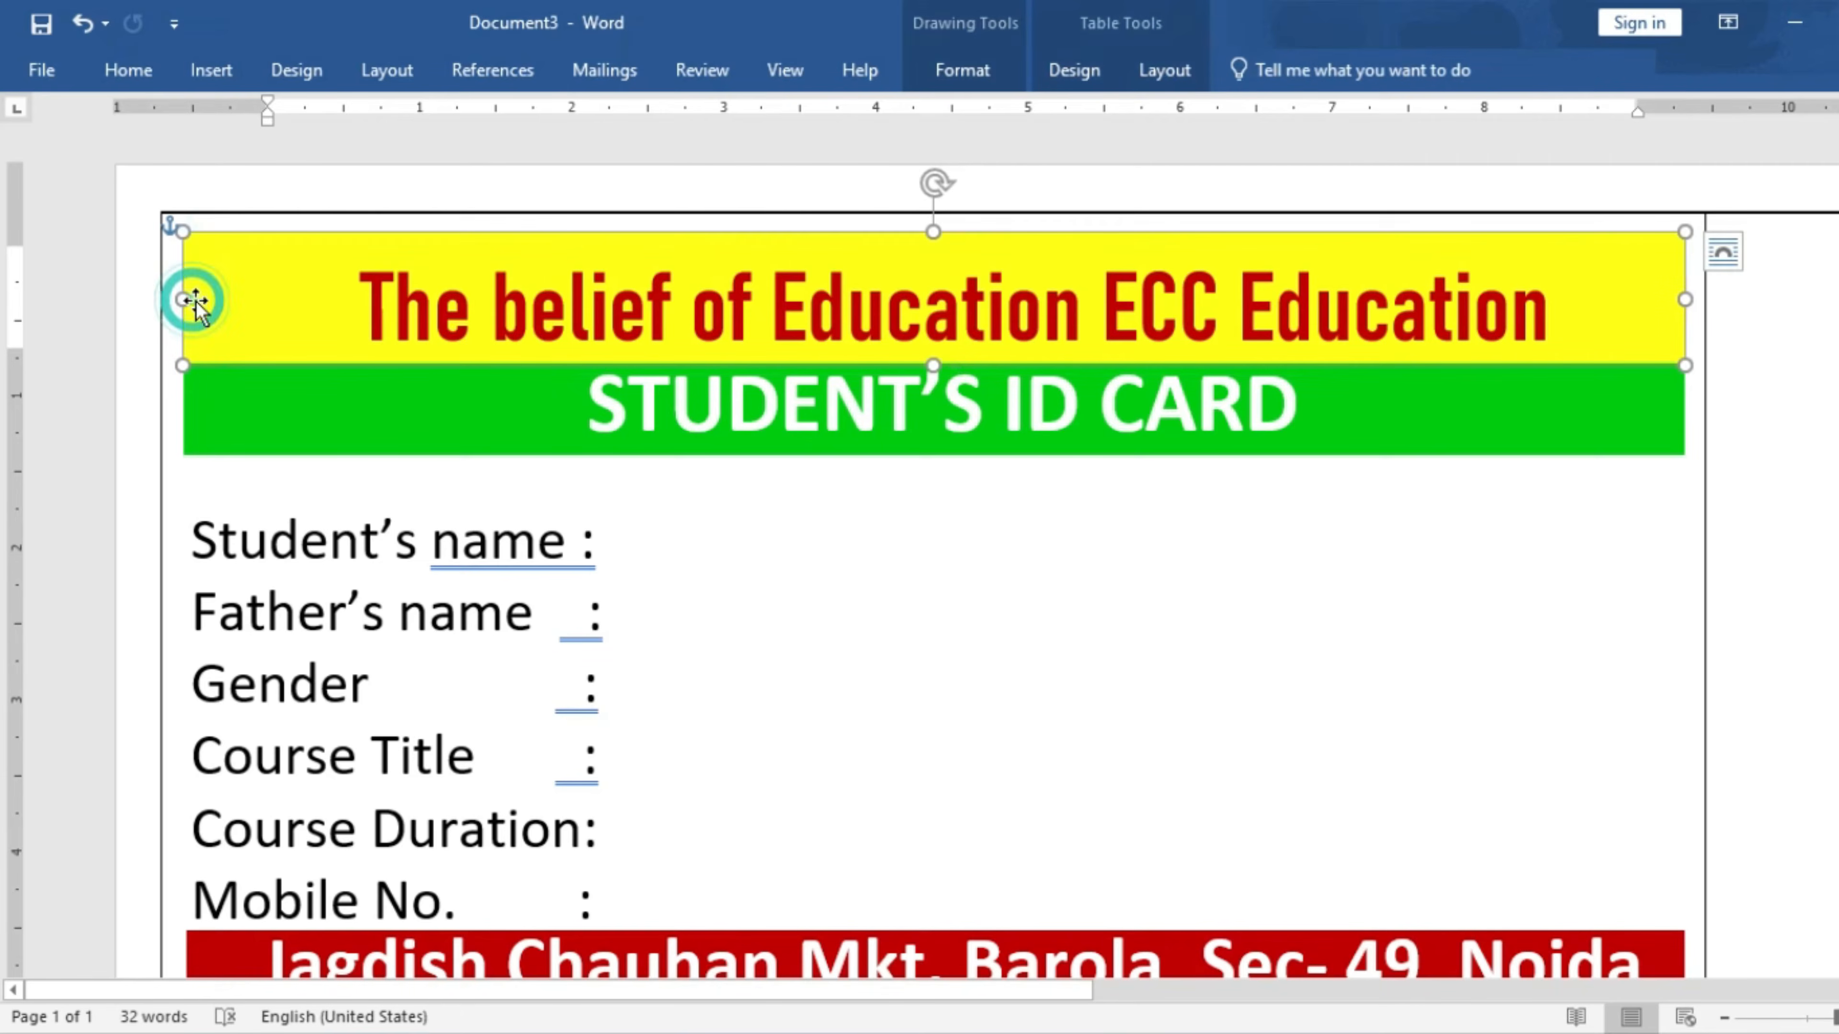
click(966, 71)
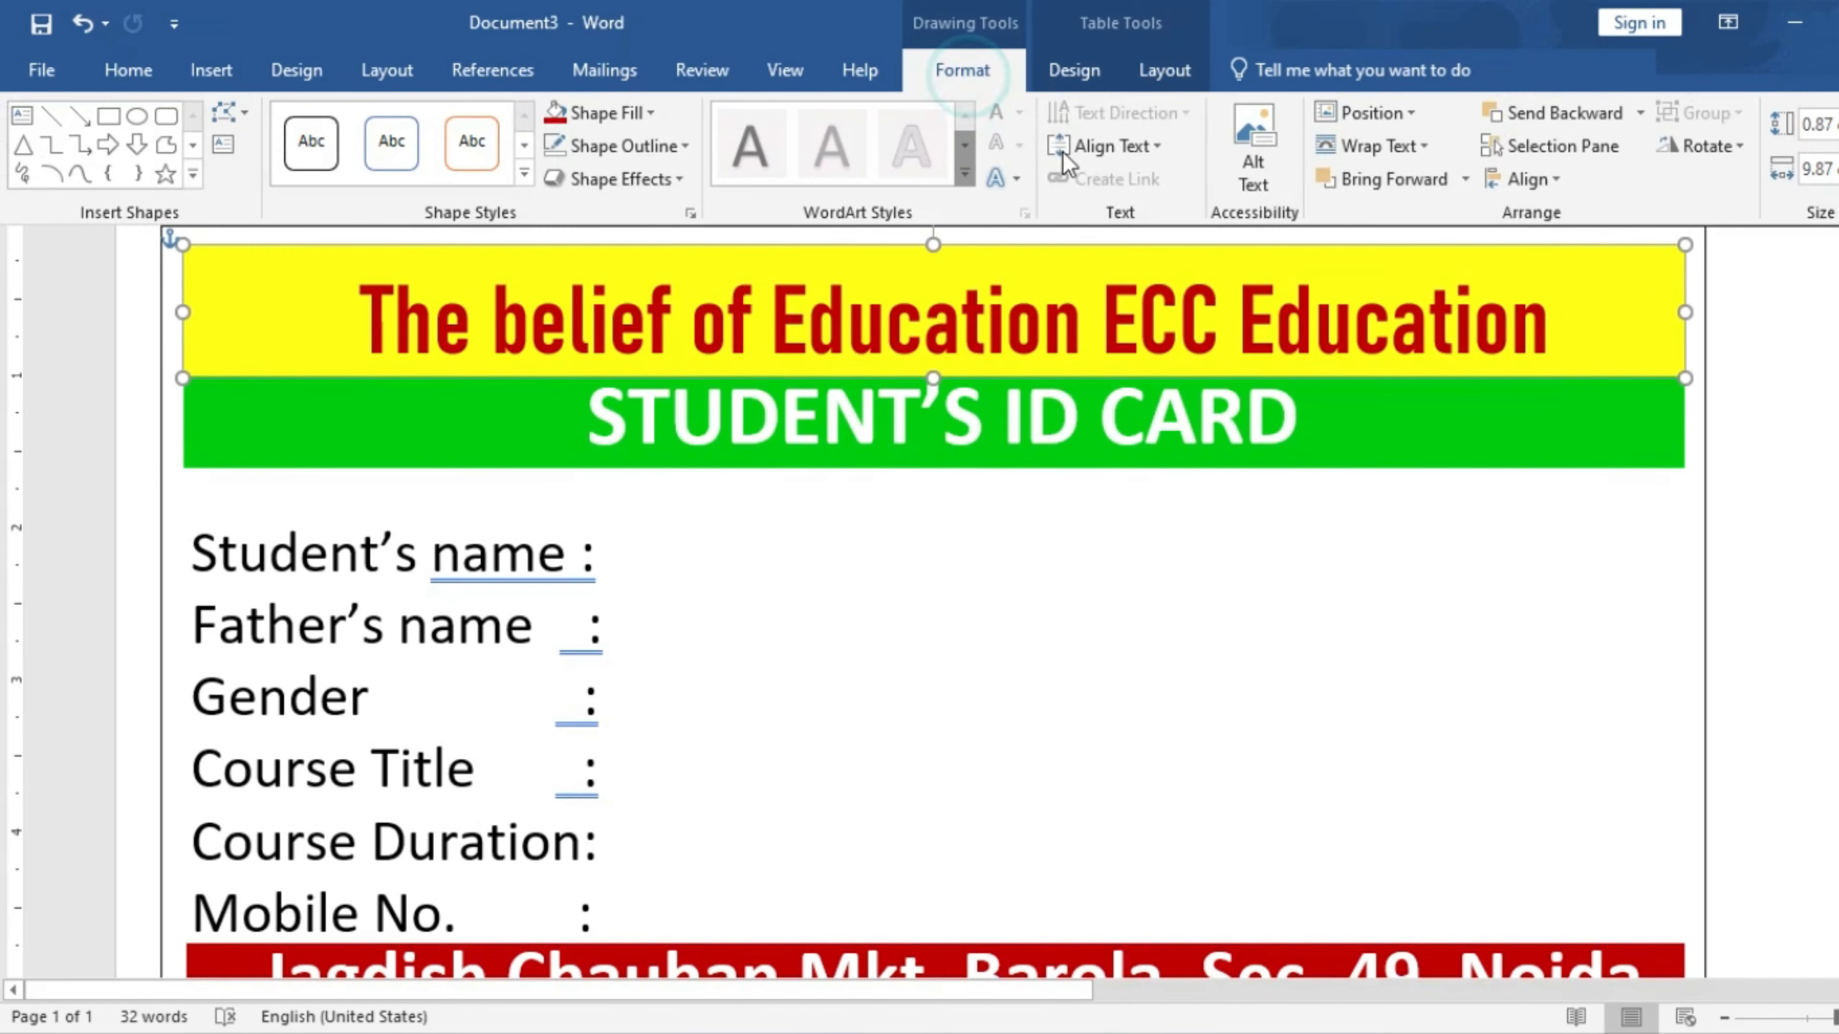
click(1417, 148)
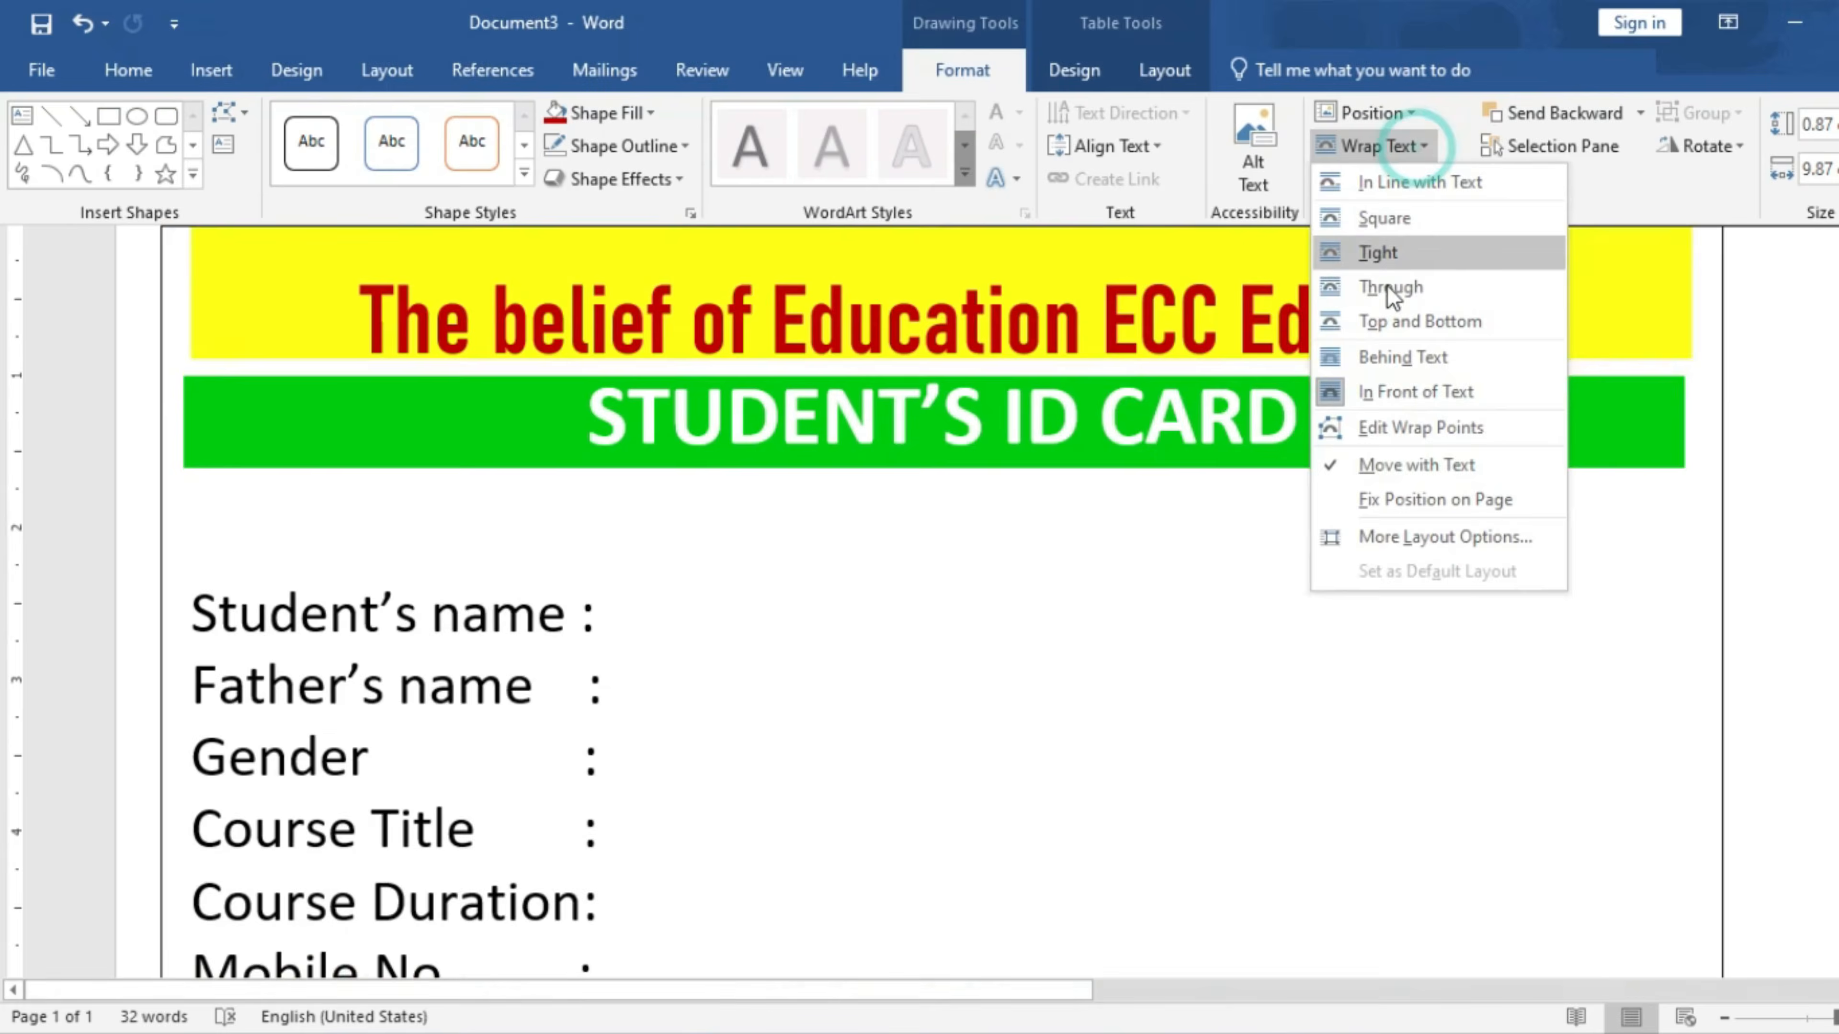
click(1385, 358)
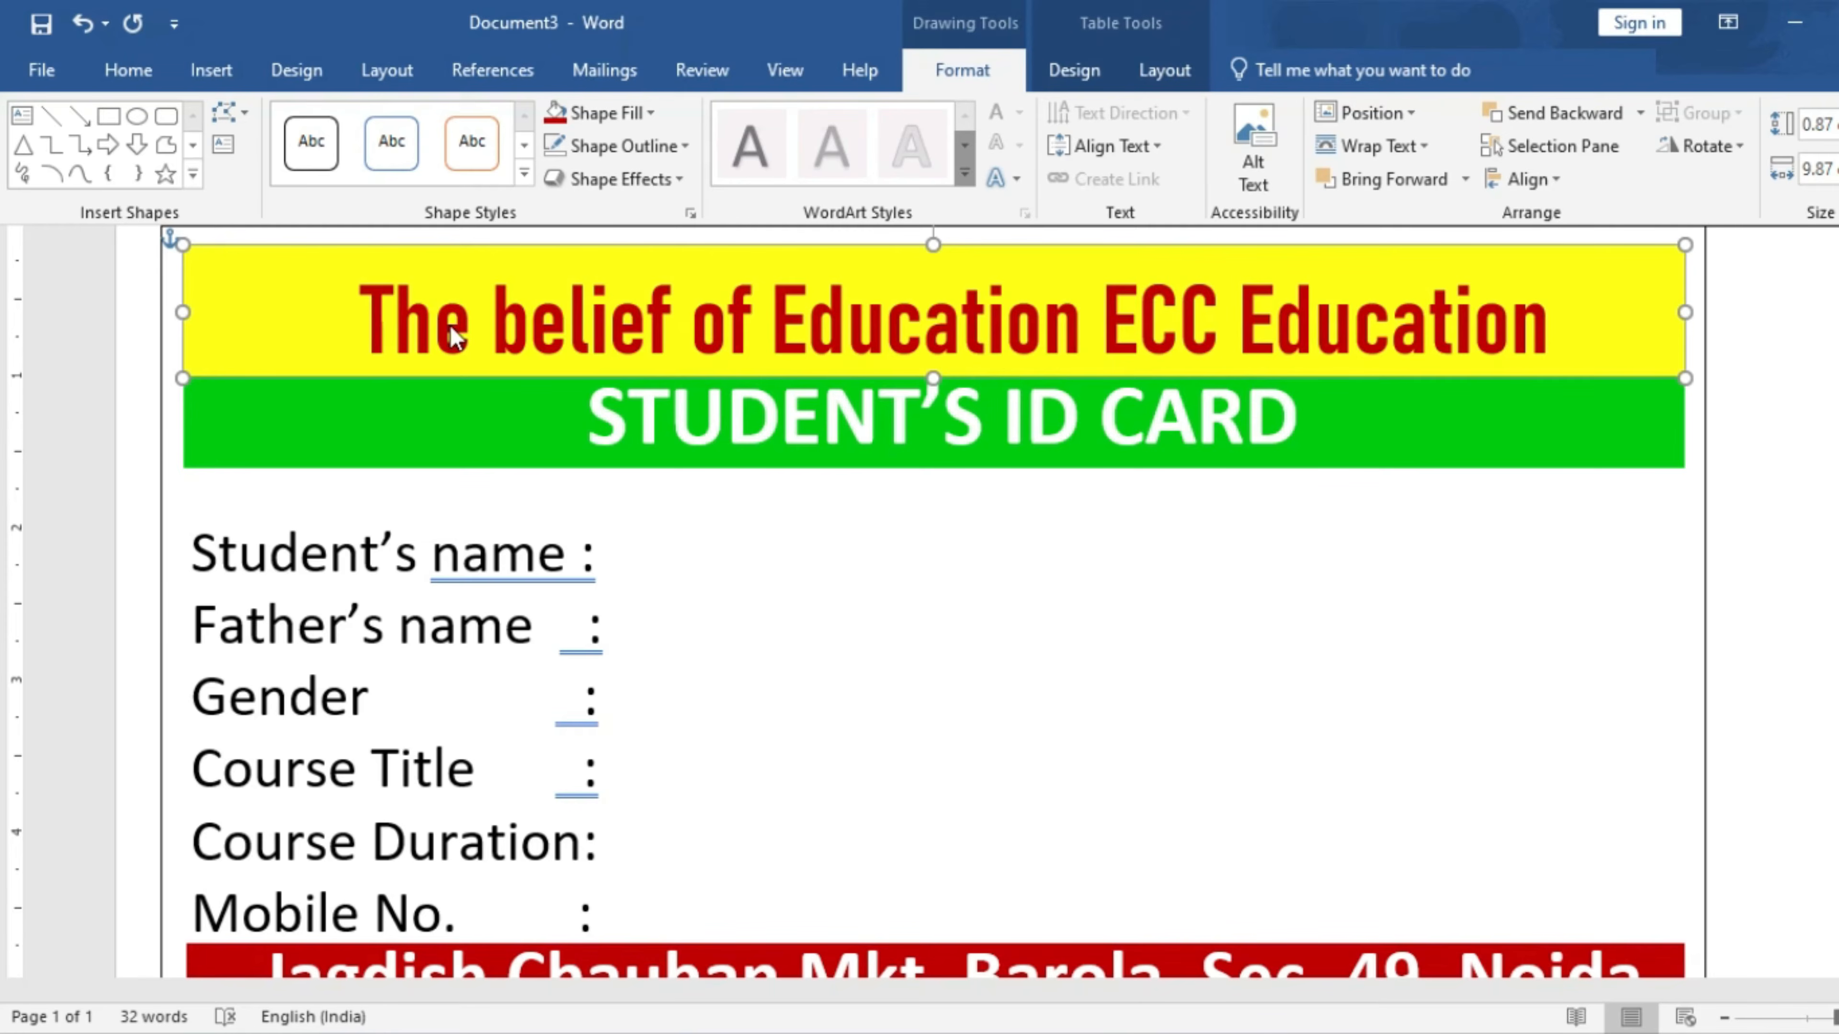
- Narrow the green banner's text box and set the green banner to Behind Text wrapping
click(194, 419)
click(193, 420)
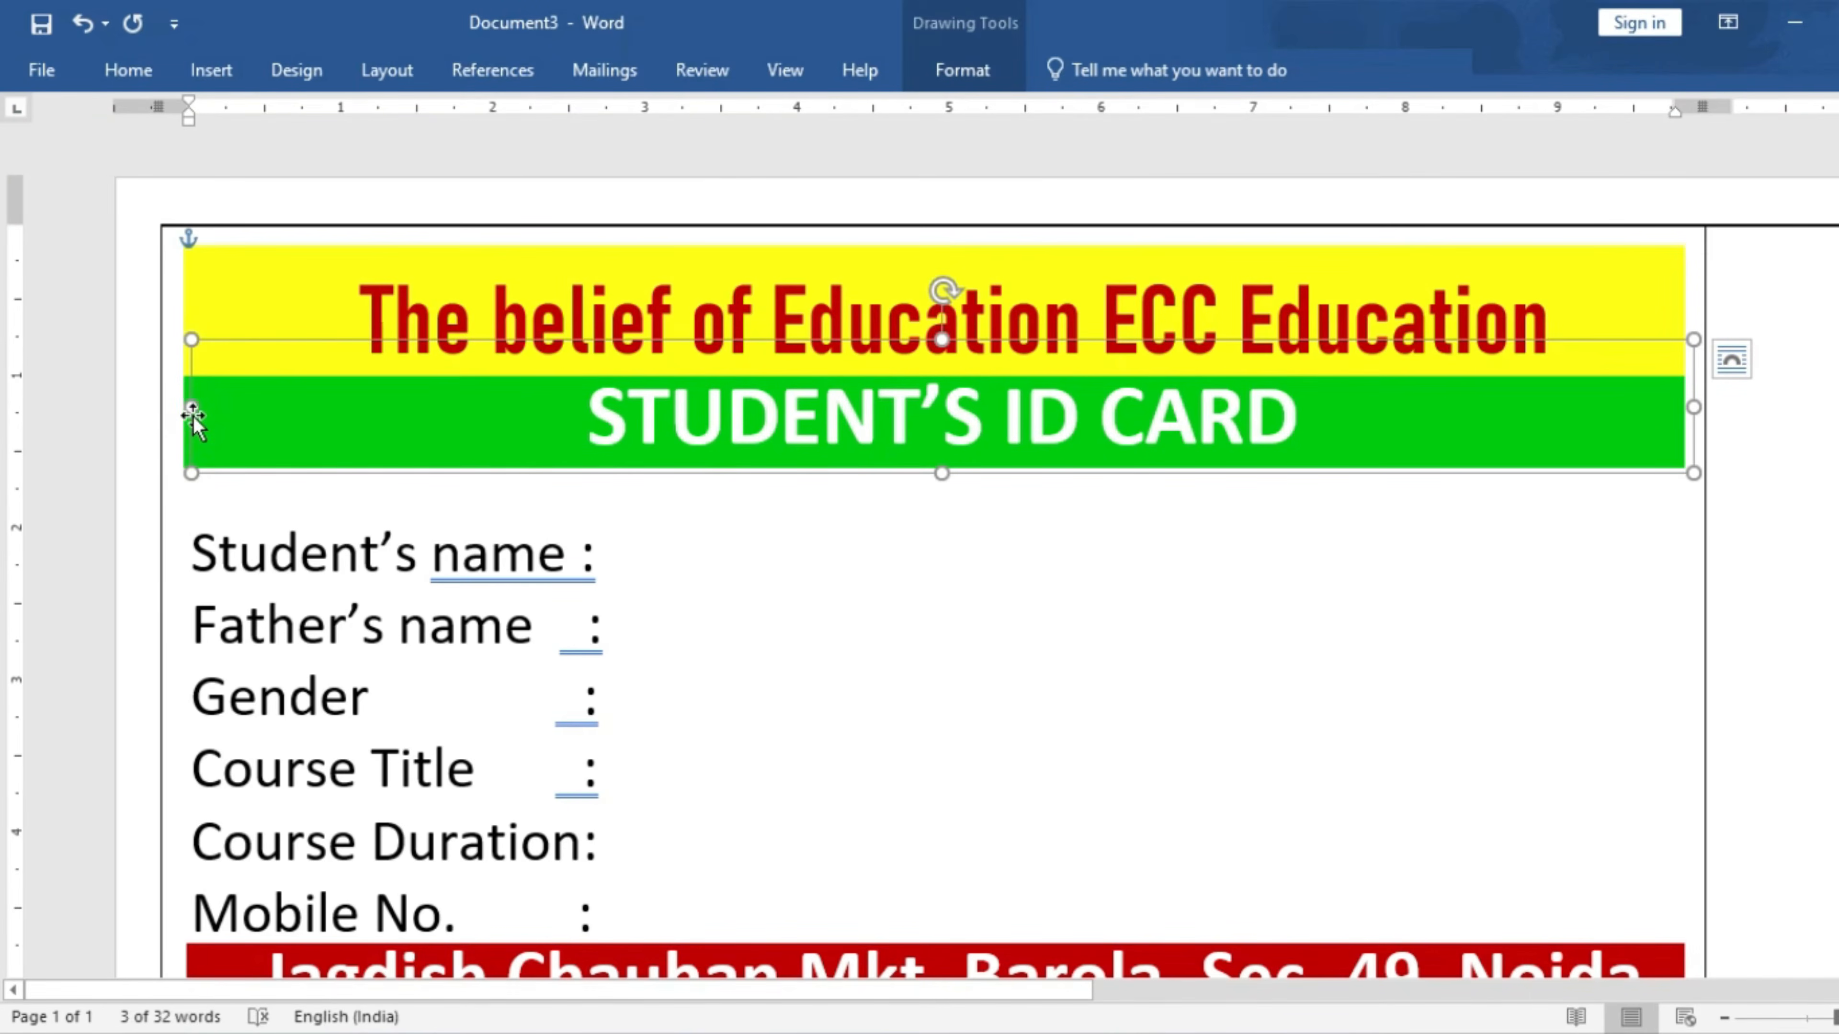
drag(193, 413, 201, 413)
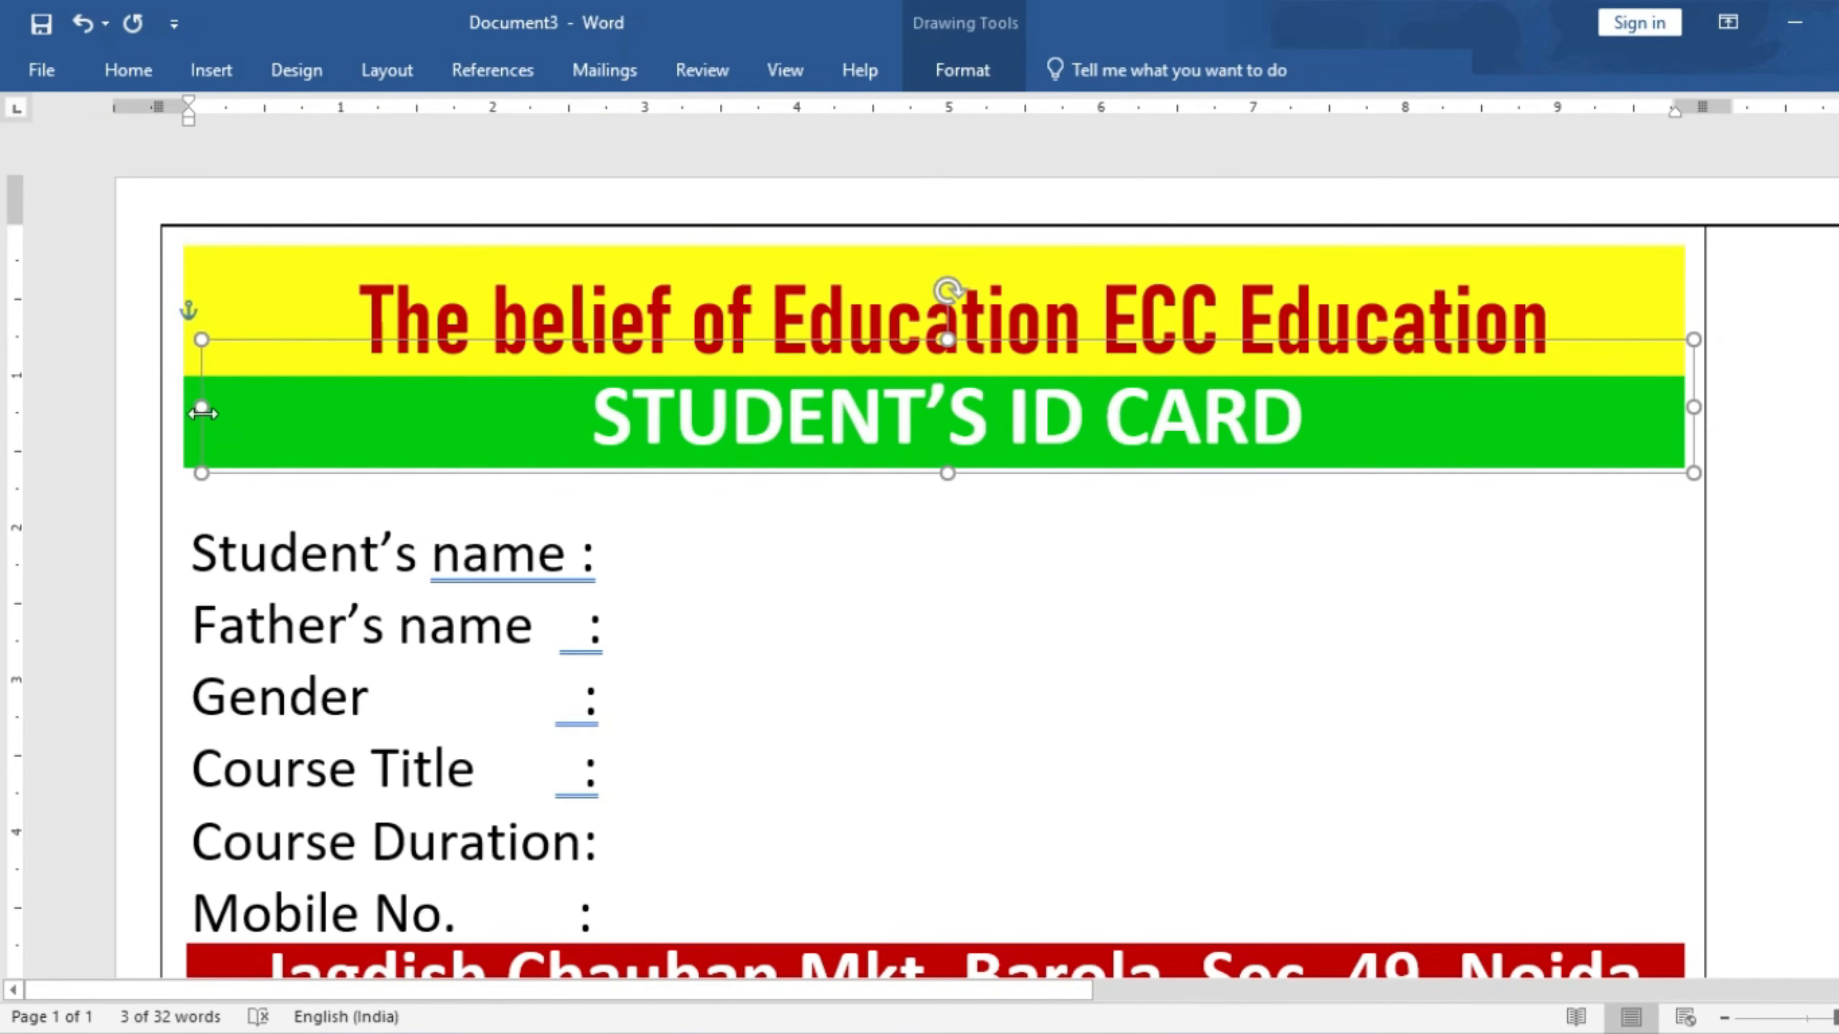
click(190, 423)
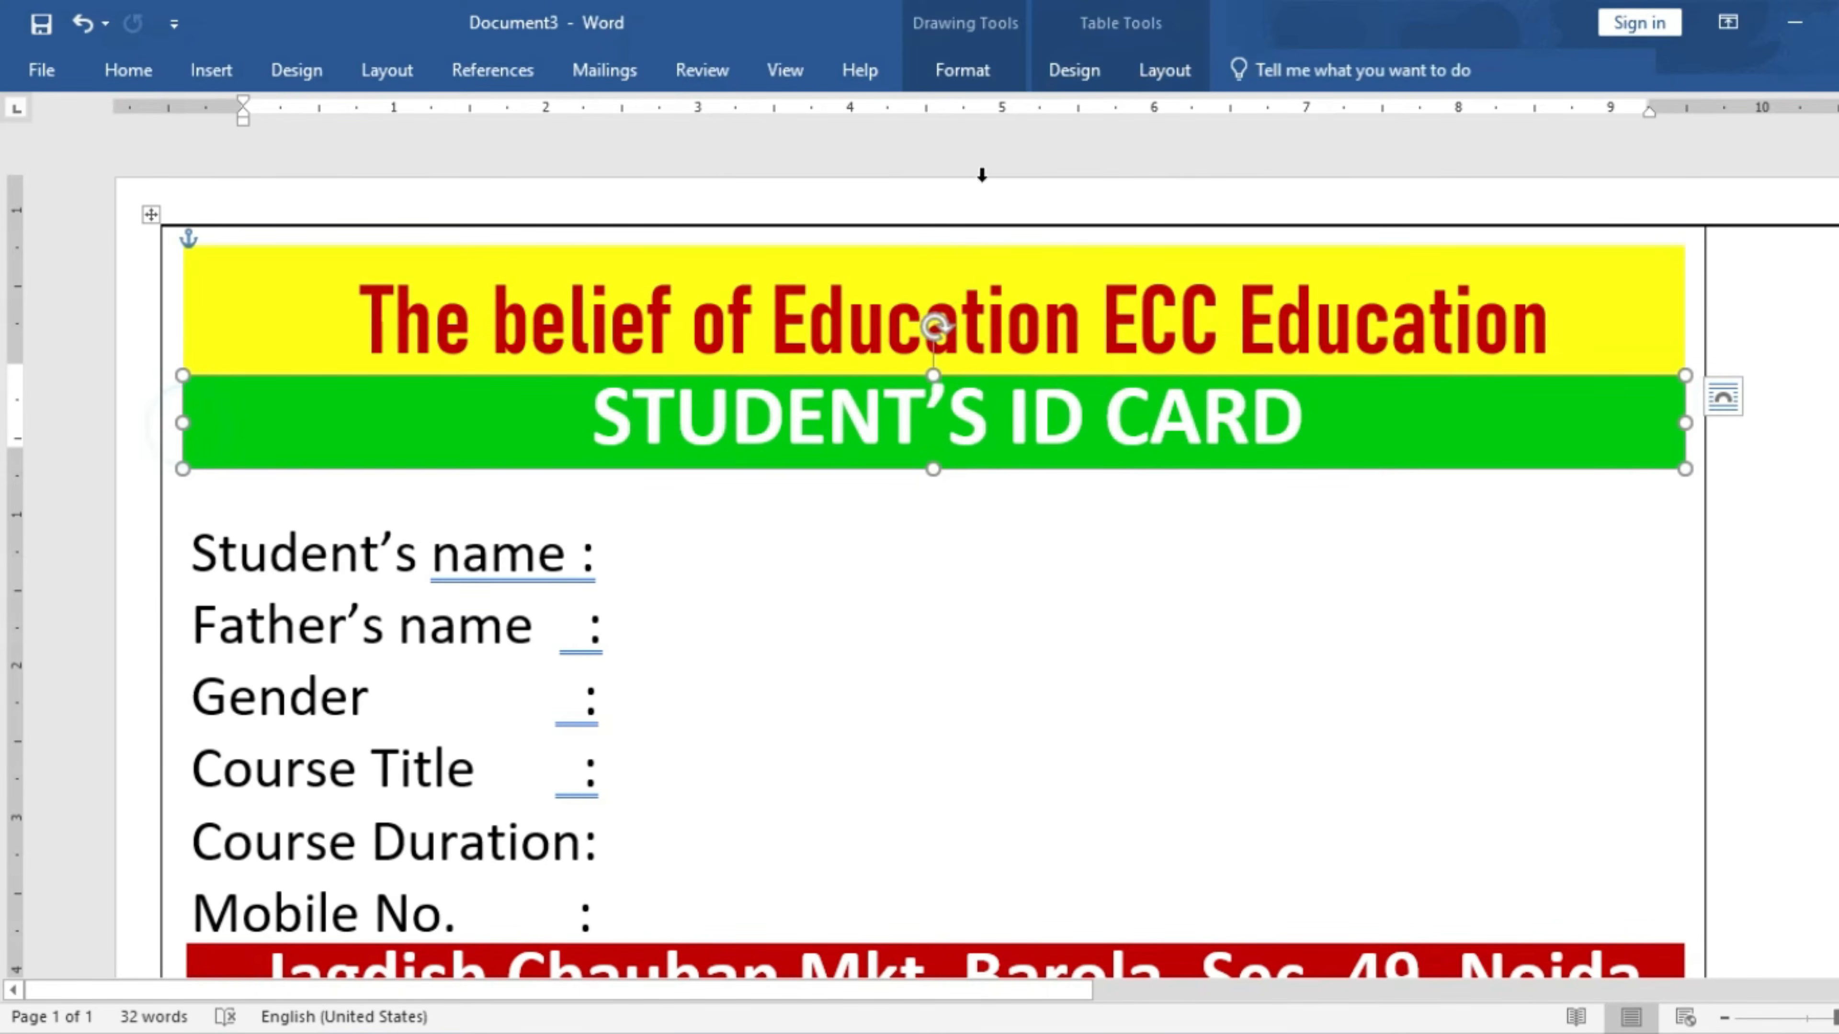
click(991, 86)
click(1383, 146)
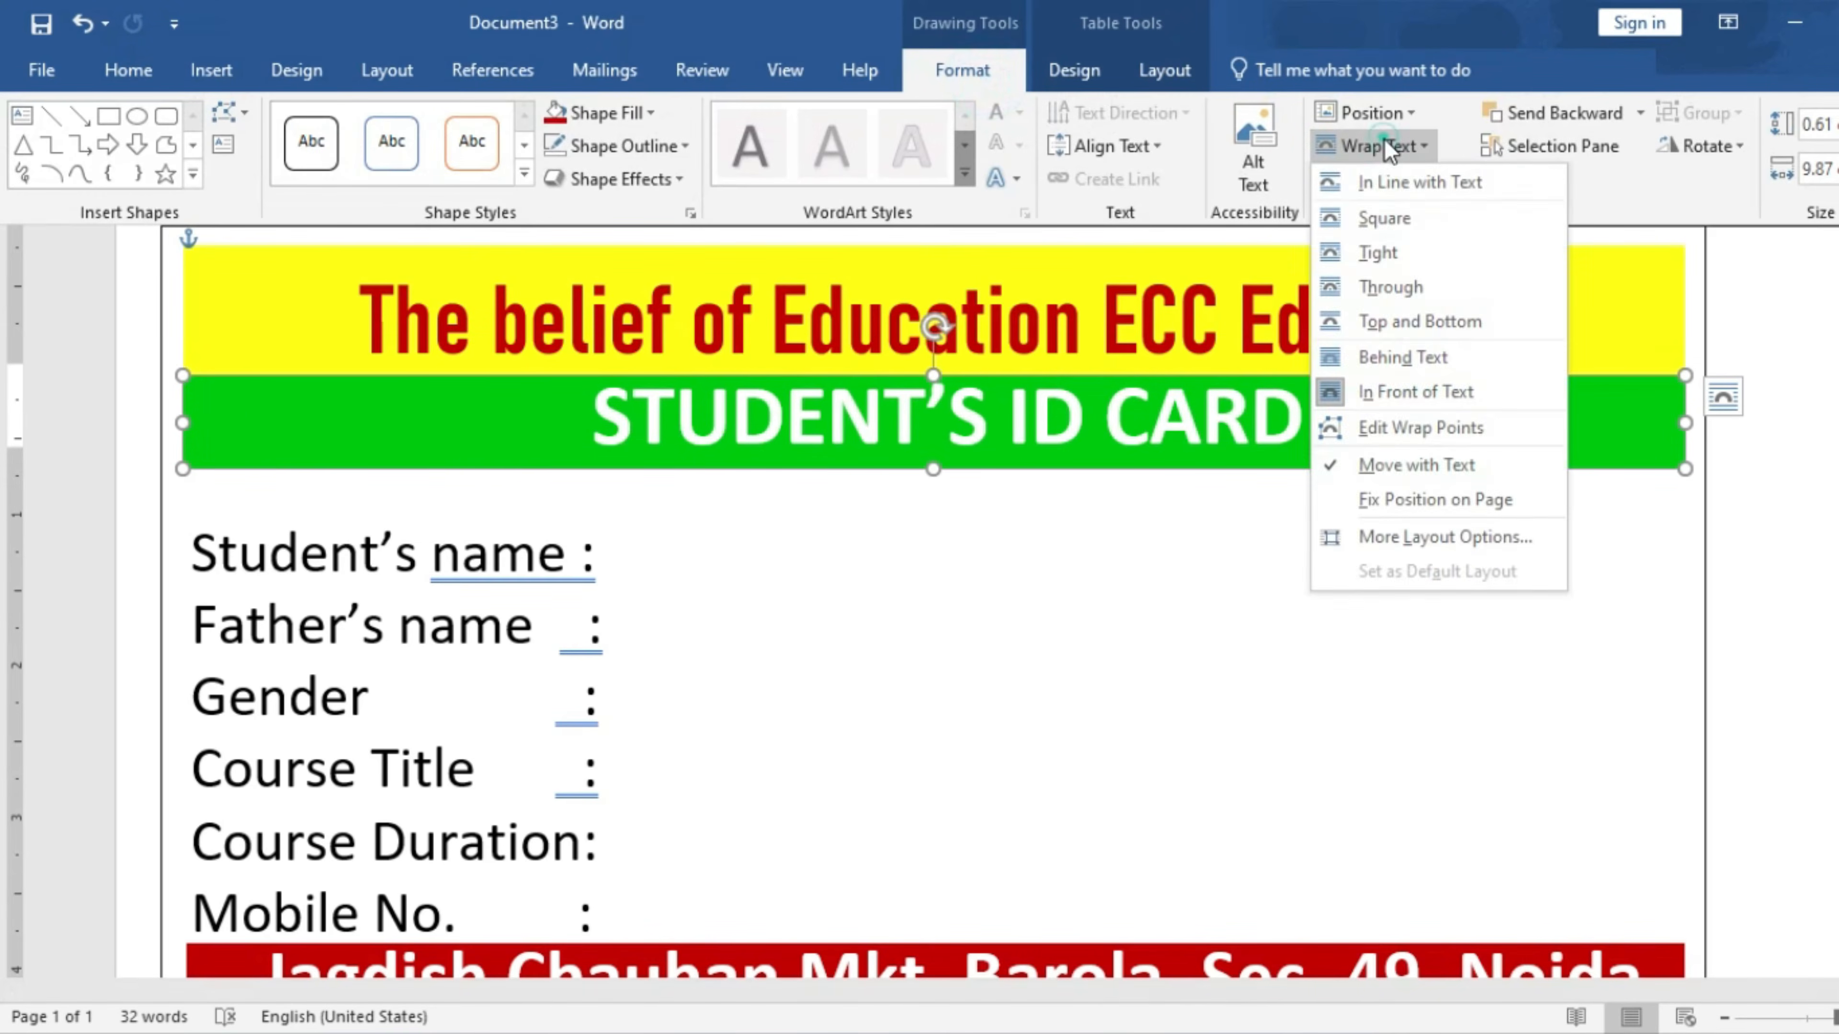
click(1368, 357)
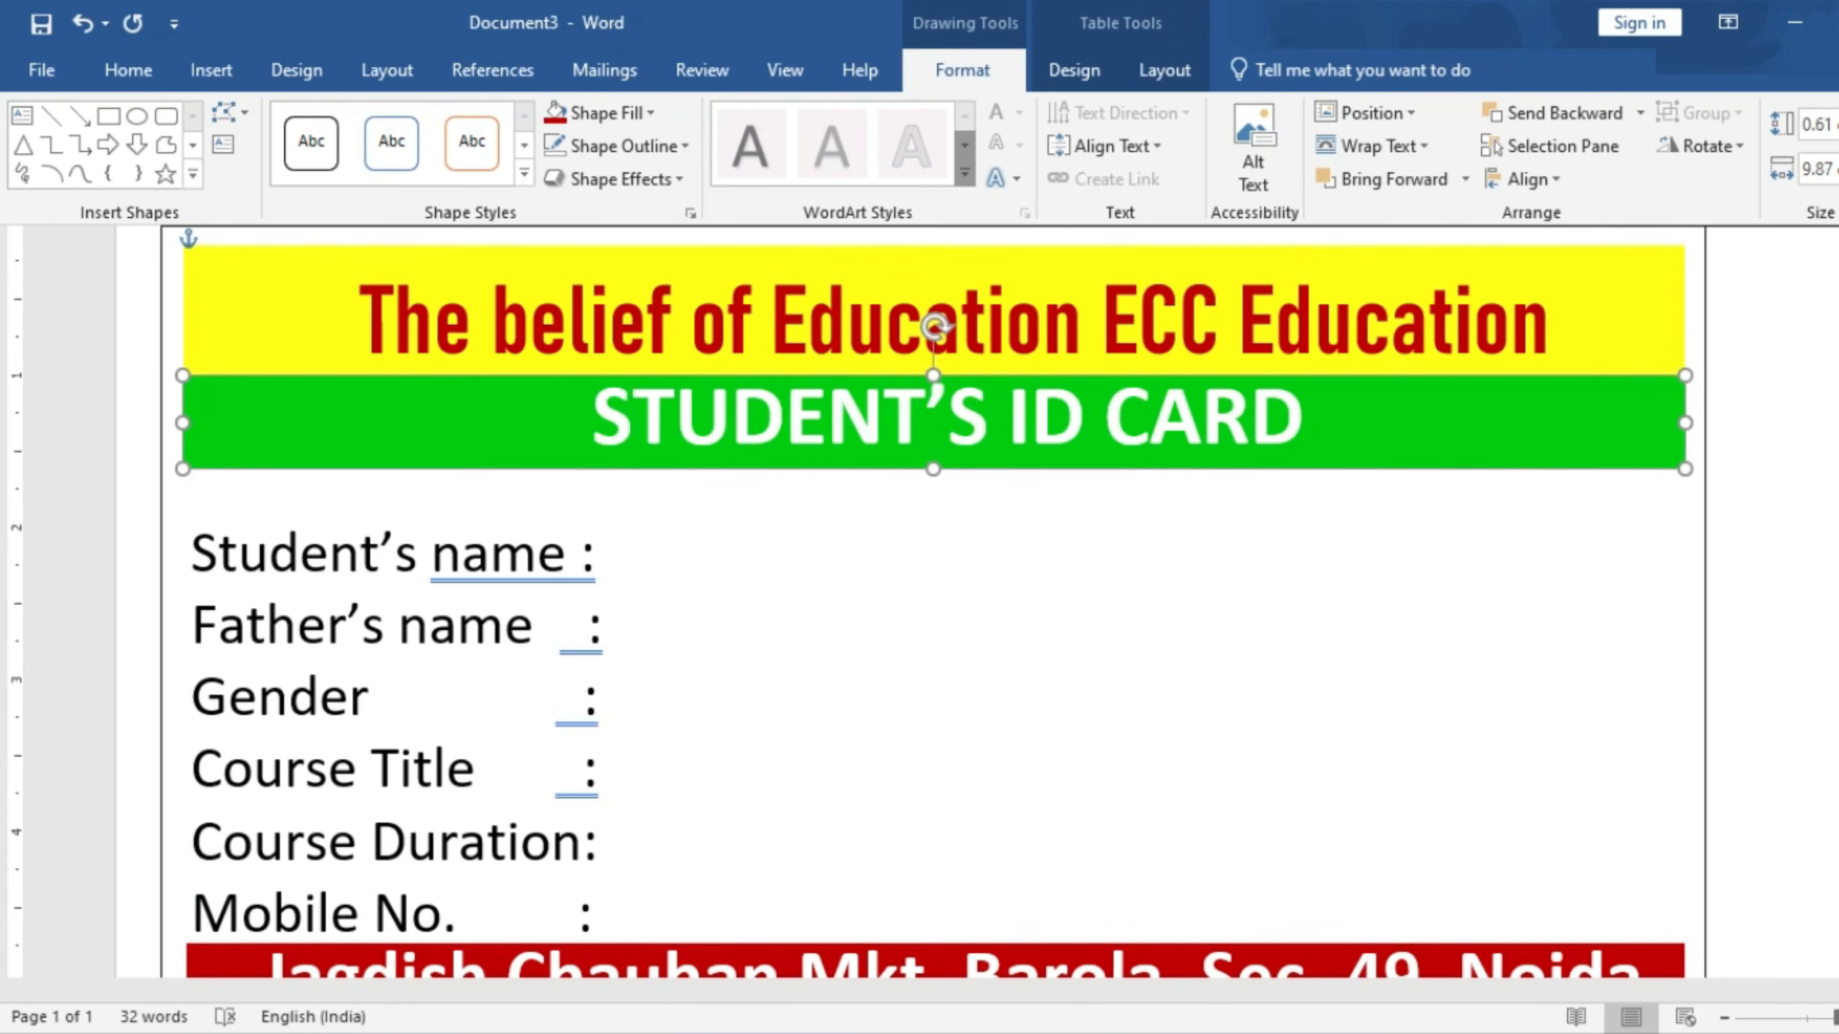
scroll(1371, 690, down, 6)
scroll(1369, 682, up, 6)
scroll(1369, 681, down, 6)
- Set the red address bar's text wrapping to Behind Text and return to the table cell
click(192, 269)
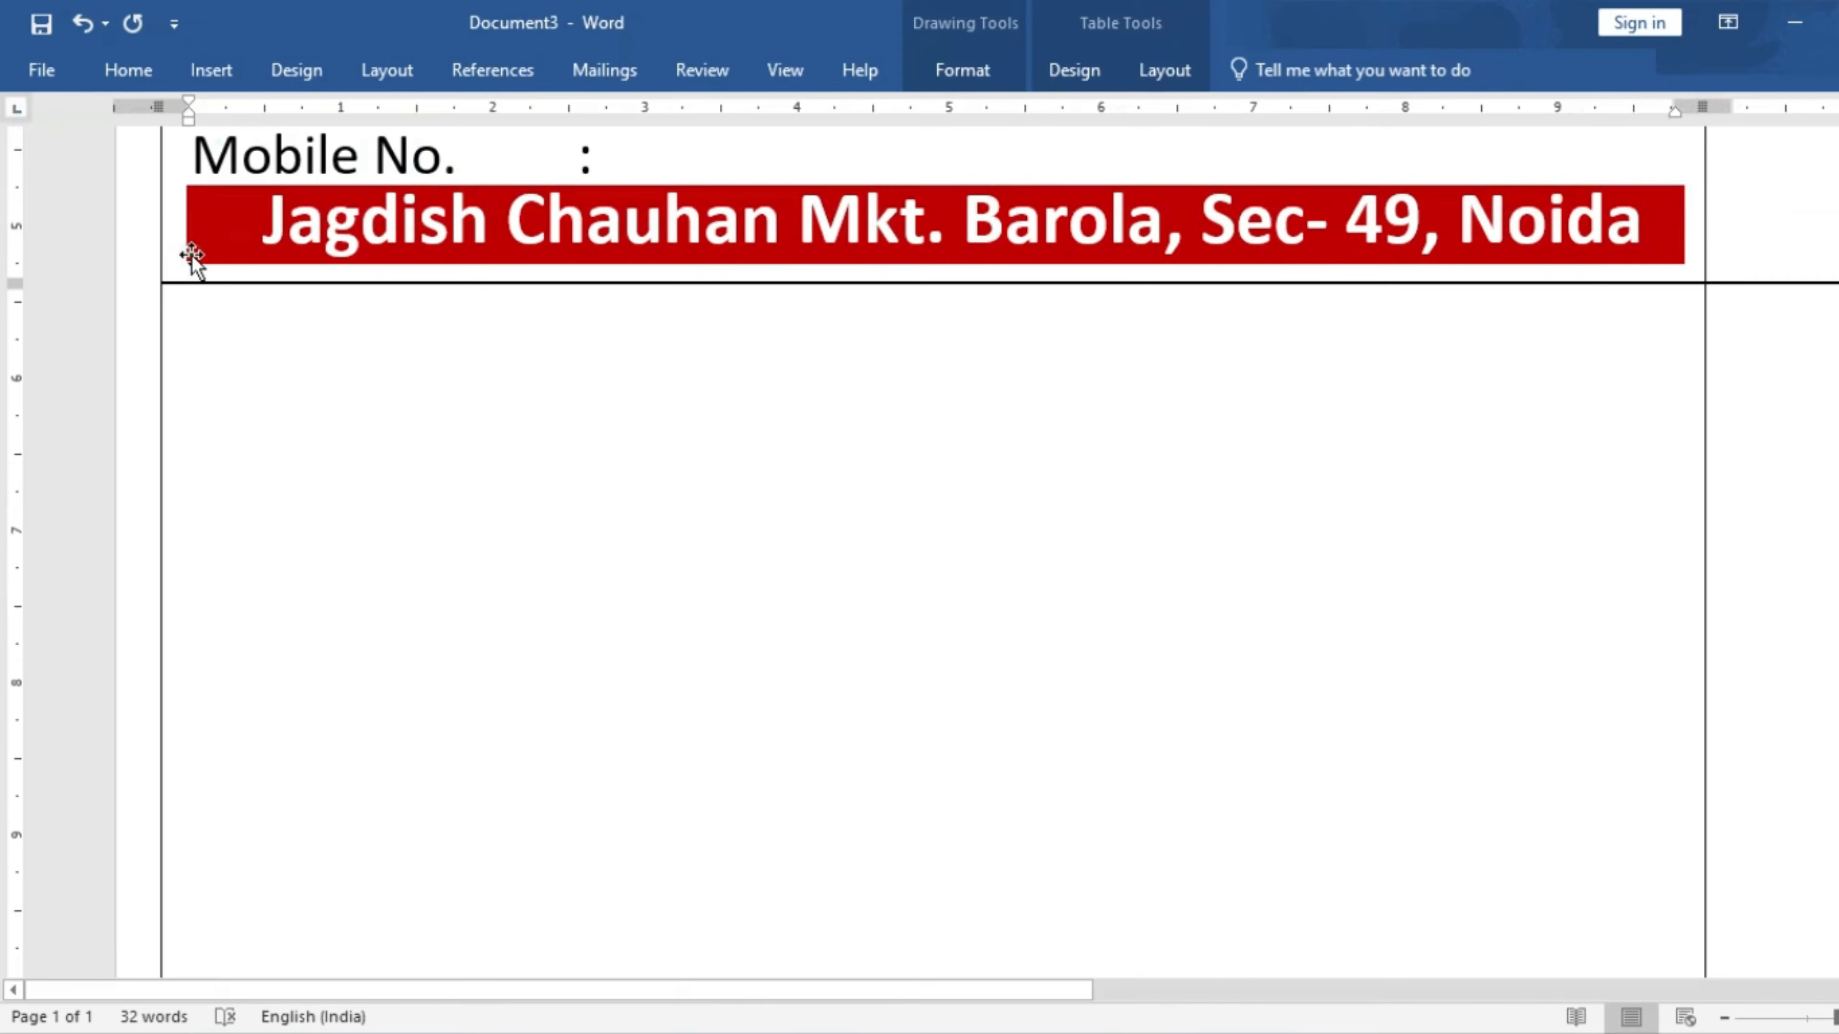
click(192, 254)
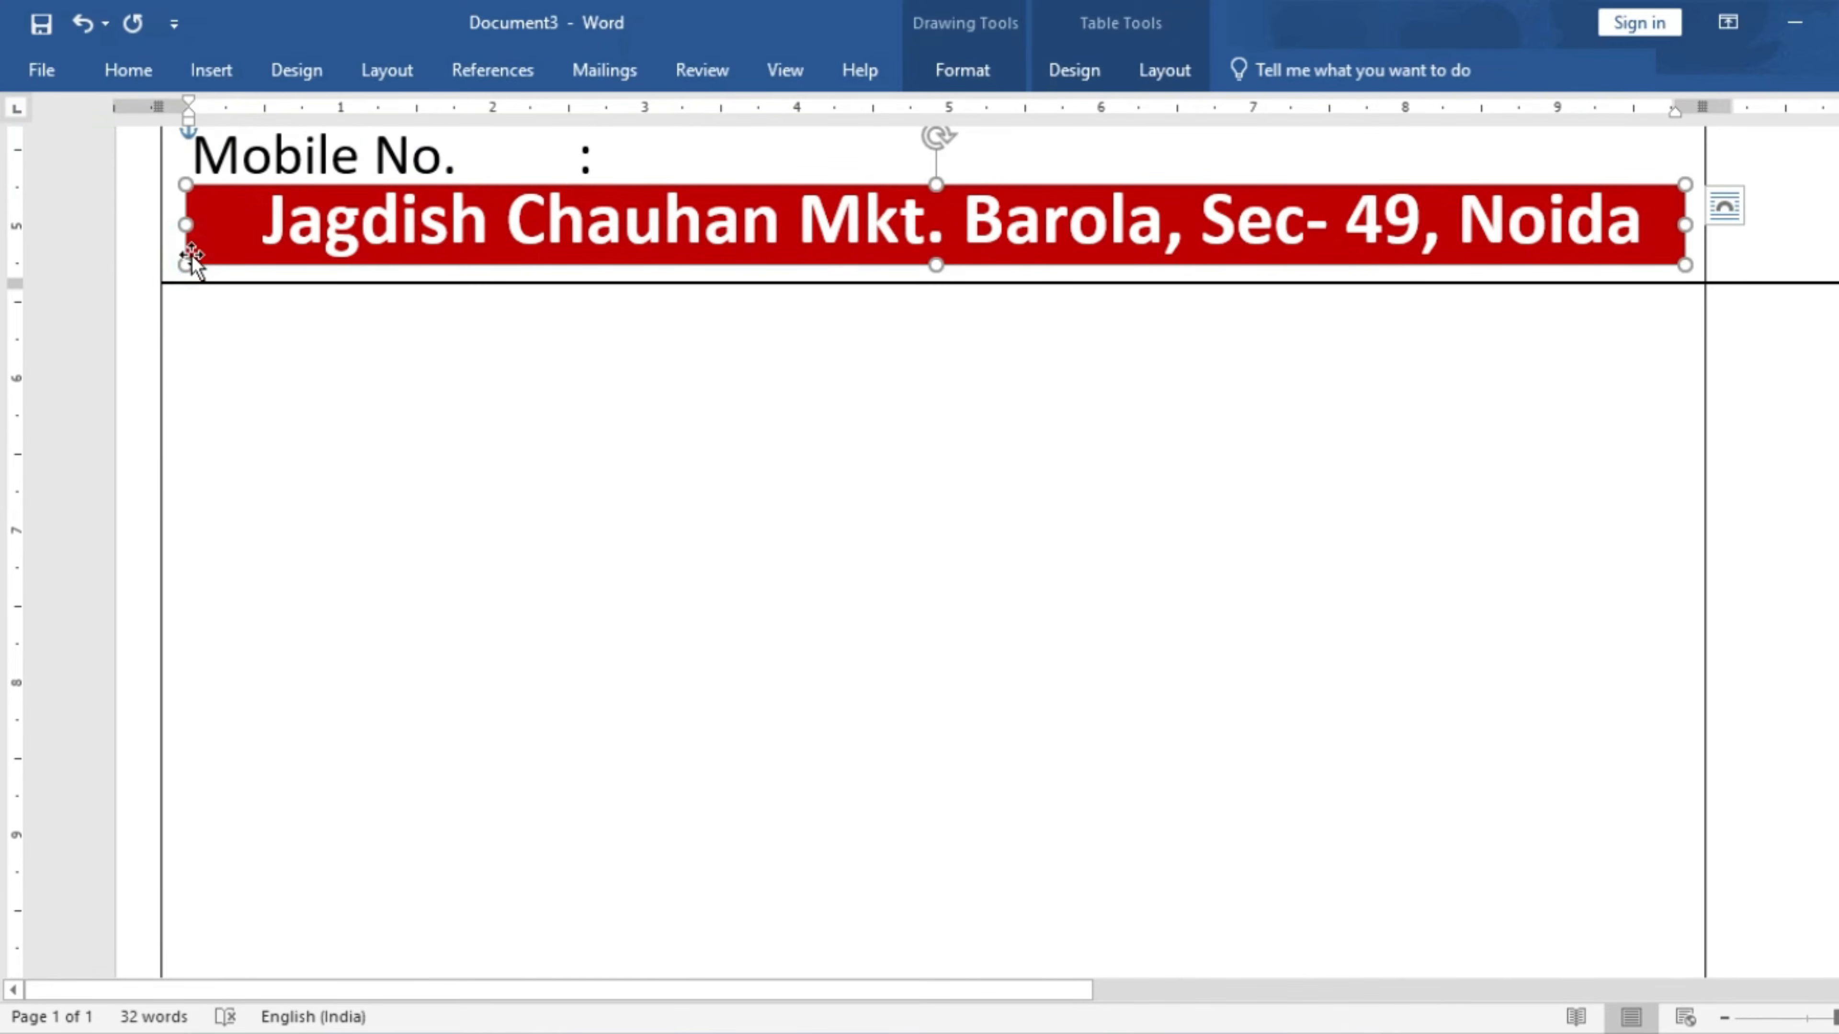
click(988, 73)
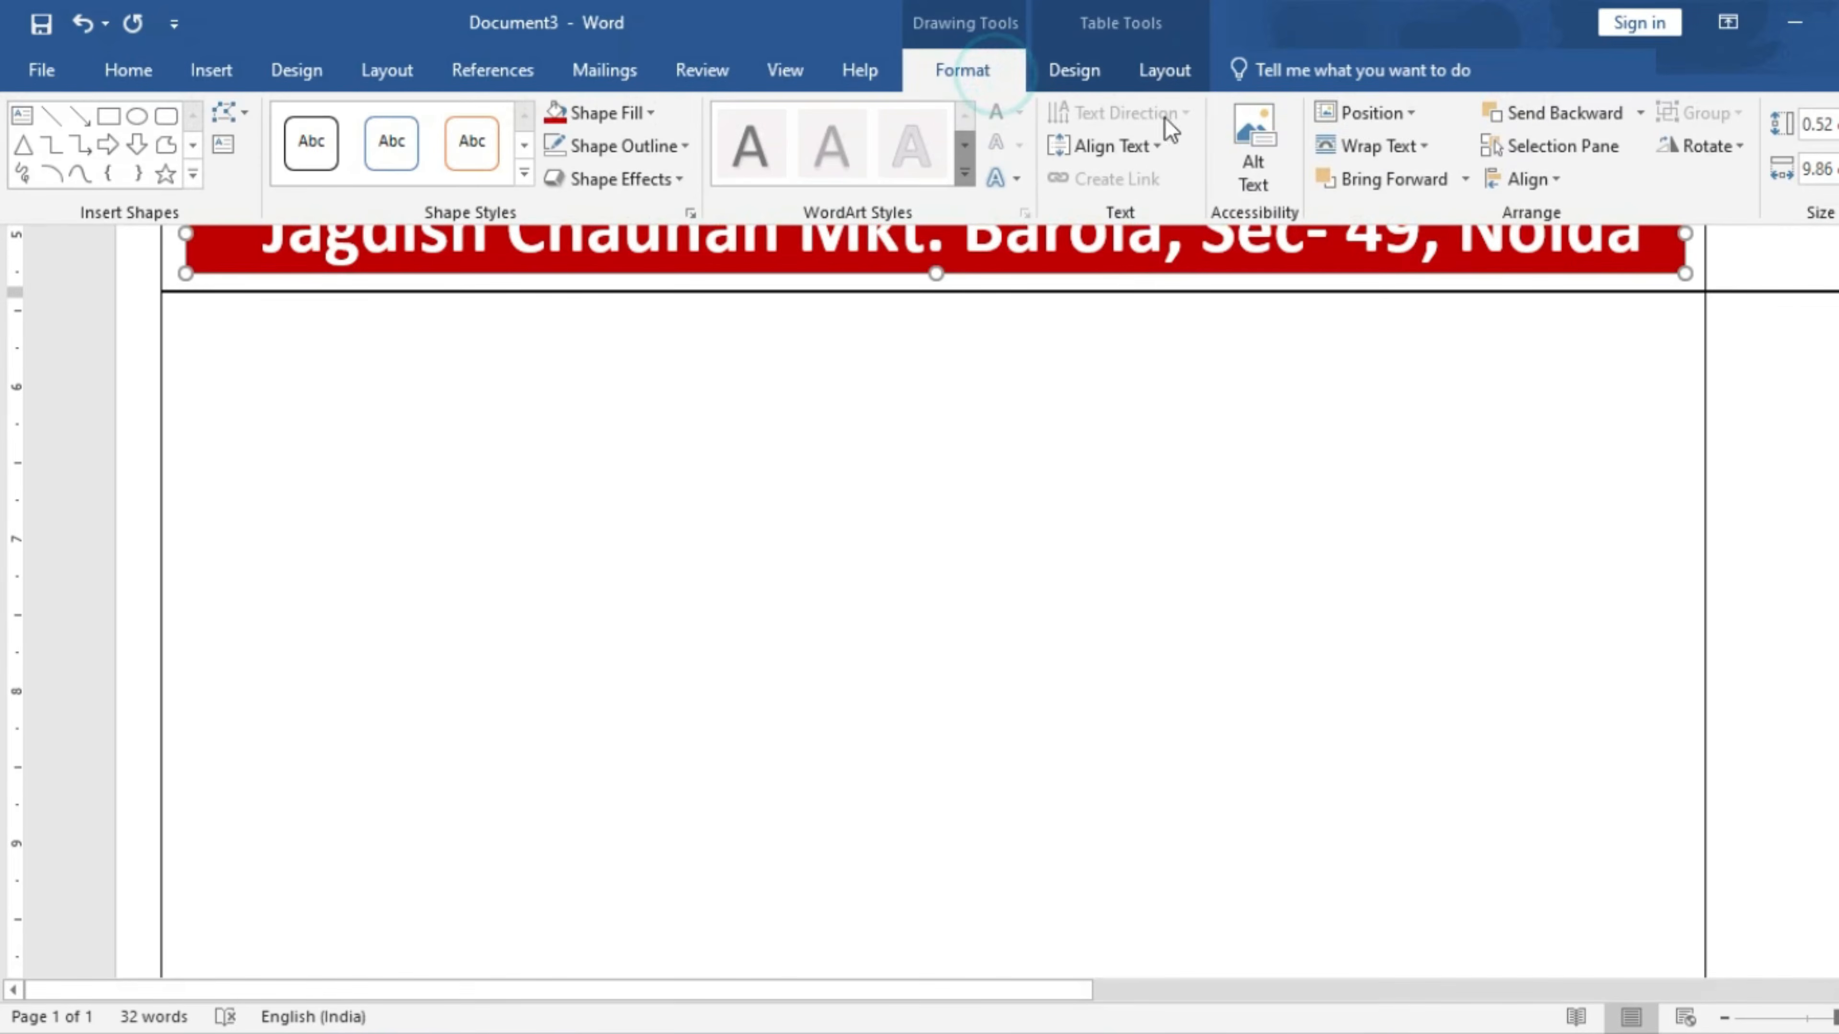
click(1382, 147)
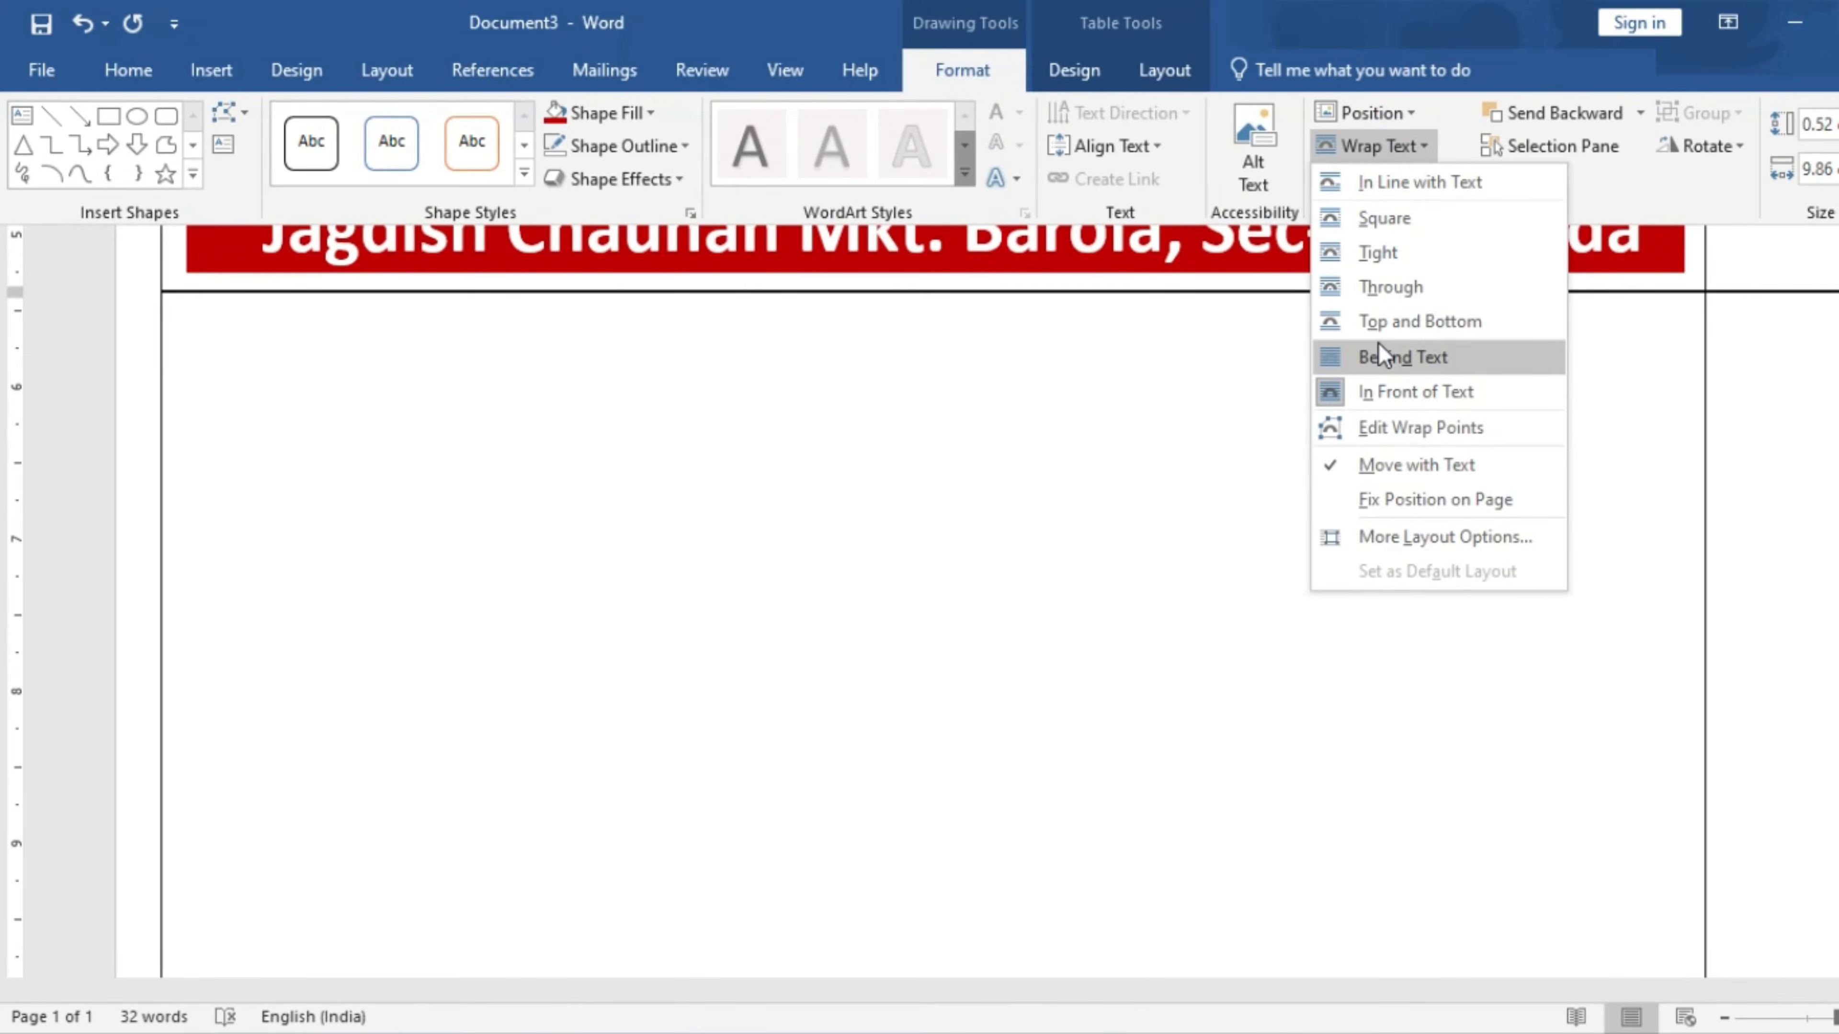
click(1378, 354)
click(1190, 406)
scroll(1158, 449, up, 5)
ctrl+scroll(1144, 470, down, 6)
click(925, 491)
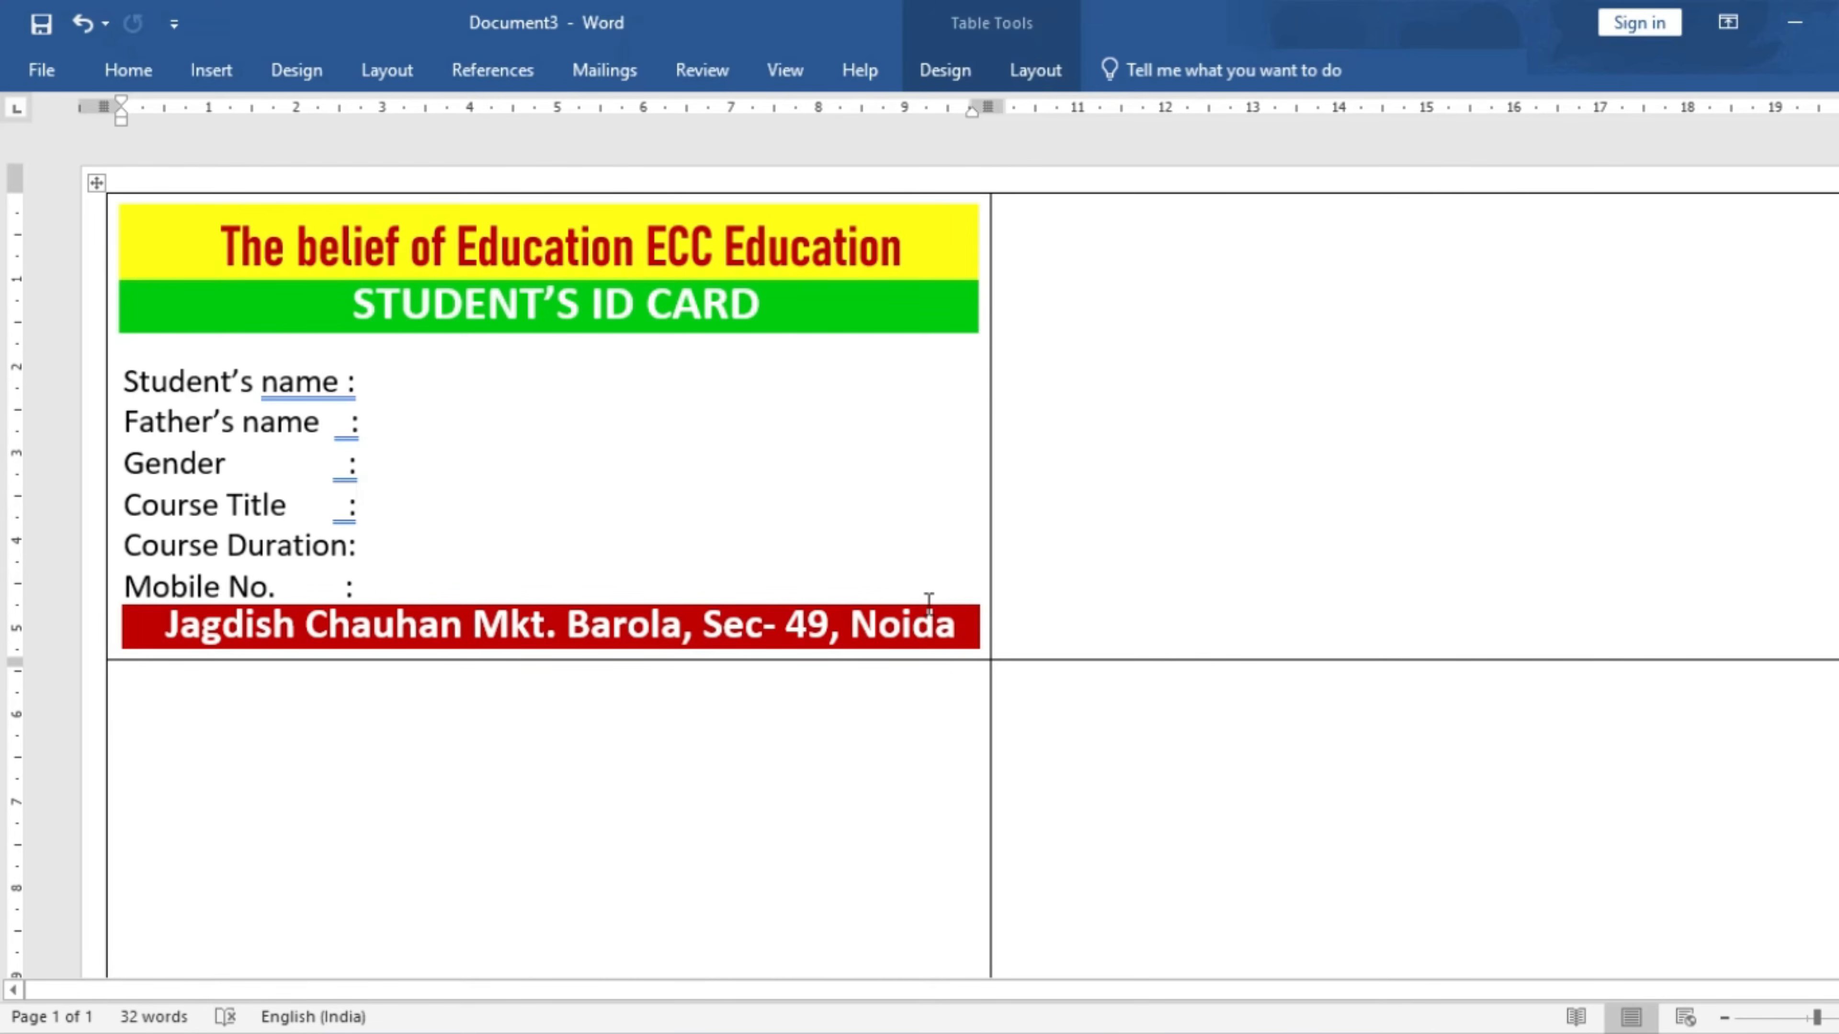
- Draw a rectangle photo box to the right of the student details
click(211, 69)
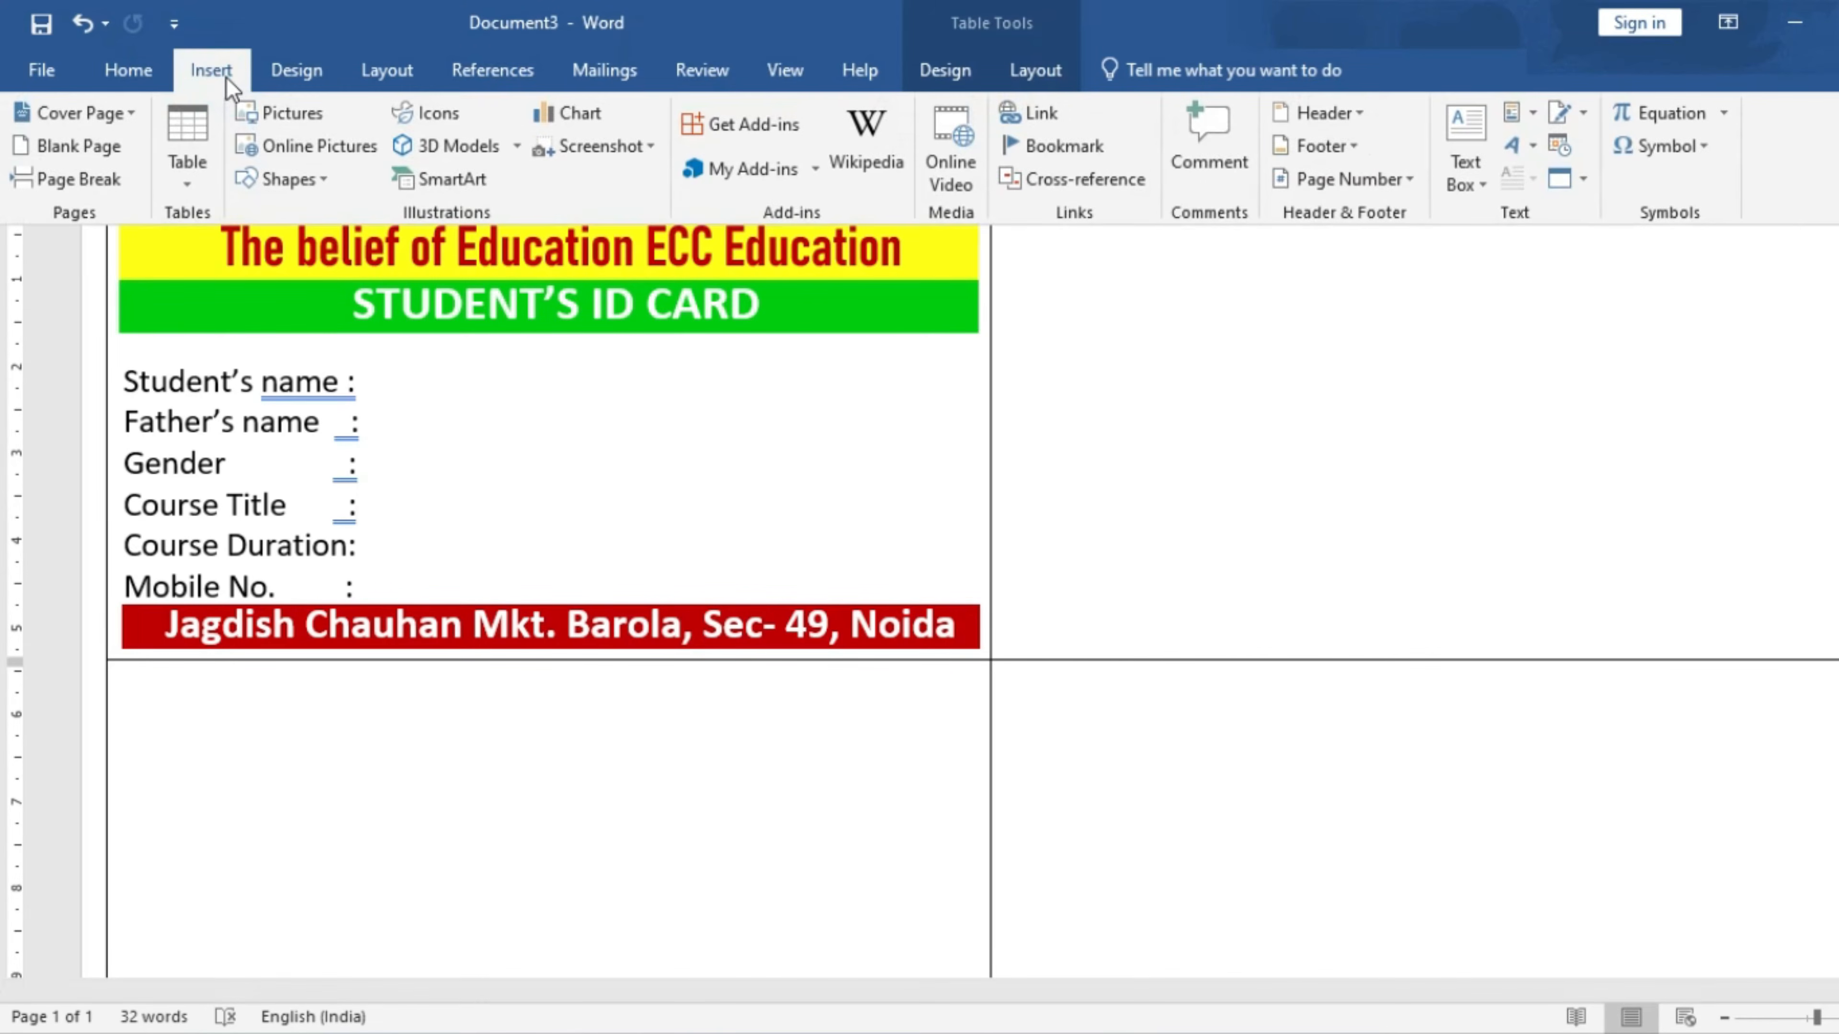
click(288, 179)
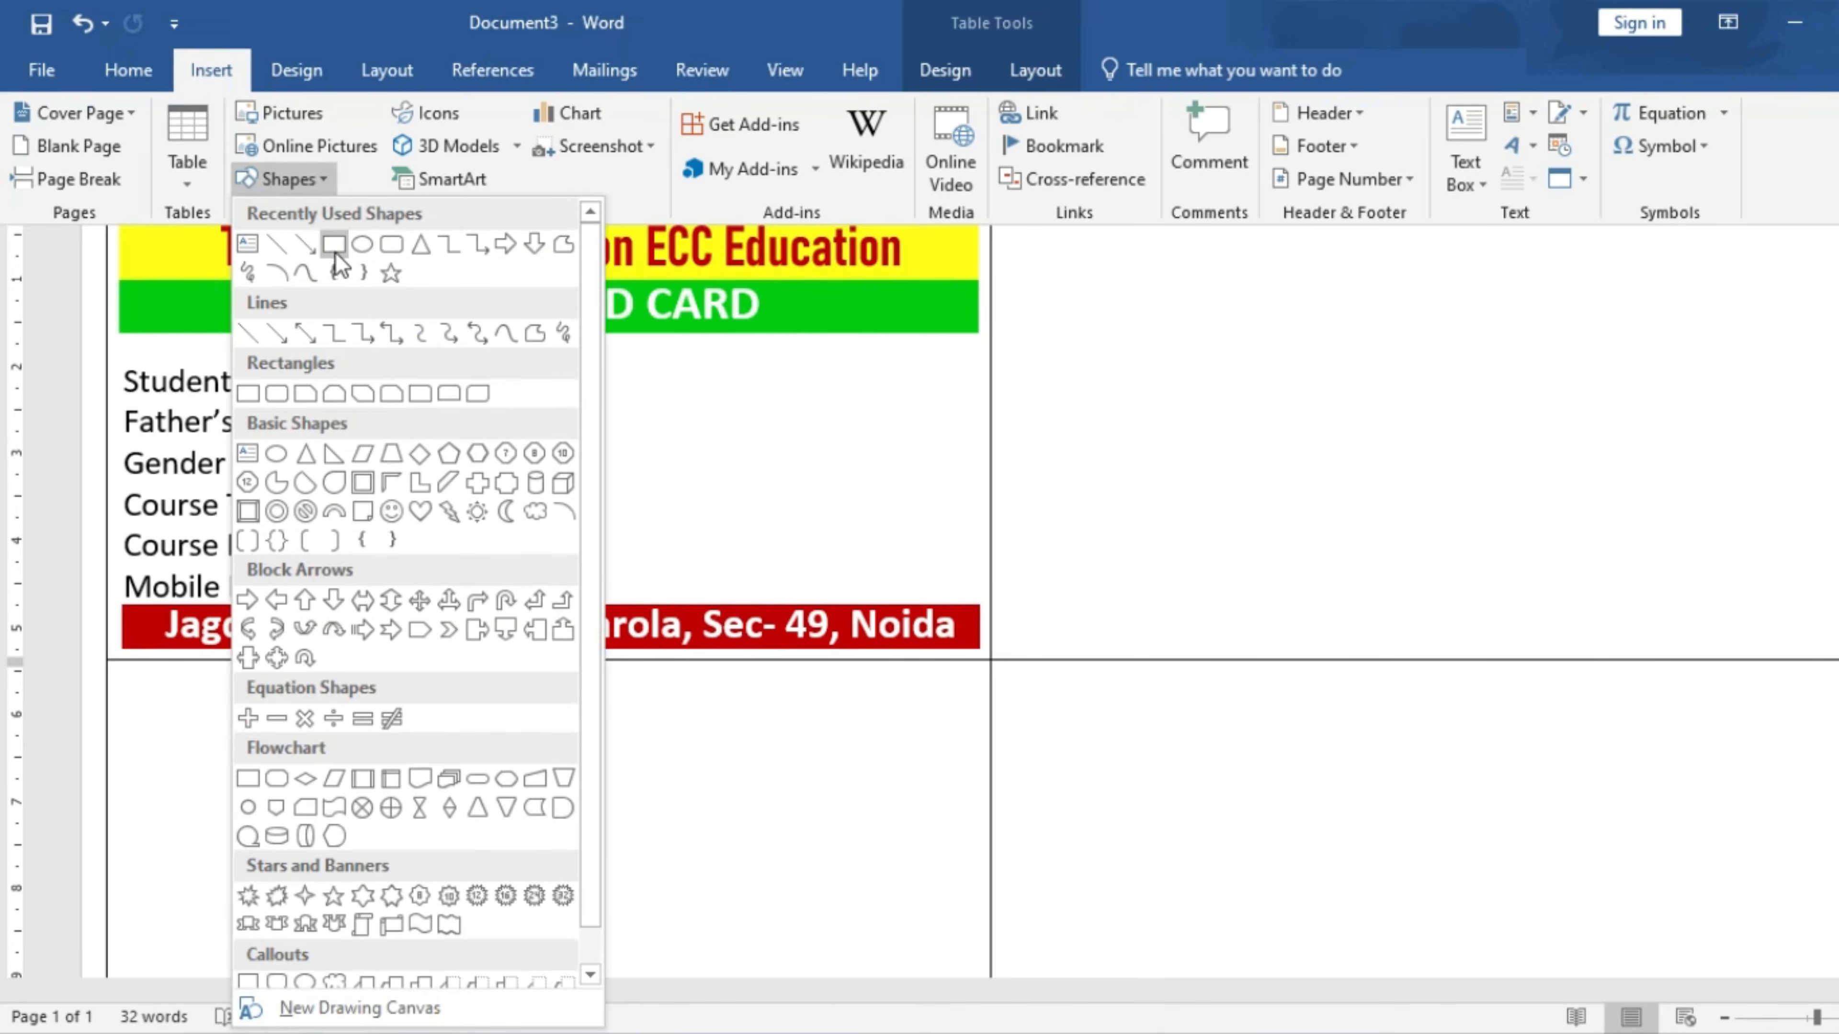
click(335, 245)
mouse_move(776, 369)
mouse_down()
mouse_move(891, 381)
mouse_move(965, 581)
mouse_up()
- Give the photo box a black outline and light grey fill, and make it slightly taller
click(978, 69)
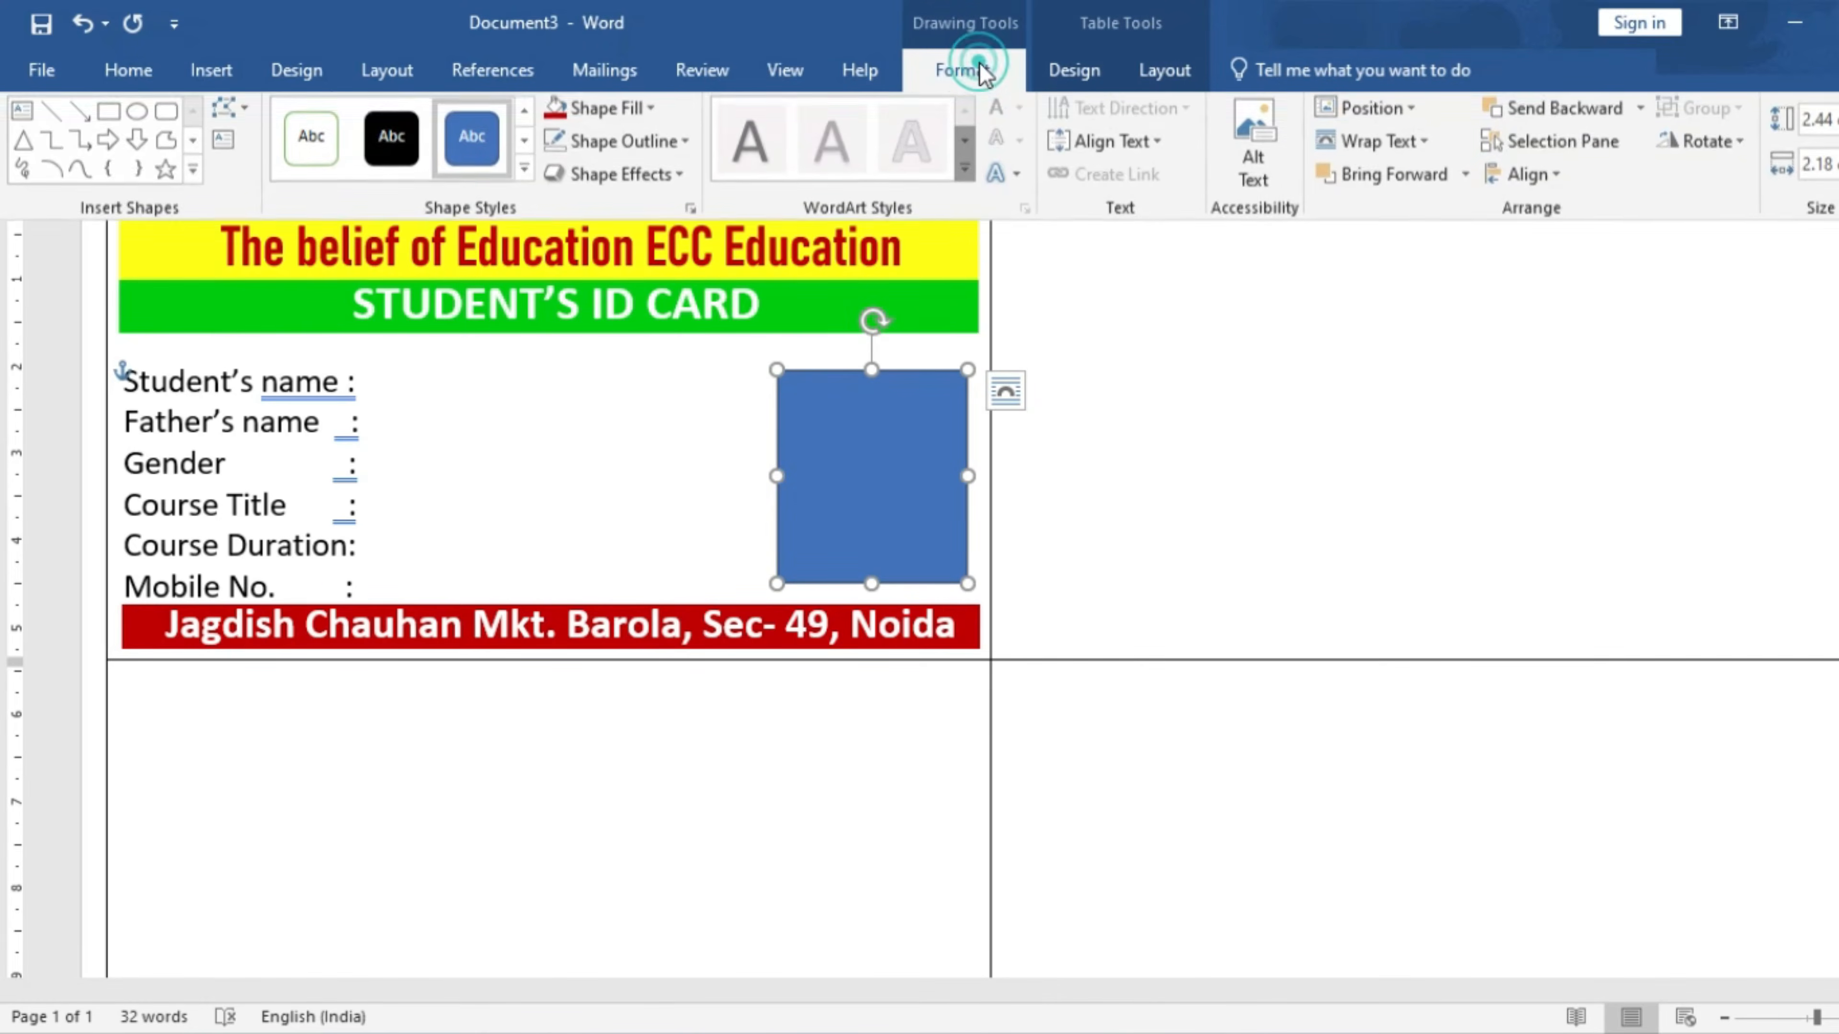
click(652, 146)
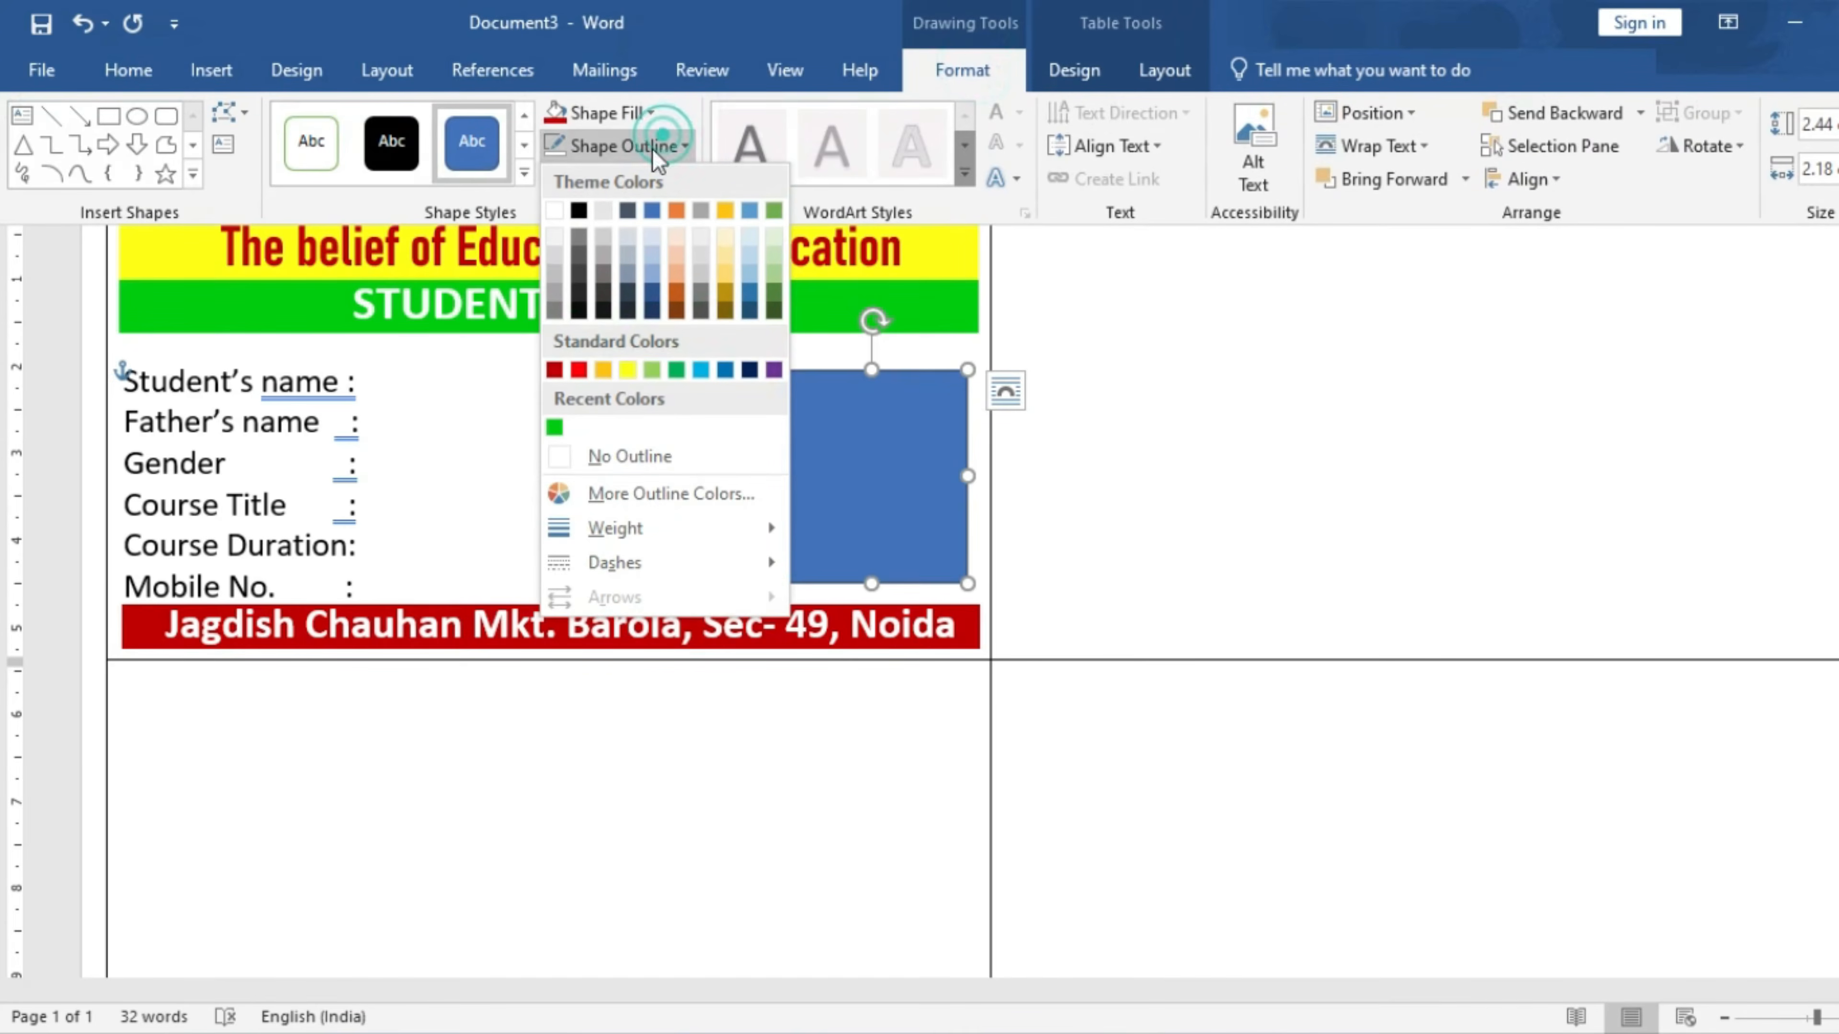
click(579, 210)
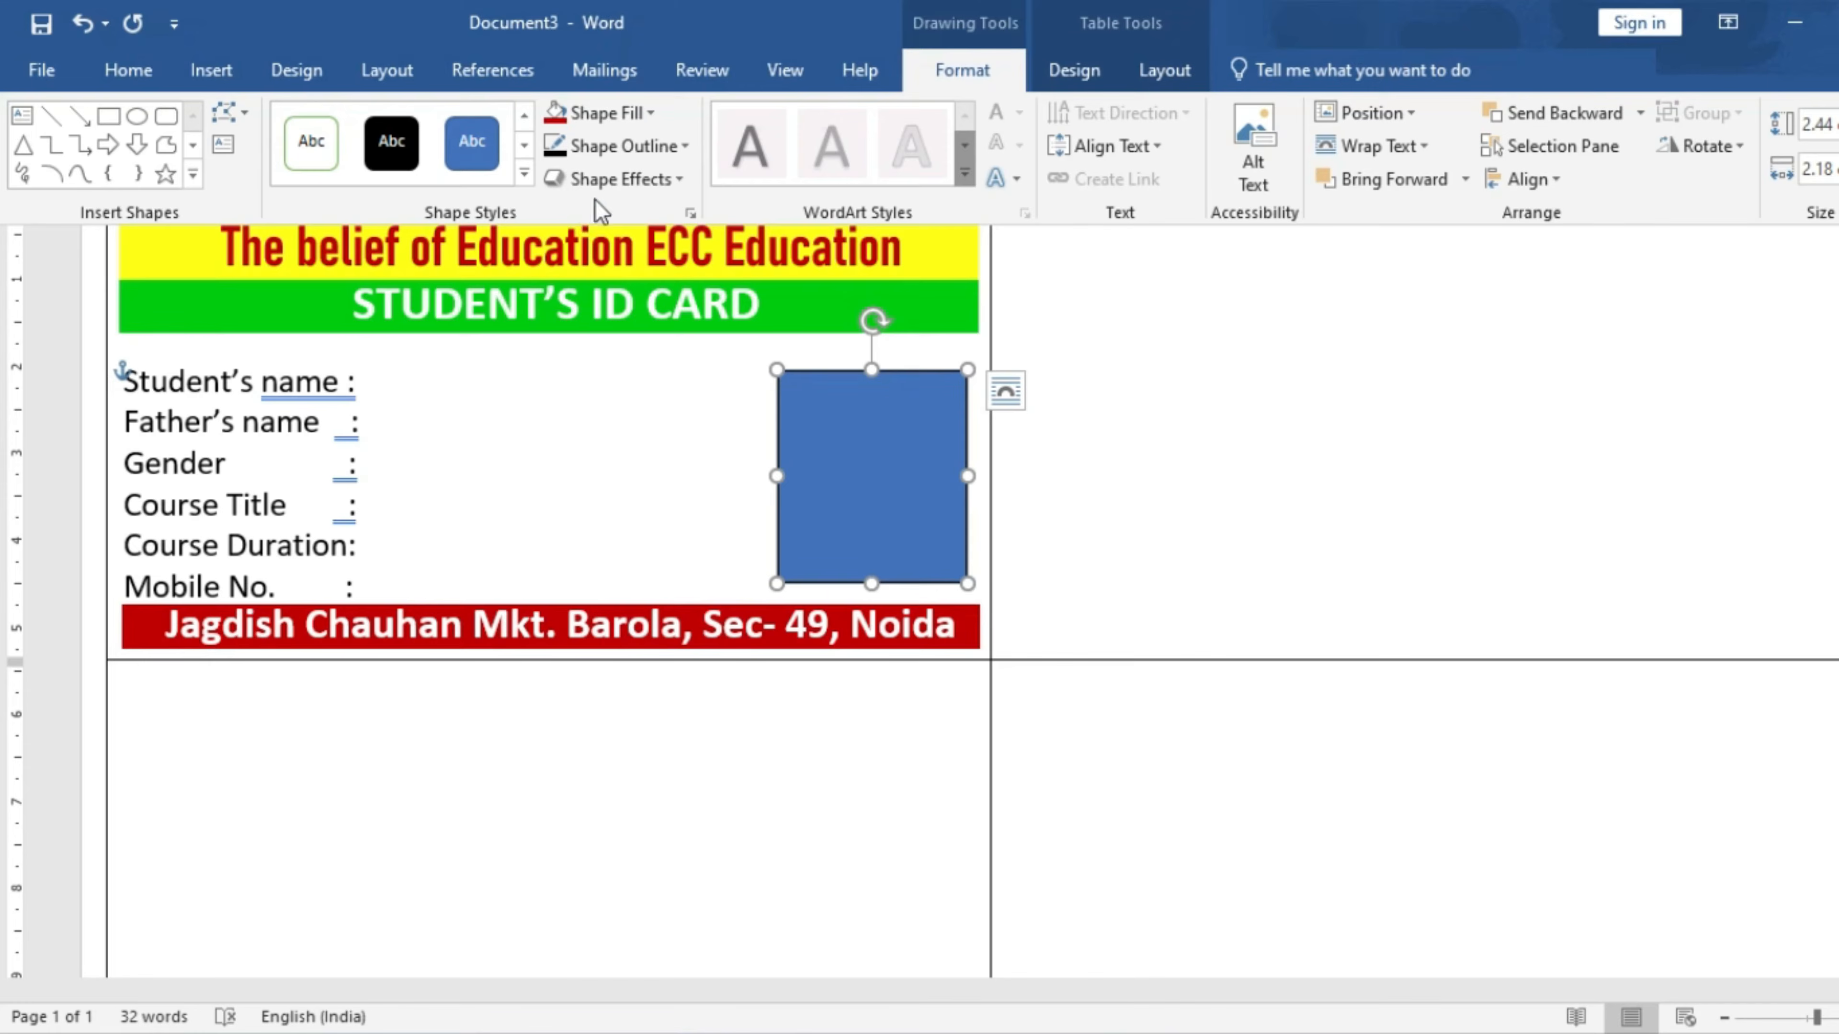
click(606, 113)
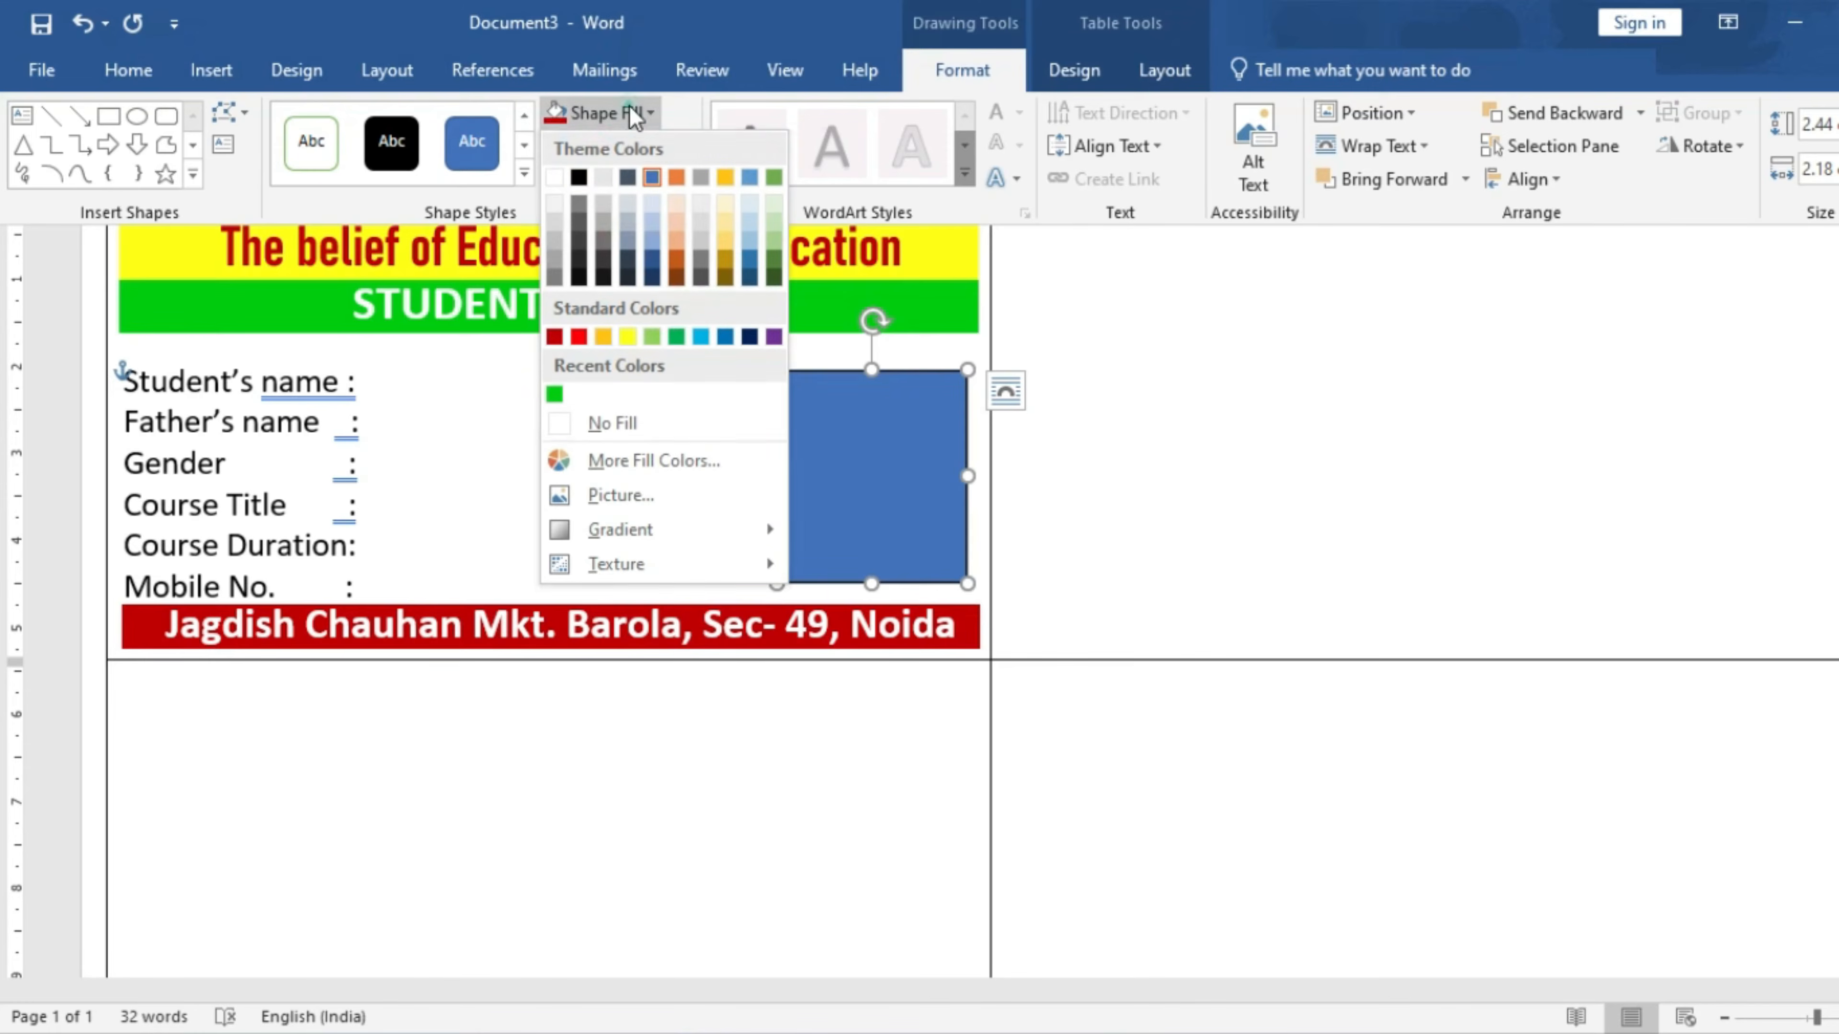
click(557, 227)
click(556, 217)
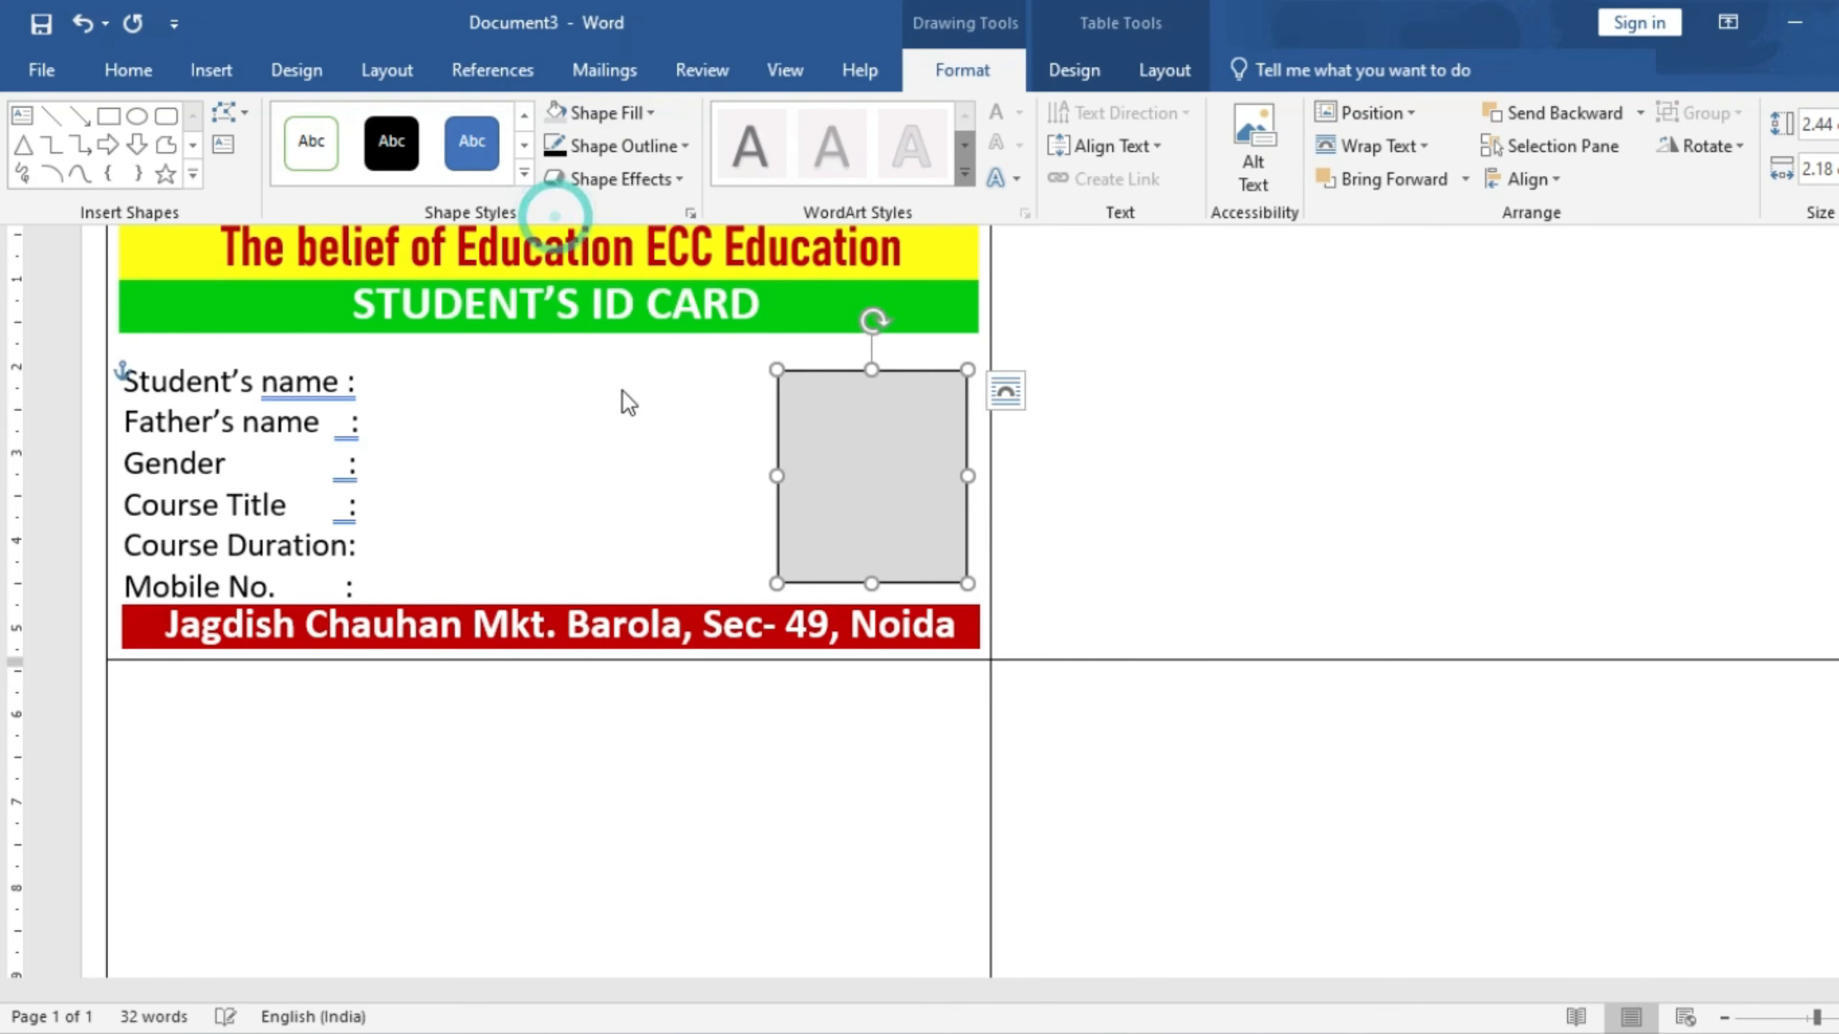
click(686, 420)
click(856, 427)
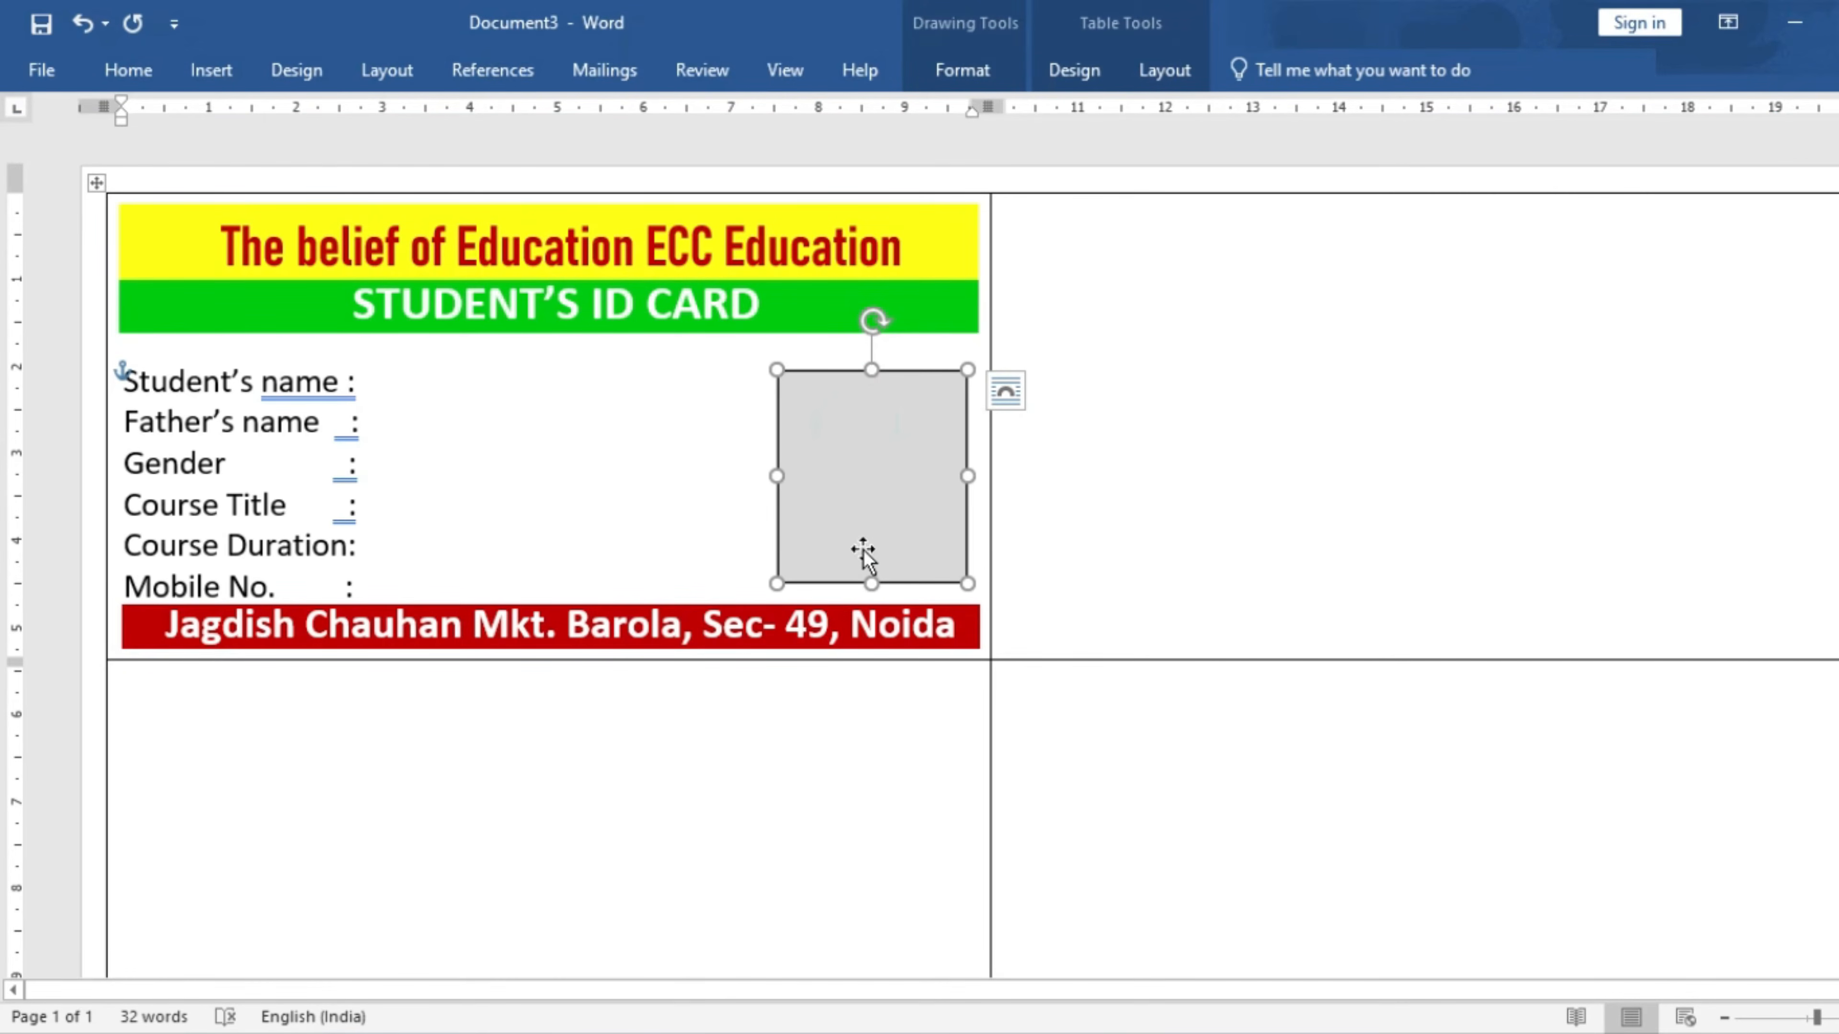
drag(871, 583, 871, 590)
click(768, 444)
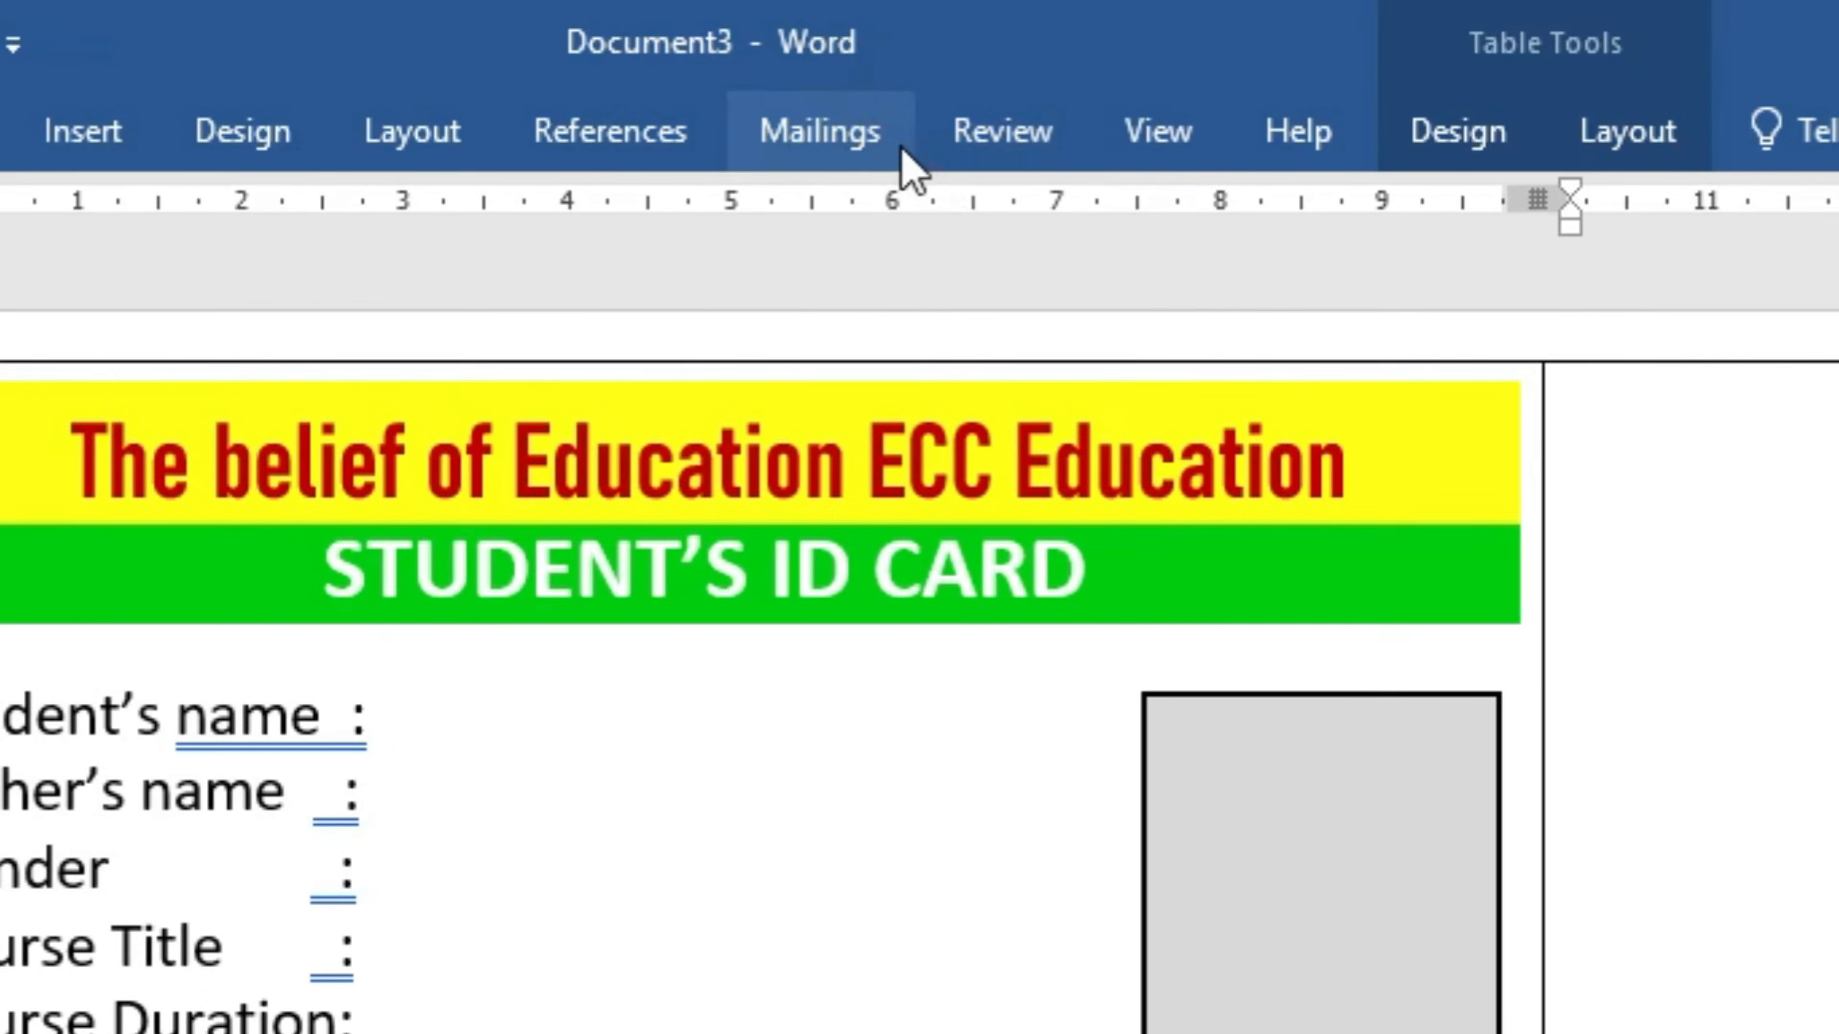
click(638, 77)
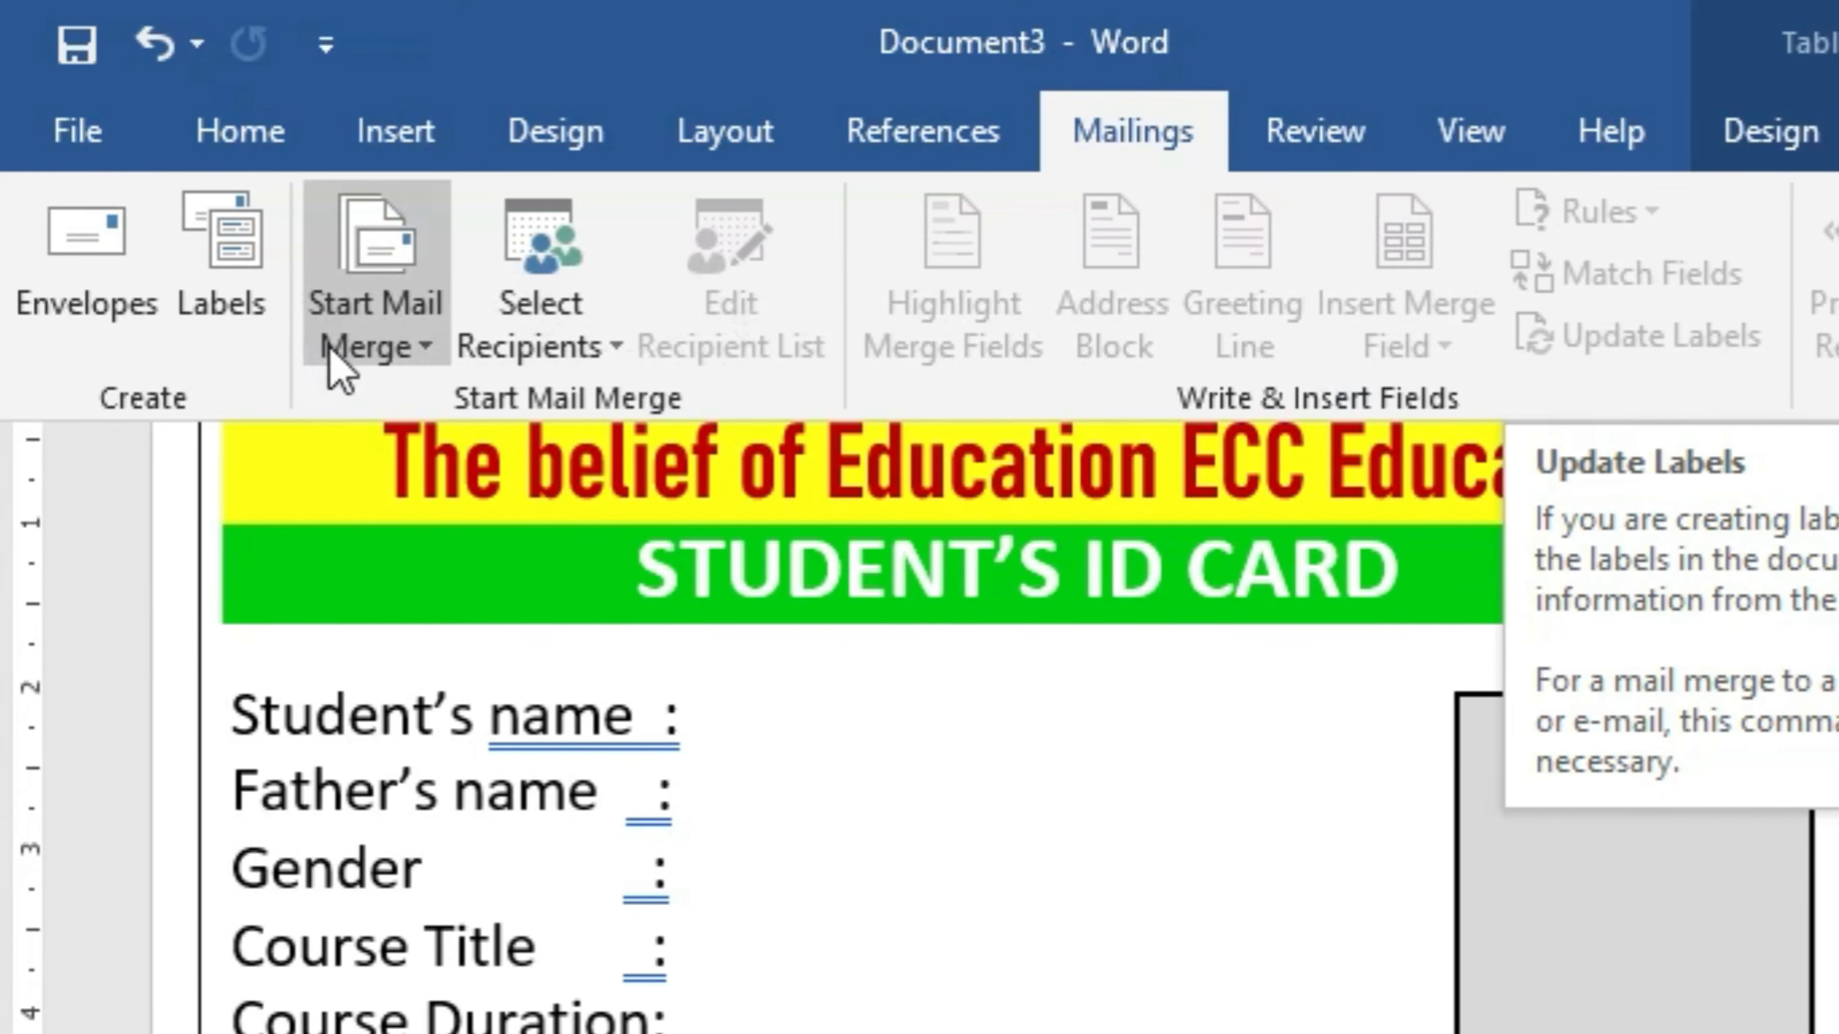
- Start a Labels mail merge, accept the label options, then undo to restore the card design
click(349, 354)
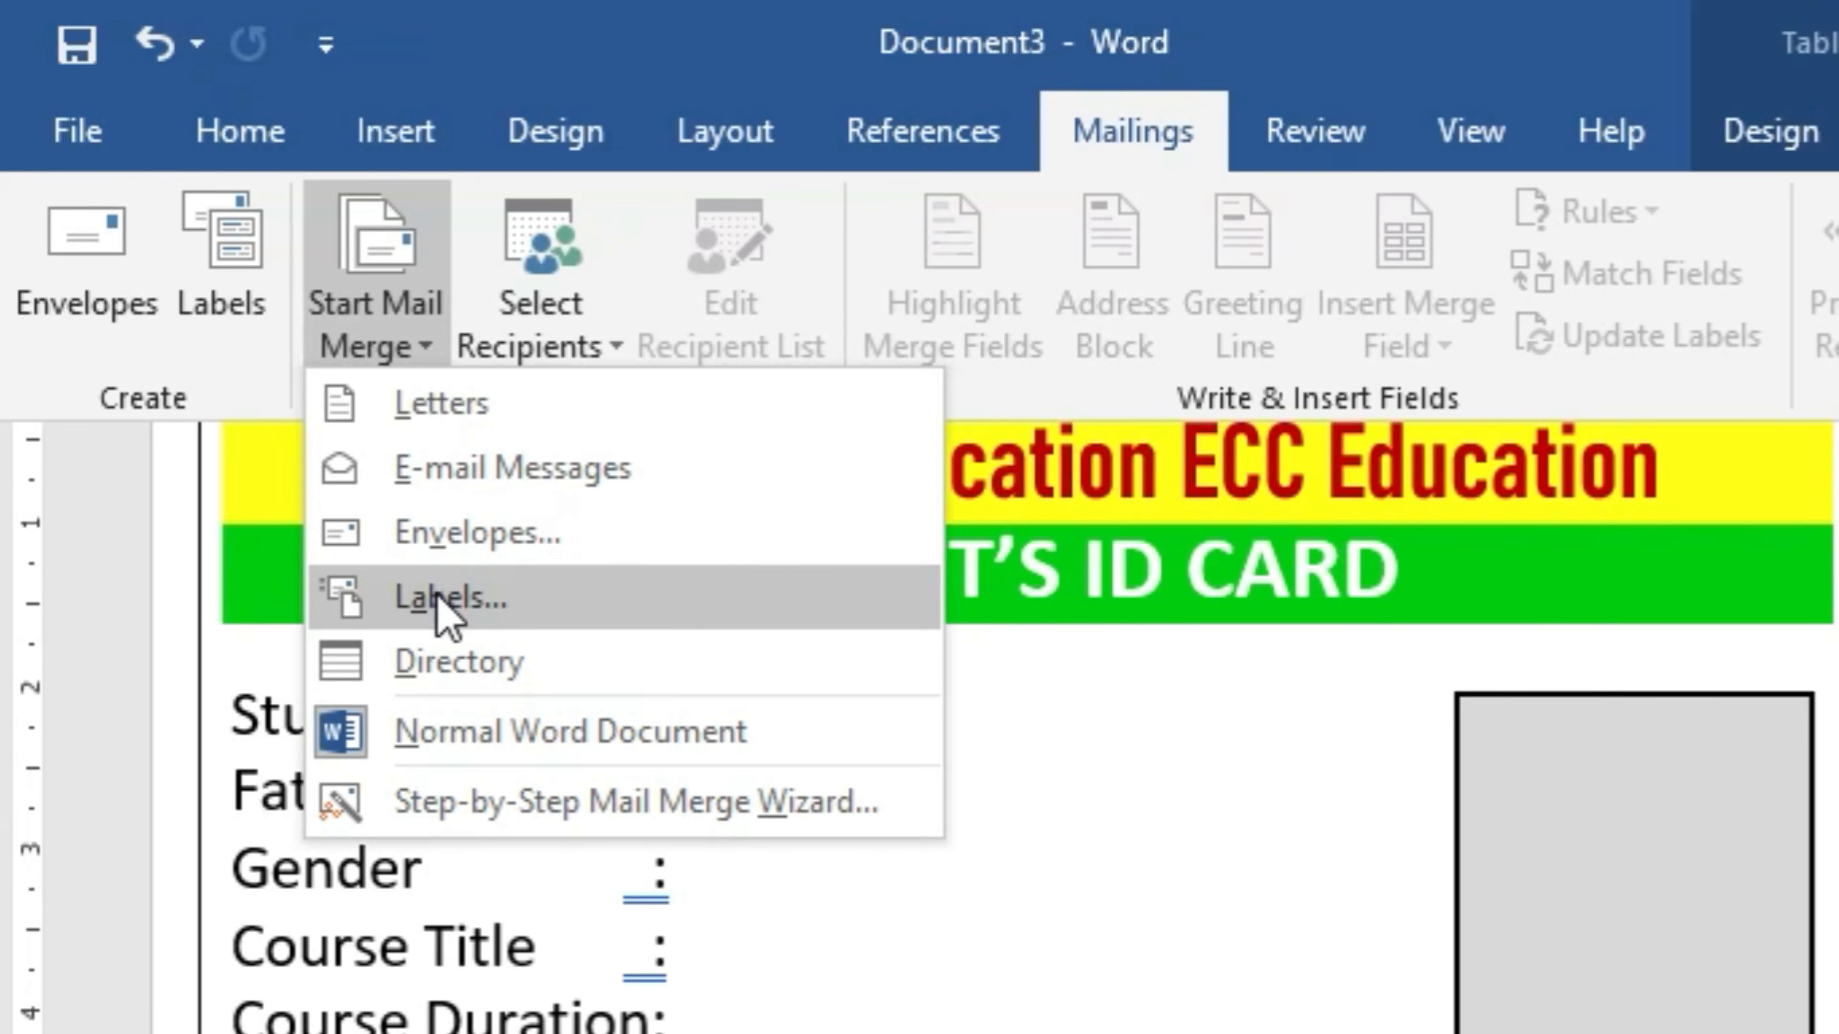
click(448, 597)
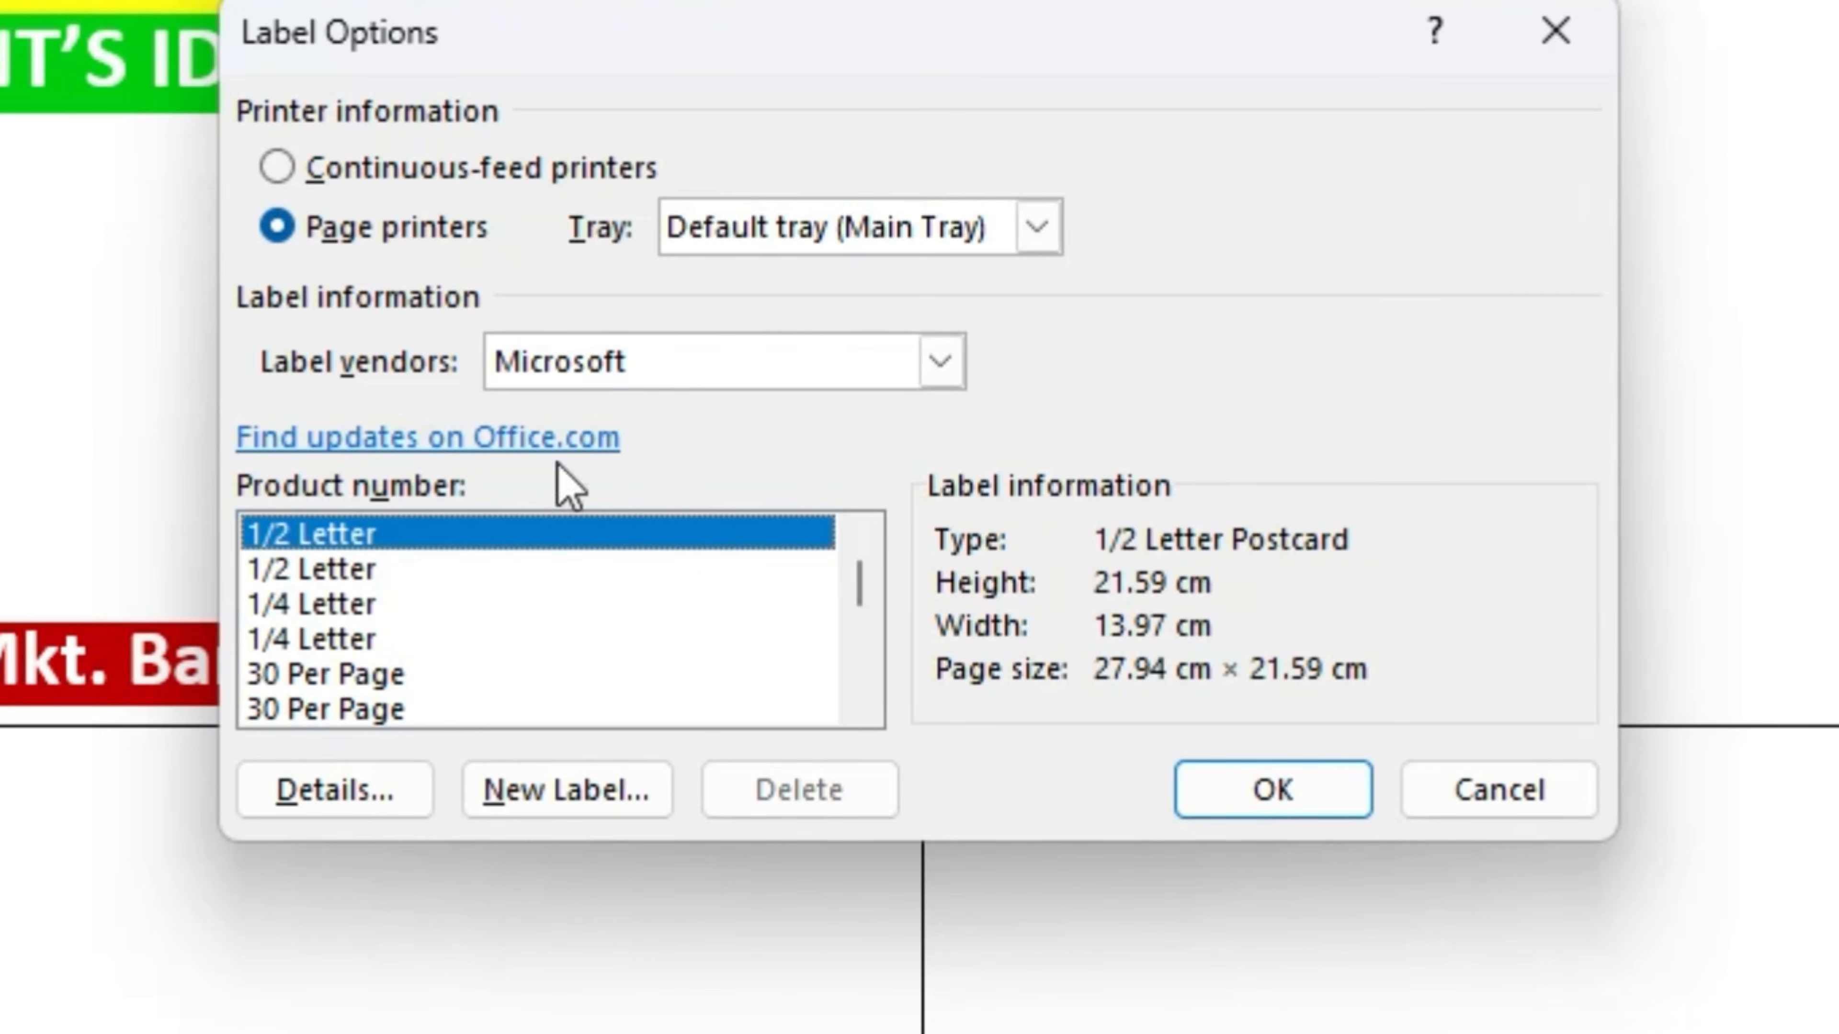
click(1230, 813)
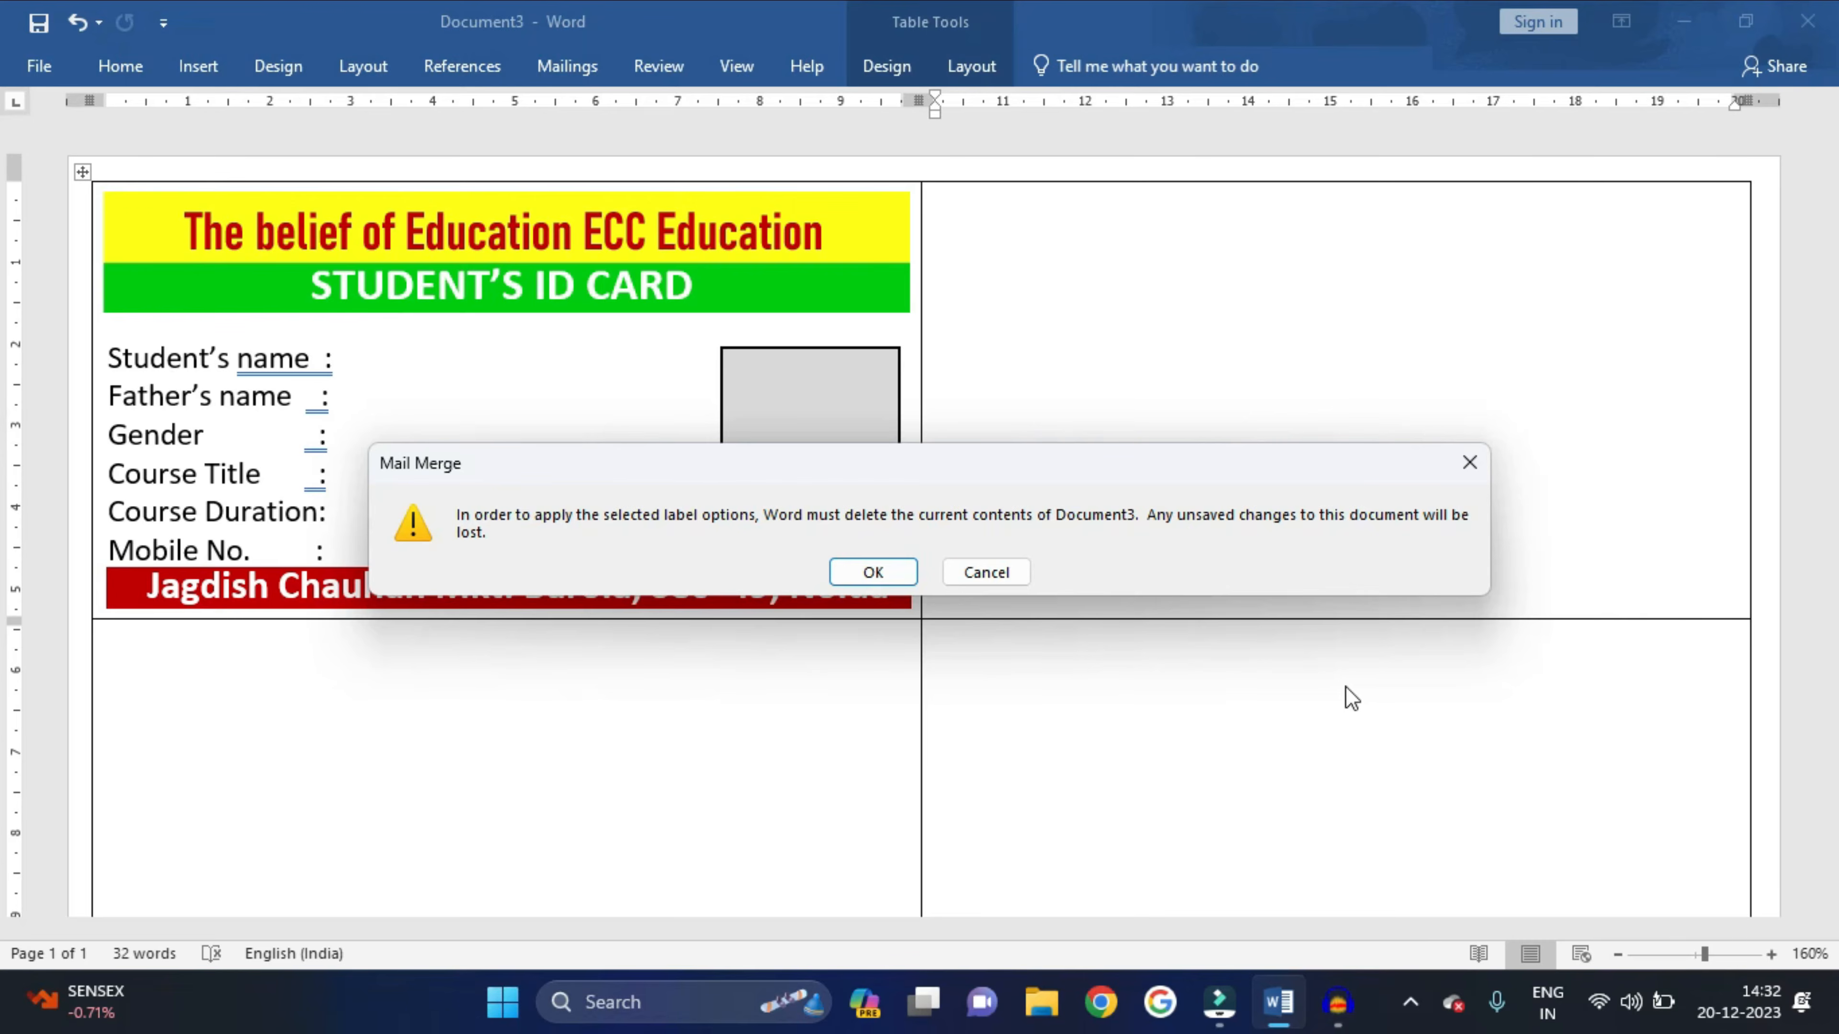
click(871, 572)
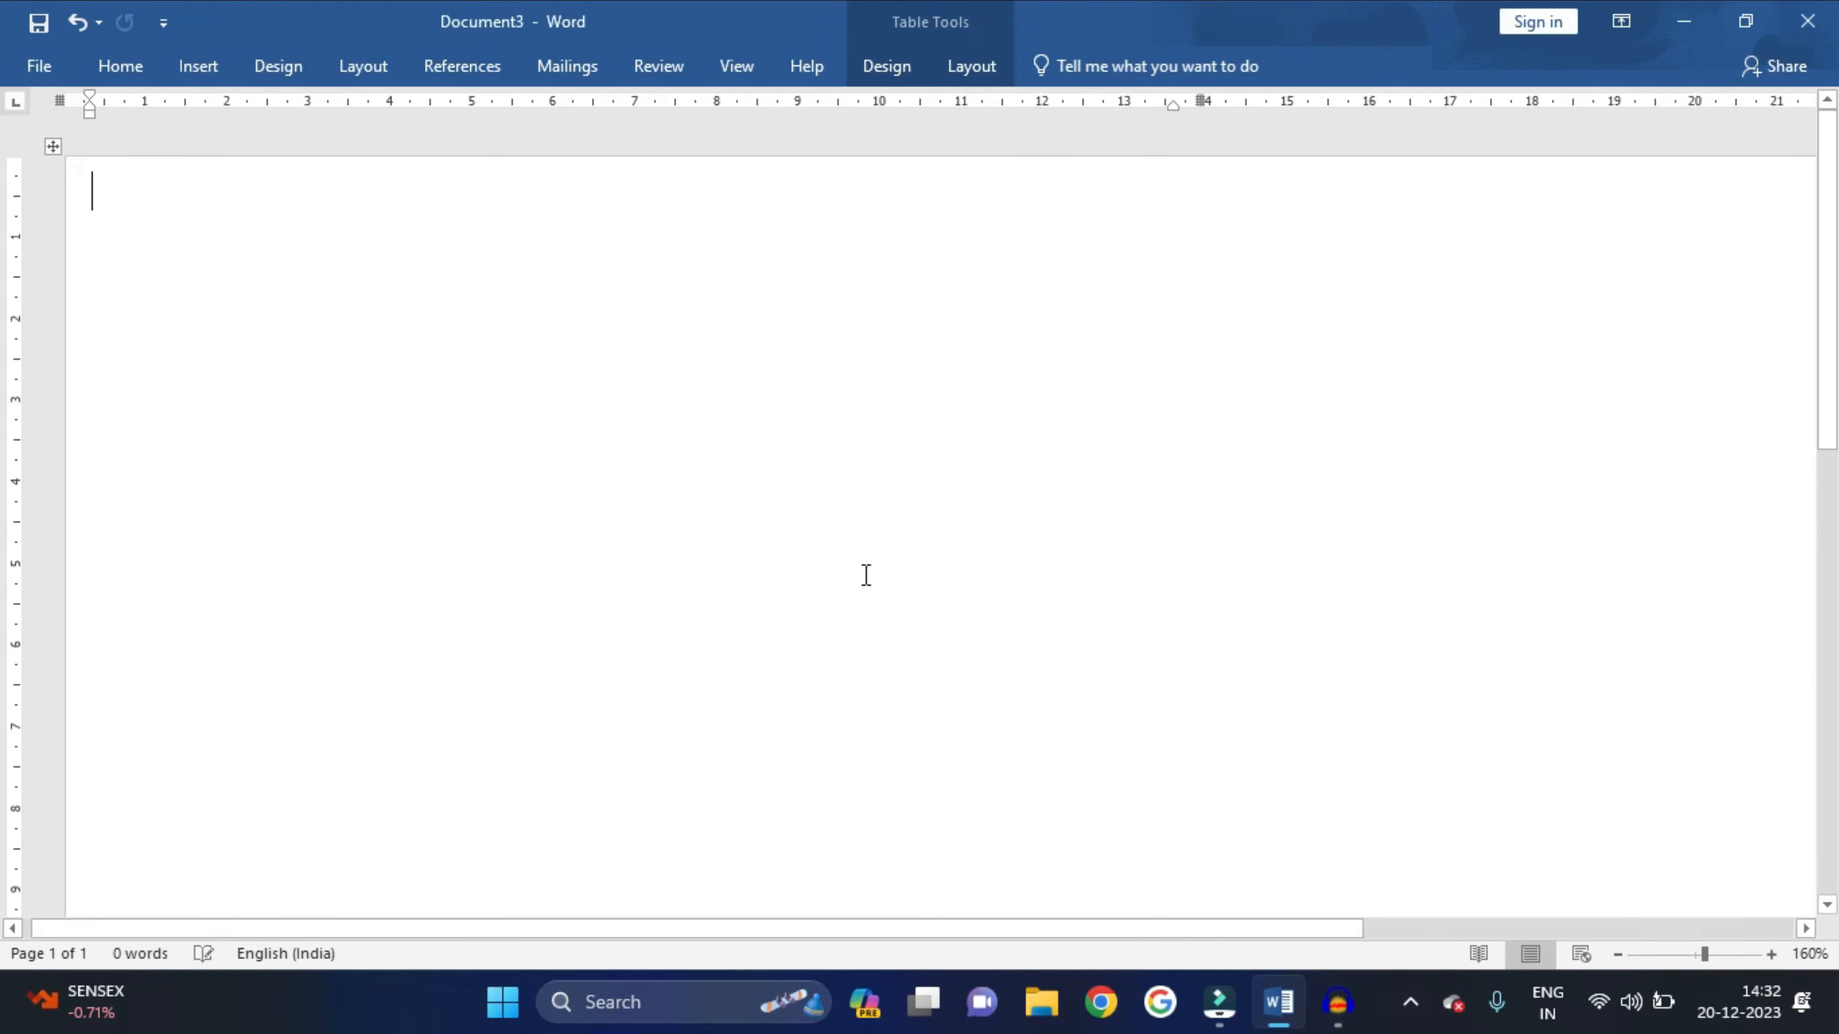
scroll(867, 575, down, 10)
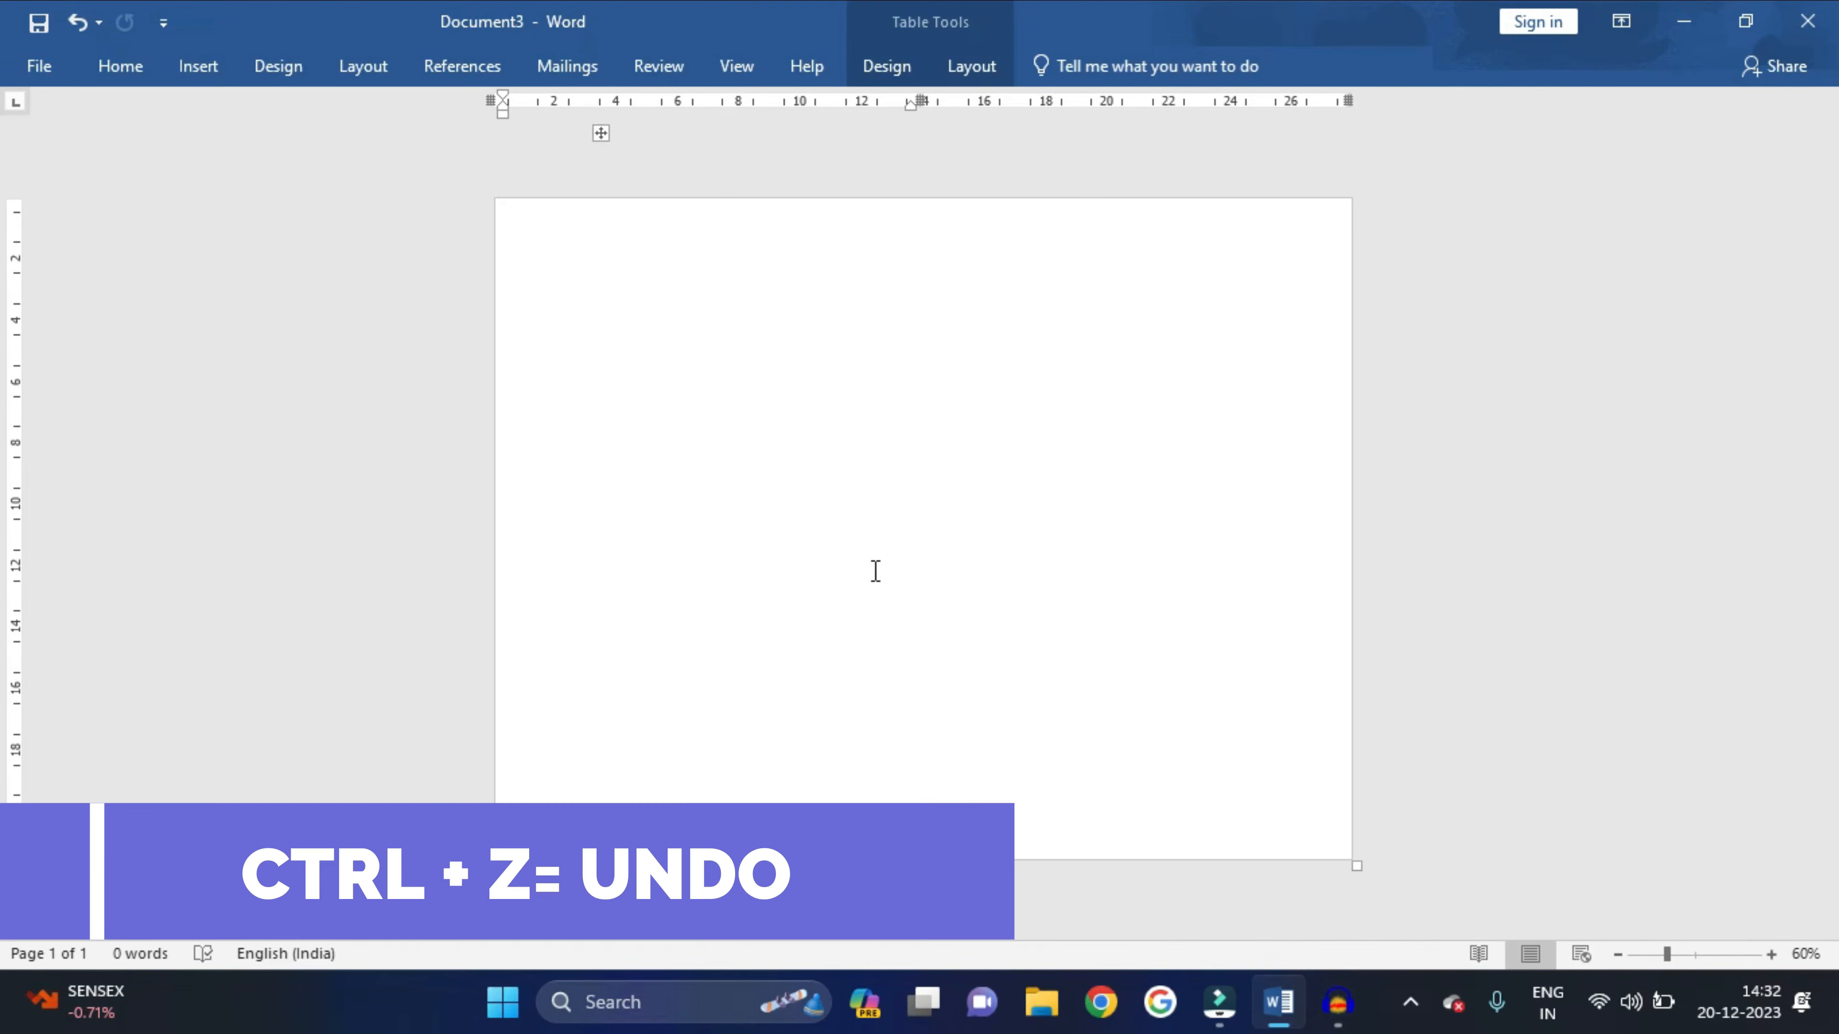
key(ctrl+z)
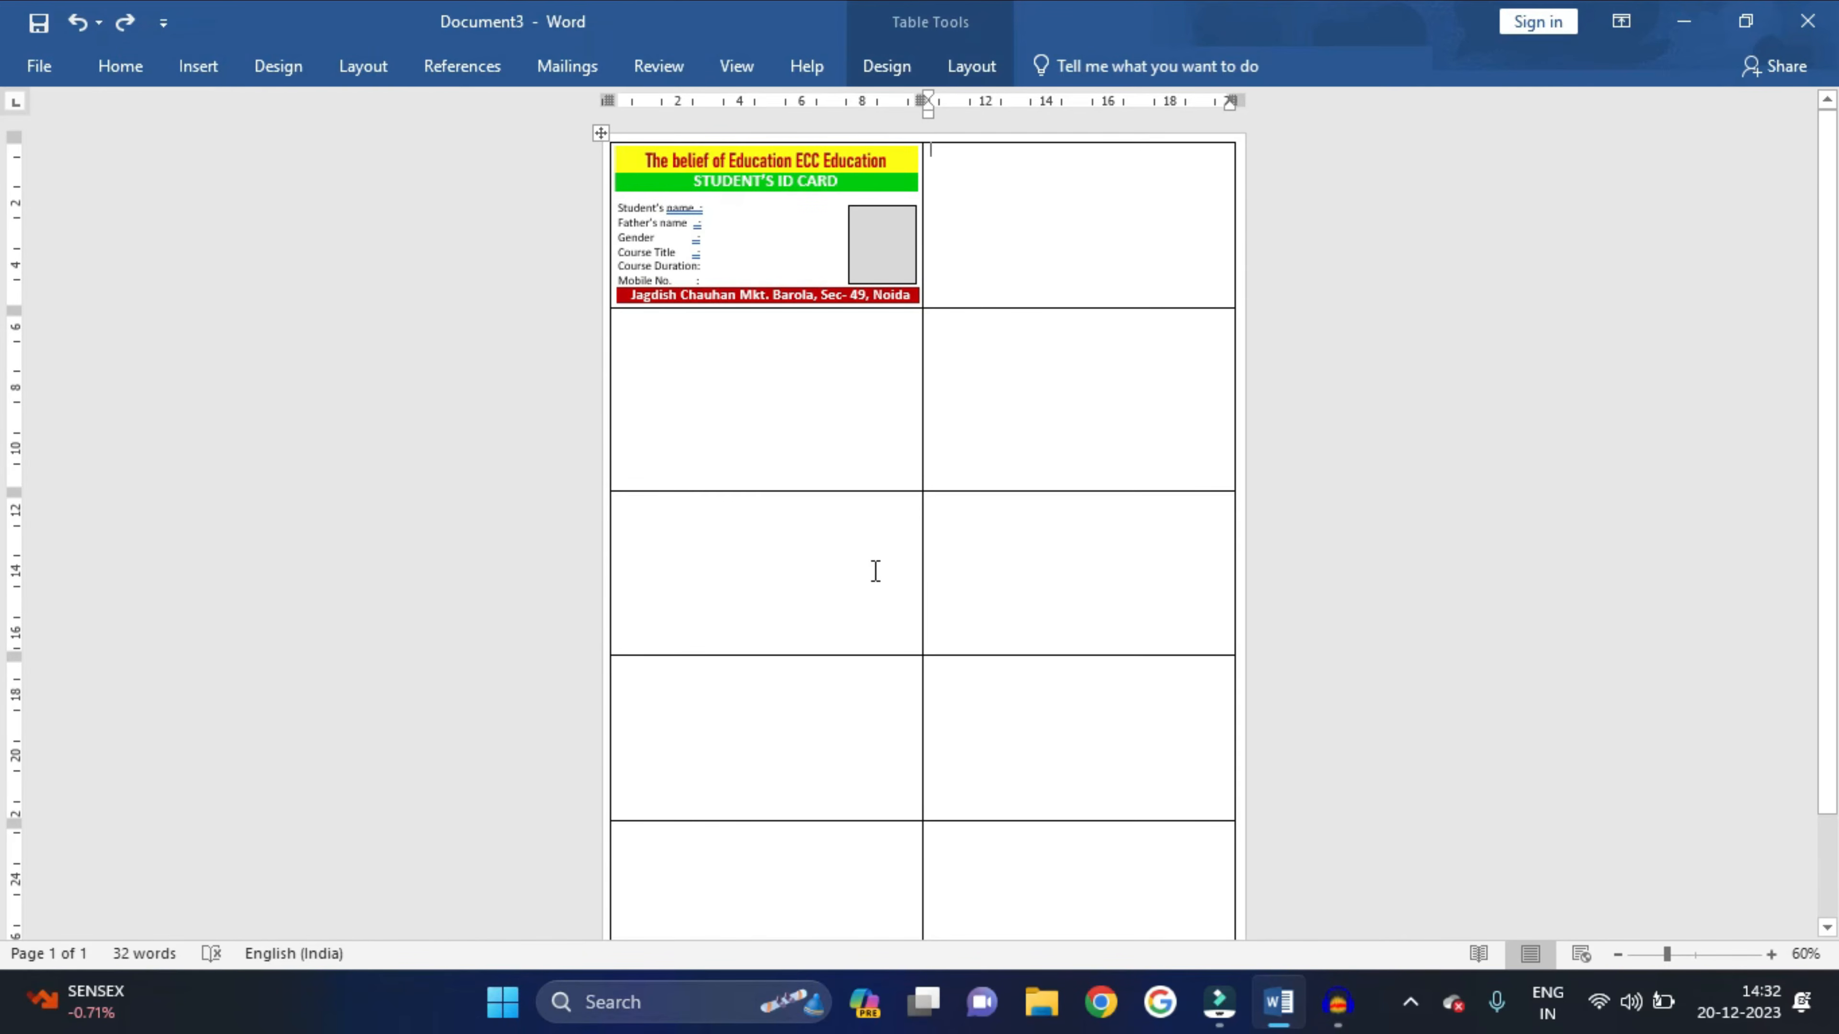
- Run Update Labels so the first card is copied into every label
scroll(876, 571, down, 3)
scroll(875, 571, up, 3)
scroll(875, 571, up, 11)
scroll(875, 572, down, 3)
click(567, 66)
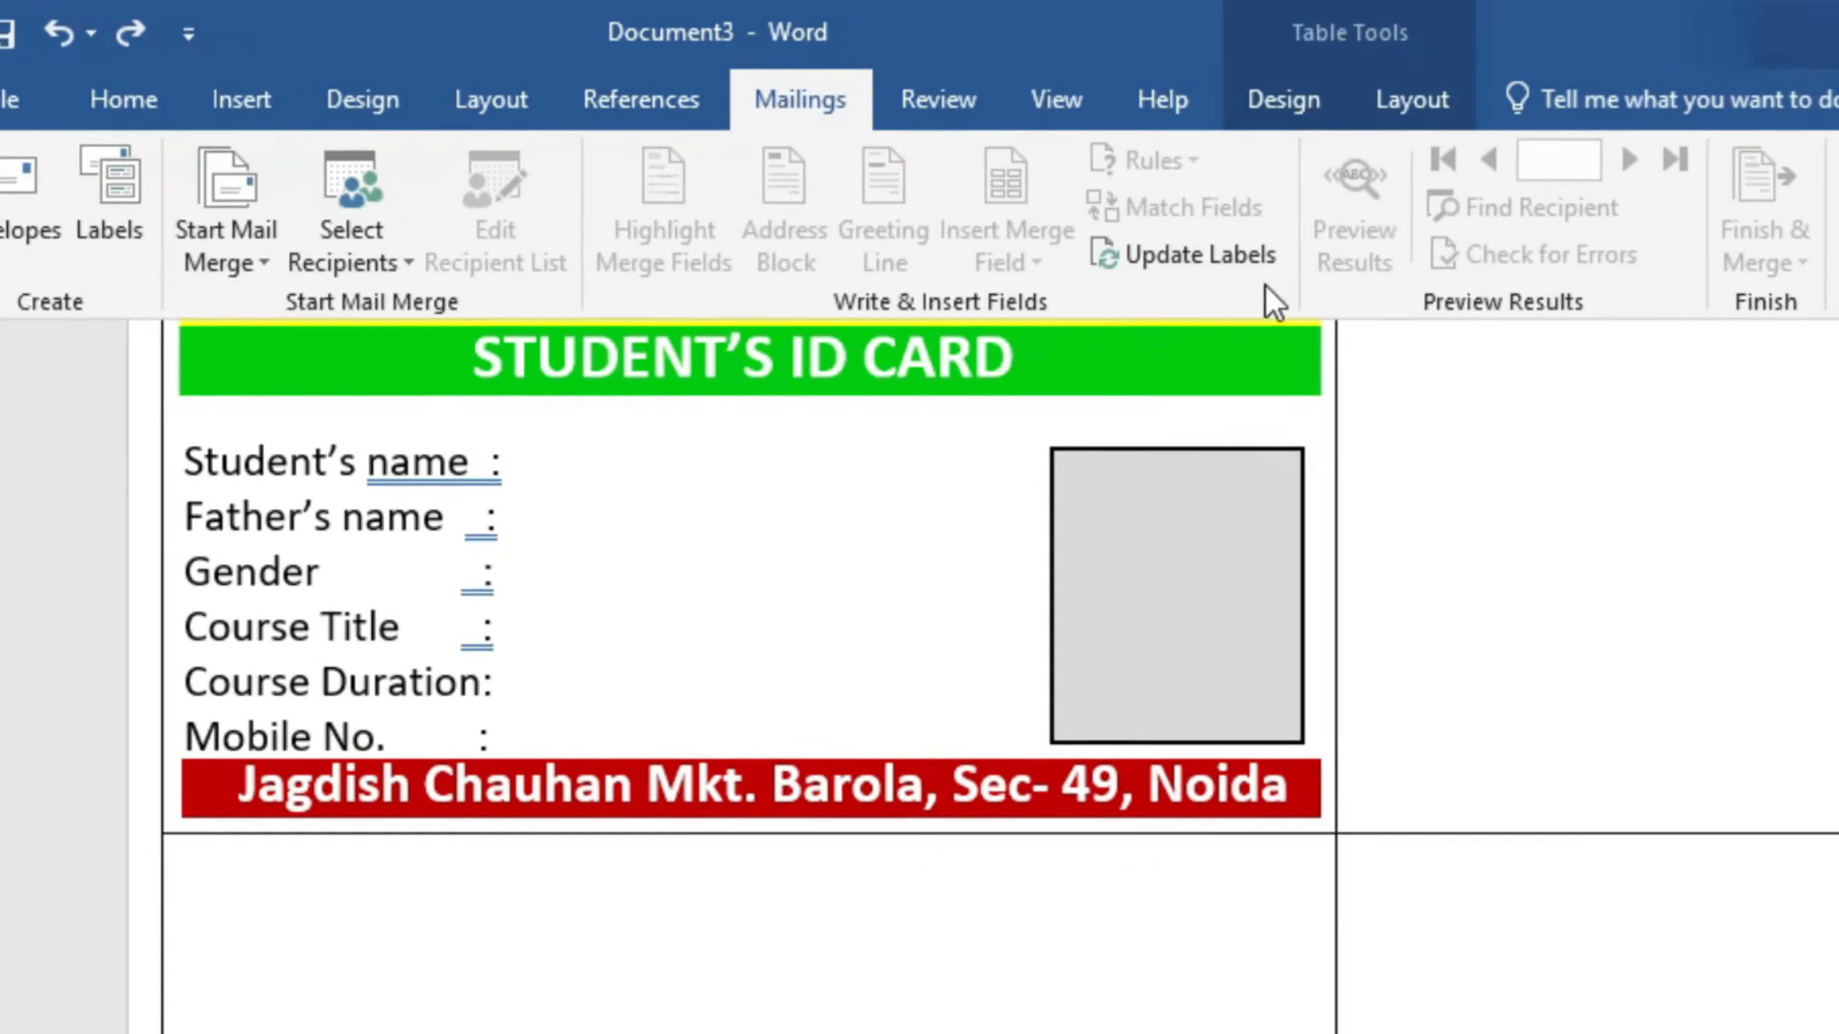
click(820, 601)
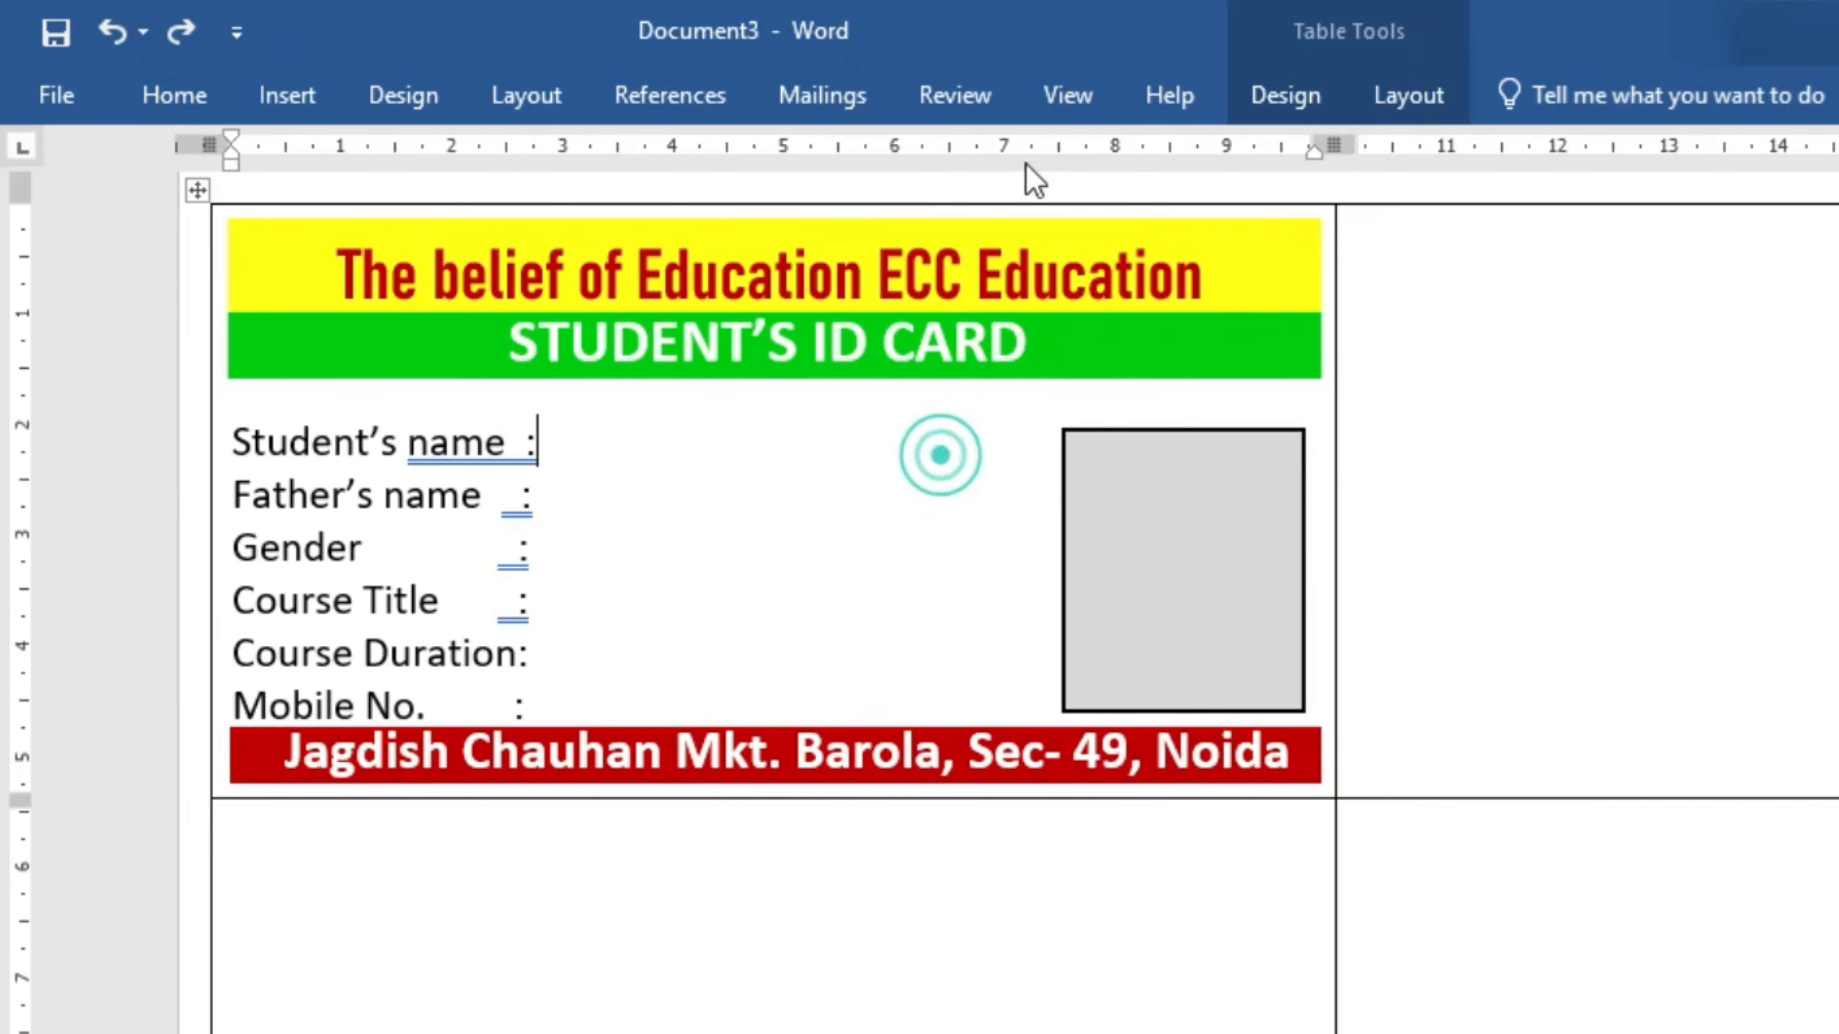
click(865, 102)
click(1182, 239)
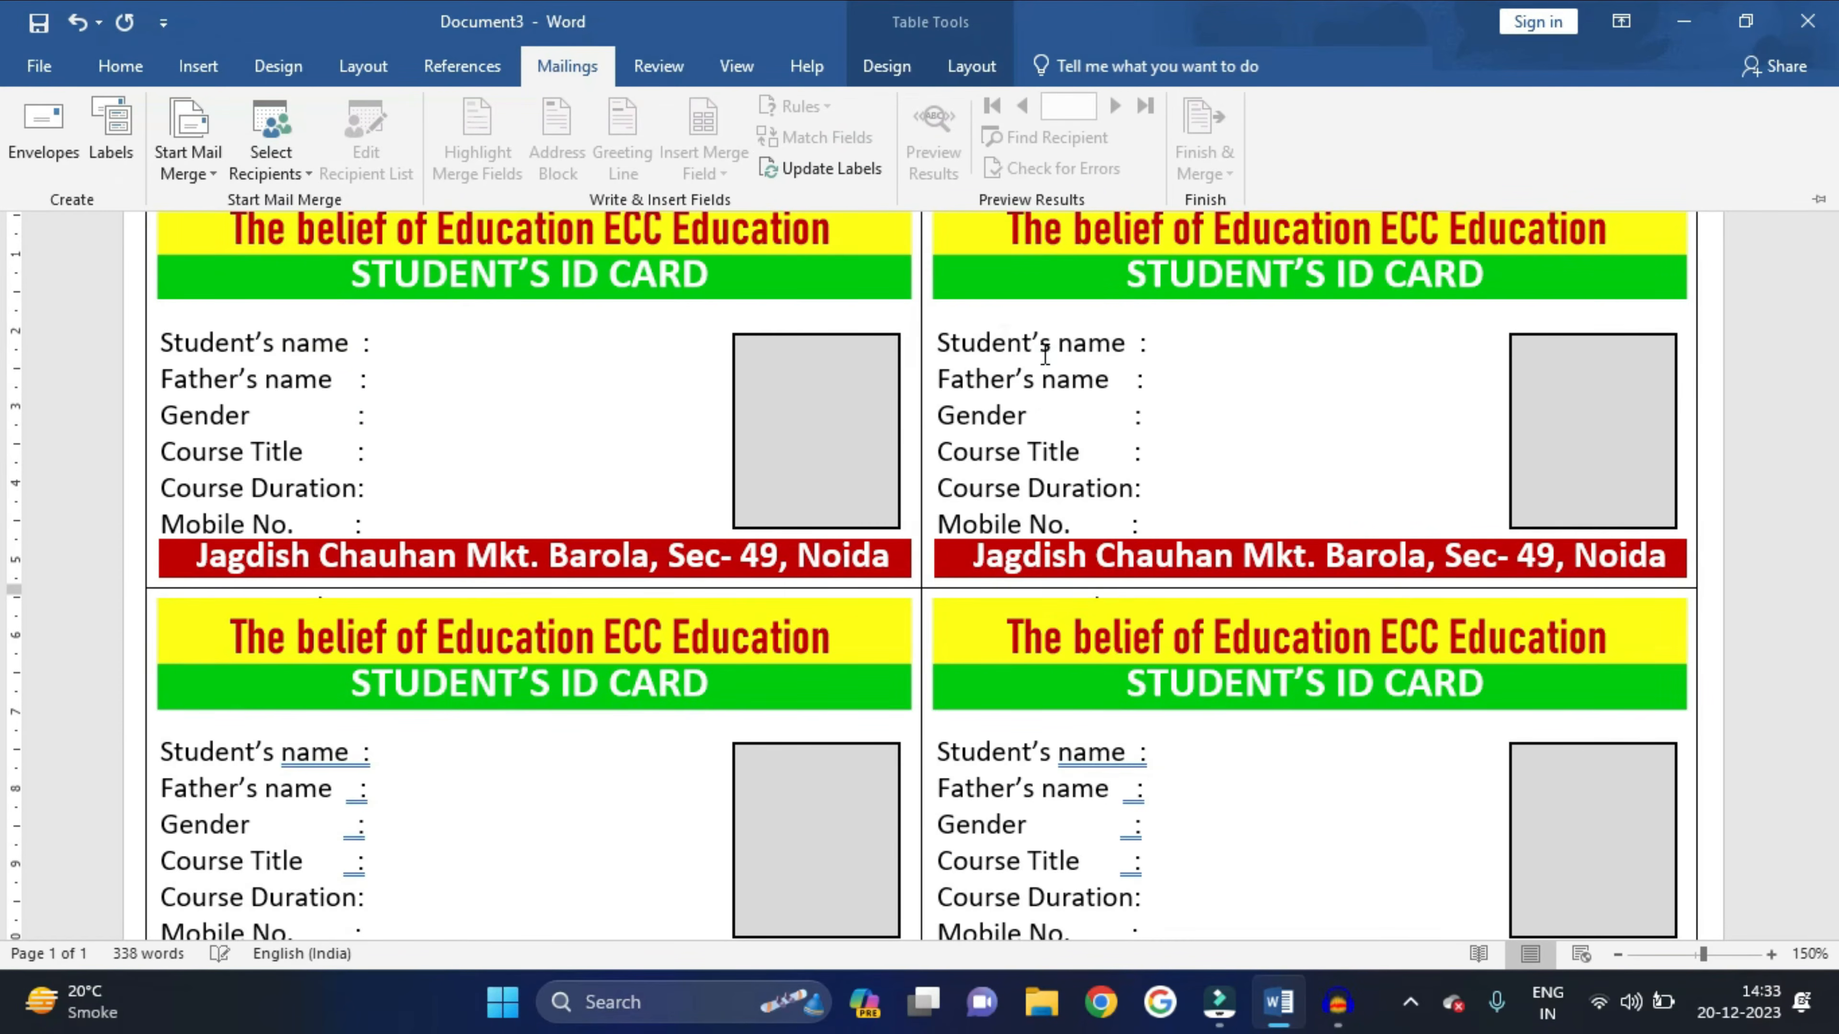
click(1045, 355)
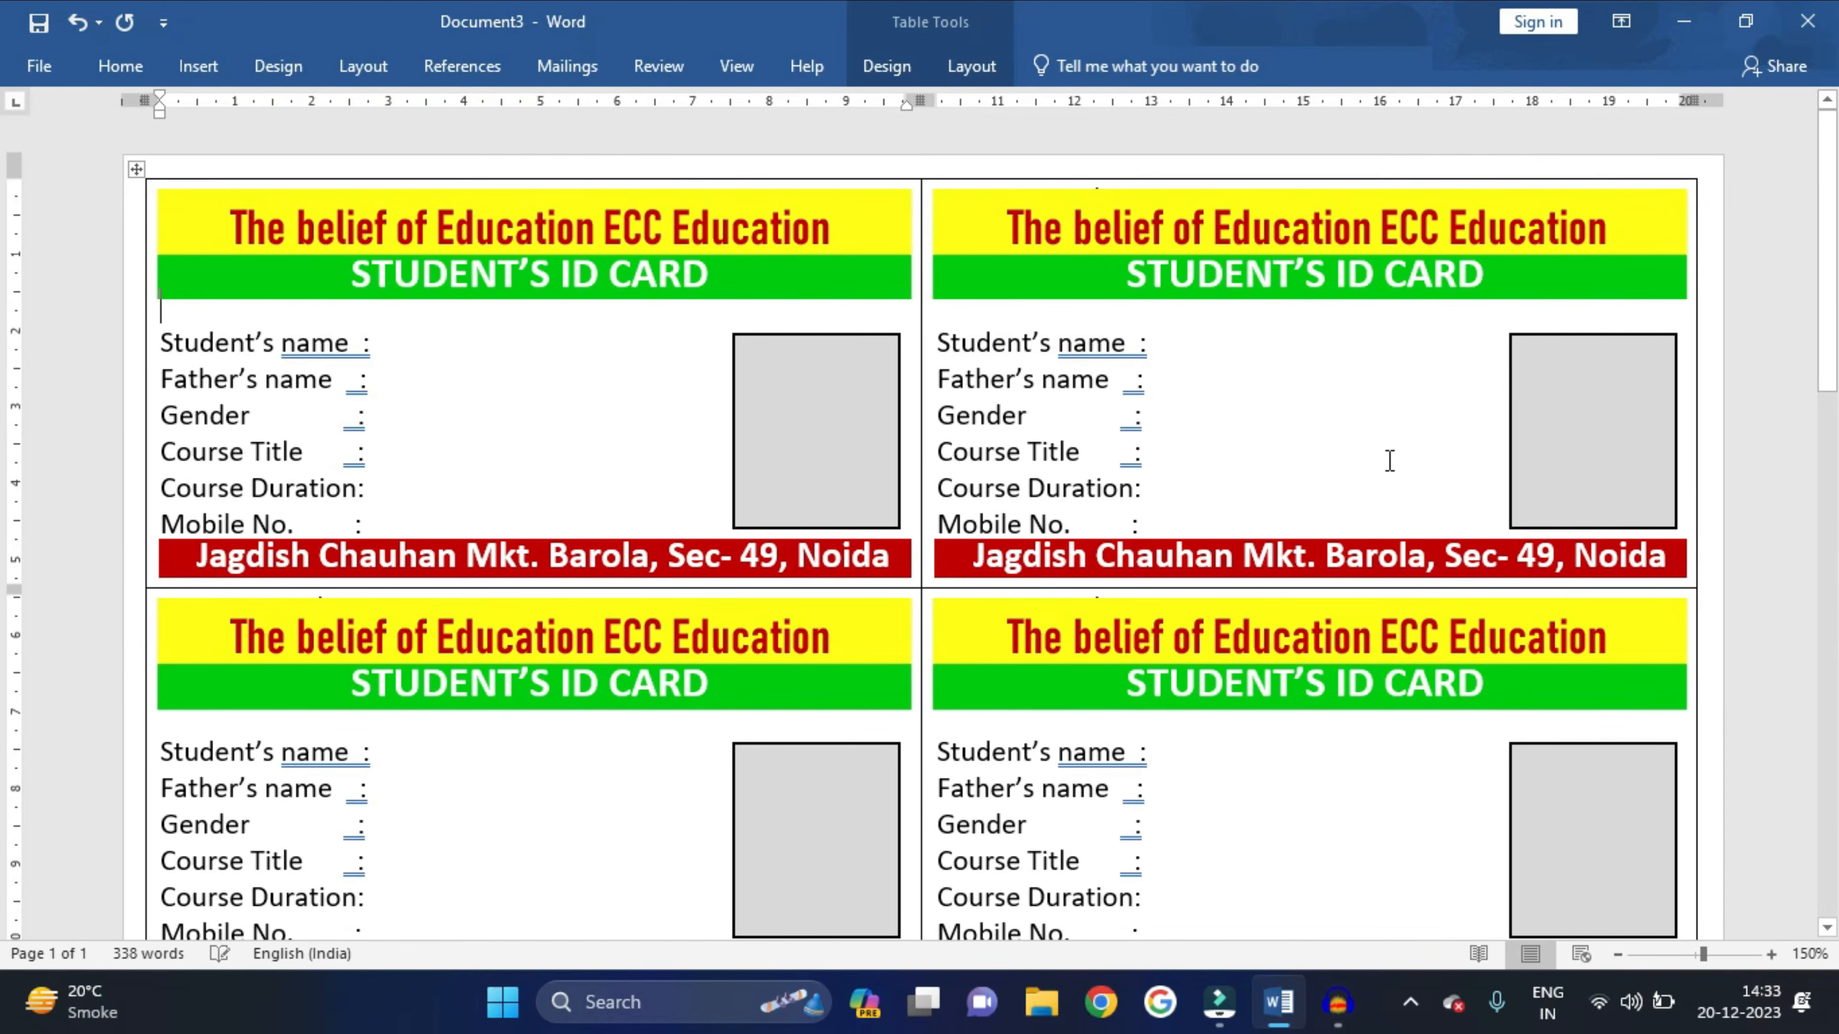
- Scroll through the sheet to check the repeated ID cards
scroll(1387, 458, down, 15)
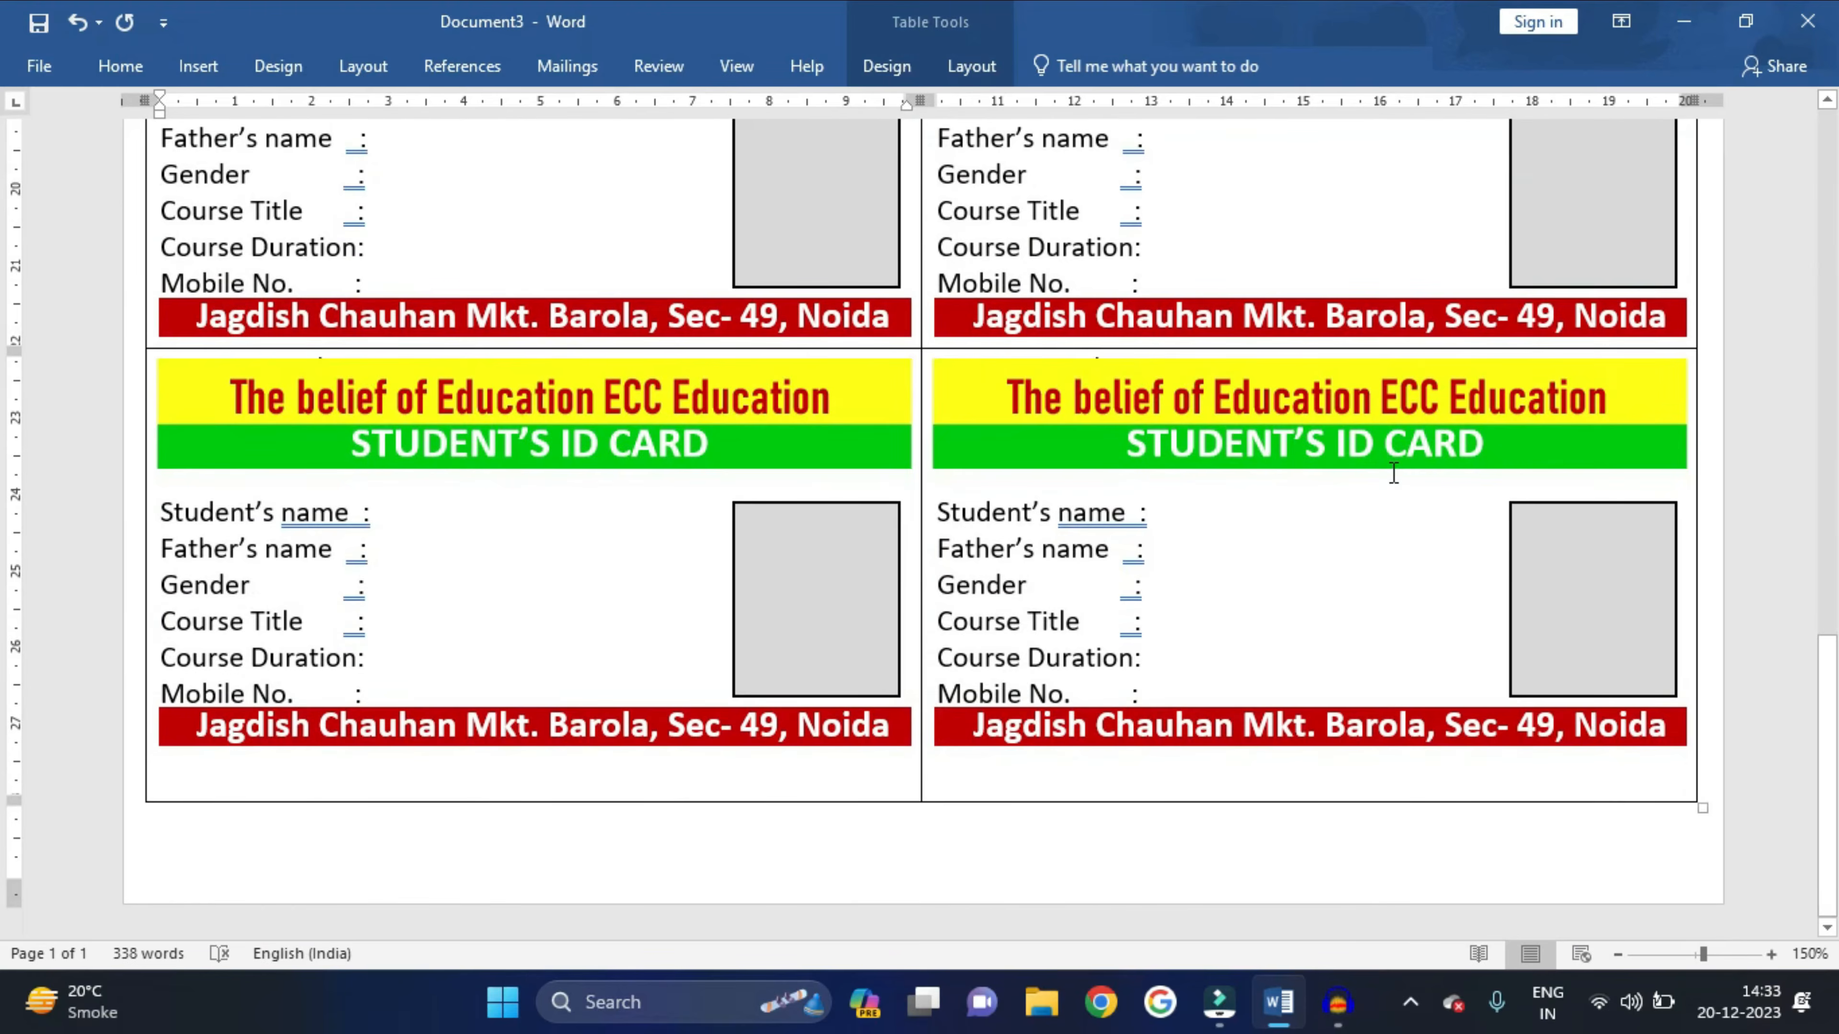
scroll(1393, 472, down, 11)
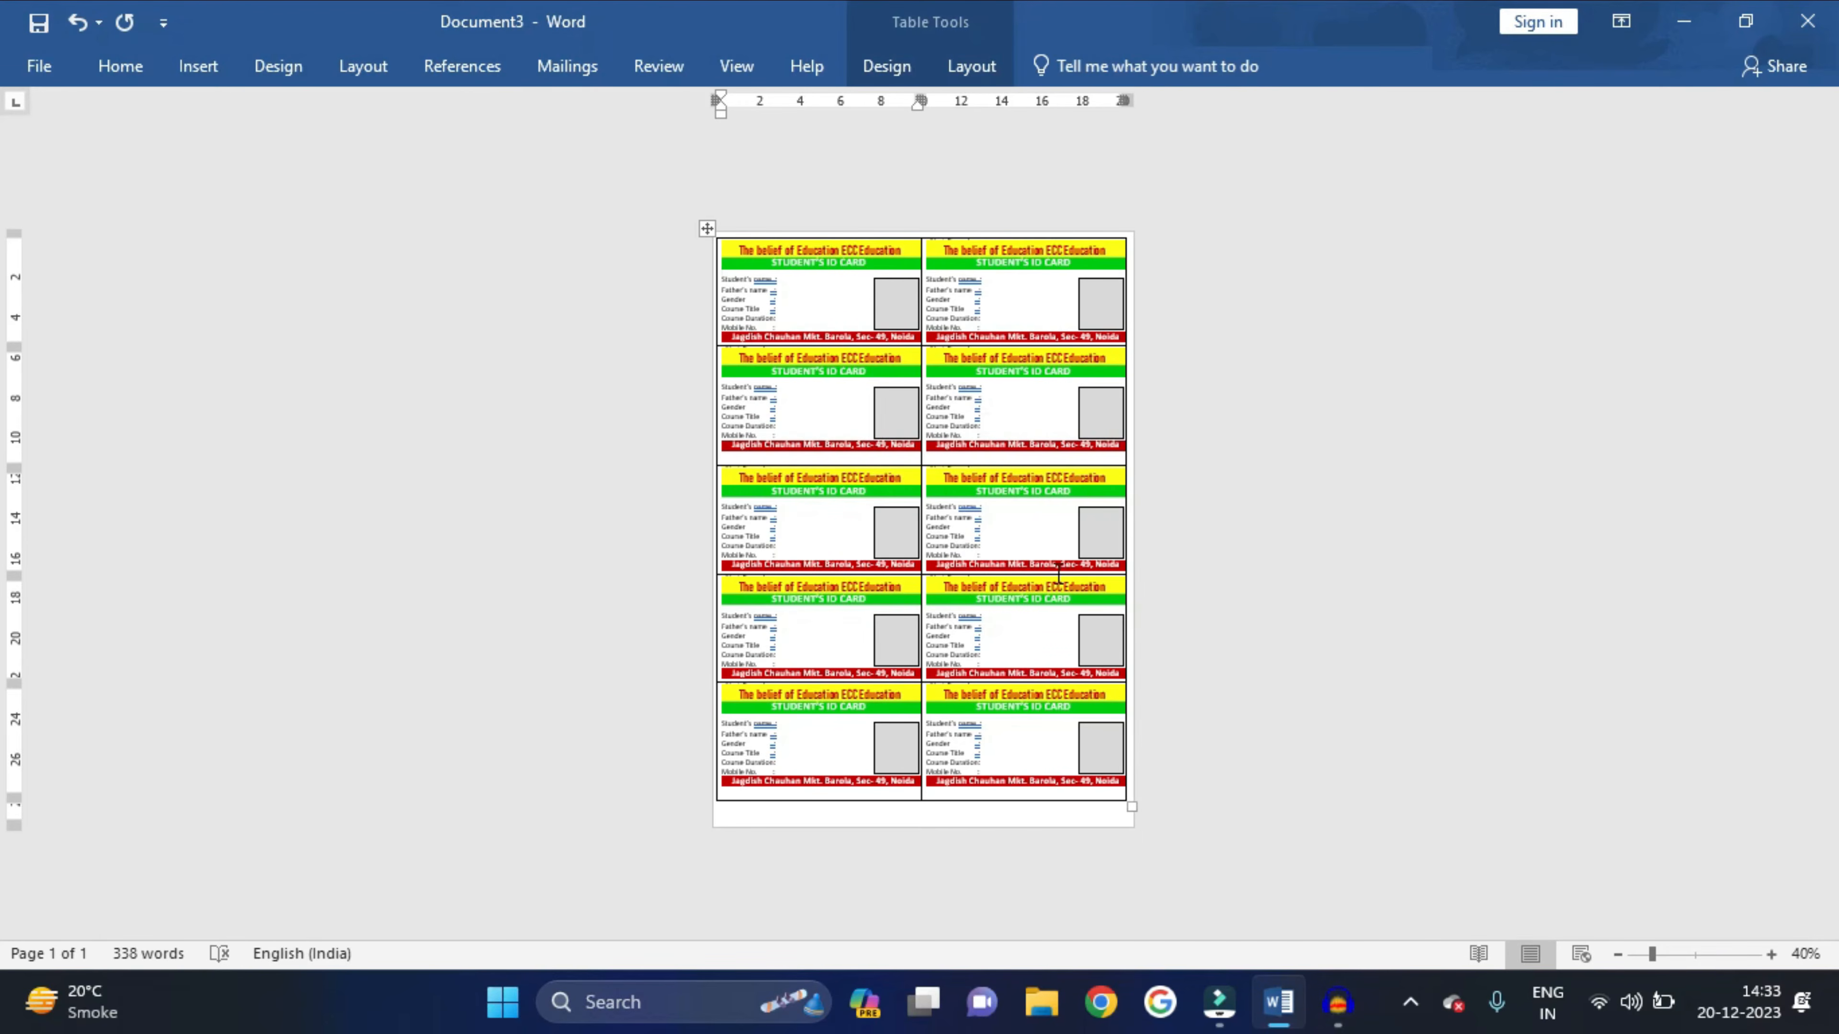
scroll(1049, 560, up, 10)
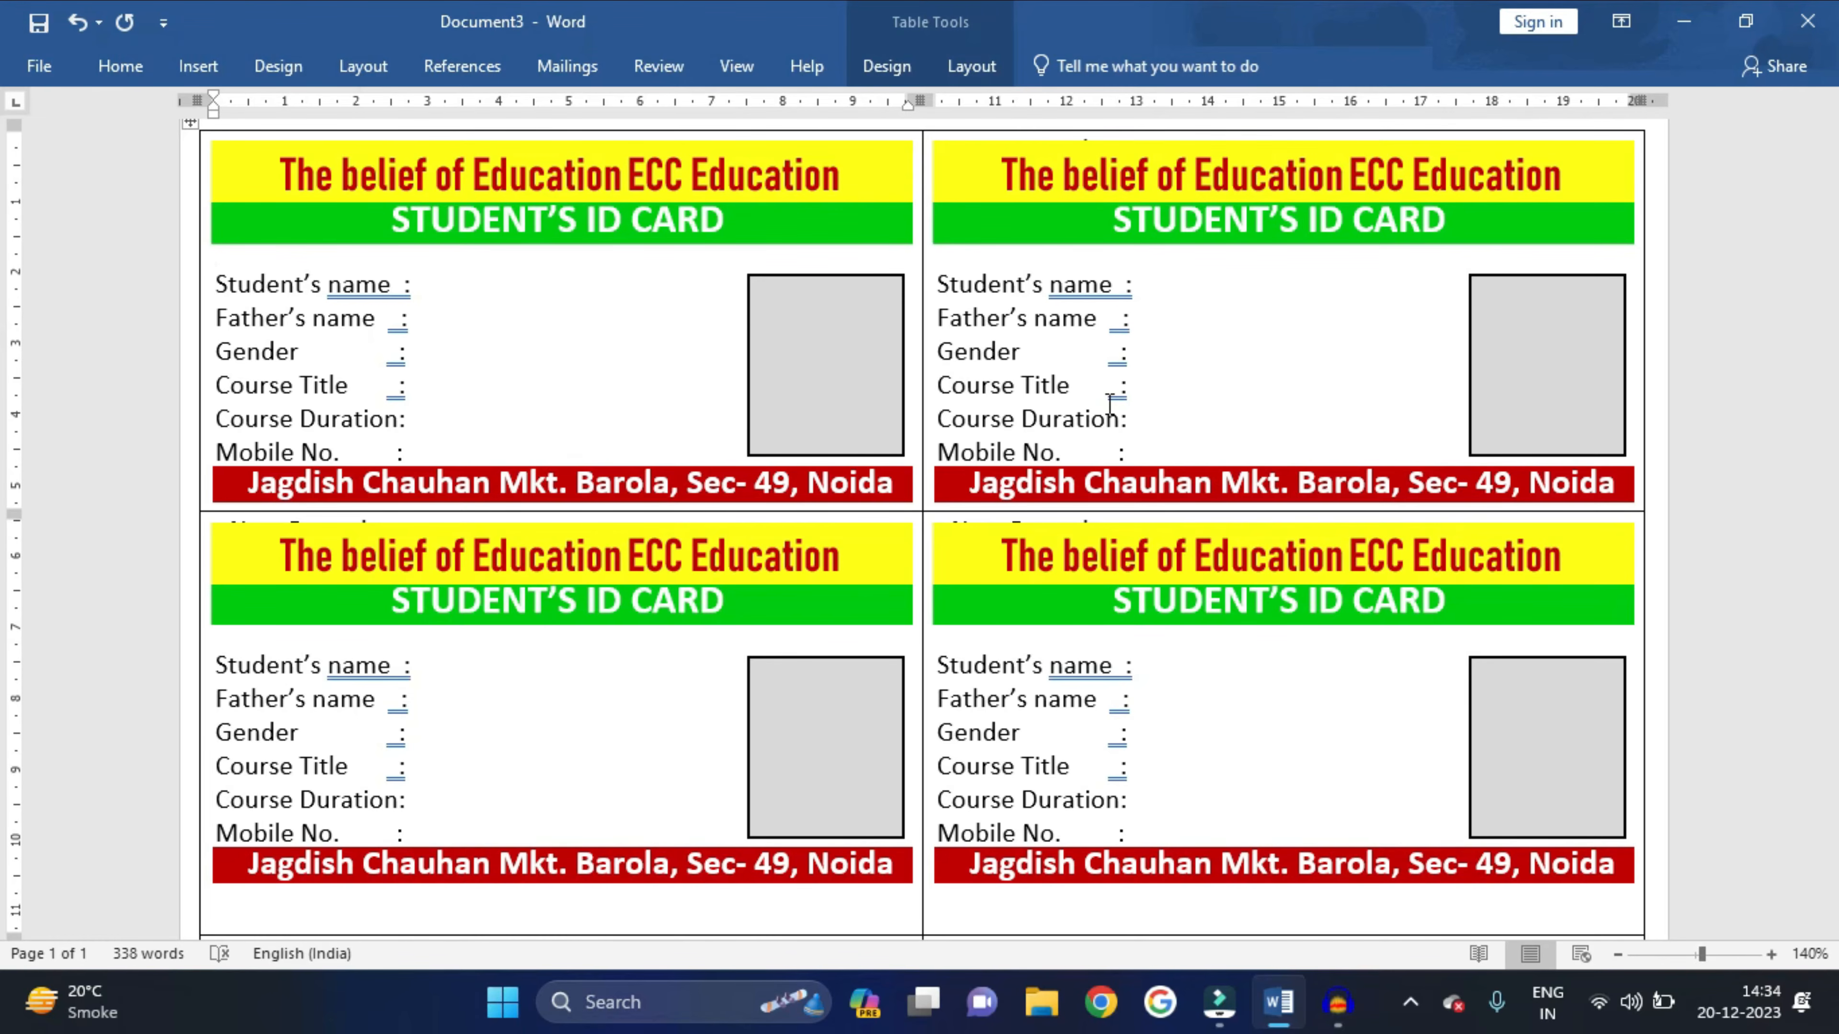
scroll(1110, 404, down, 7)
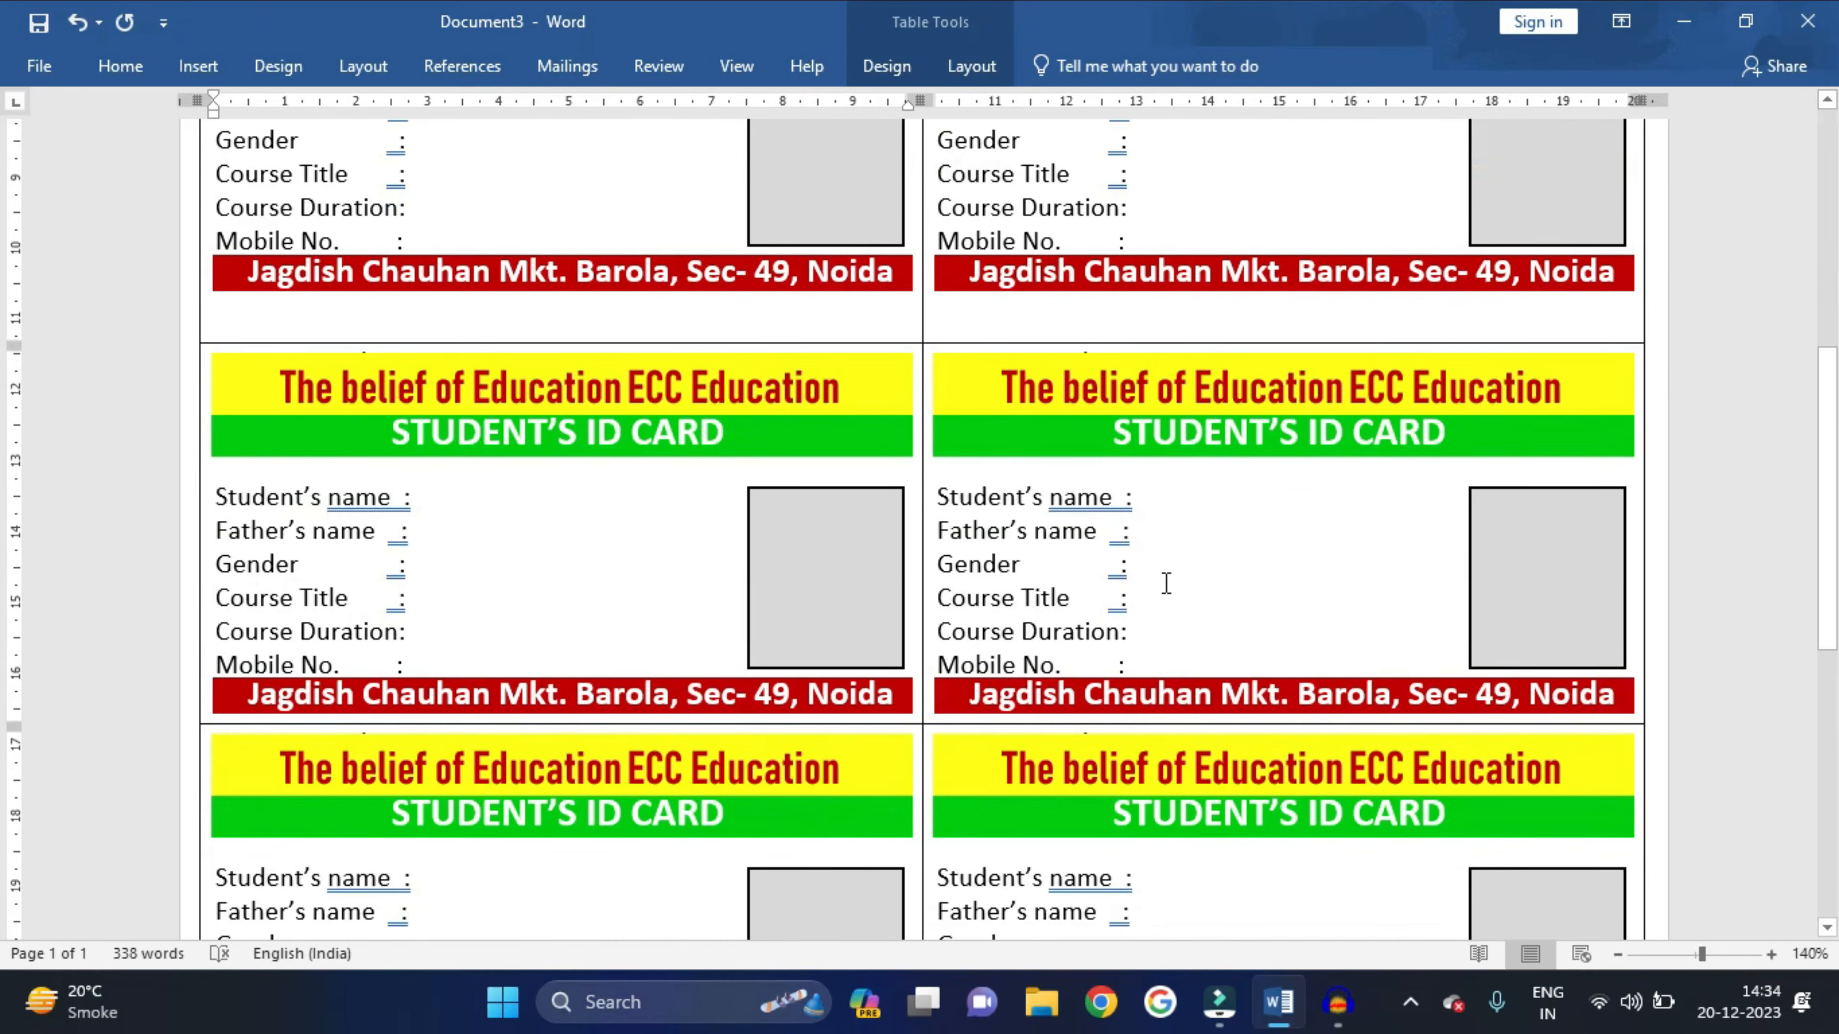
scroll(1161, 579, up, 8)
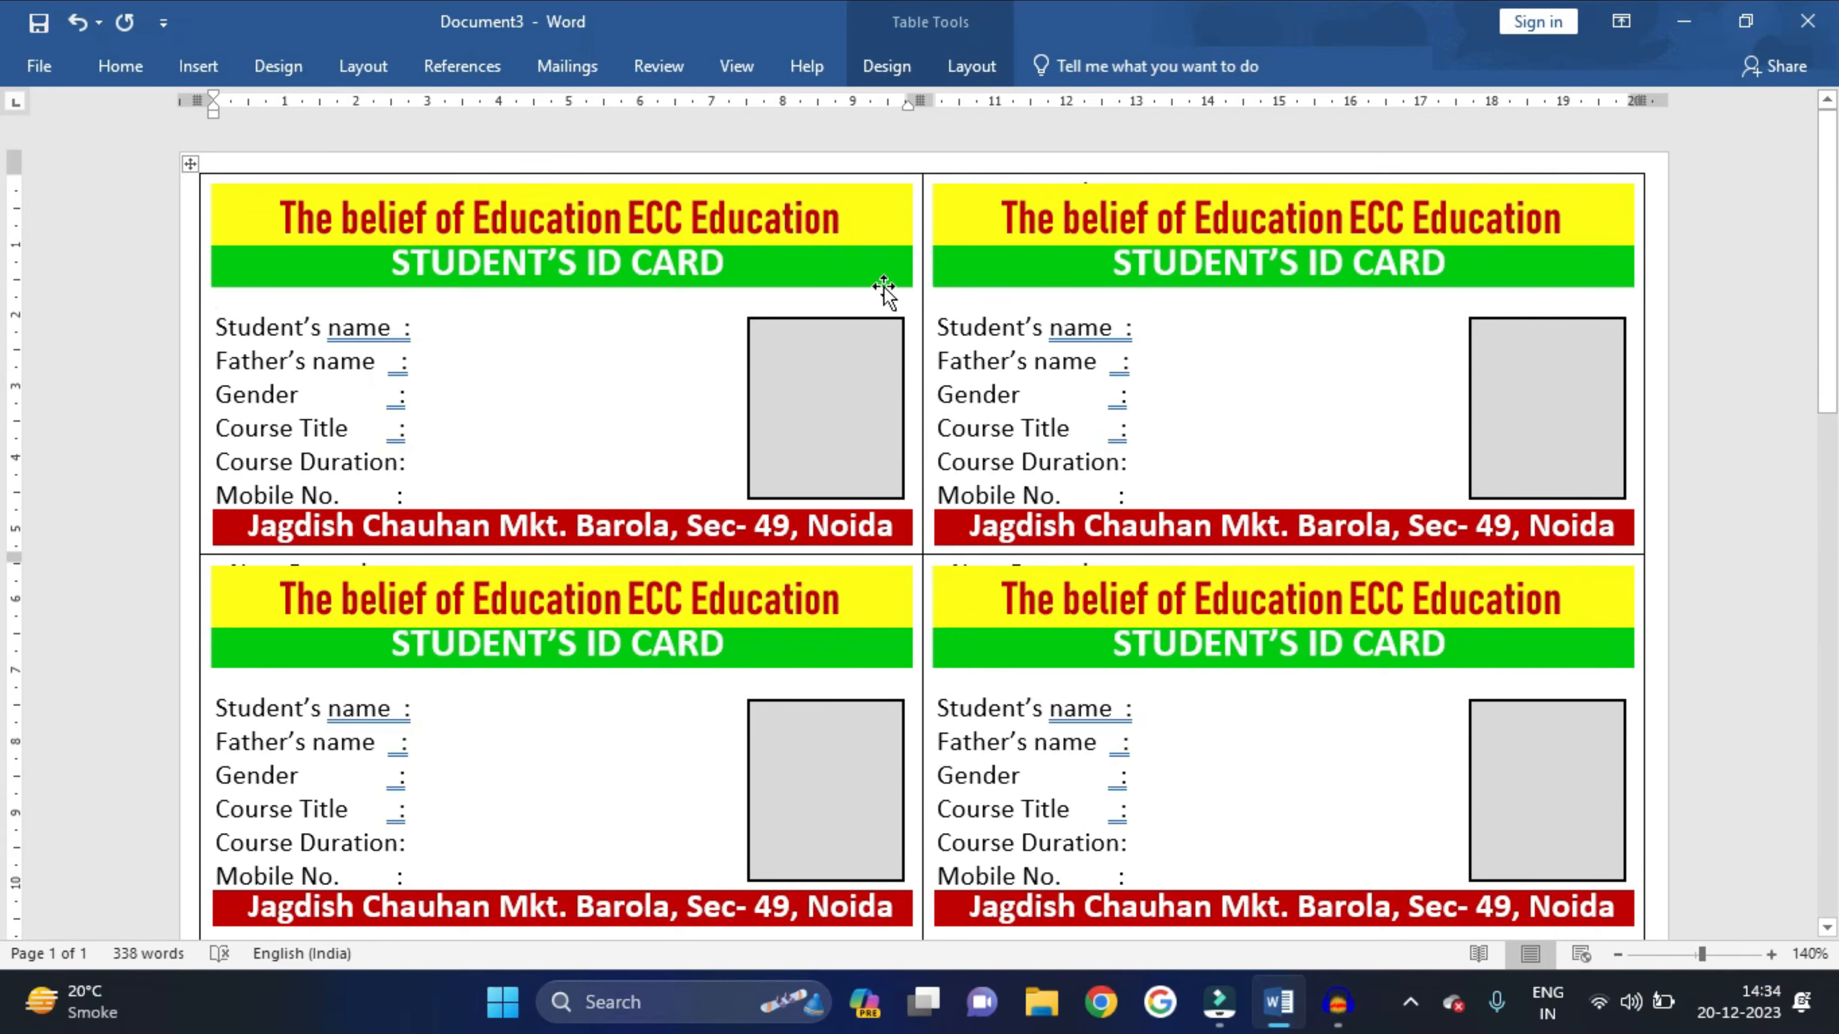
click(574, 70)
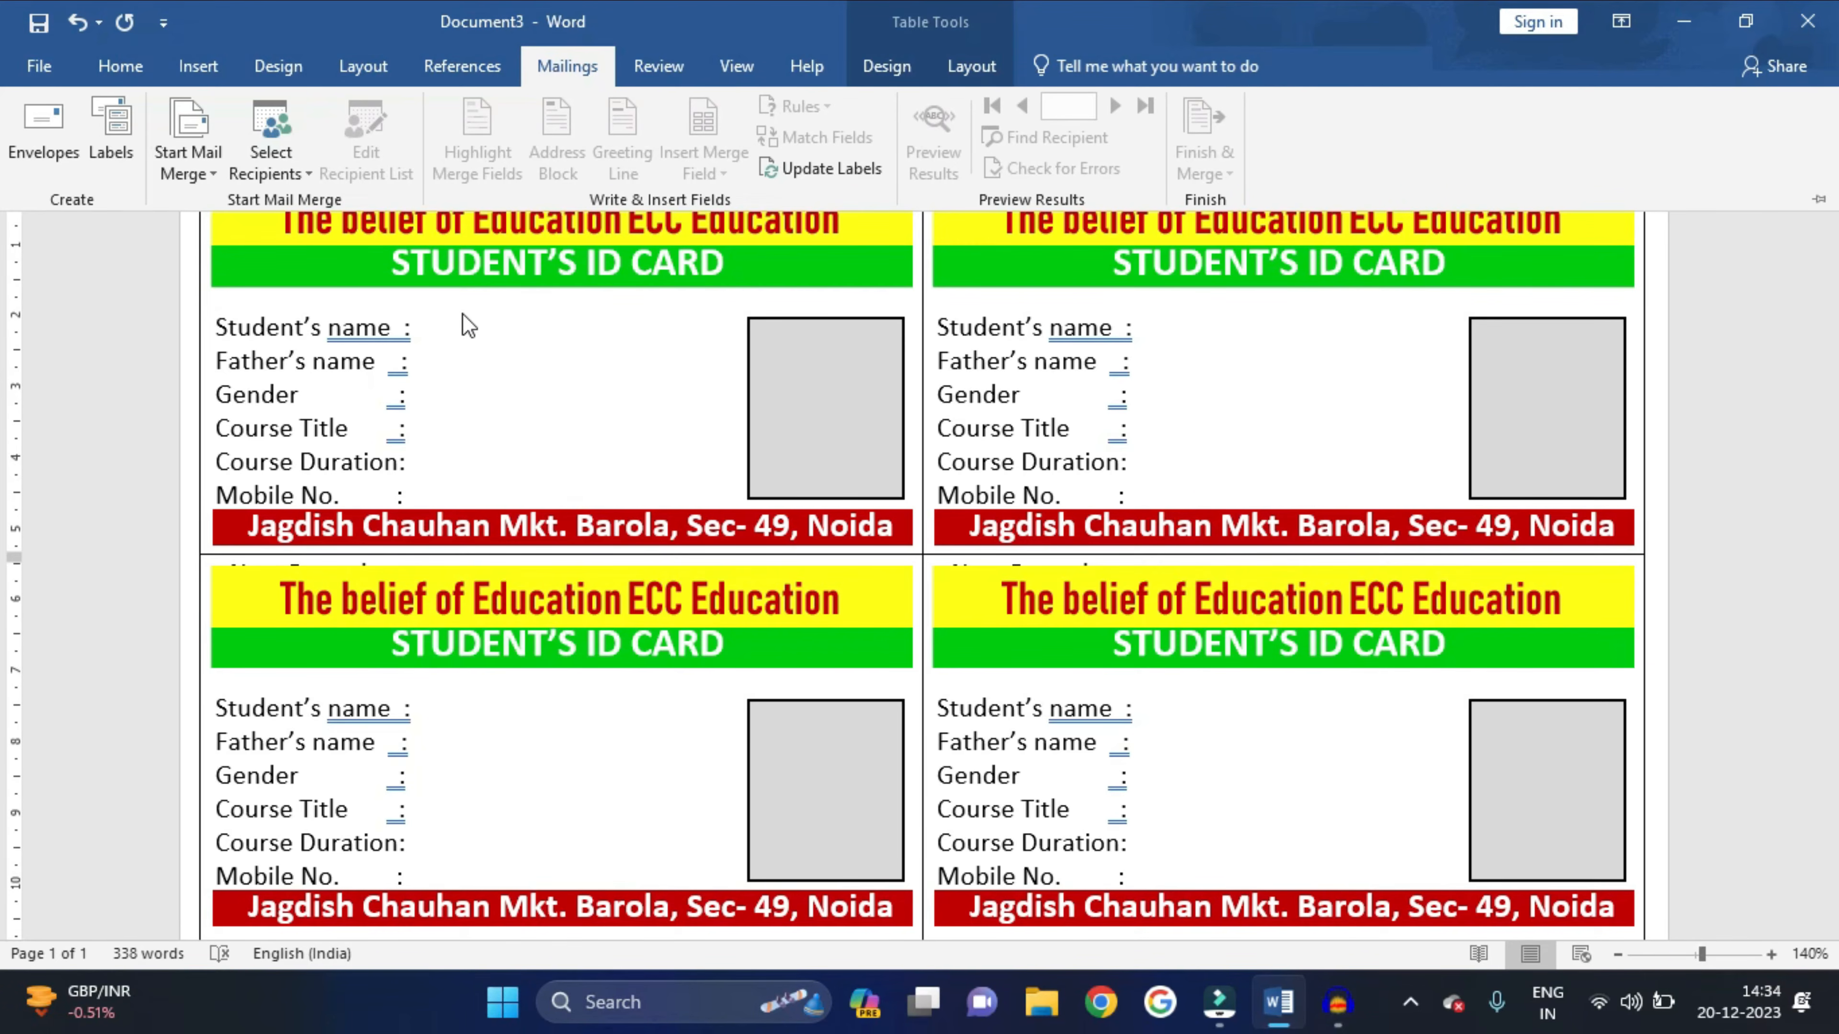
- Use the 'id data' workbook in the my data folder as the recipient list, taking table Sheet1$ with headers
click(298, 172)
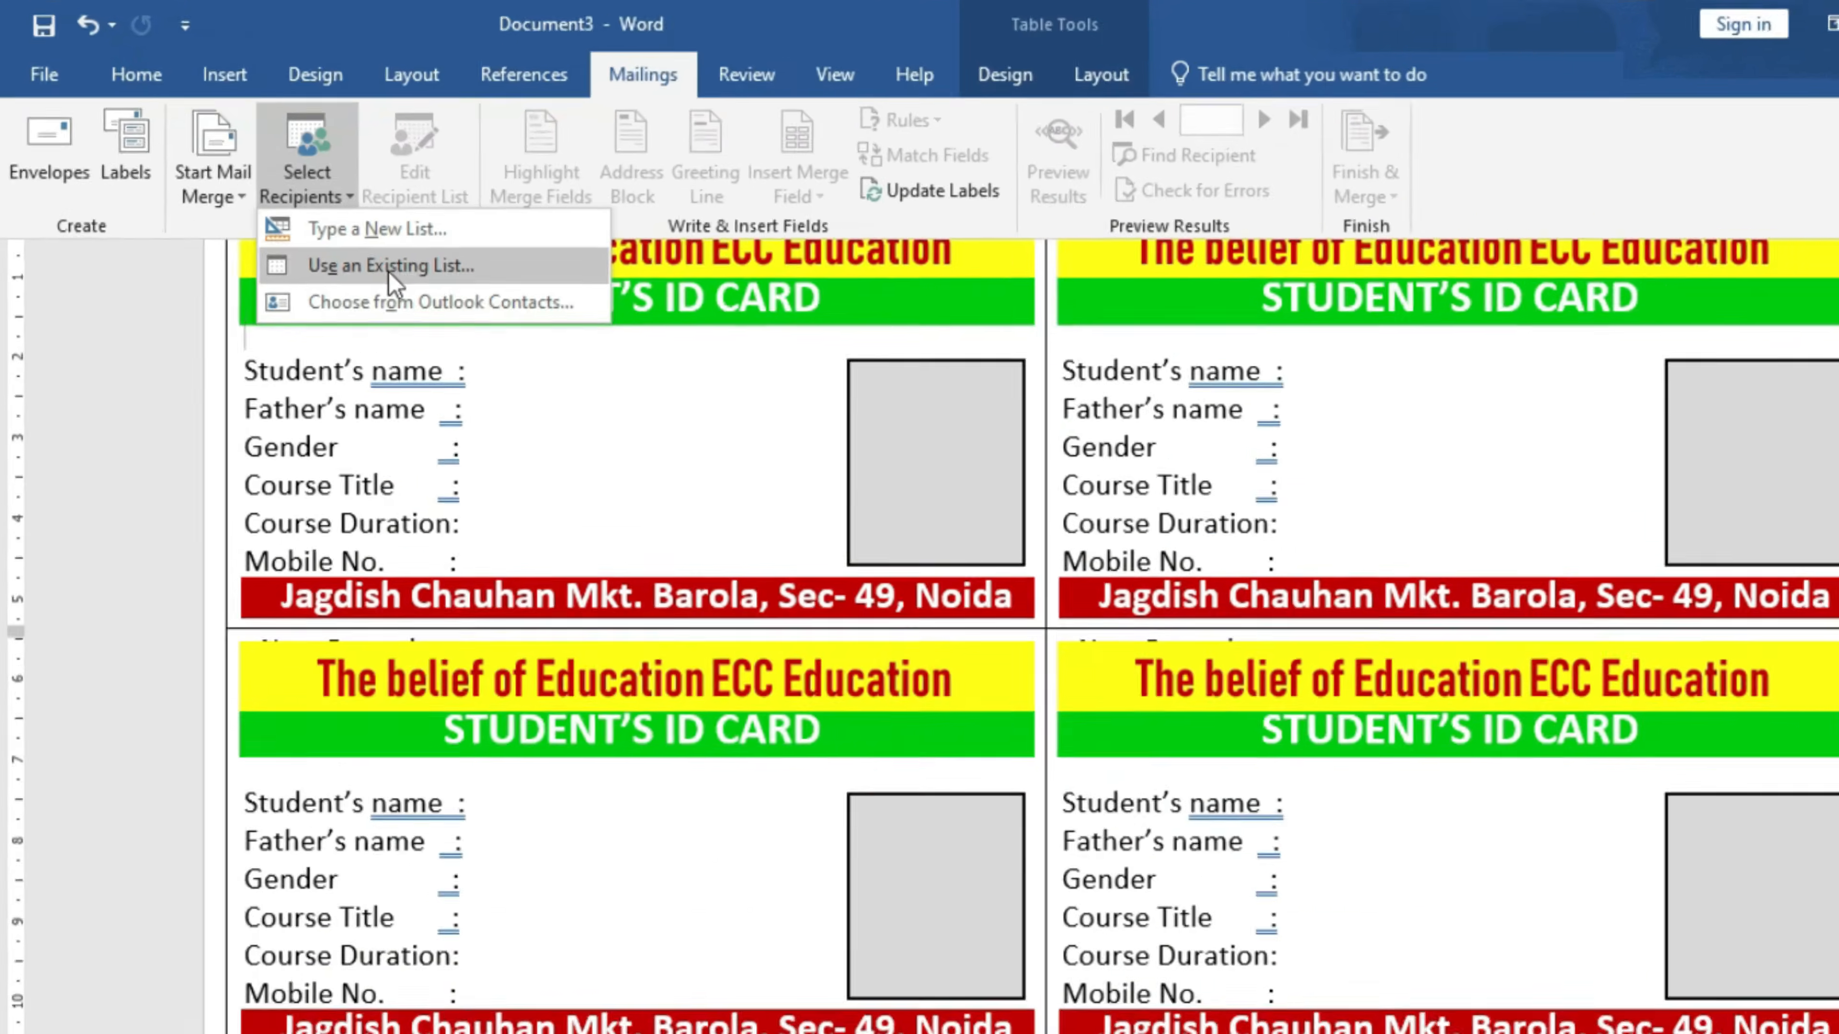
click(389, 270)
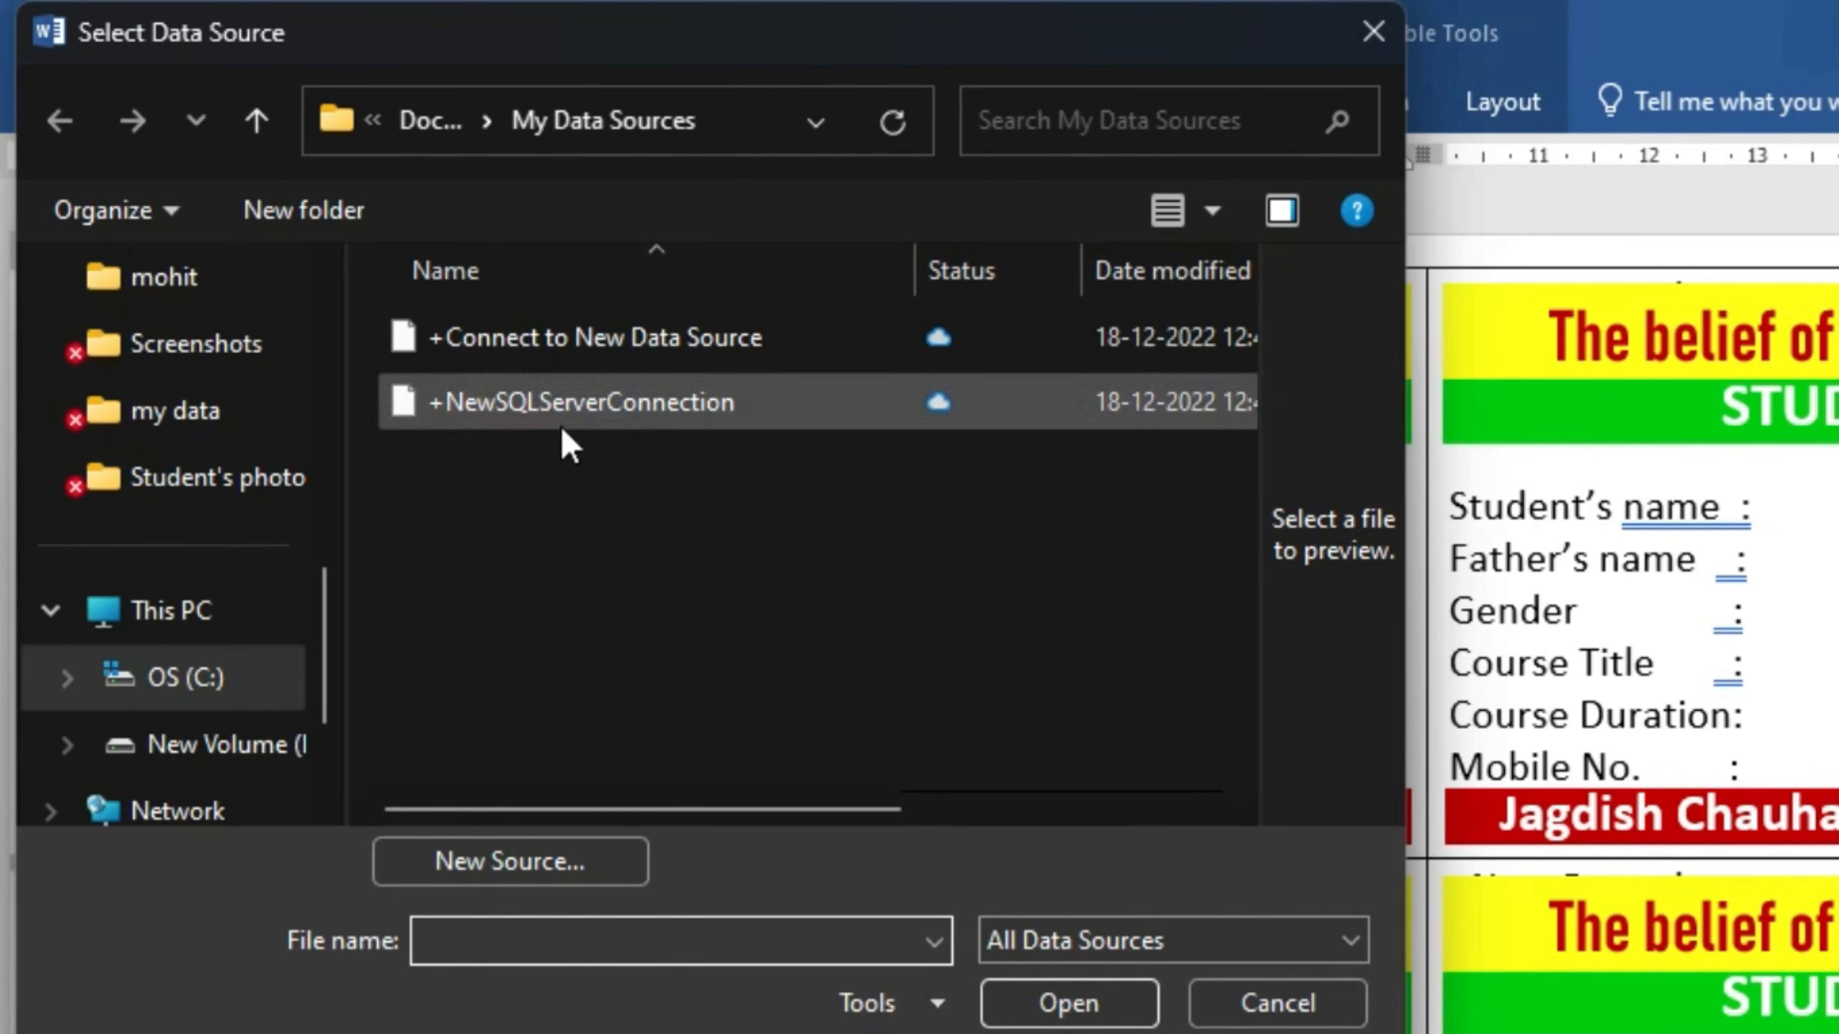
drag(325, 620, 357, 442)
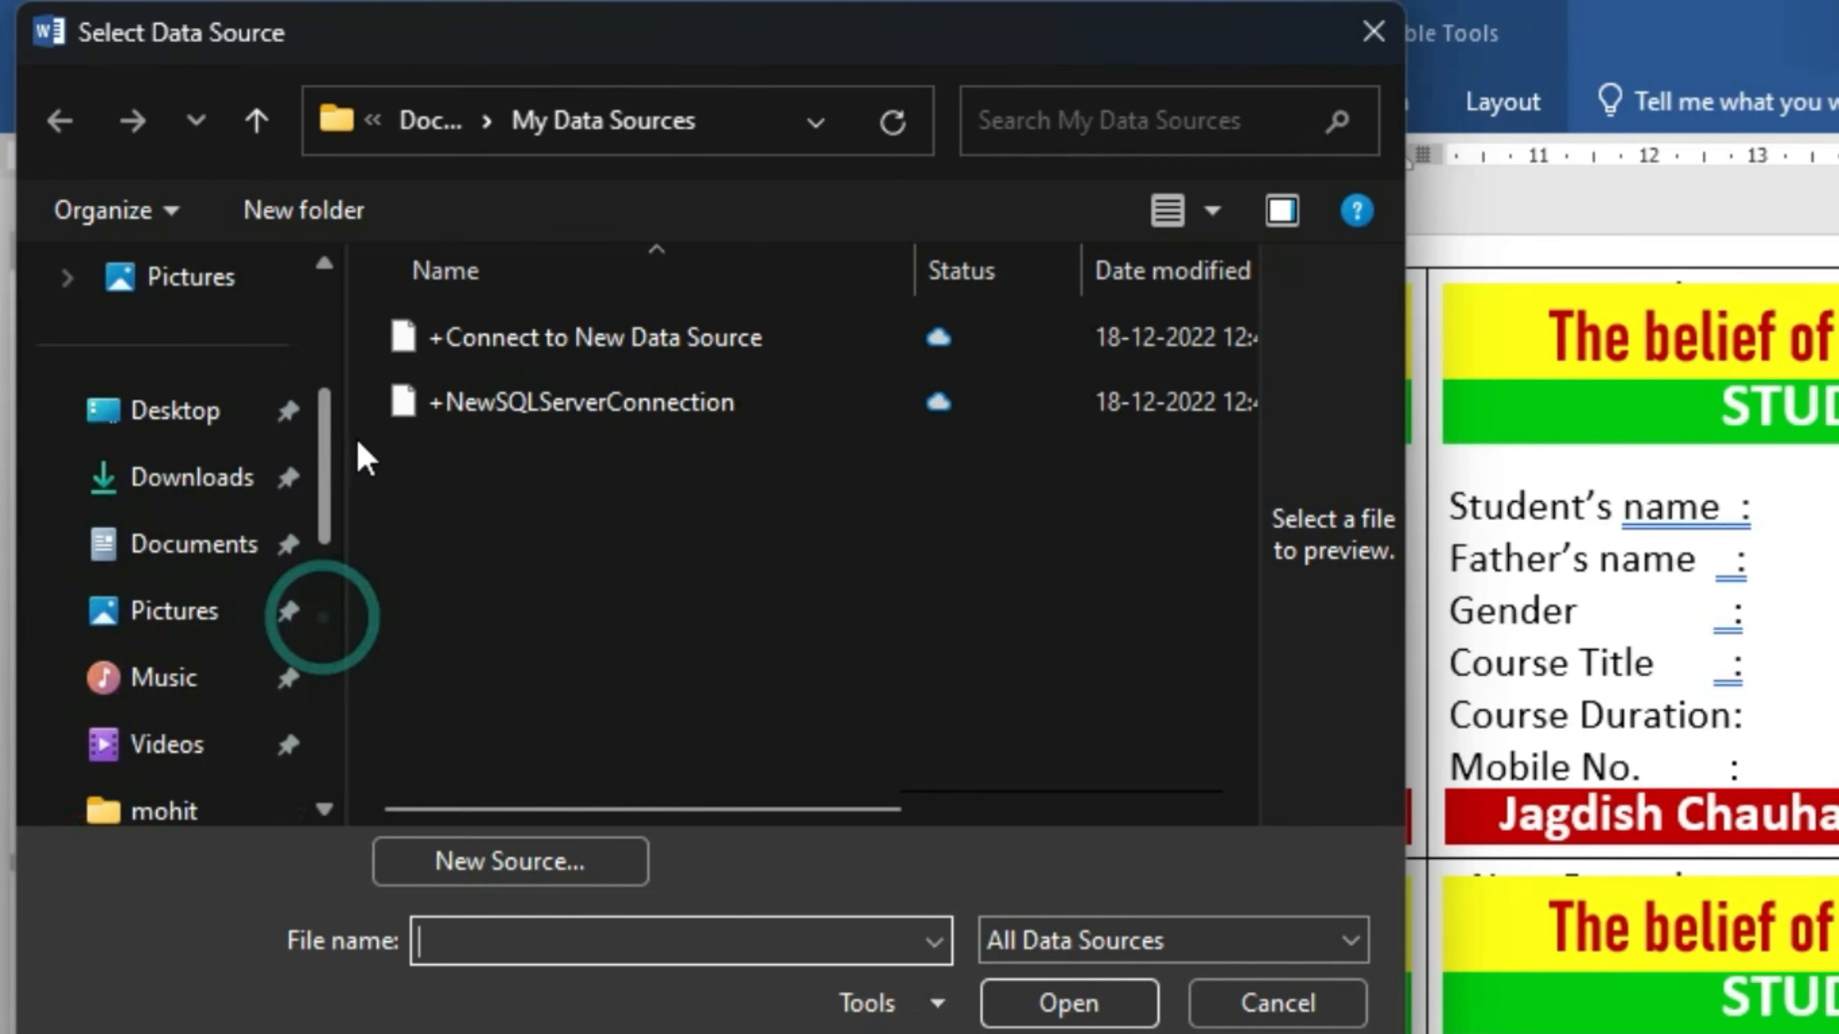
click(177, 431)
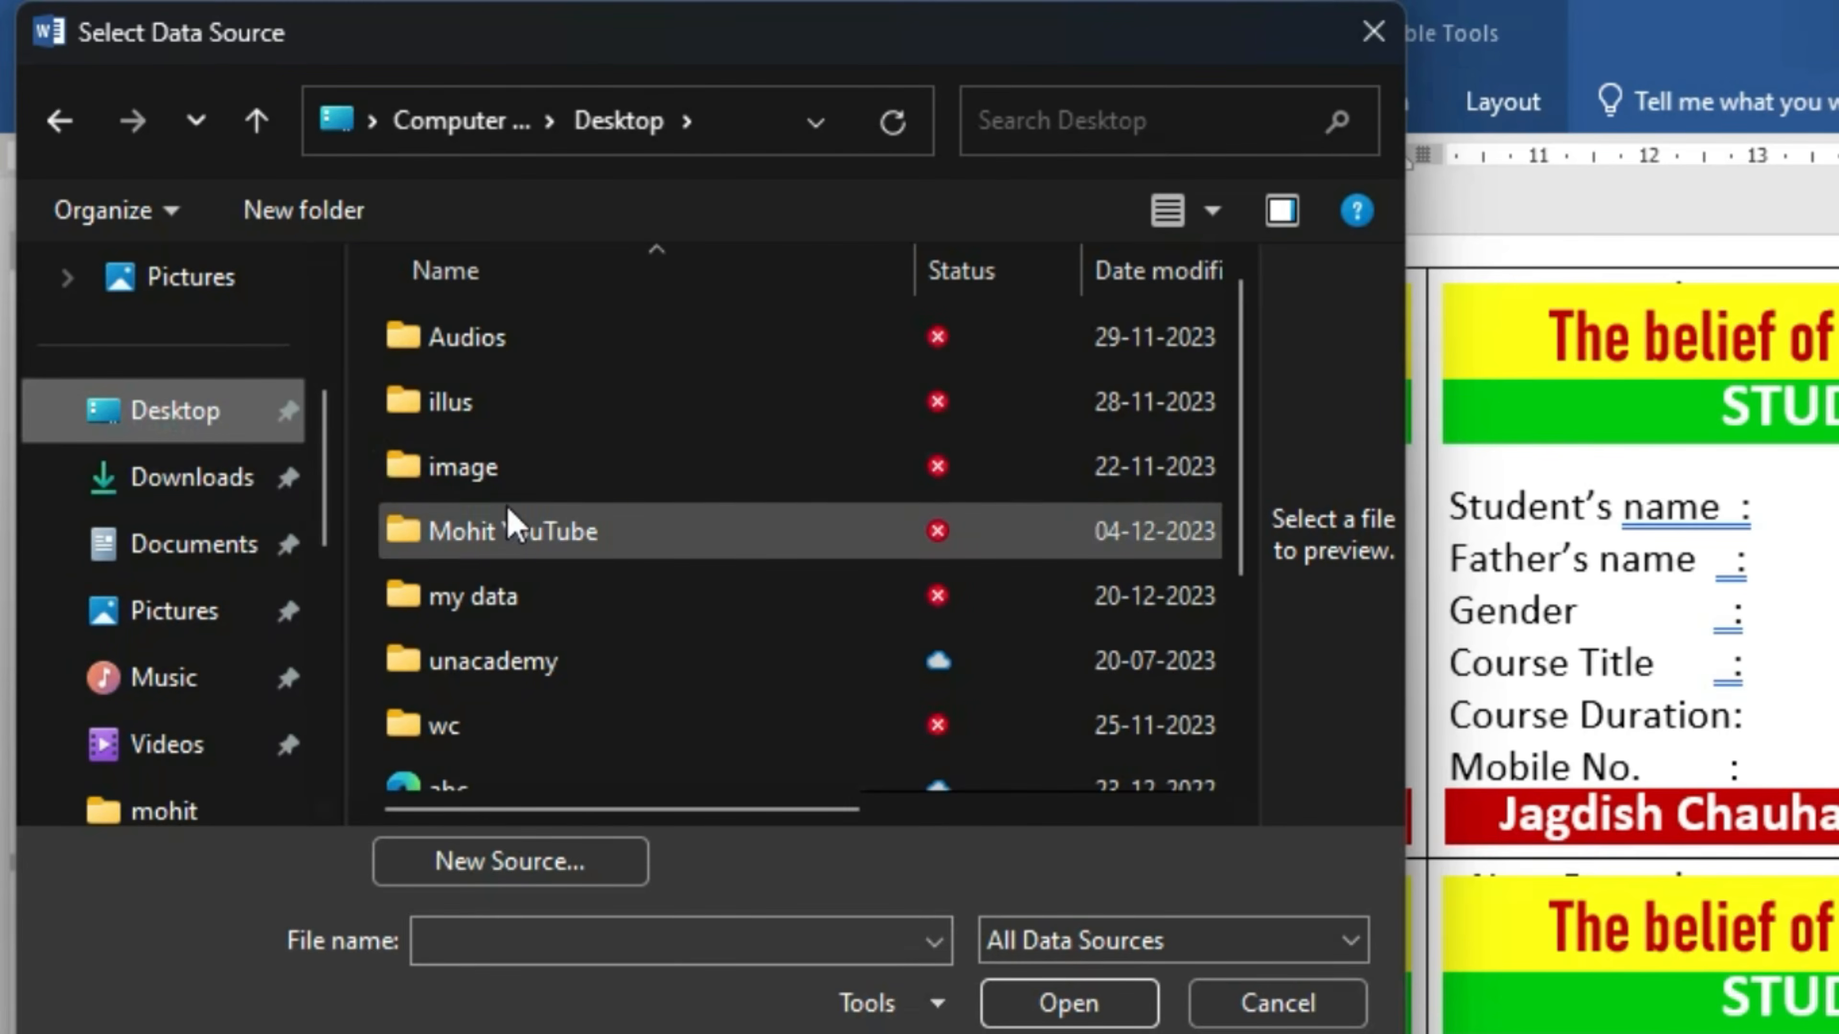
double_click(514, 598)
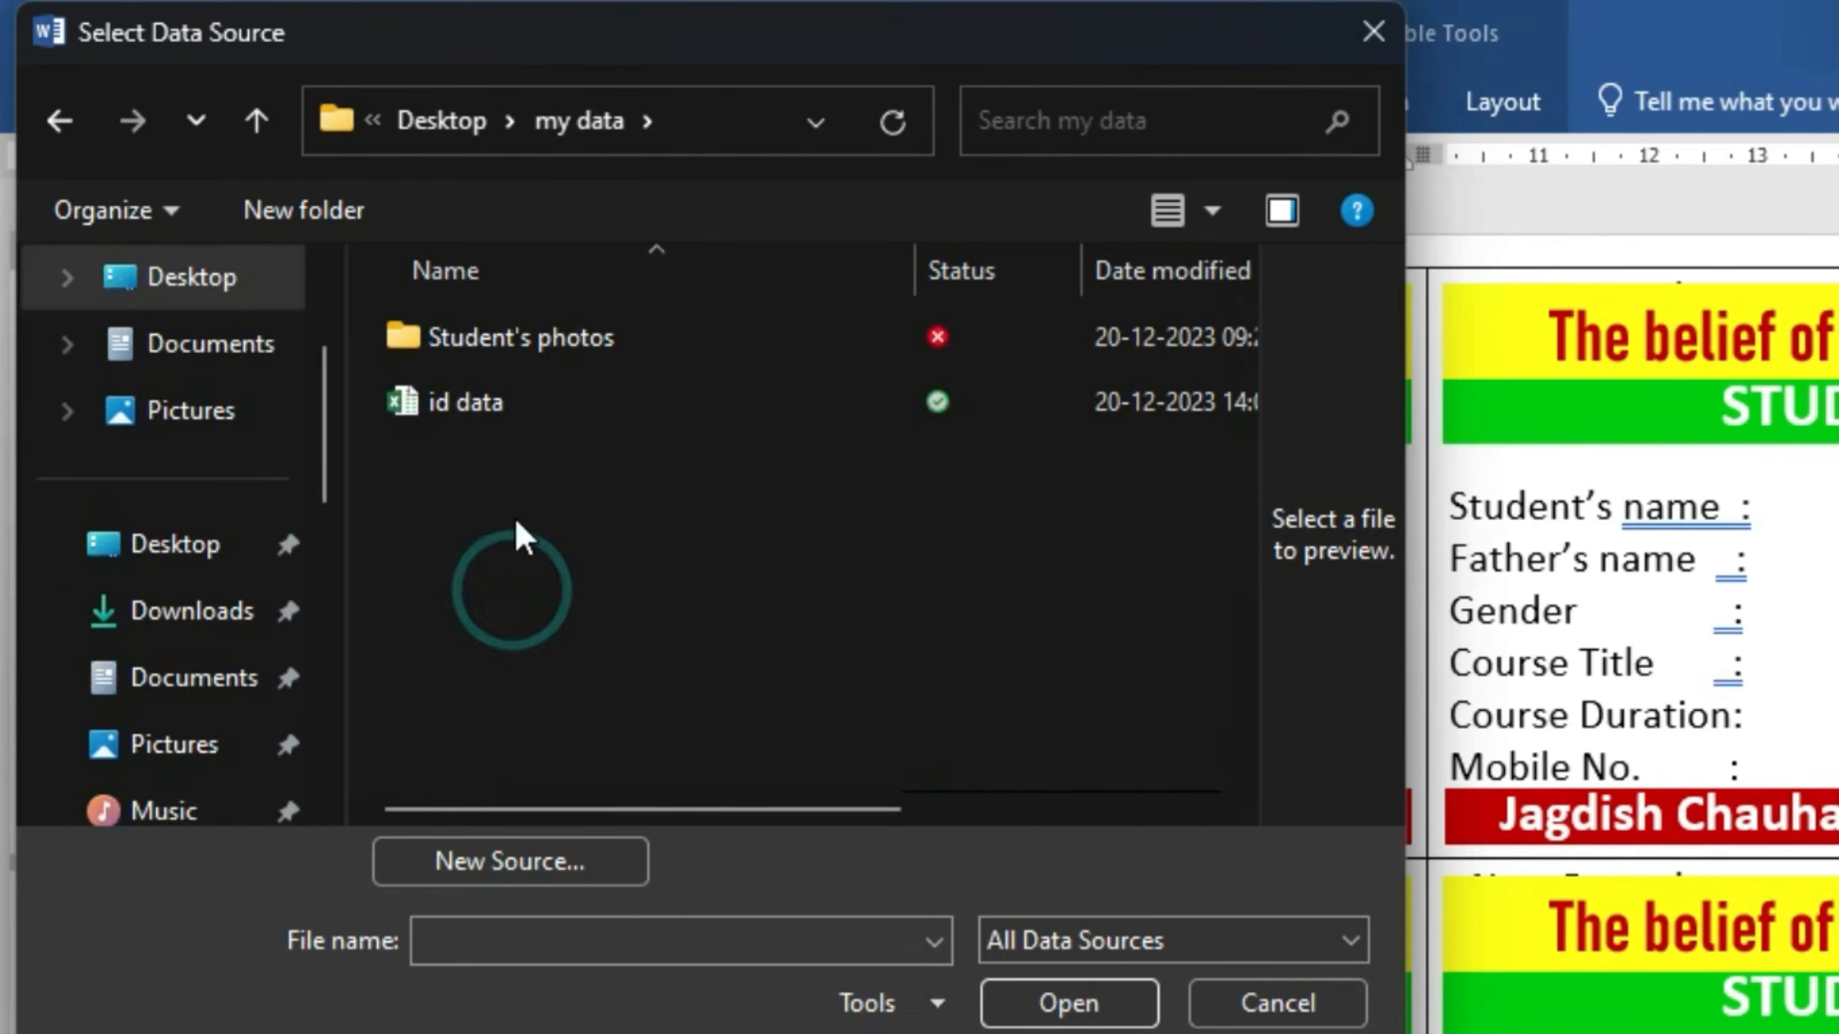
click(494, 424)
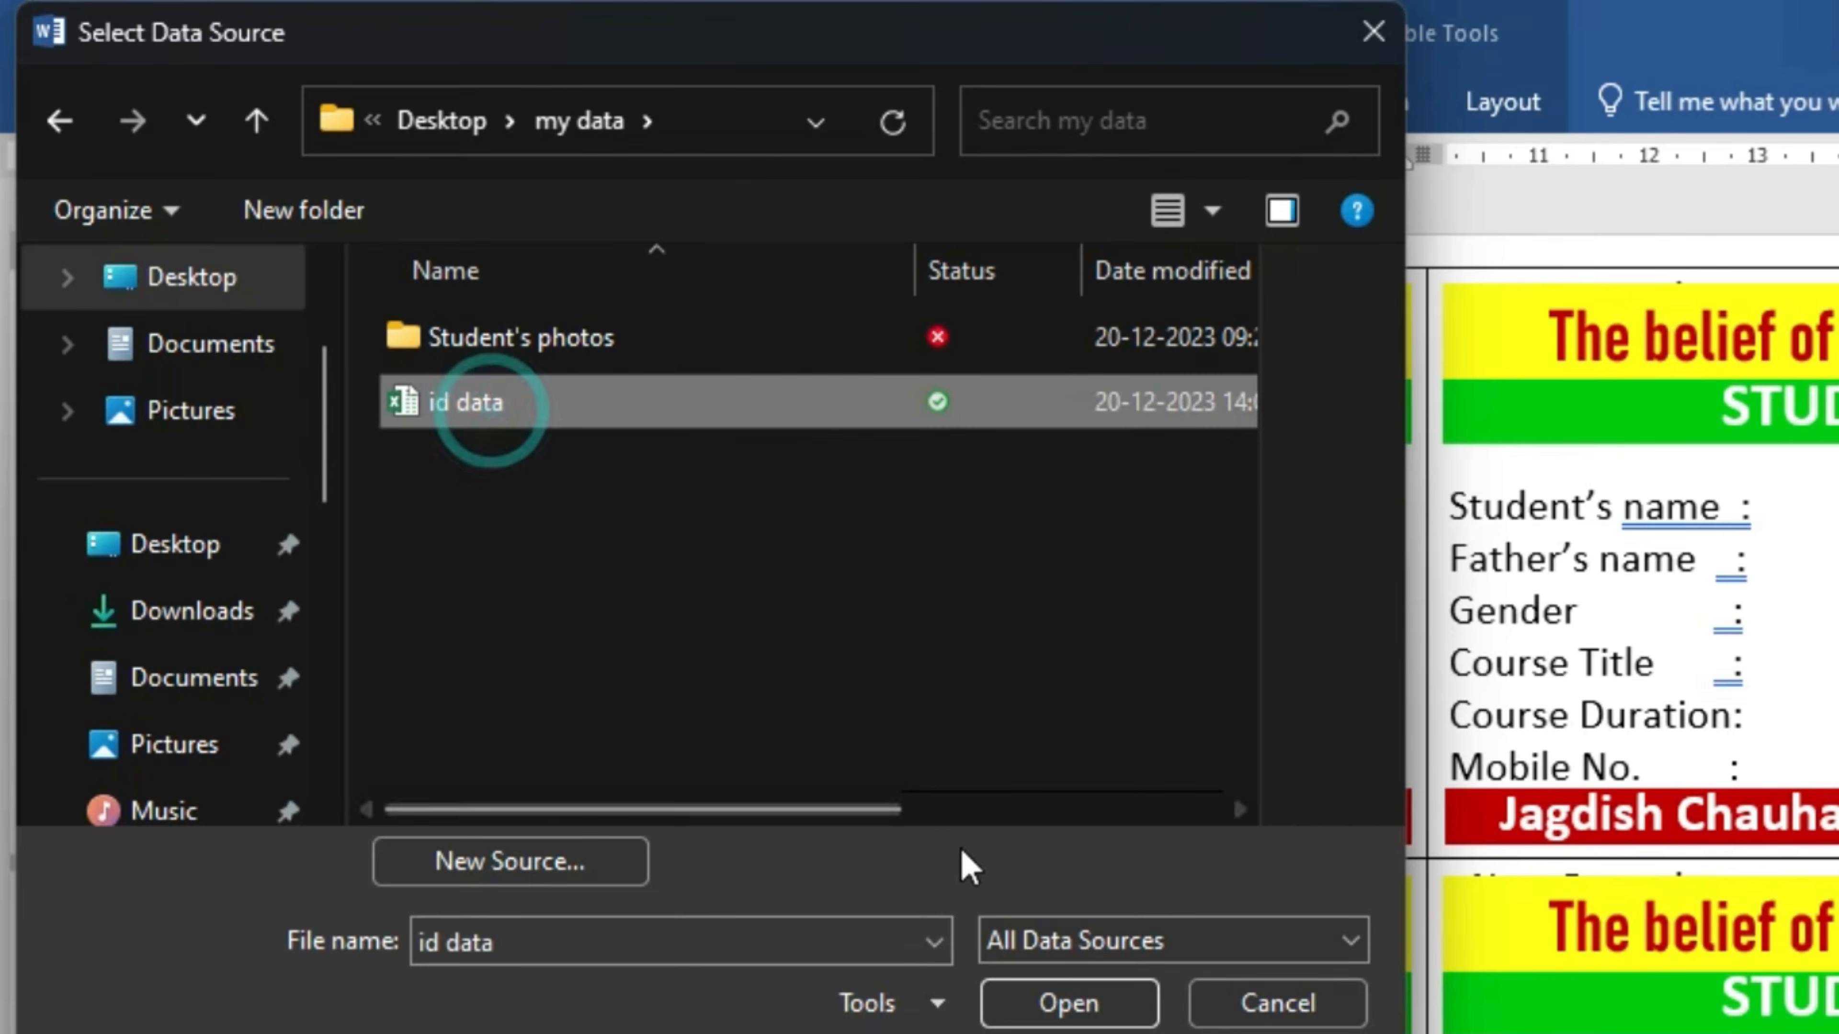
click(1051, 1007)
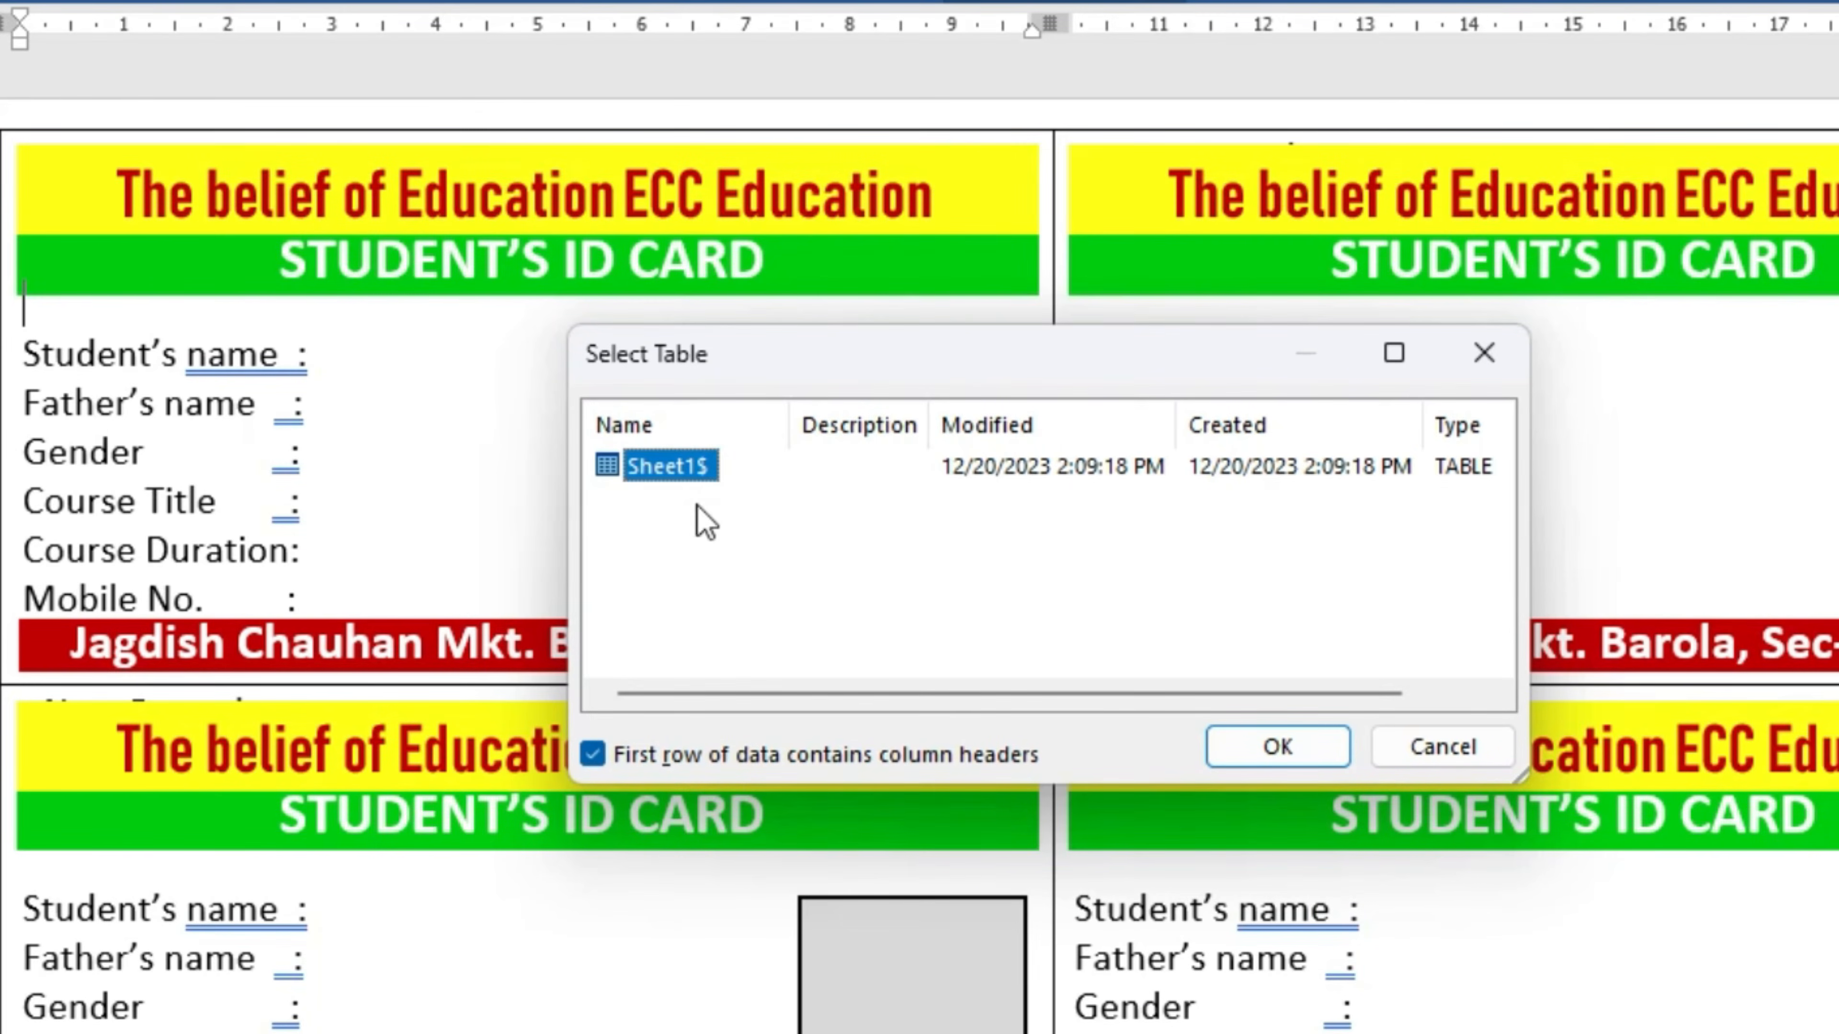
click(1284, 746)
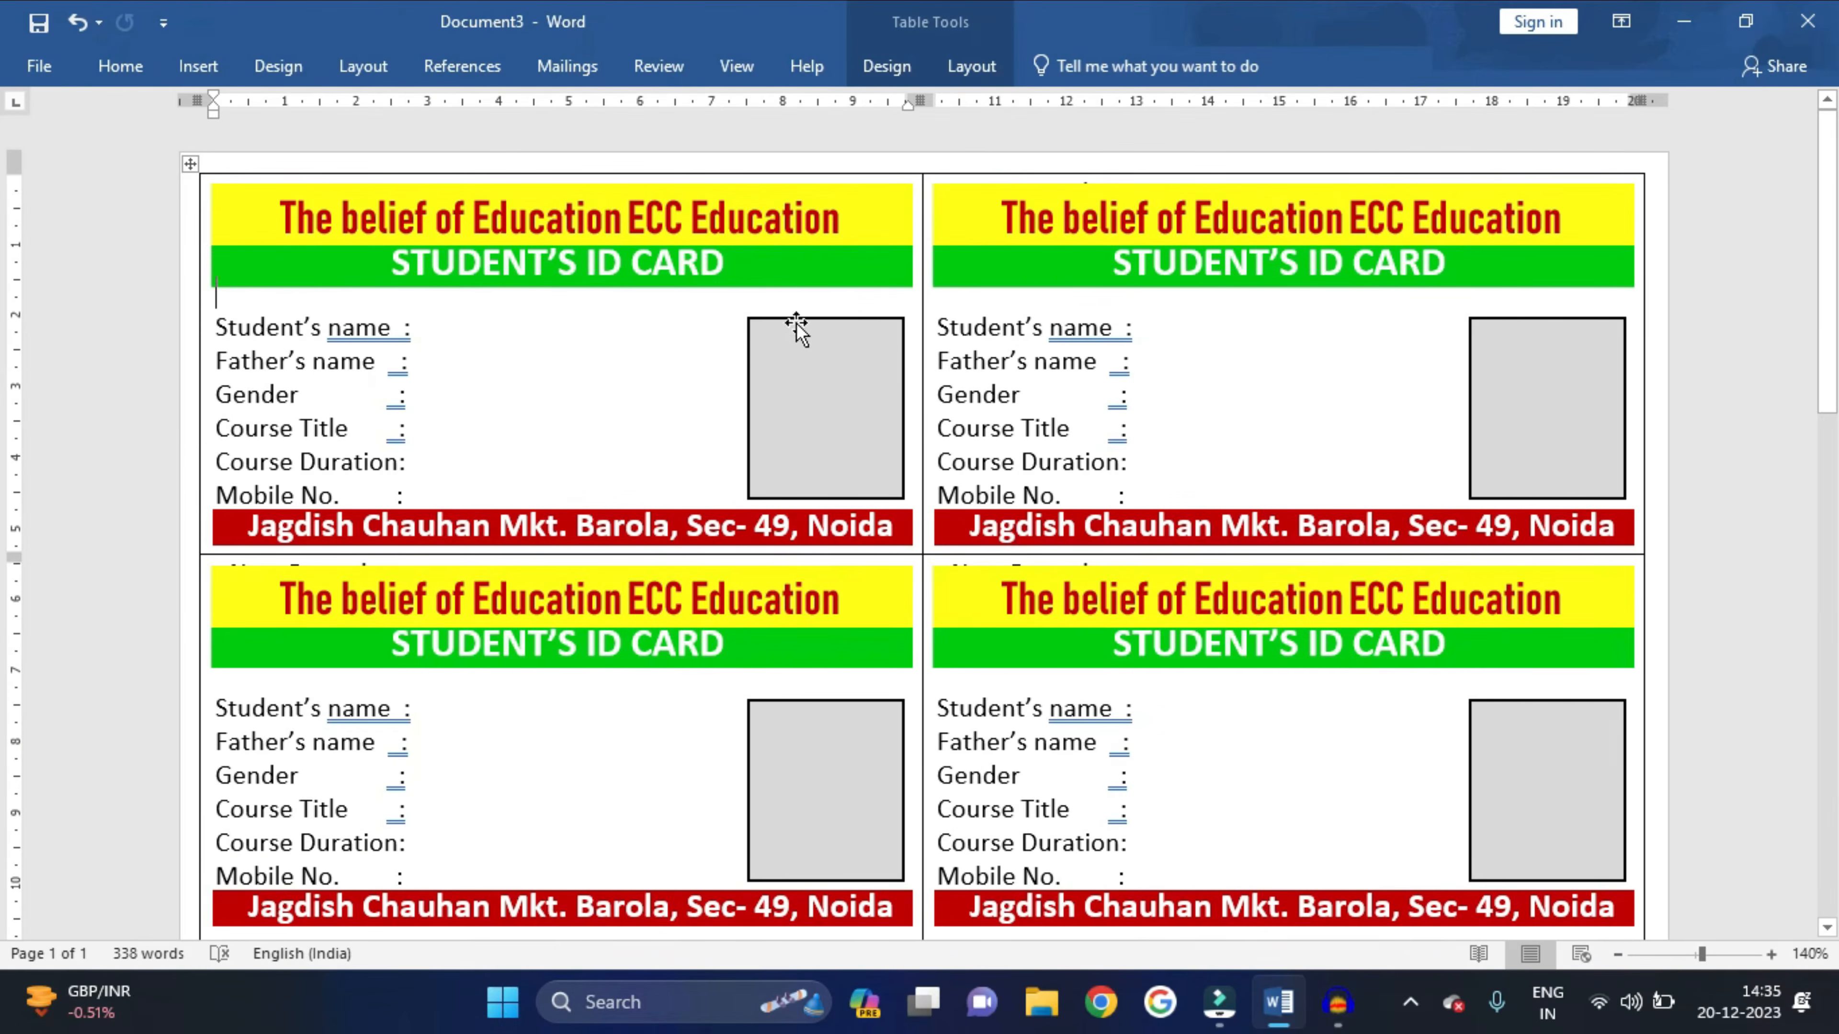
- Insert the «Student_name» and «Father_name» merge fields after their labels on the first card
click(453, 334)
click(567, 66)
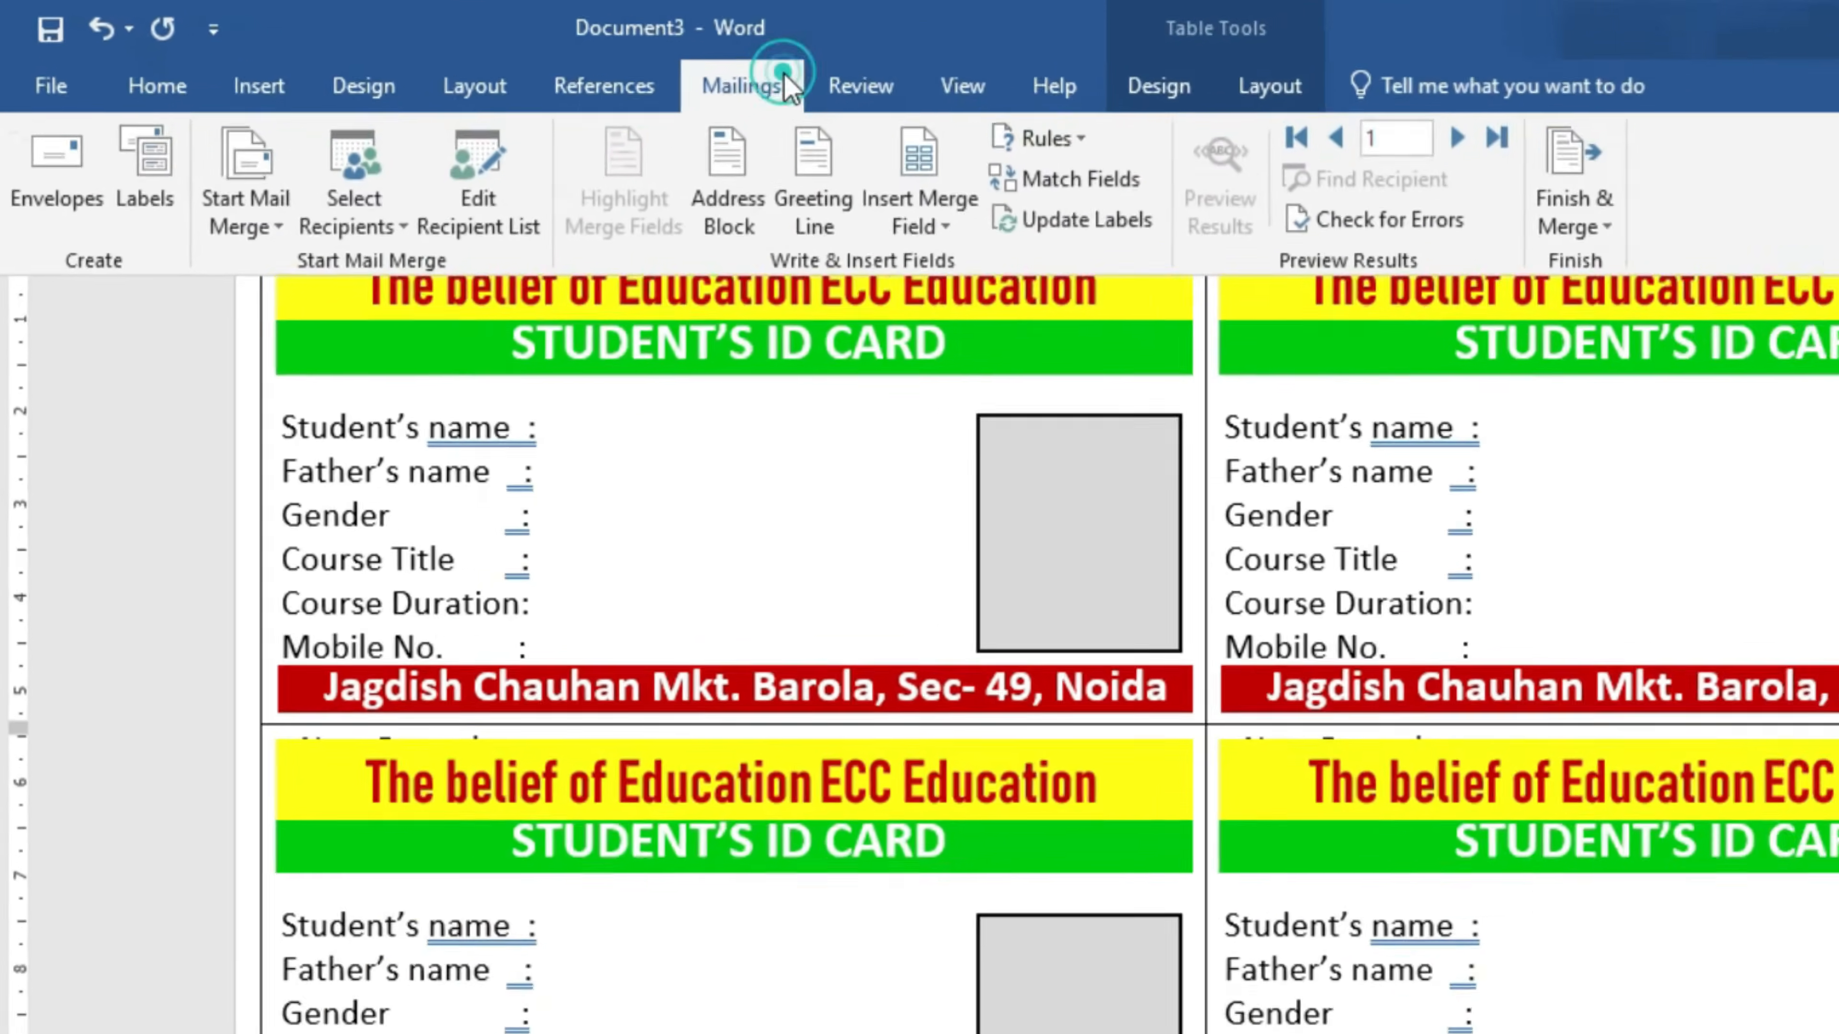
click(722, 174)
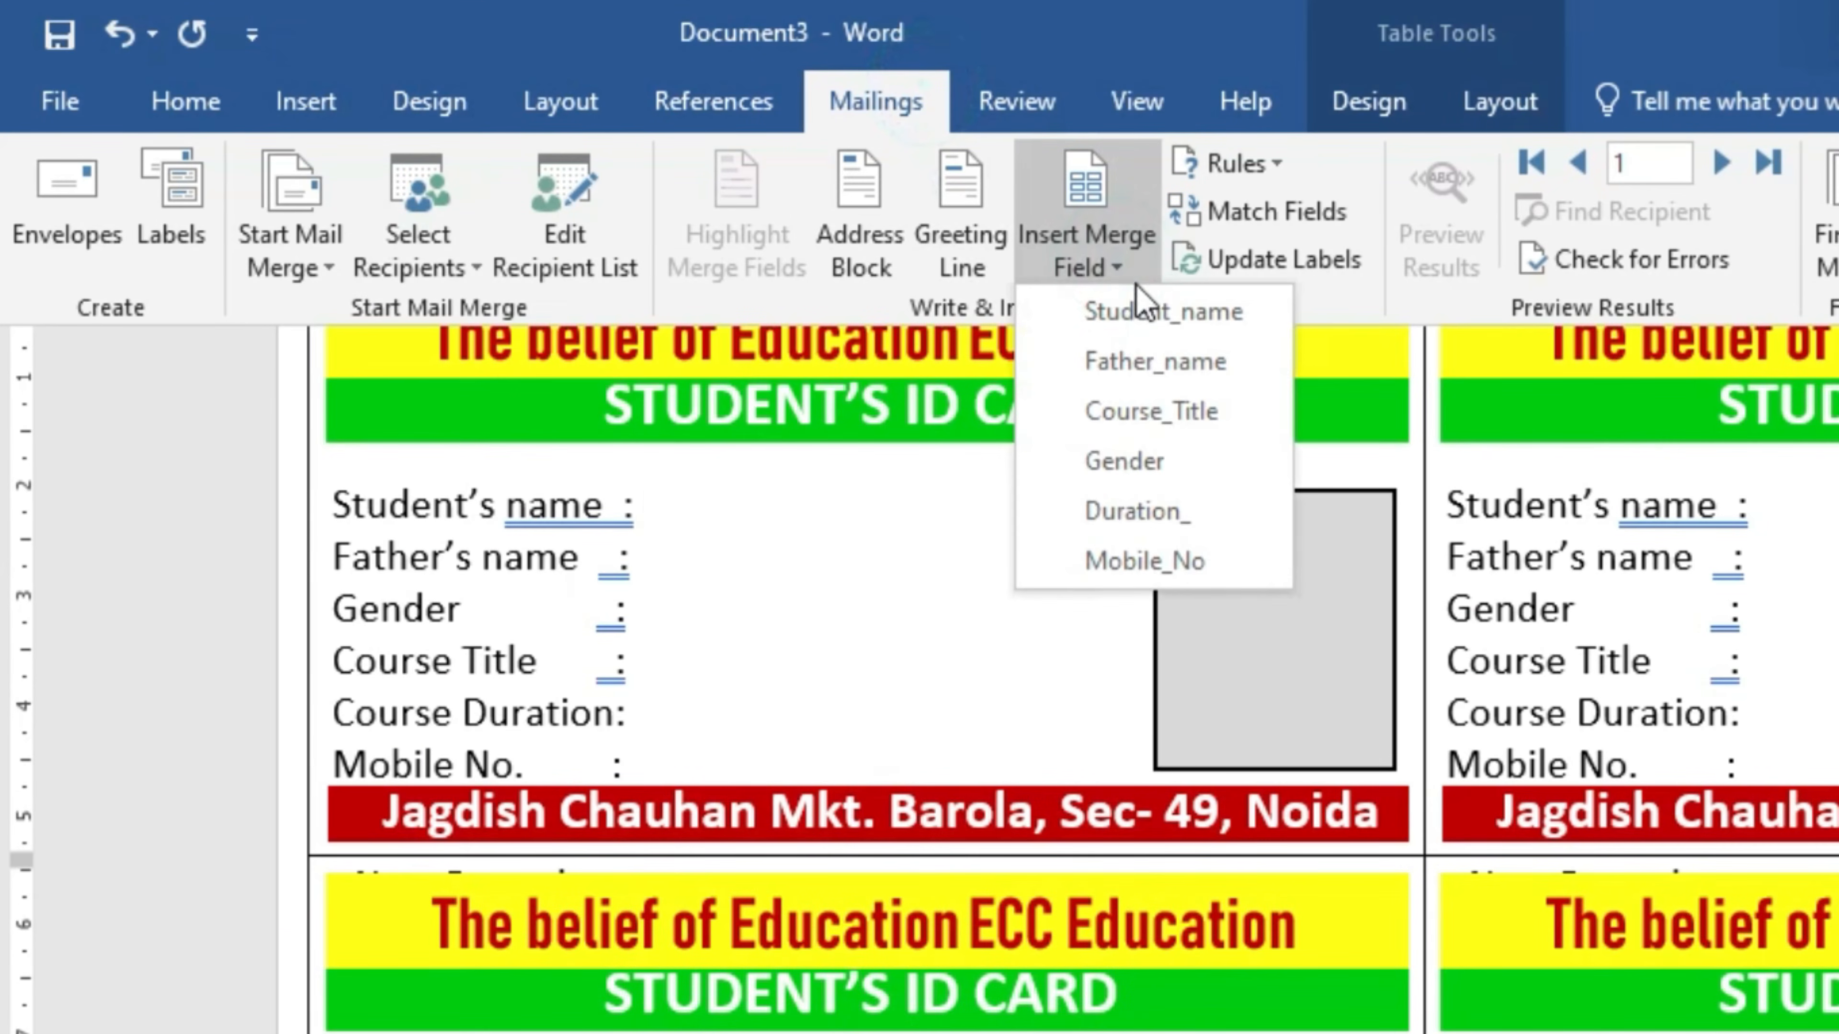
click(1154, 311)
click(679, 567)
click(679, 567)
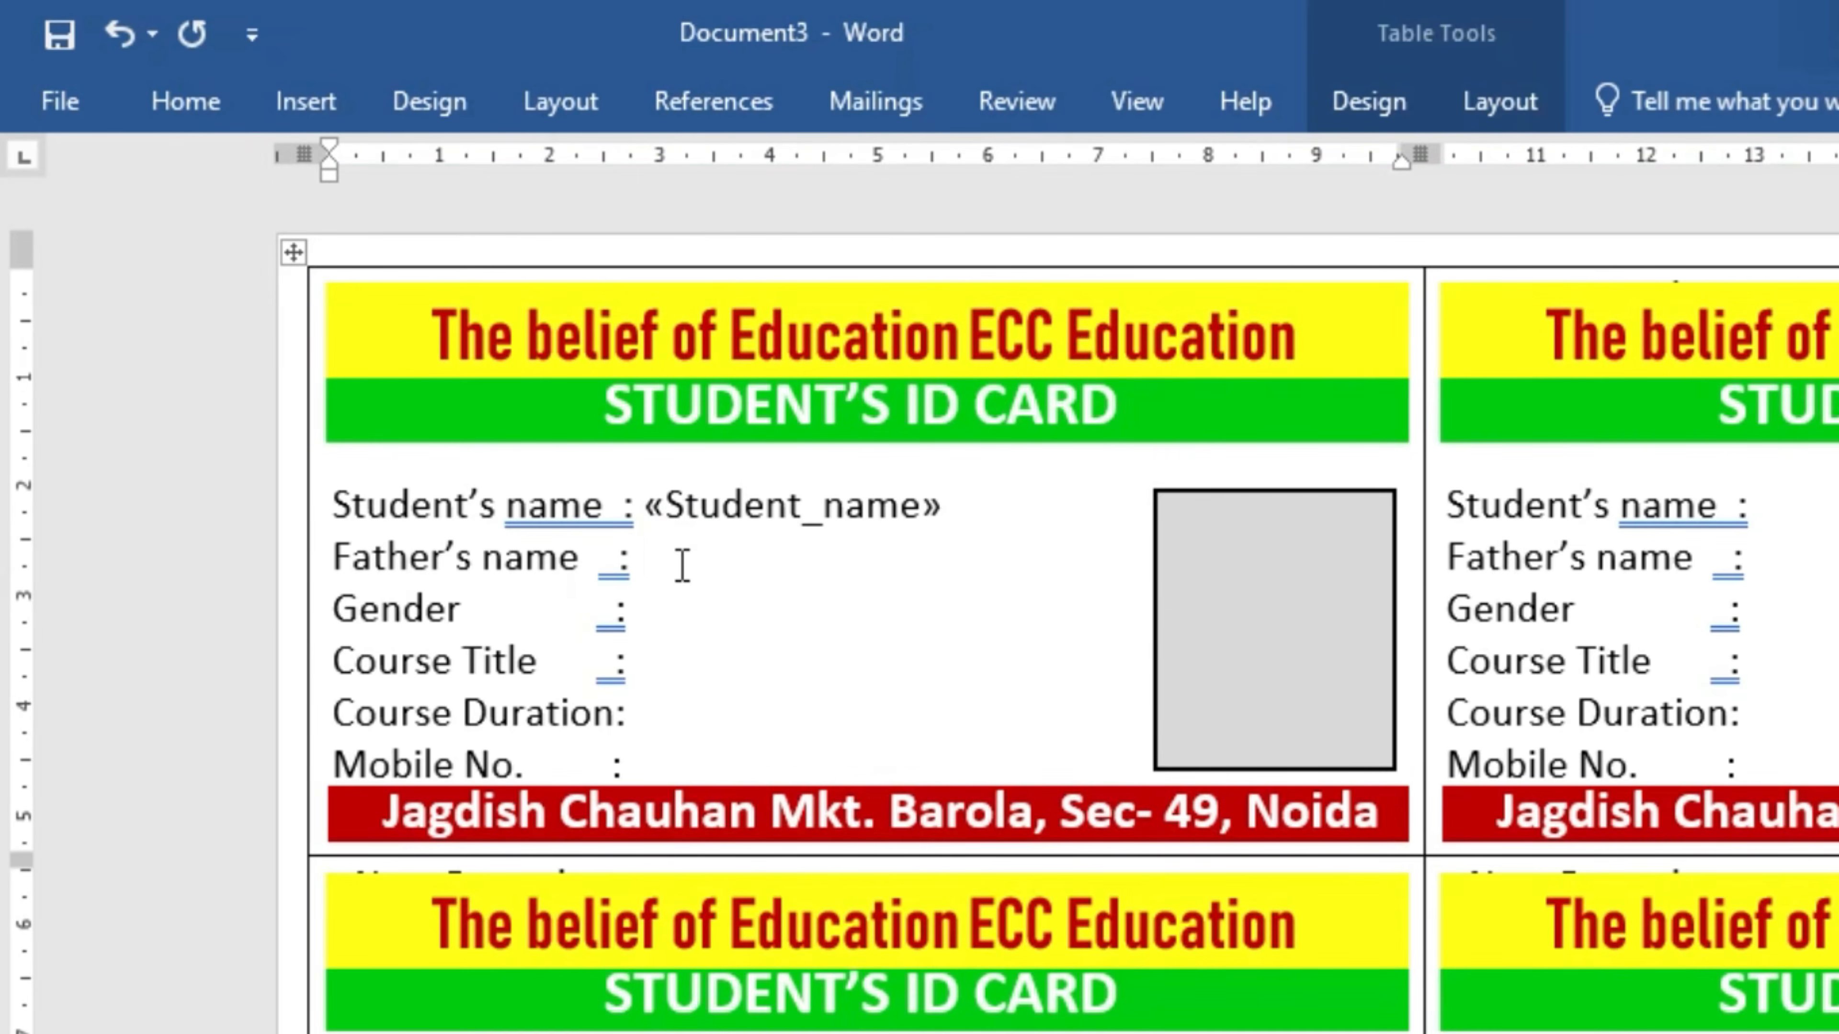
click(880, 102)
click(1134, 267)
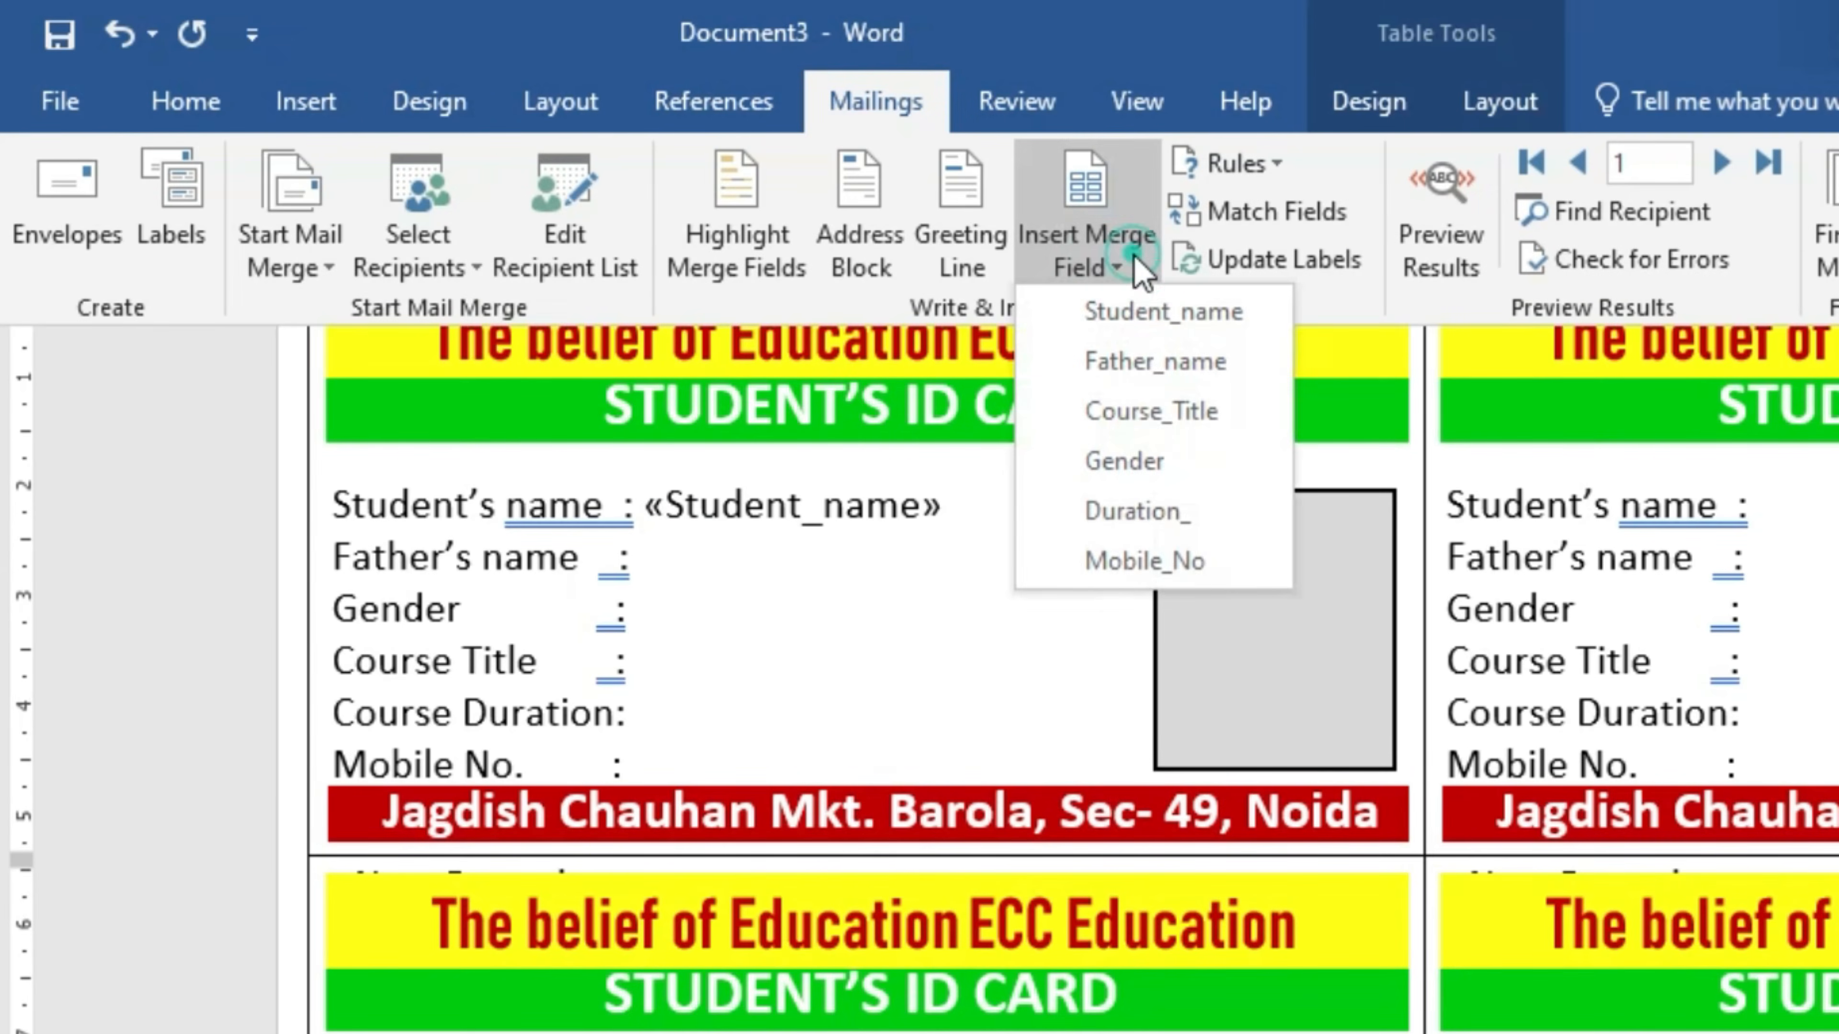
click(1155, 361)
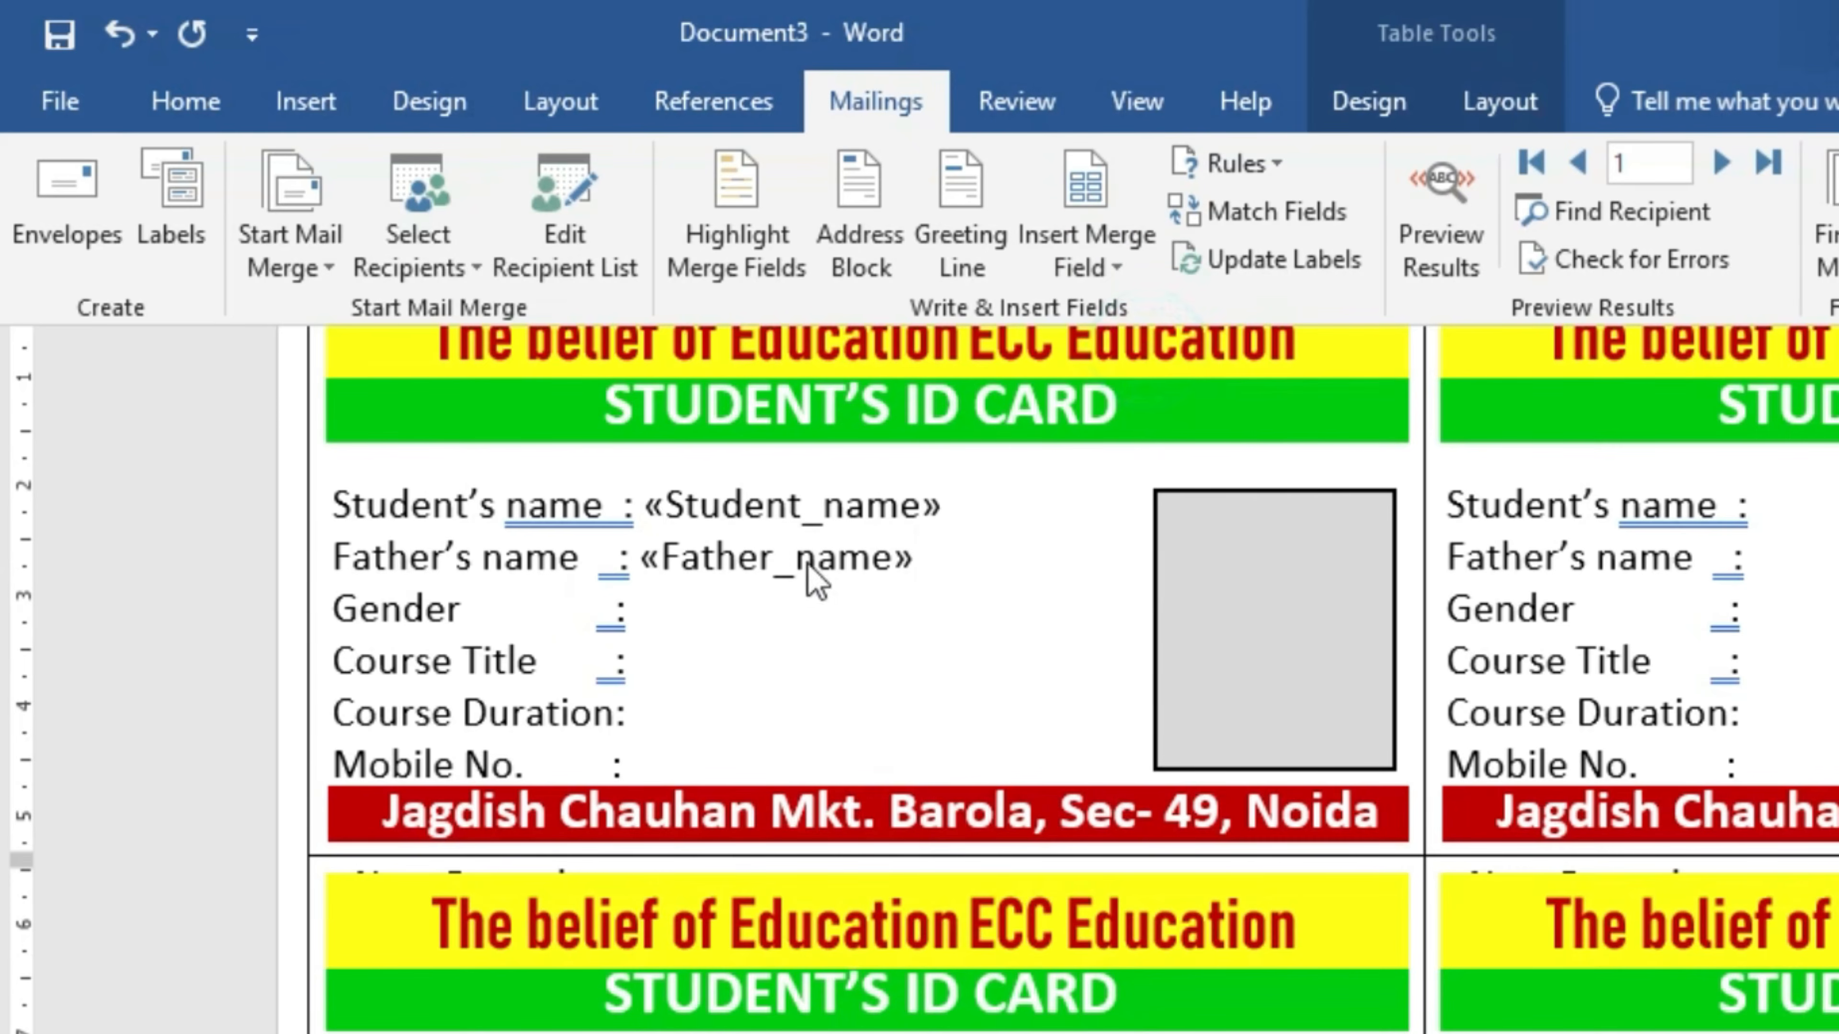
- Insert the «Gender» and «Course_Title» merge fields after their labels on the first card
click(662, 610)
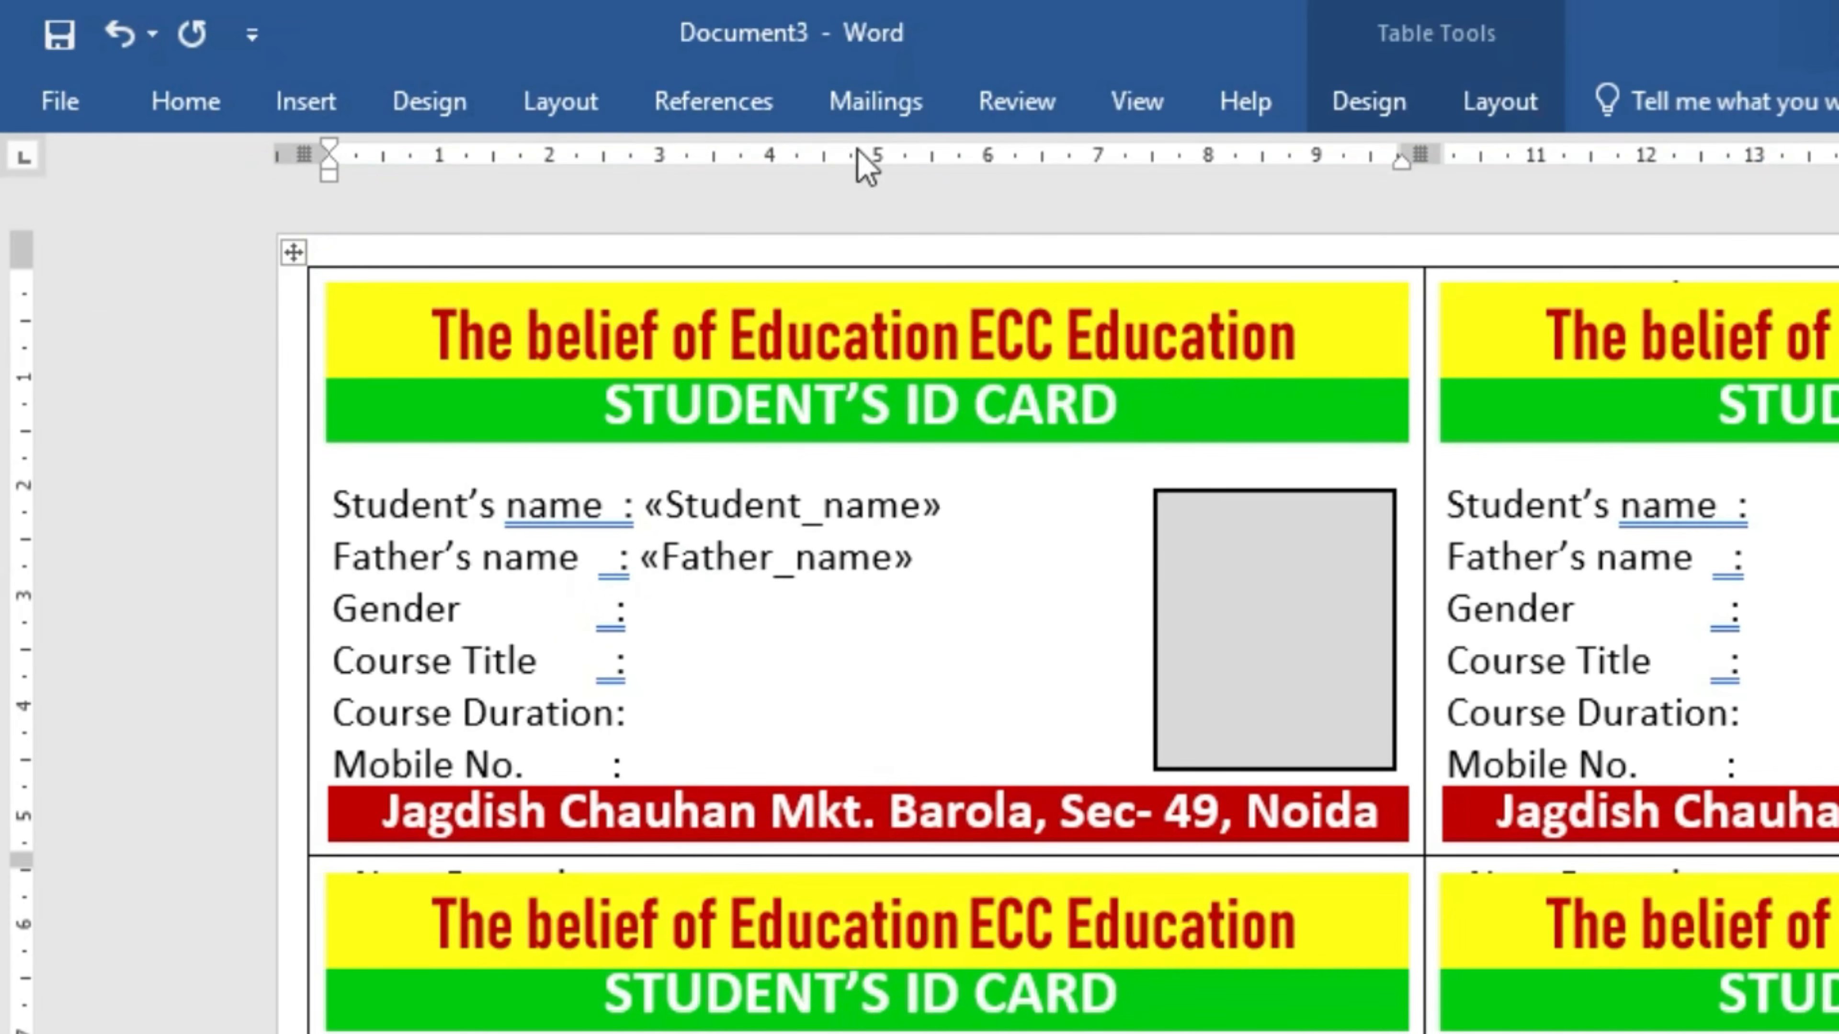
click(876, 105)
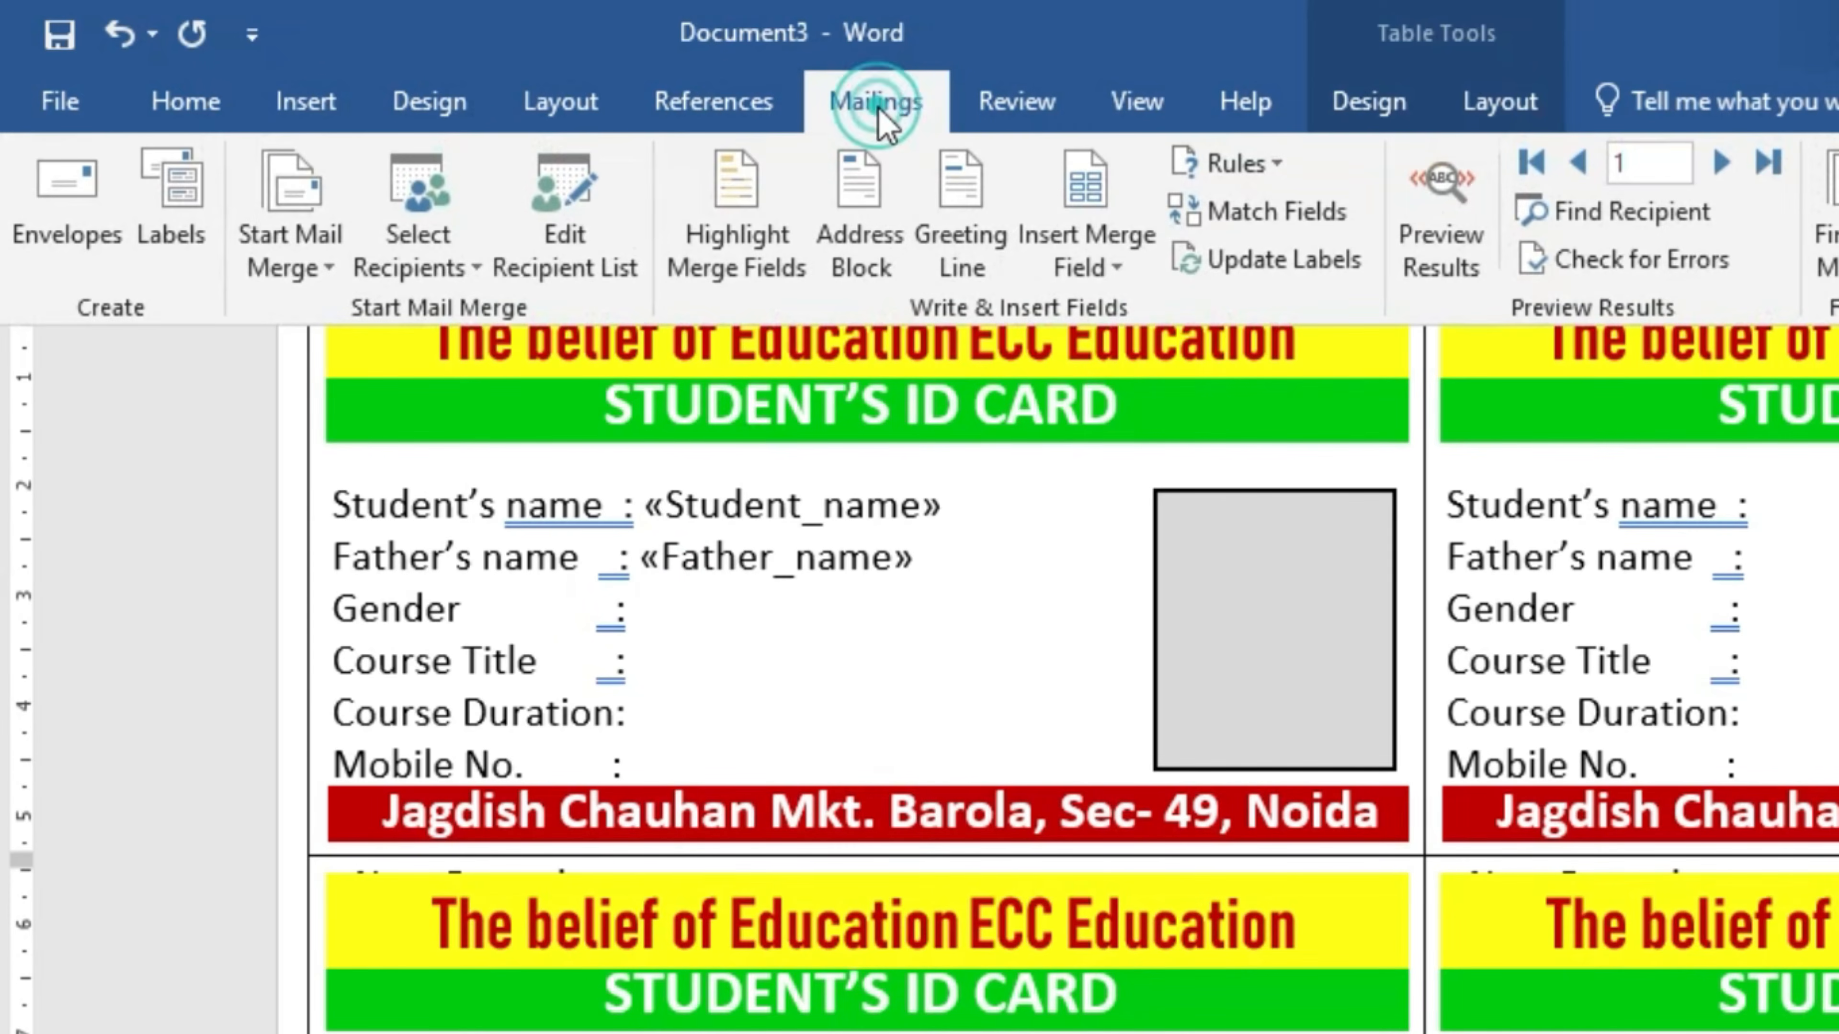
click(1098, 254)
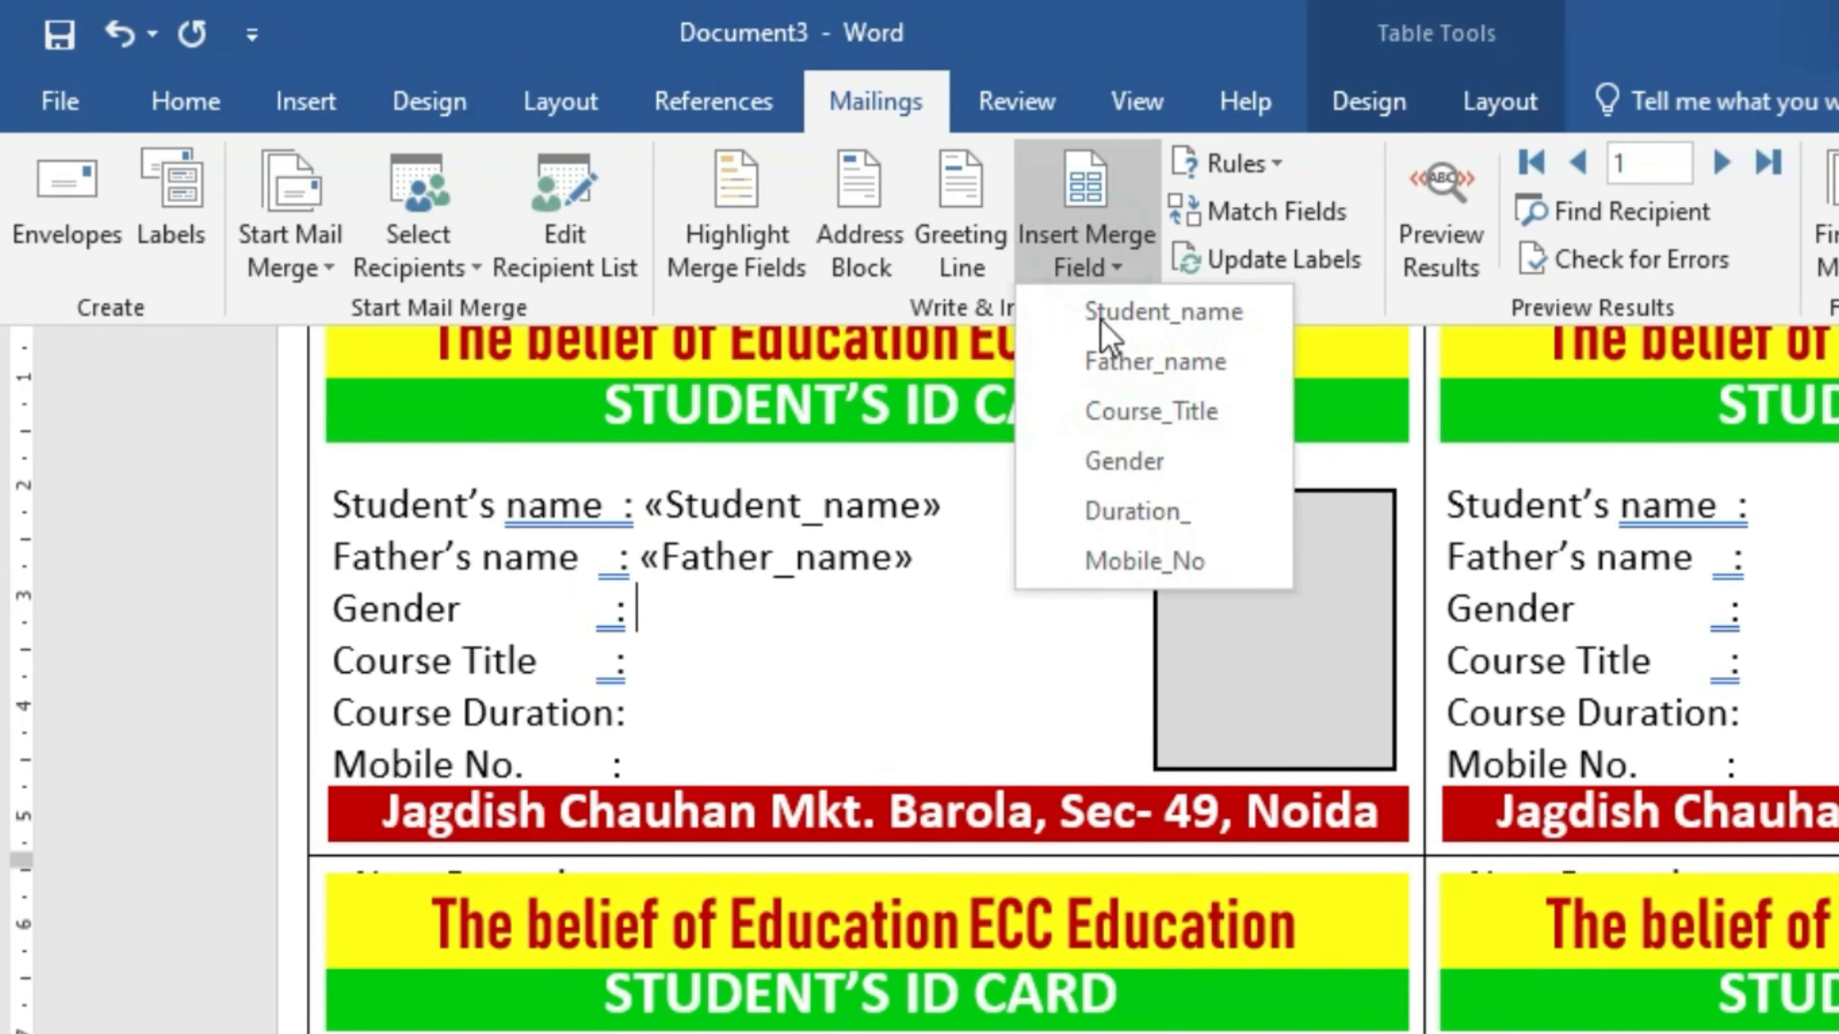
click(1133, 464)
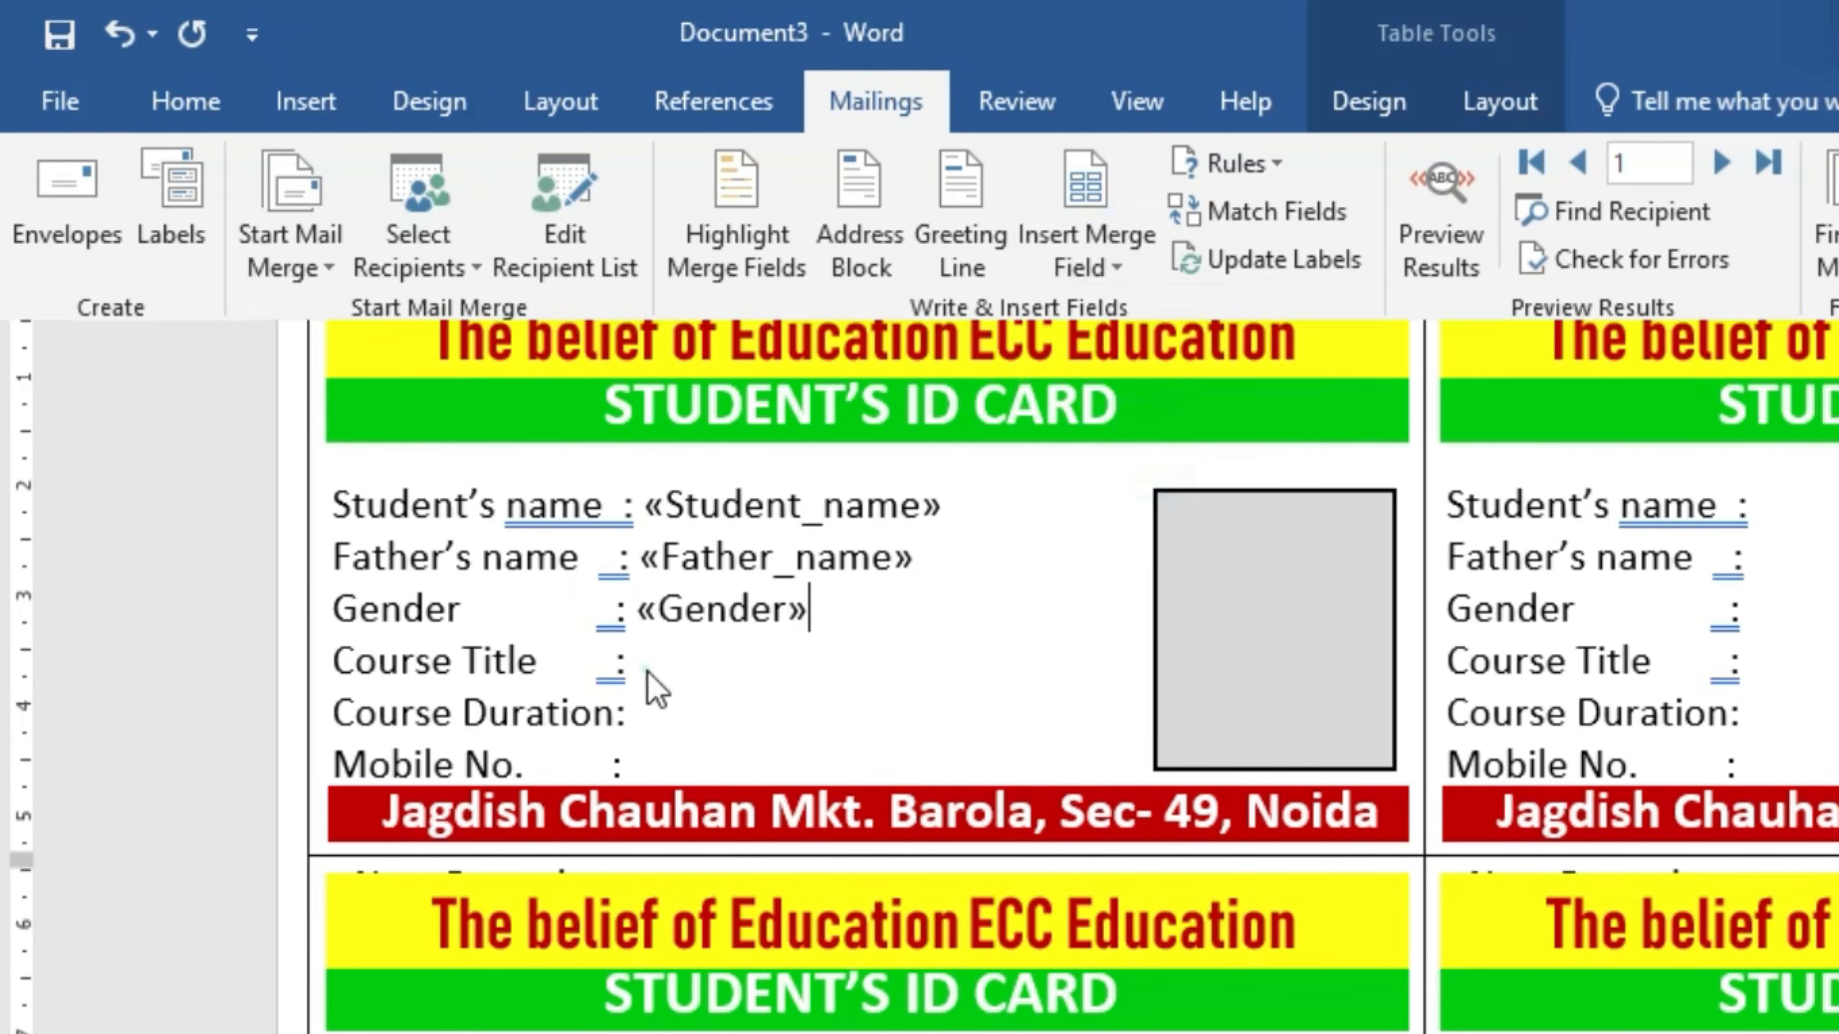
click(649, 665)
click(637, 665)
click(927, 117)
click(1079, 270)
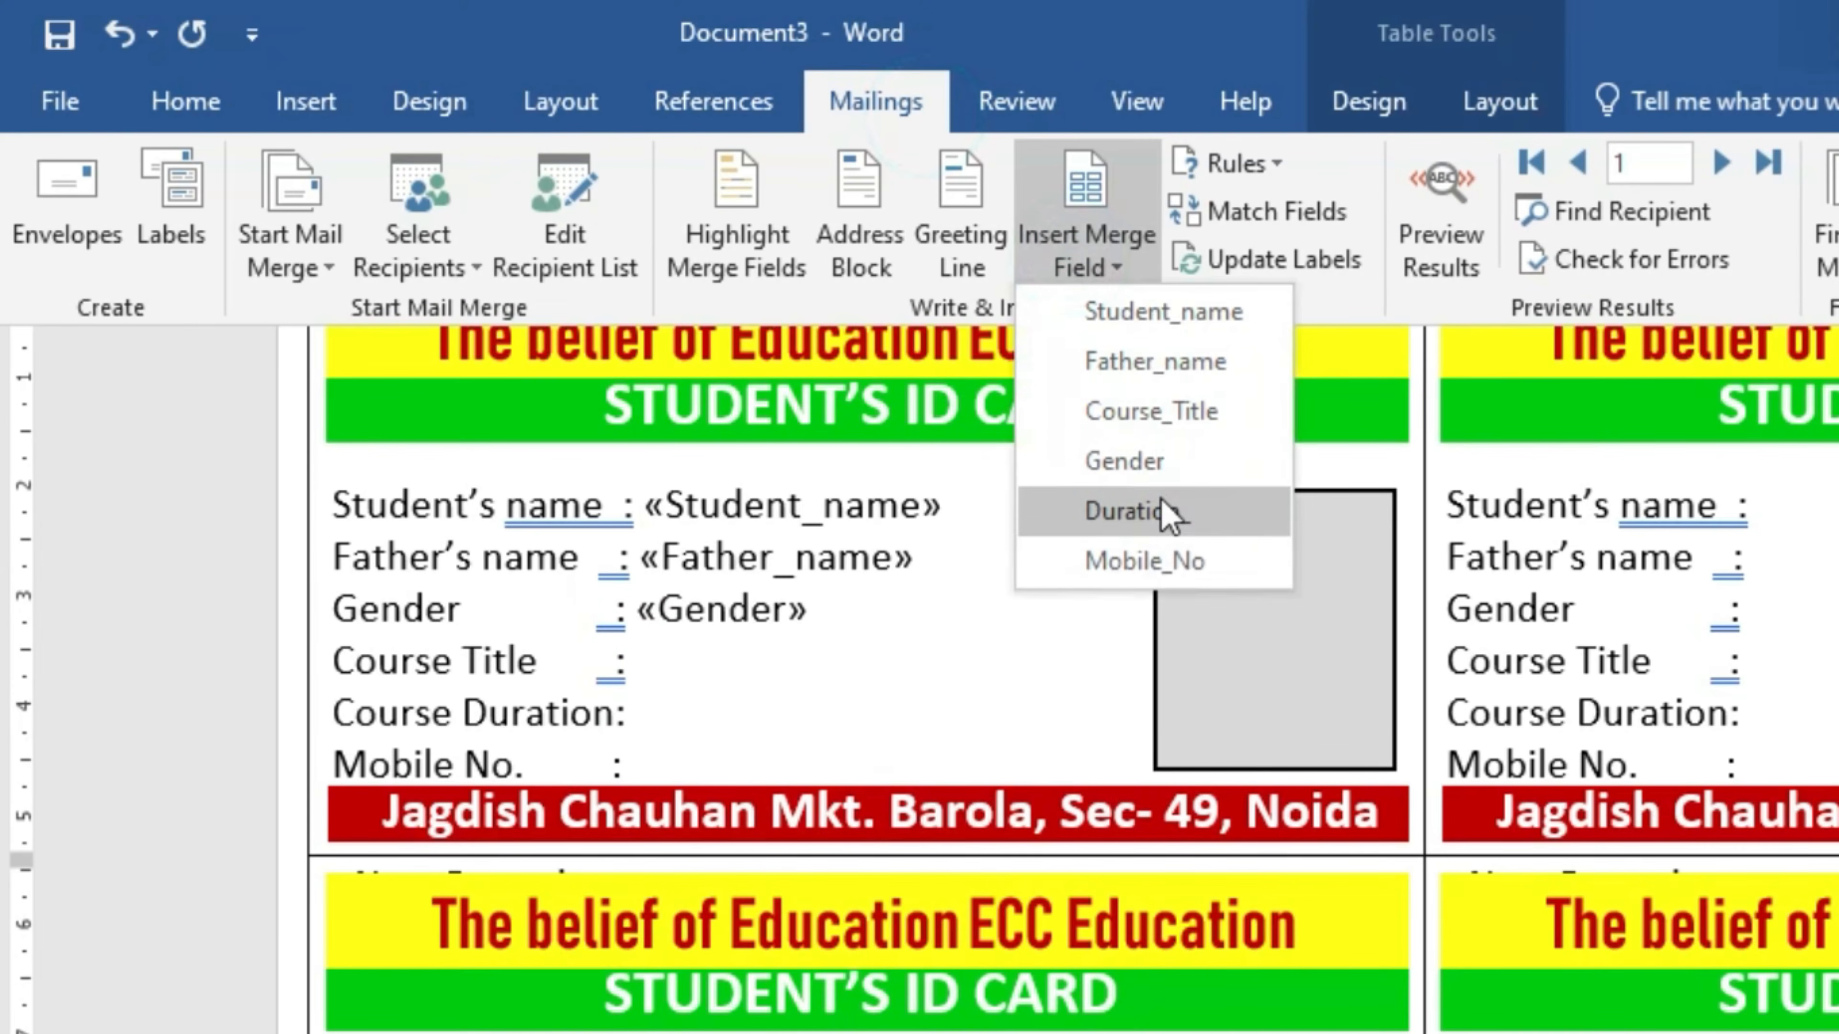
click(1161, 412)
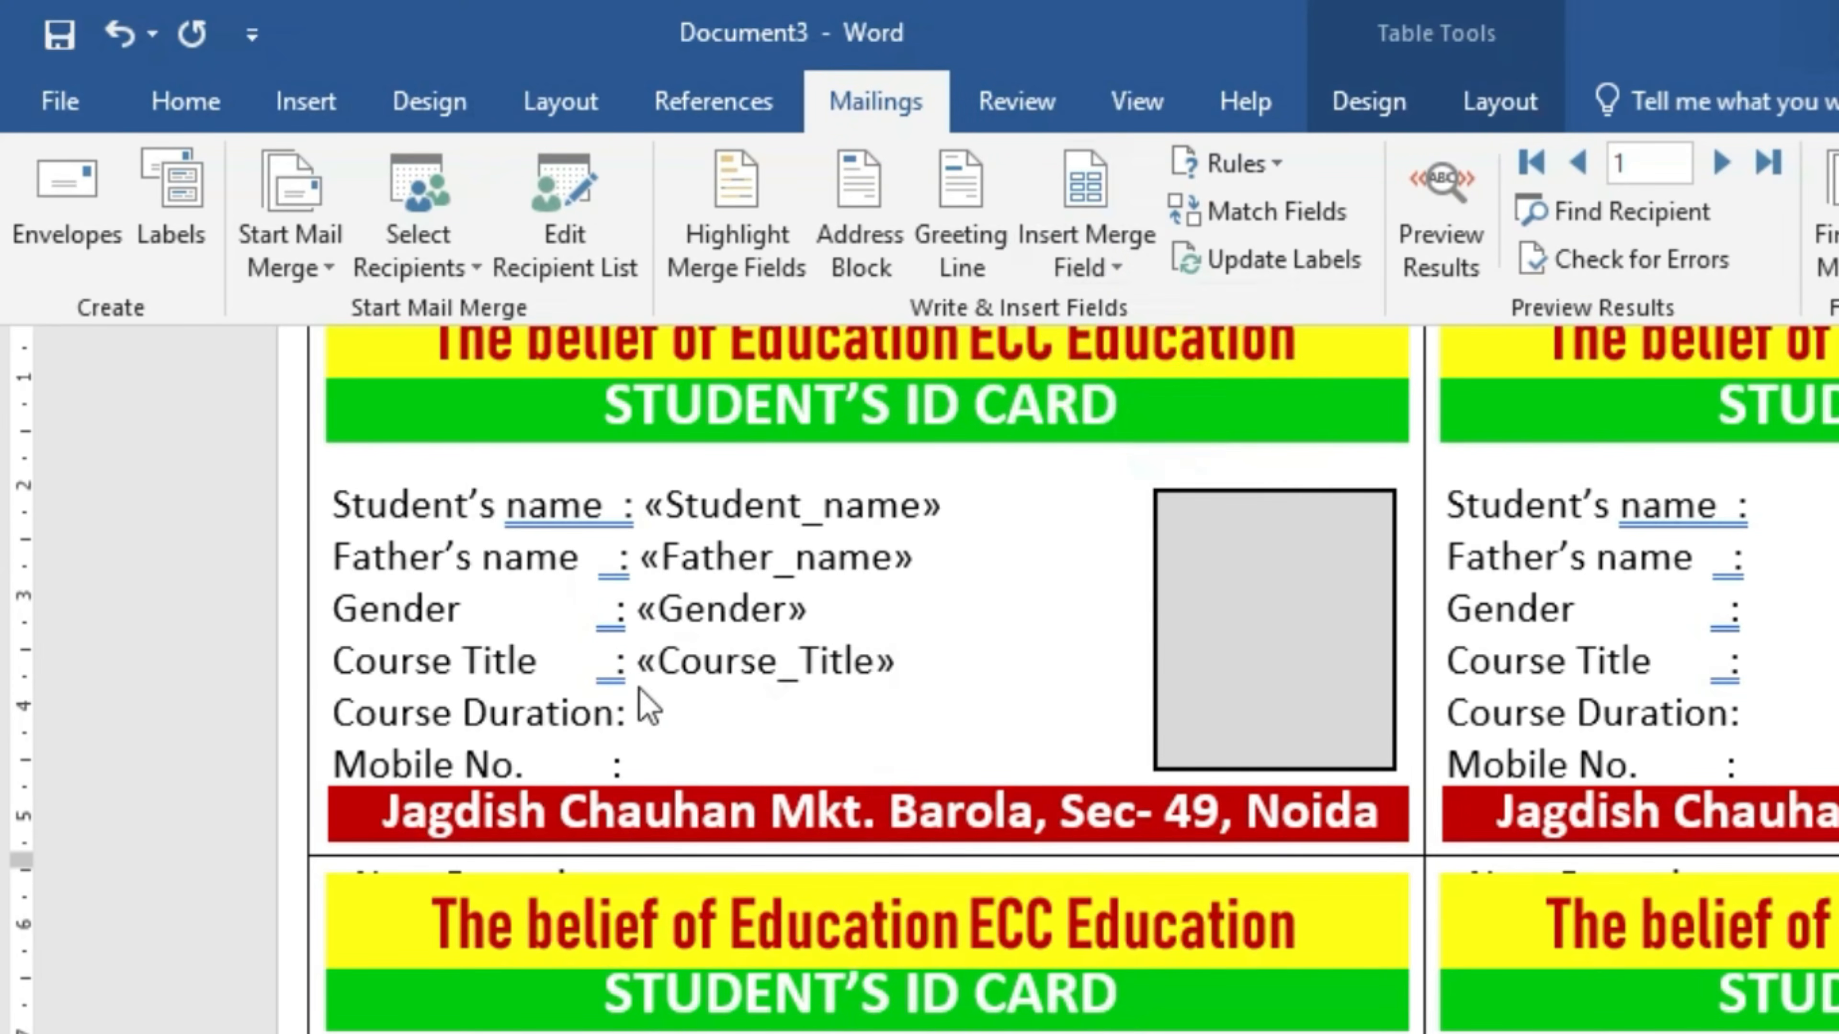
- Insert the «Duration_» and «Mobile_No» merge fields after the Course Duration and Mobile No. labels
click(626, 714)
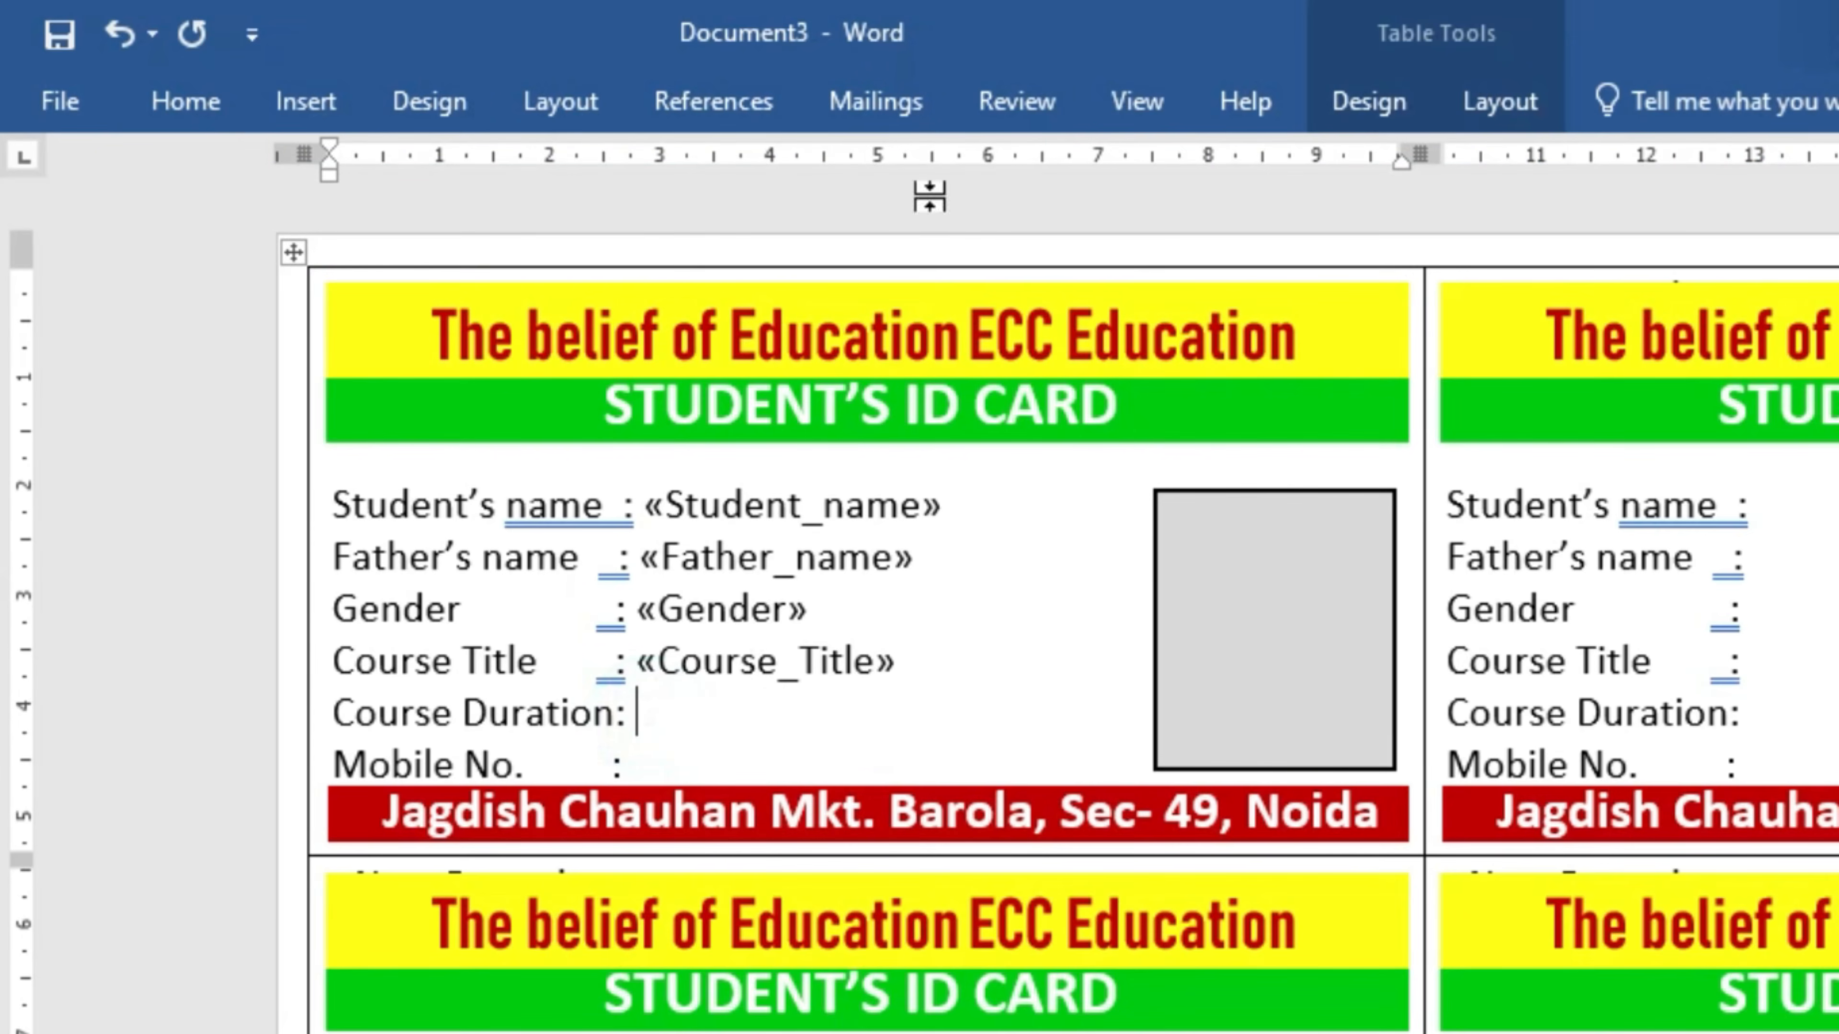
click(931, 104)
click(1082, 267)
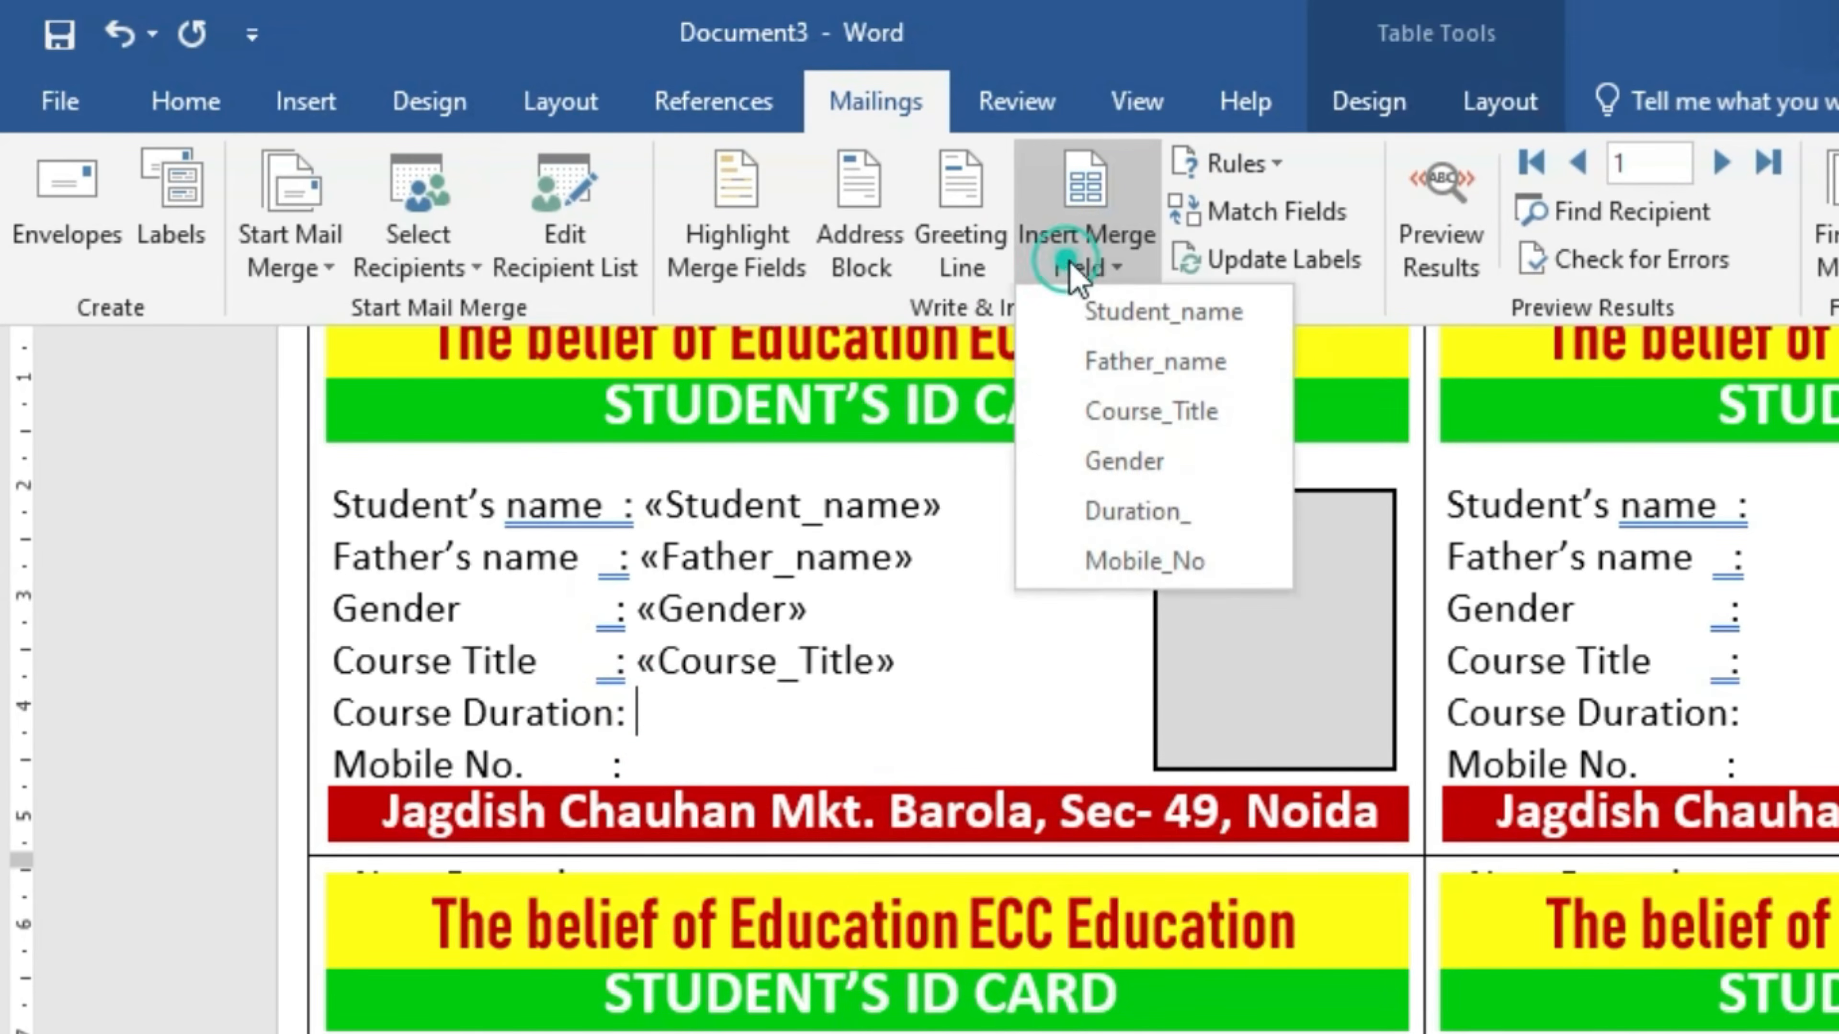
click(1107, 509)
click(683, 753)
click(880, 105)
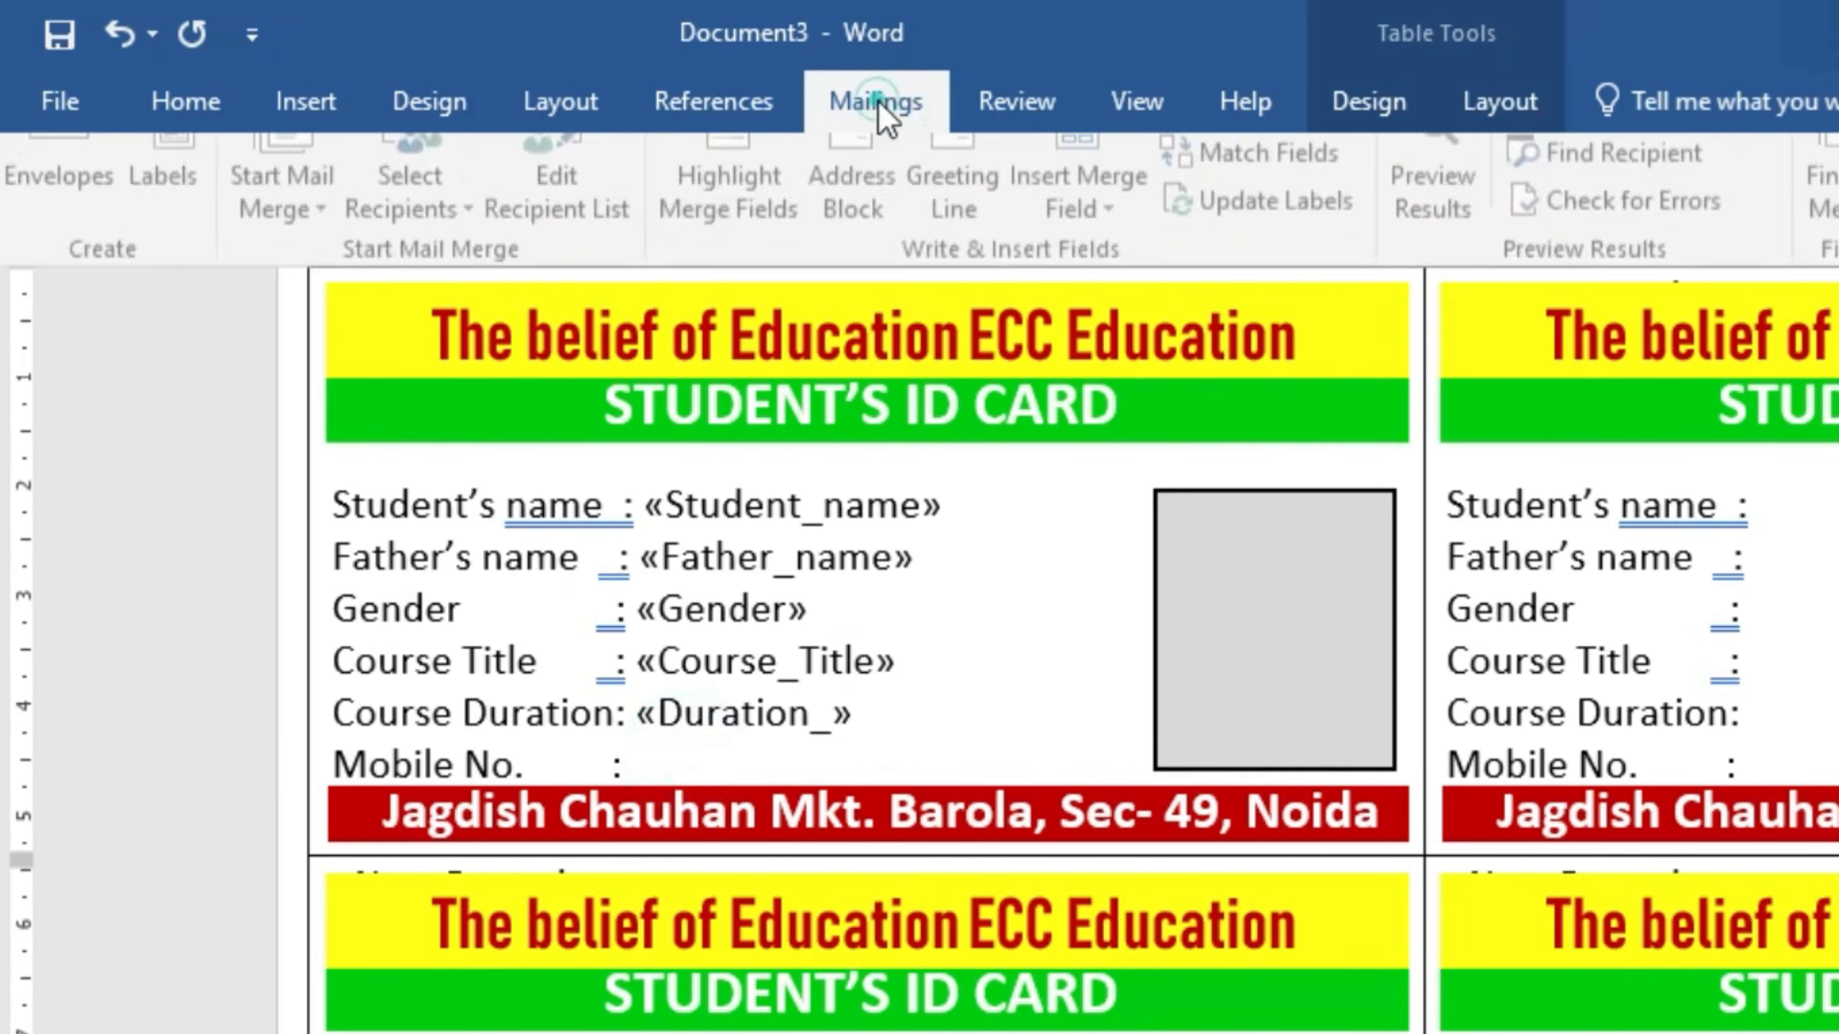
click(1116, 258)
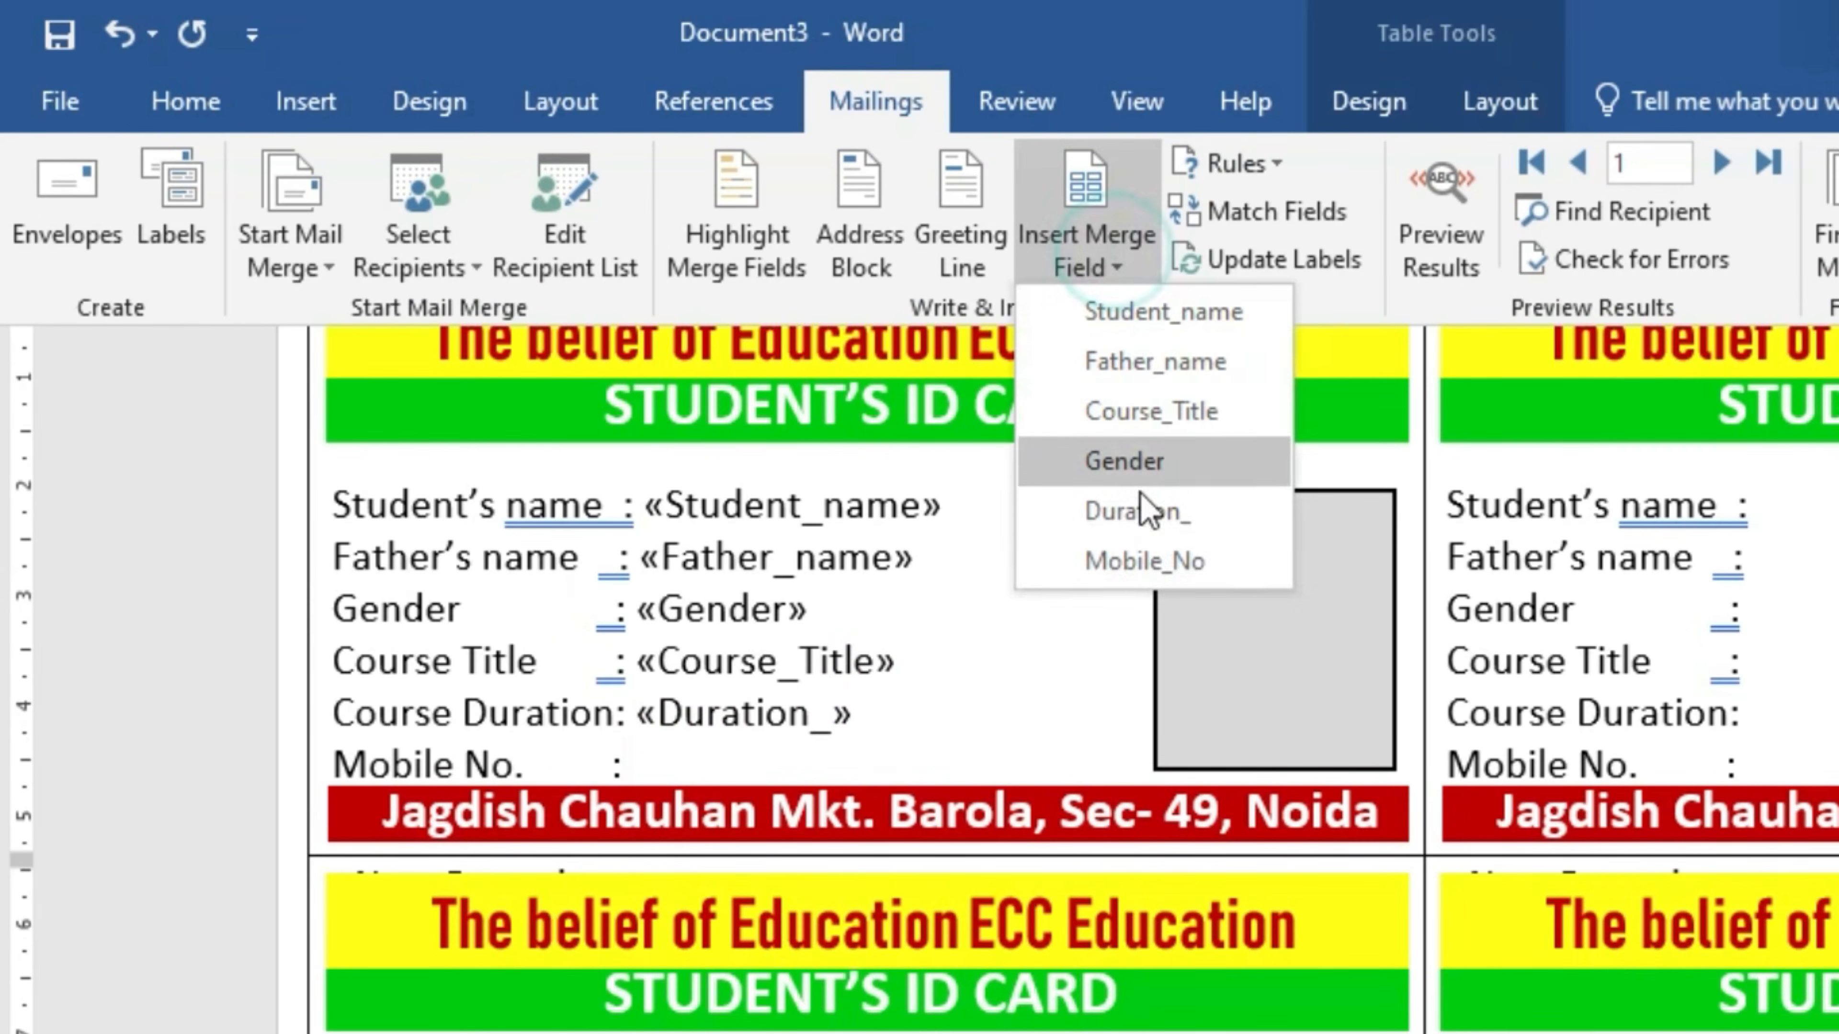
click(1147, 565)
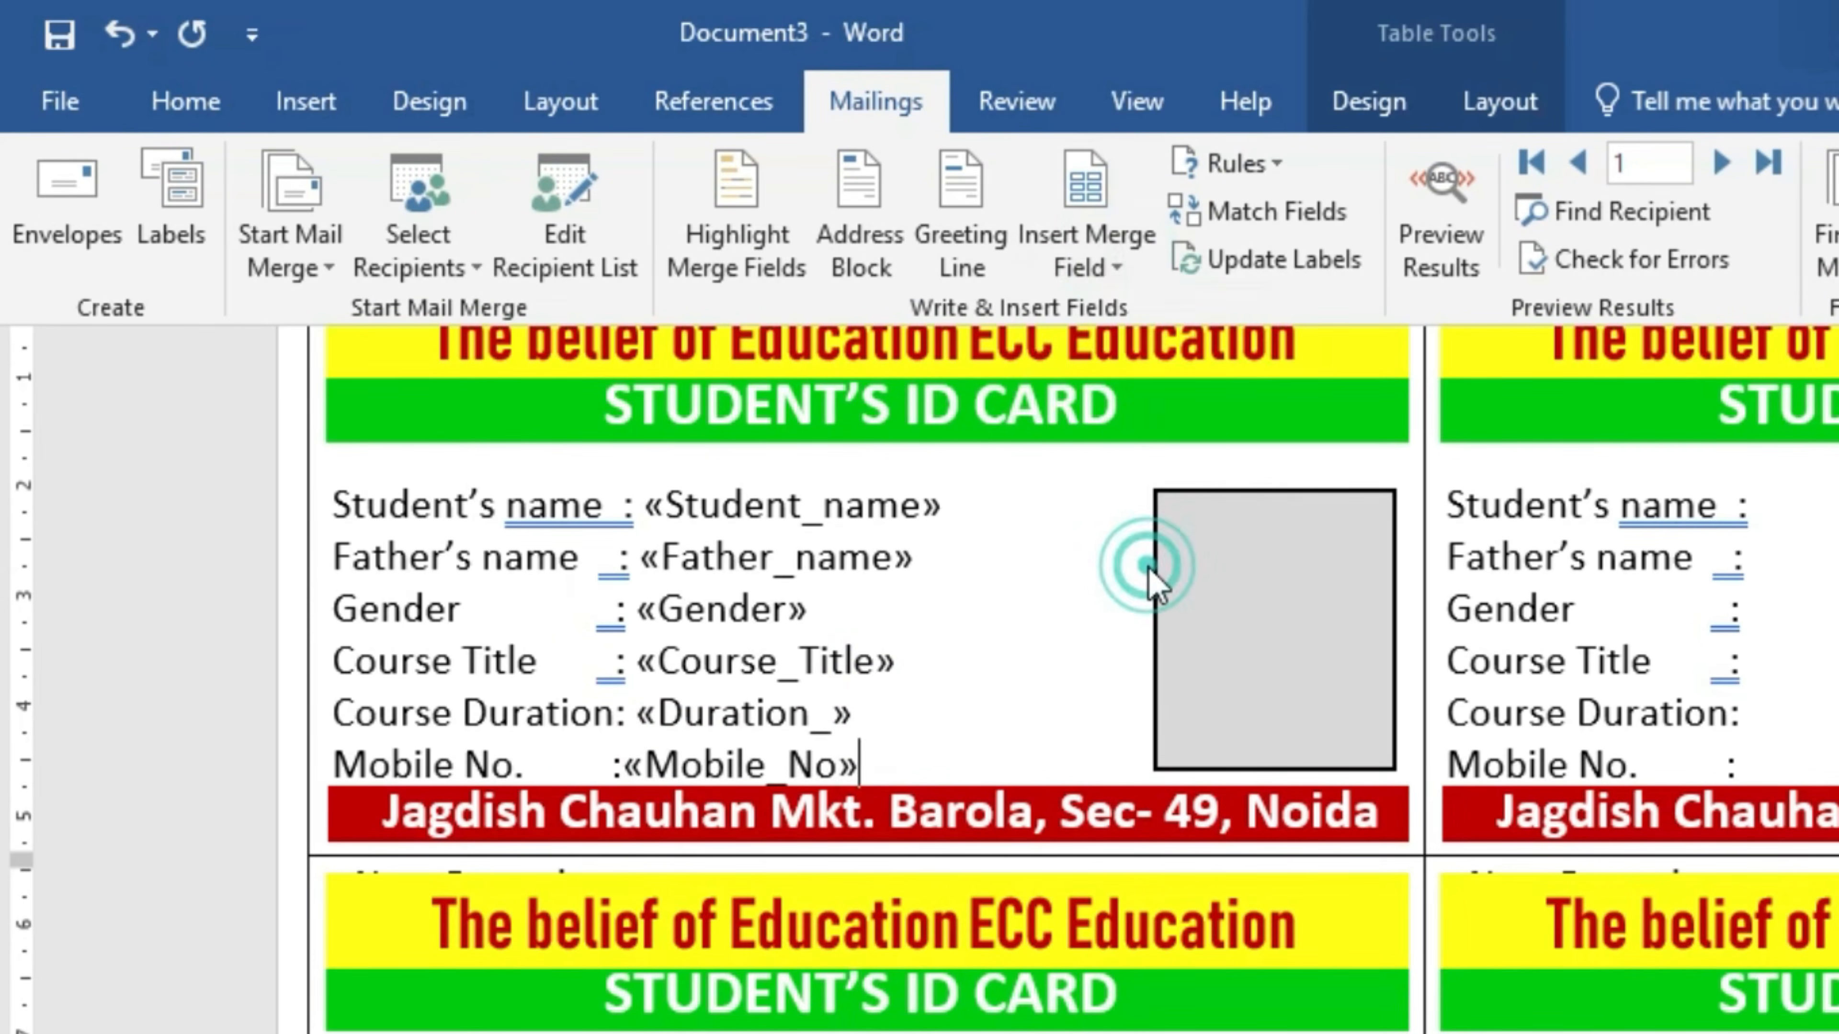
click(629, 766)
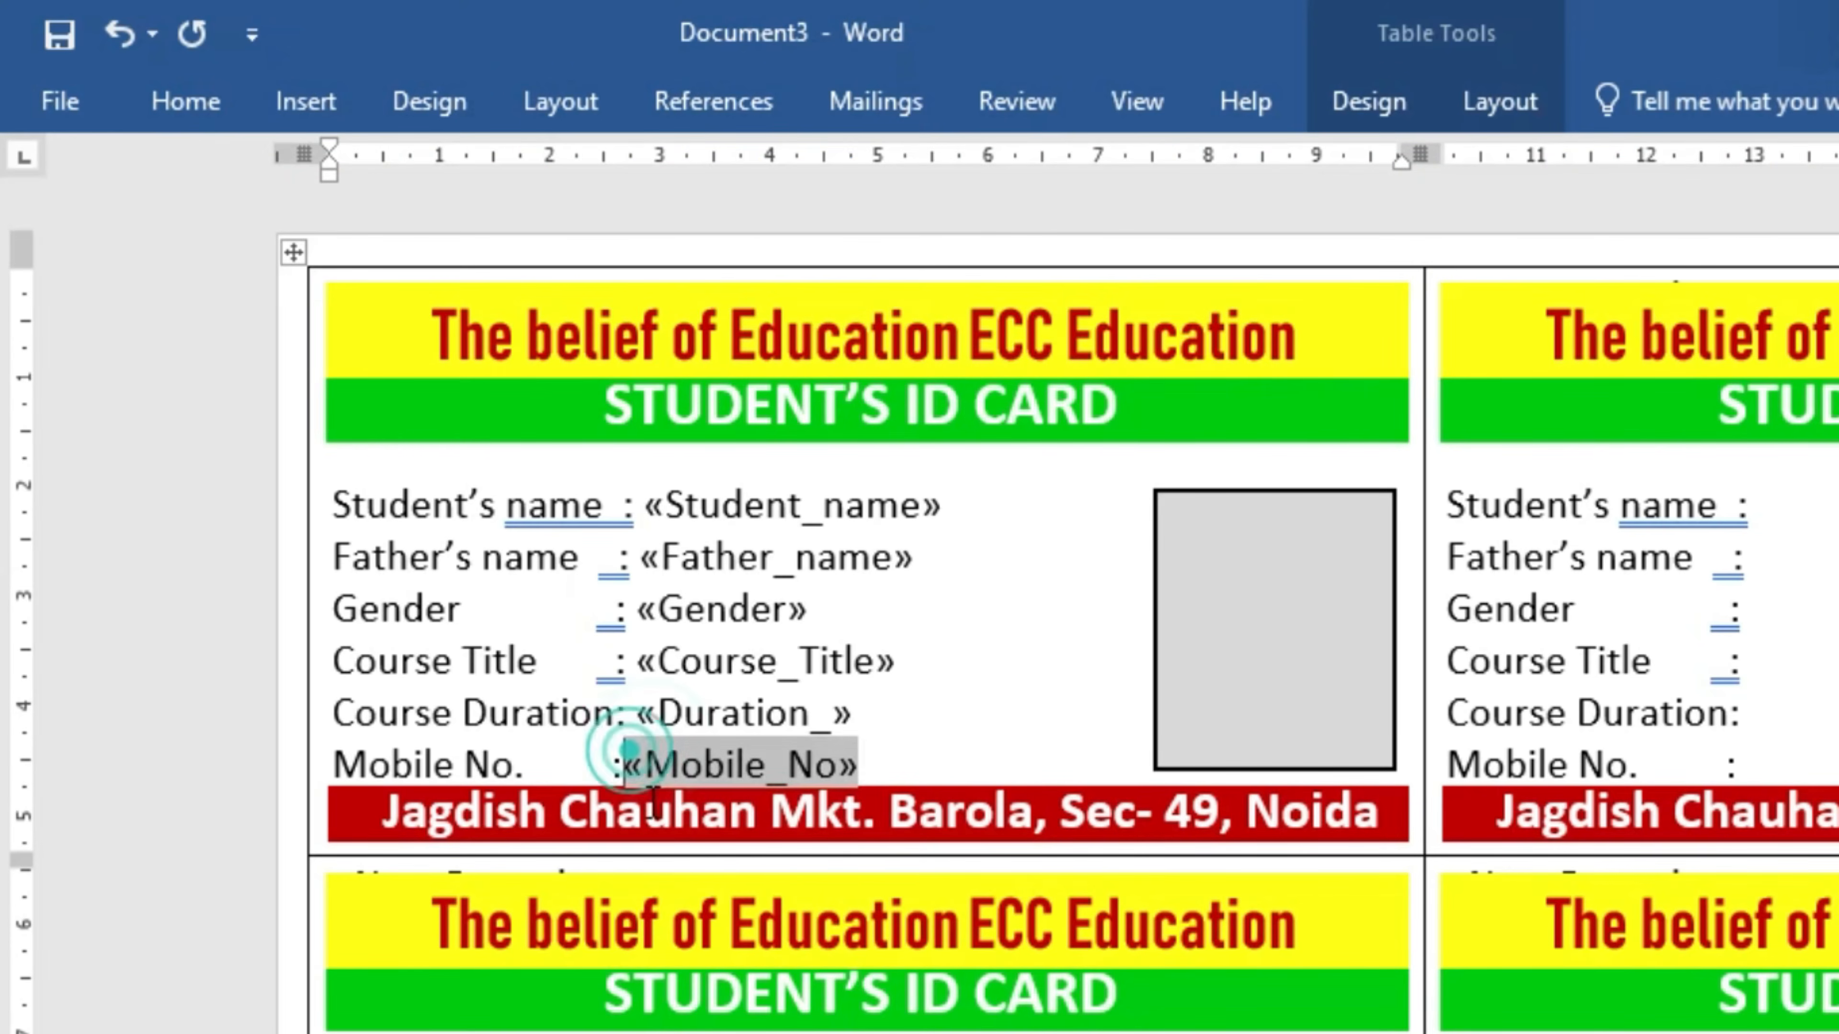
key(End)
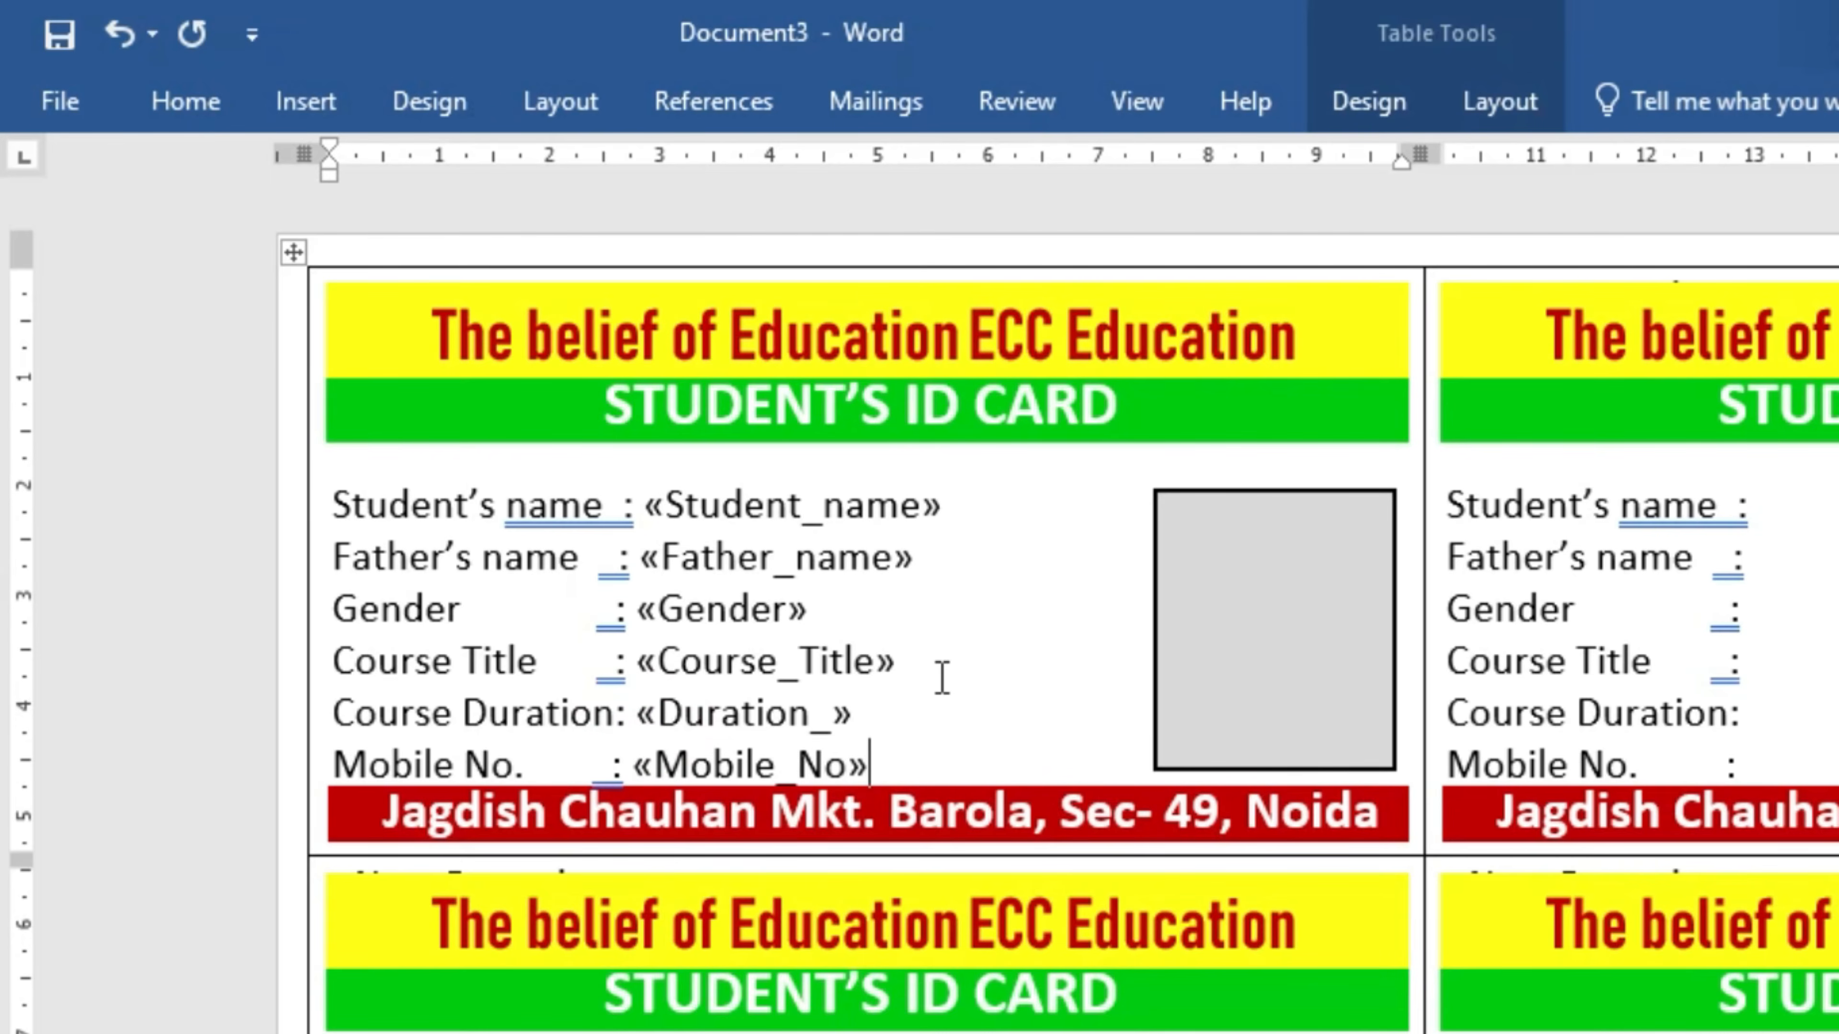
click(877, 112)
- Update Labels to copy the fields to all cards, then preview the real student records
click(1317, 276)
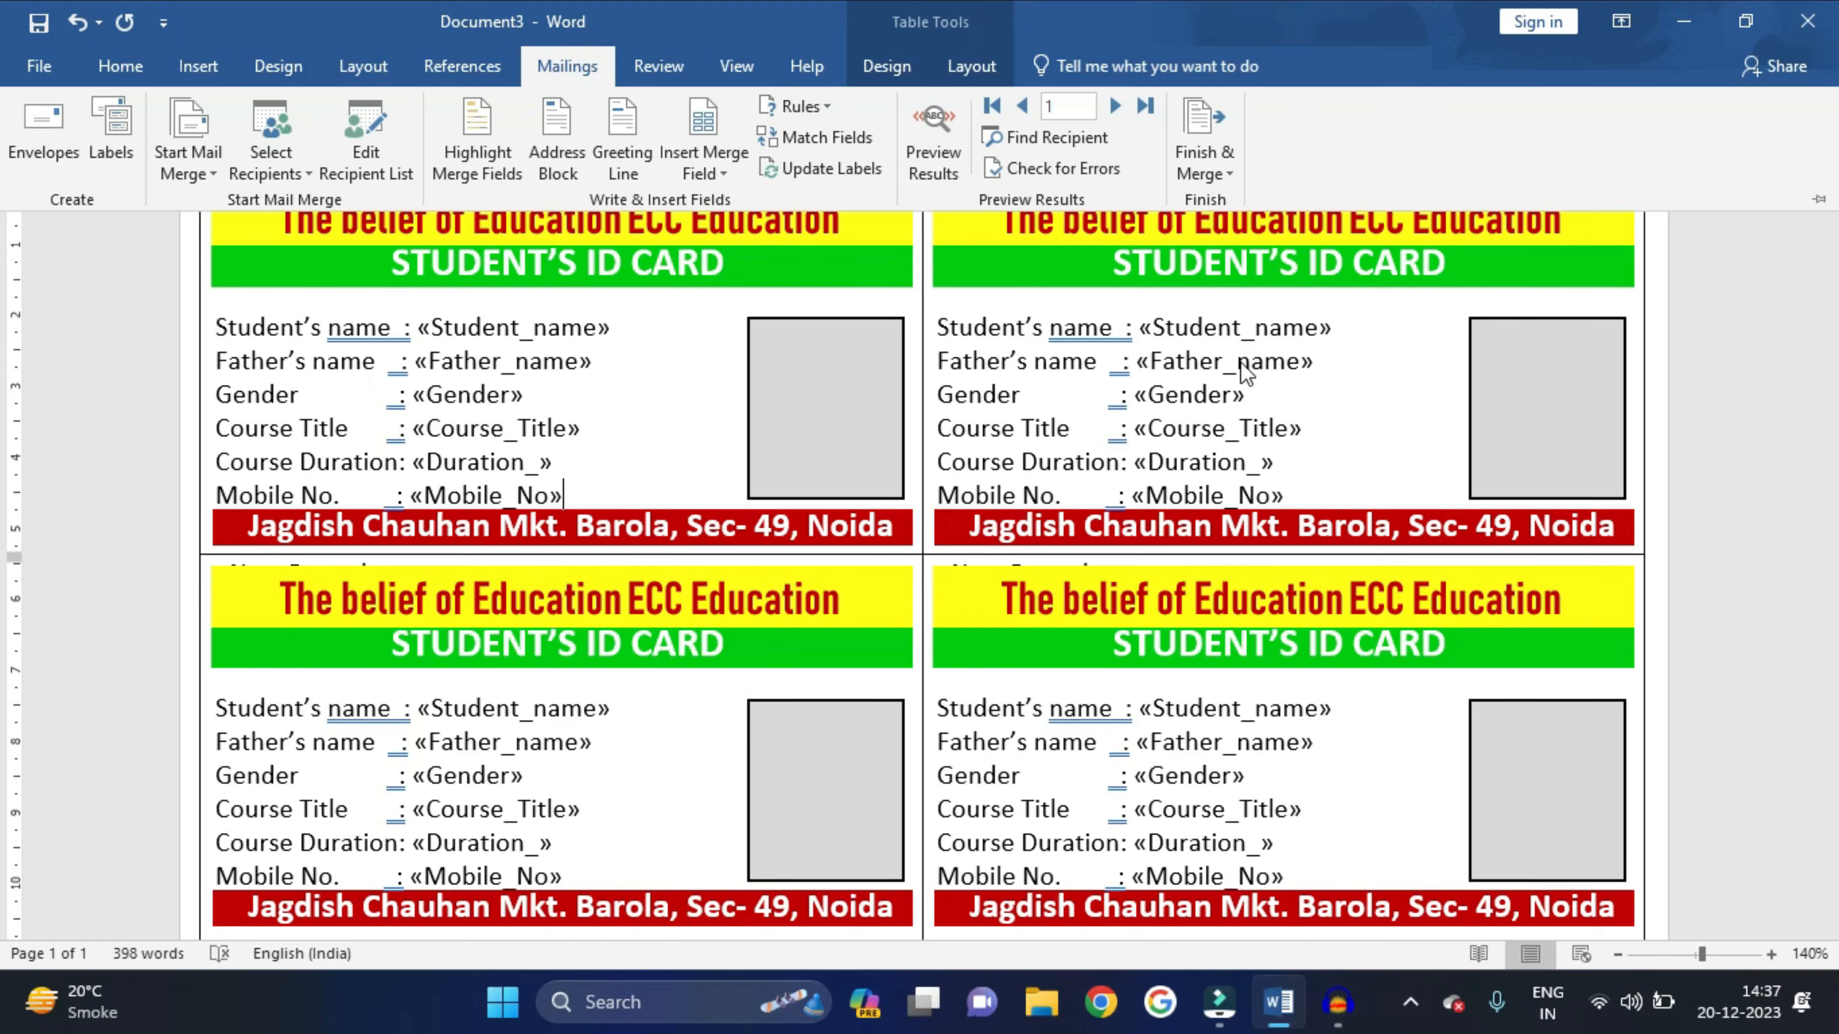
click(933, 137)
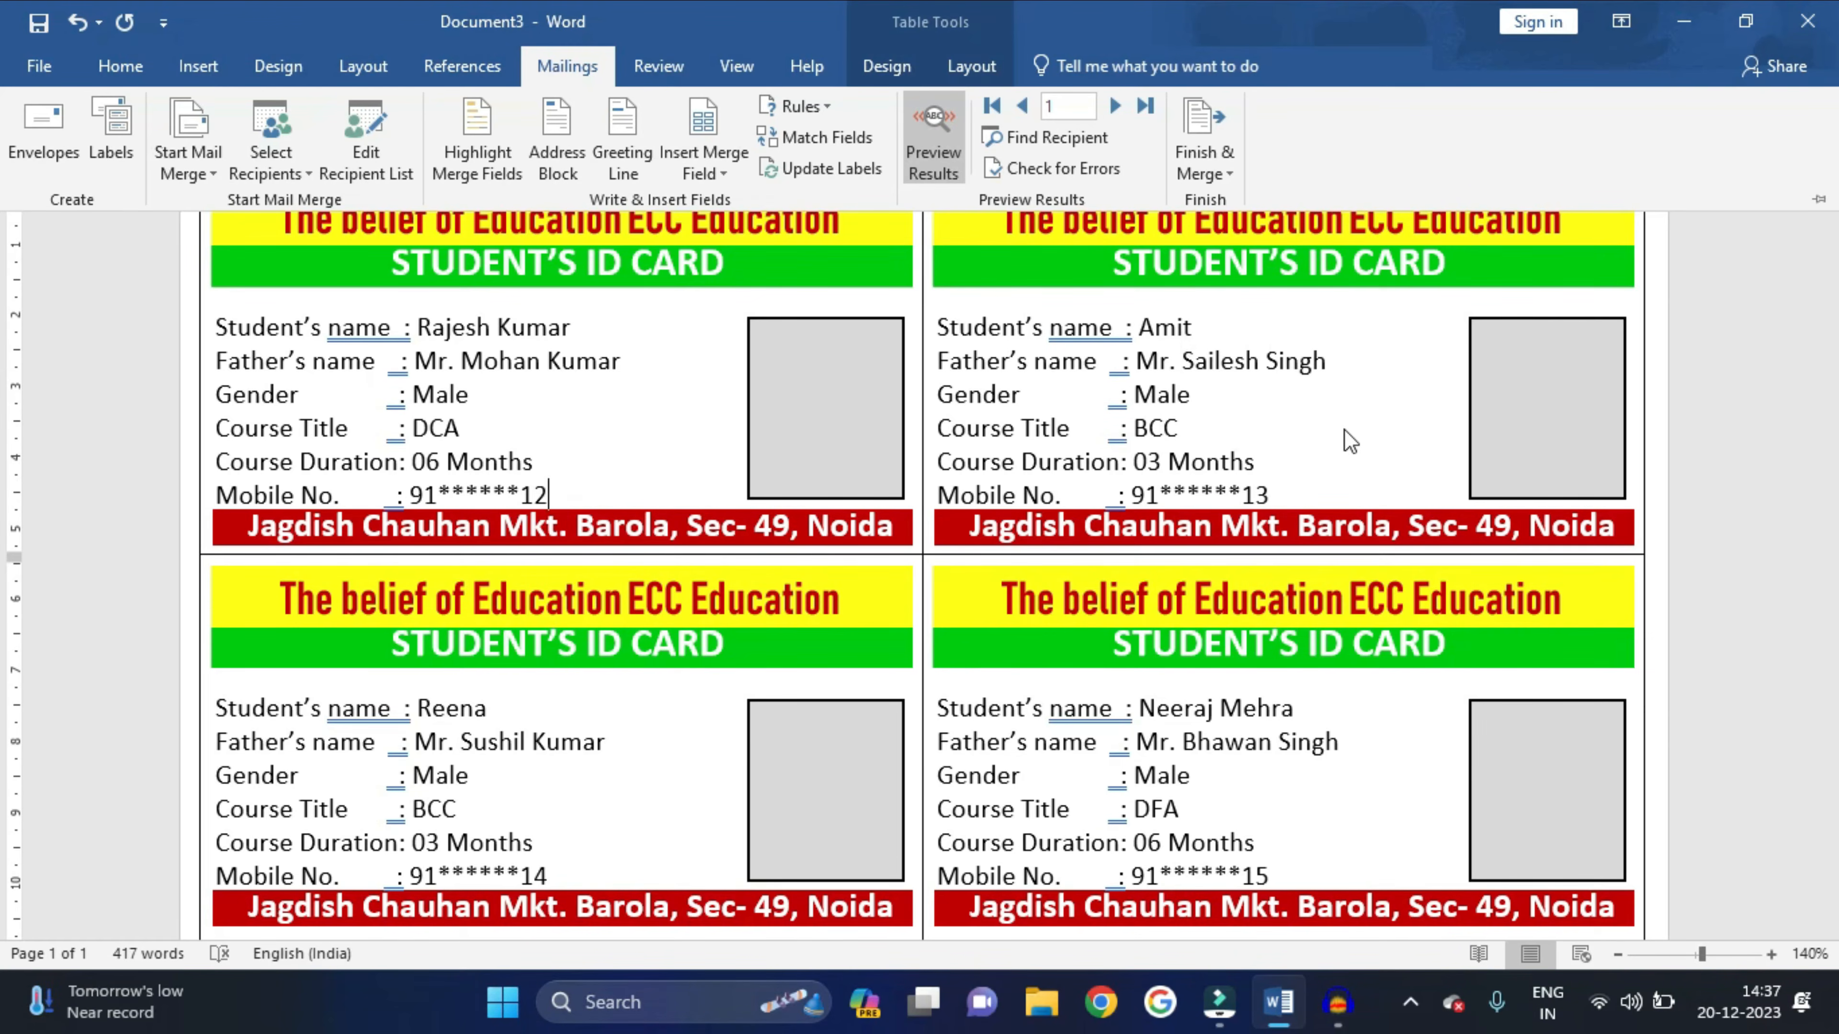
scroll(1159, 556, down, 15)
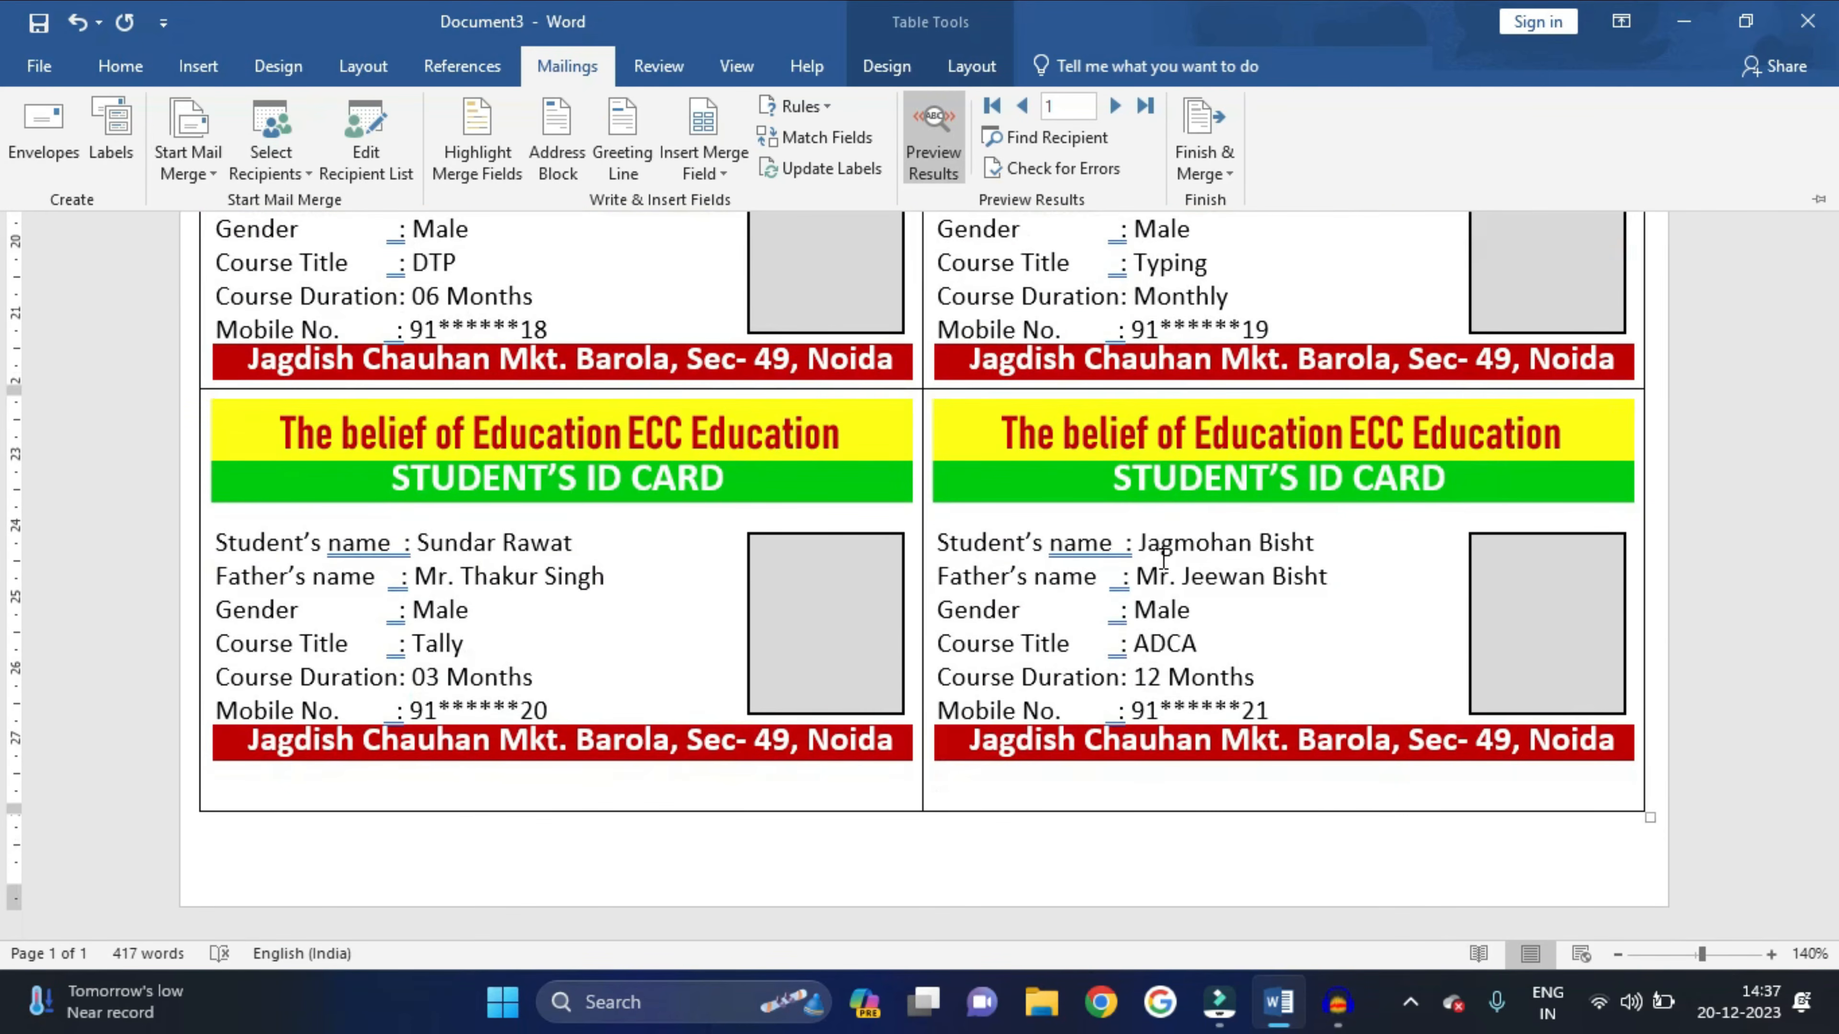
scroll(1162, 558, up, 15)
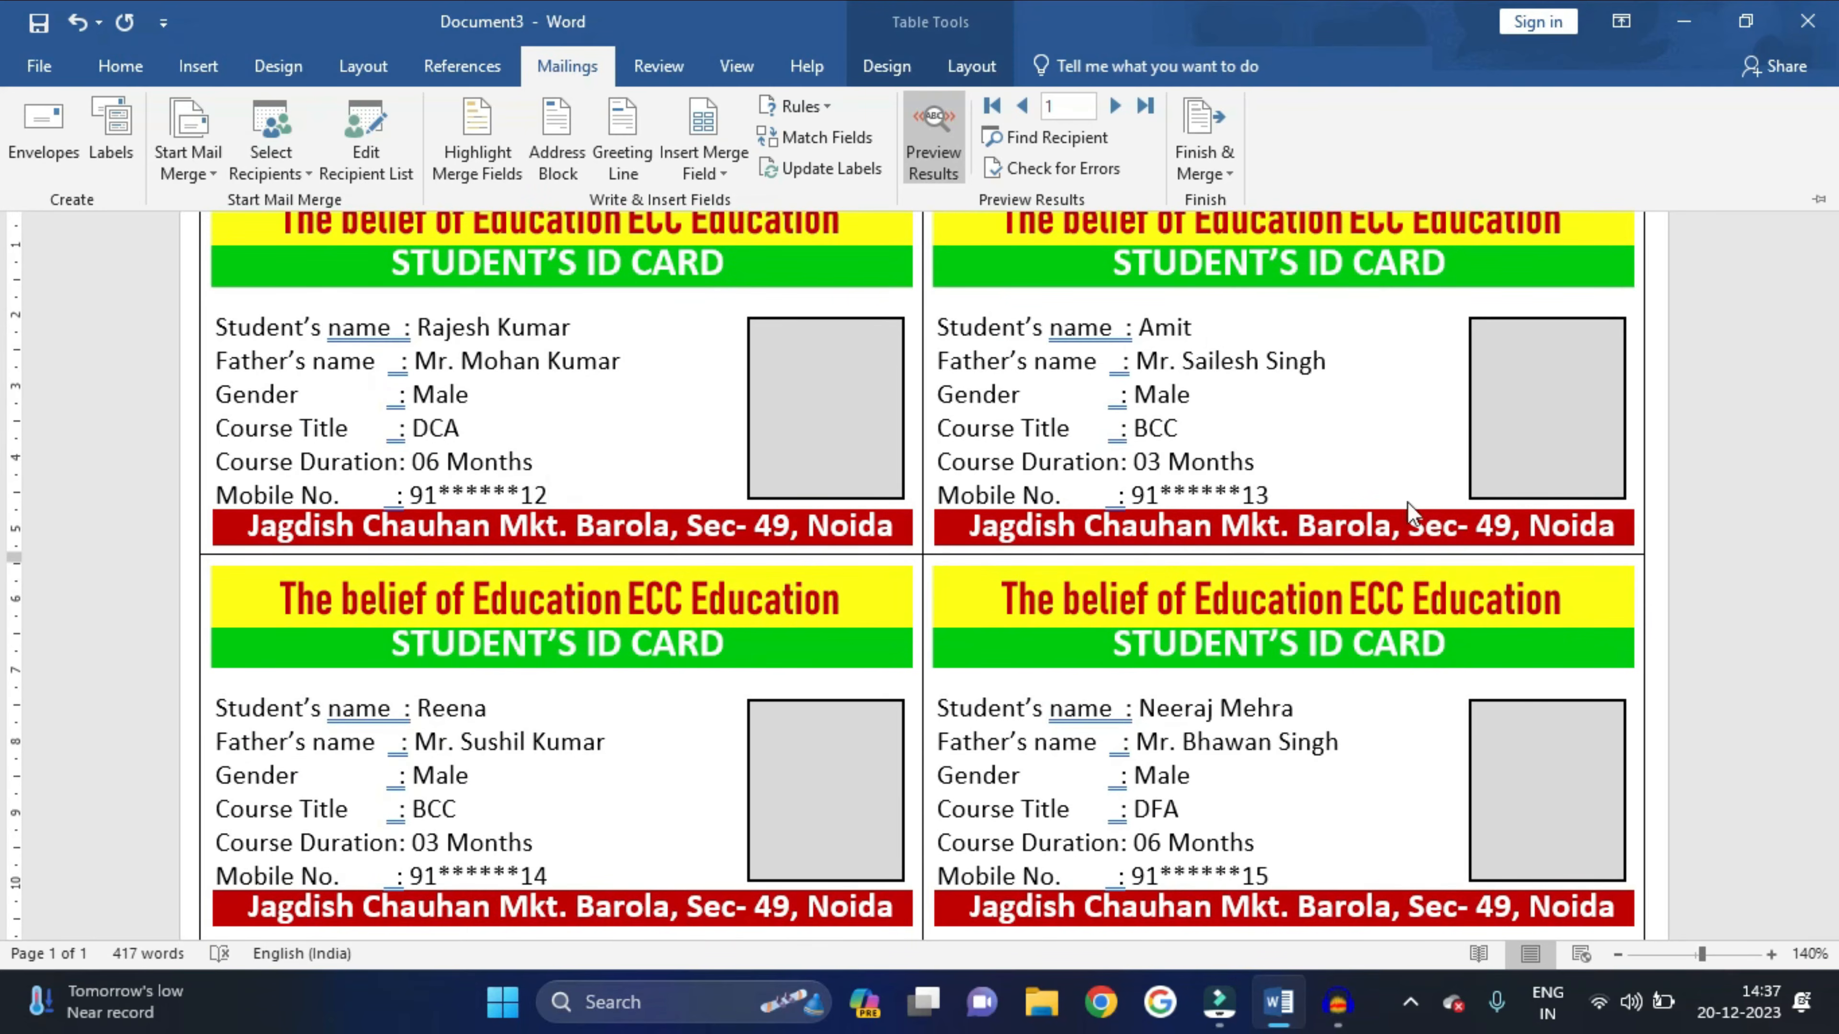
key(ctrl+F1)
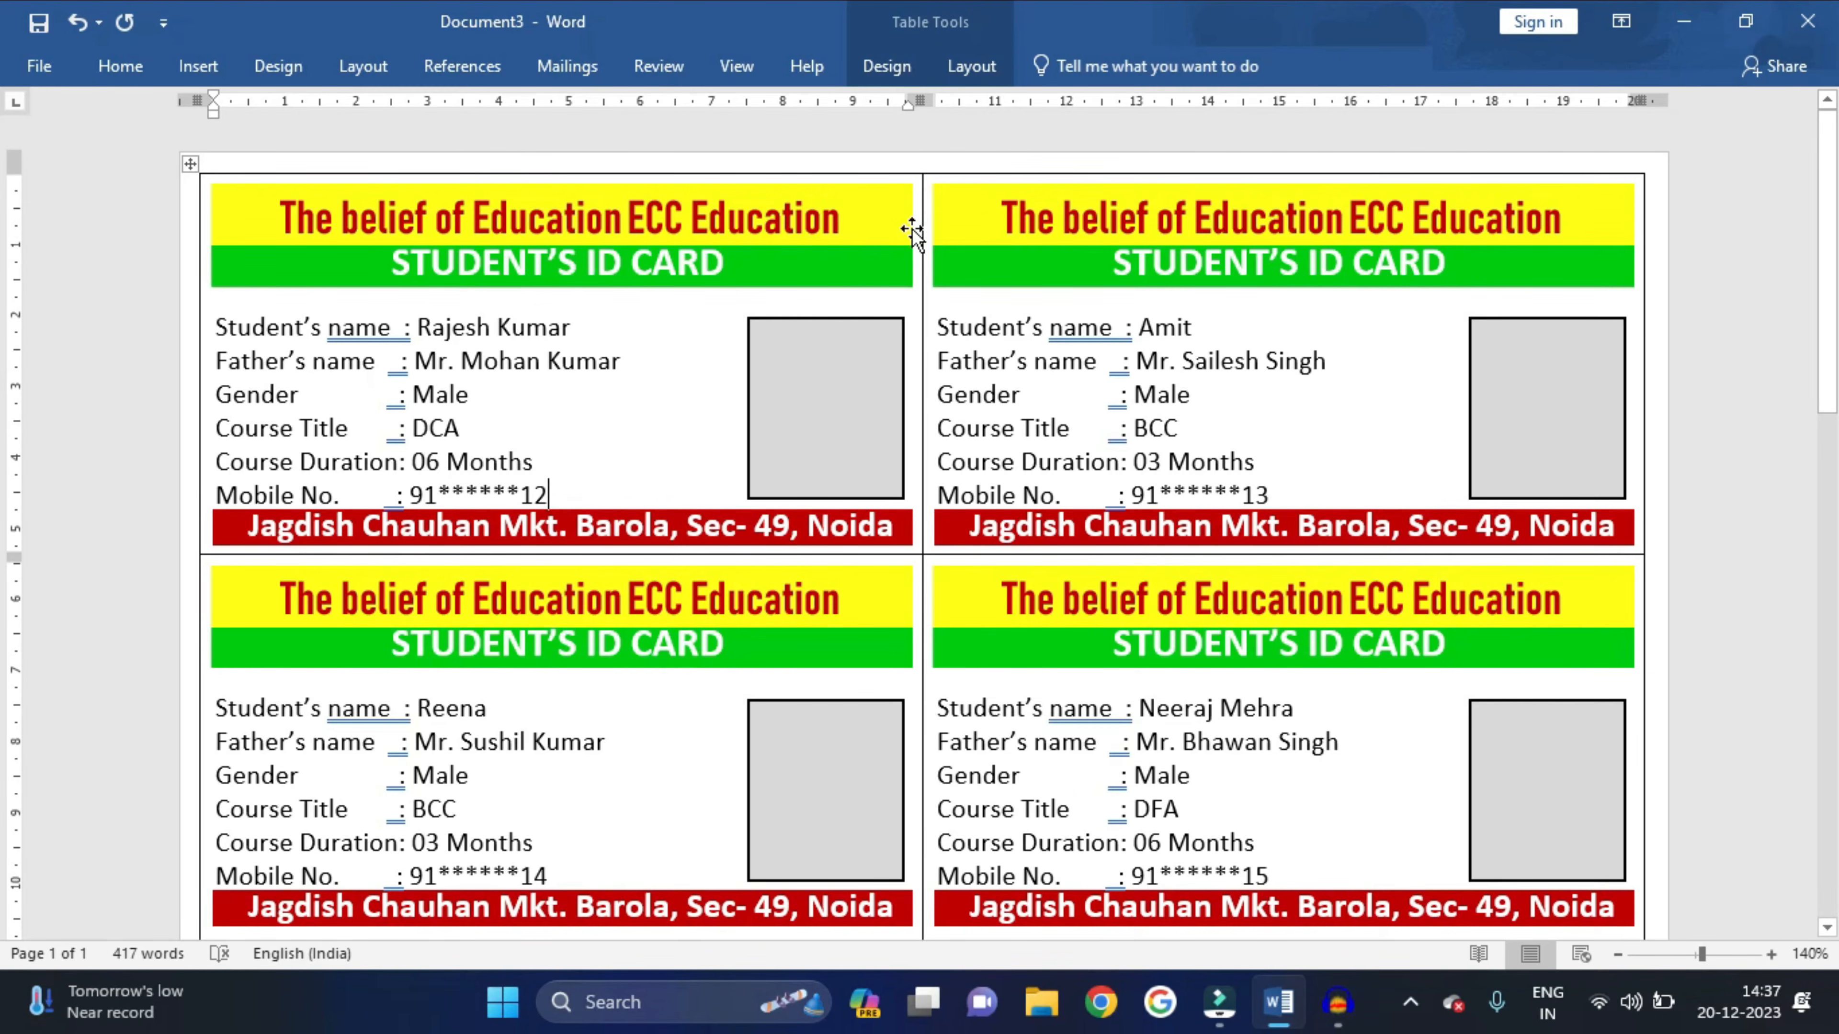
- Apply a double-line border to all sides of every cell in the ID card table
click(190, 164)
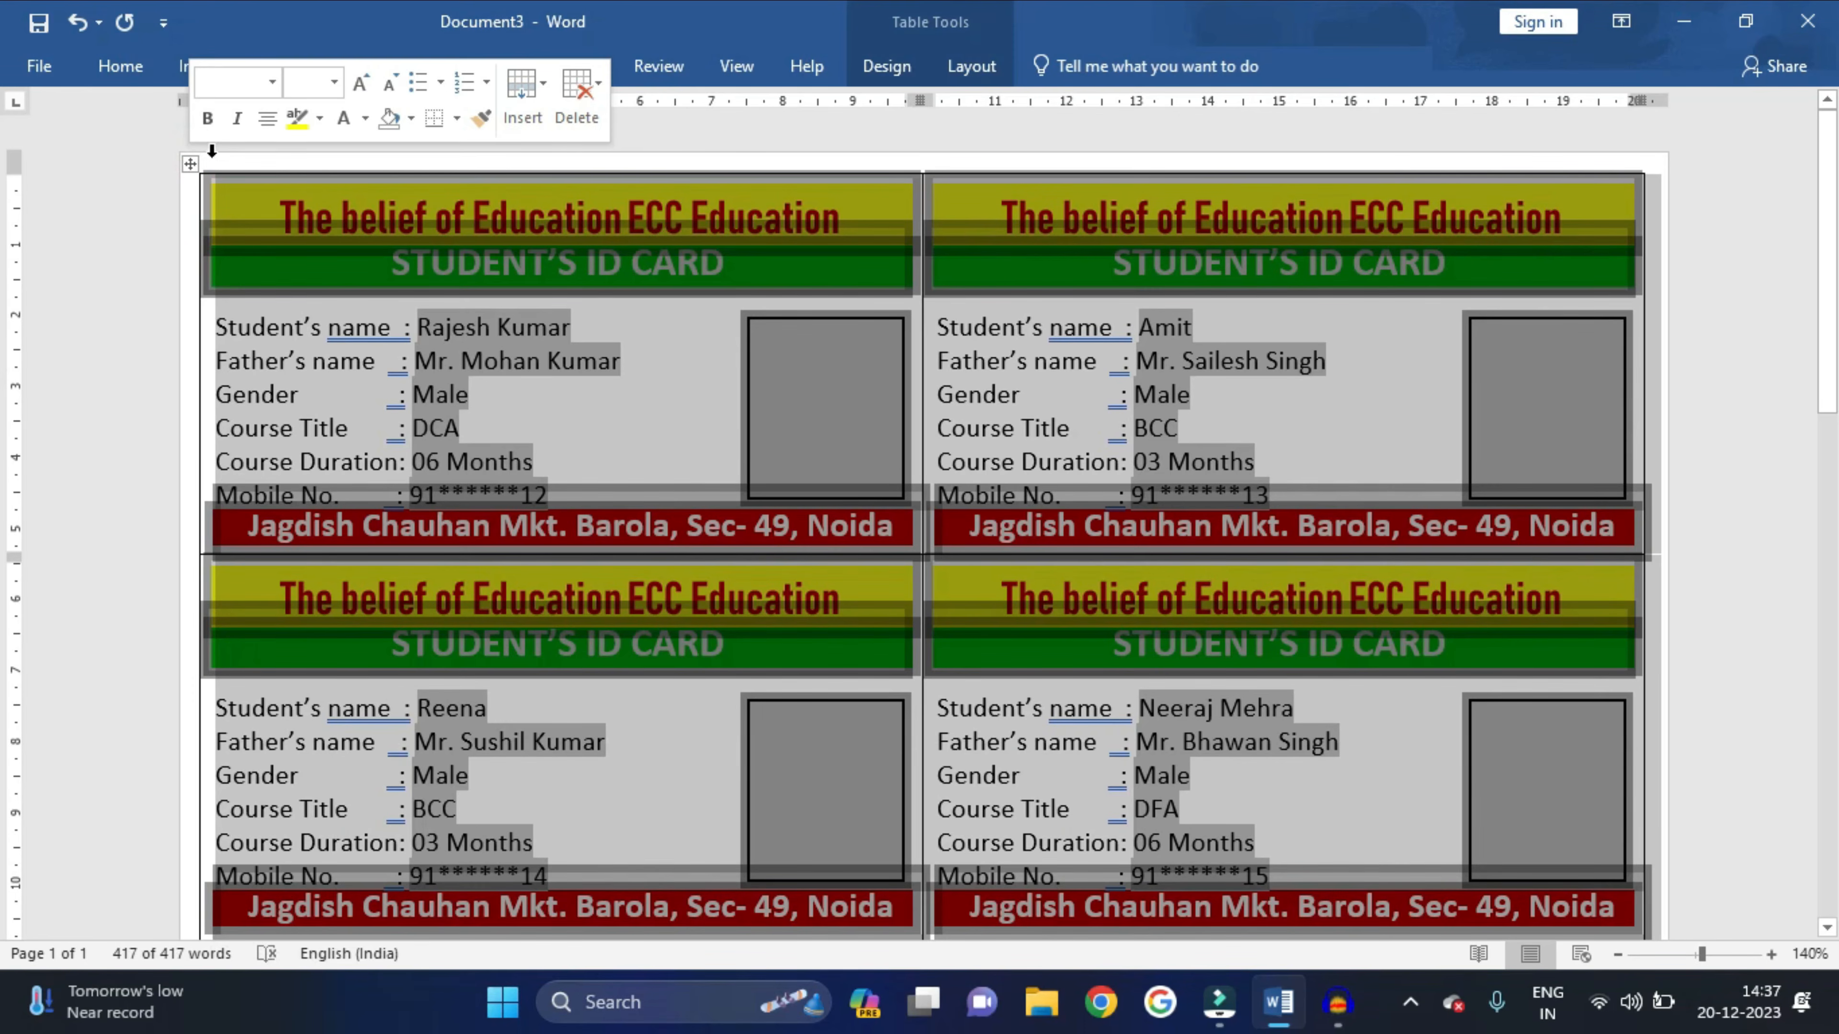
click(887, 66)
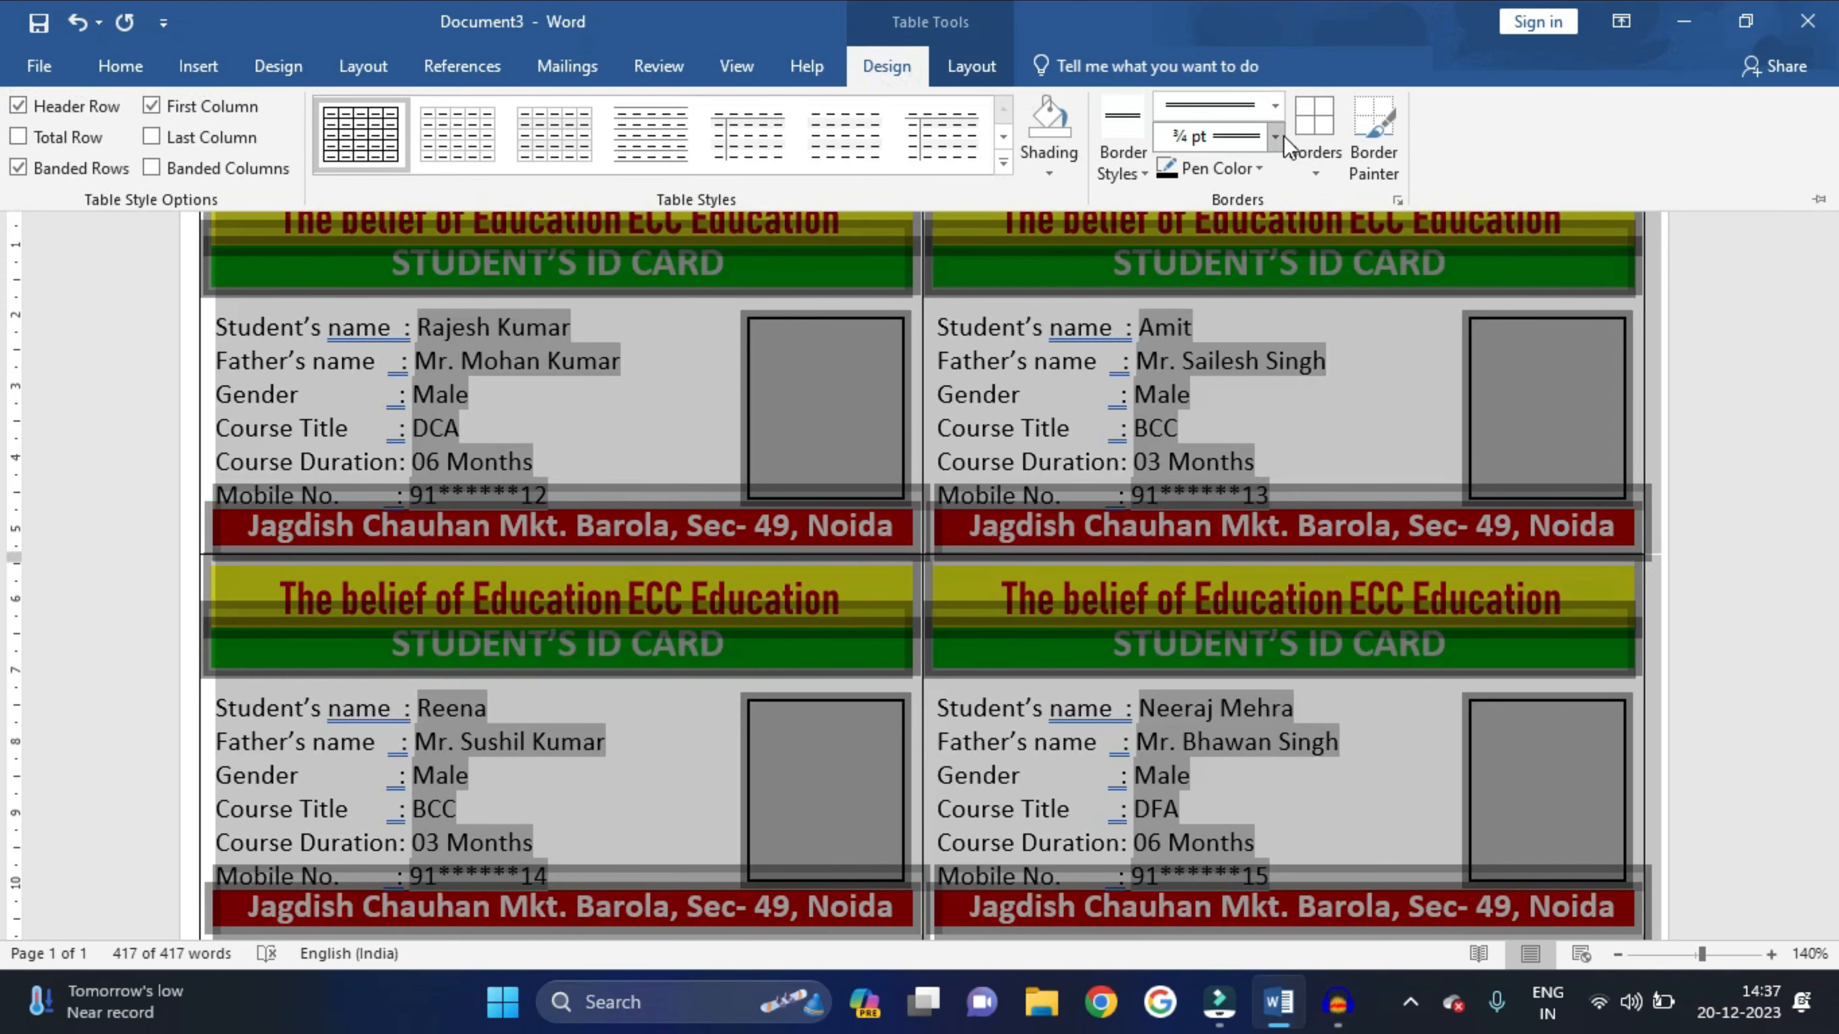
click(1275, 105)
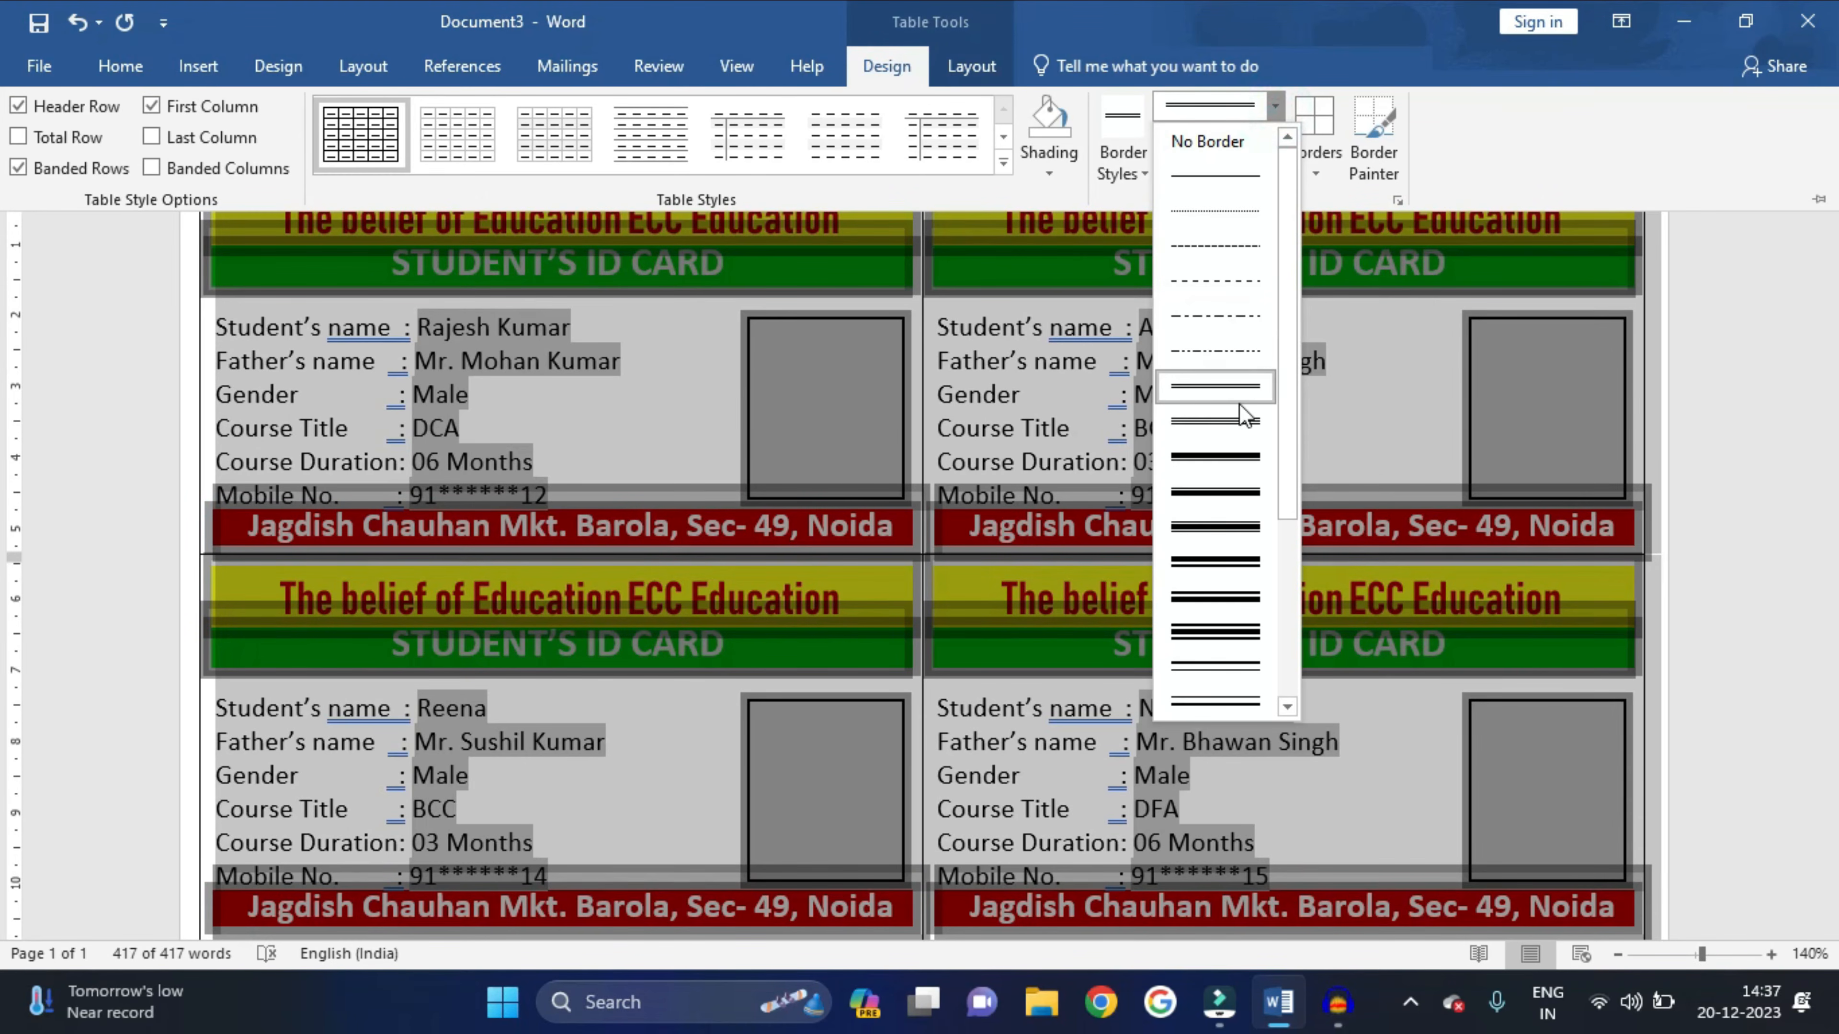
click(1213, 391)
click(1300, 151)
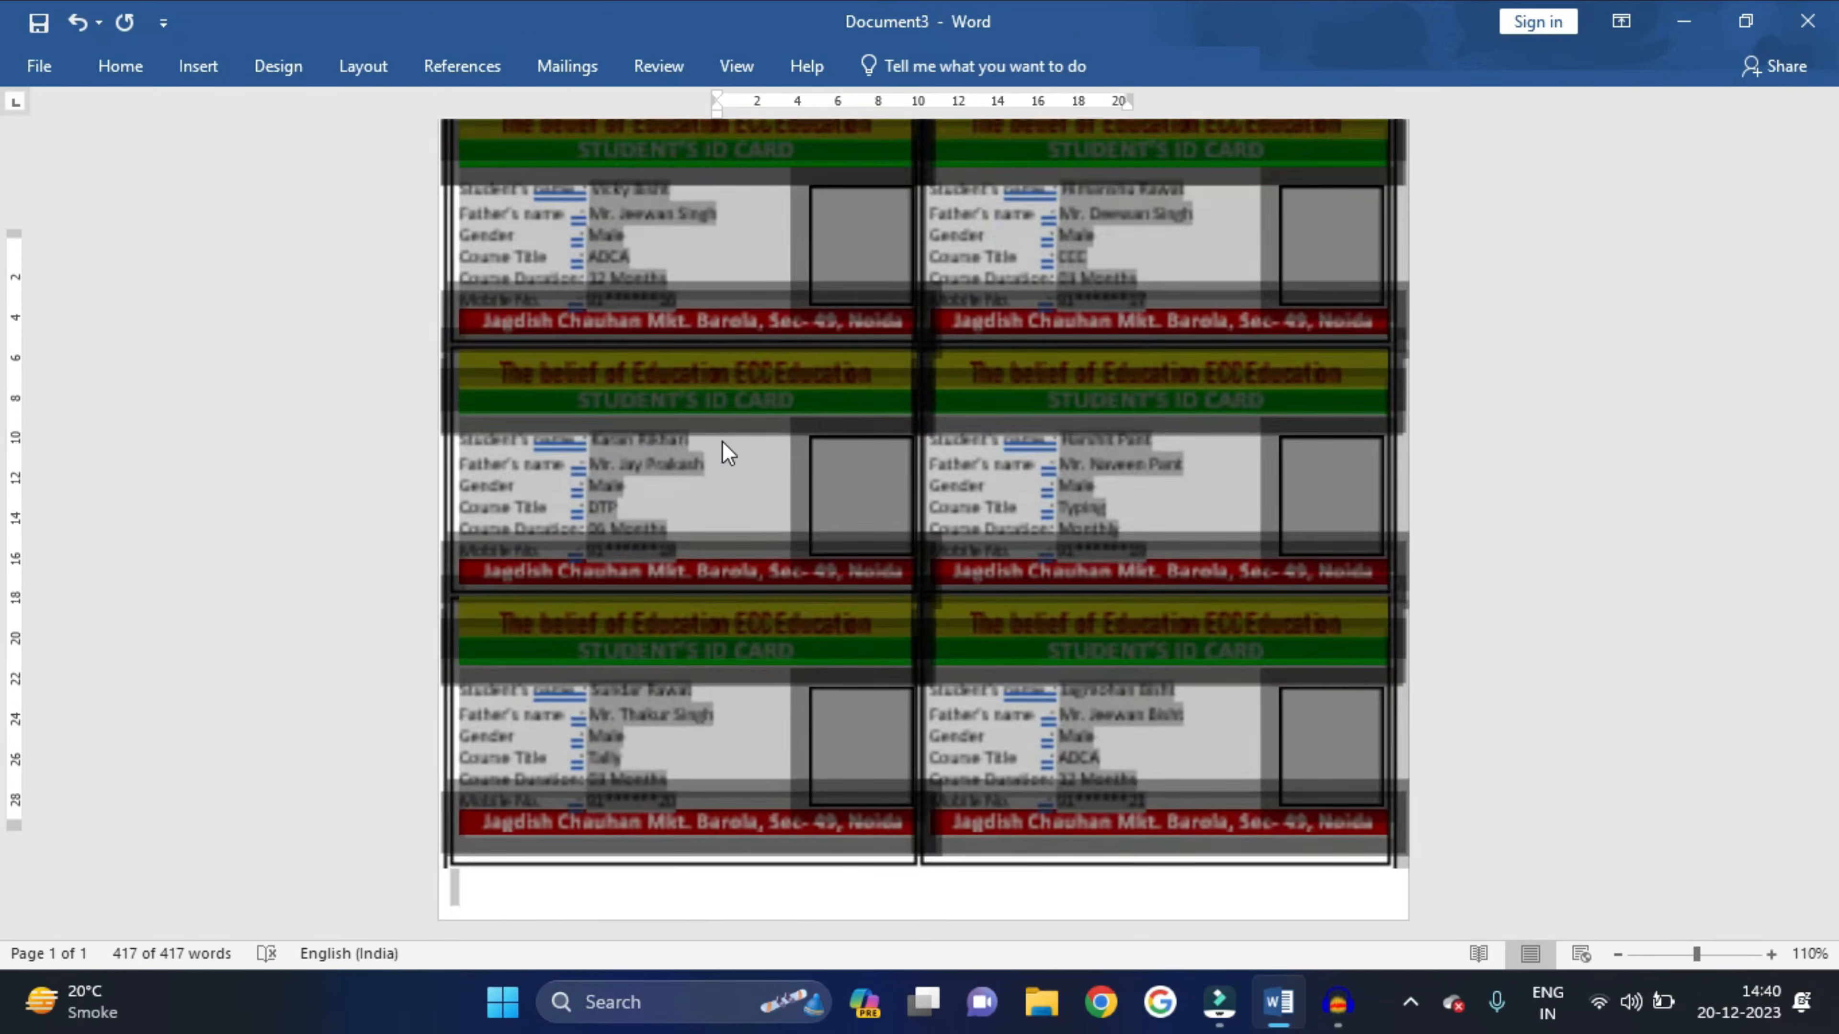
scroll(724, 440, up, 10)
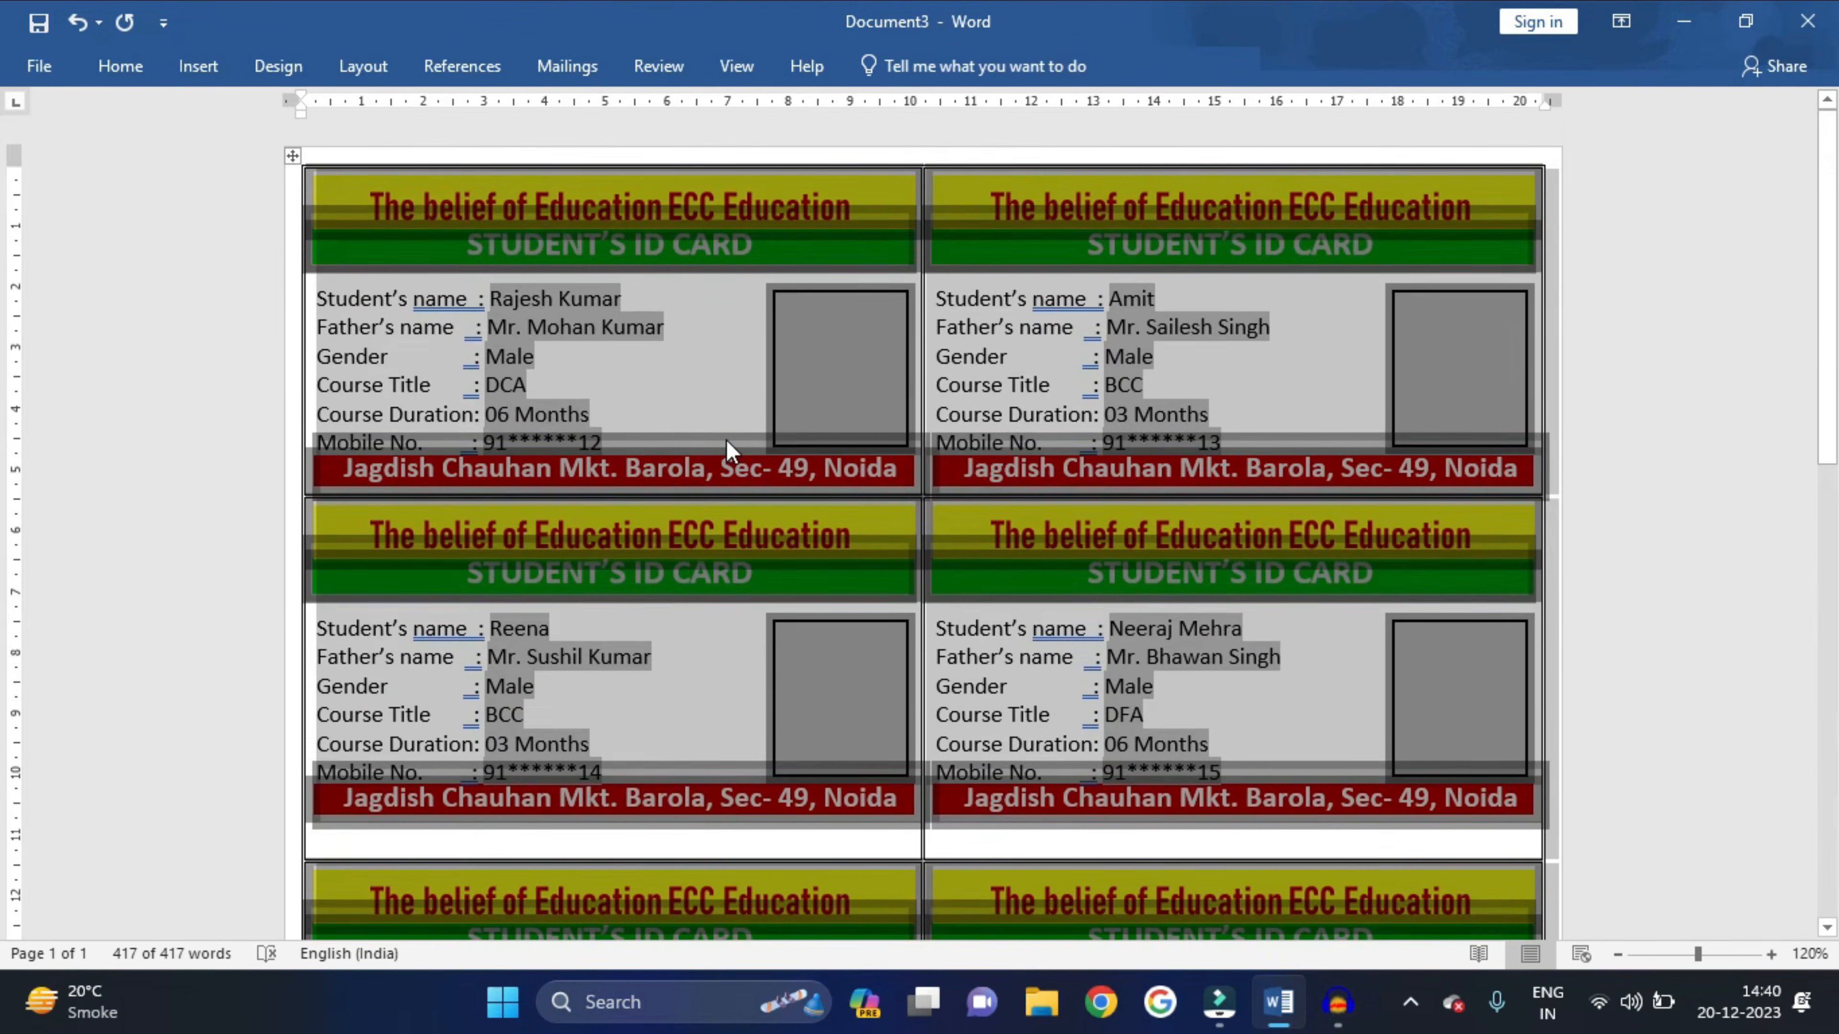
ctrl+scroll(726, 440, up, 4)
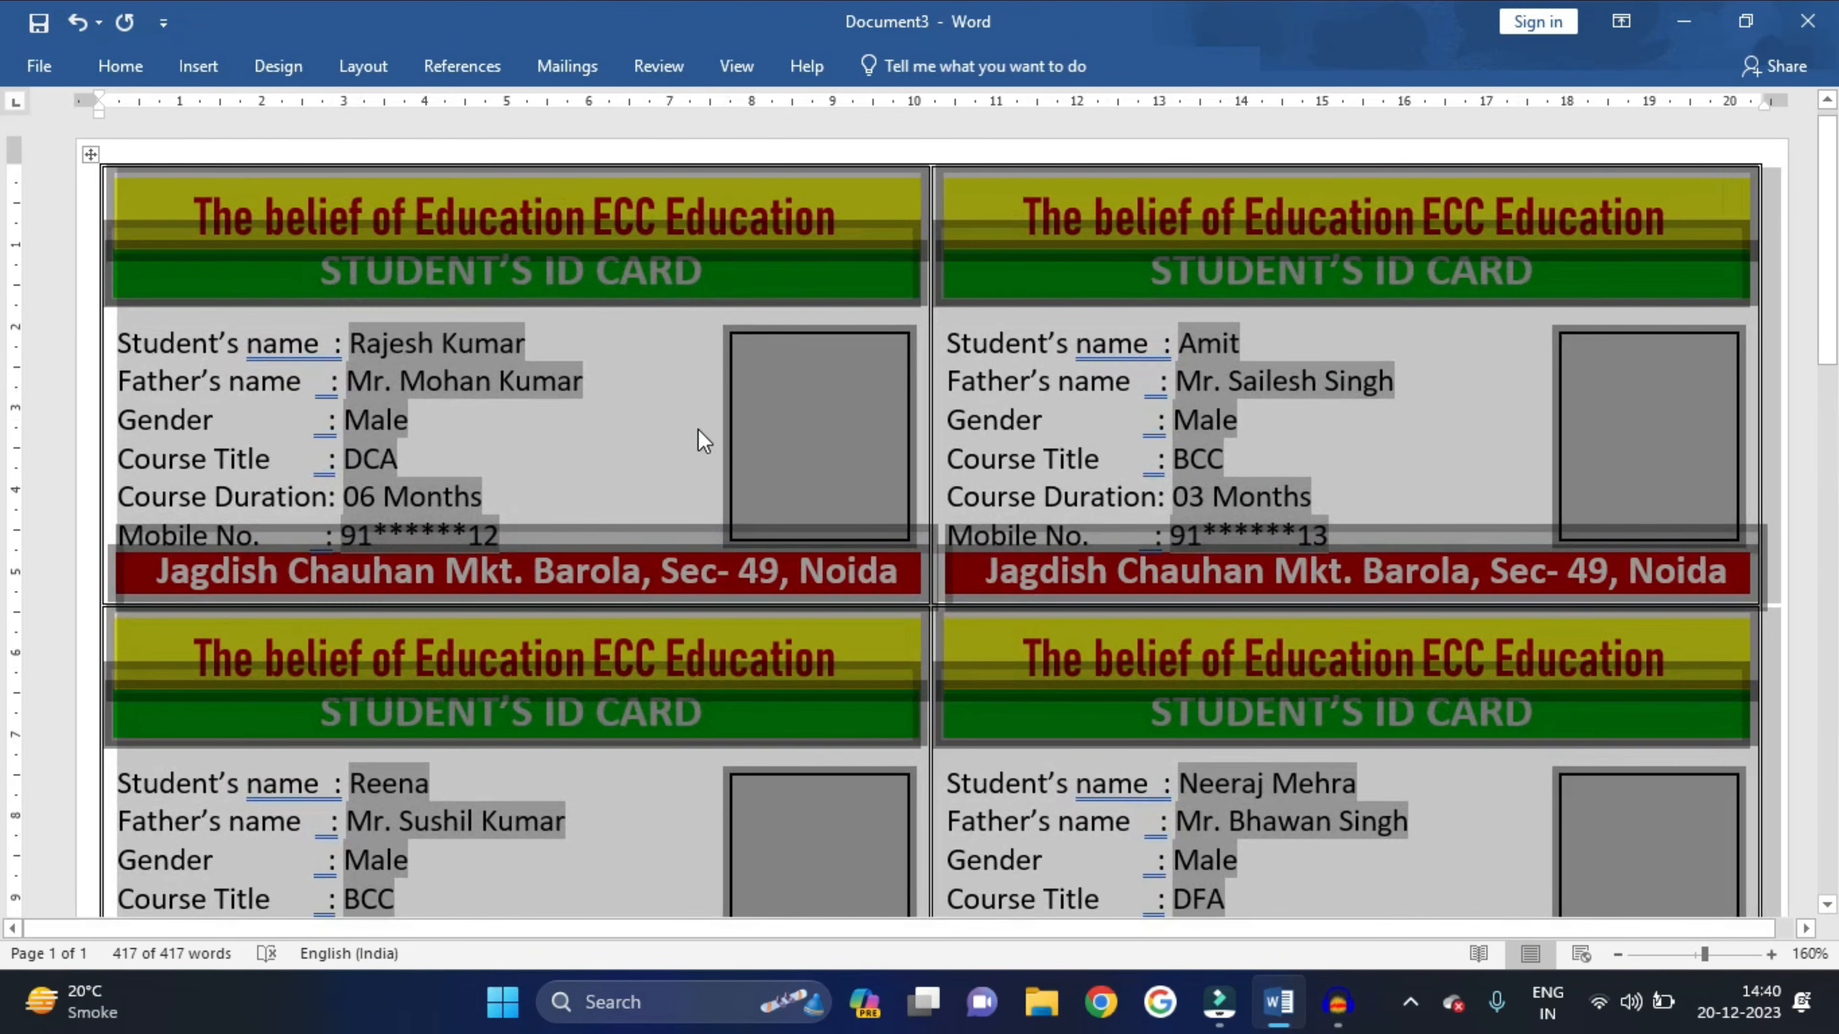
click(683, 417)
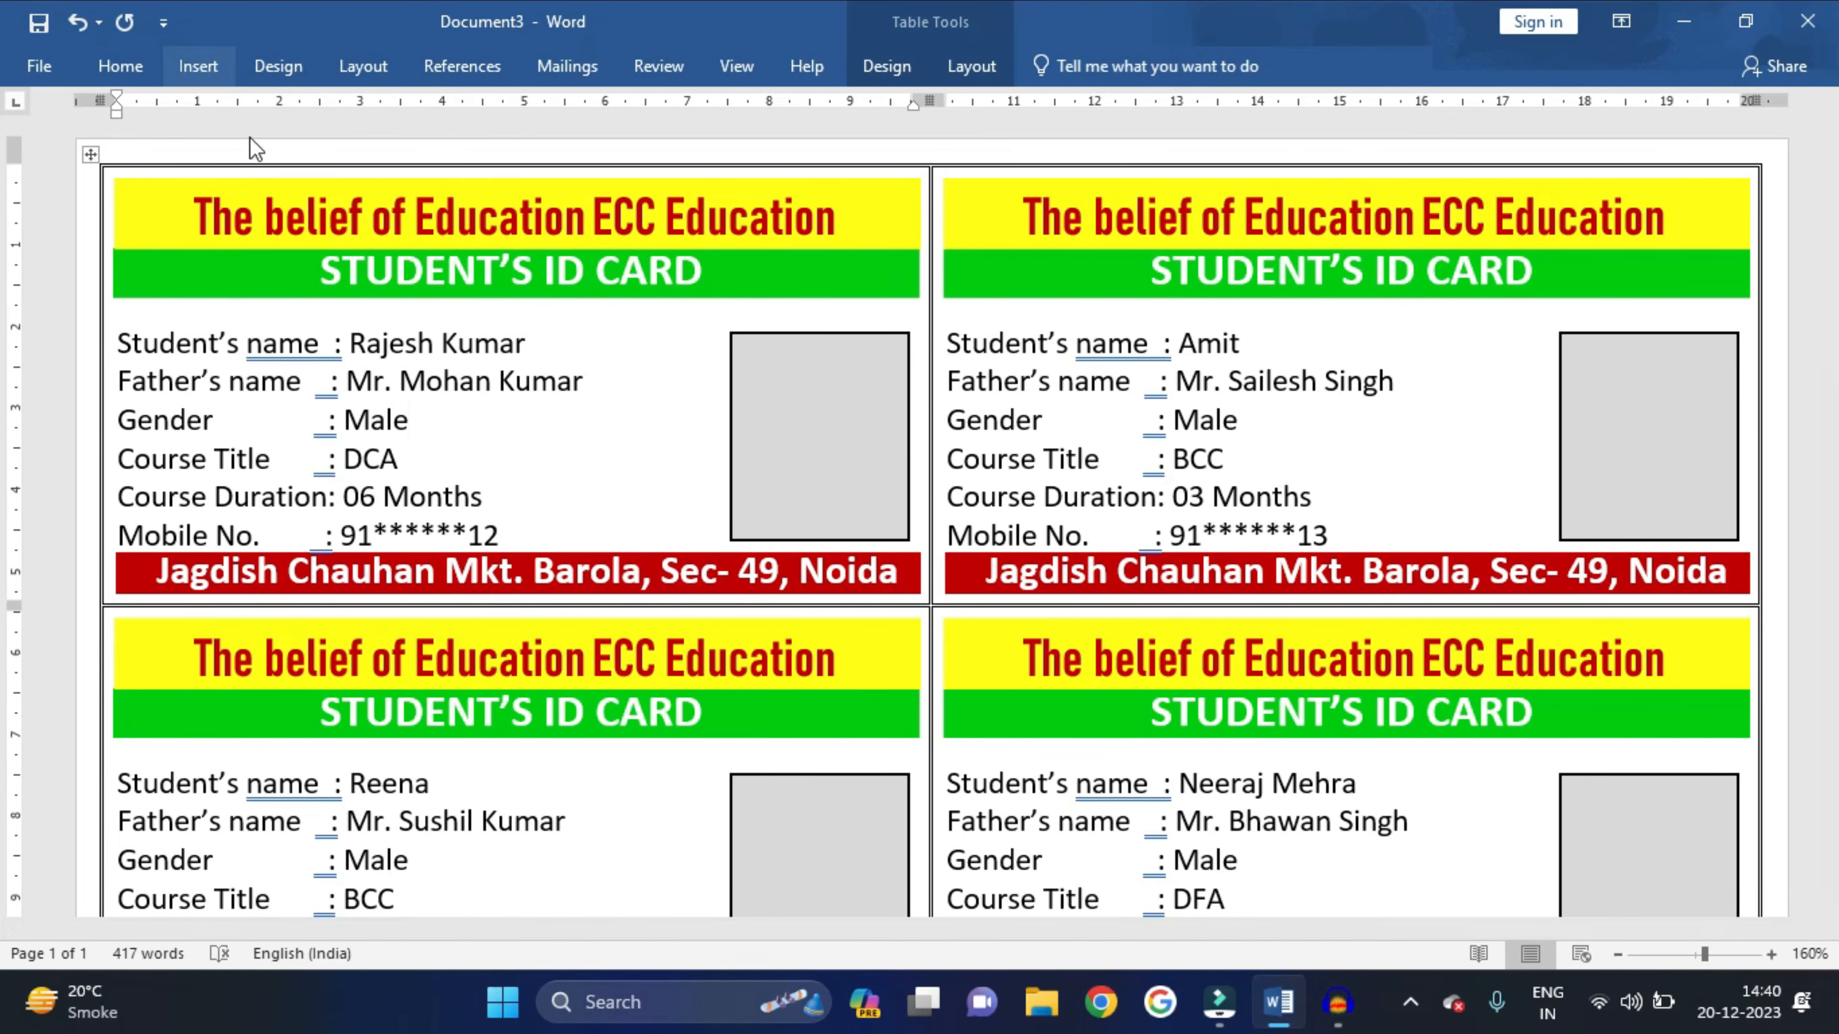
- Insert the ISO LOGO picture into the first card's details
click(567, 322)
click(206, 70)
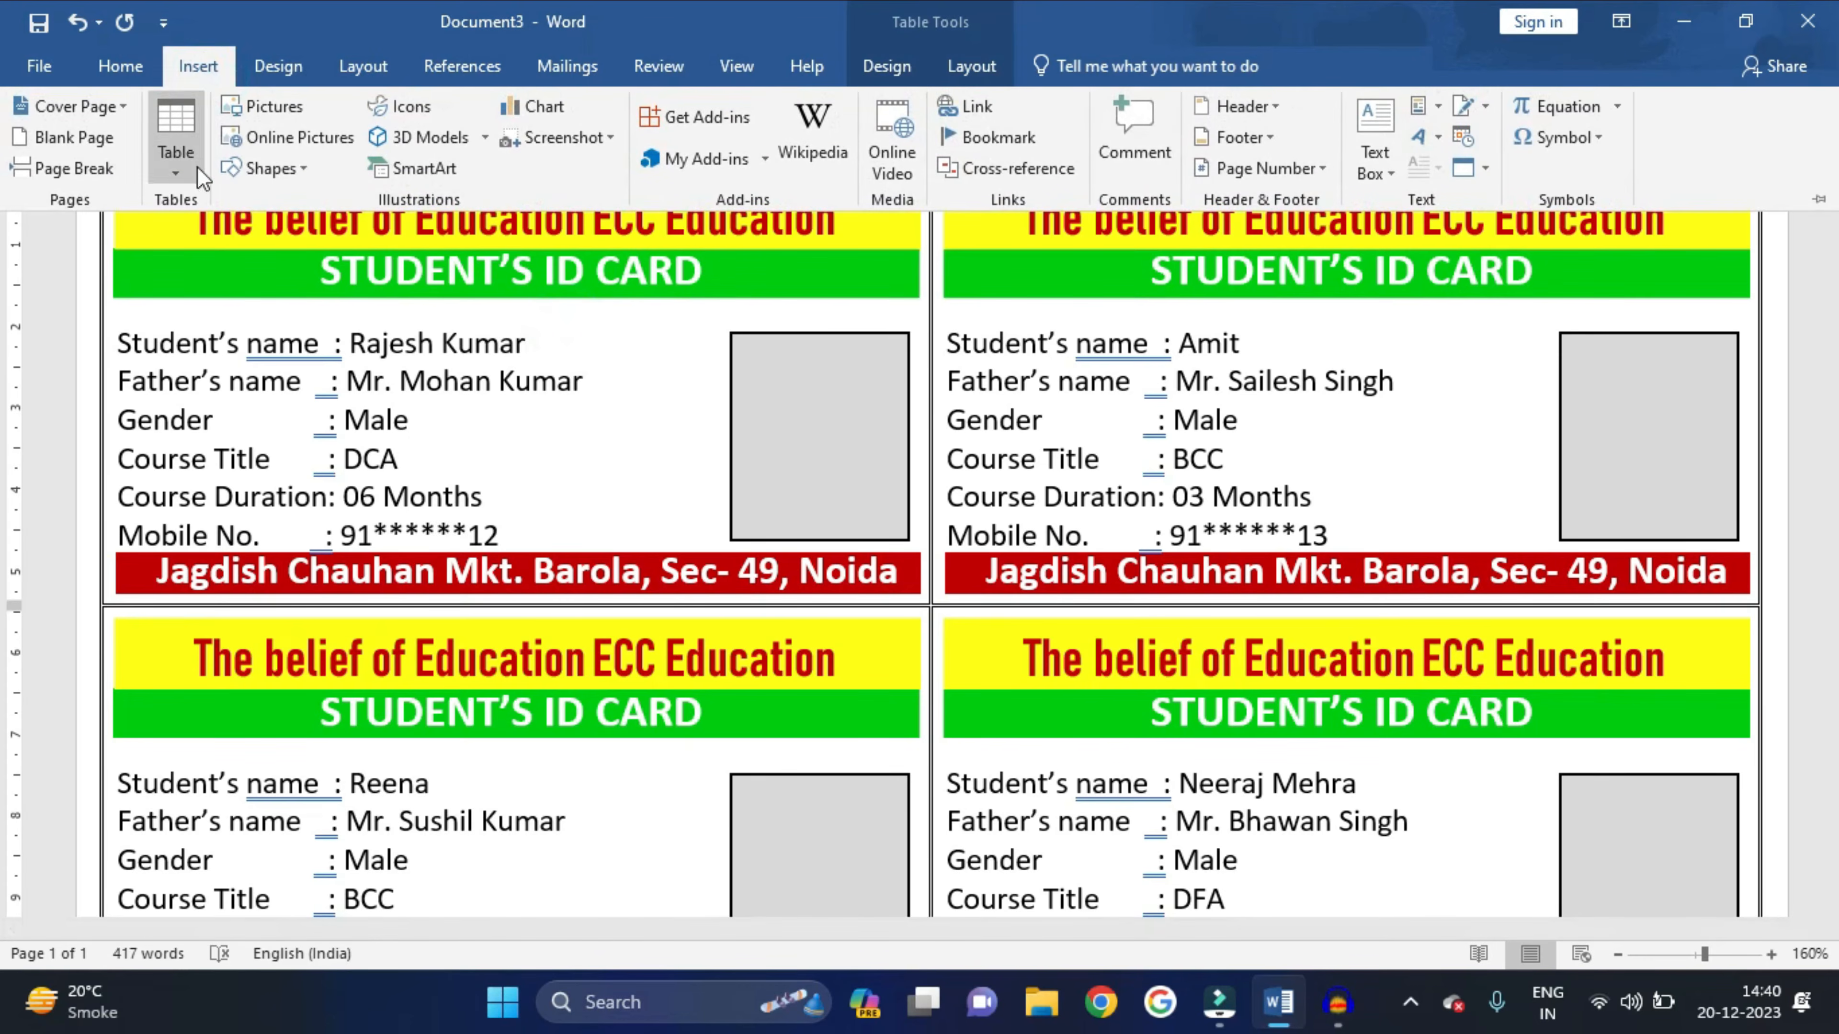
click(273, 112)
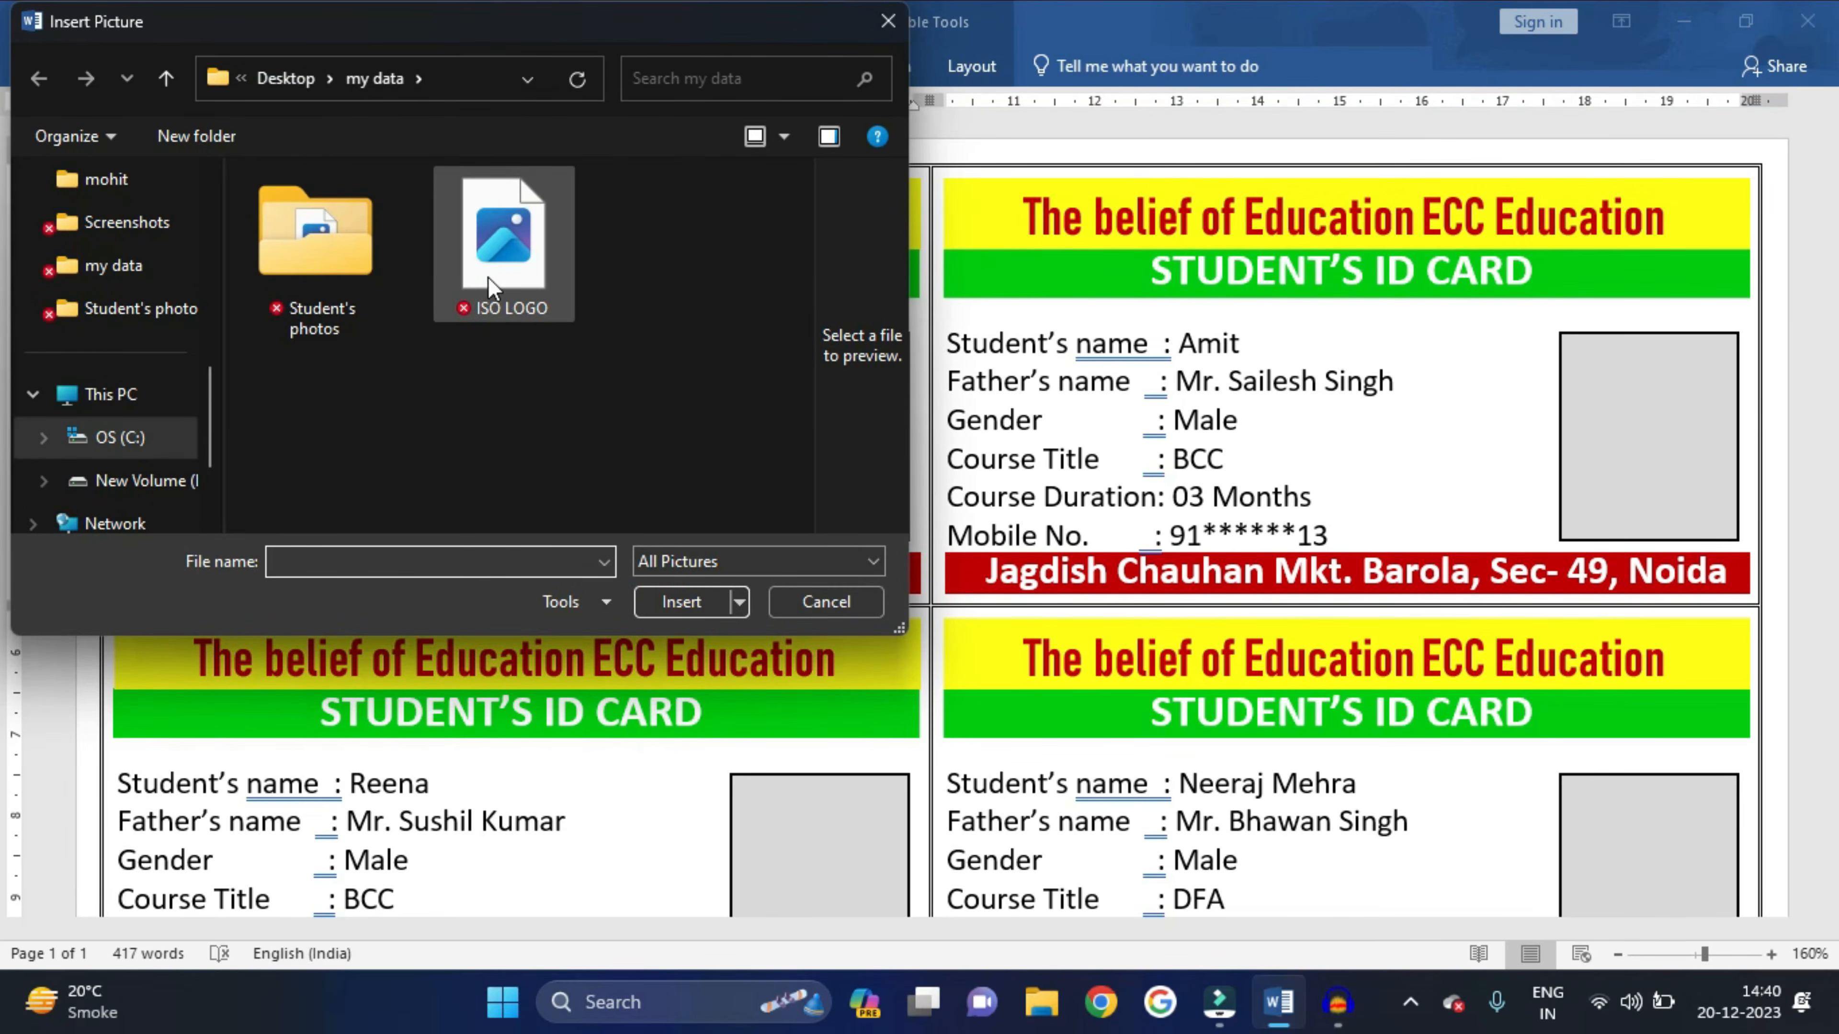
click(511, 277)
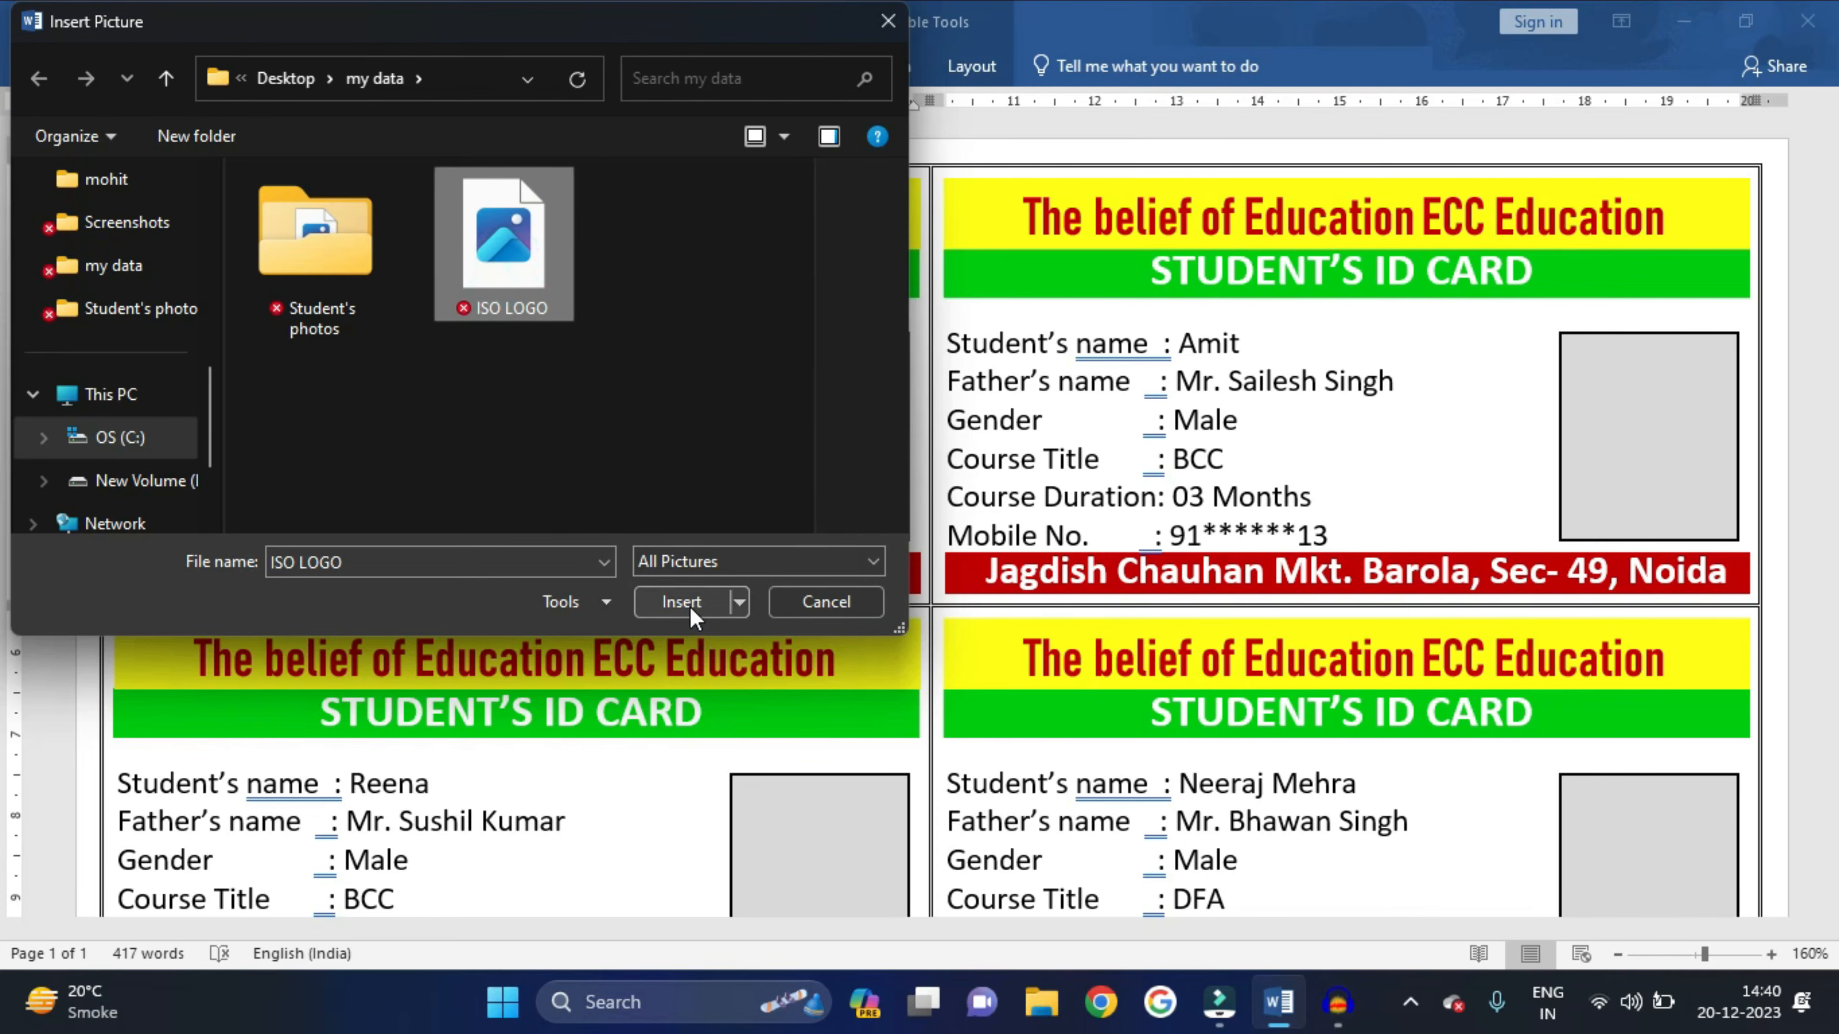
click(687, 603)
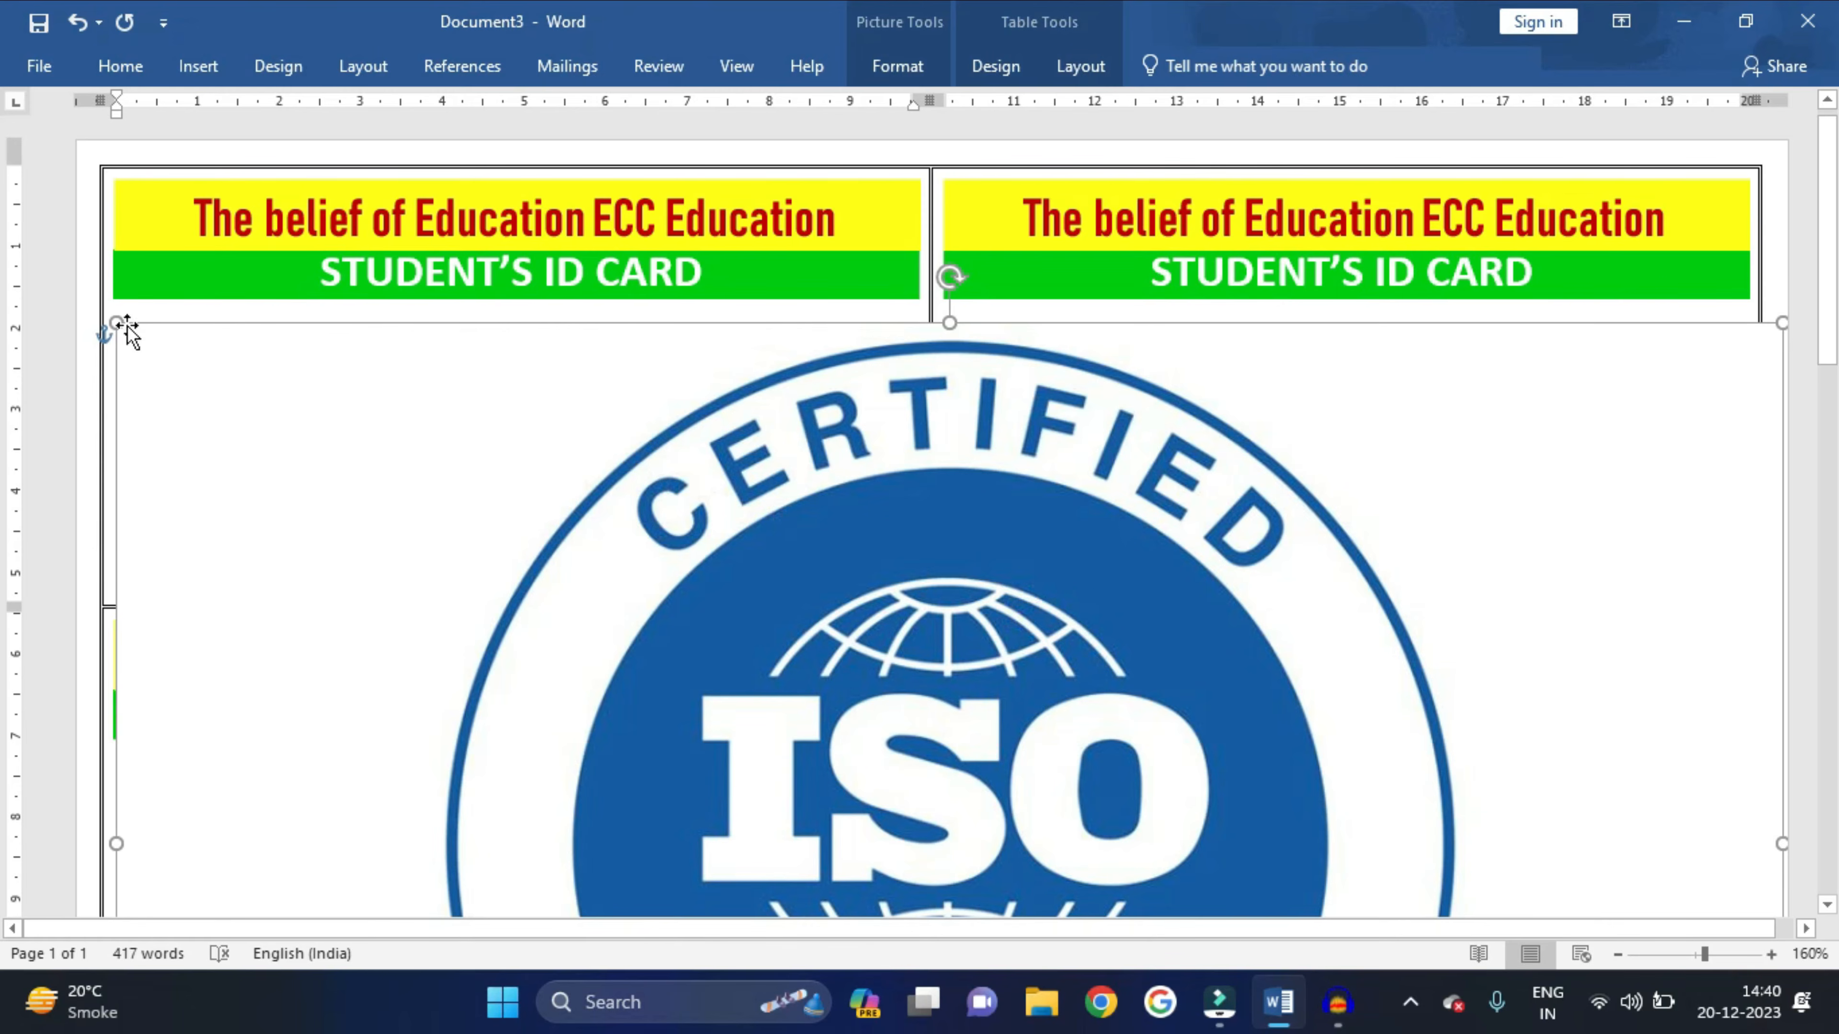
- Shrink the oversized ISO logo down to card size, about 3.04 × 4.87 cm
drag(115, 322, 370, 463)
scroll(1067, 748, down, 3)
drag(1062, 705, 945, 709)
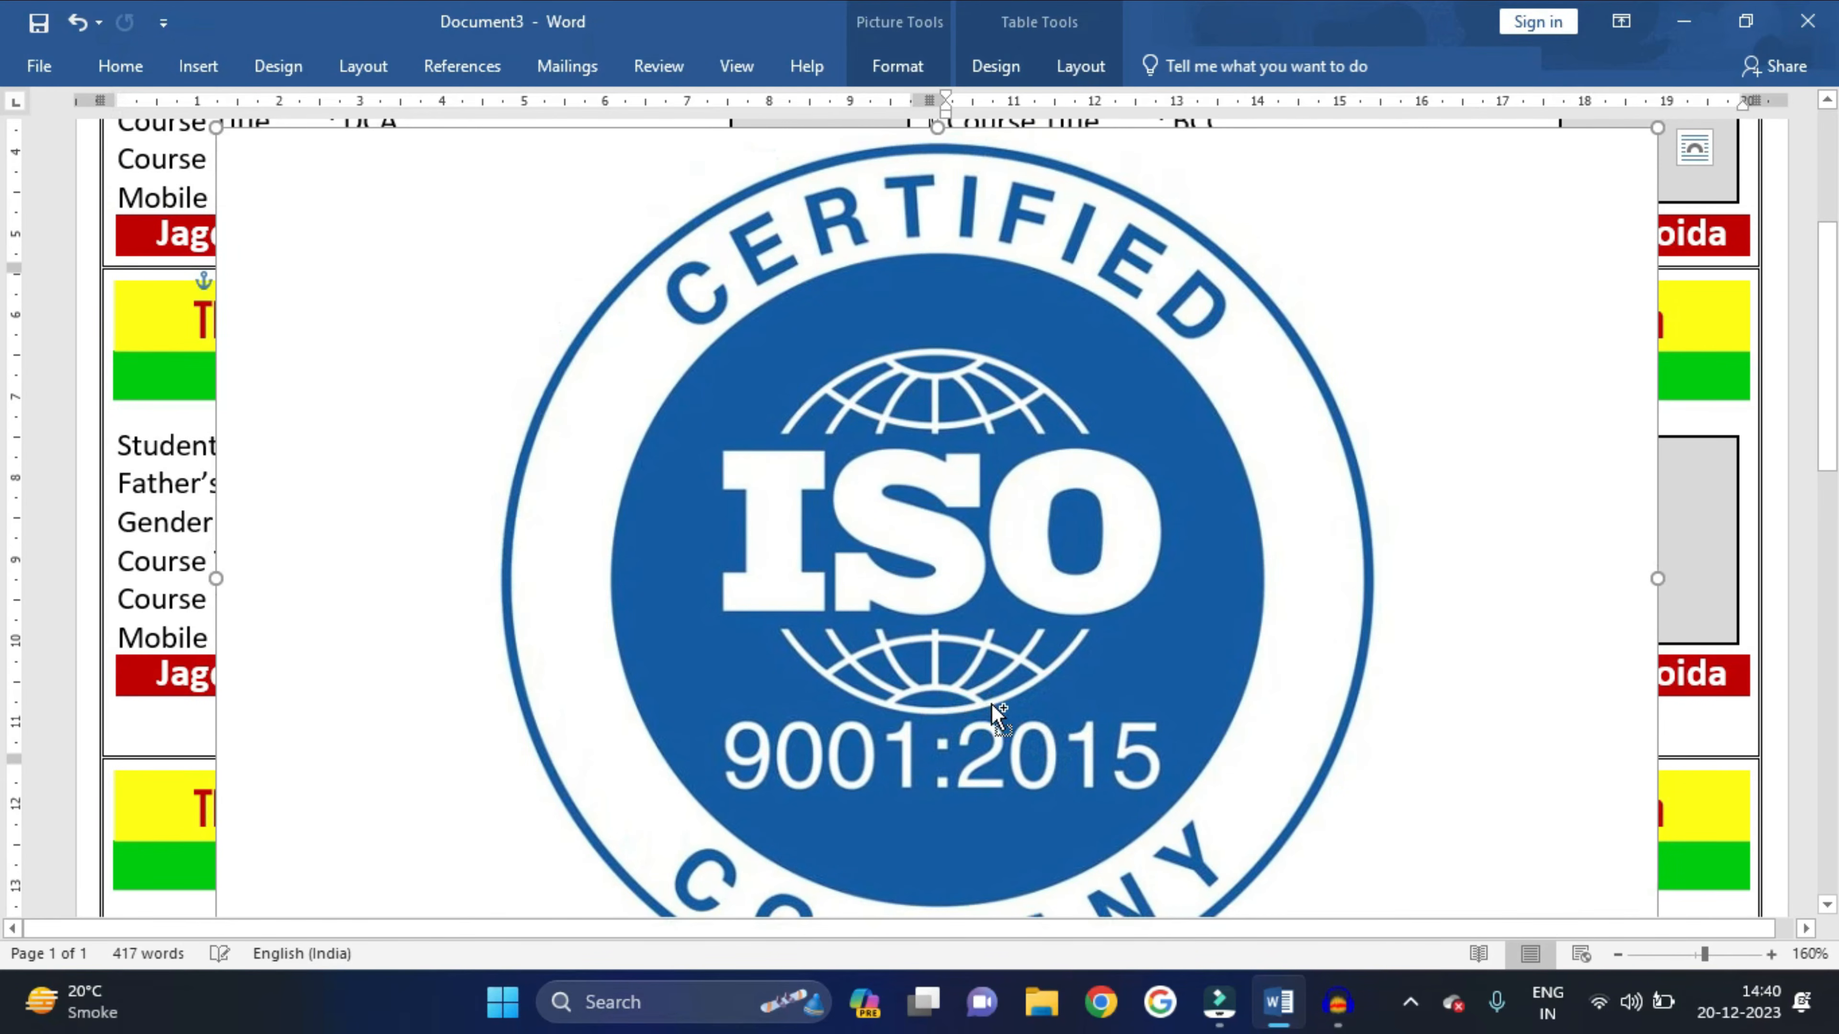
ctrl+scroll(991, 703, down, 5)
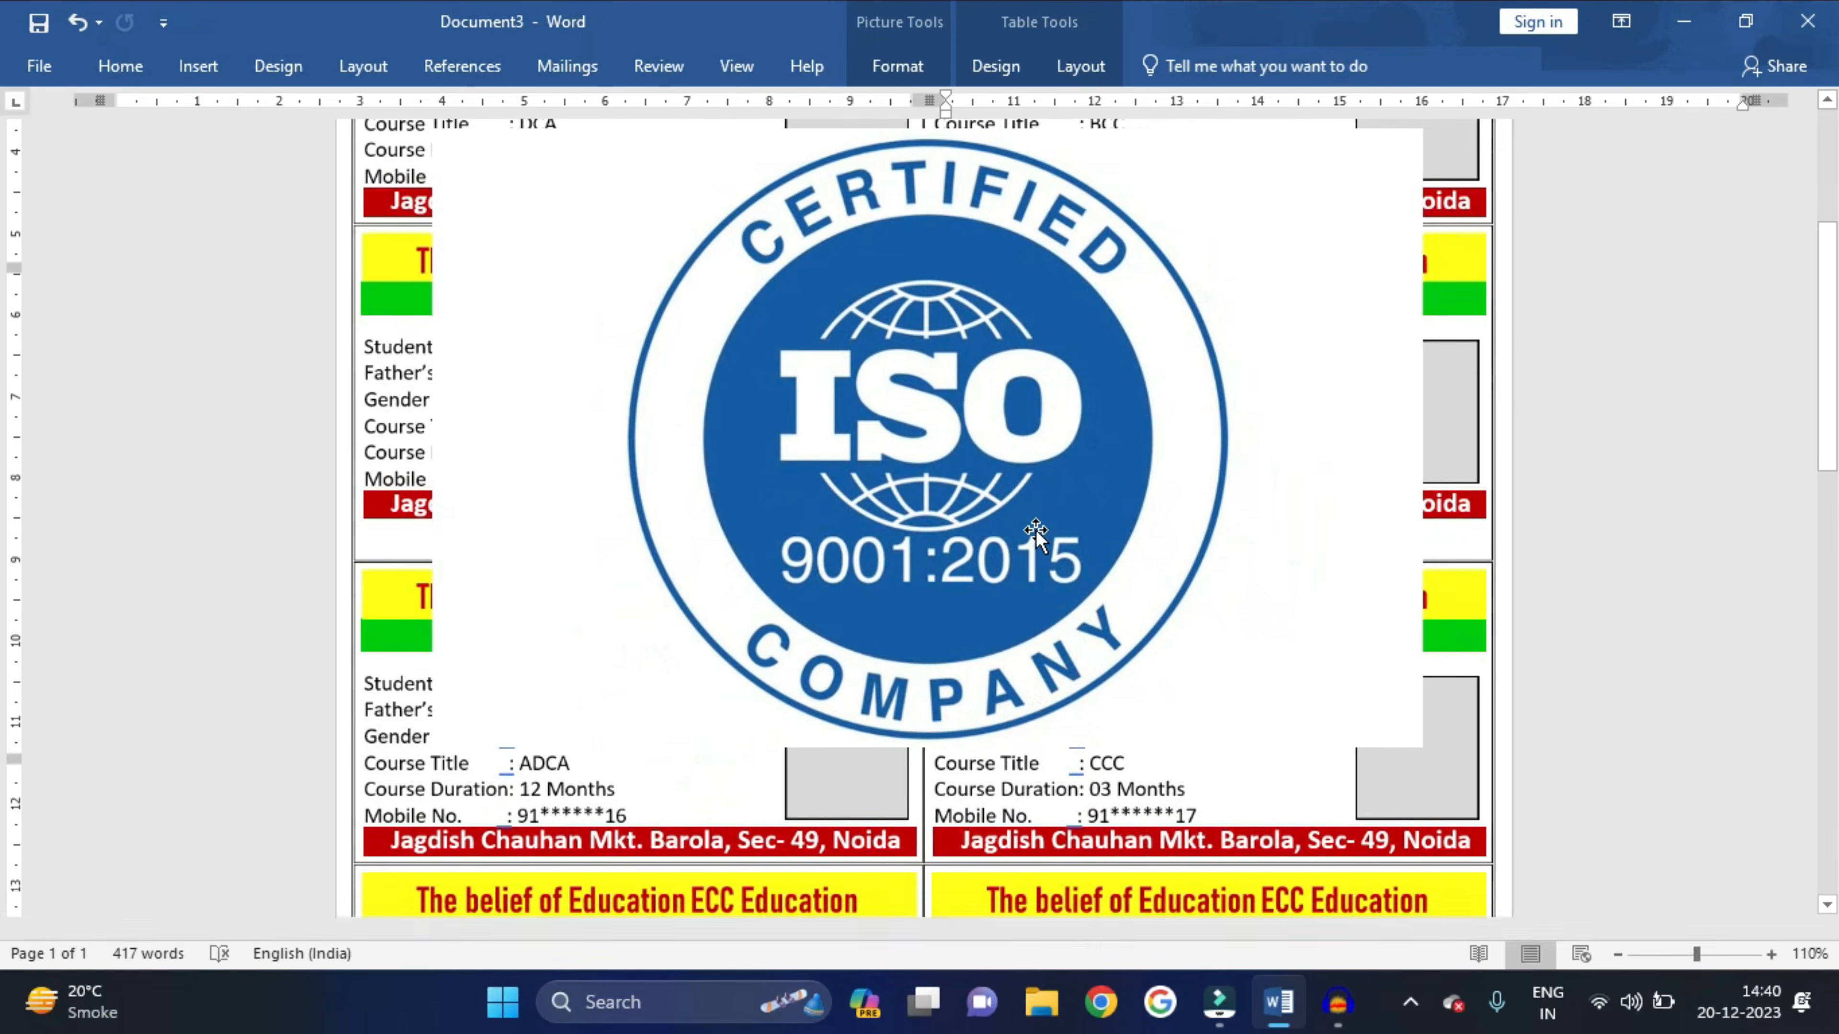
drag(1426, 809, 711, 360)
- Crop the white left and right strips off the ISO logo beside the photo box
click(930, 57)
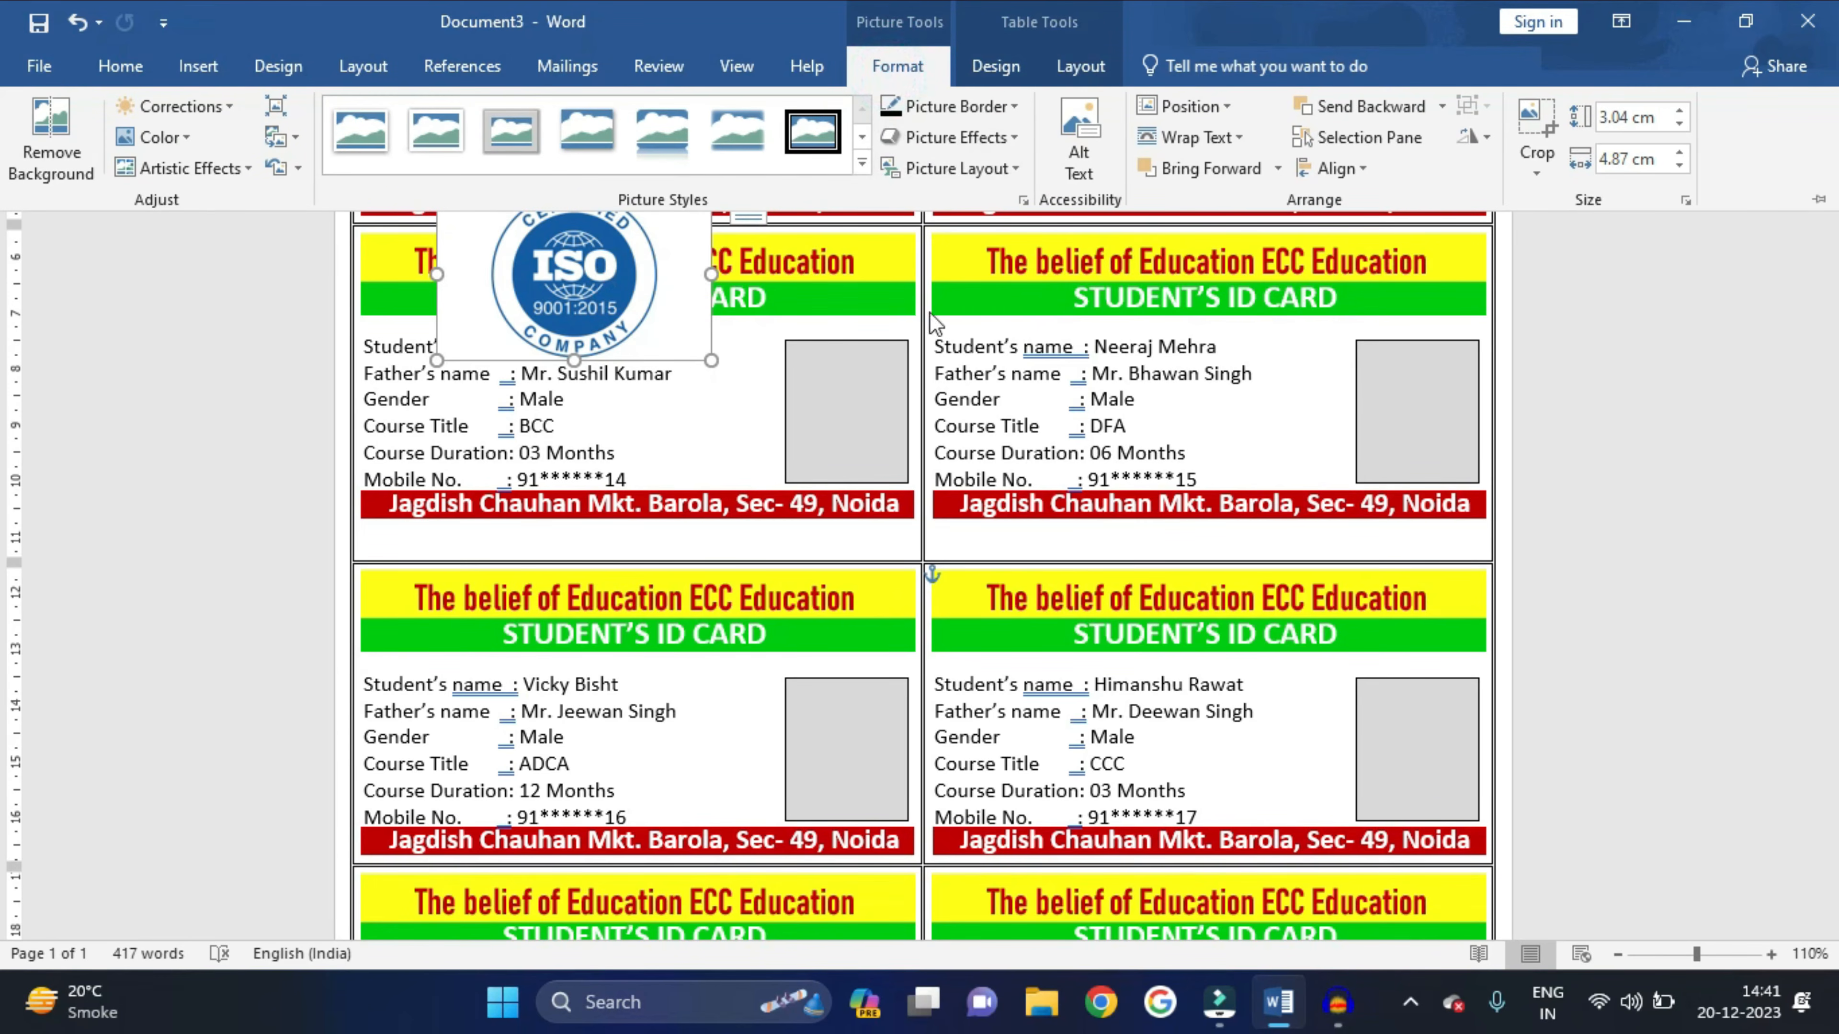
click(1535, 122)
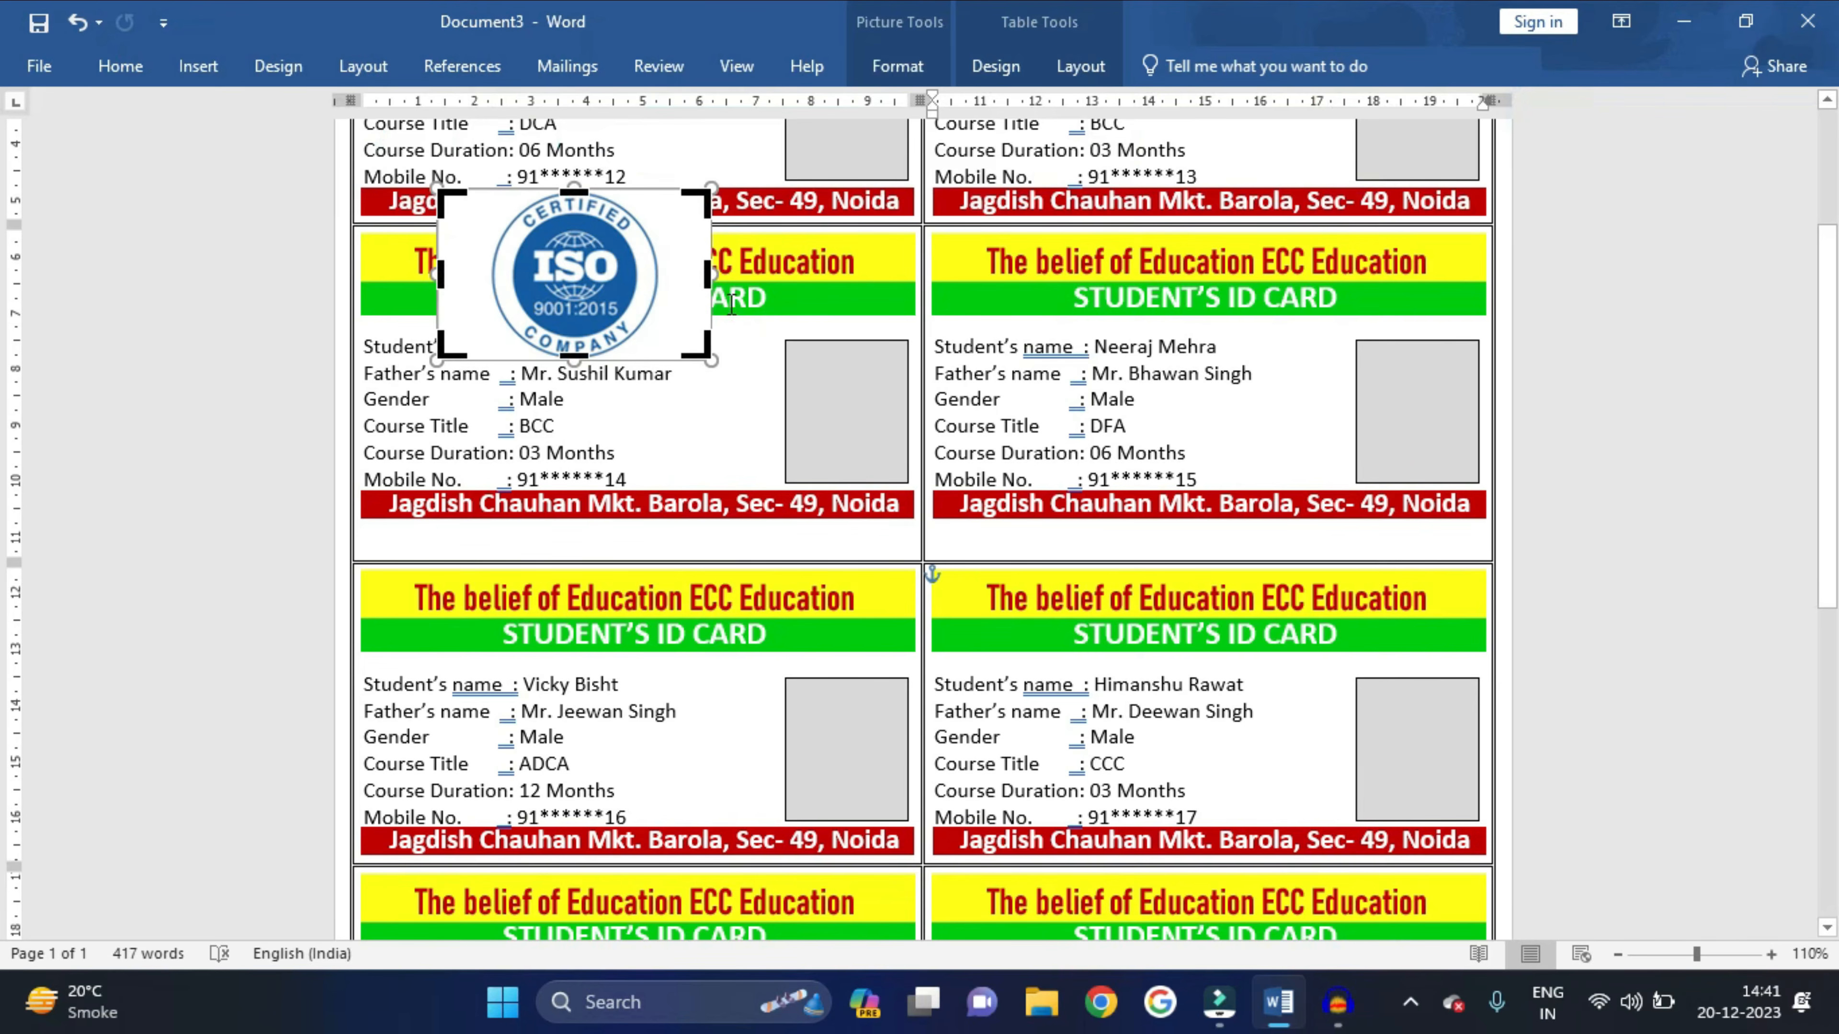
drag(706, 275, 664, 275)
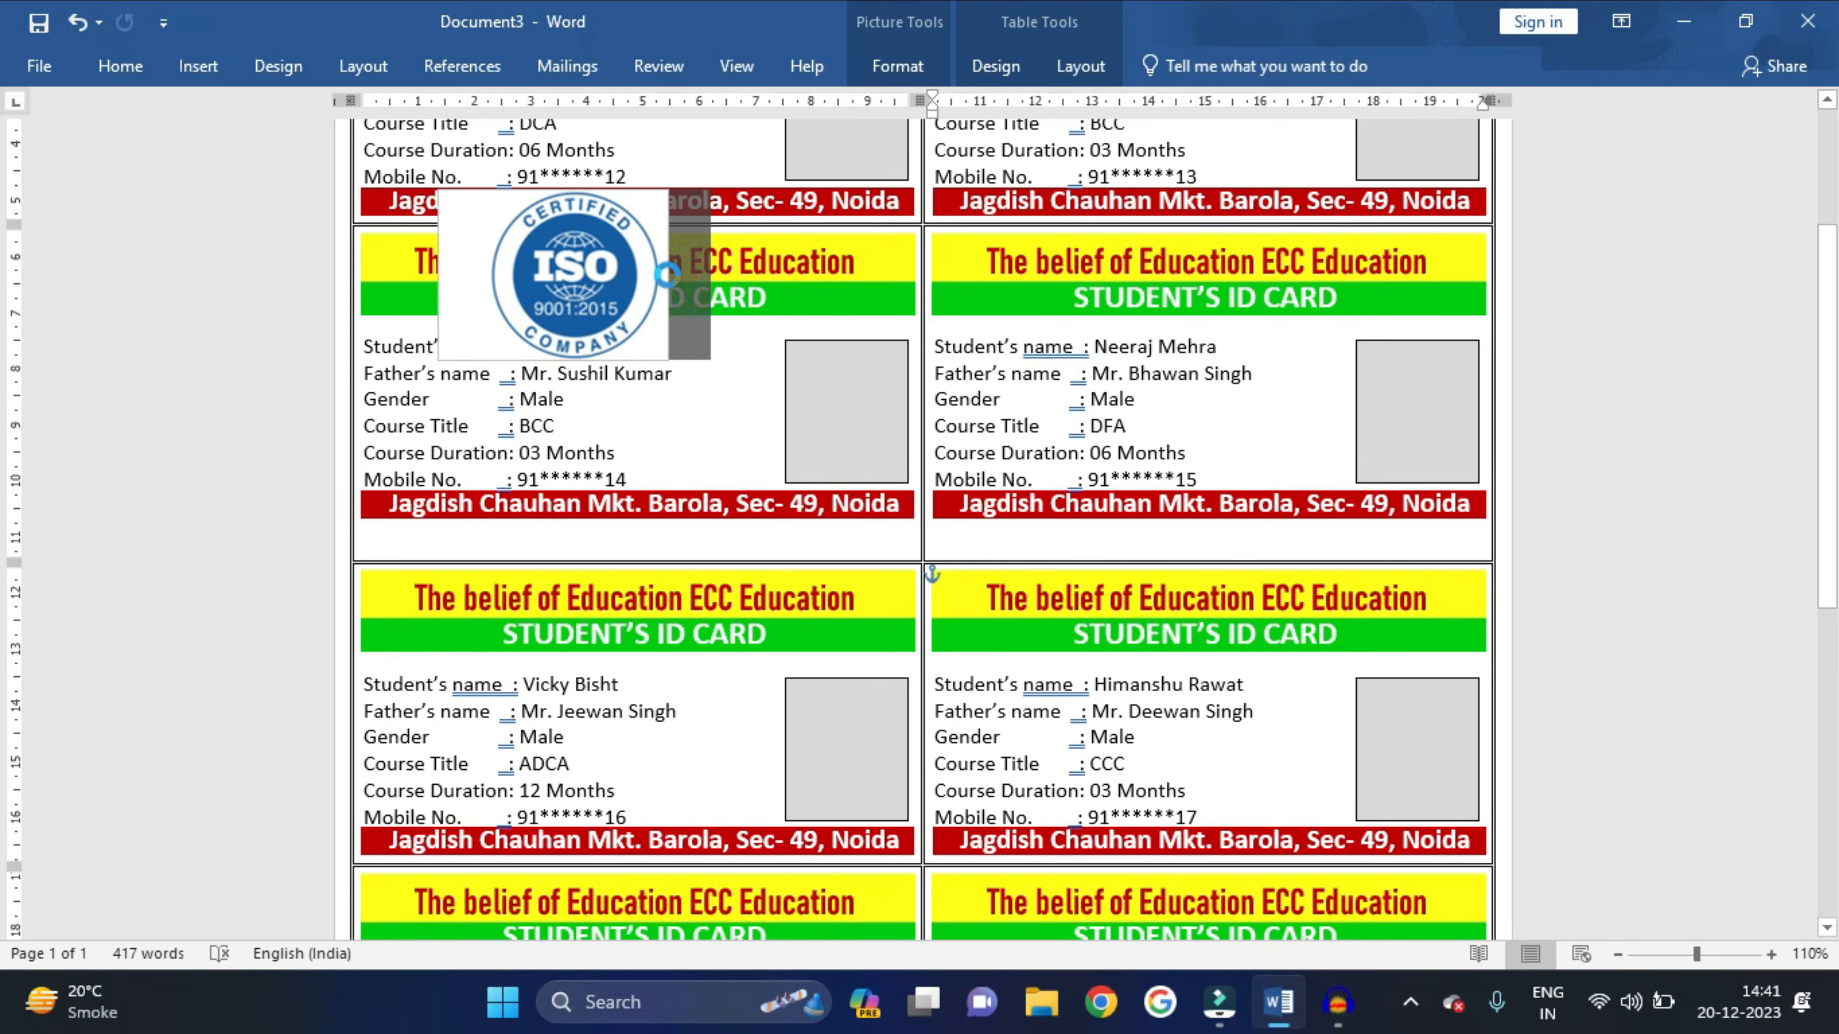
drag(446, 274, 483, 284)
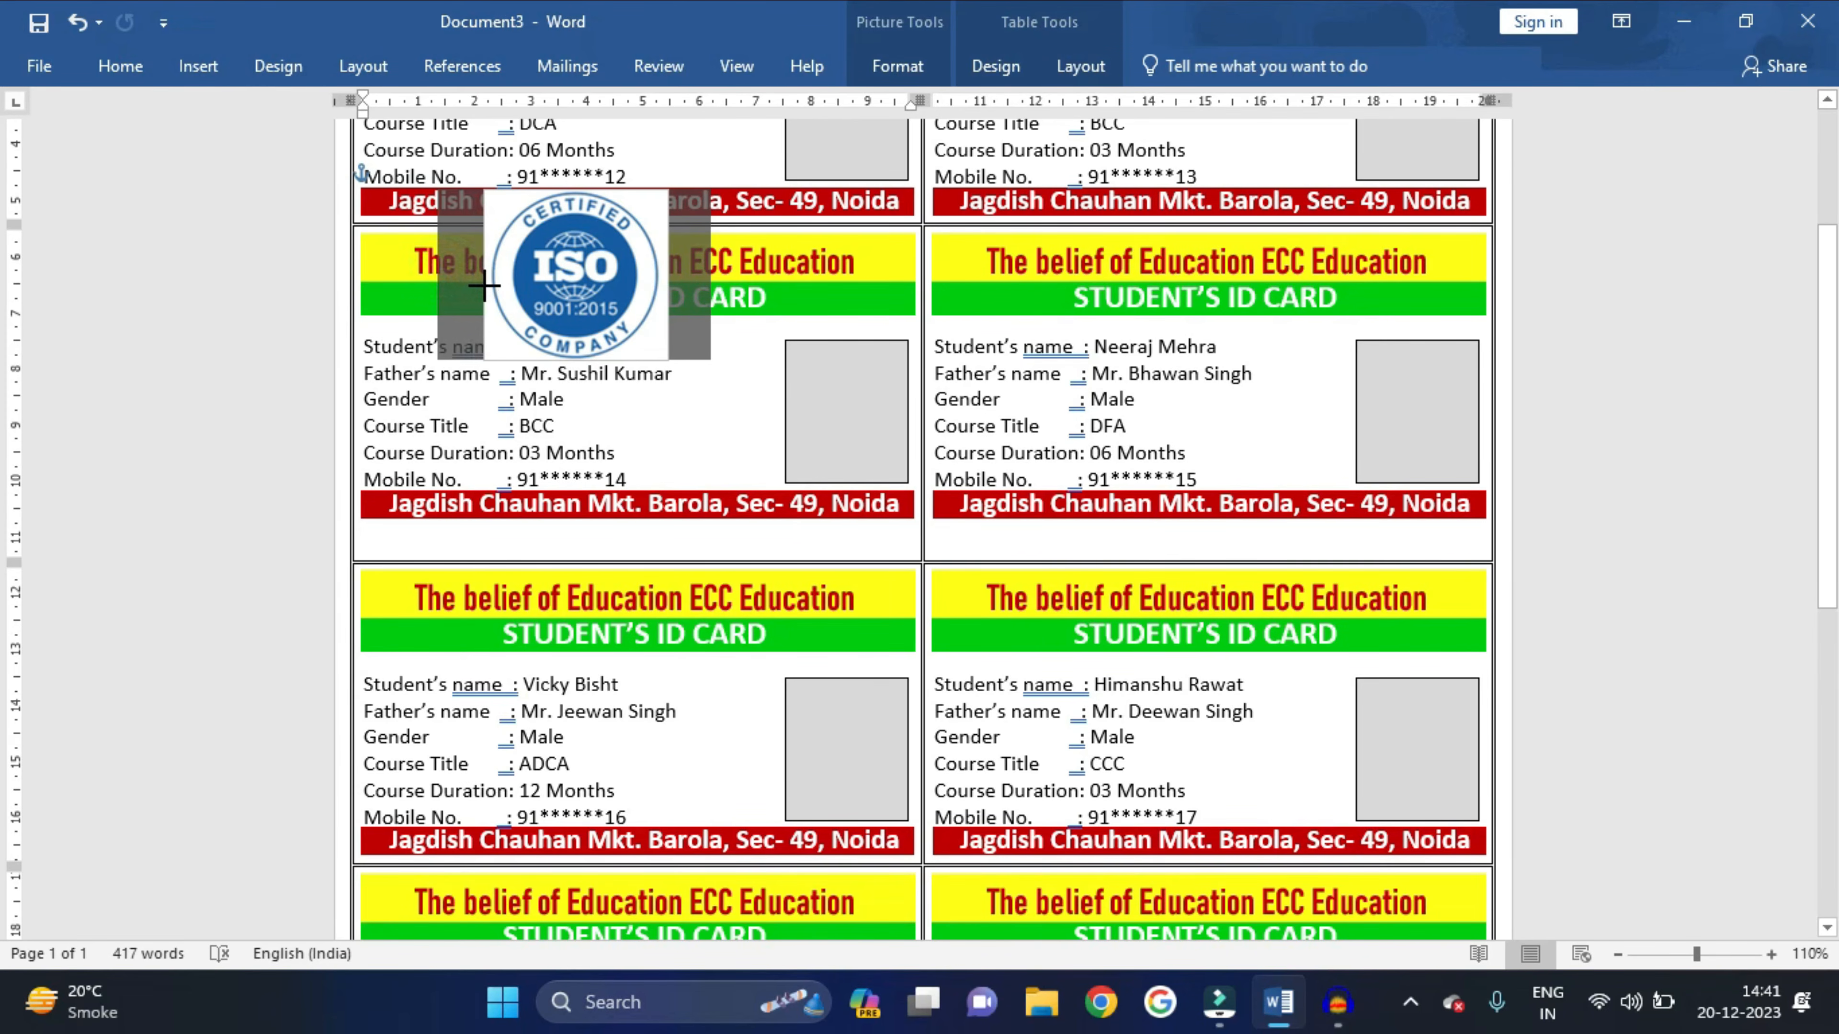
click(899, 66)
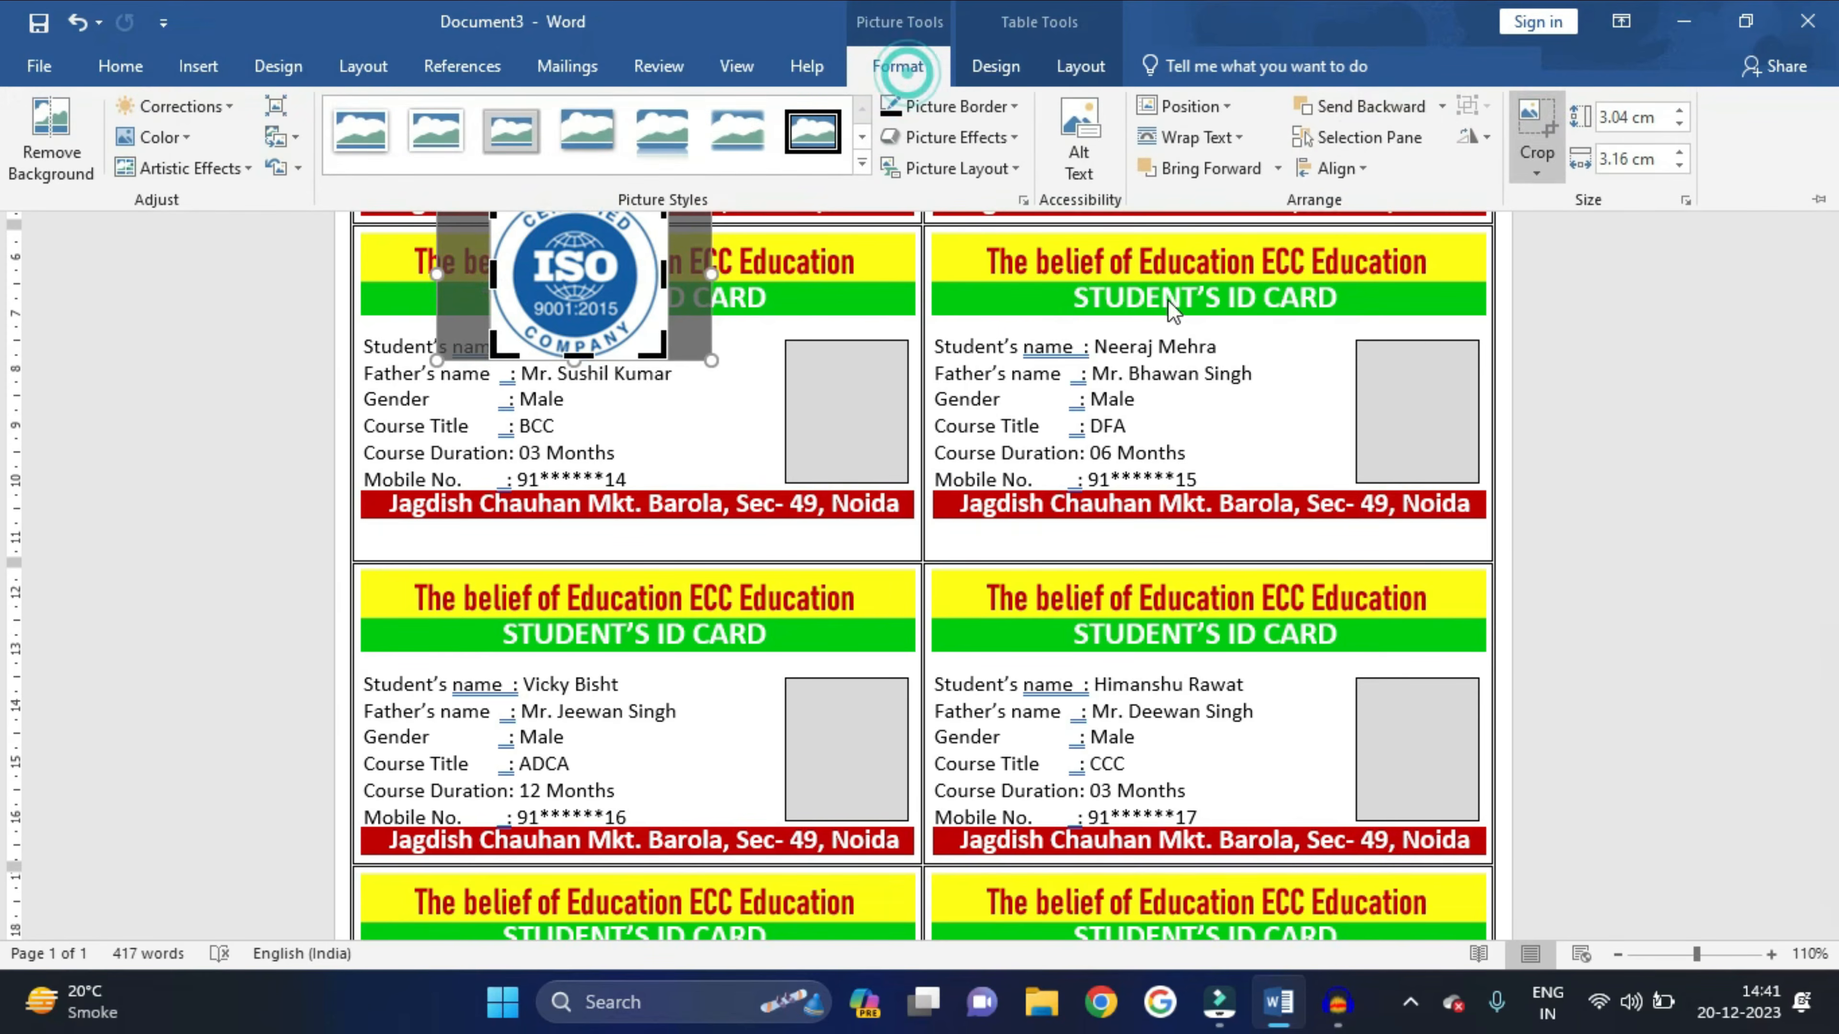
click(1529, 120)
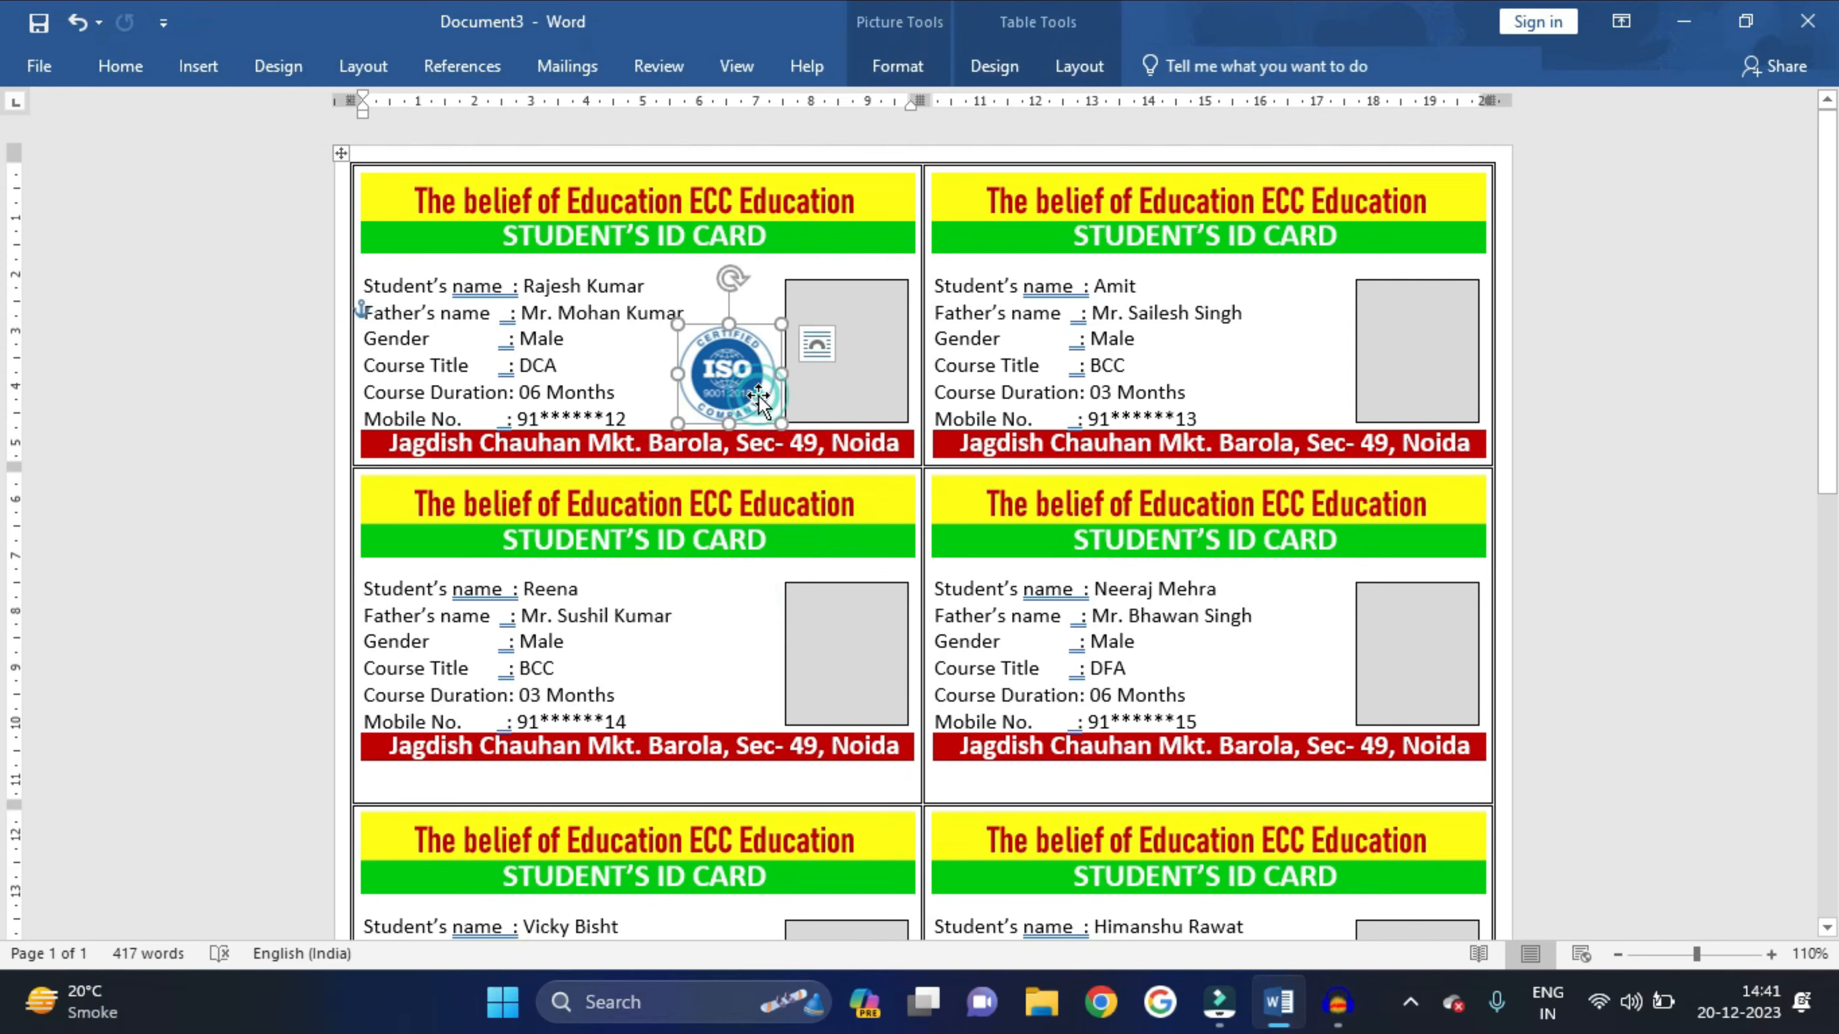
click(729, 588)
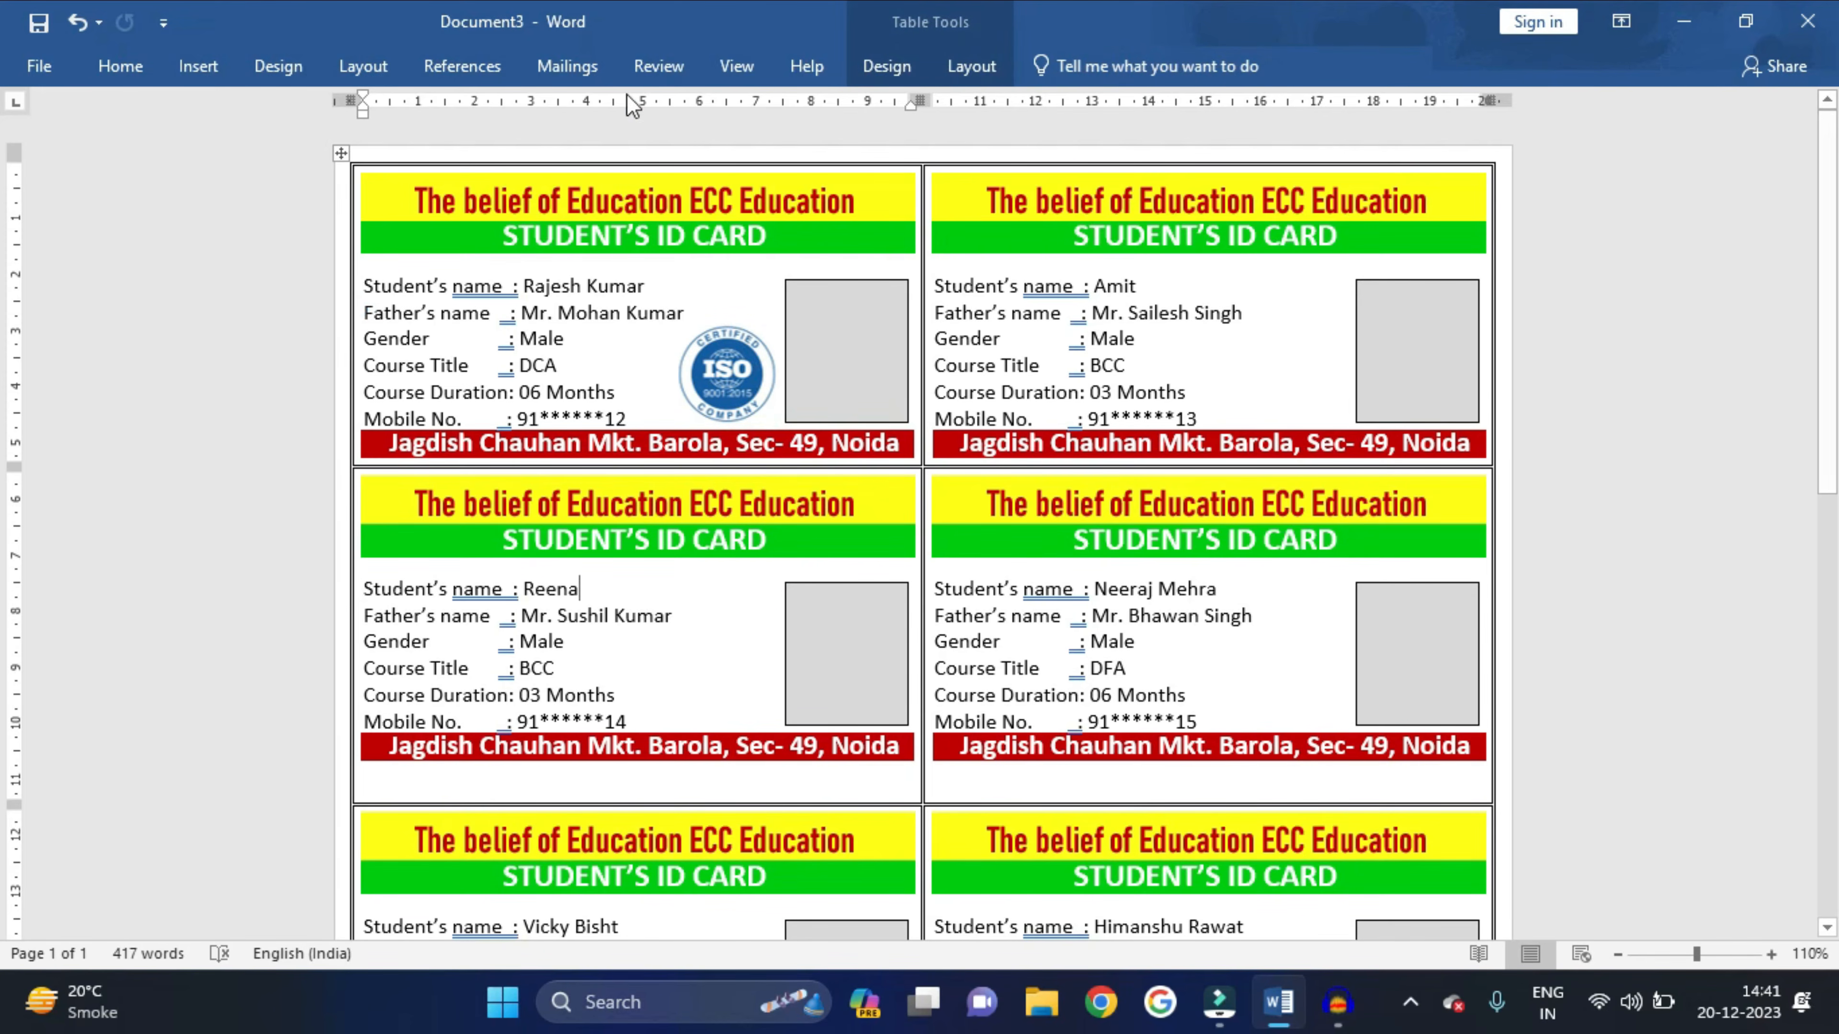
- Run Update Labels so the ISO logo is copied onto every student's card
click(591, 76)
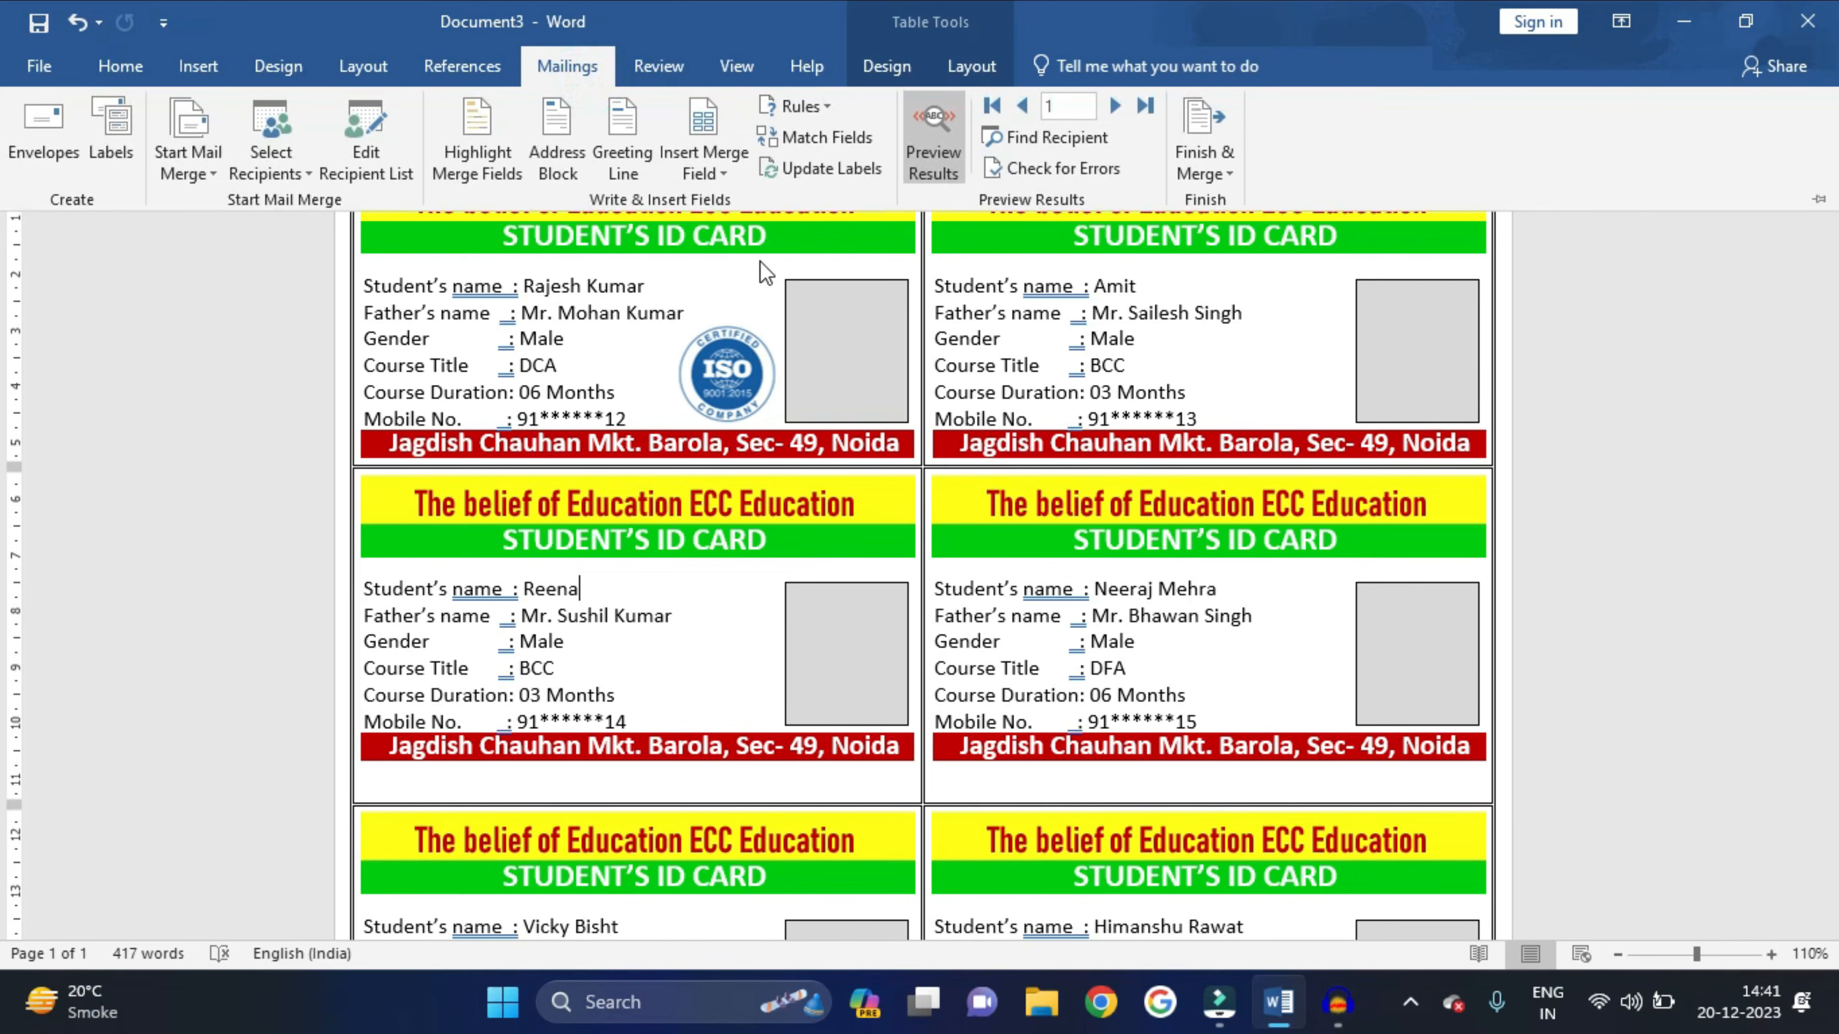
click(854, 167)
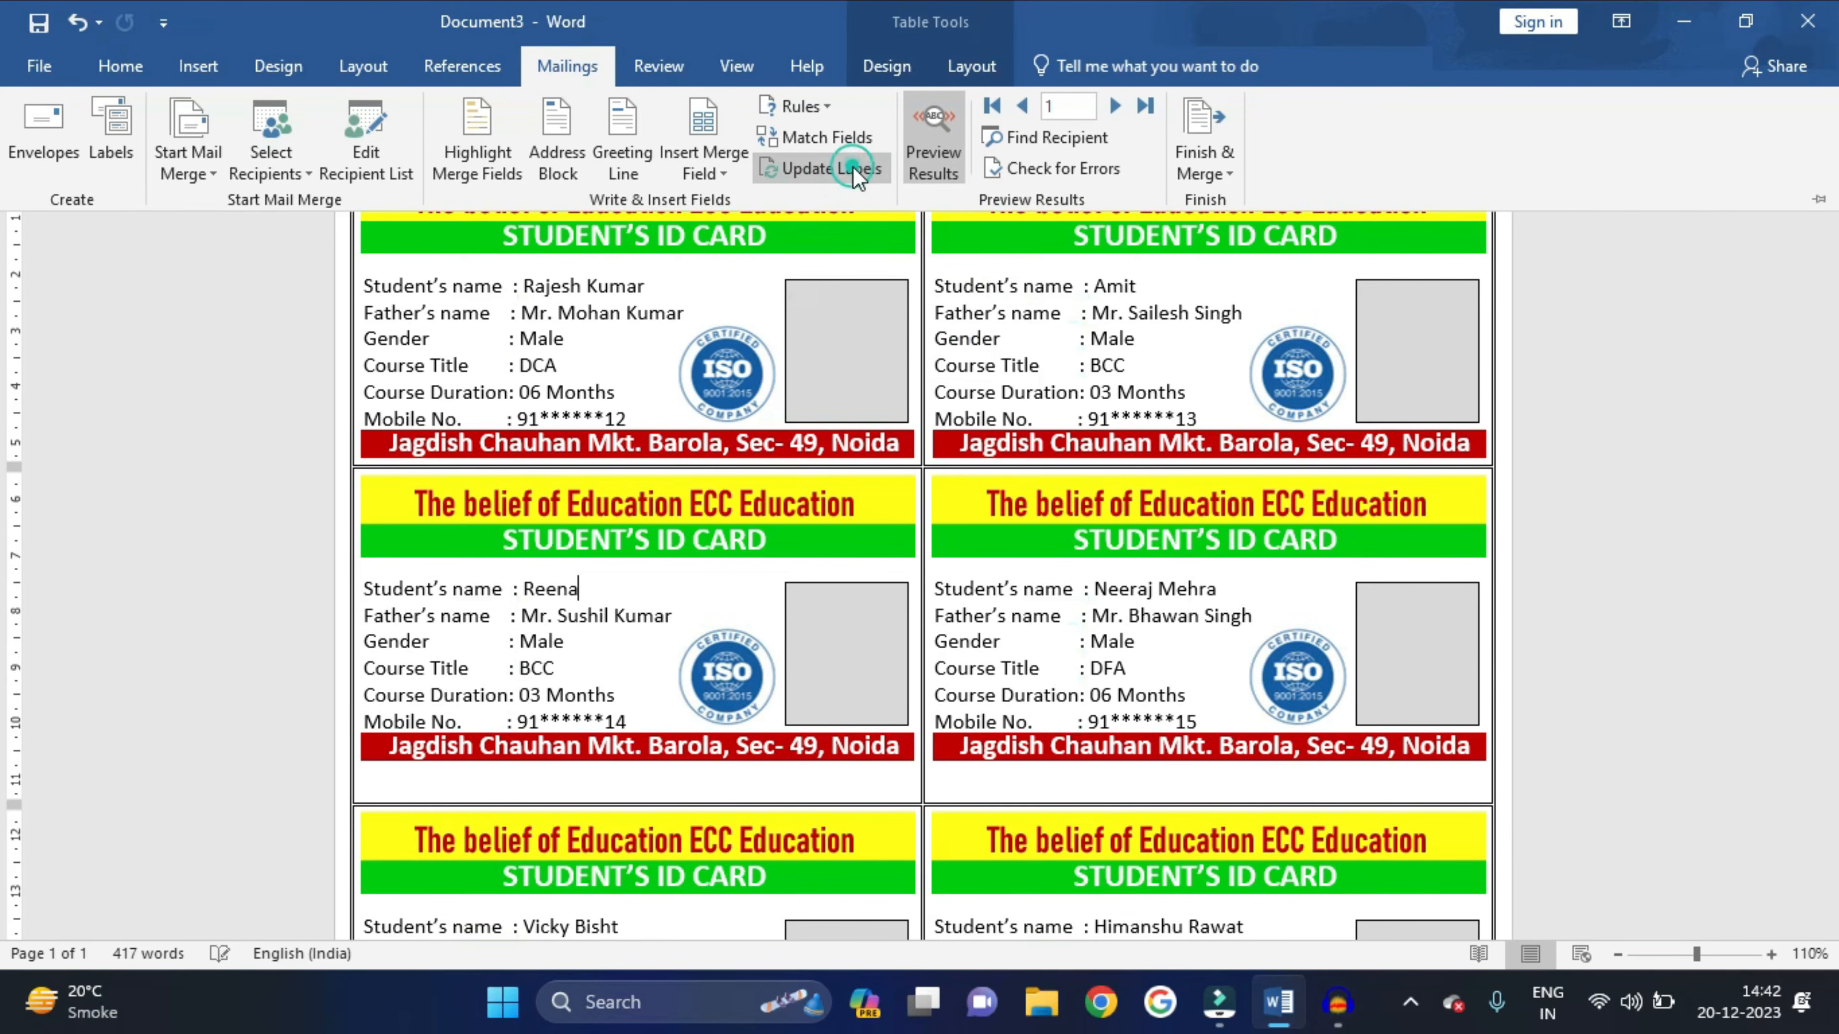
scroll(997, 580, down, 3)
scroll(998, 579, down, 10)
scroll(997, 580, up, 13)
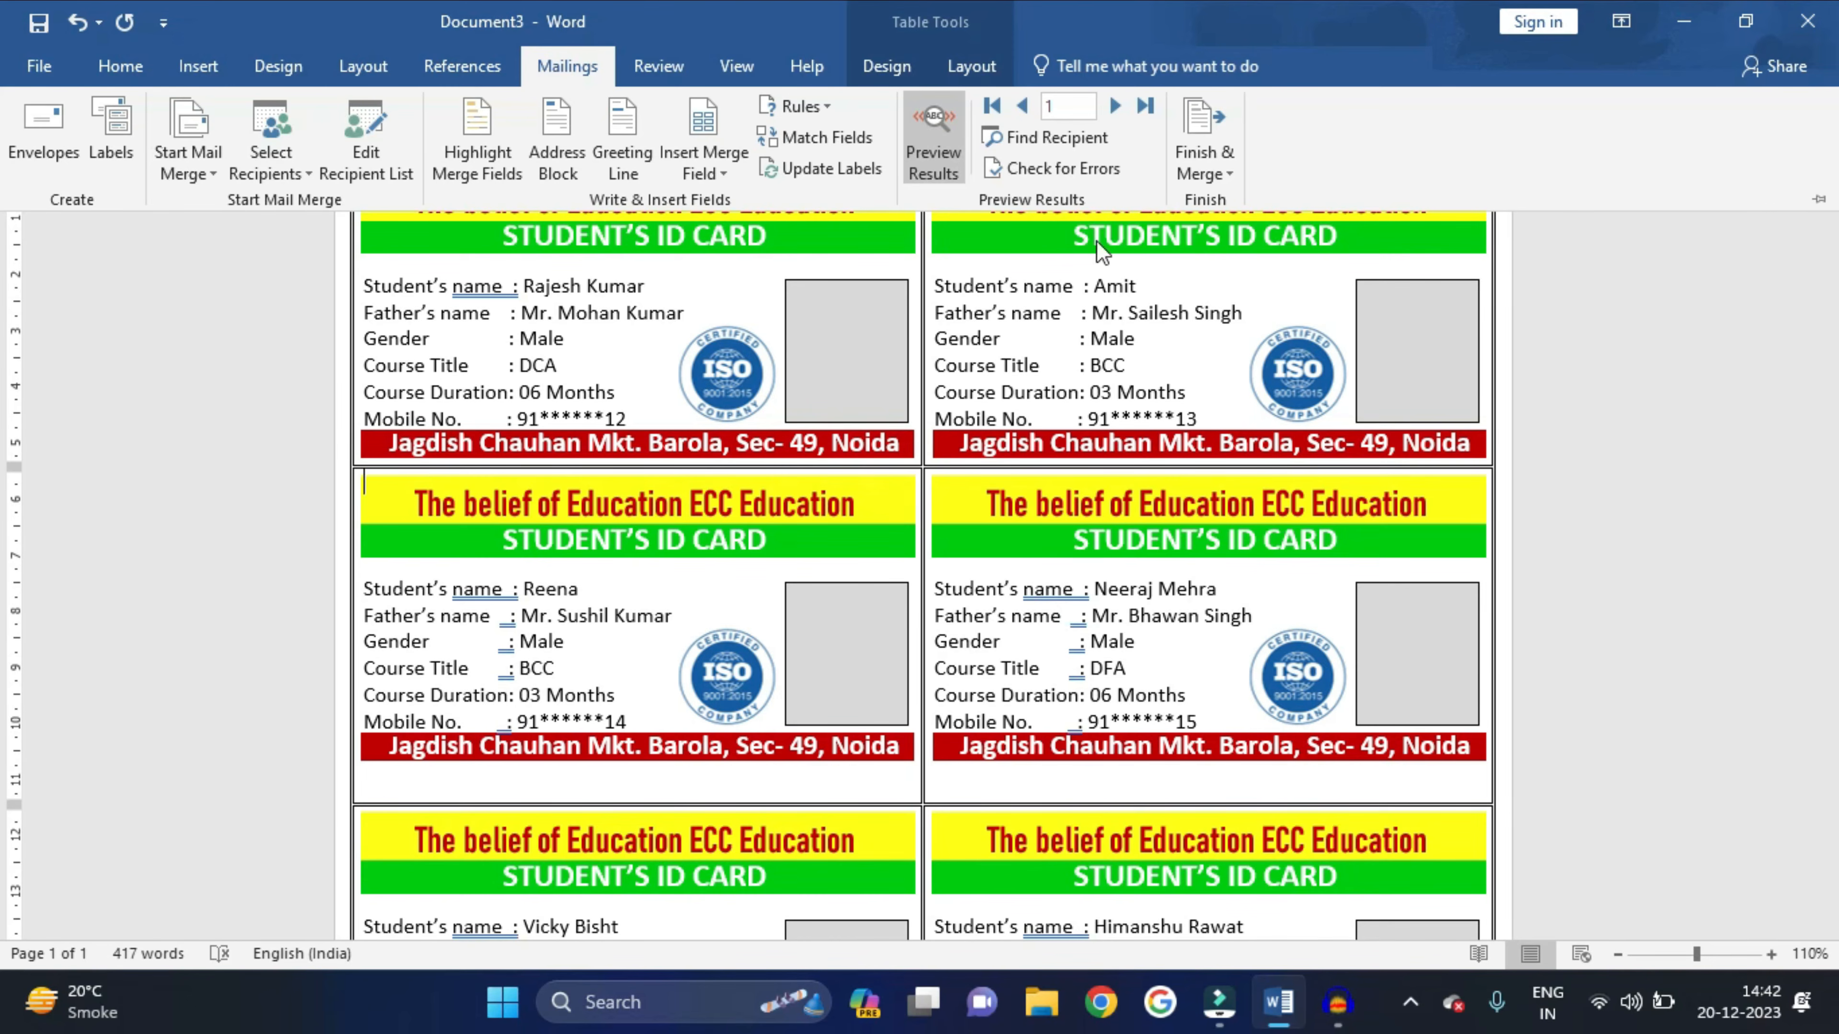
- Finish & Merge all records as individual documents into the new Labels3 file
click(1180, 167)
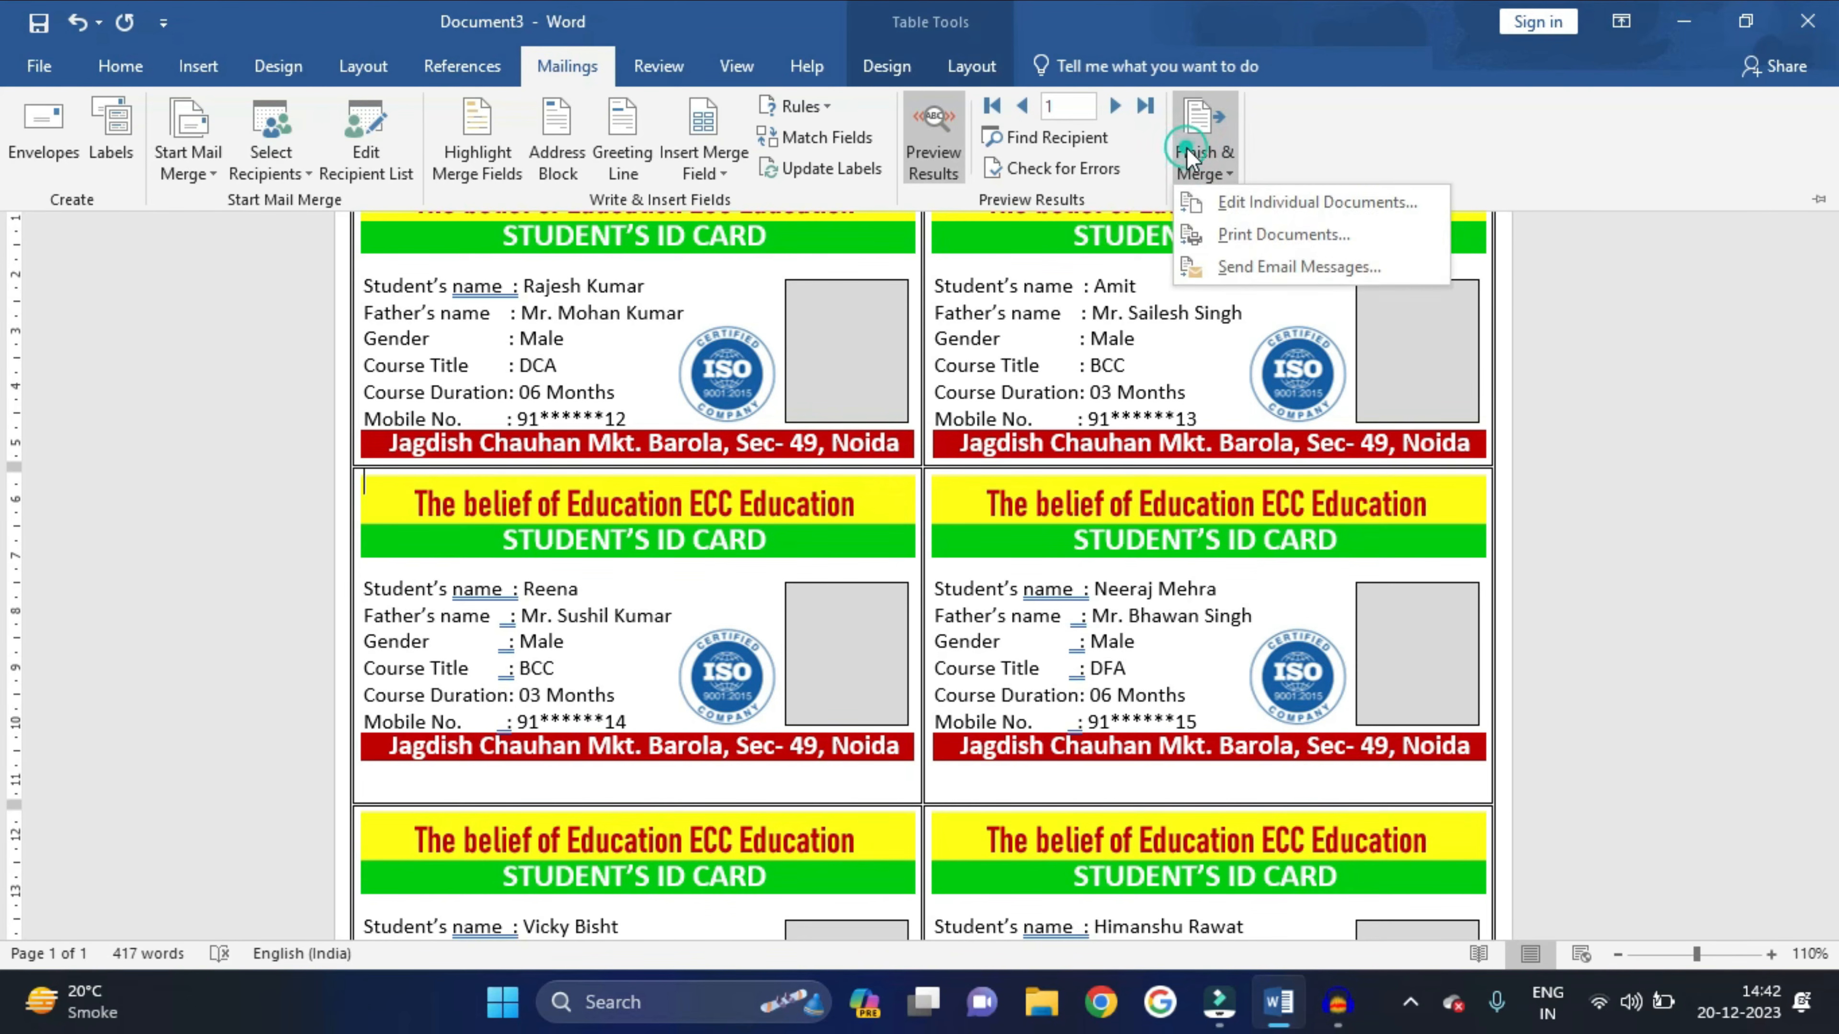
click(1228, 203)
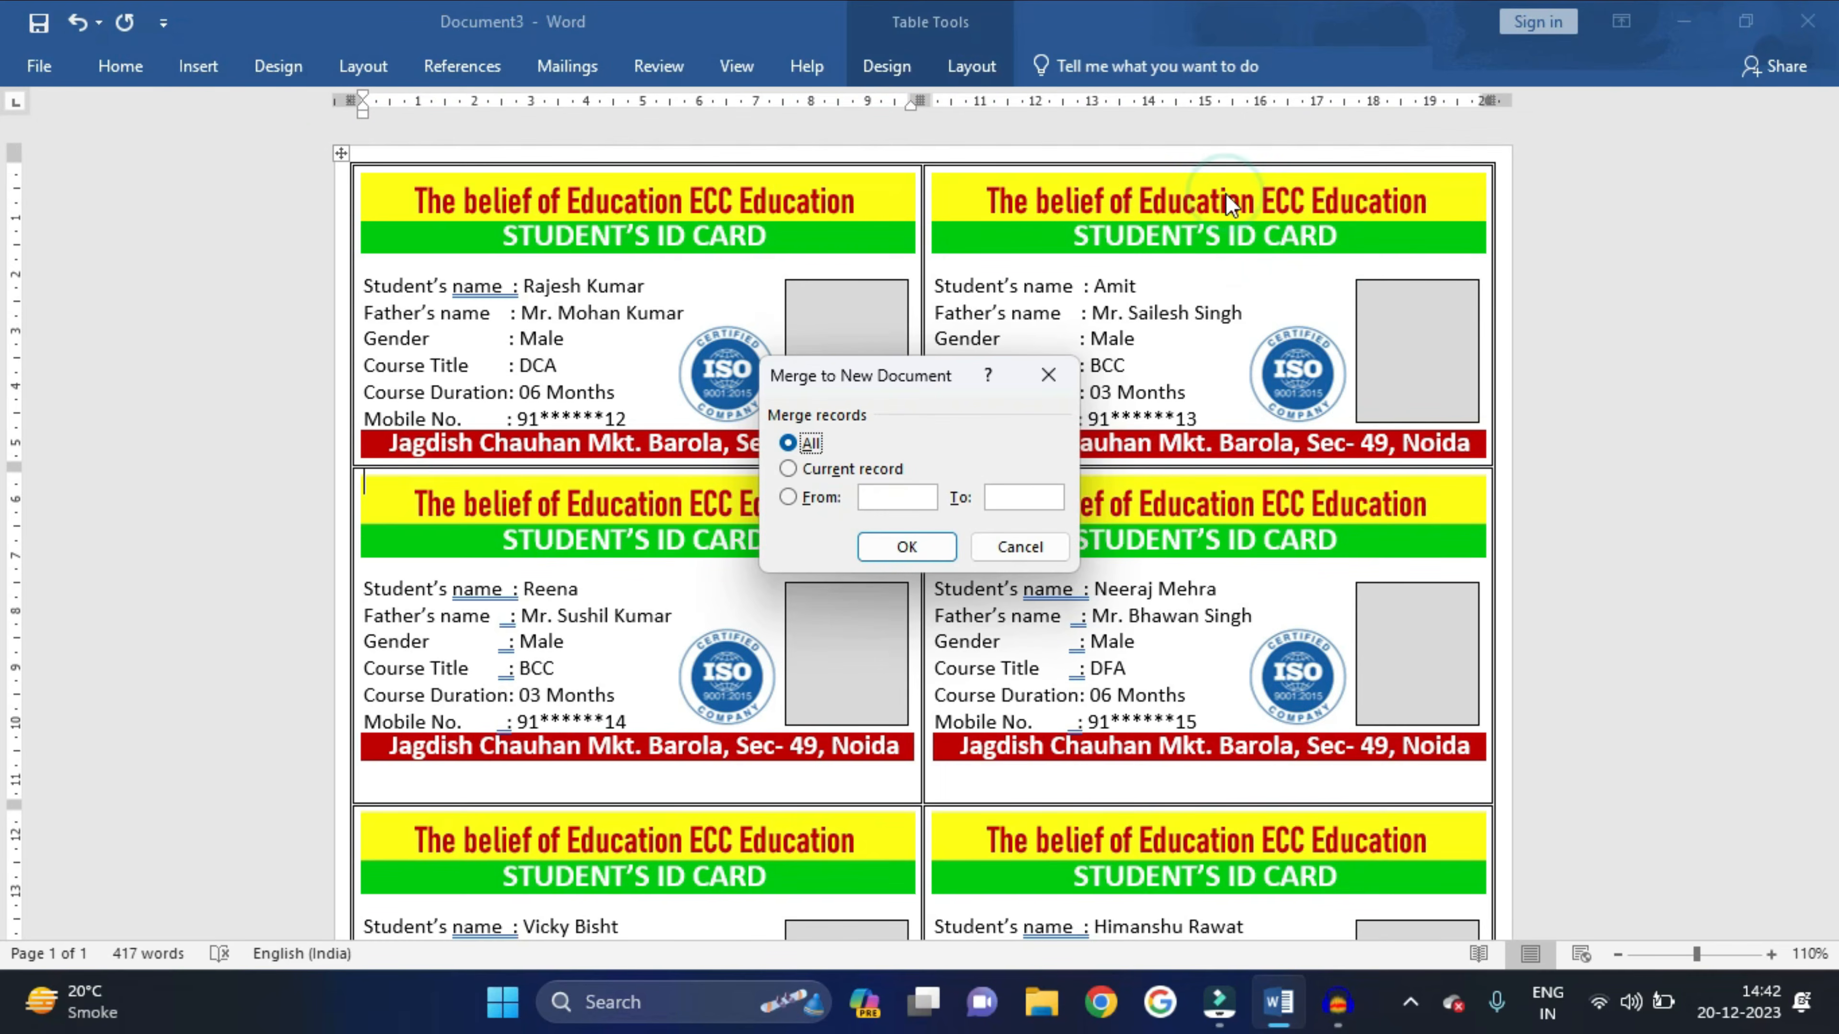
click(788, 443)
click(884, 548)
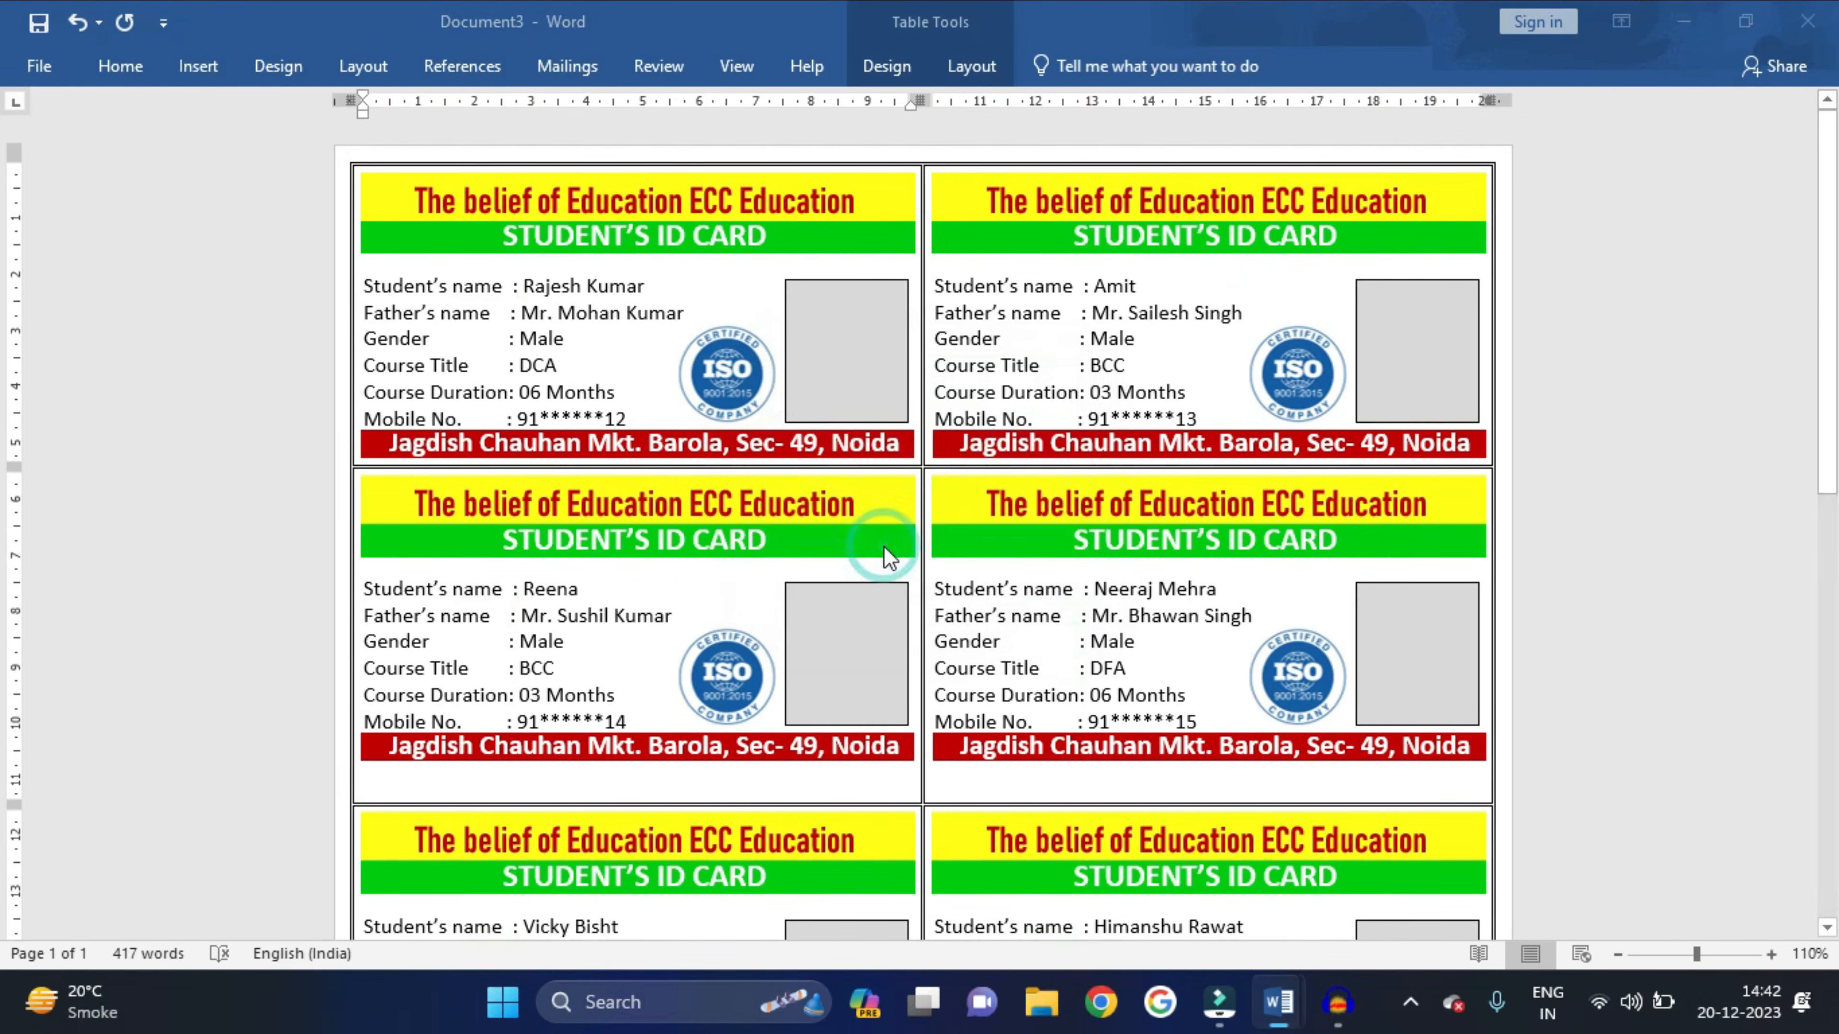
mouse_move(1287, 1018)
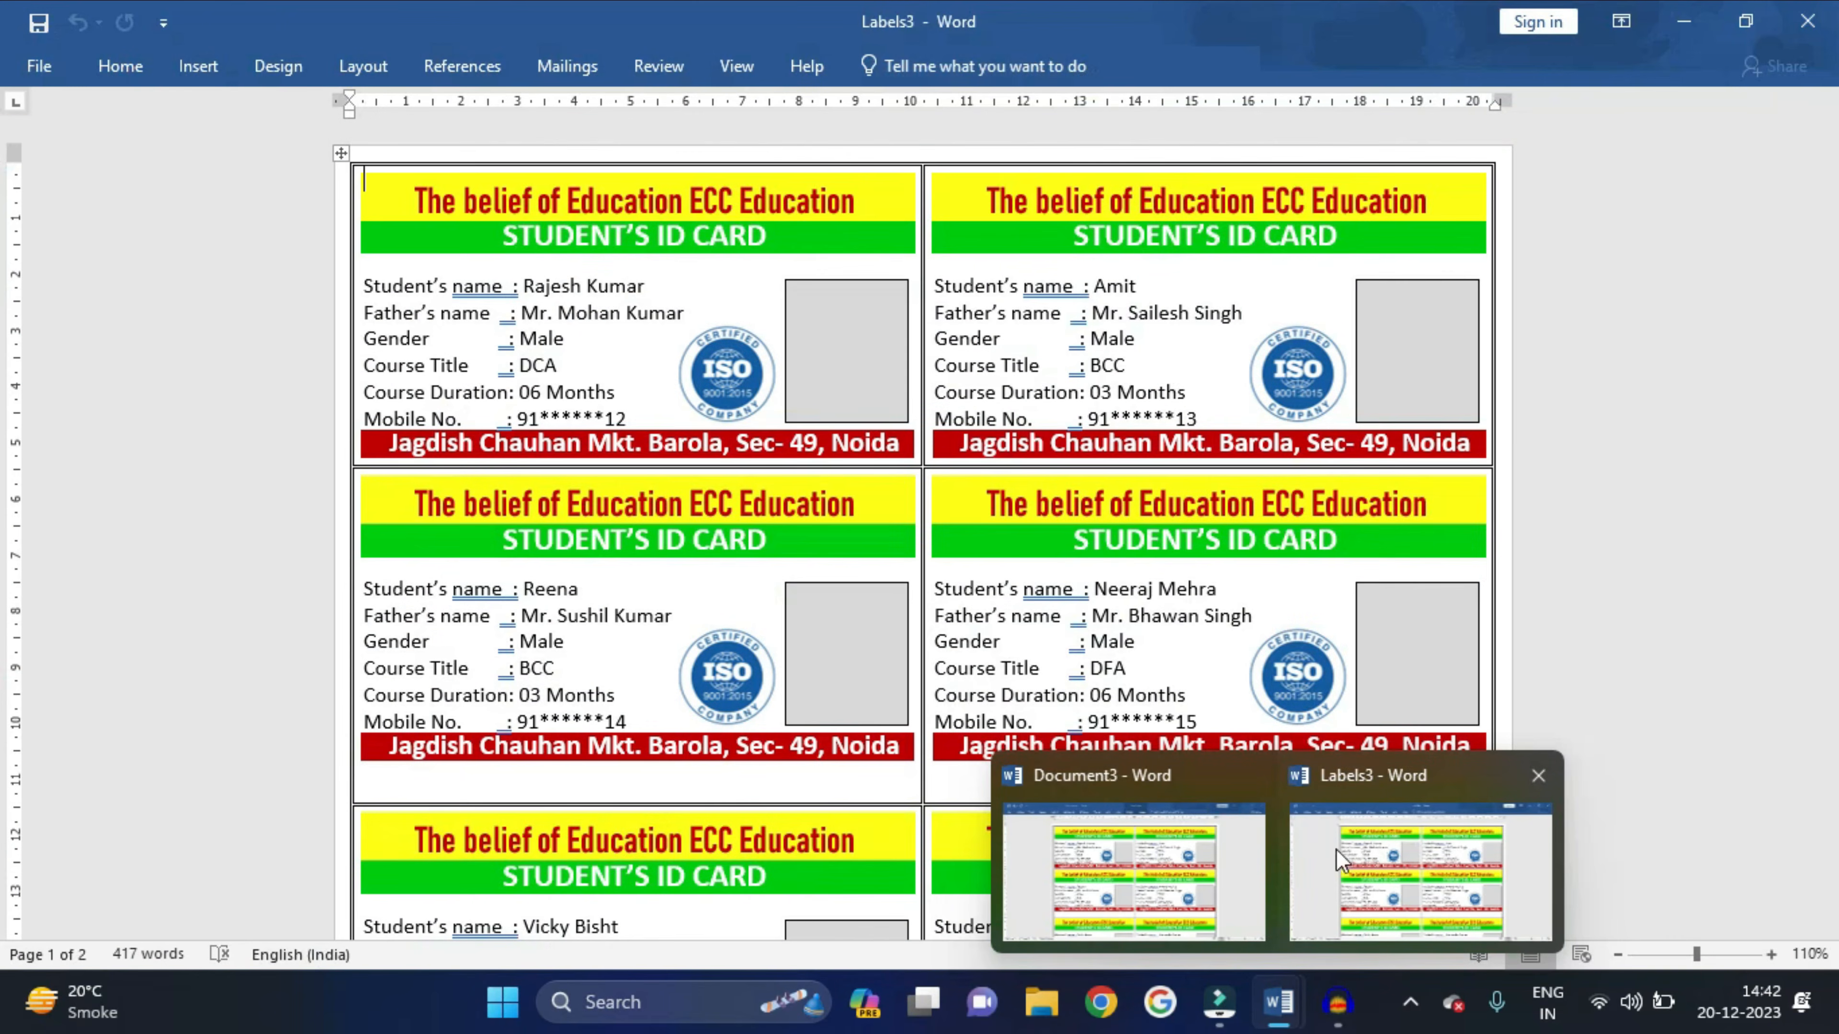
click(1199, 543)
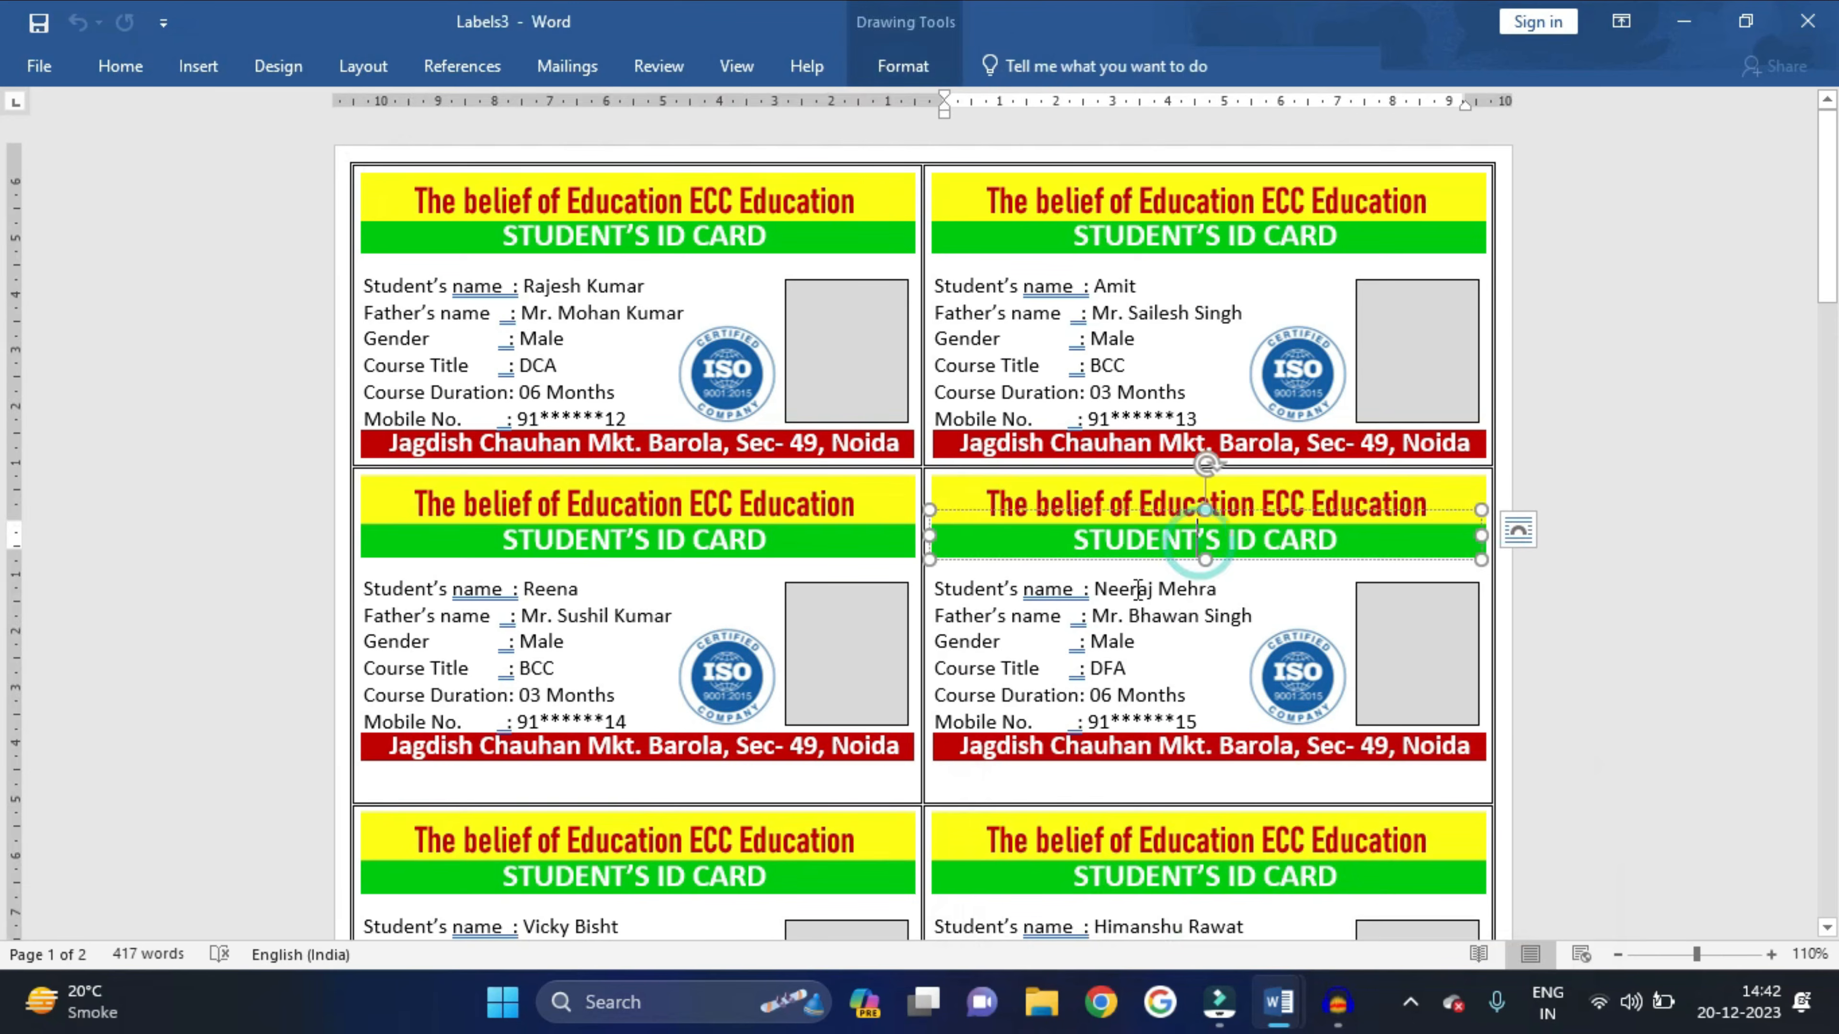
click(1126, 641)
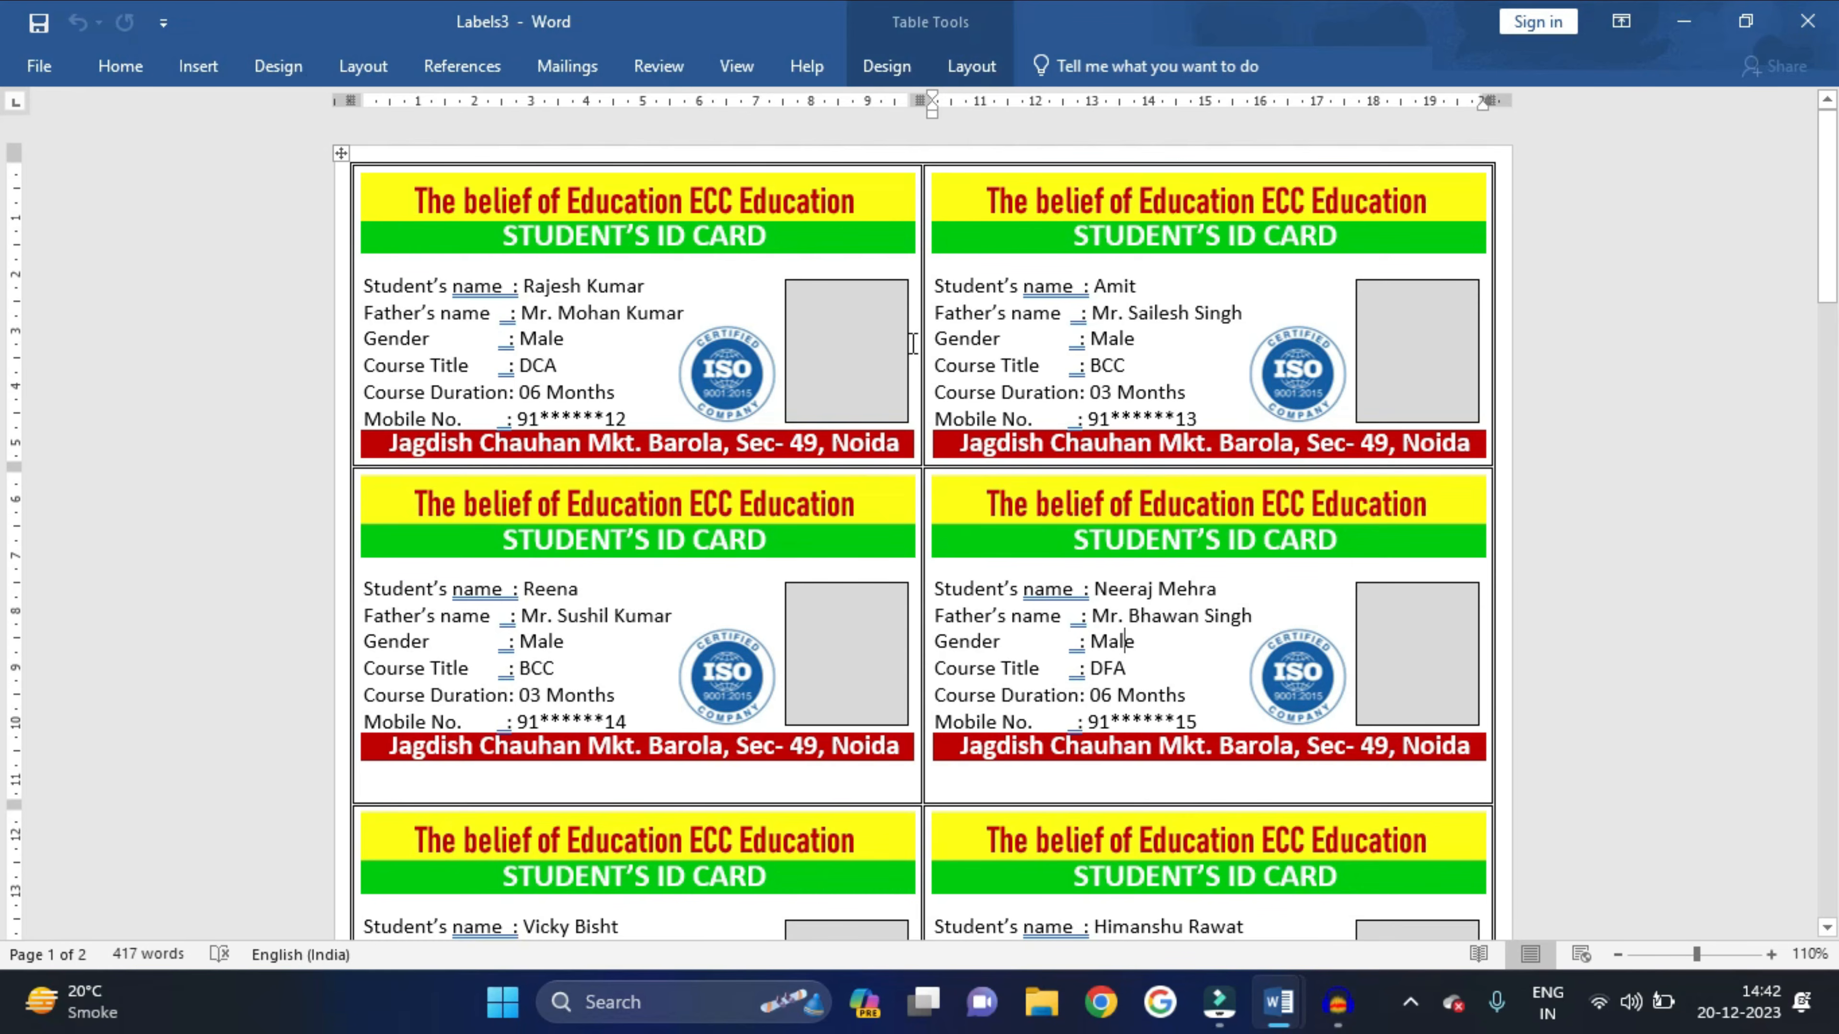
ctrl+scroll(819, 391, up, 5)
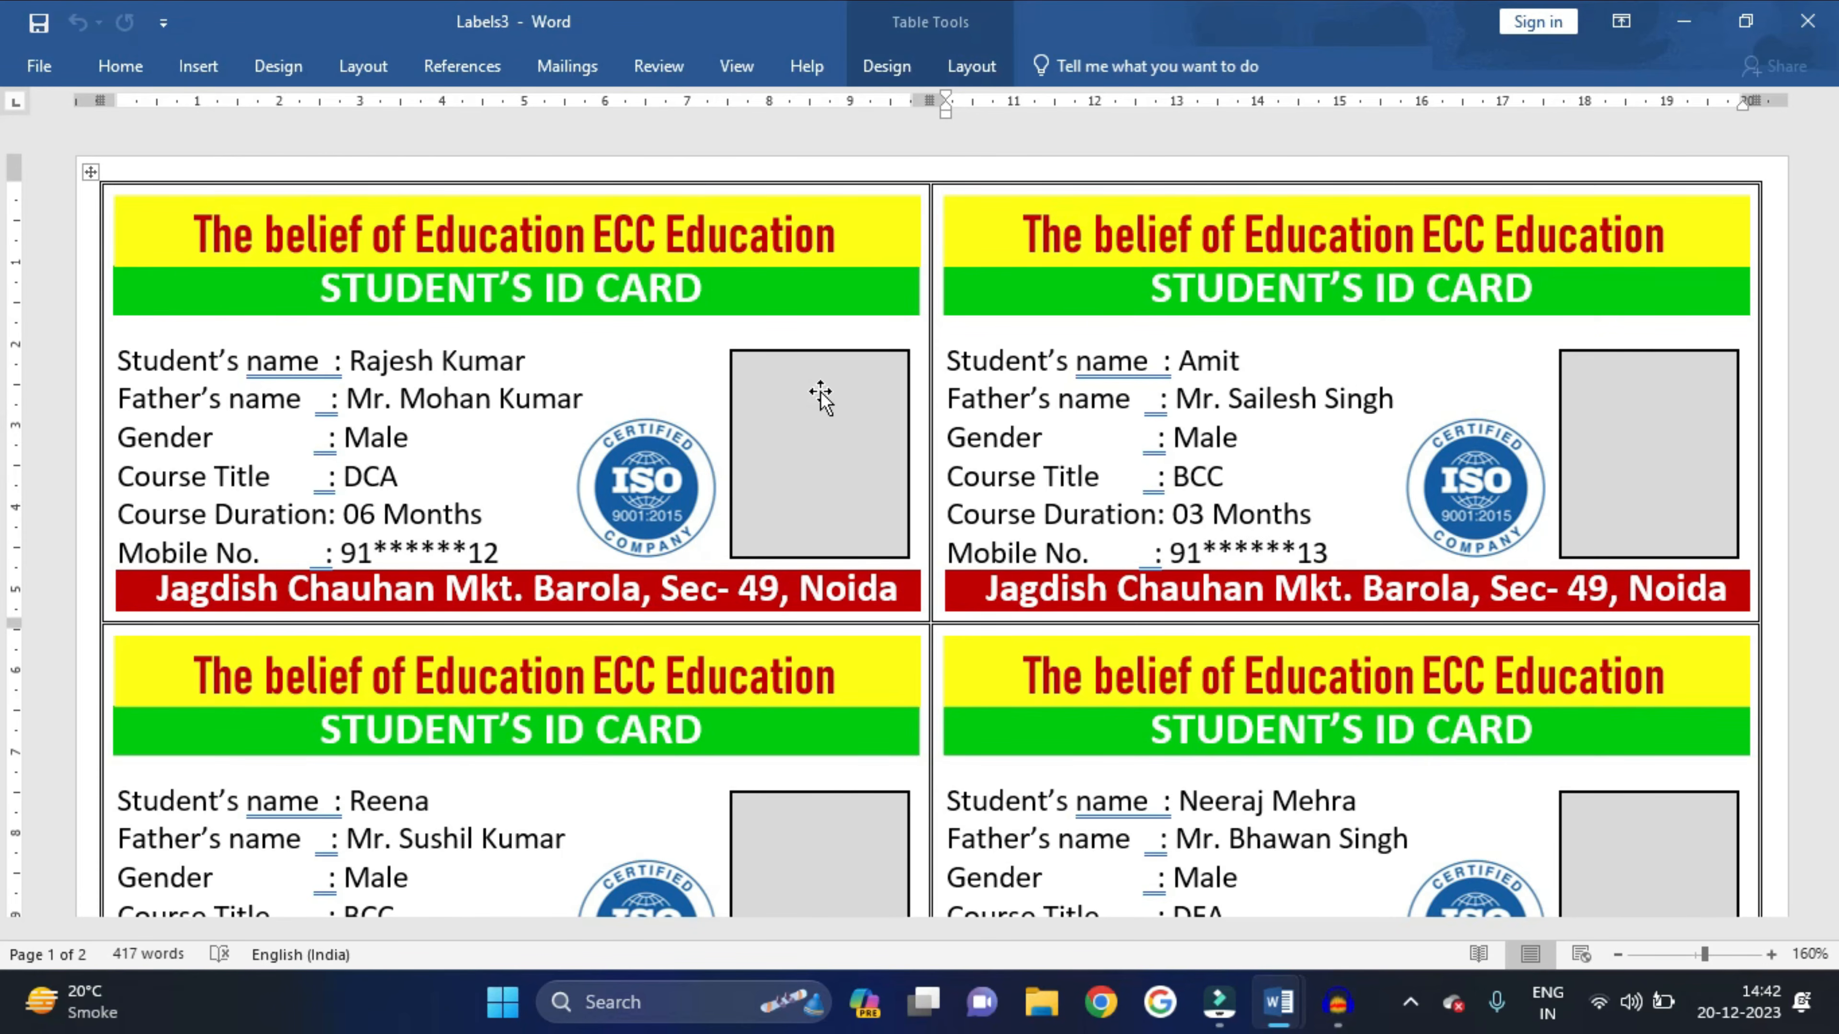
click(820, 395)
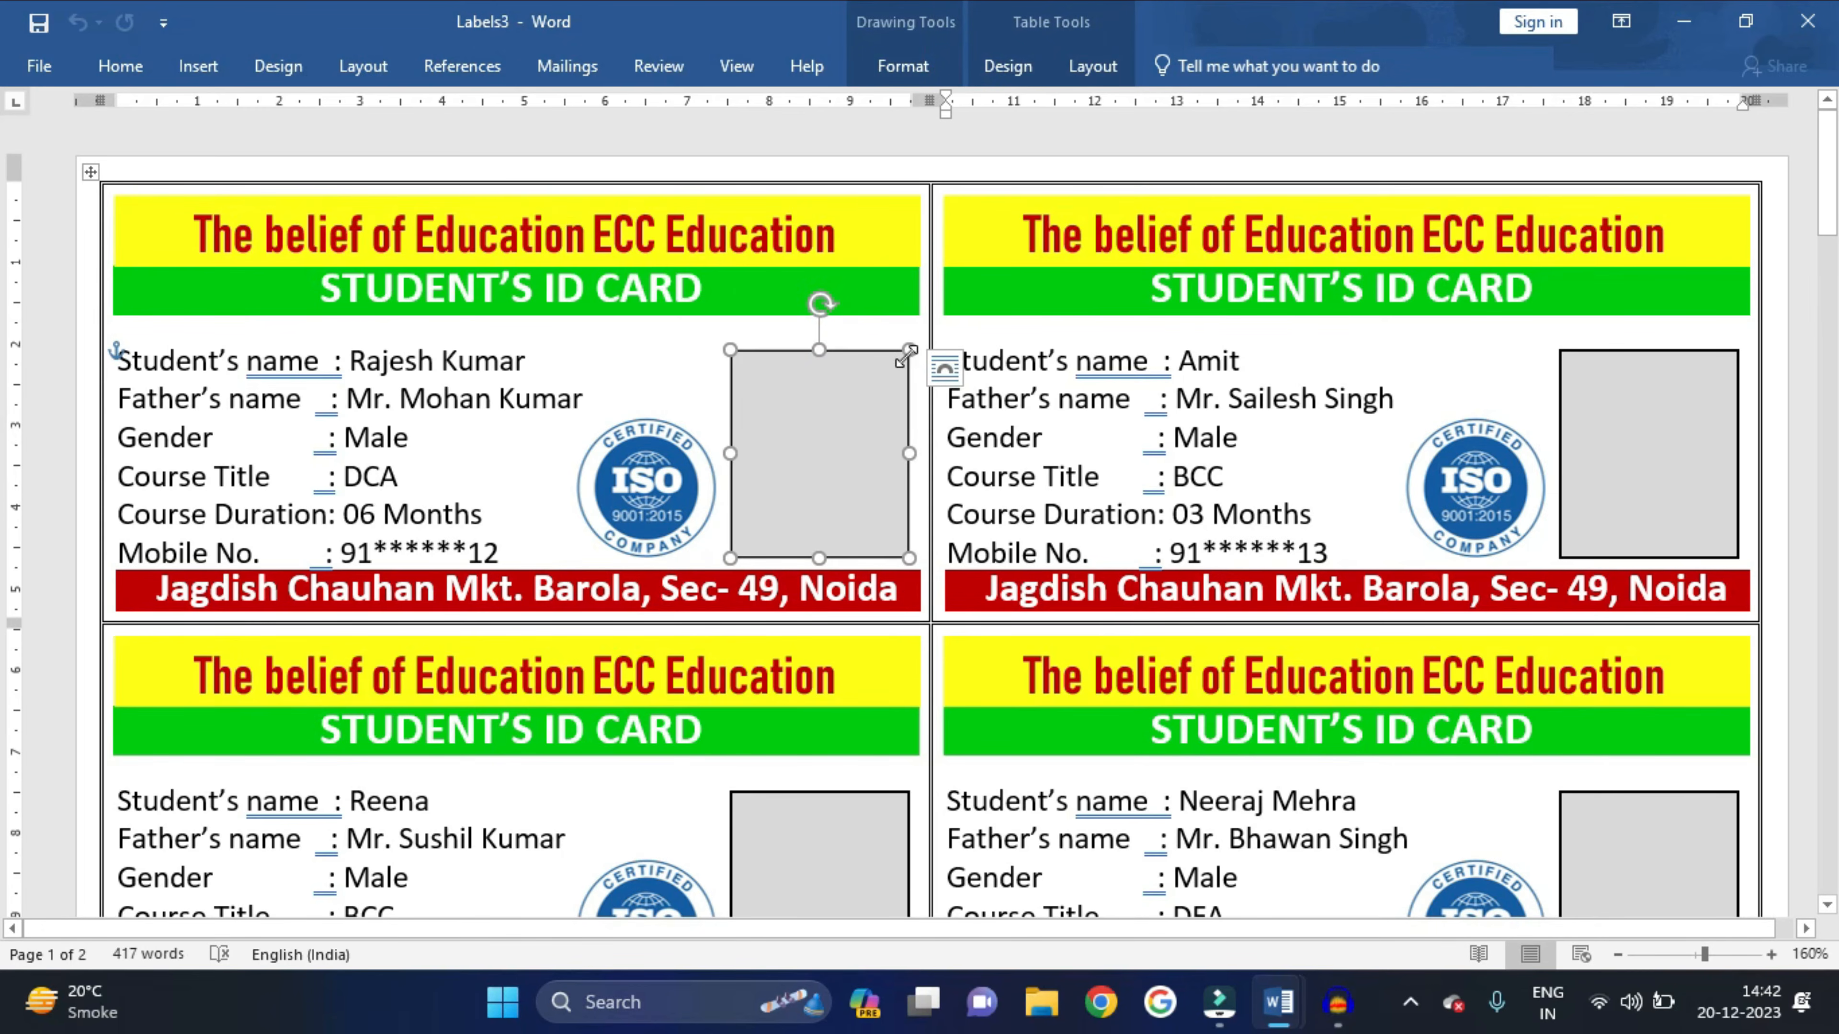
- Remove the grey fill from the first card's photo box
click(1612, 435)
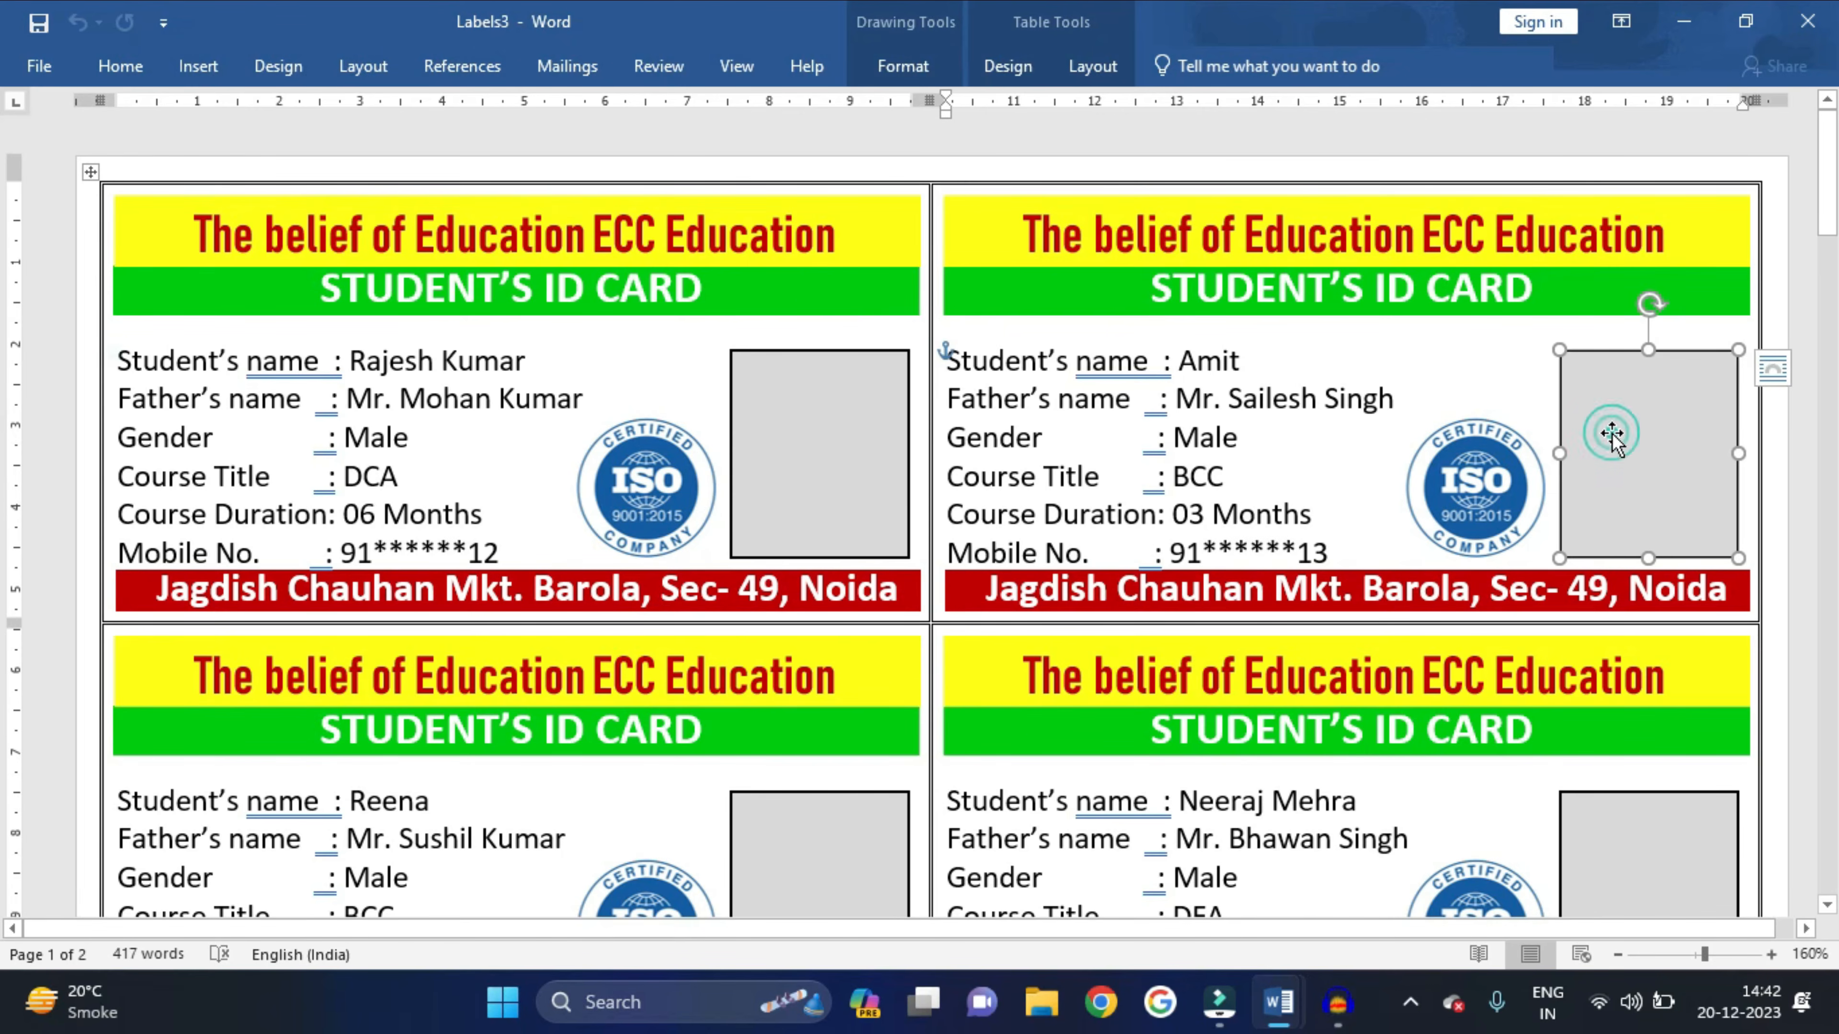
click(833, 492)
click(904, 68)
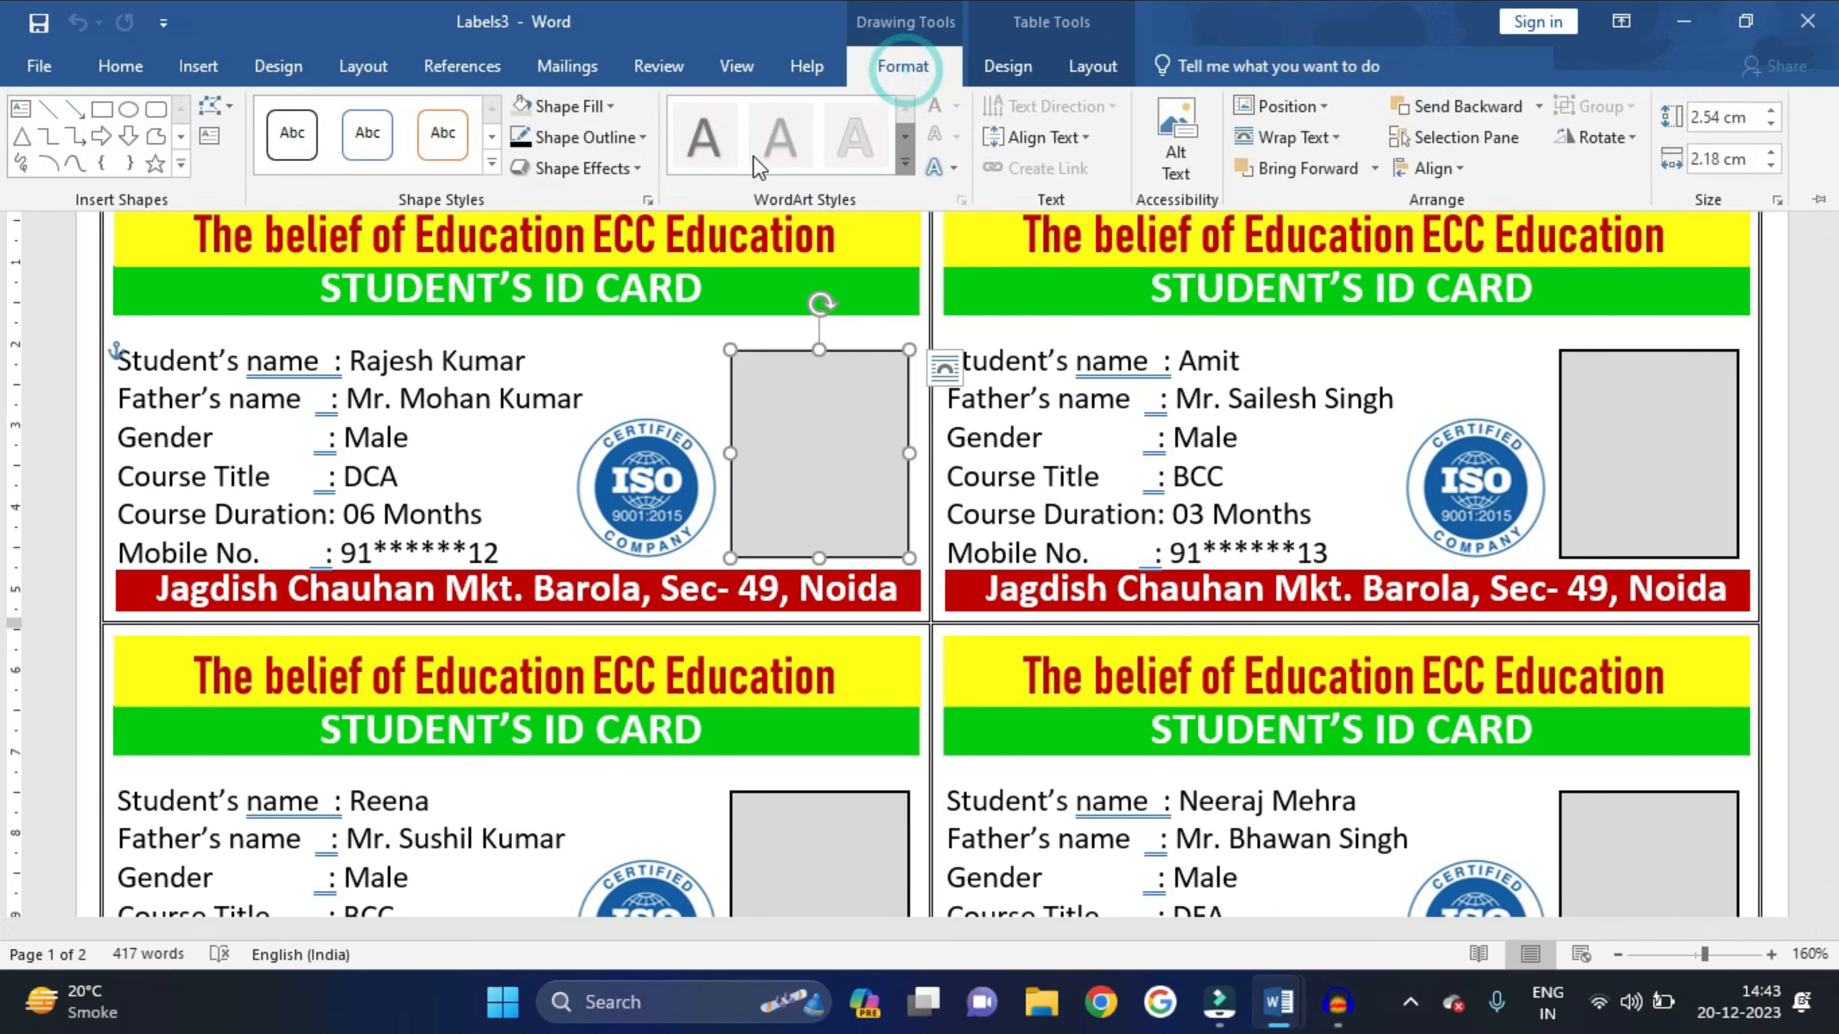
click(600, 114)
click(573, 401)
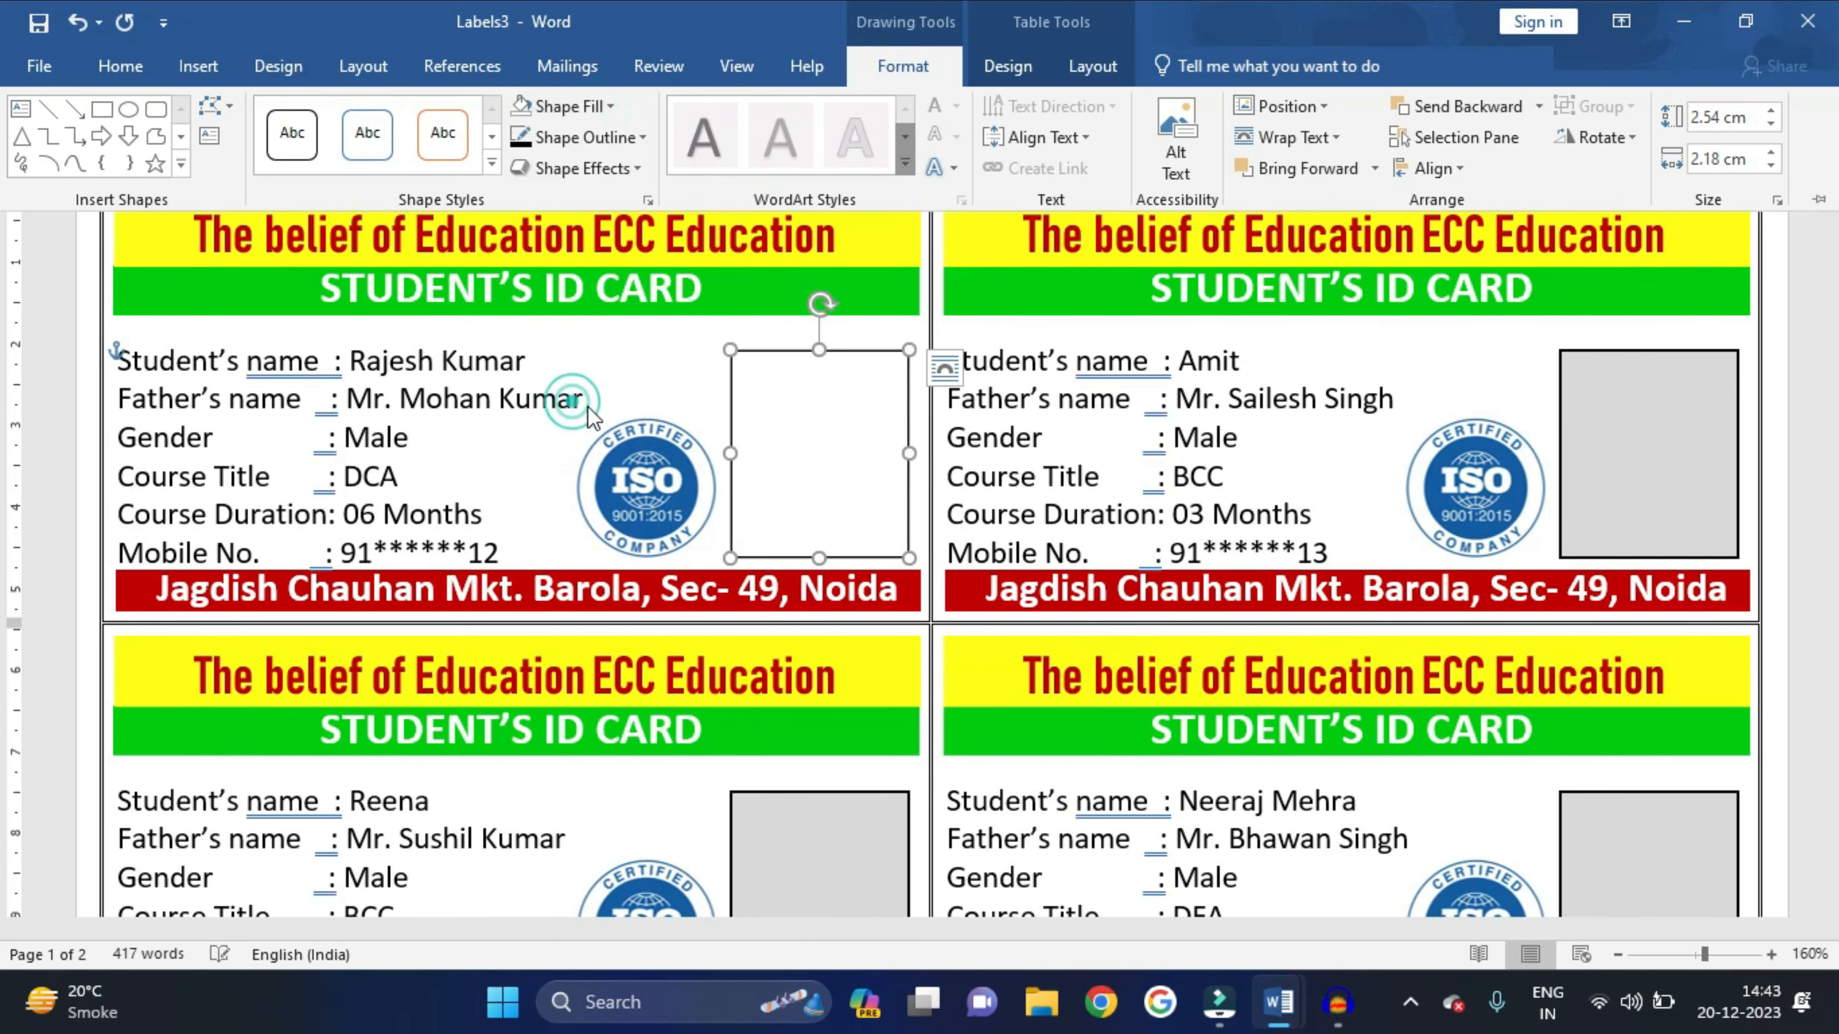
click(792, 413)
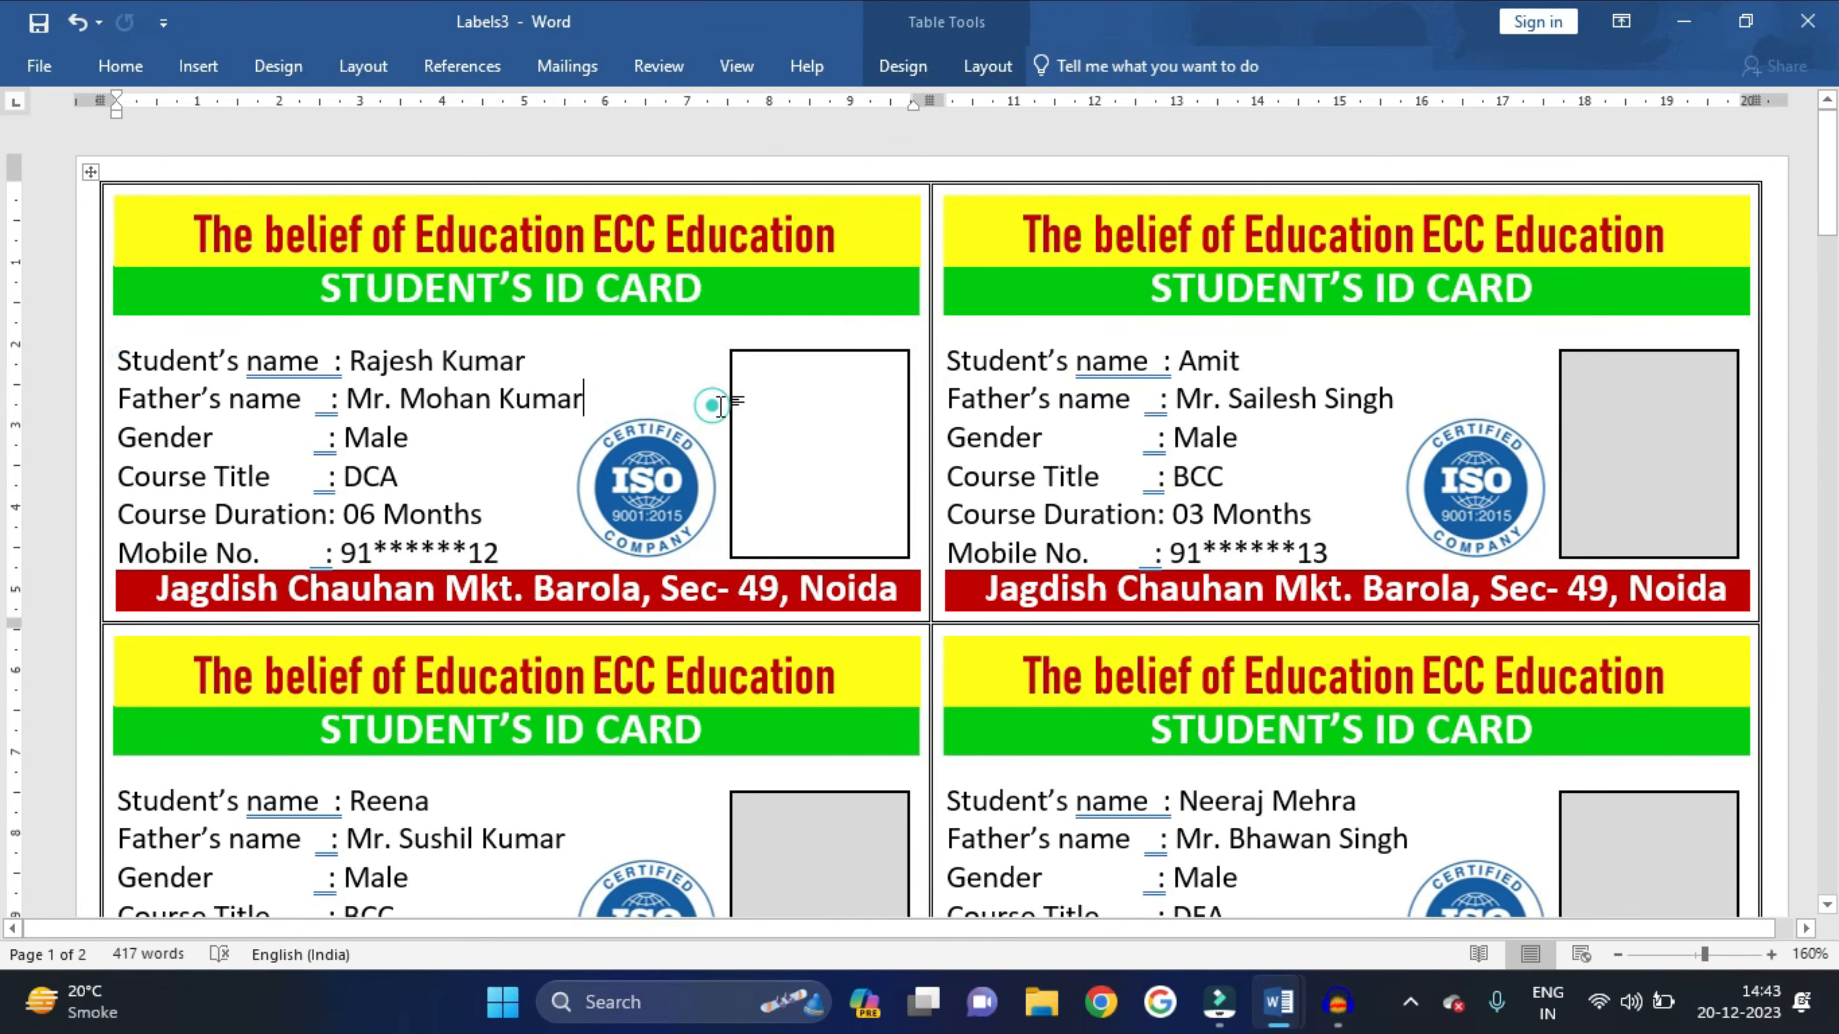
triple_click(792, 414)
click(793, 414)
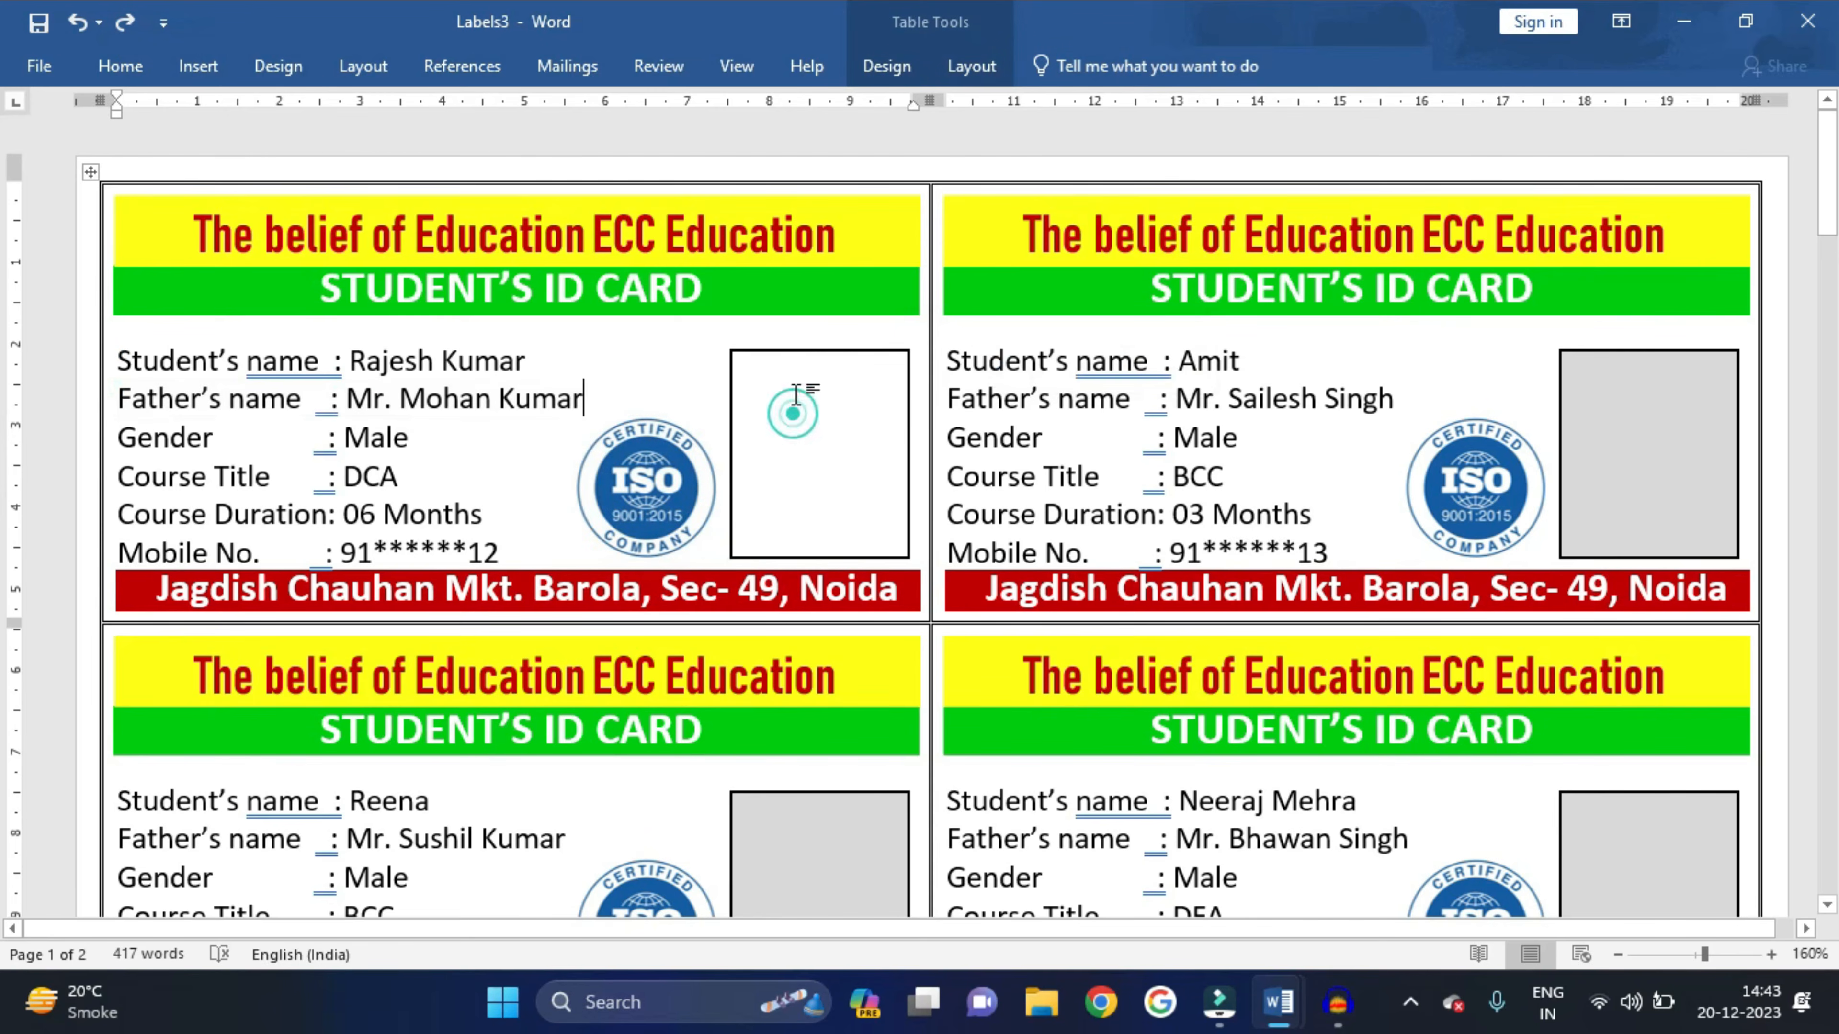
click(799, 353)
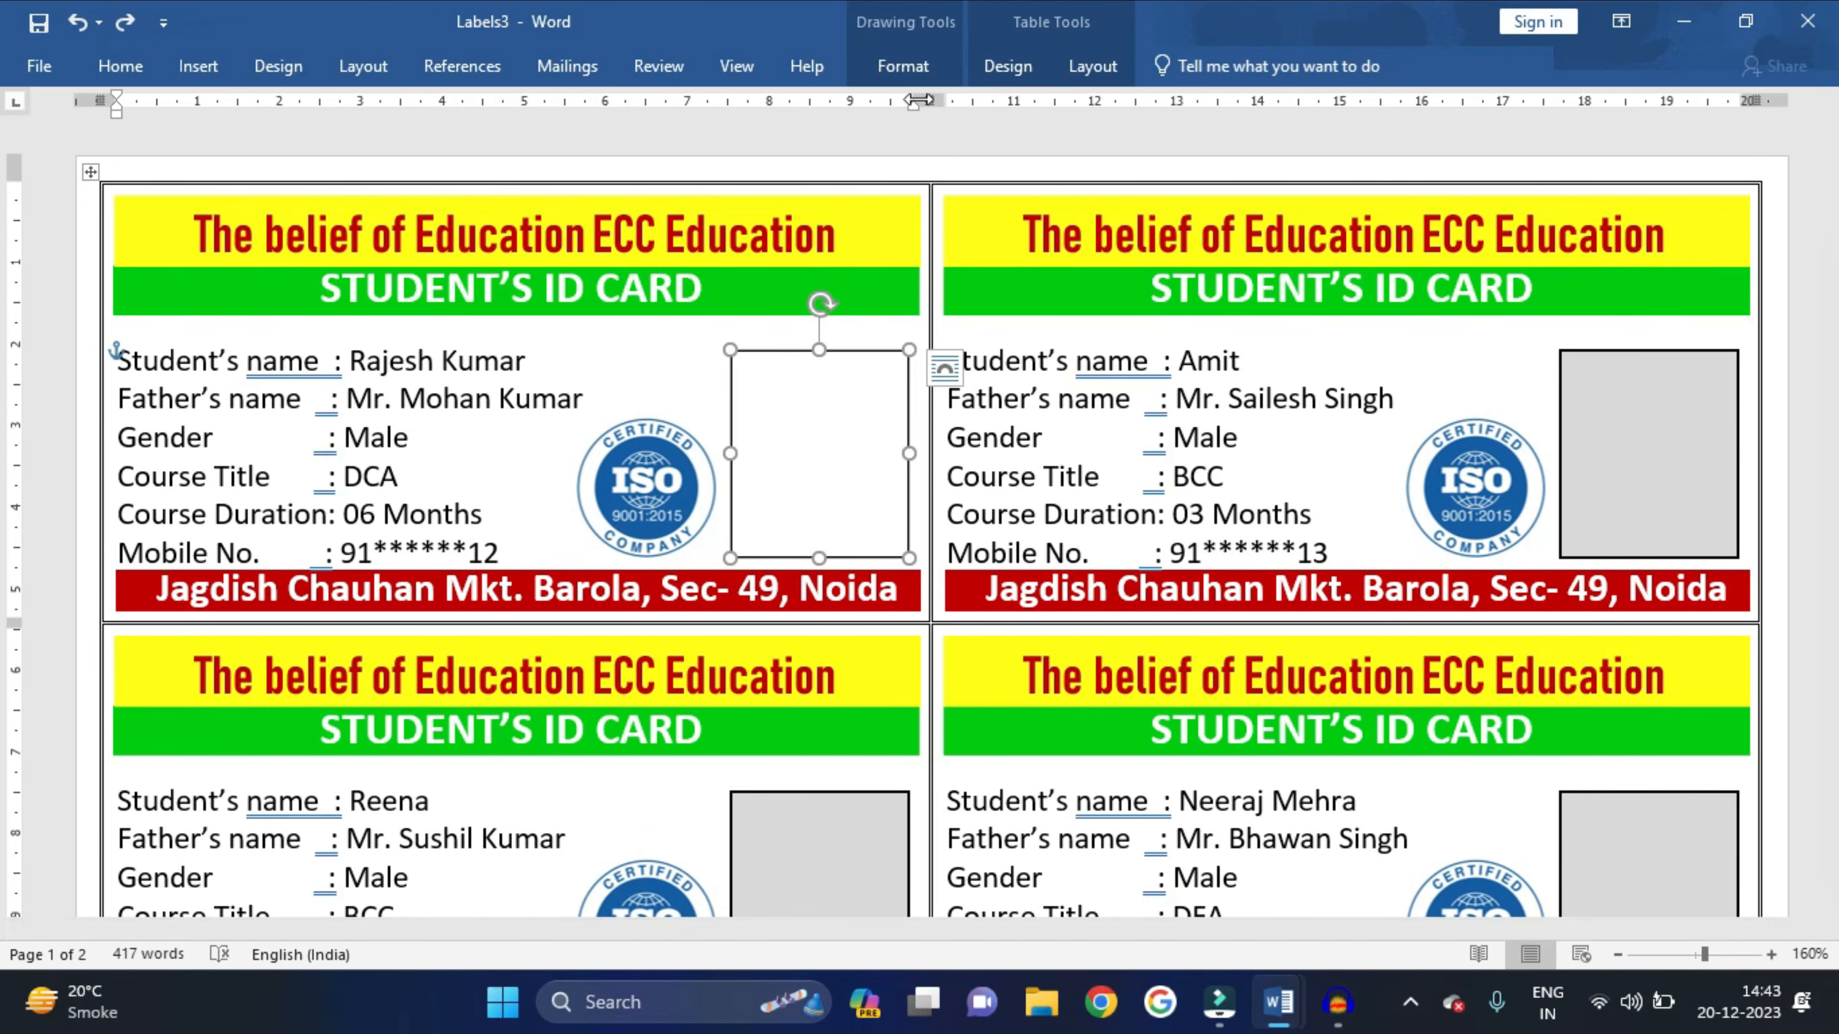
click(908, 72)
click(591, 109)
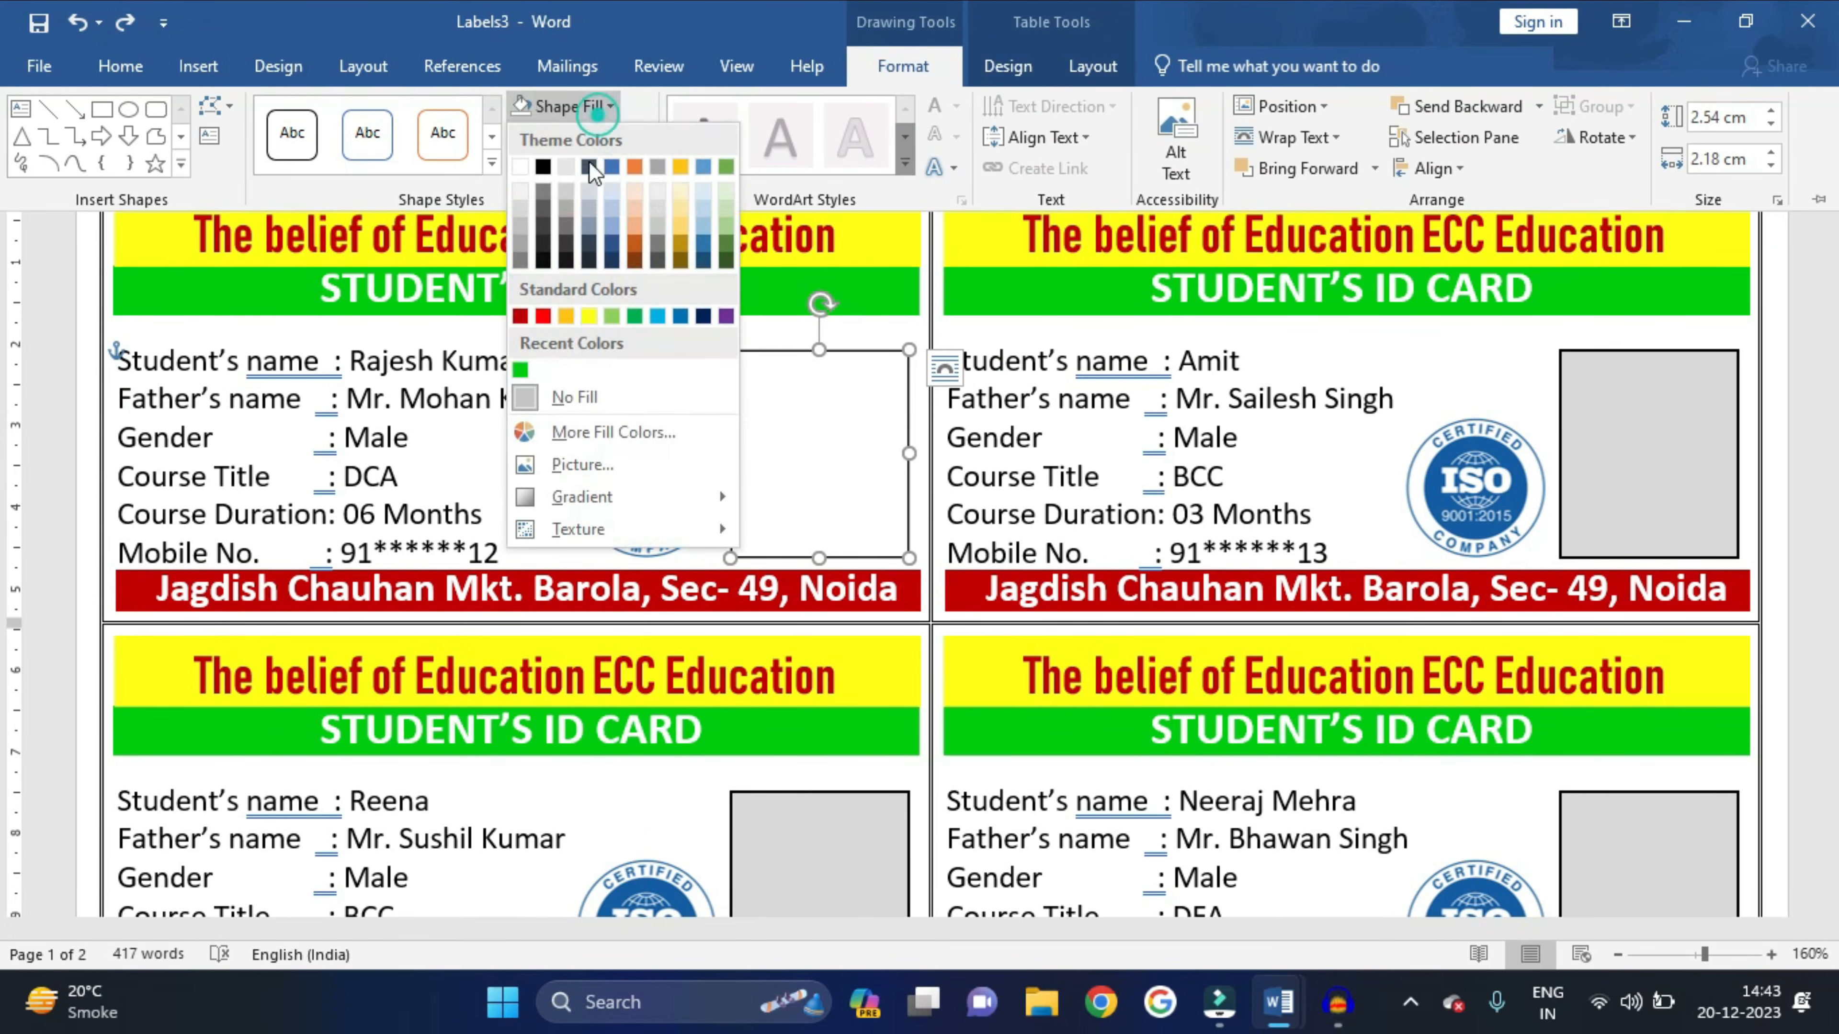
click(522, 206)
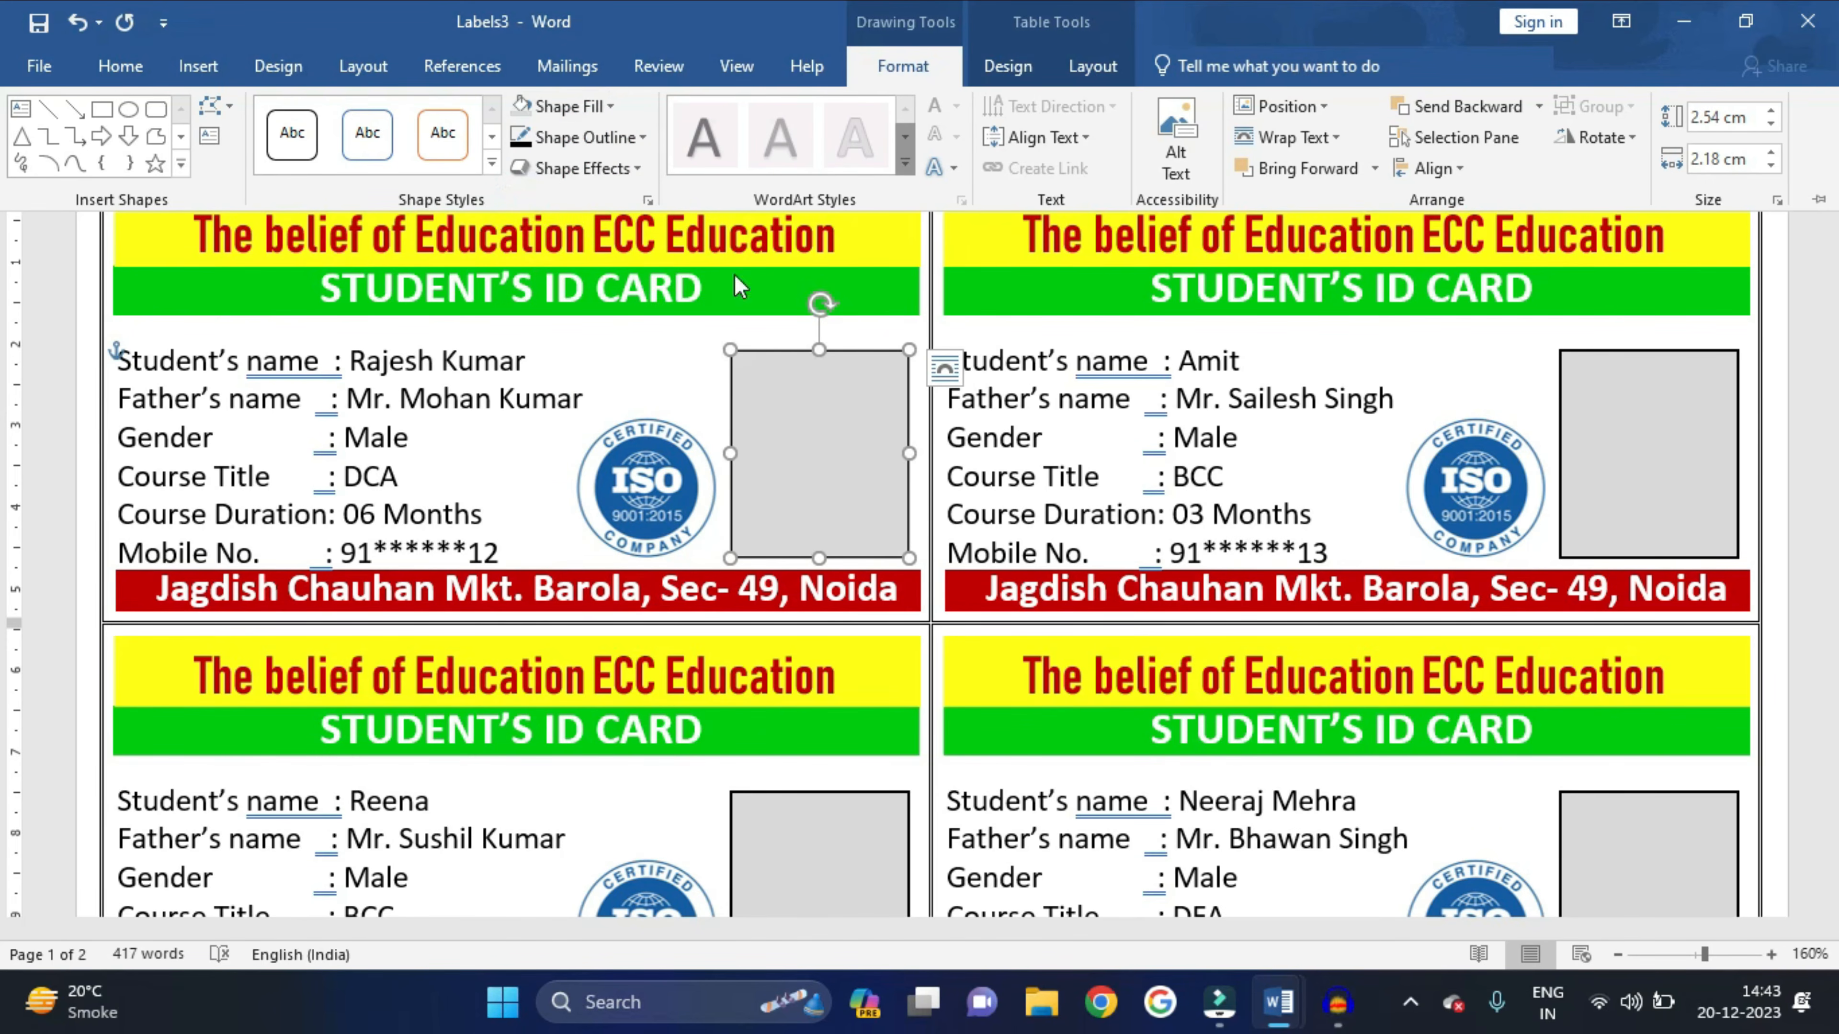
- Fill the first card's photo box with photo 4 from the Student's photos folder
click(604, 109)
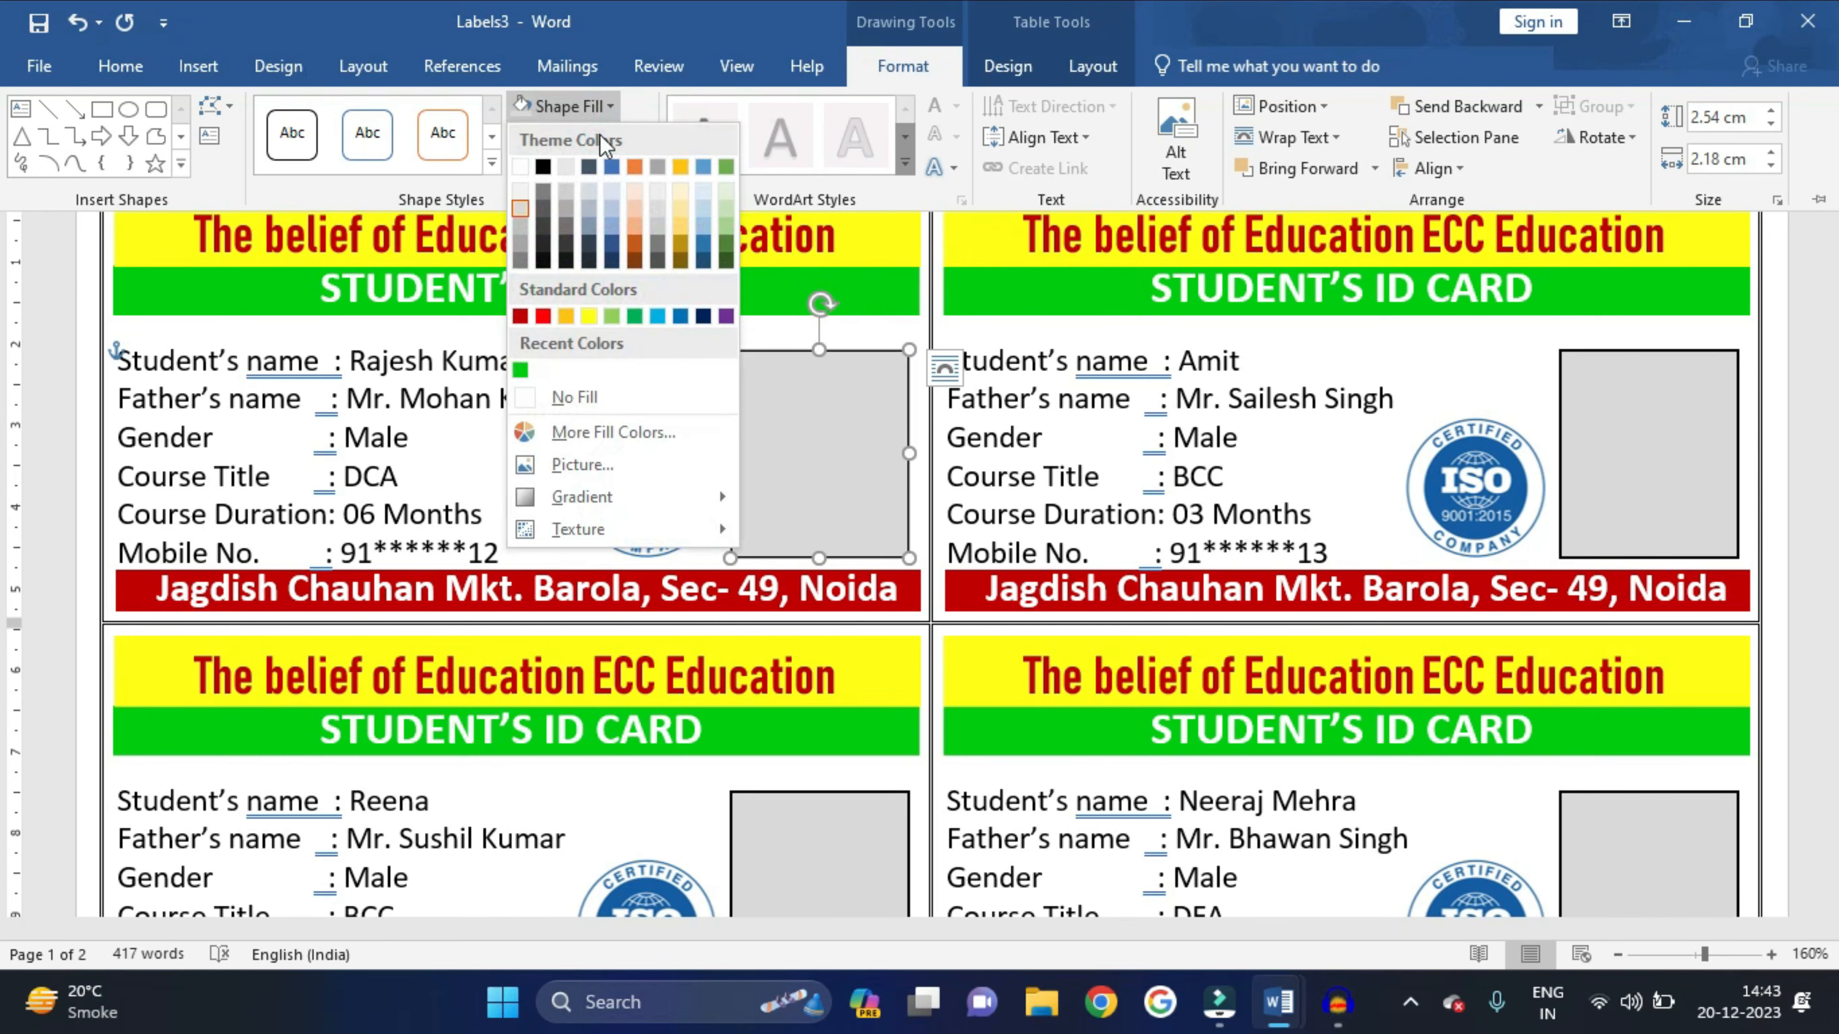
click(565, 467)
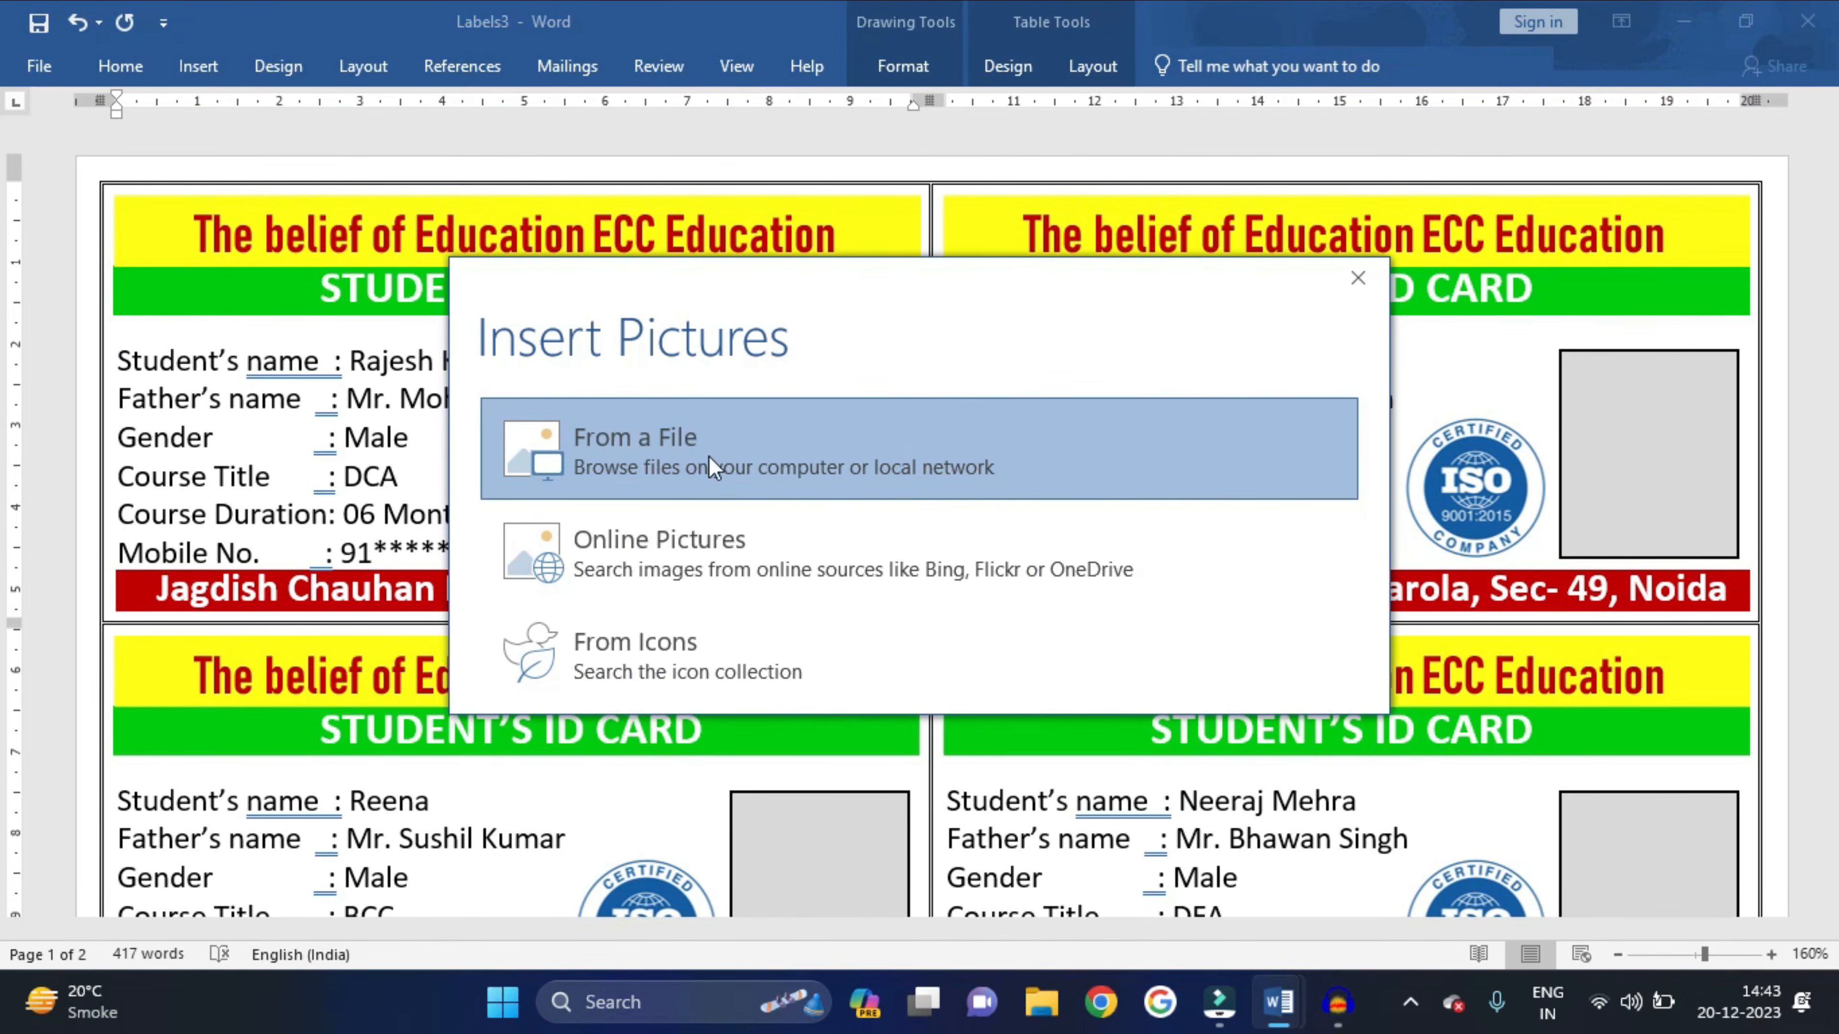
click(680, 455)
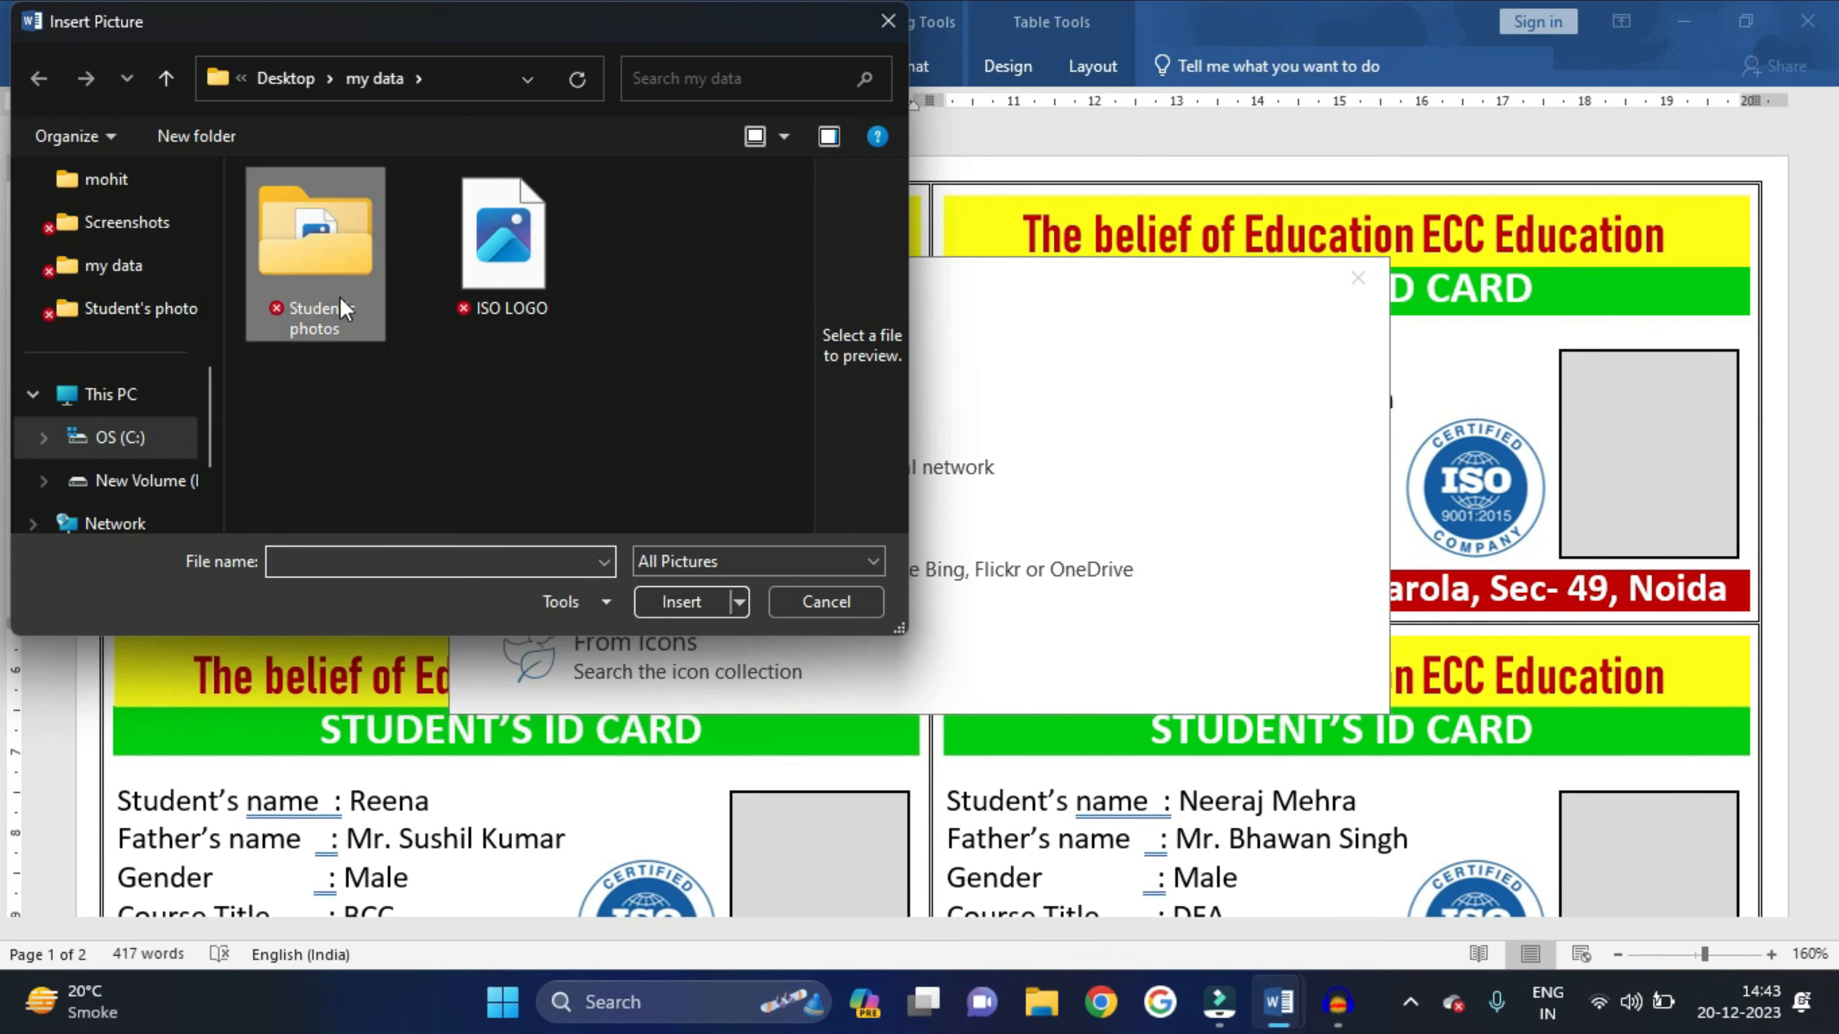
double_click(318, 290)
scroll(456, 384, down, 3)
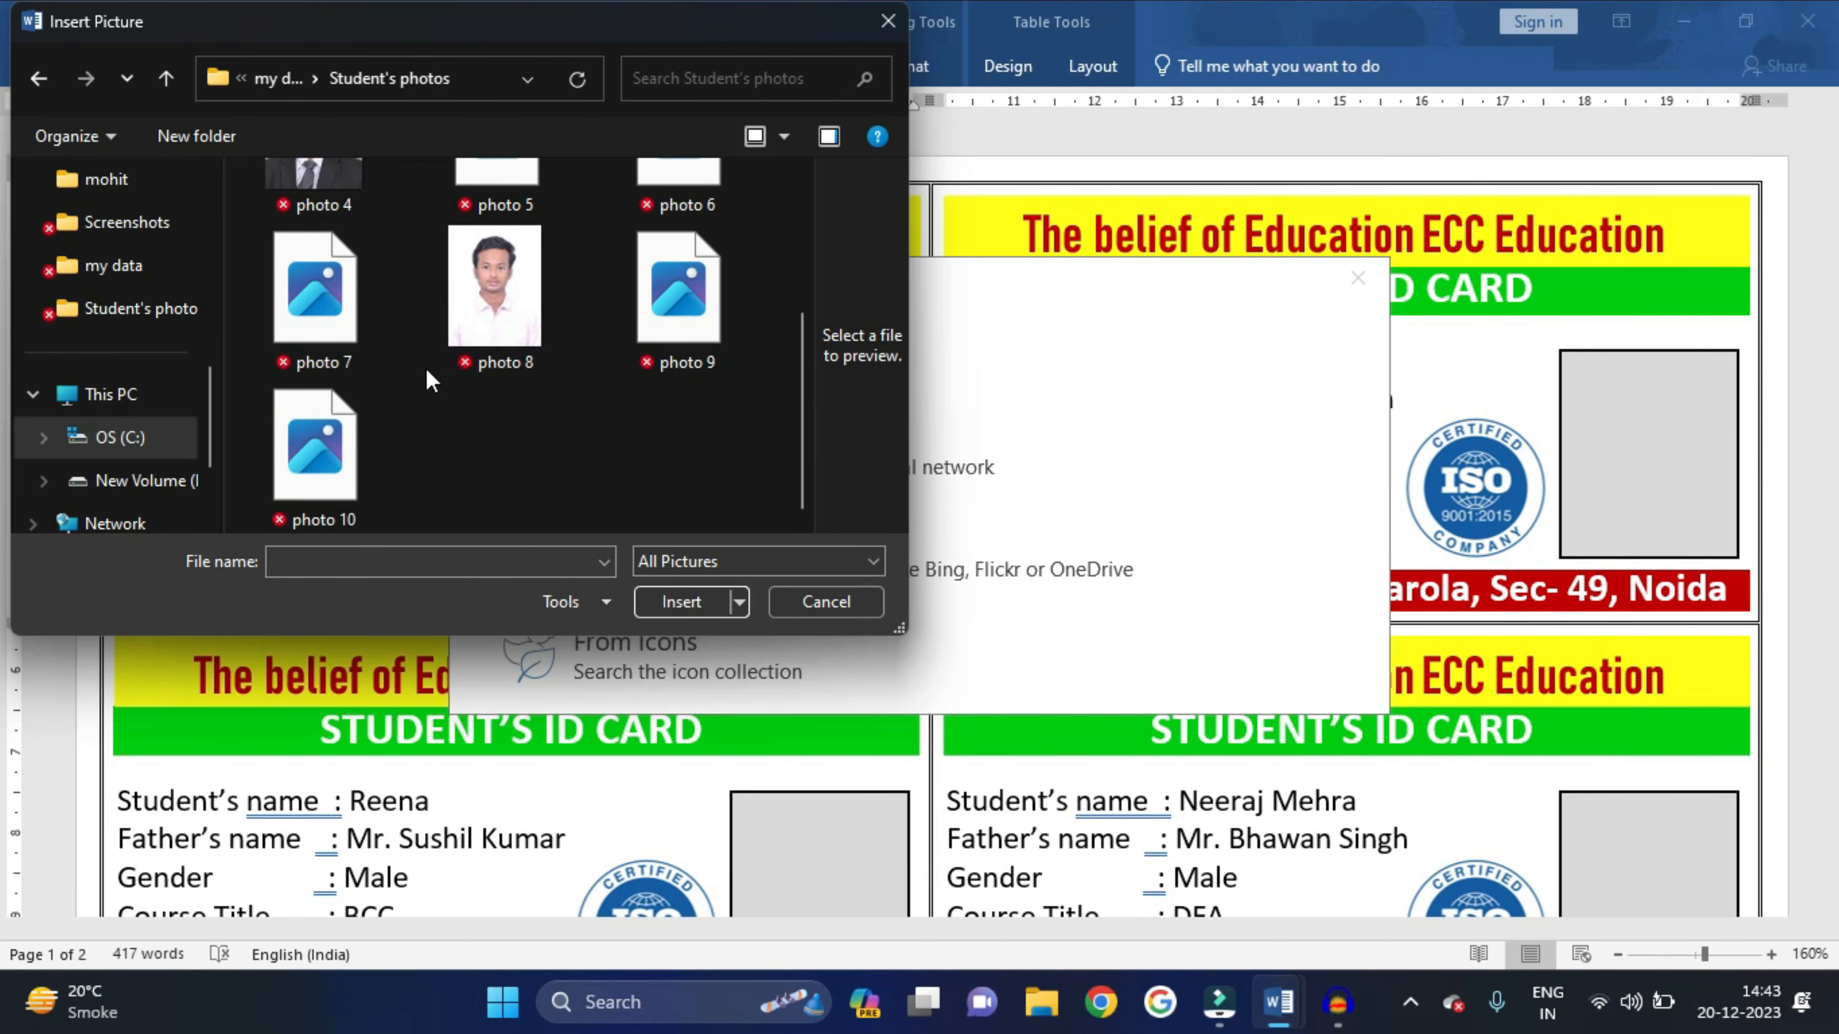
scroll(446, 384, up, 1)
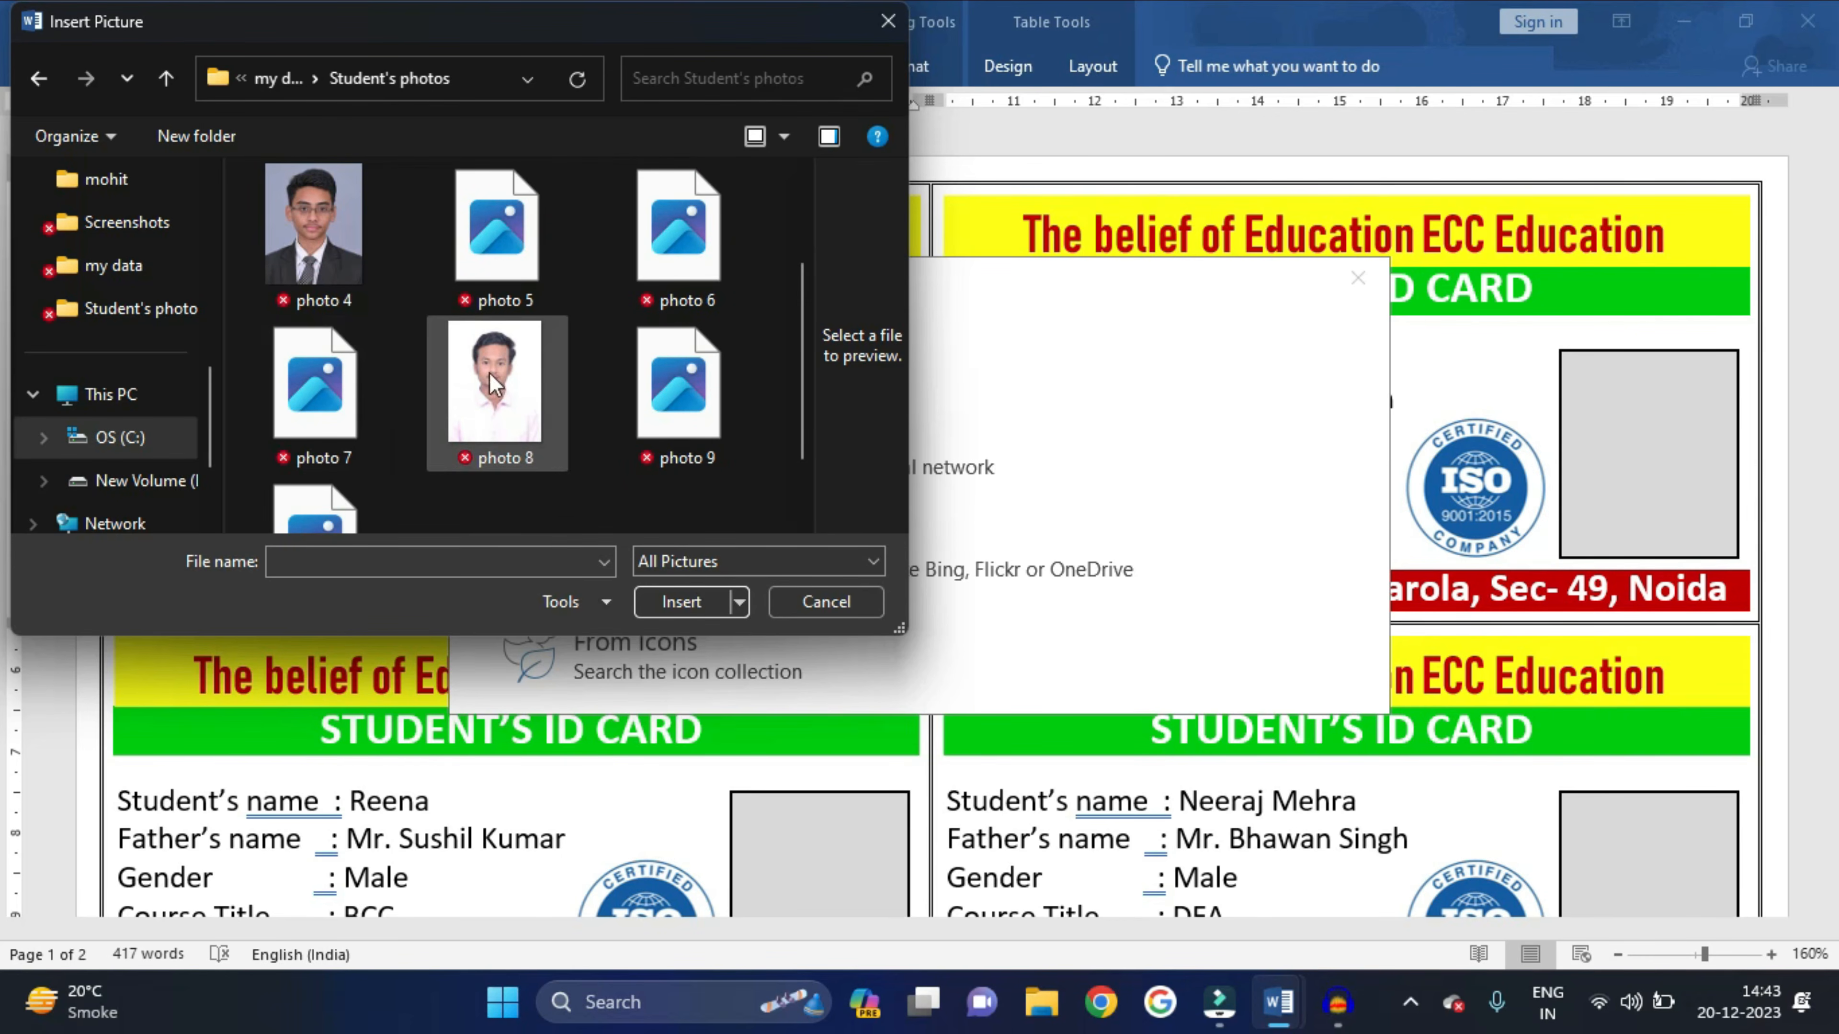
click(364, 282)
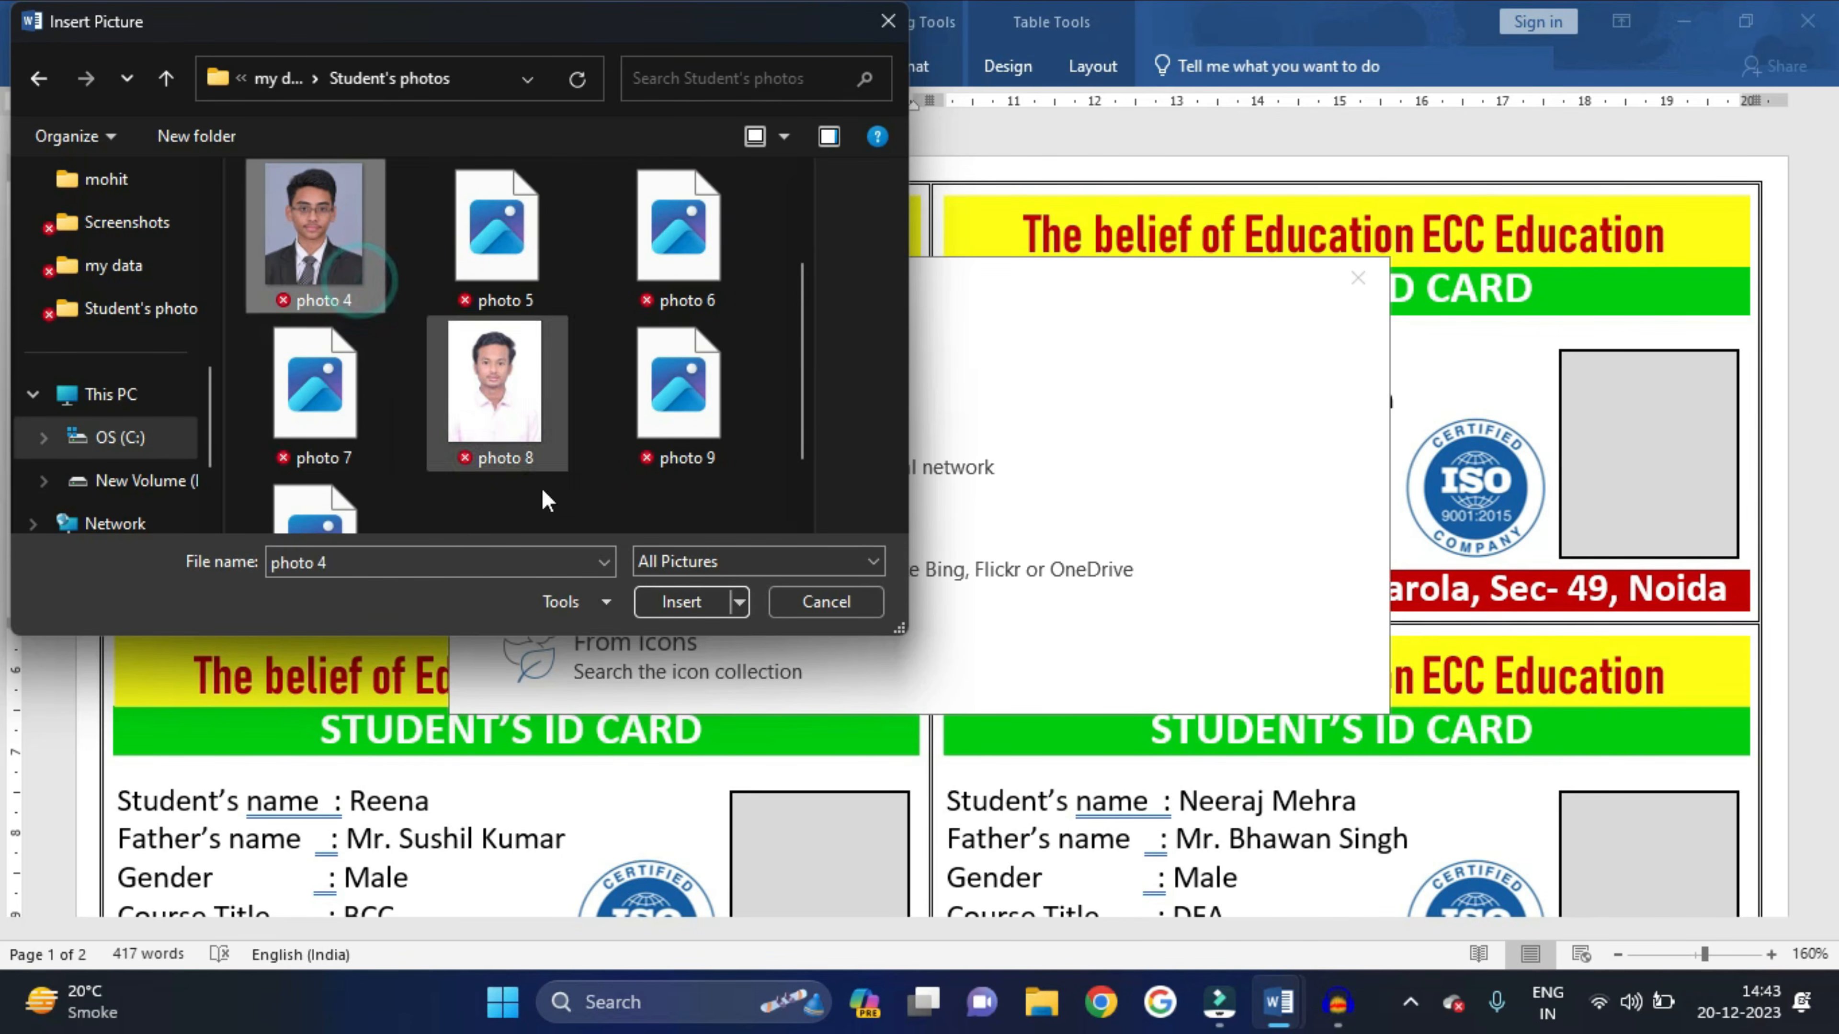
click(695, 610)
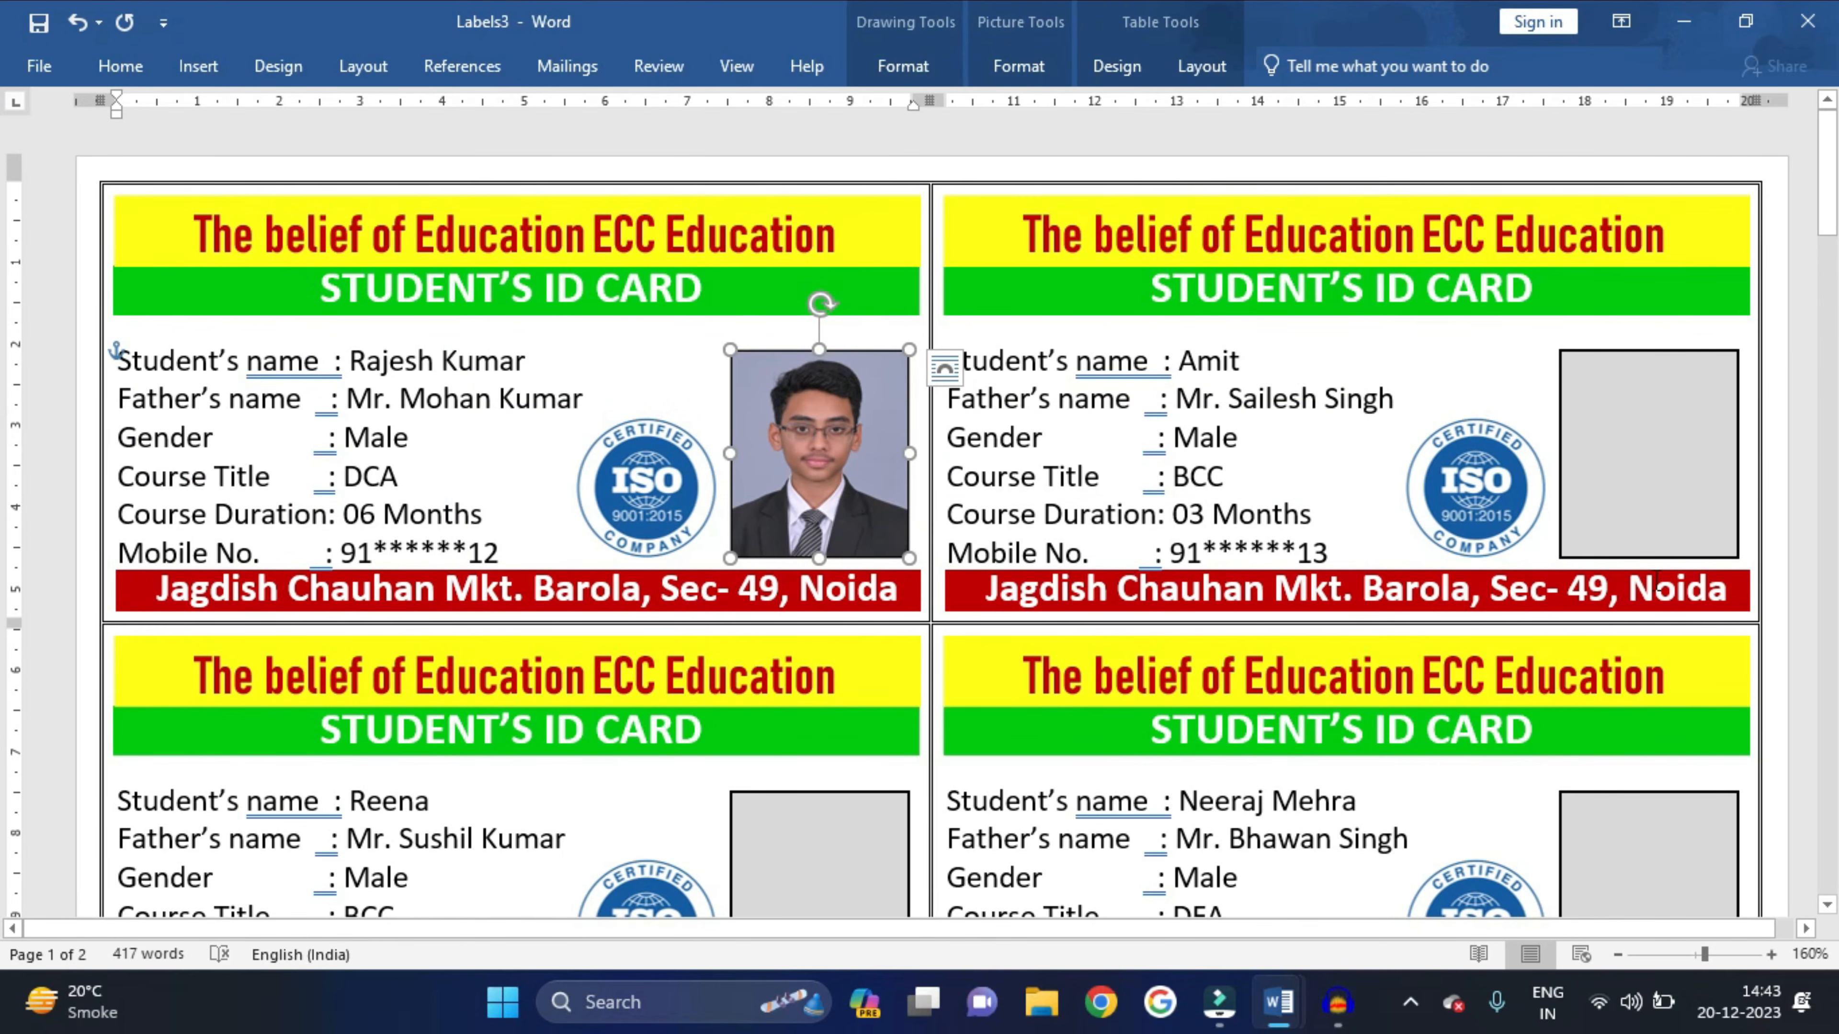
click(1698, 486)
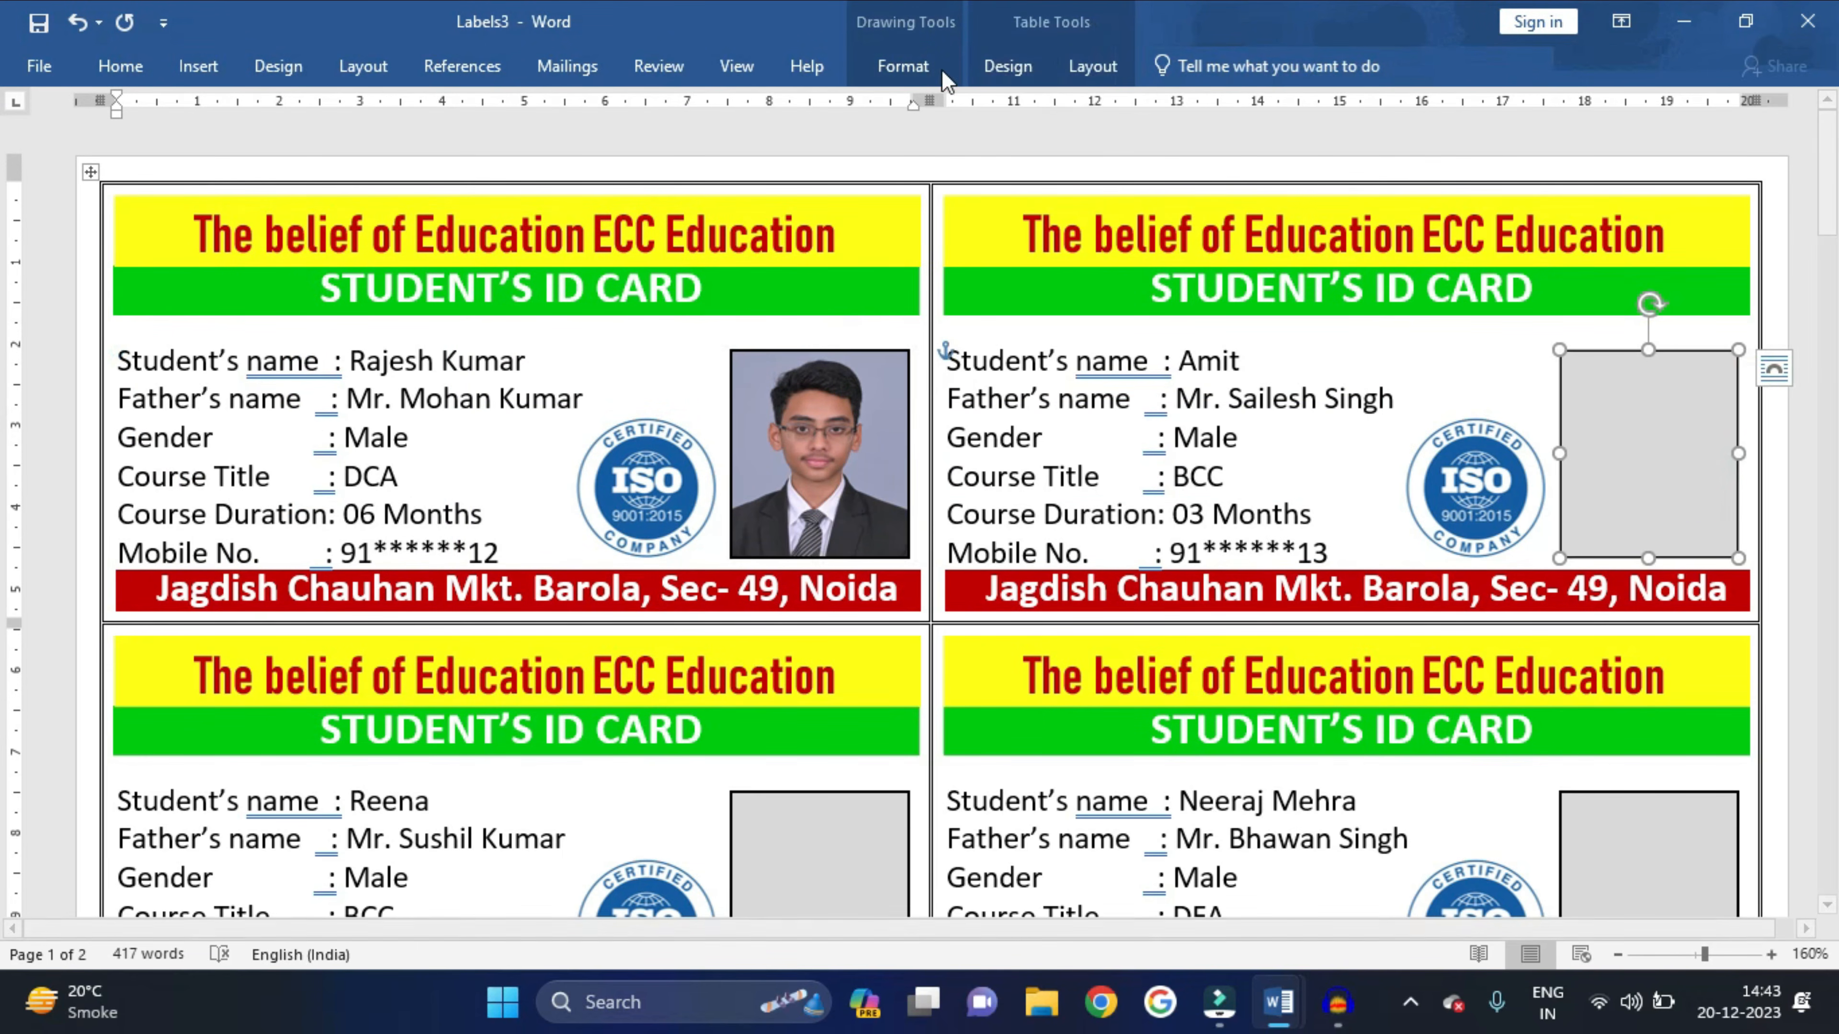
- Fill the second card's photo box with photo 5
click(903, 66)
click(571, 106)
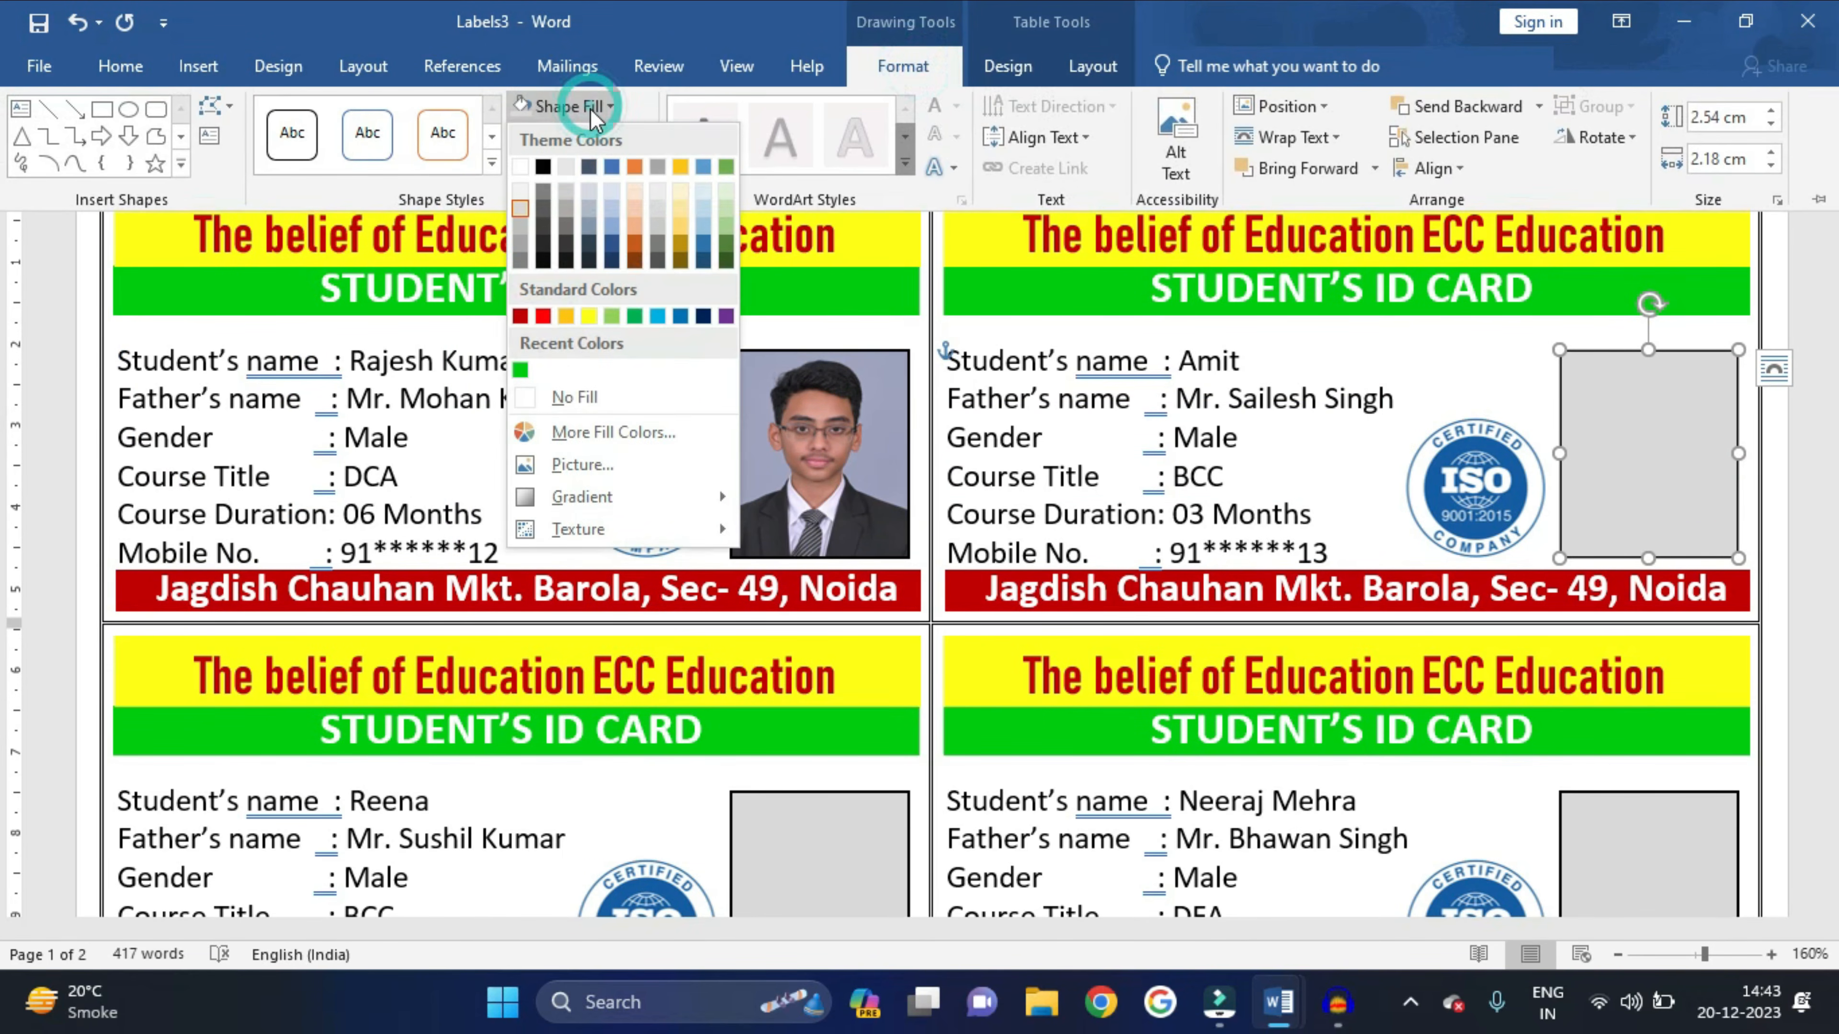
click(564, 467)
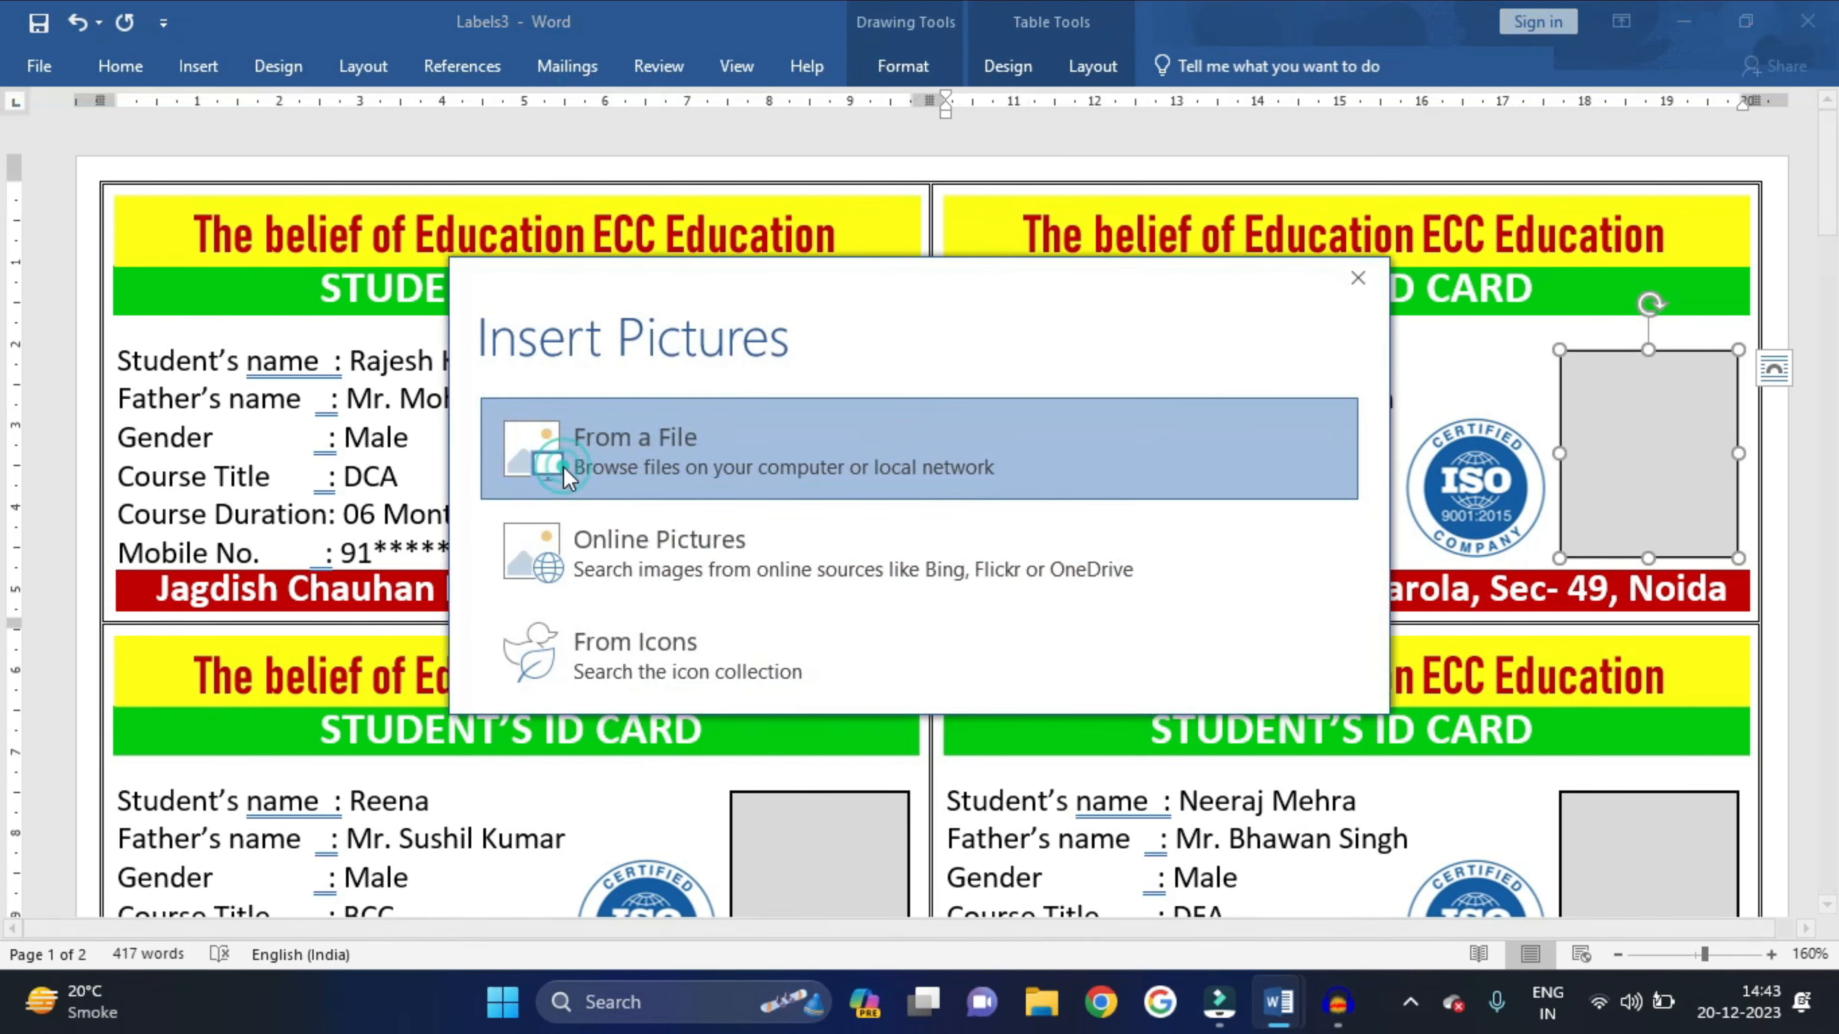
click(685, 470)
click(531, 418)
click(691, 602)
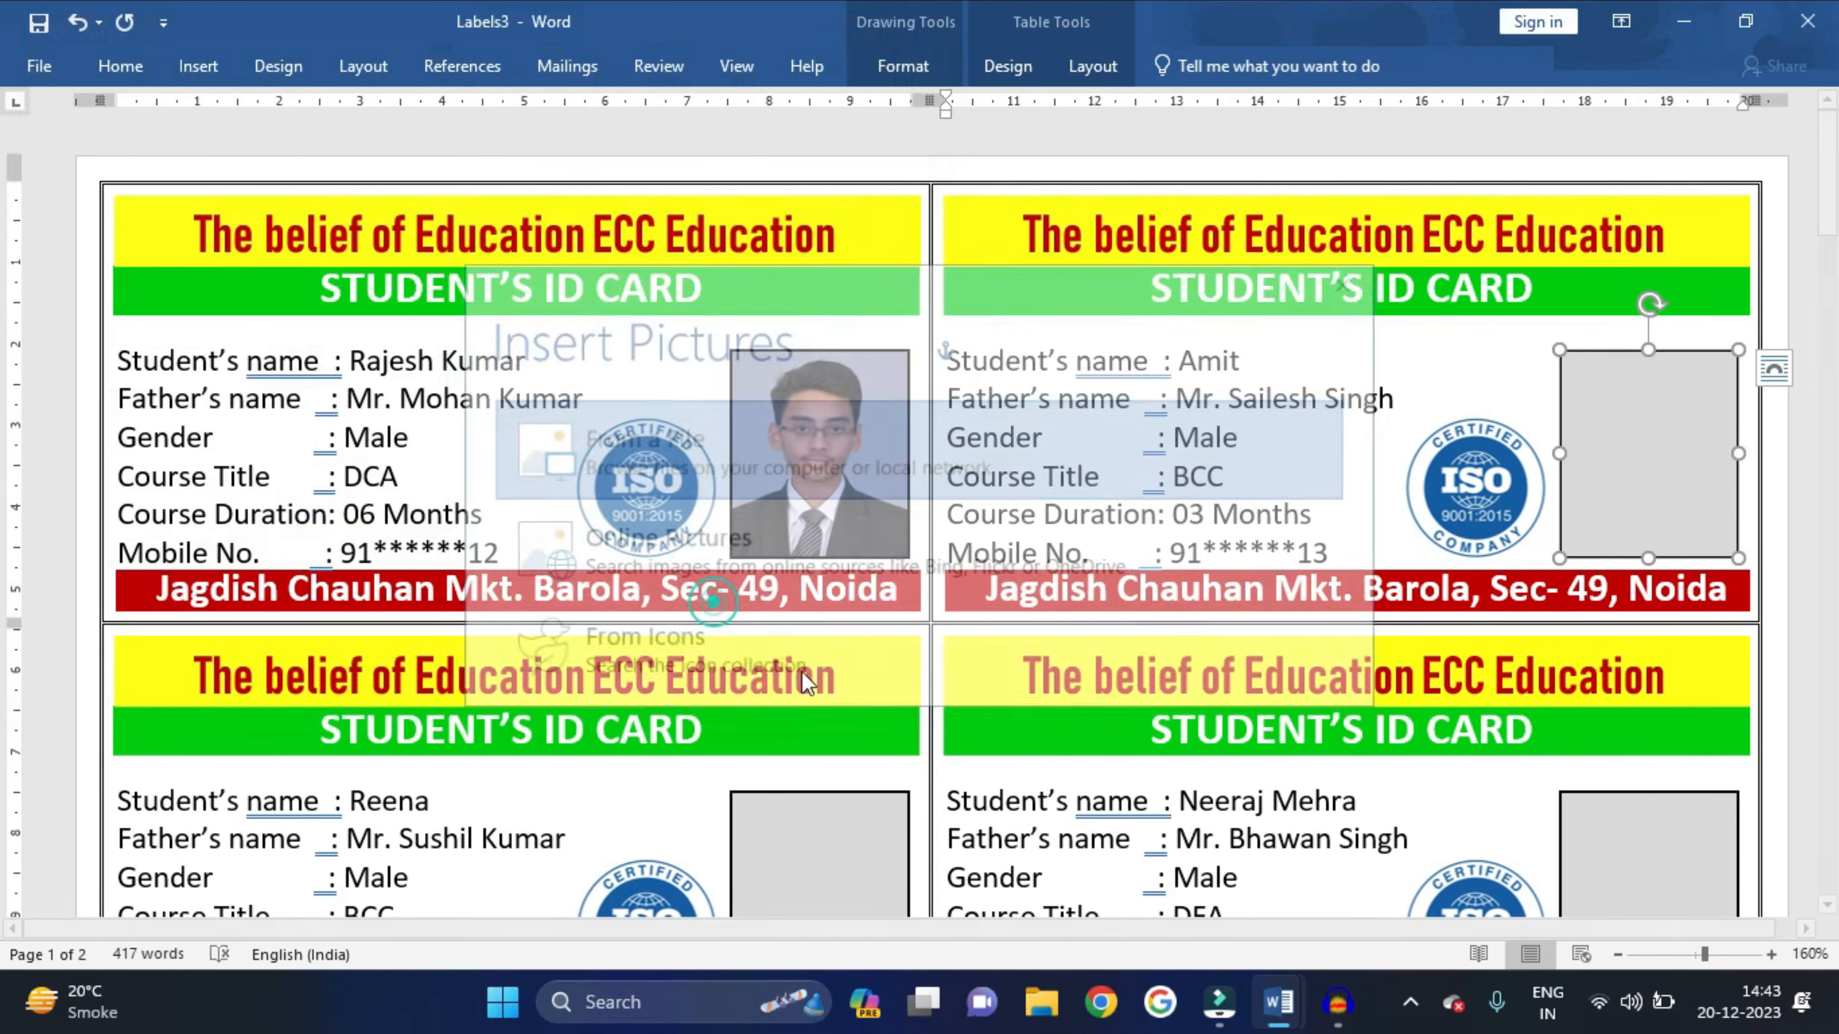
- Fill the third card's photo box with photo 6
click(855, 809)
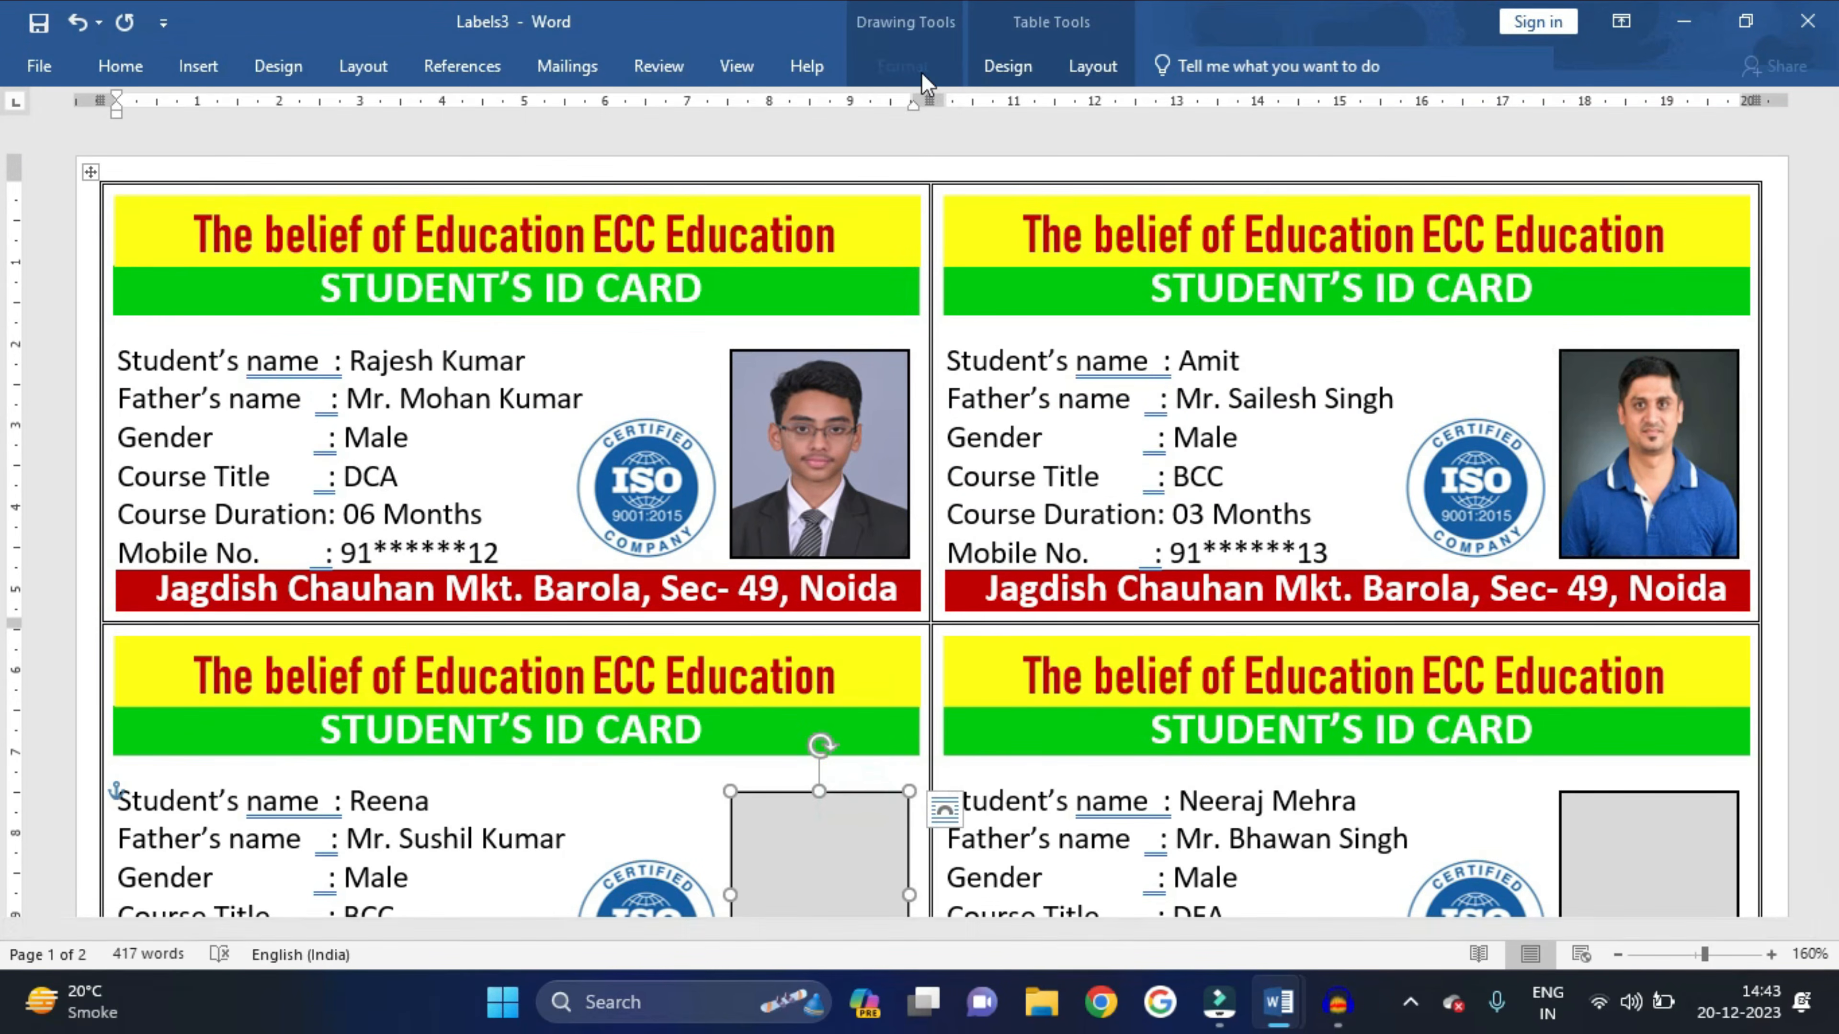
click(902, 66)
click(571, 106)
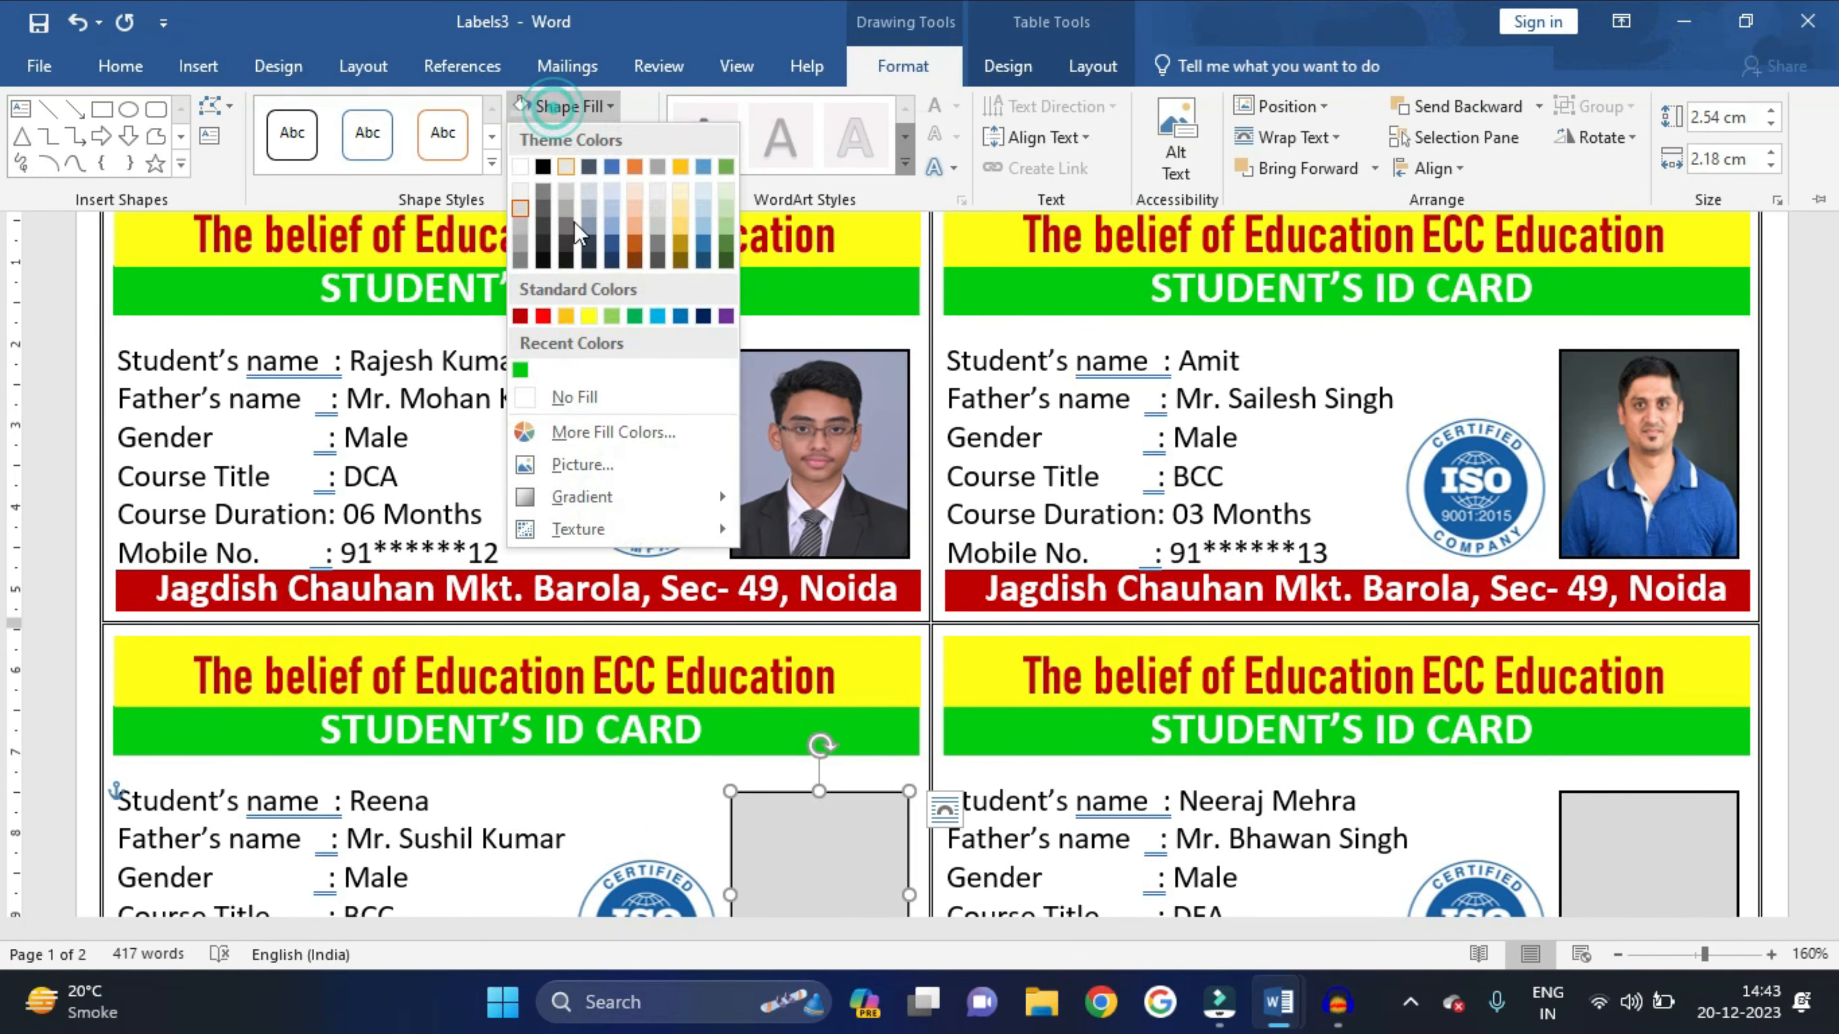
click(569, 467)
click(534, 460)
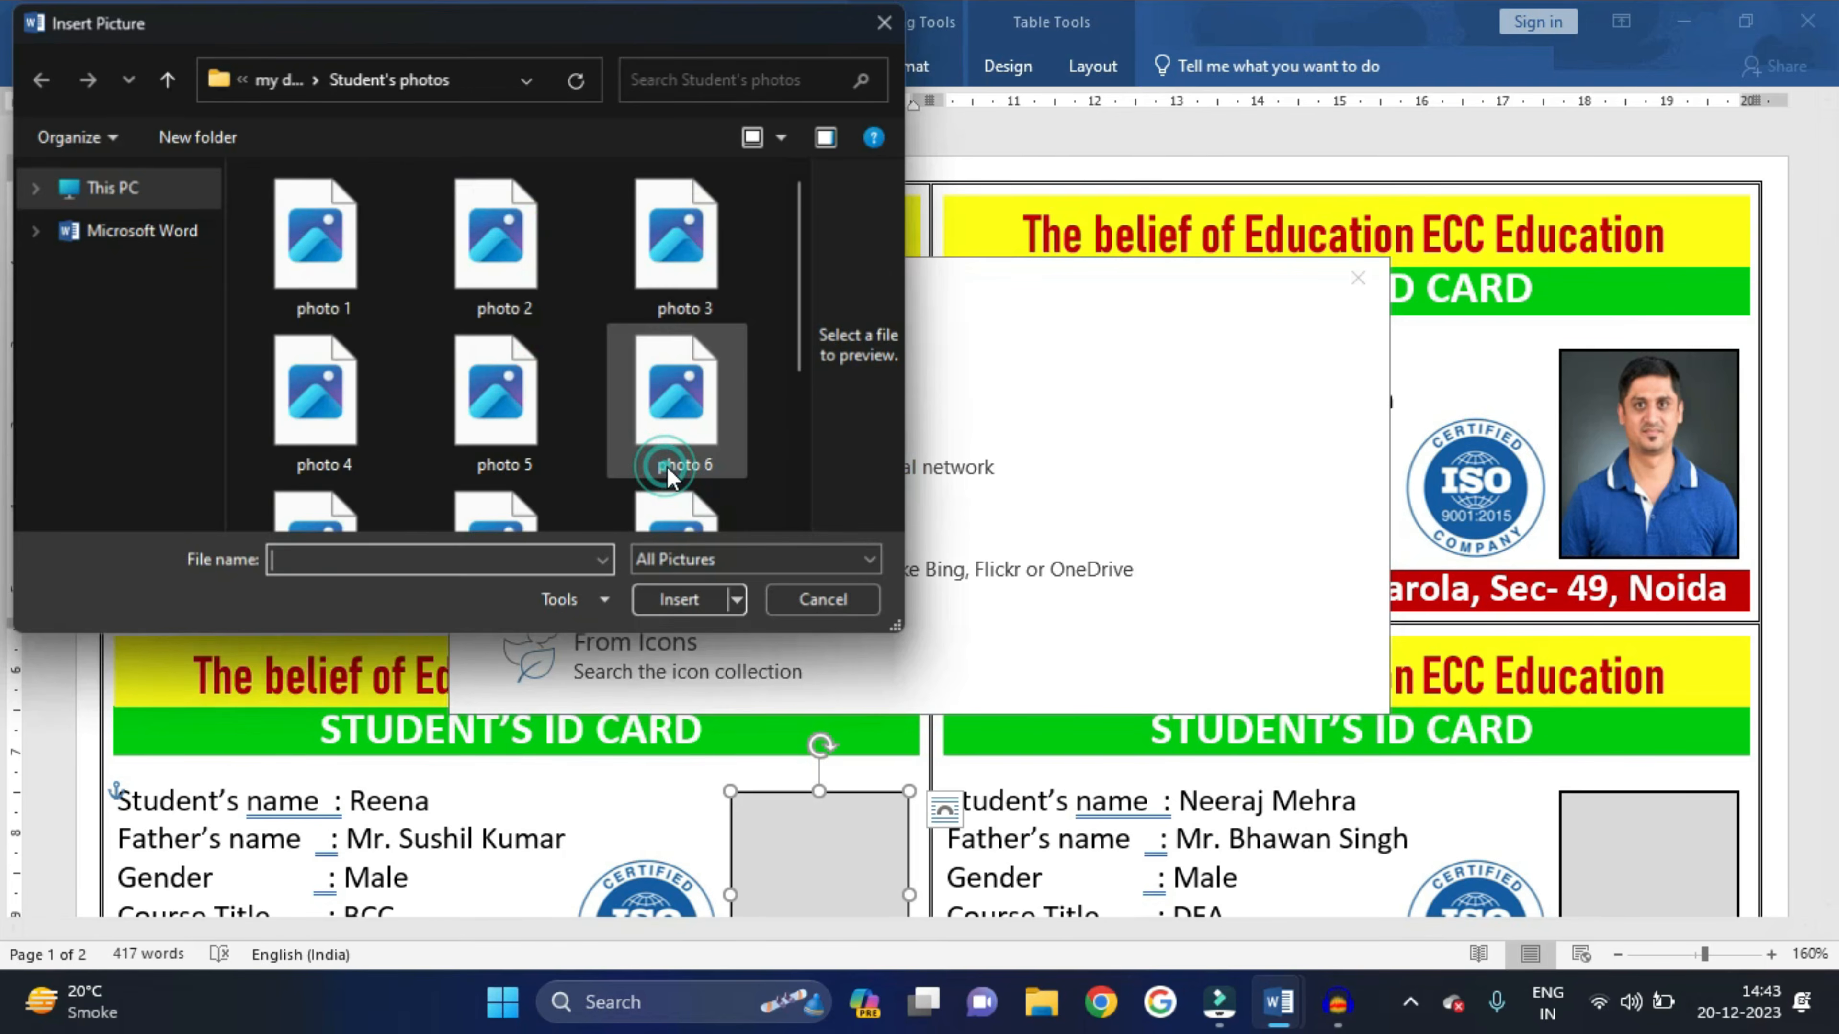
click(651, 420)
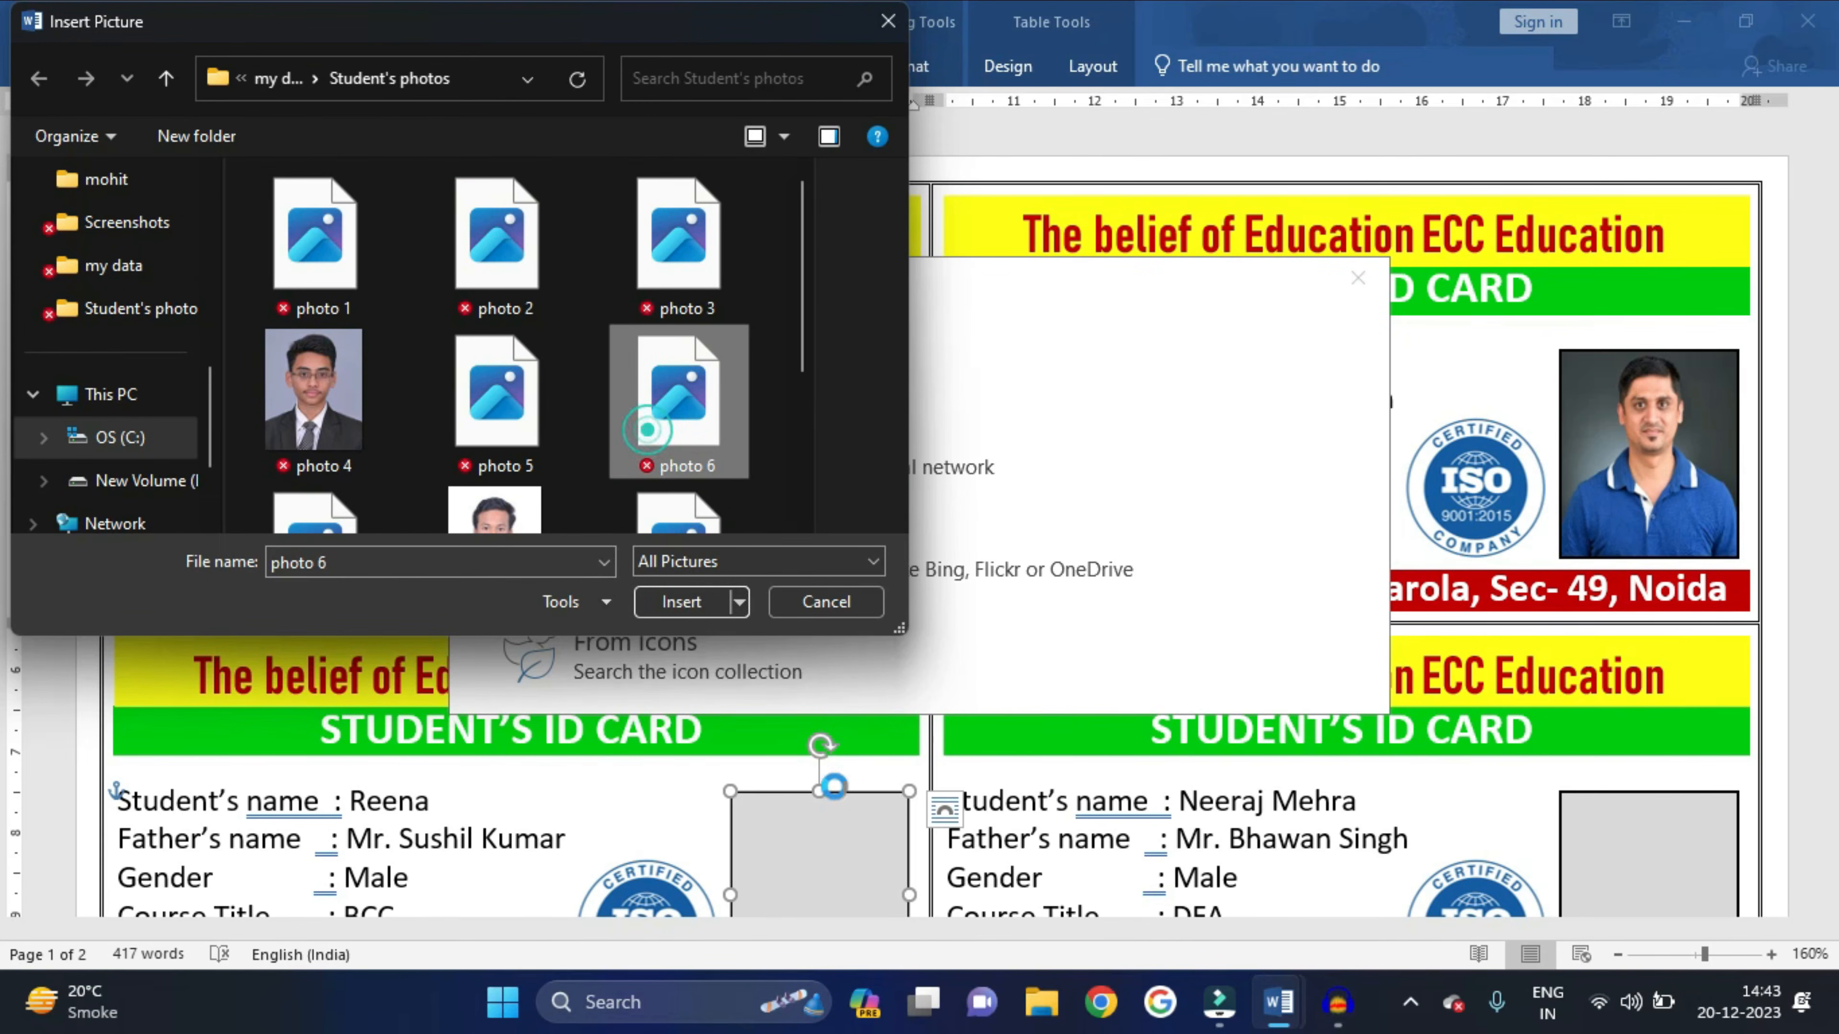
click(696, 603)
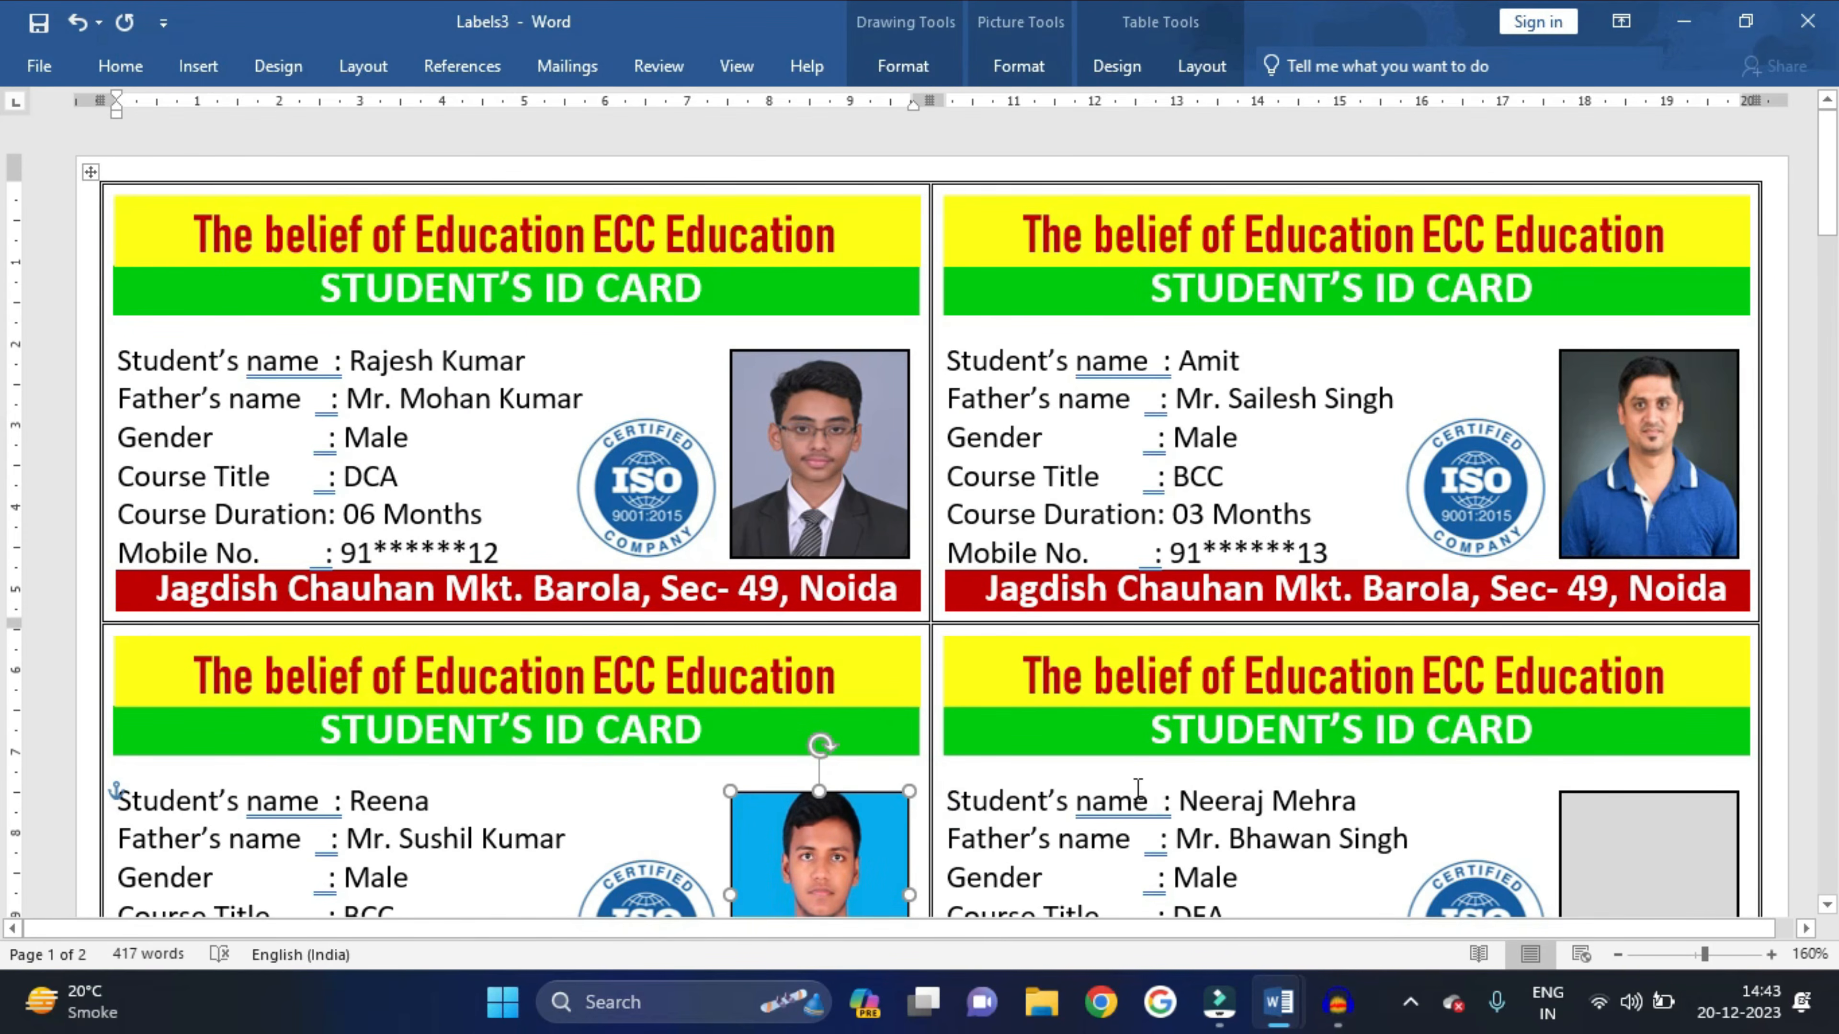
- Fill the fourth card's photo box with photo 1
ctrl+scroll(1138, 788, down, 4)
click(1495, 694)
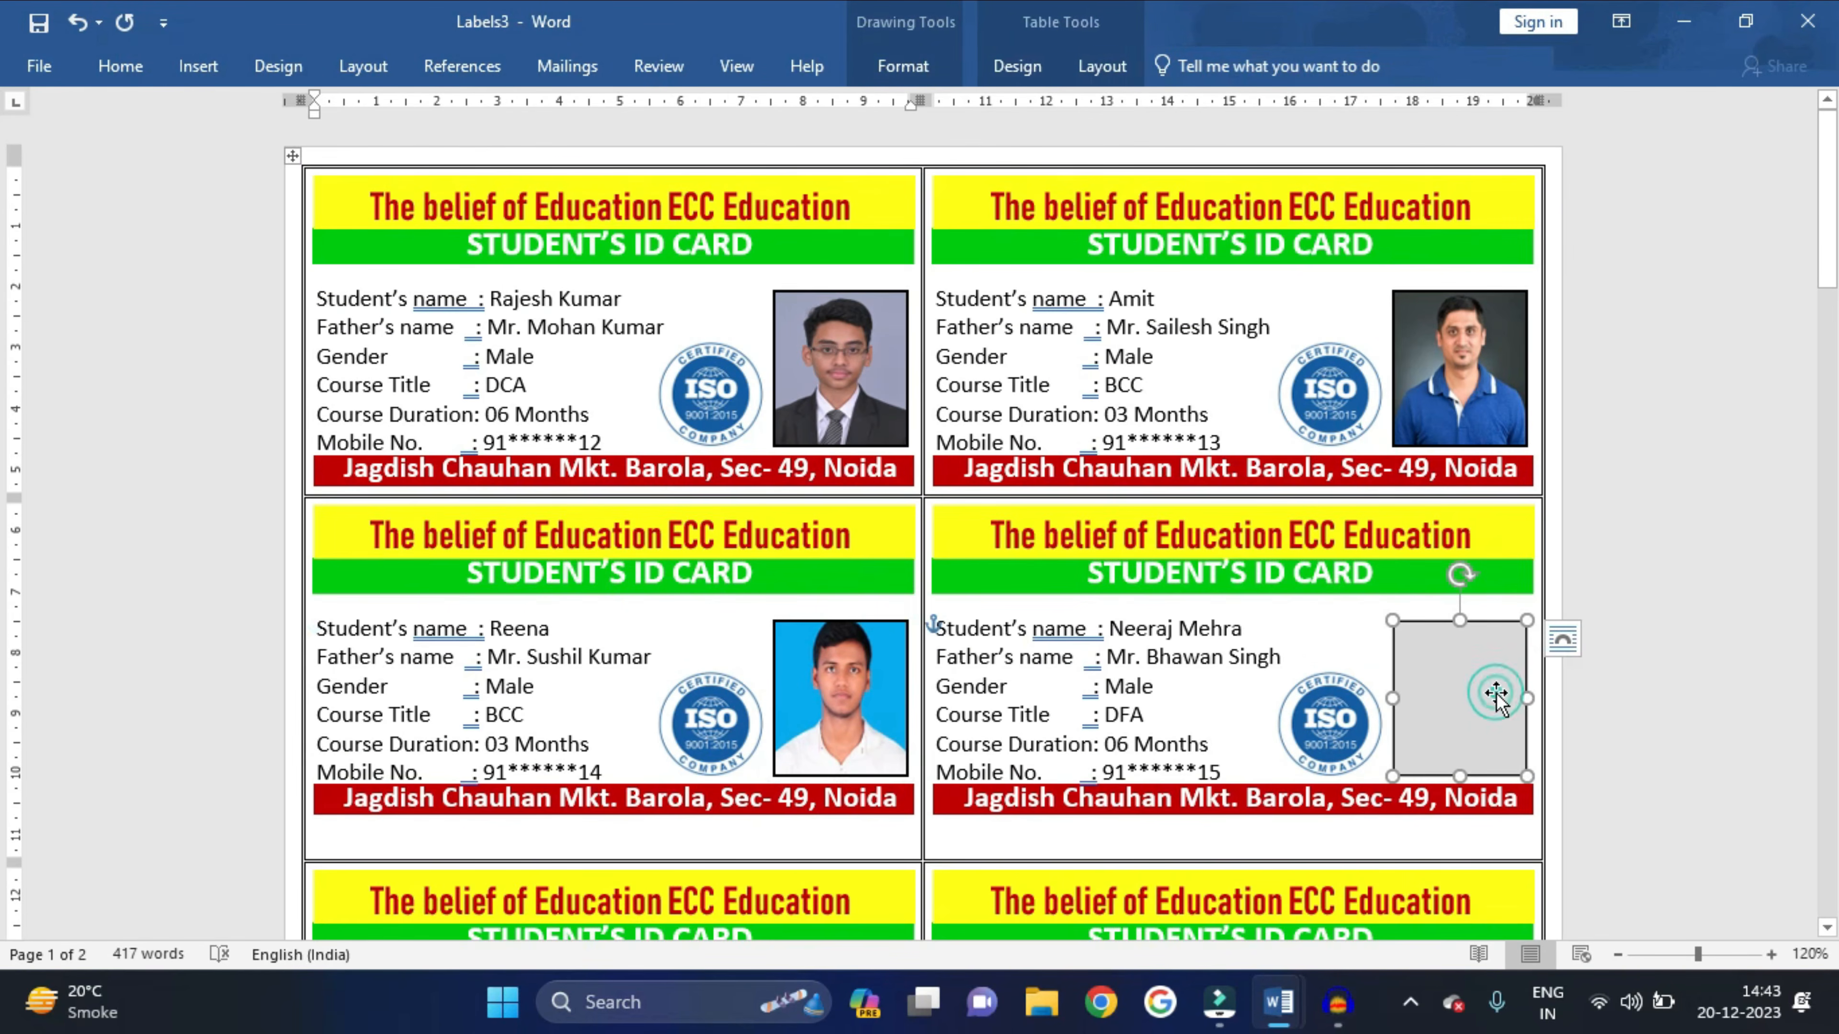
click(902, 66)
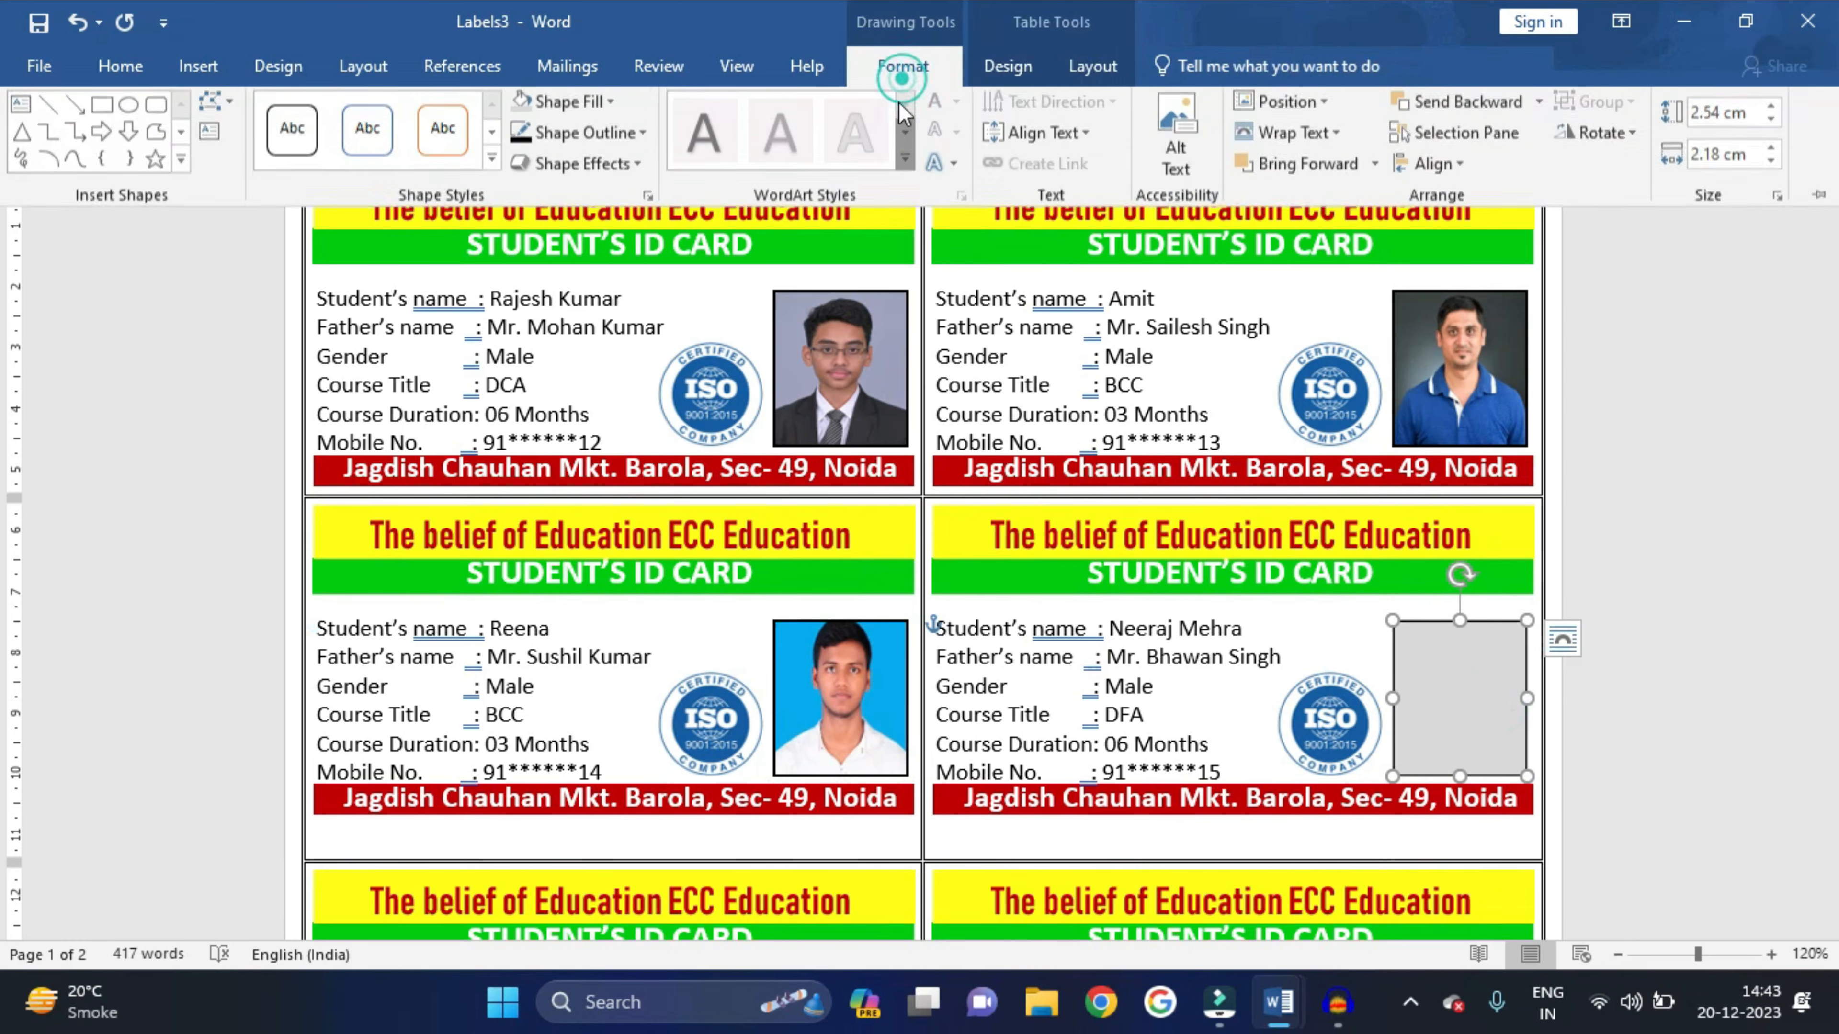
click(570, 106)
click(580, 477)
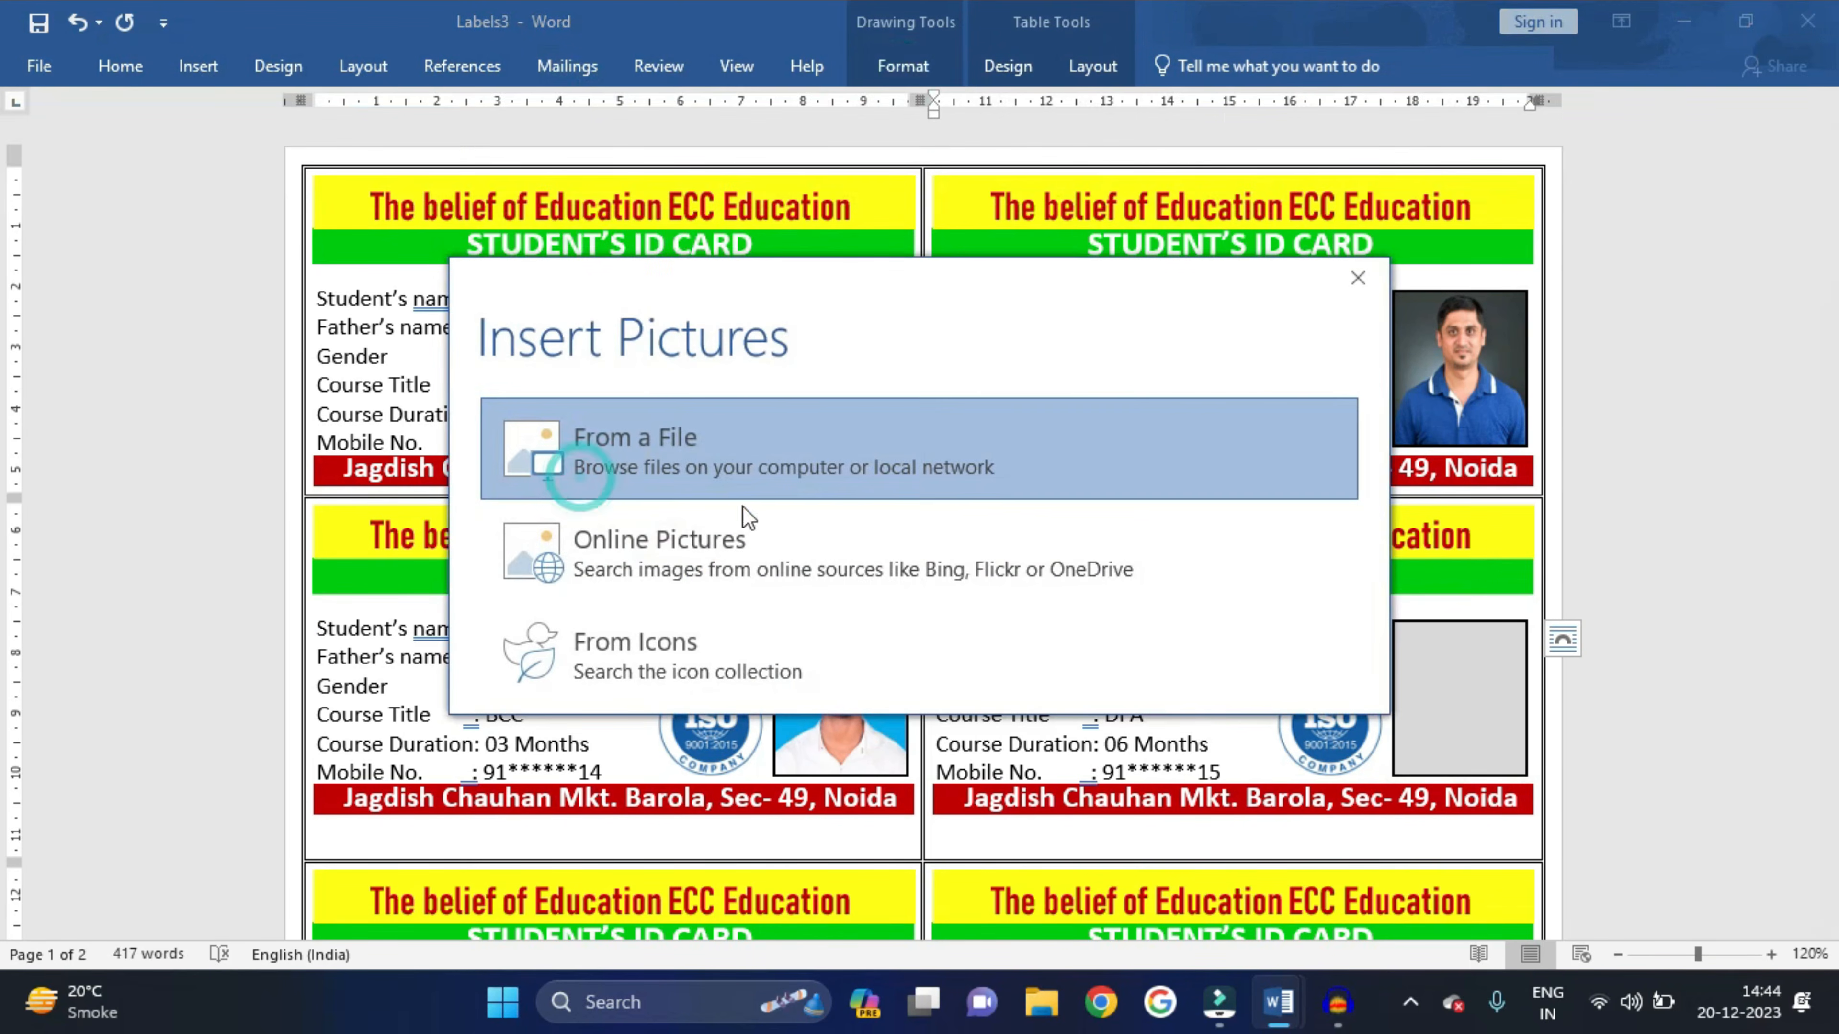
click(698, 460)
click(357, 270)
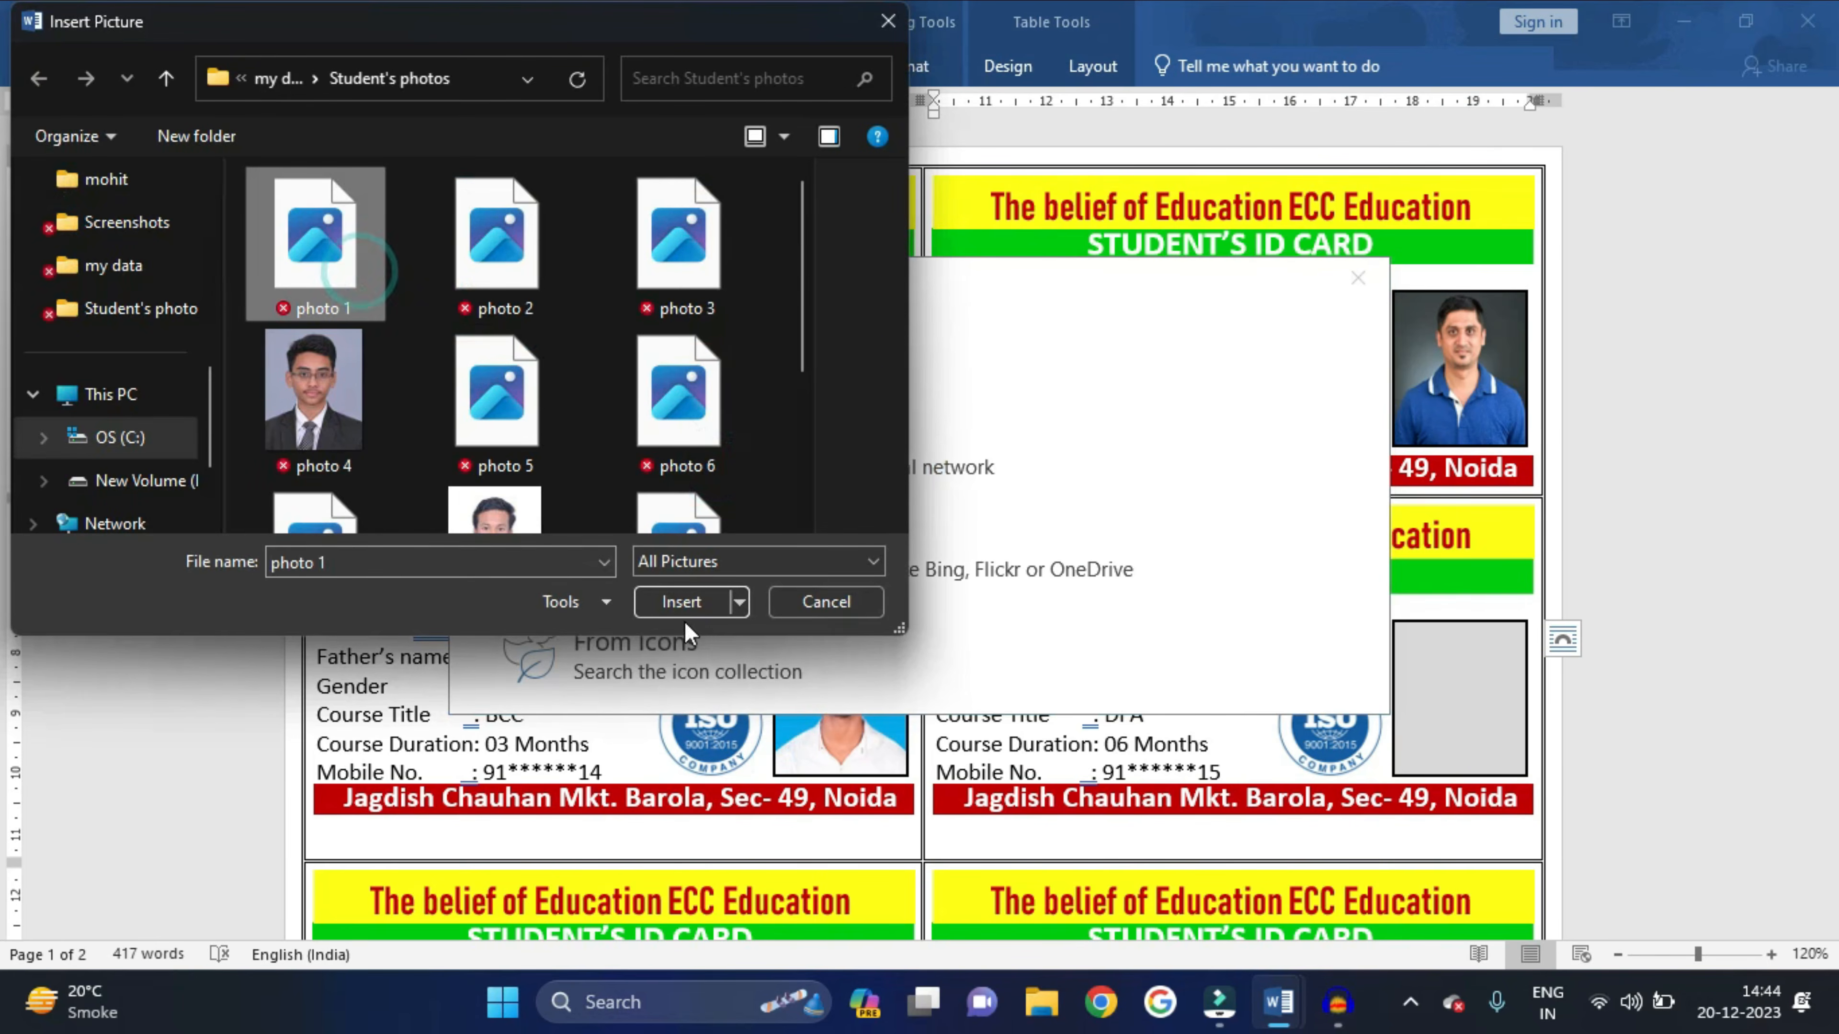
click(684, 607)
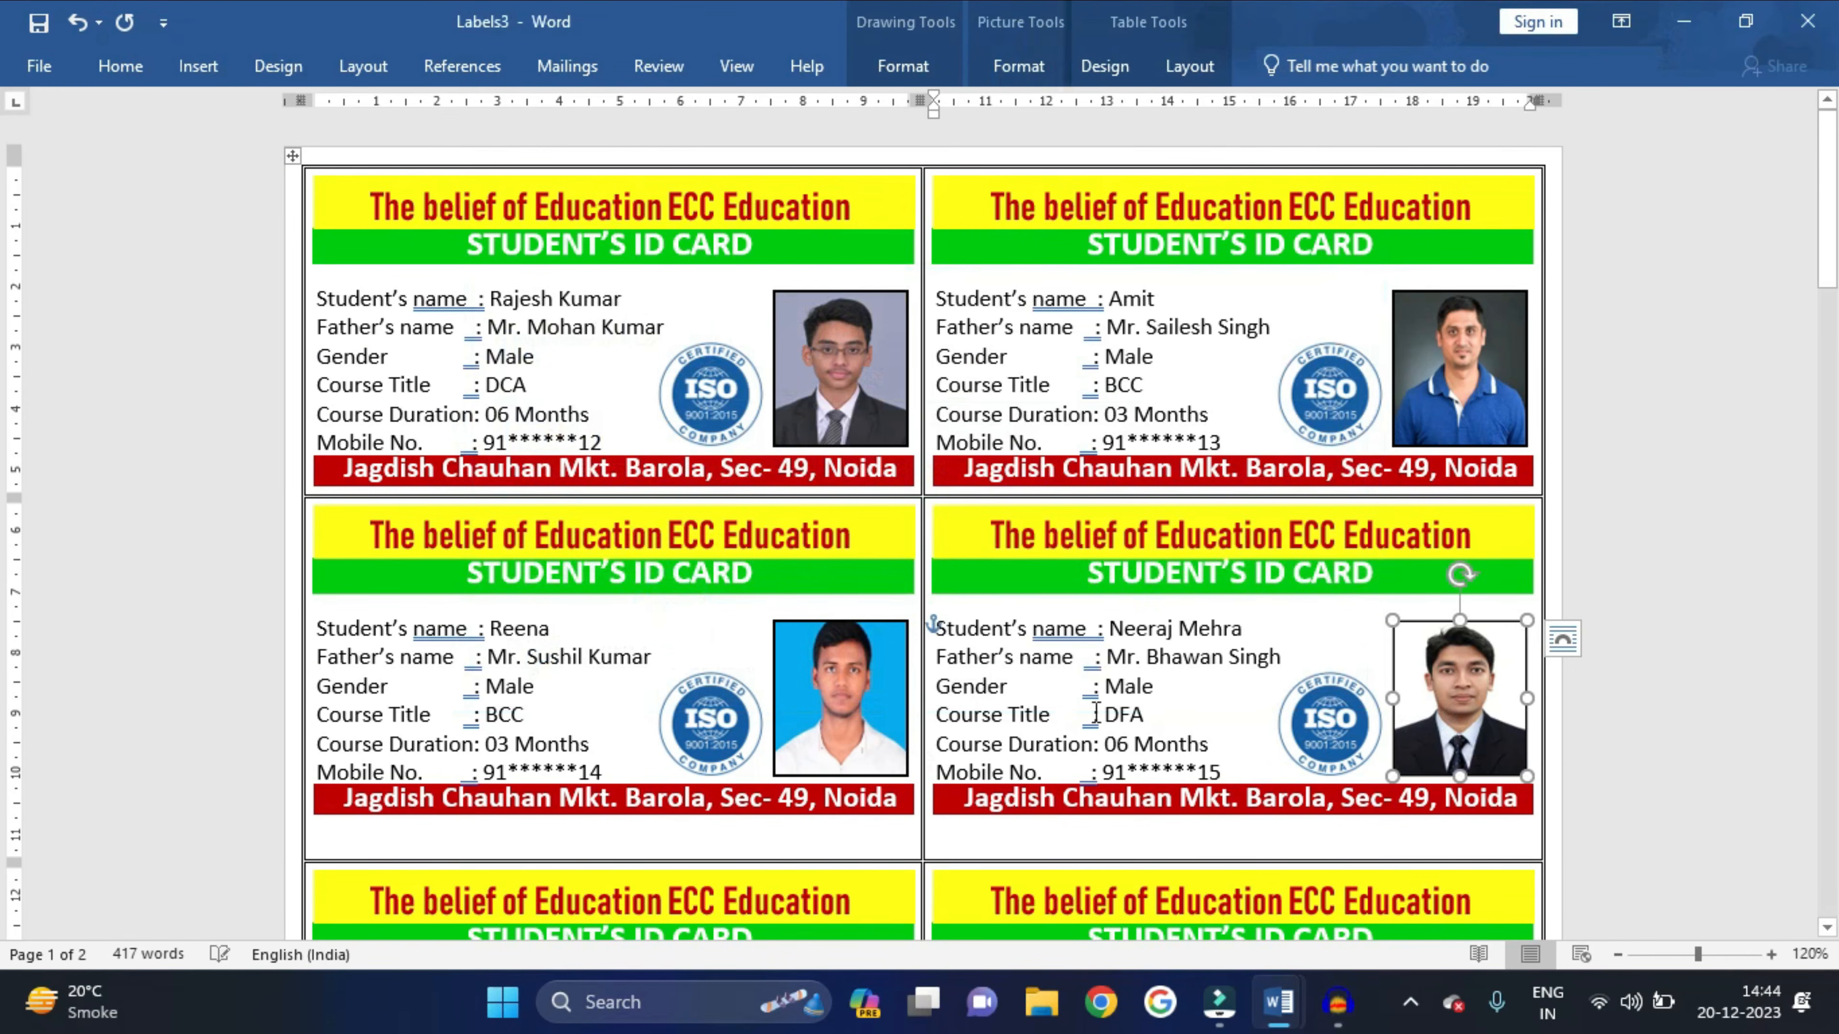
- Select the fifth card's photo box and bring up its shape fill options
scroll(832, 651, down, 3)
click(840, 769)
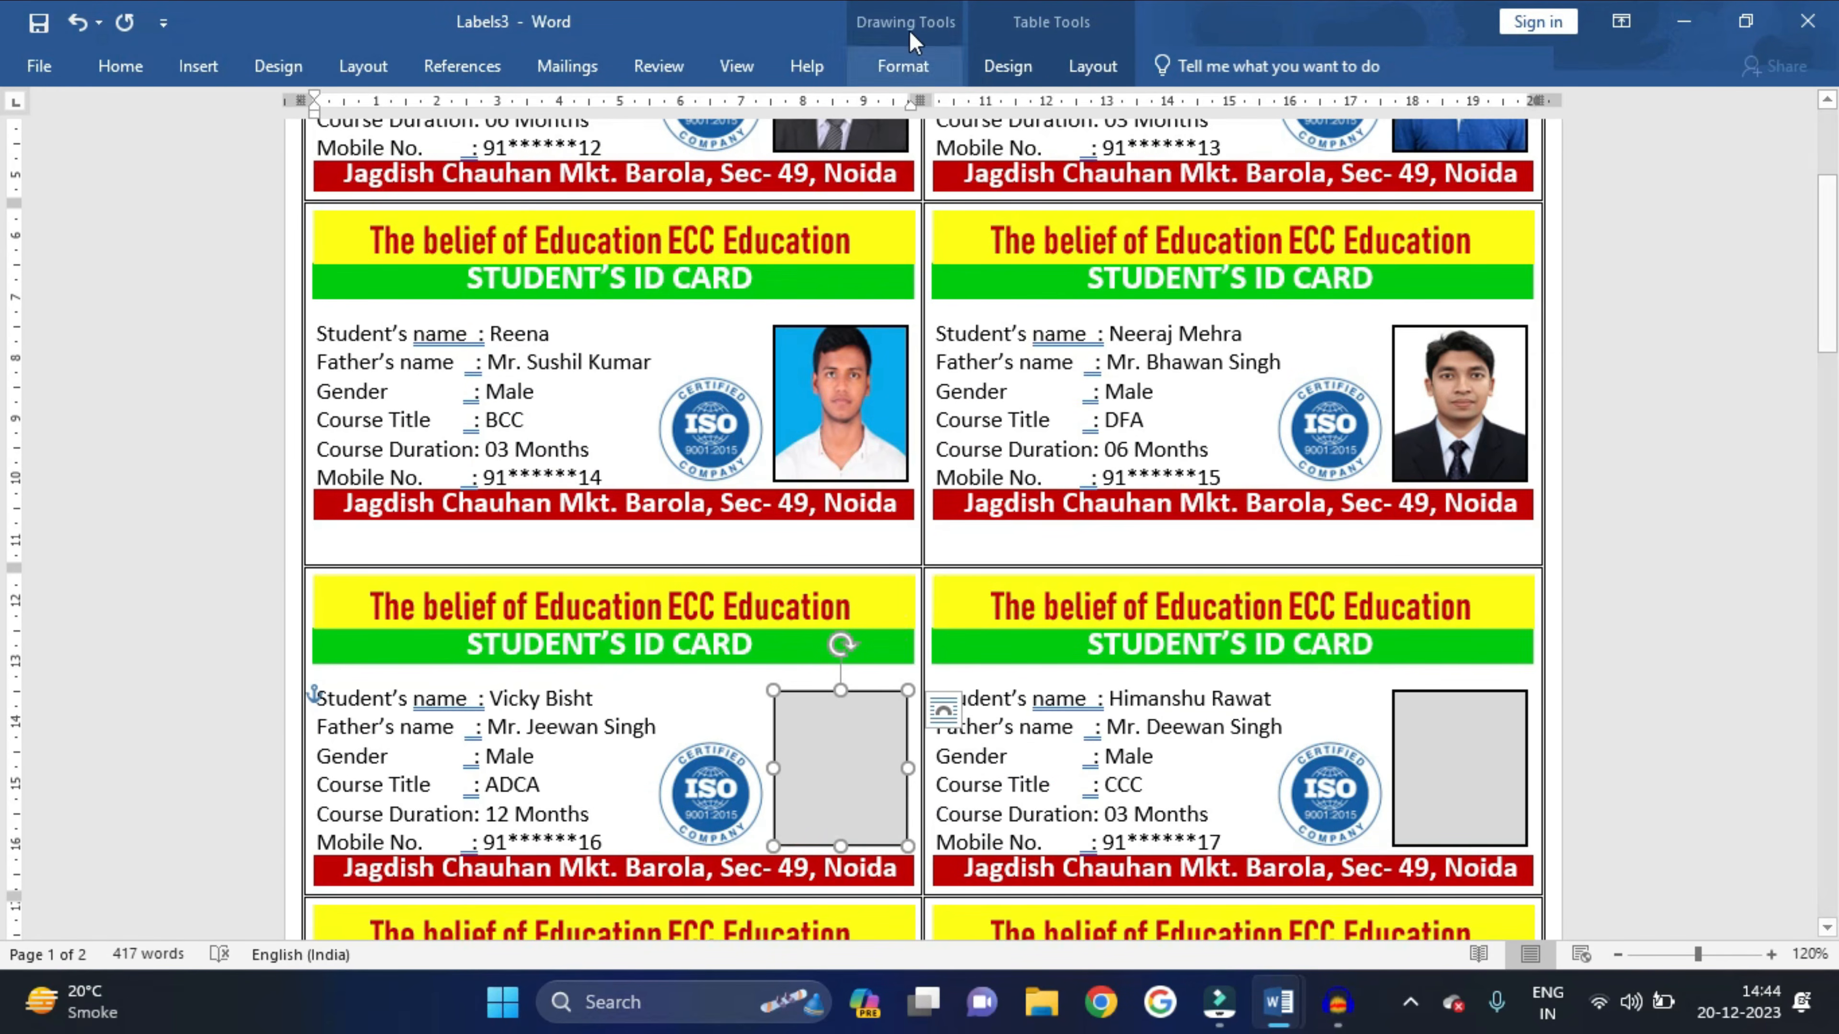
click(901, 58)
click(583, 109)
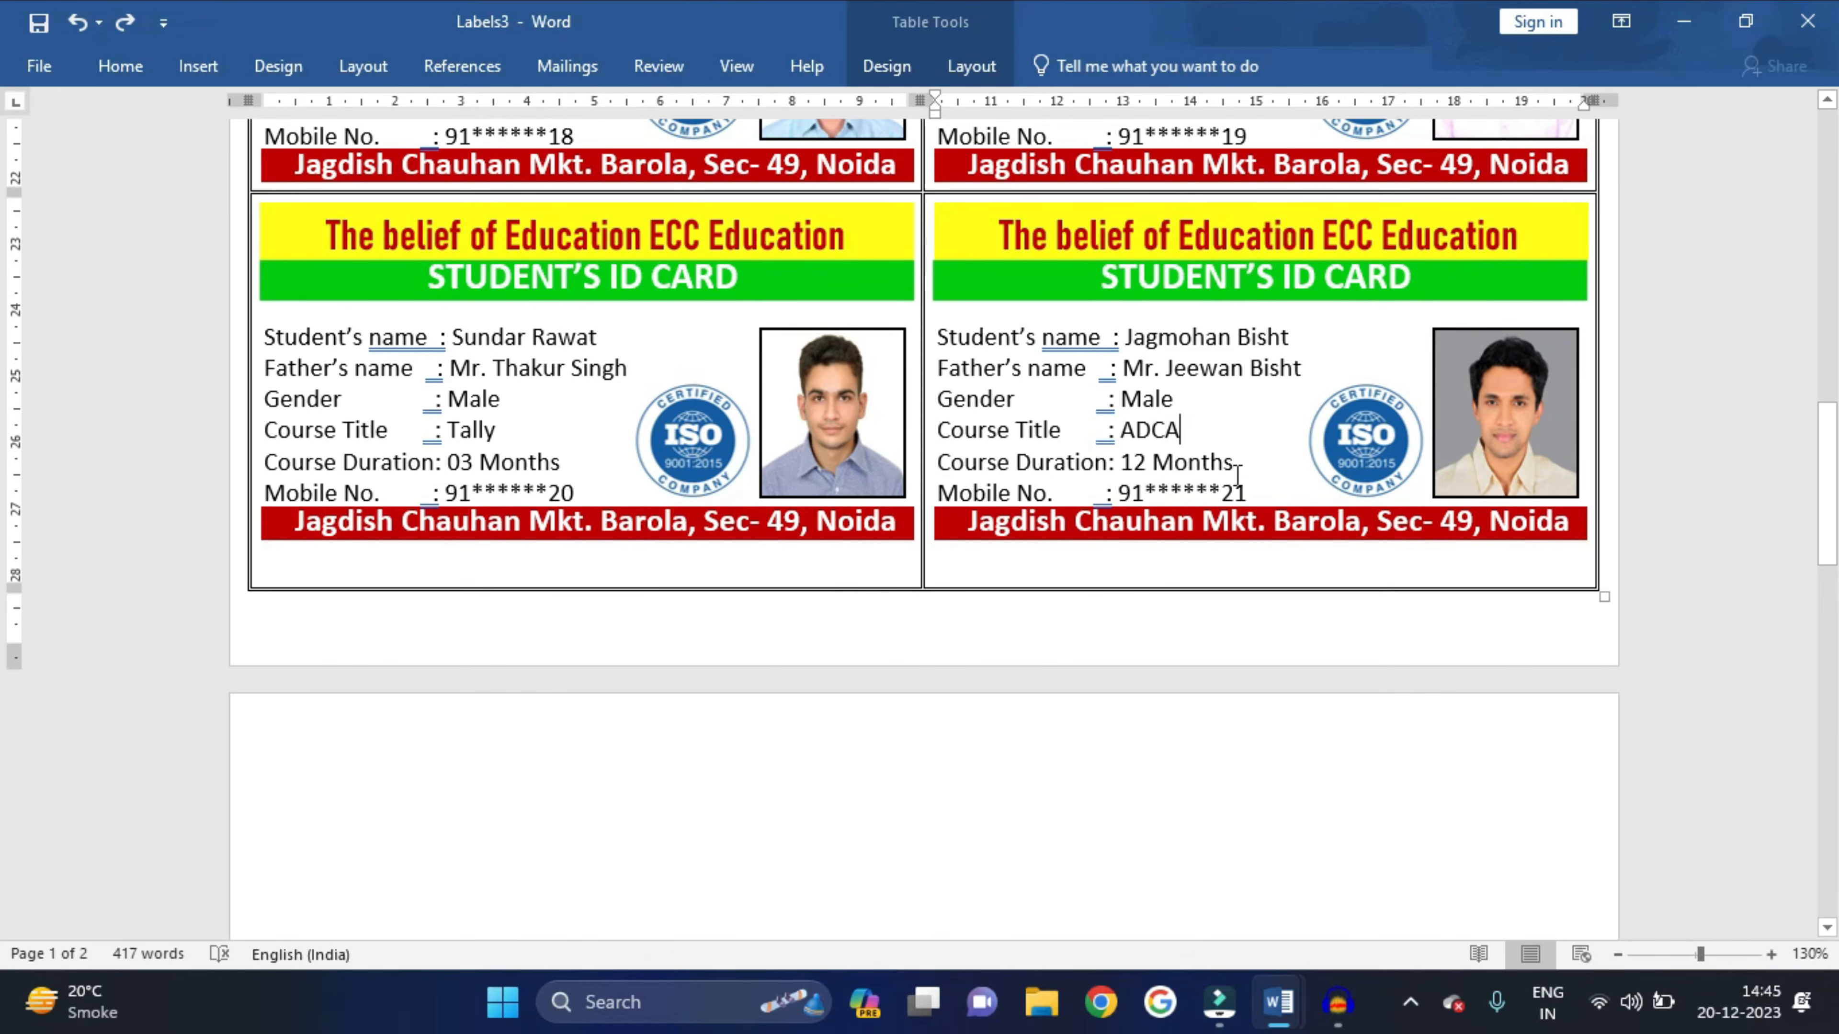
ctrl+scroll(1238, 474, down, 2)
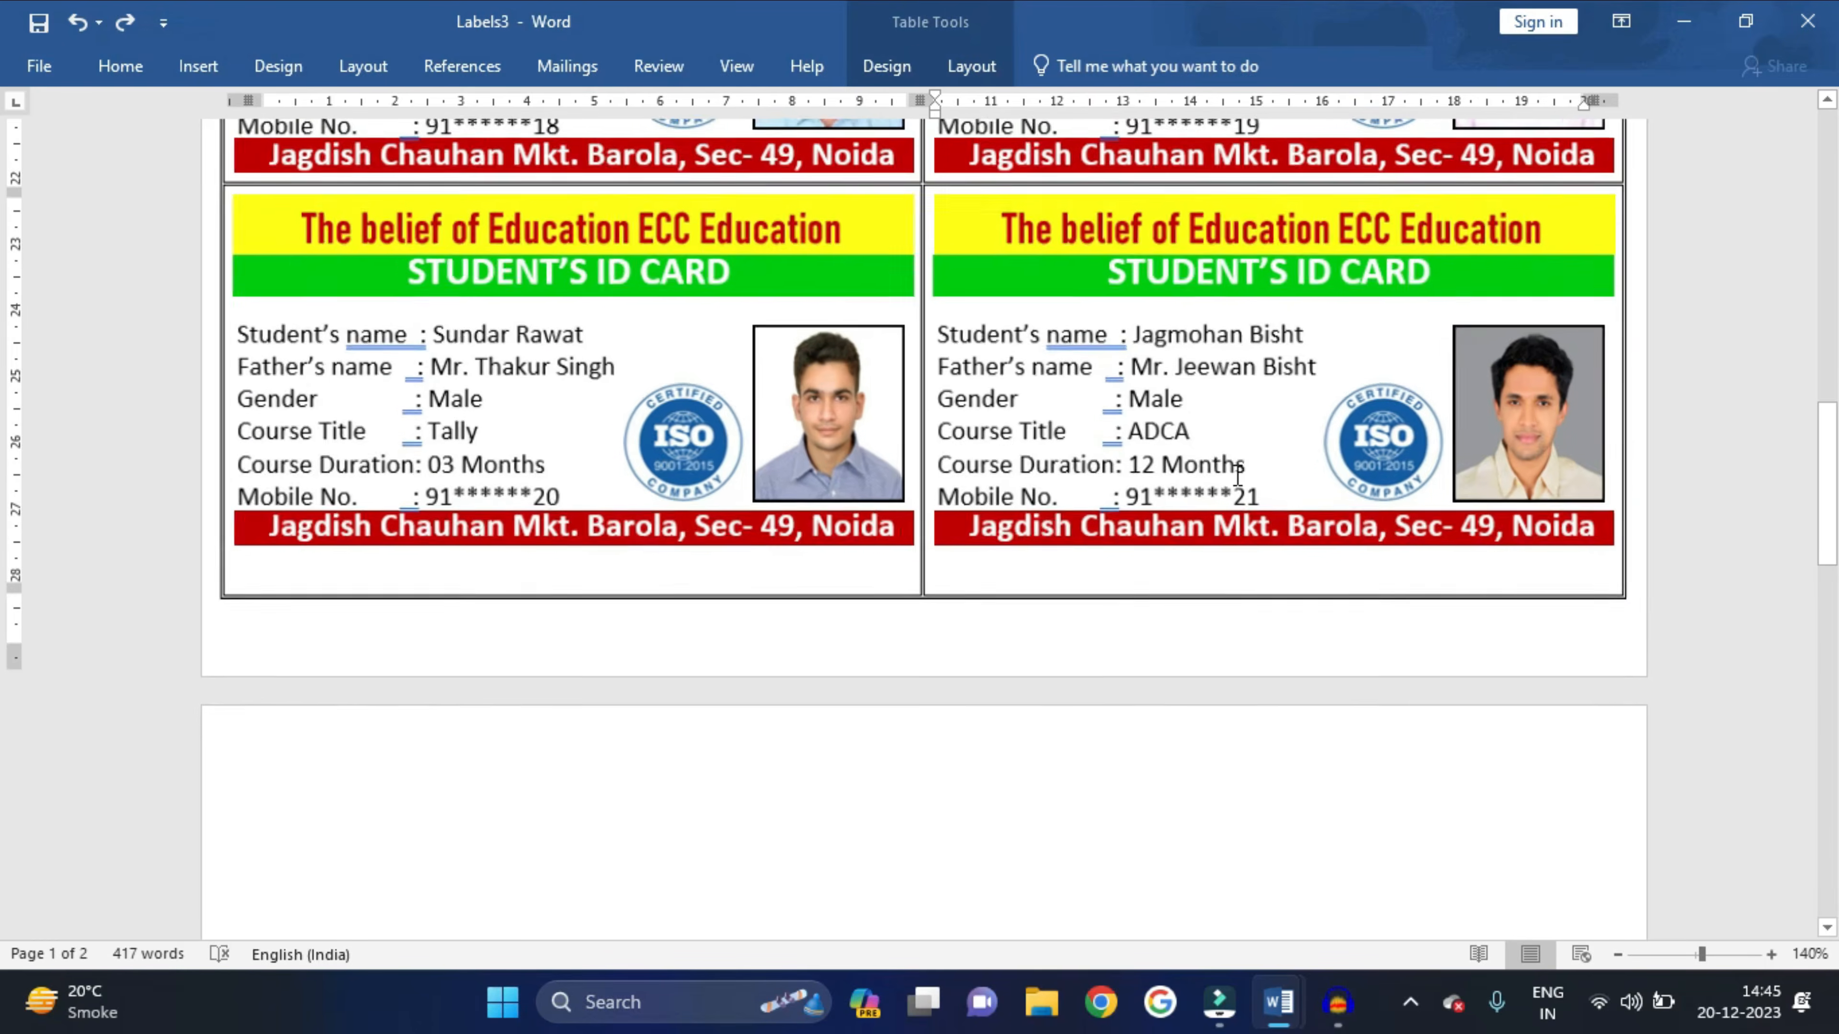
ctrl+scroll(1236, 475, down, 7)
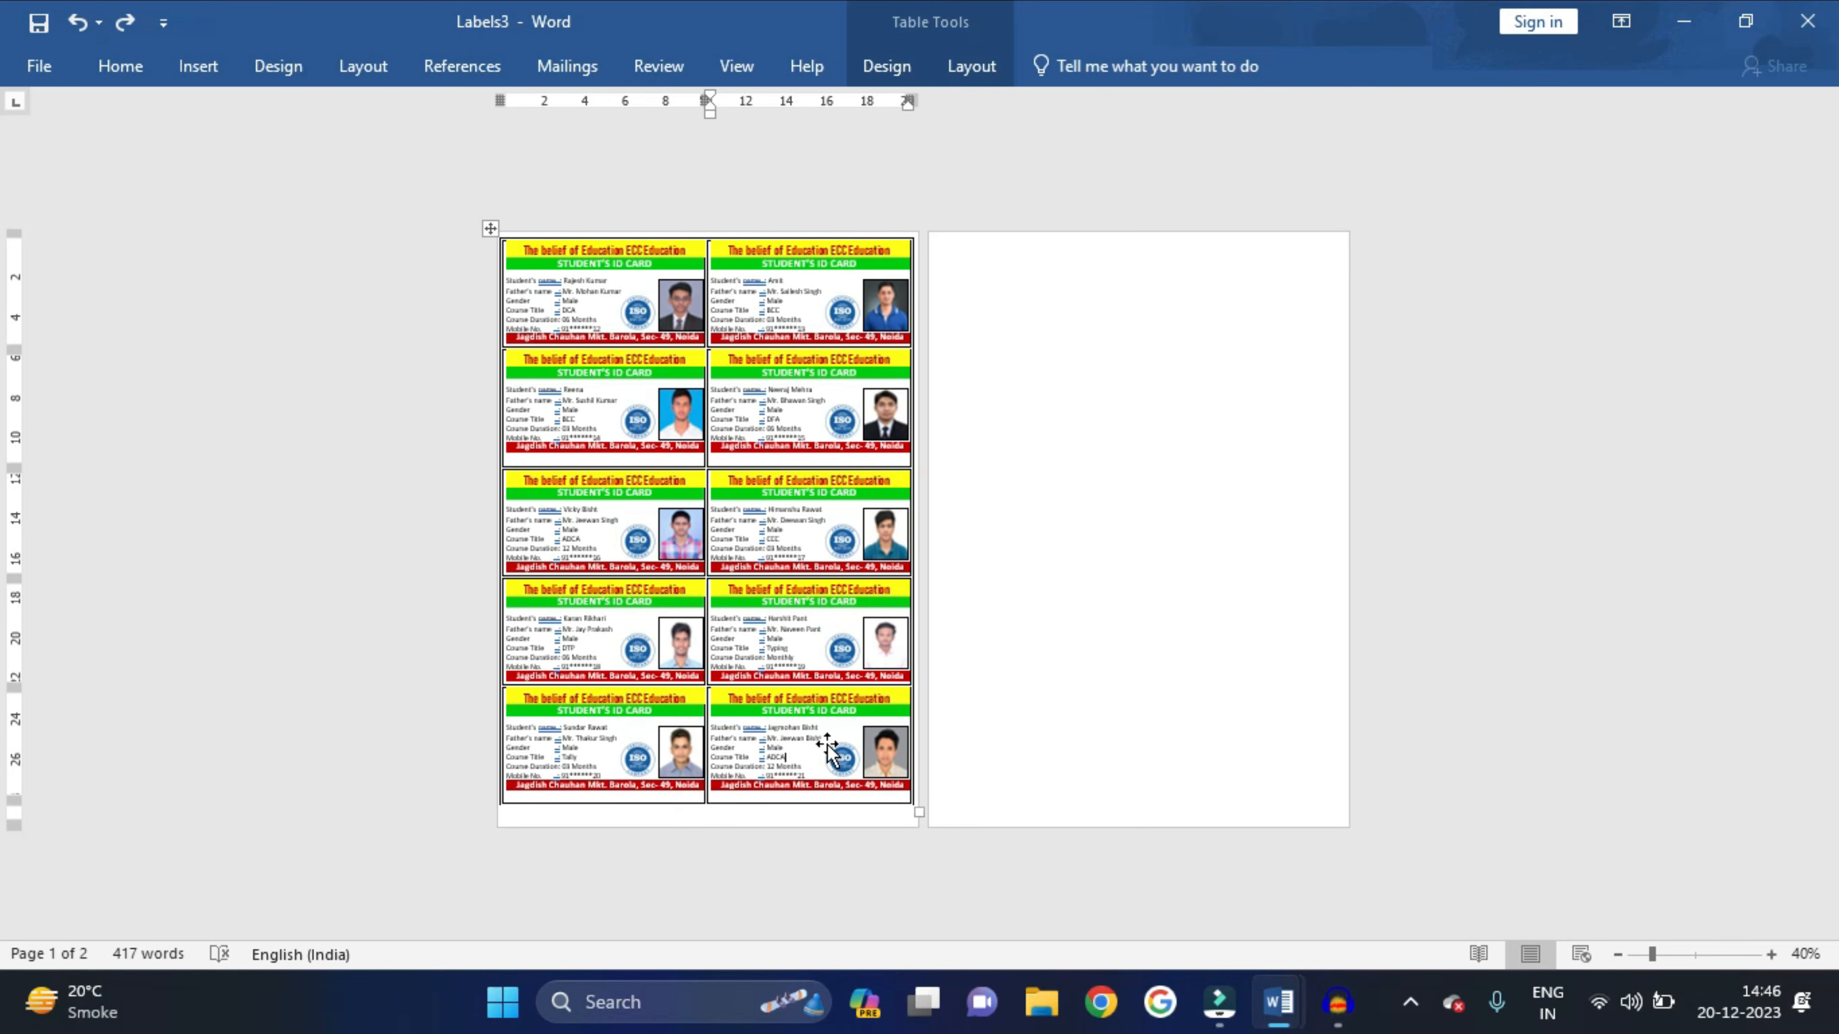
scroll(638, 589, up, 7)
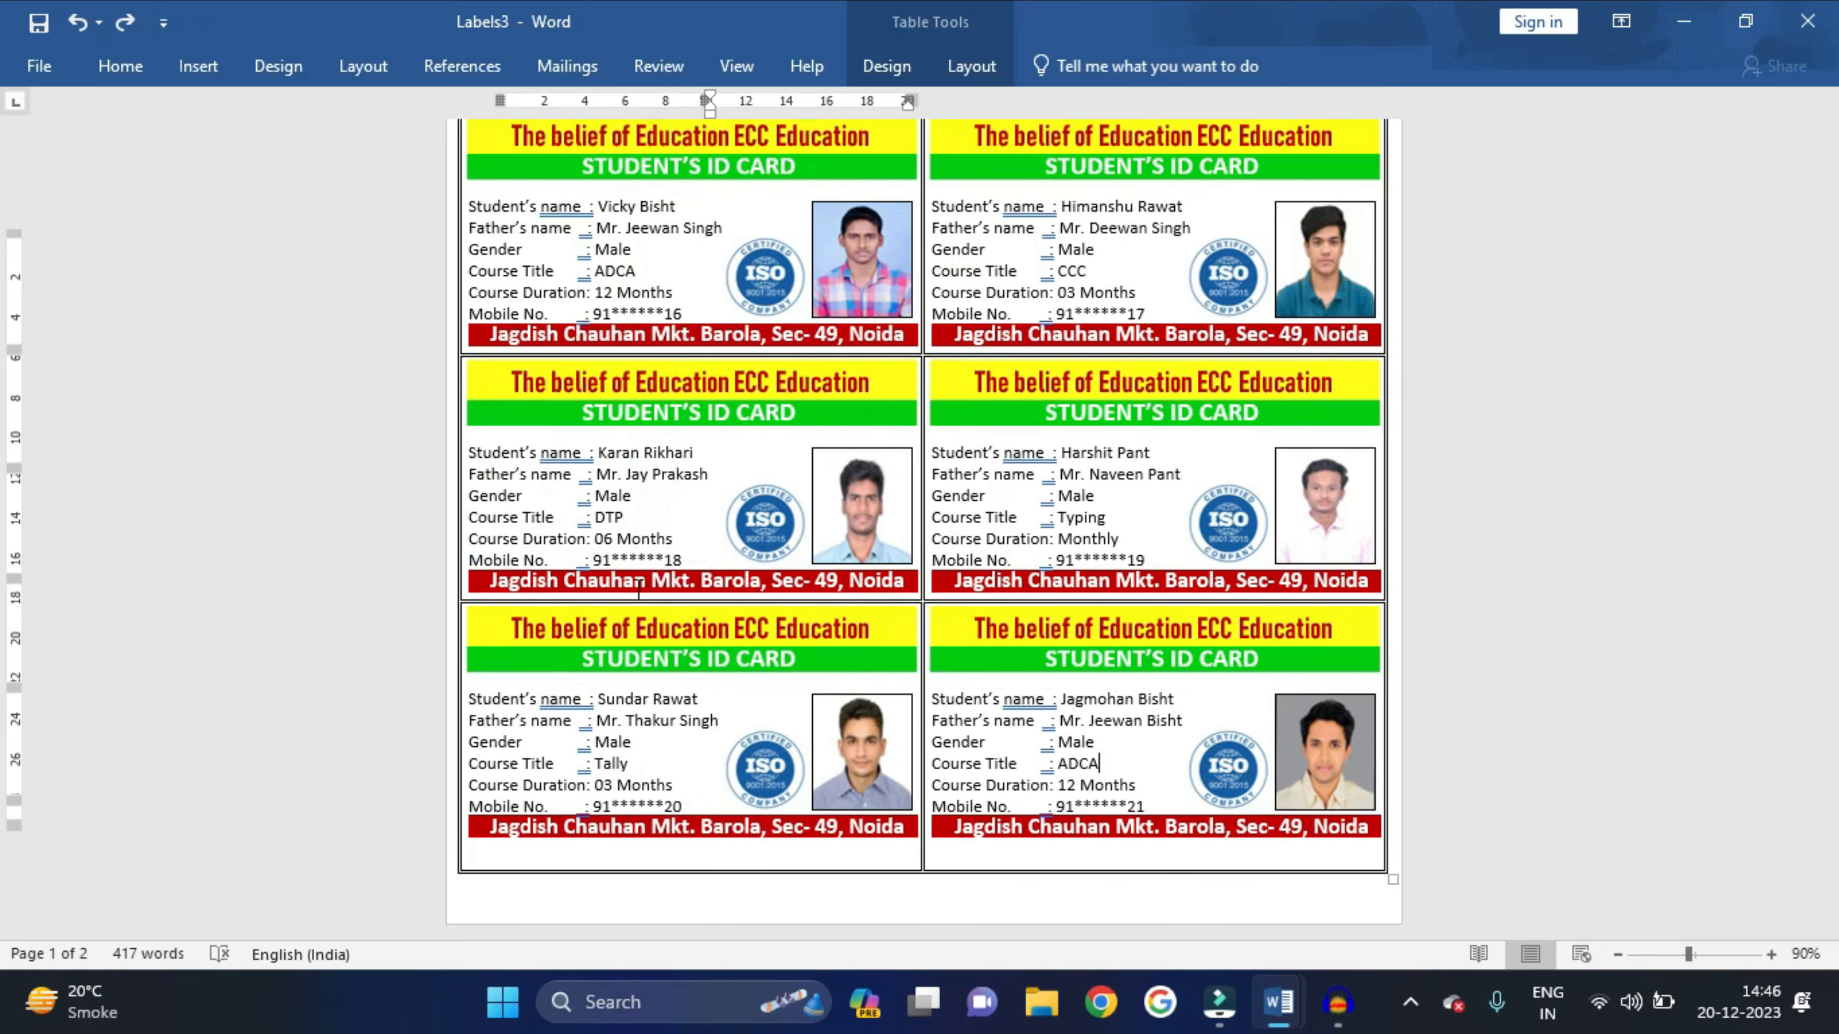
scroll(638, 588, up, 10)
scroll(716, 529, up, 3)
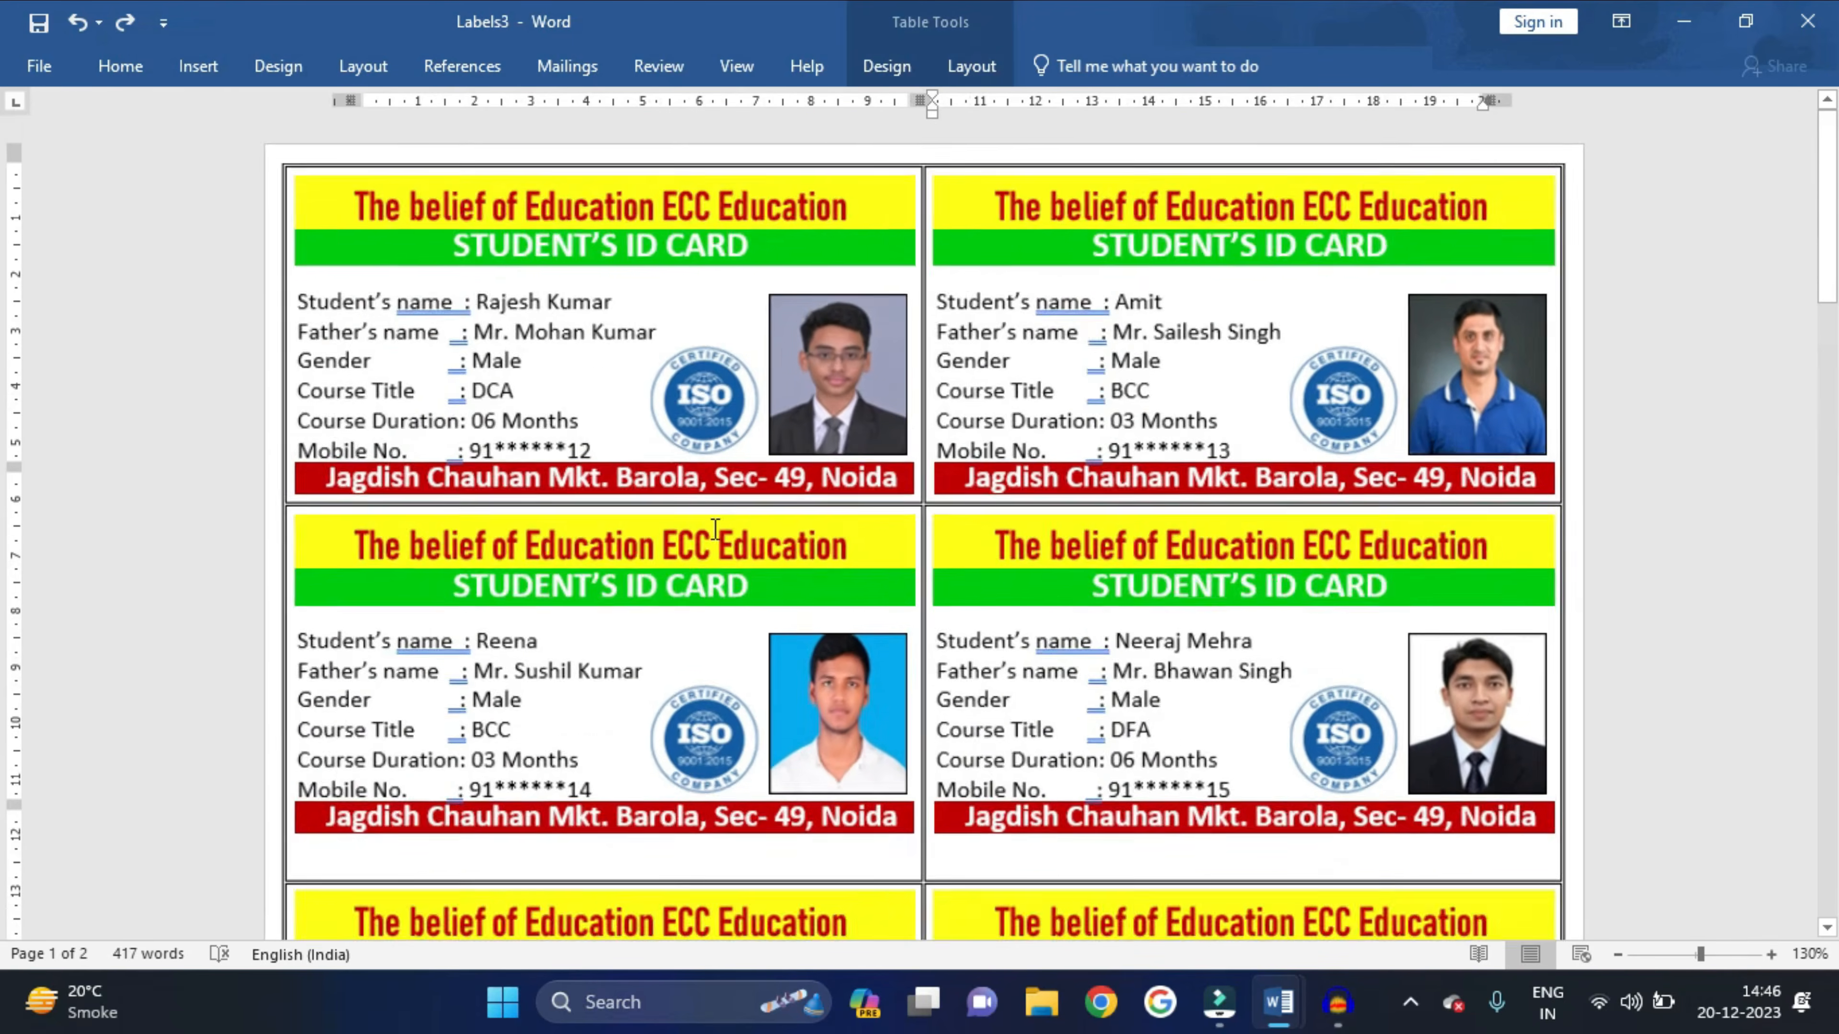